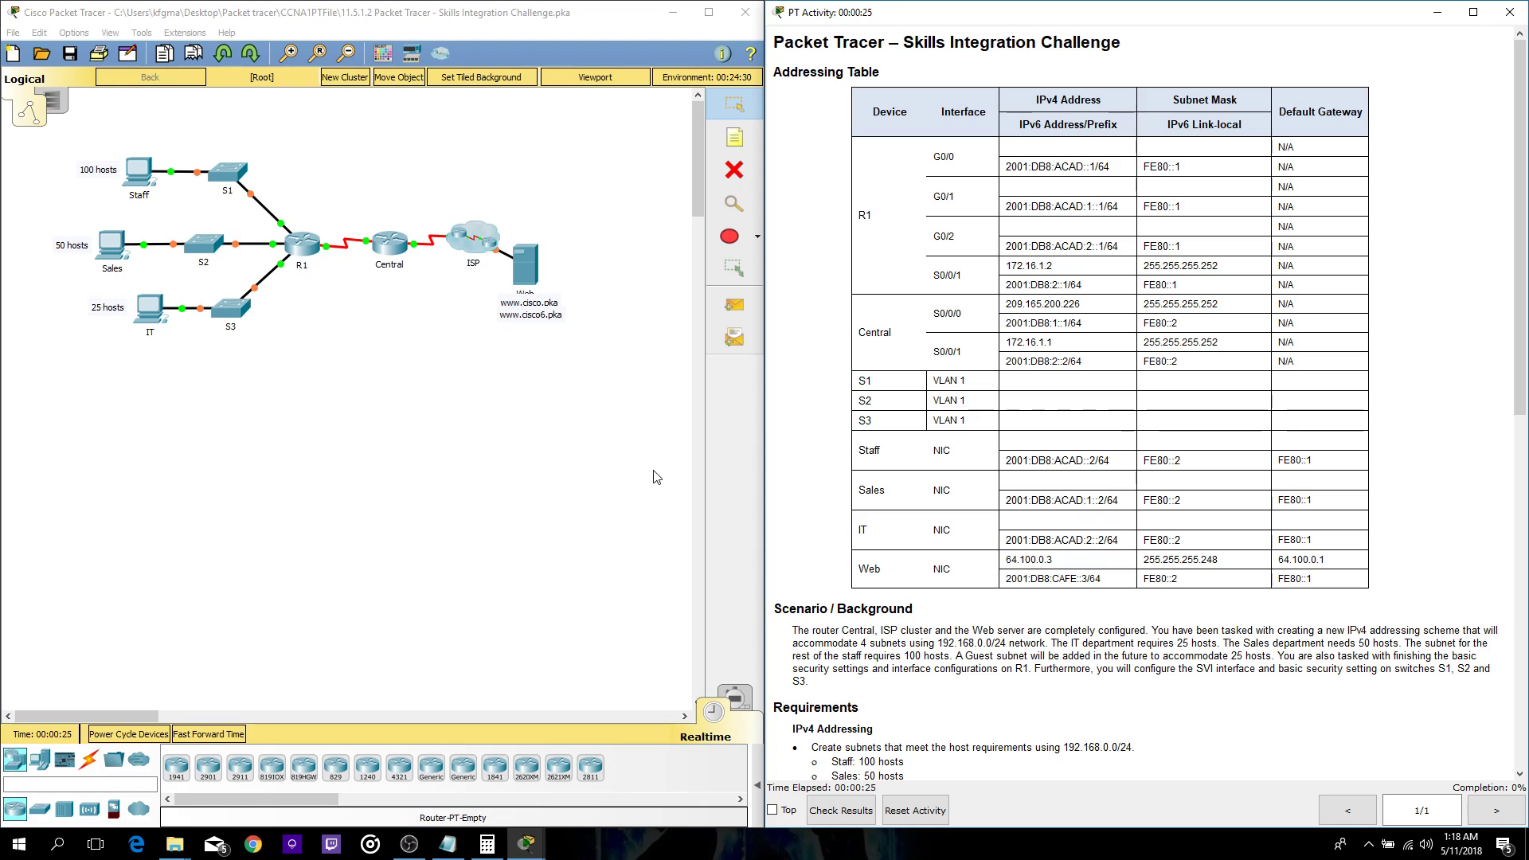
- Read through the lab instructions, moving the subnet notes aside and then hiding them
scroll(879, 348, "down", 8)
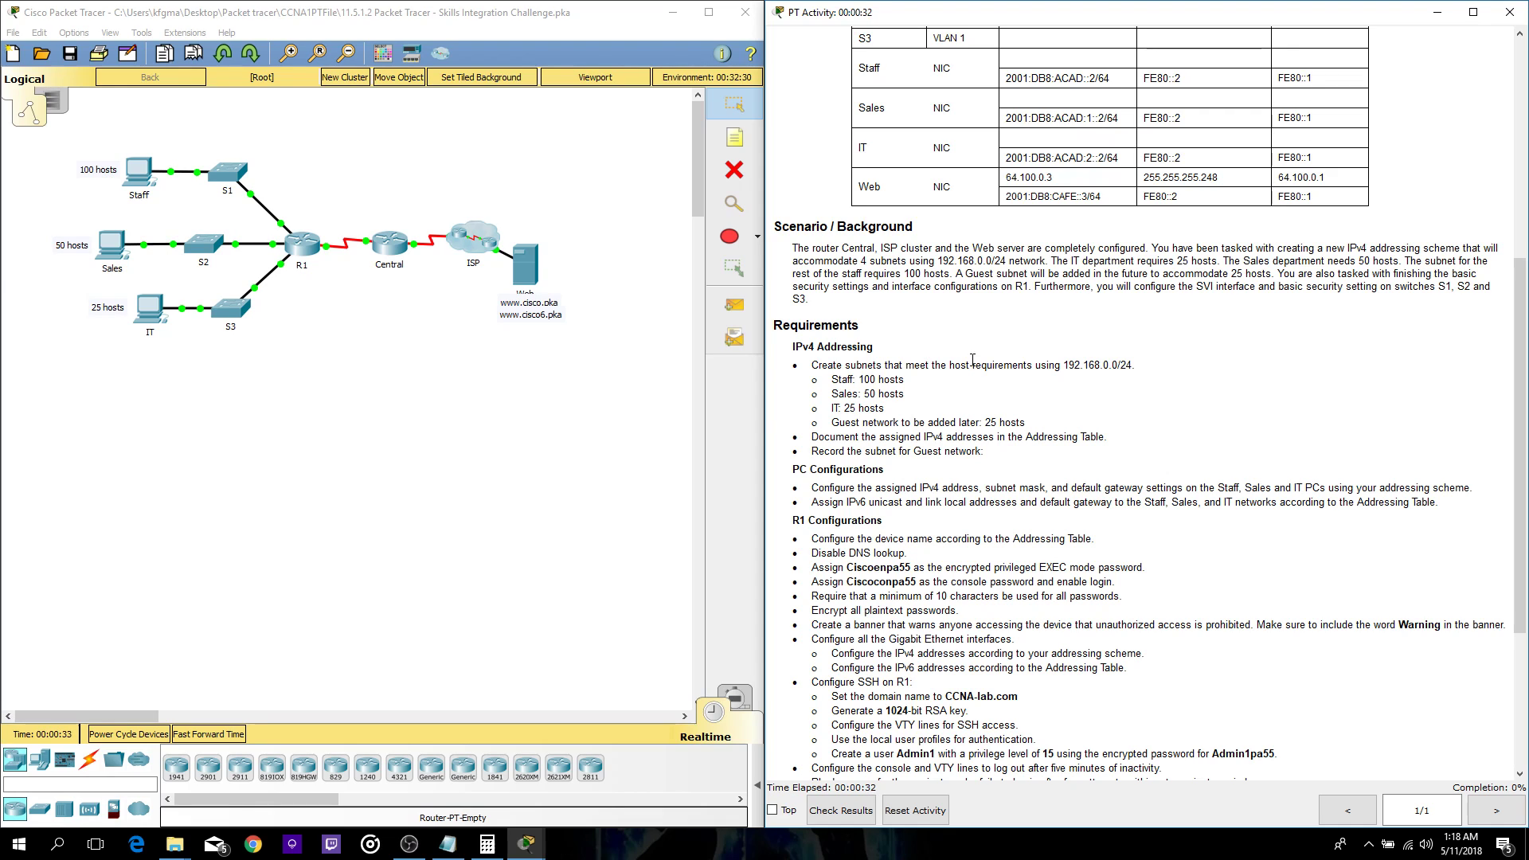
scroll(972, 355, "up", 3)
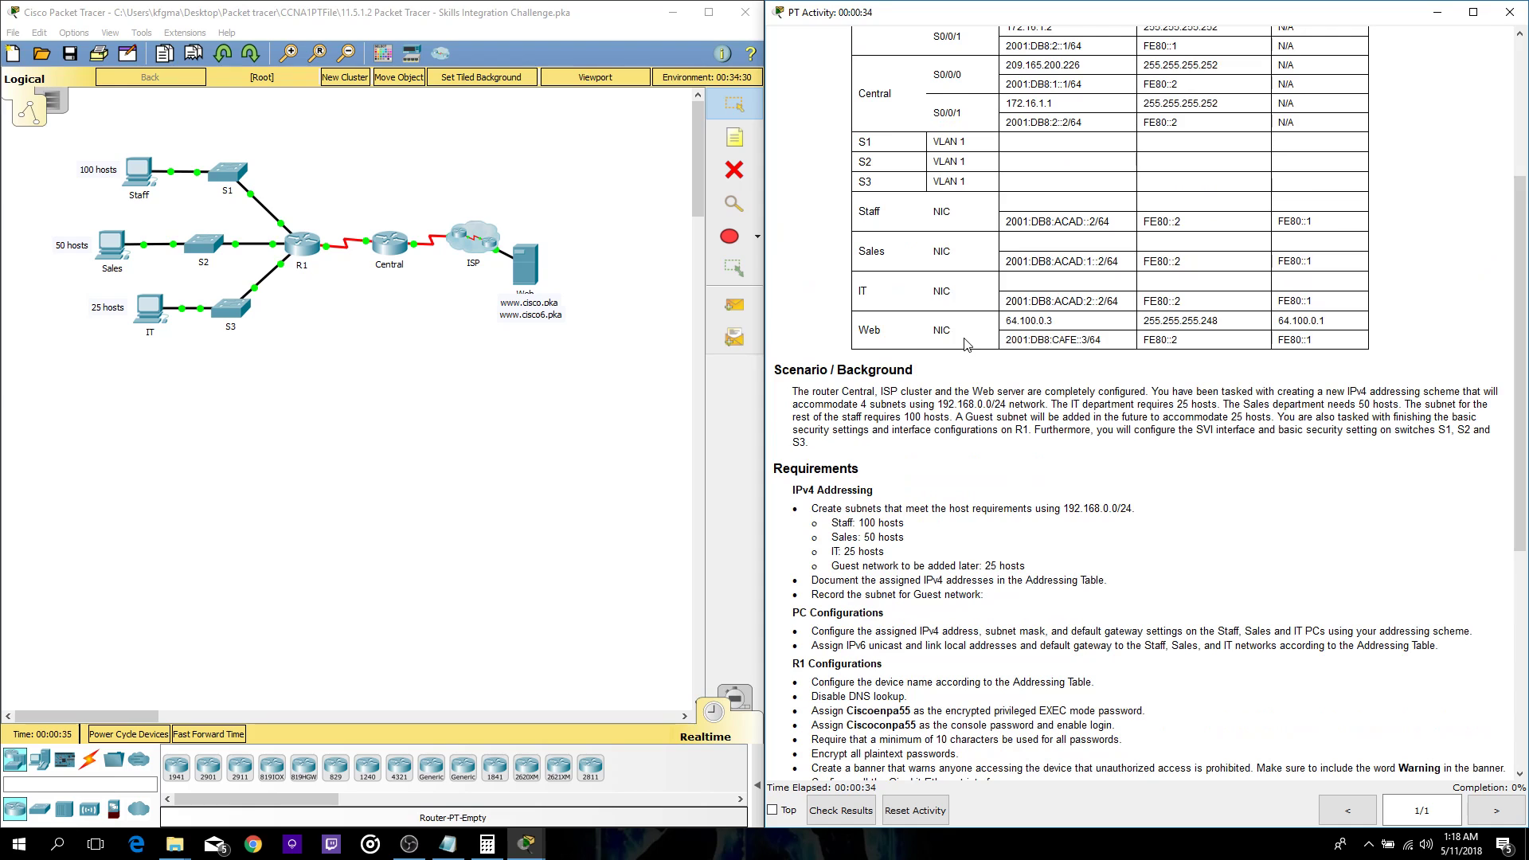
scroll(965, 344, "up", 3)
scroll(965, 341, "down", 4)
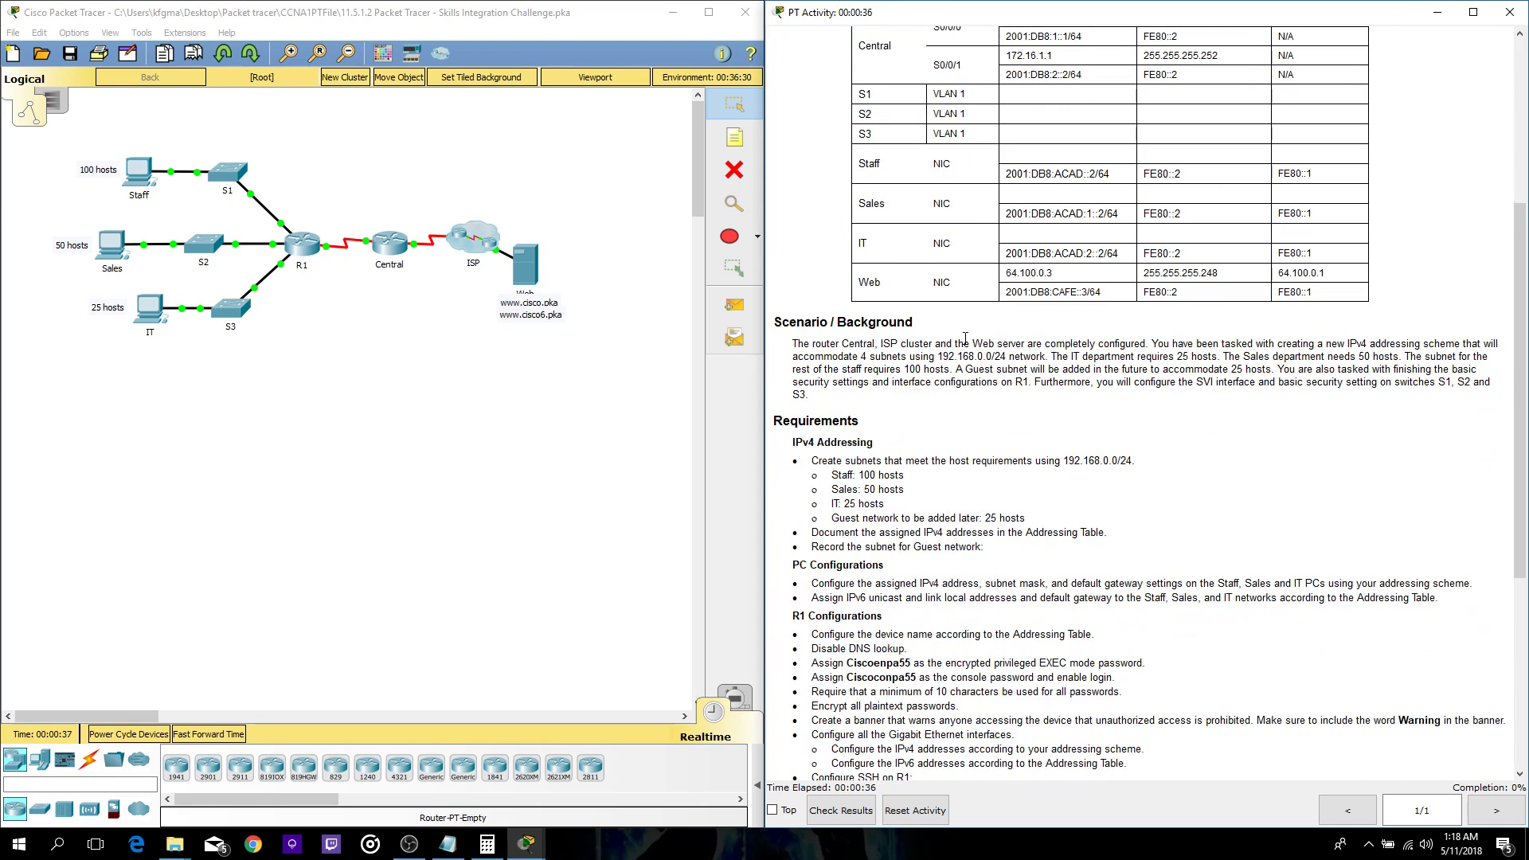
scroll(965, 344, "up", 3)
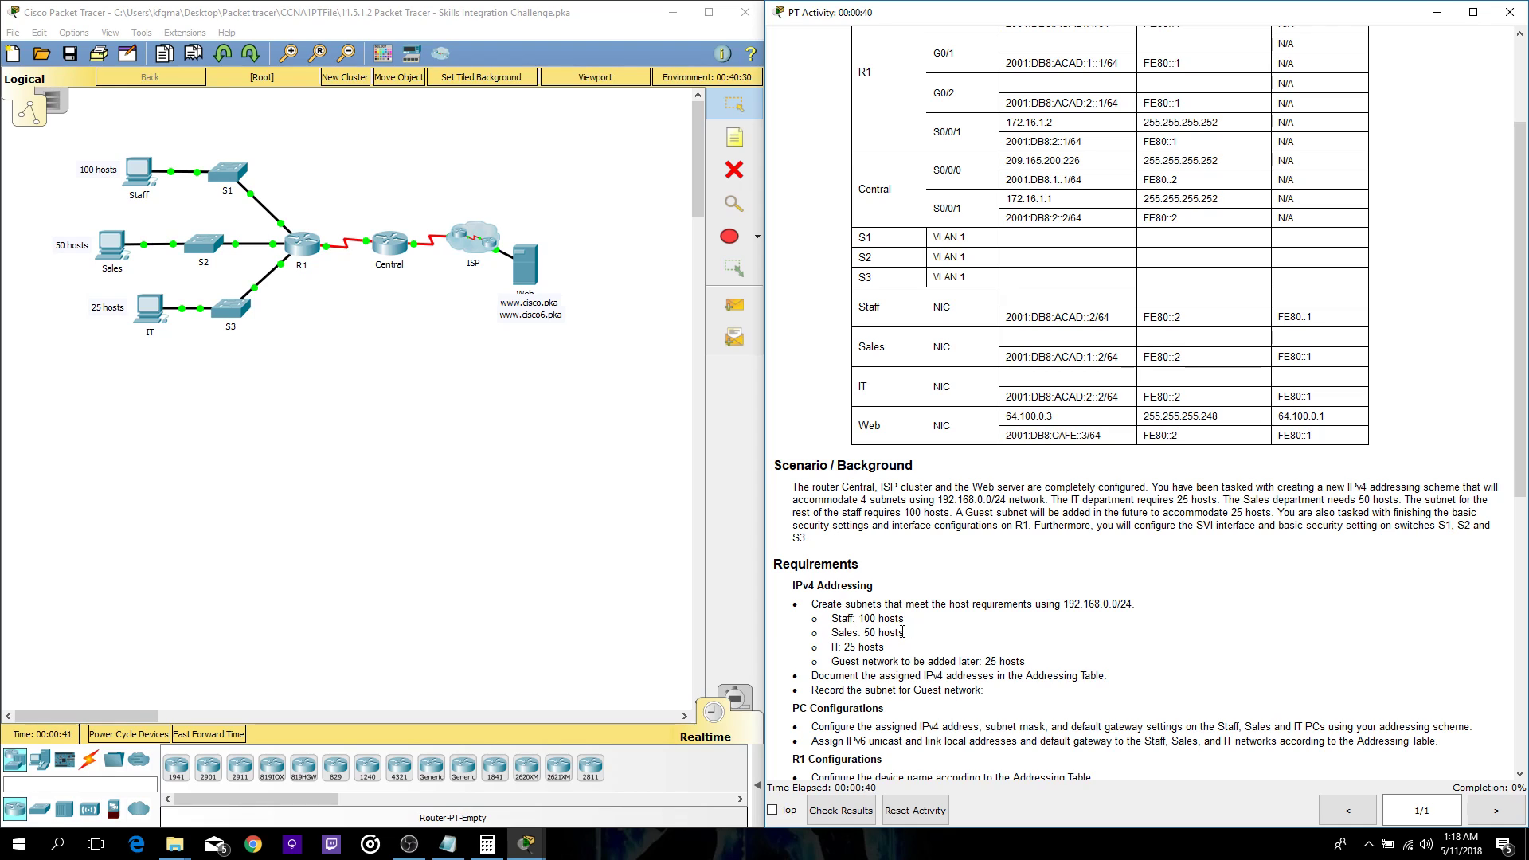
scroll(836, 637, "down", 1)
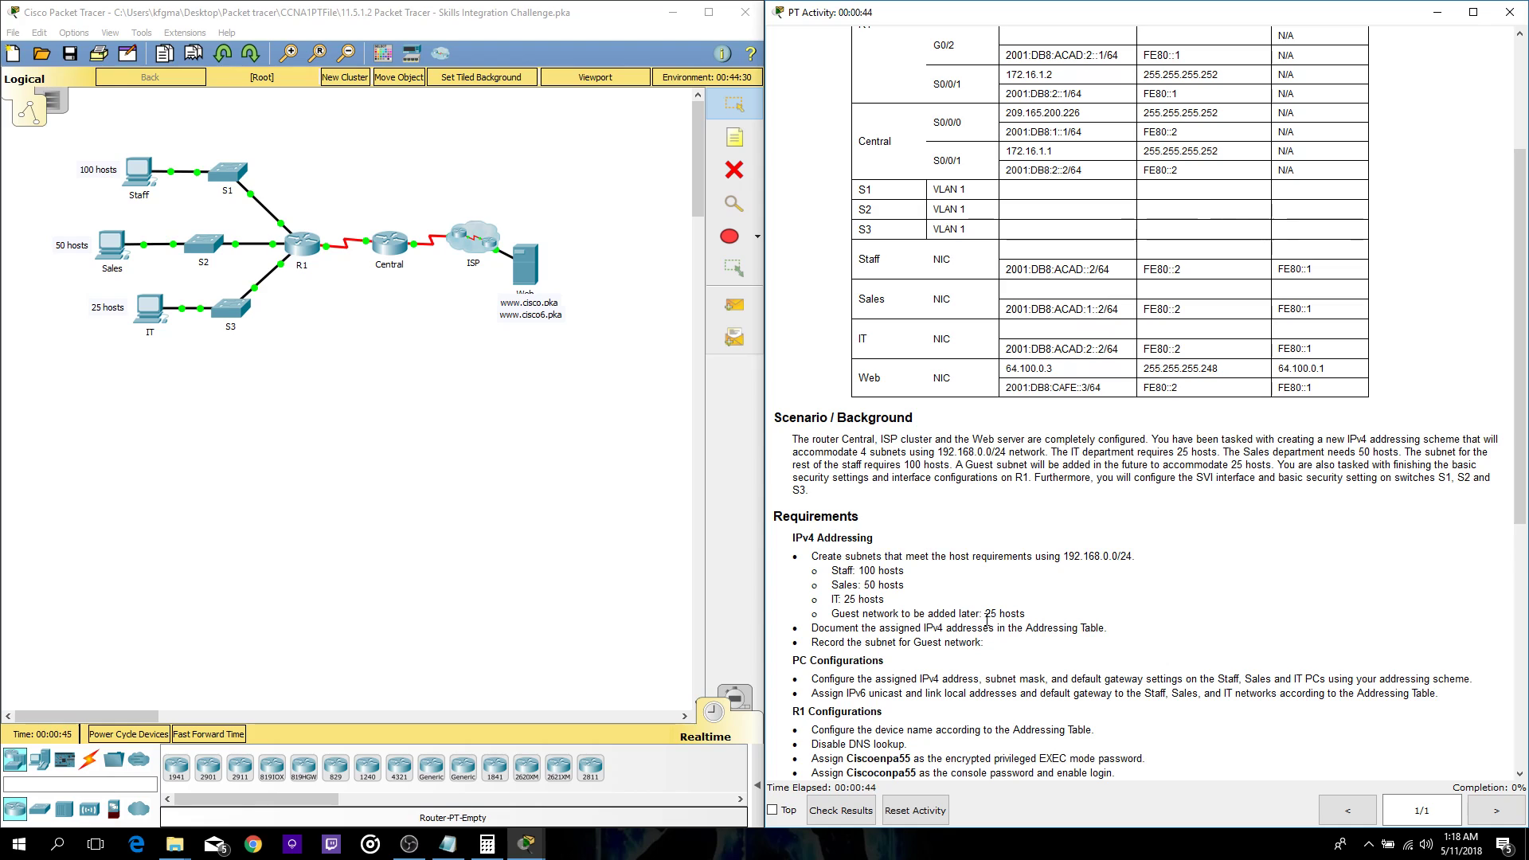
scroll(1057, 613, "down", 1)
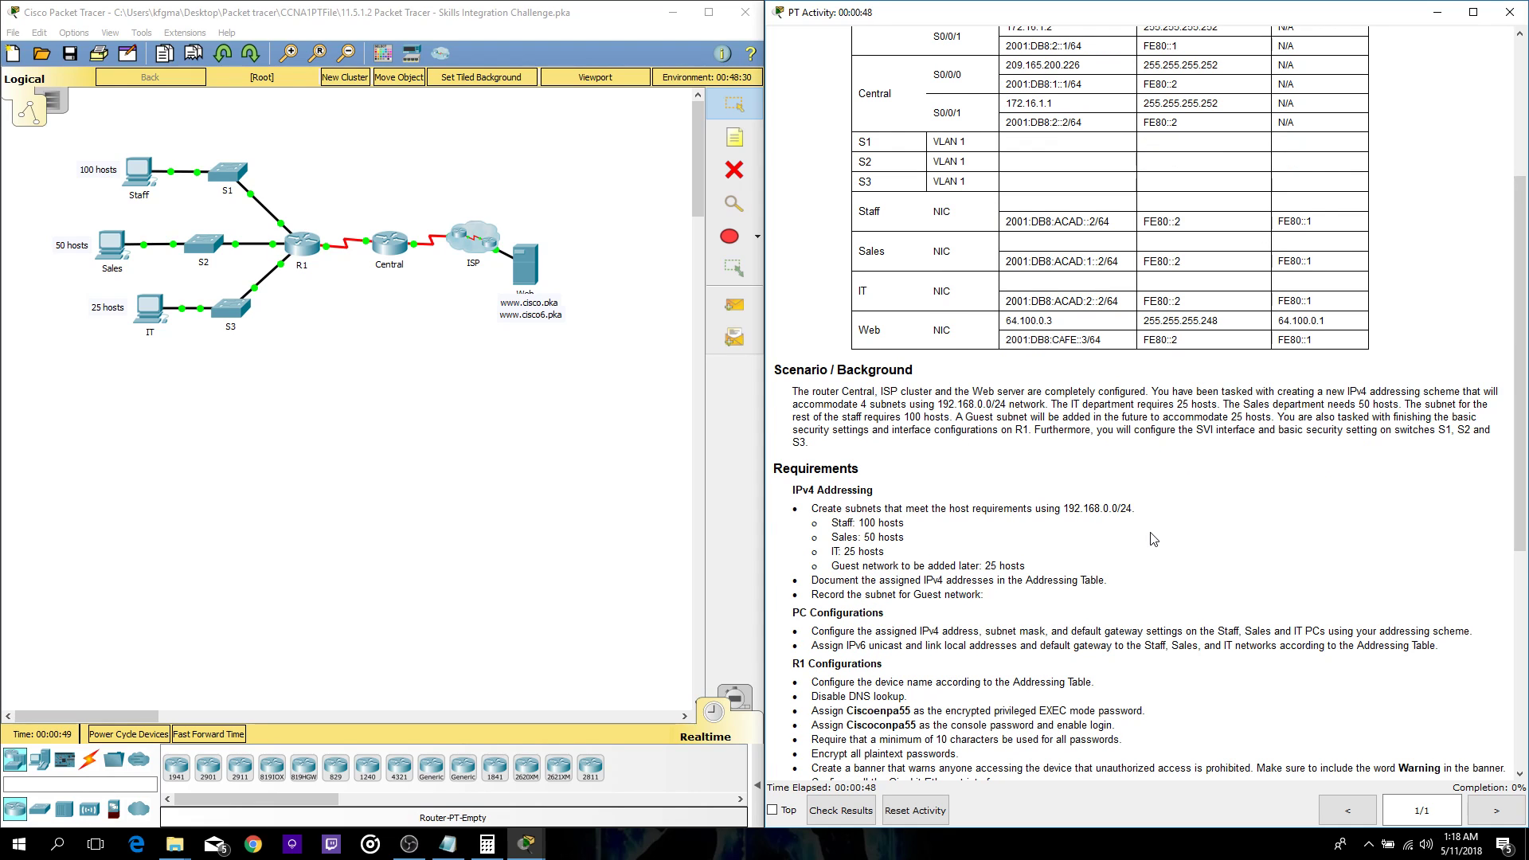
scroll(1153, 538, "down", 4)
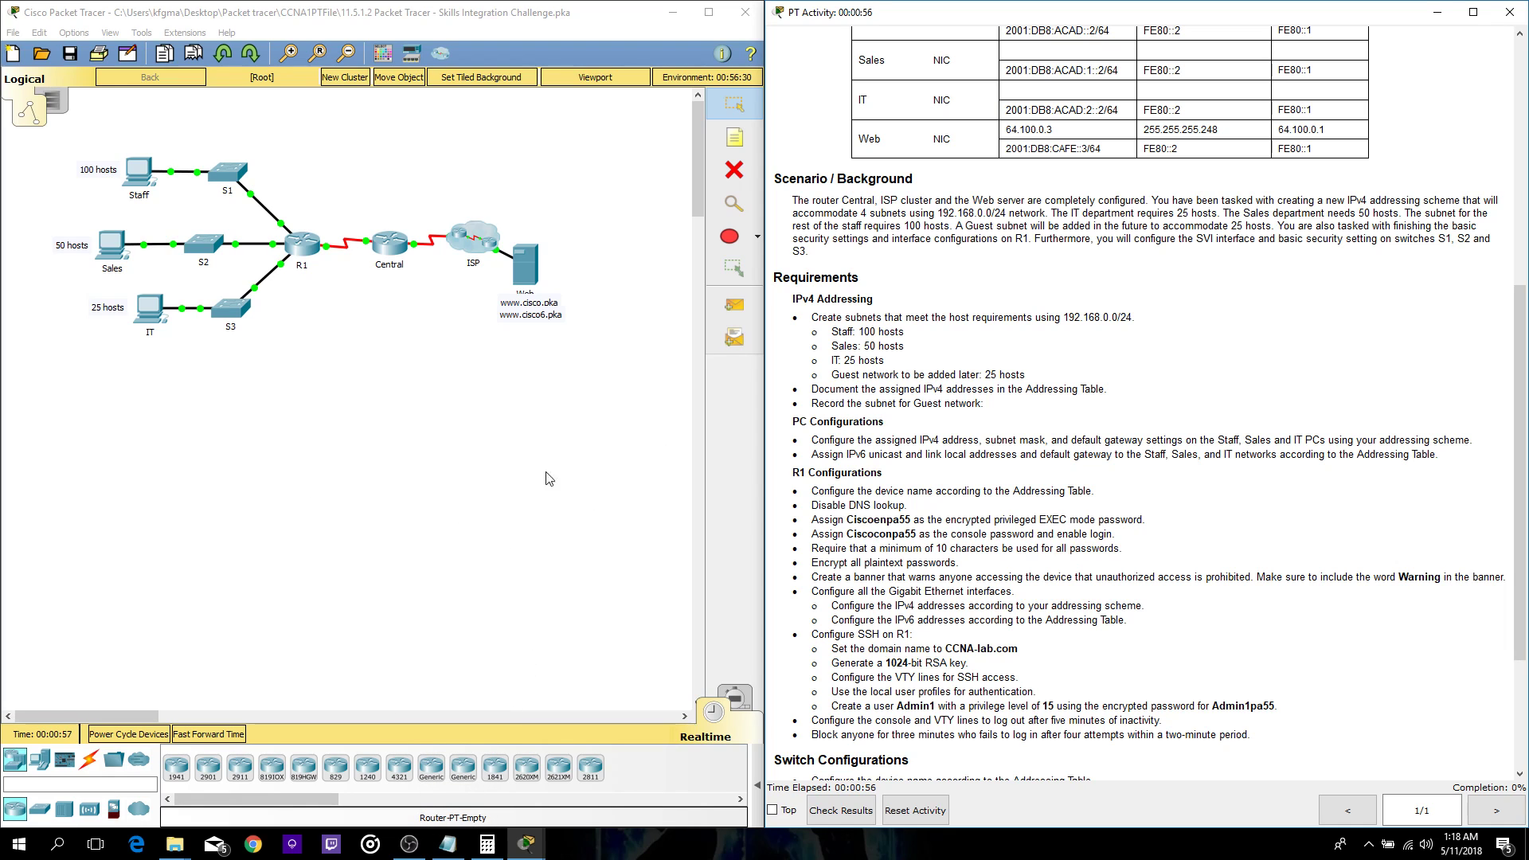
left_click(448, 843)
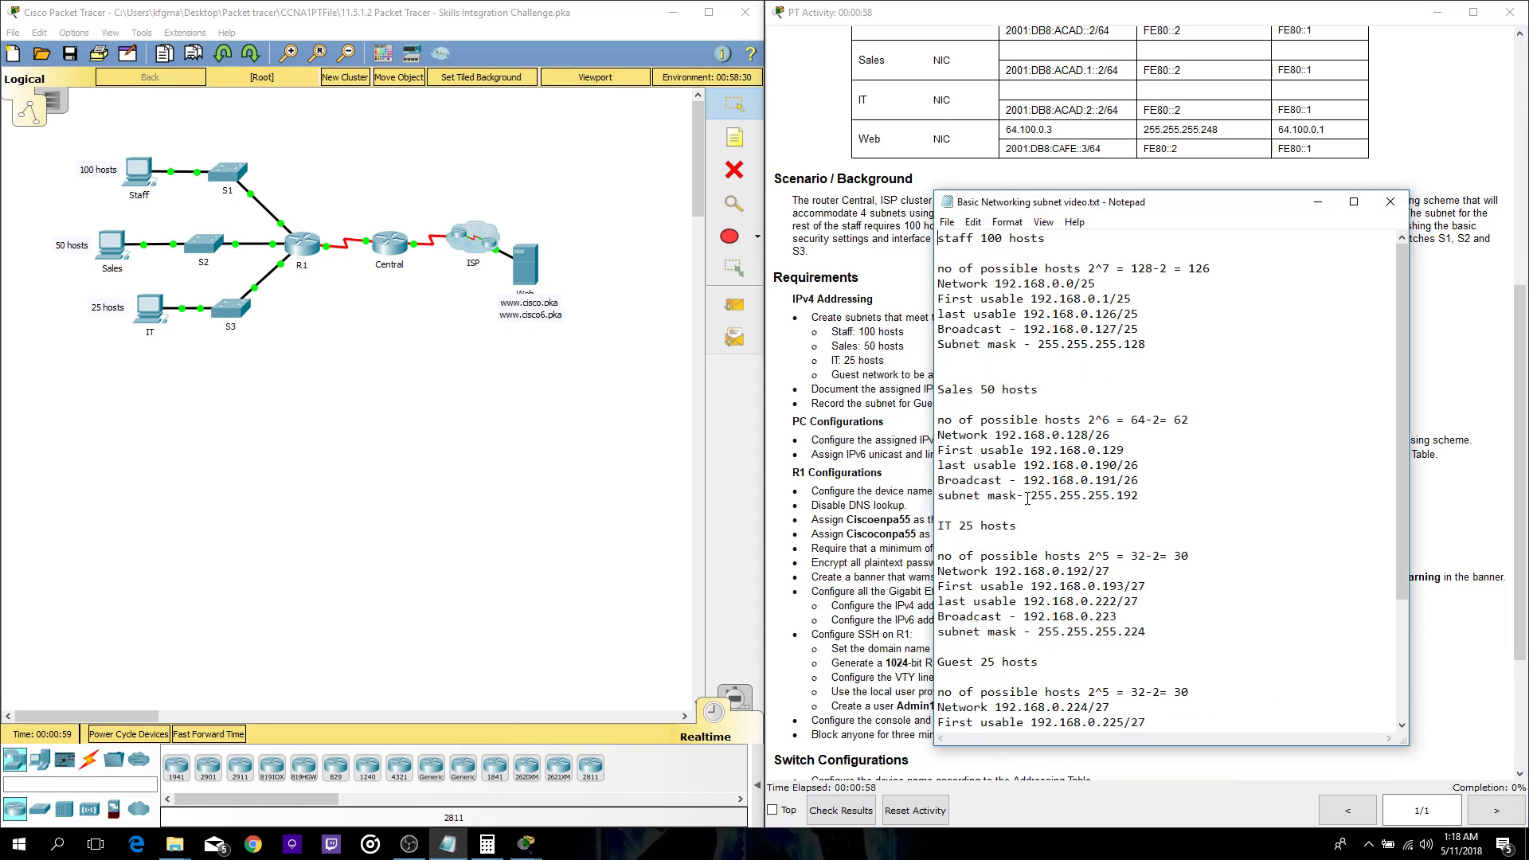
left_click_drag(999, 208, 567, 162)
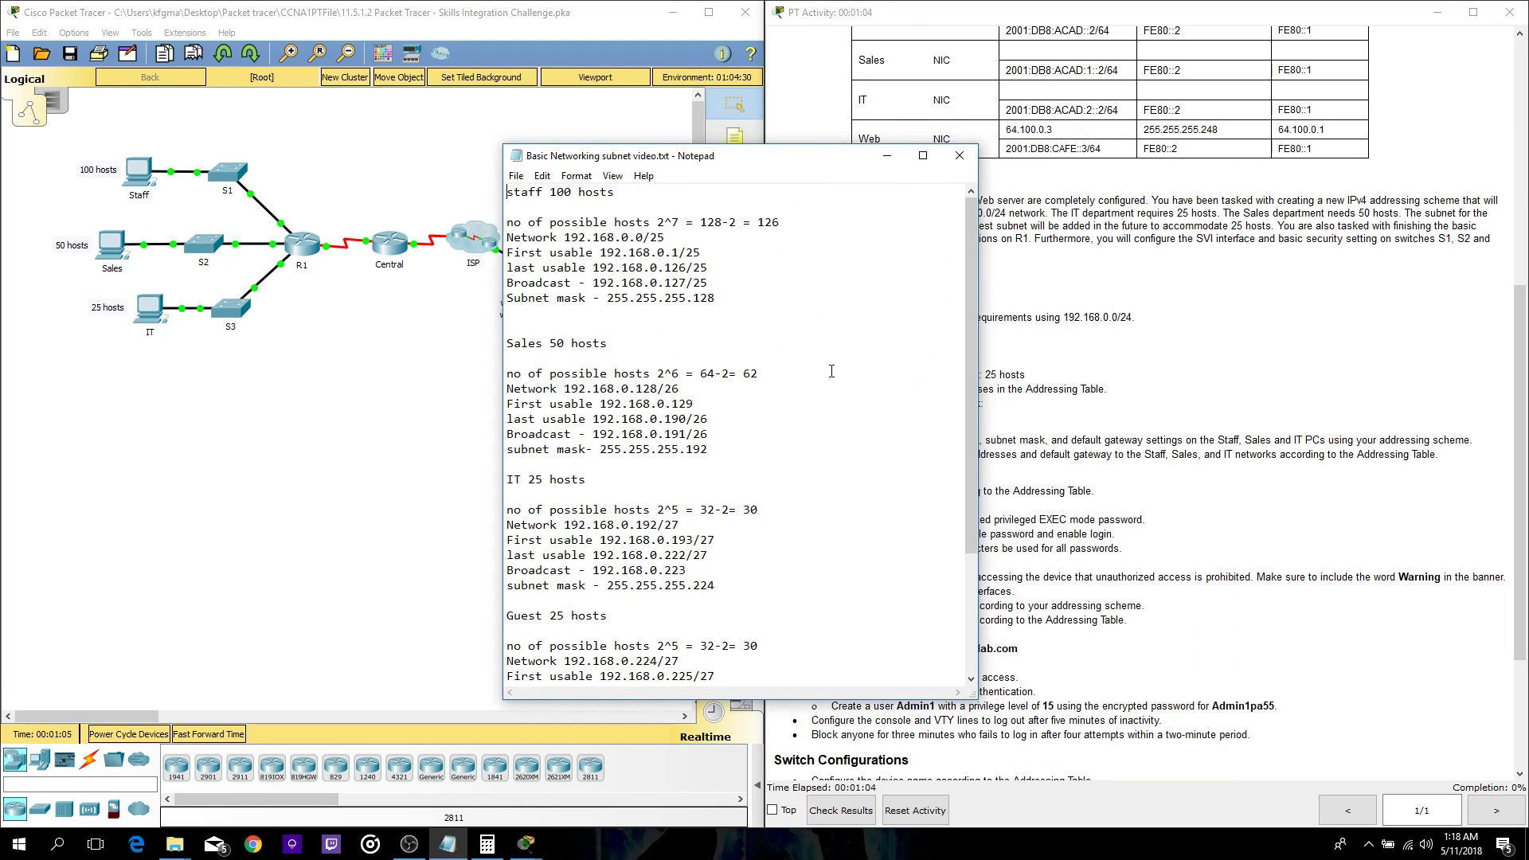
scroll(834, 577, "down", 2)
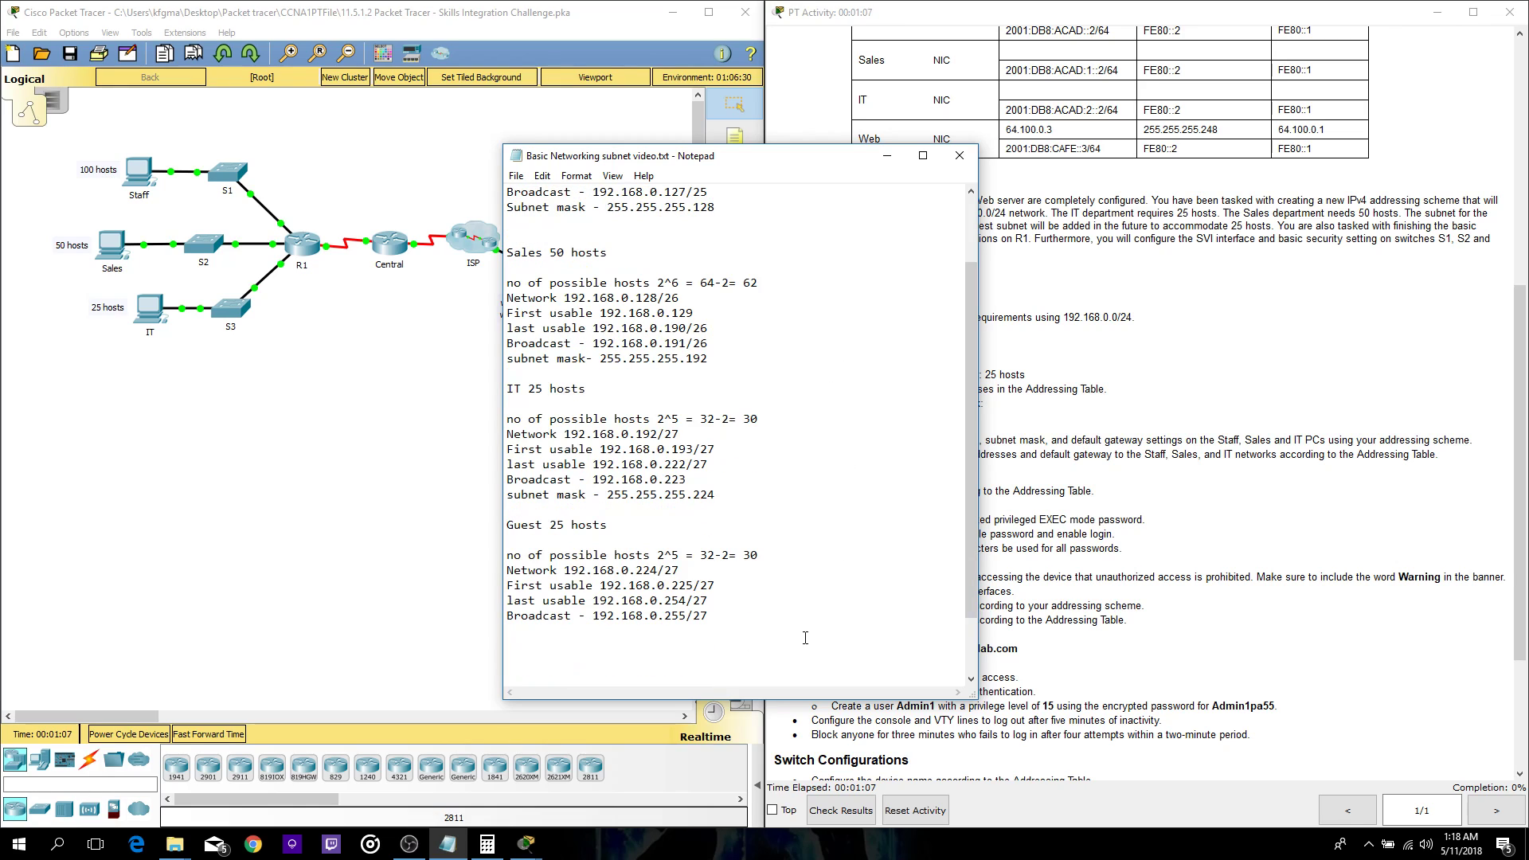
scroll(804, 632, "up", 2)
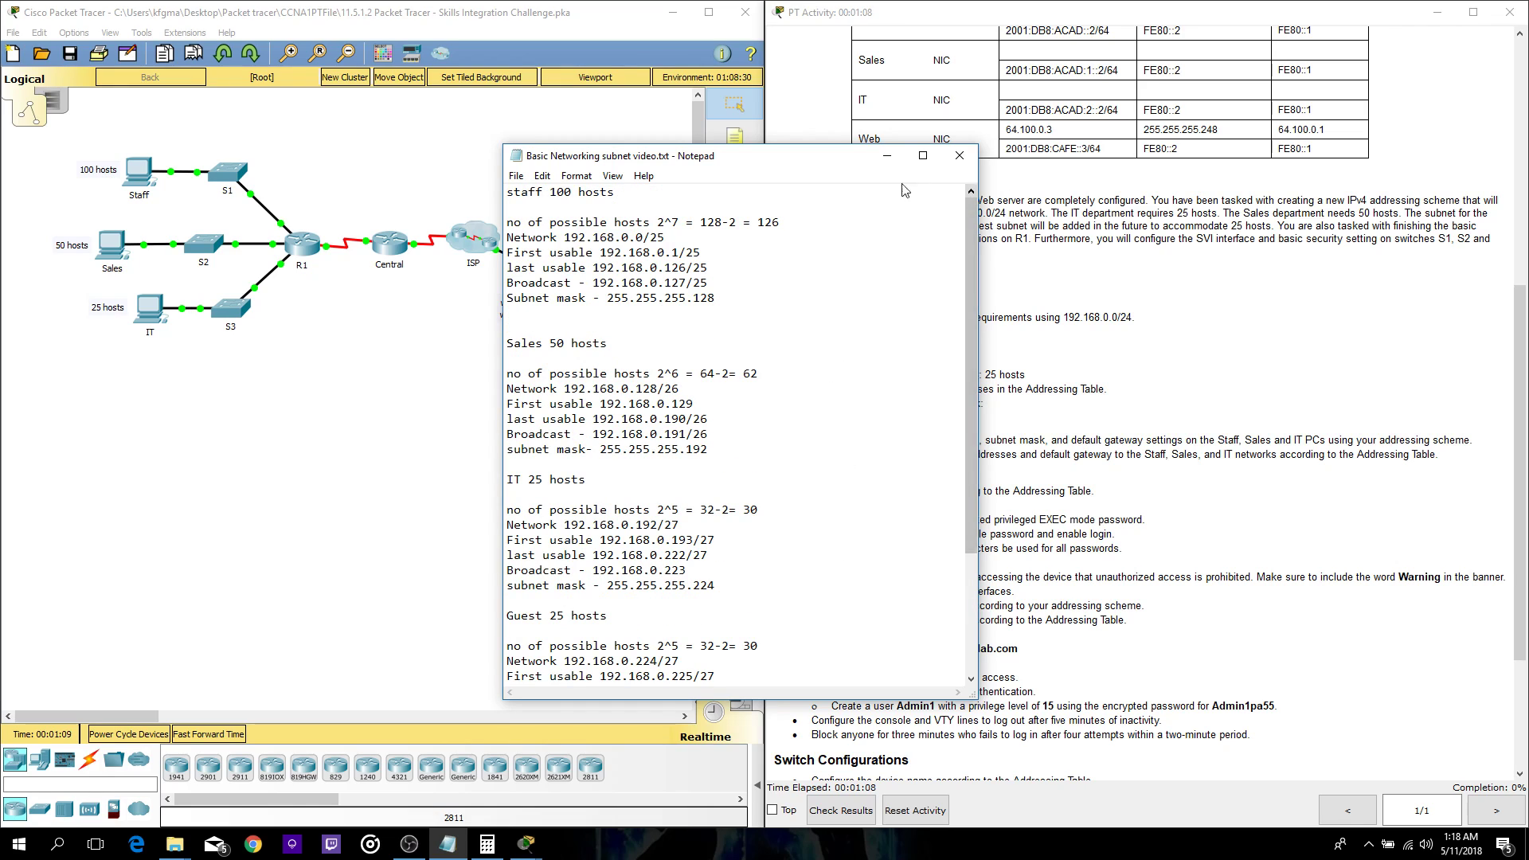
left_click_drag(761, 167, 1048, 171)
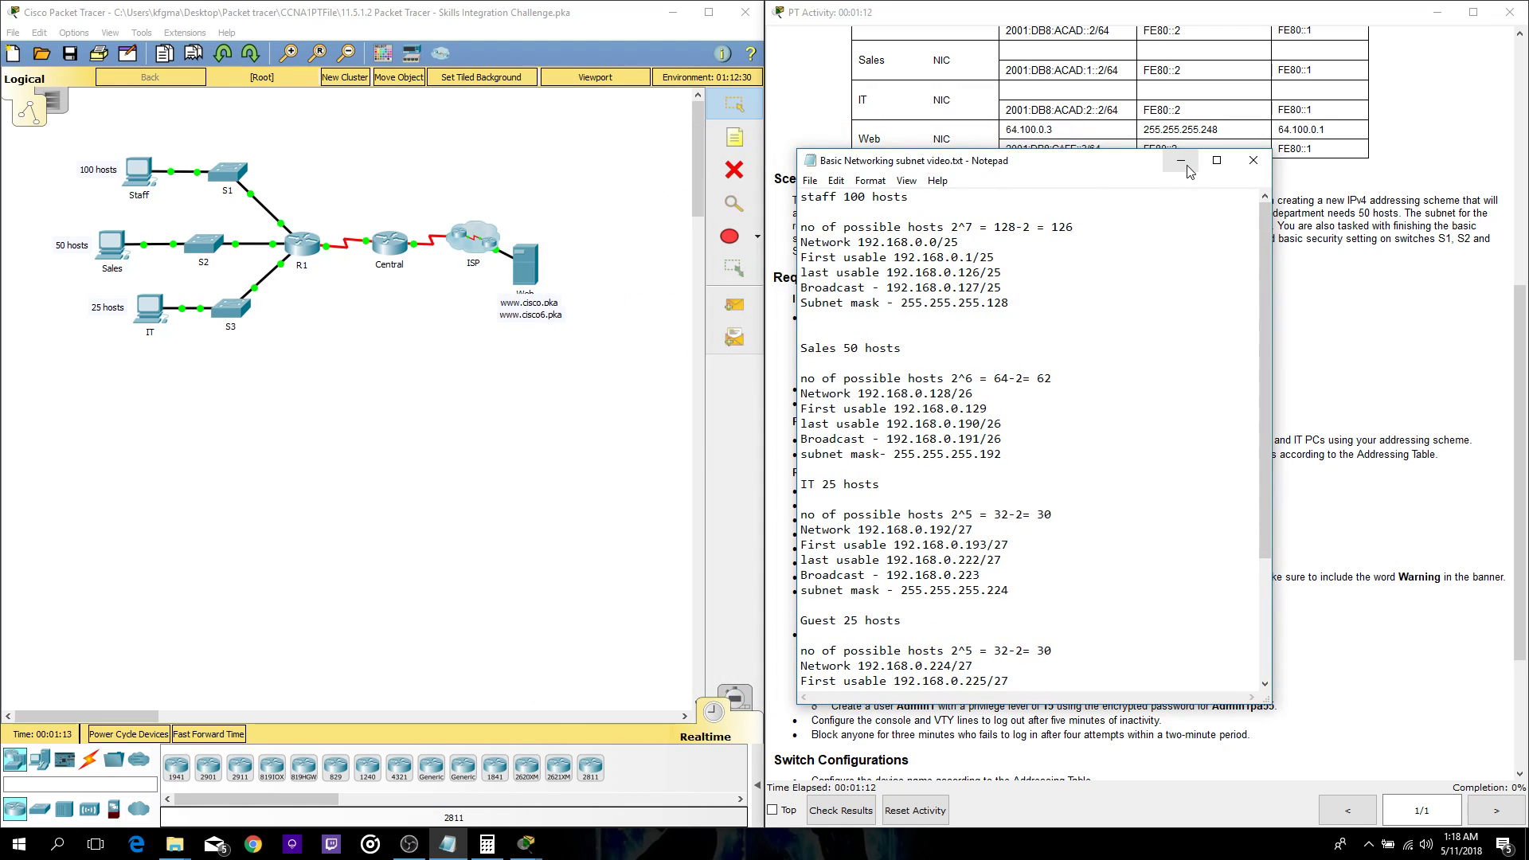
left_click(1181, 162)
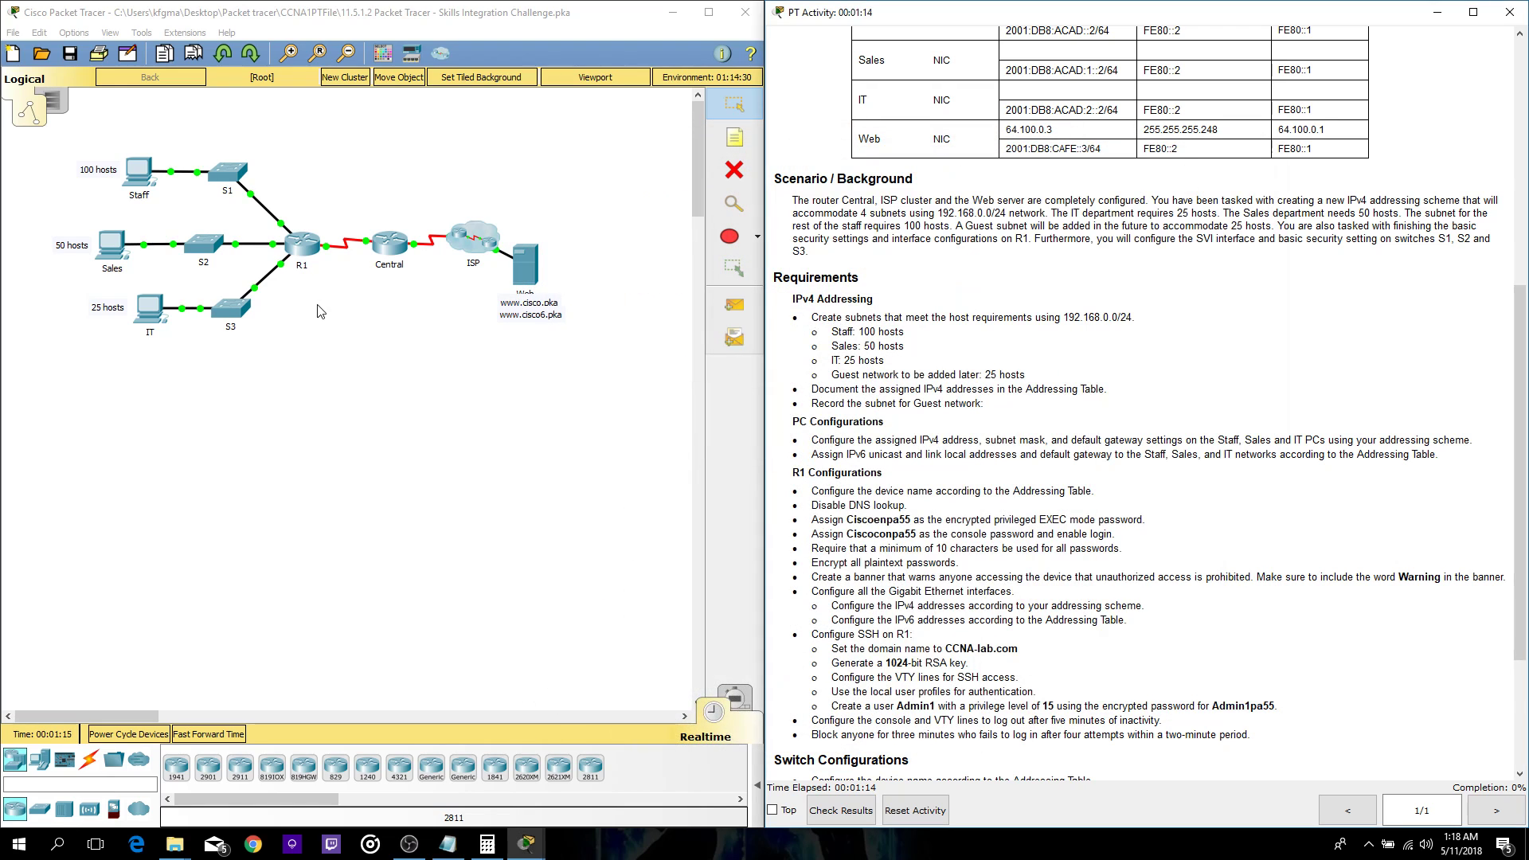
- Open R1's CLI and enter global configuration mode with enable and config t
left_click(309, 253)
left_click(664, 207)
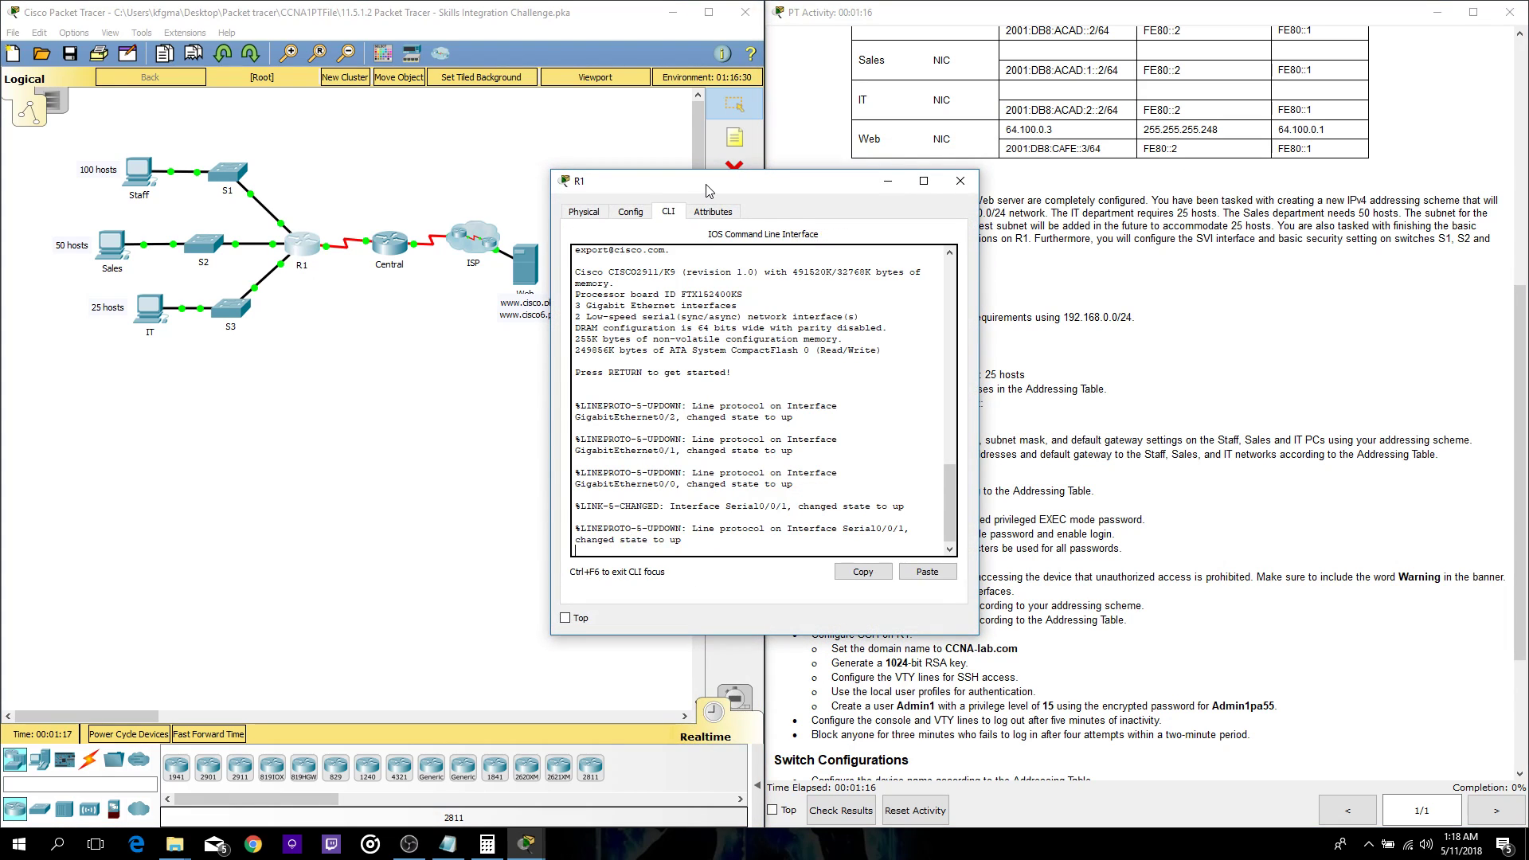
key("Return")
key("Return")
type("enable")
key("Return")
type("config t")
key("Return")
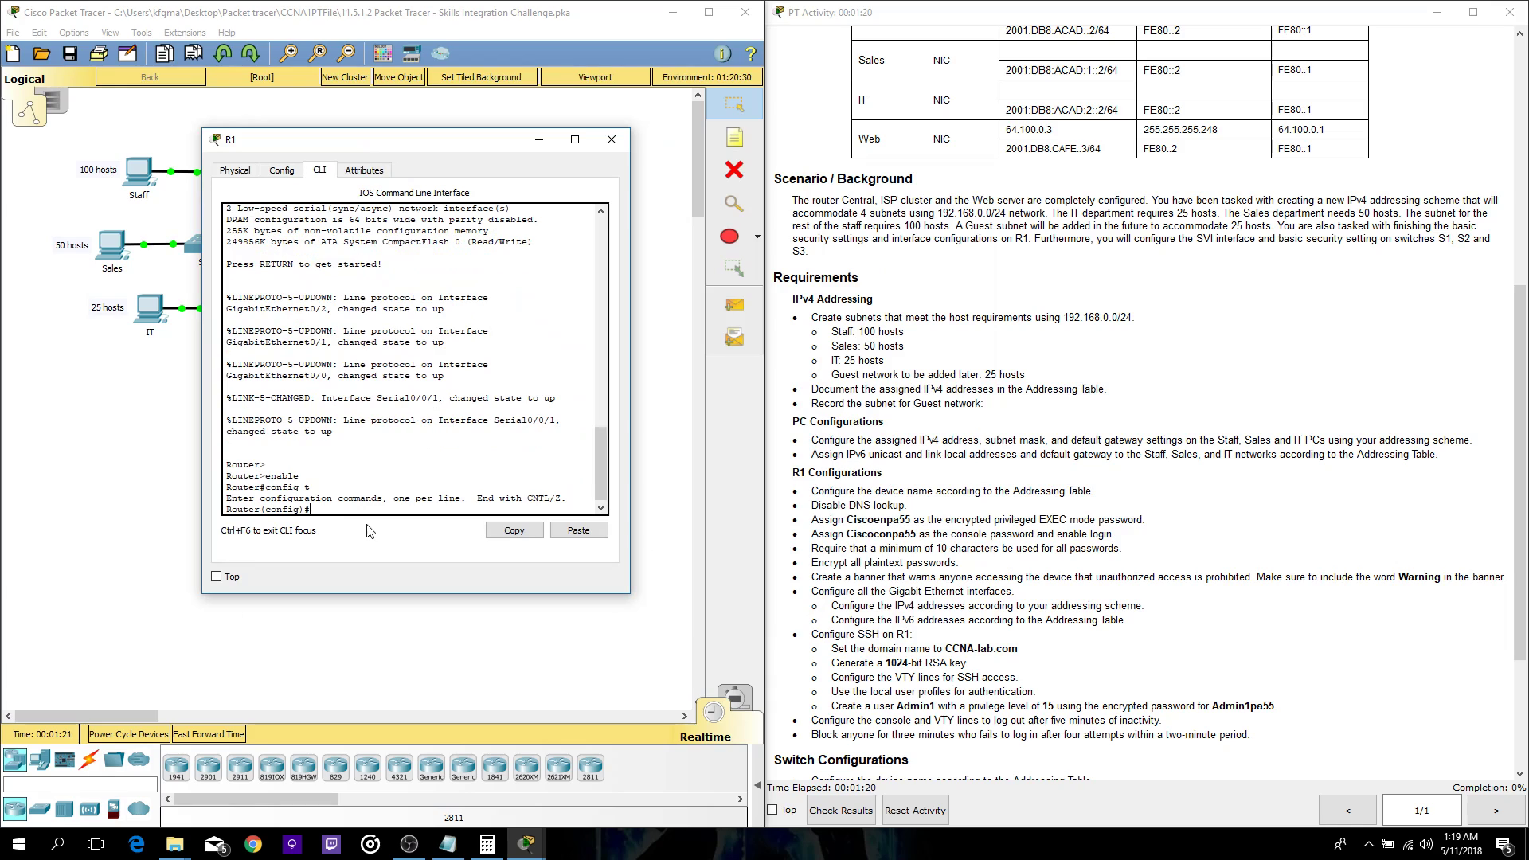
scroll(820, 486, "down", 1)
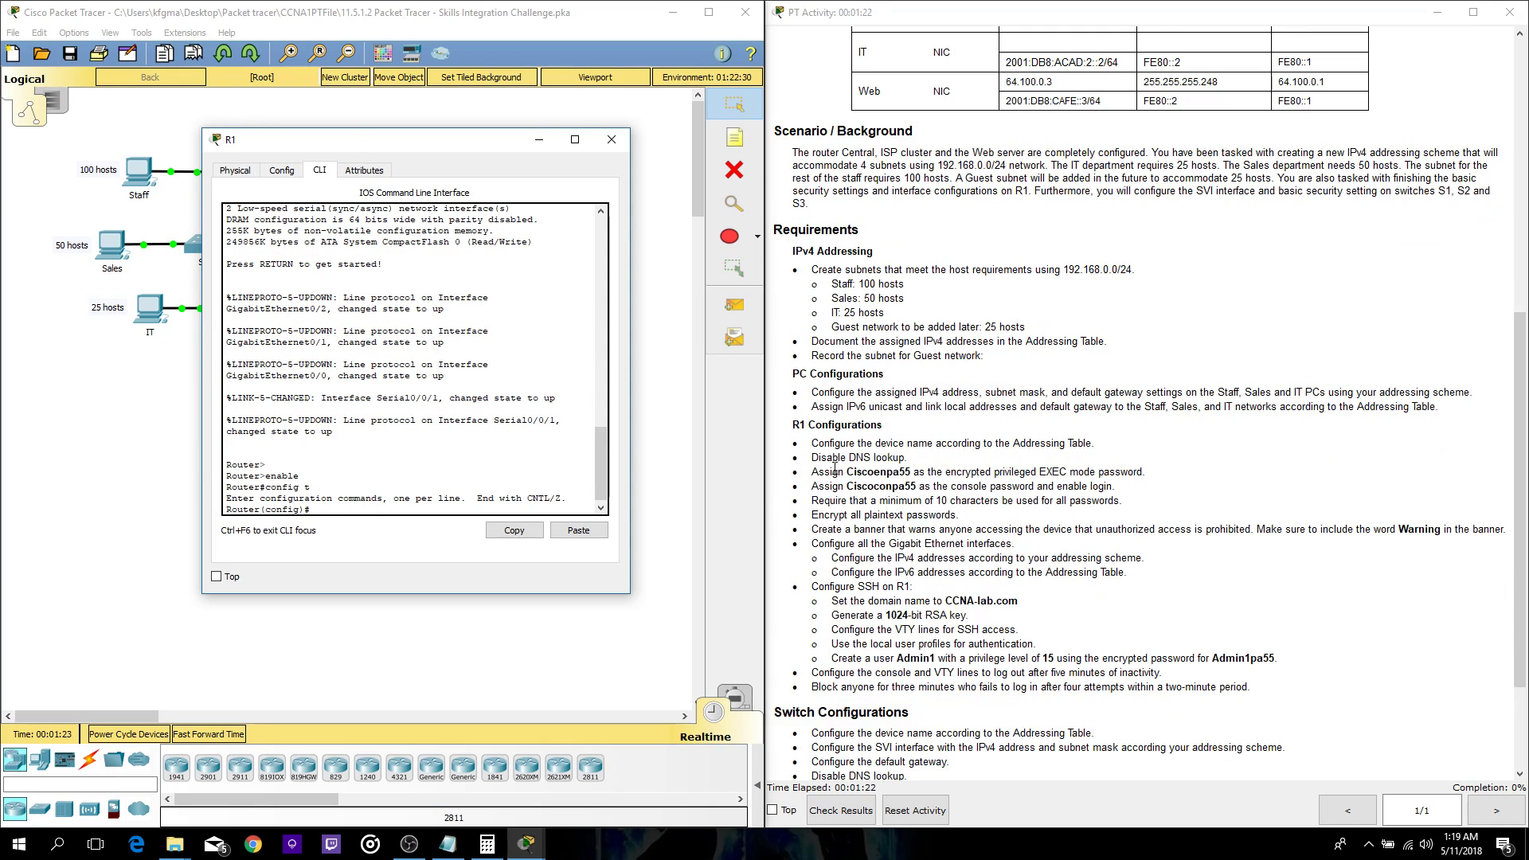
left_click_drag(840, 444, 886, 444)
left_click(846, 451)
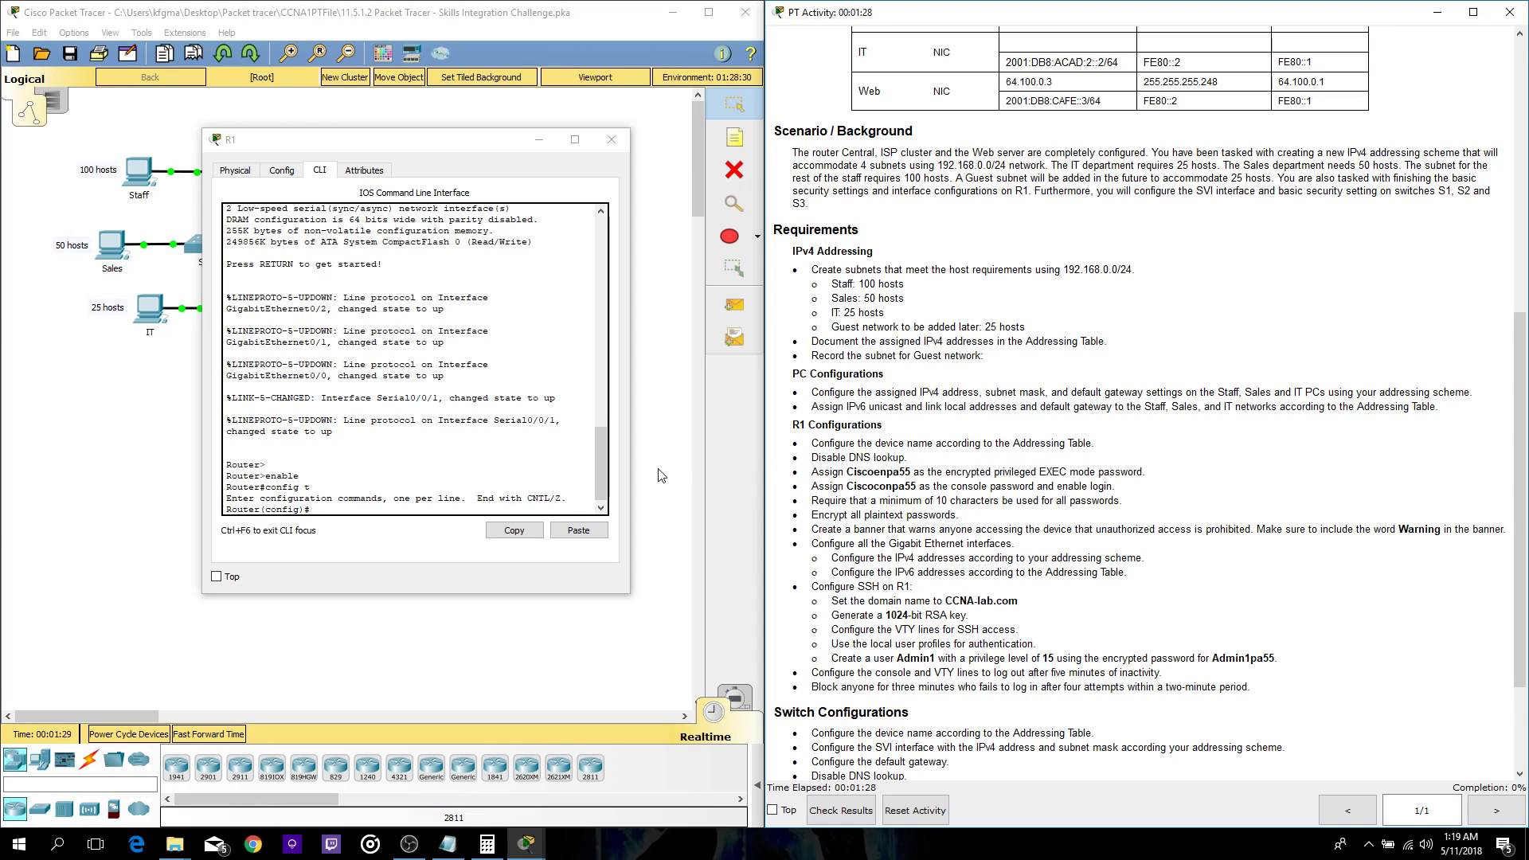
left_click(324, 512)
- Set R1's hostname to R1 and run no ip domain-lookup
type("host name r")
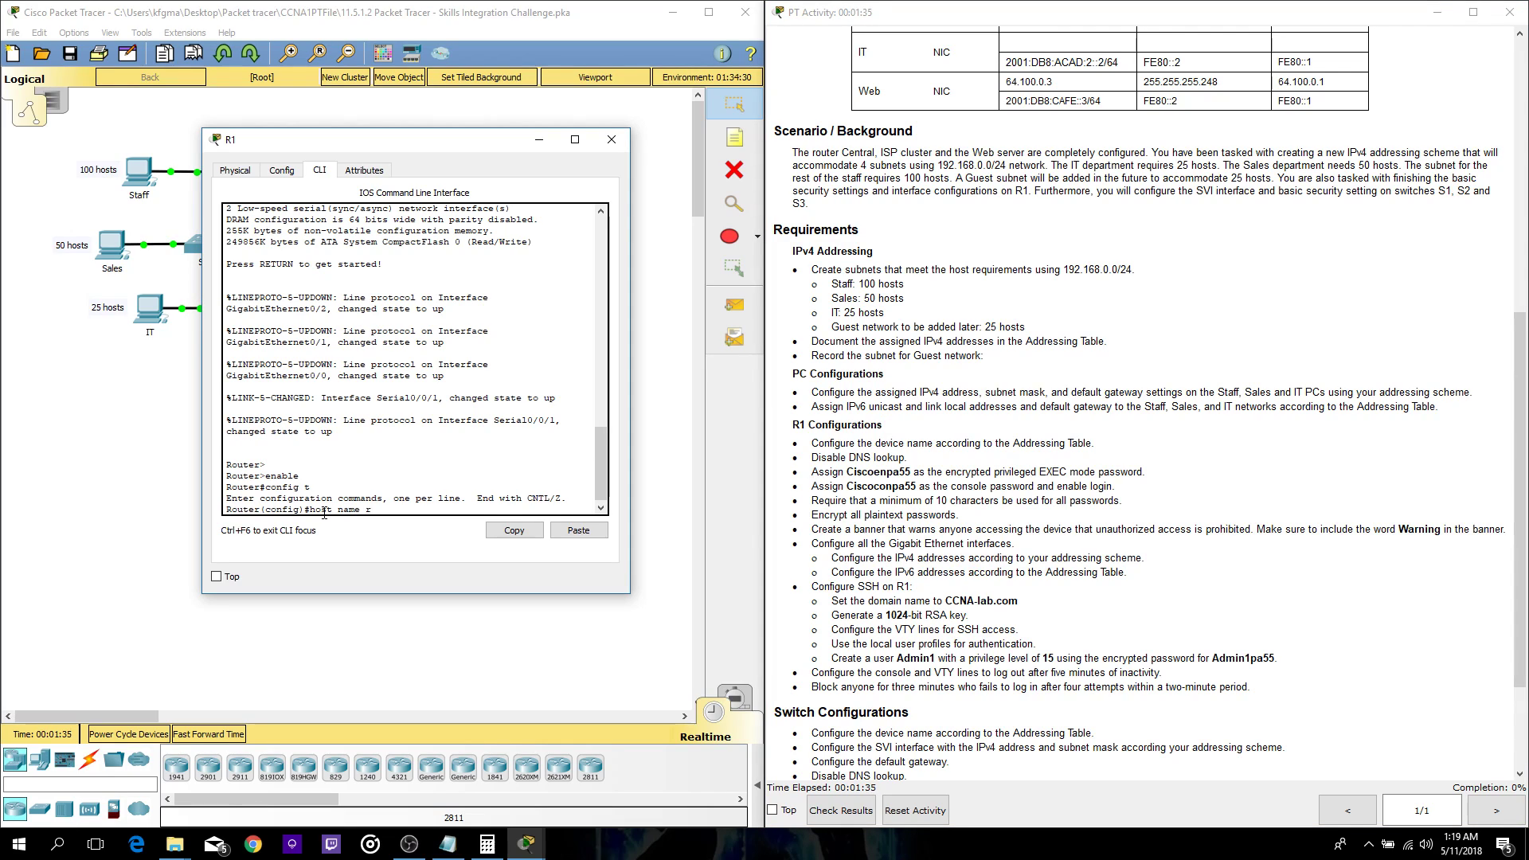
key("BackSpace")
key("BackSpace")
key("BackSpace")
key("BackSpace")
key("BackSpace")
key("BackSpace")
type("nam")
key("BackSpace")
key("BackSpace")
key("BackSpace")
type("name r1")
key("Return")
type("hostname ")
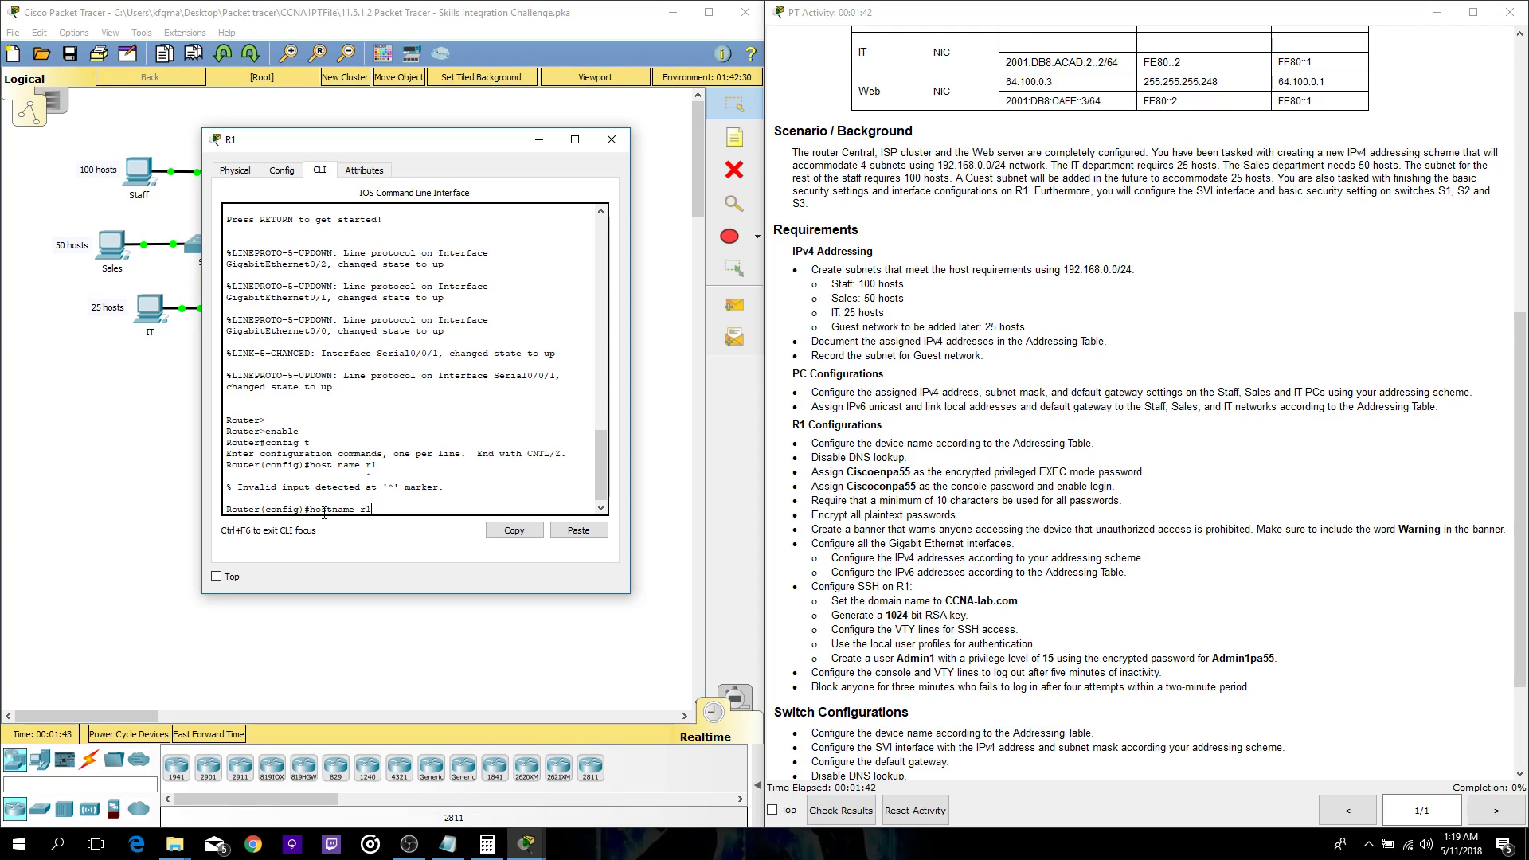
type("R1")
key("Return")
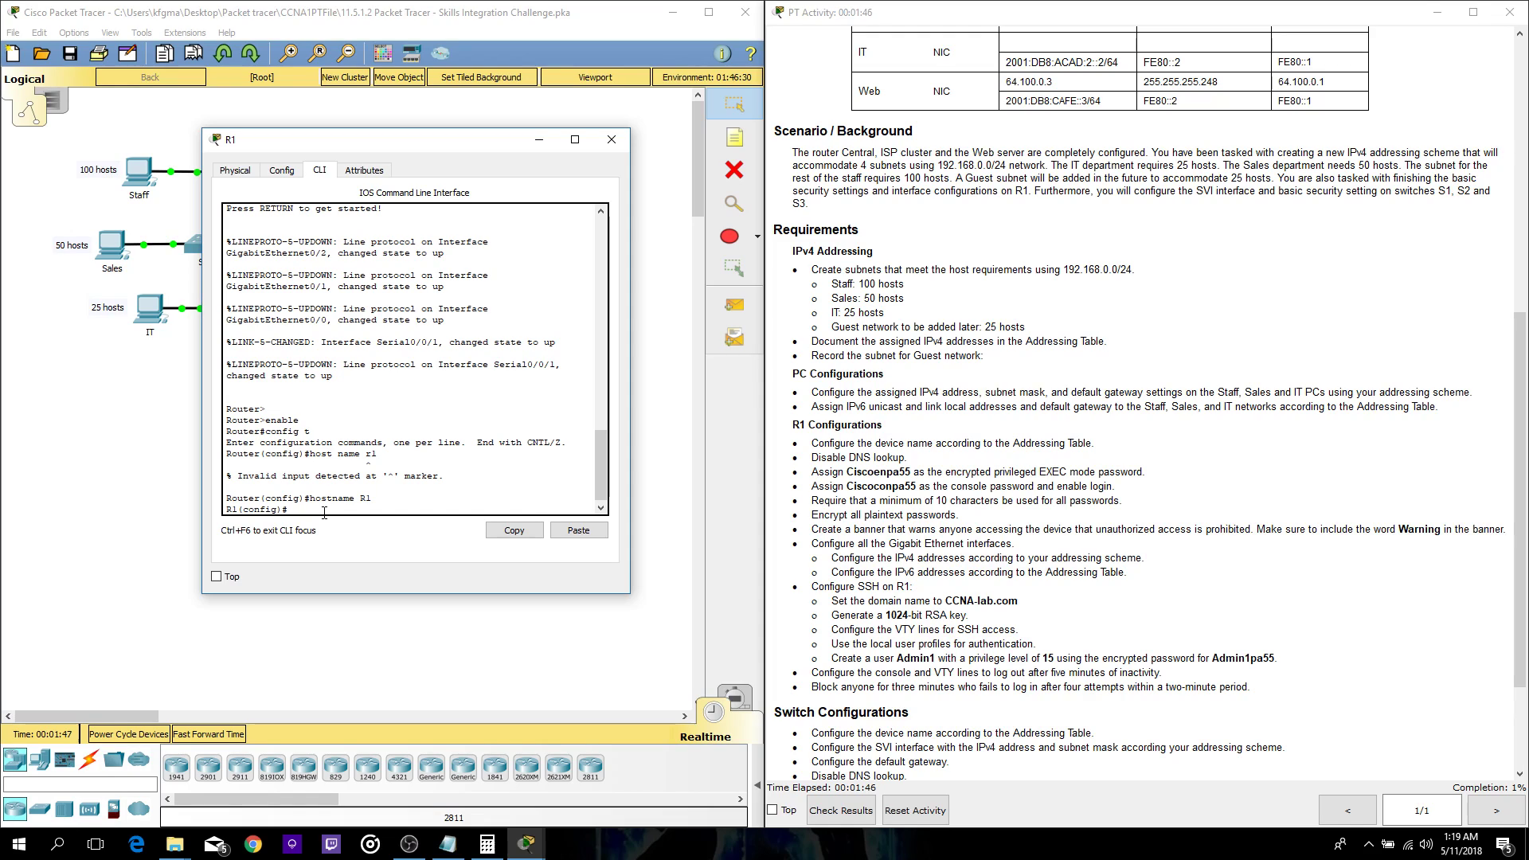
type("no ip domain-lookup")
key("Return")
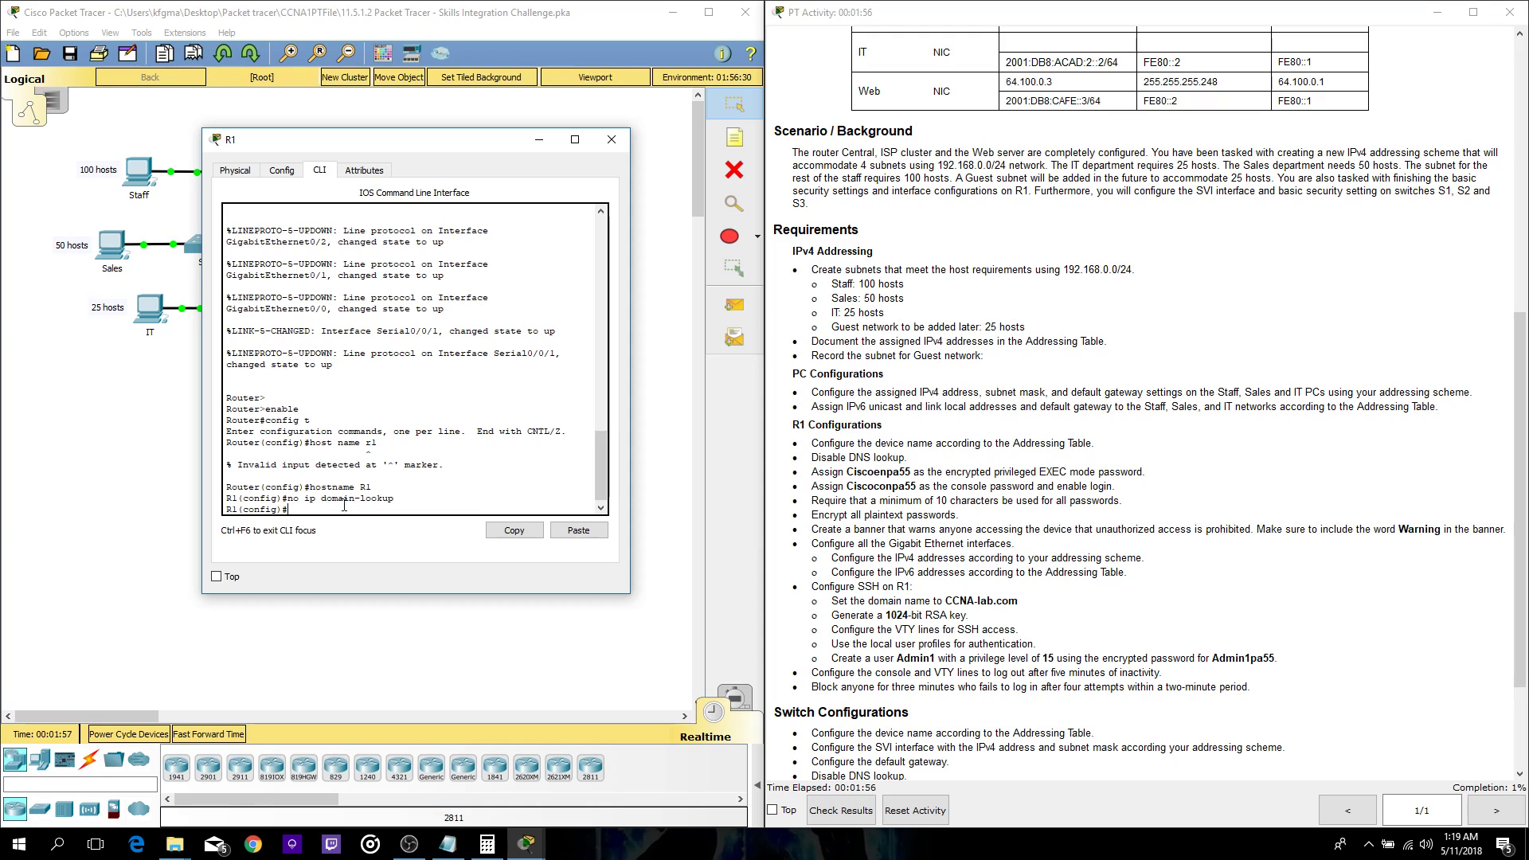
- Set R1's encrypted privileged EXEC password with enable secret, as the instructions require
left_click_drag(944, 470, 1061, 472)
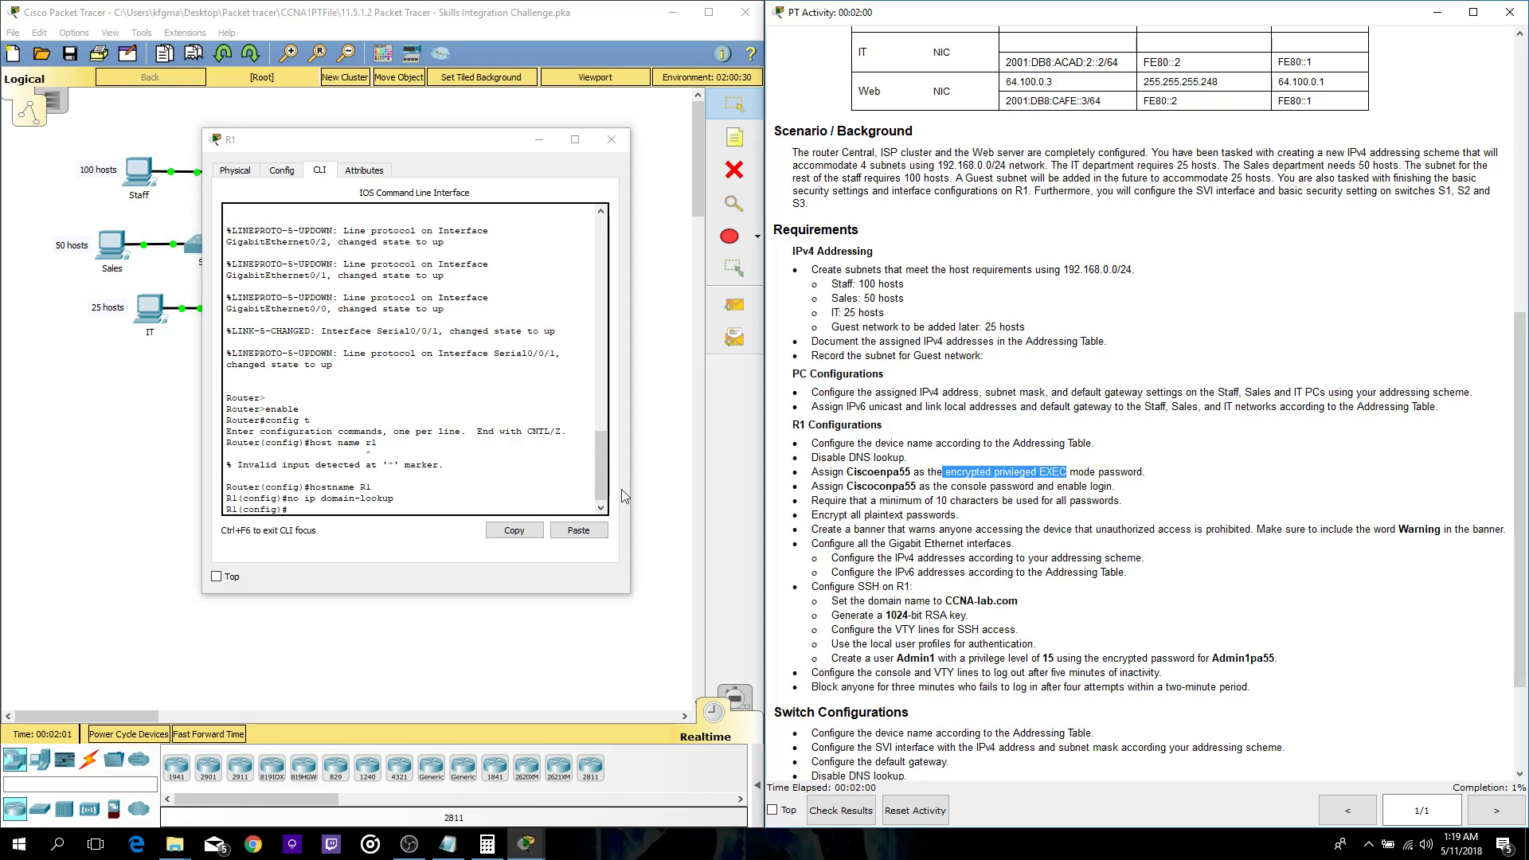
left_click(319, 500)
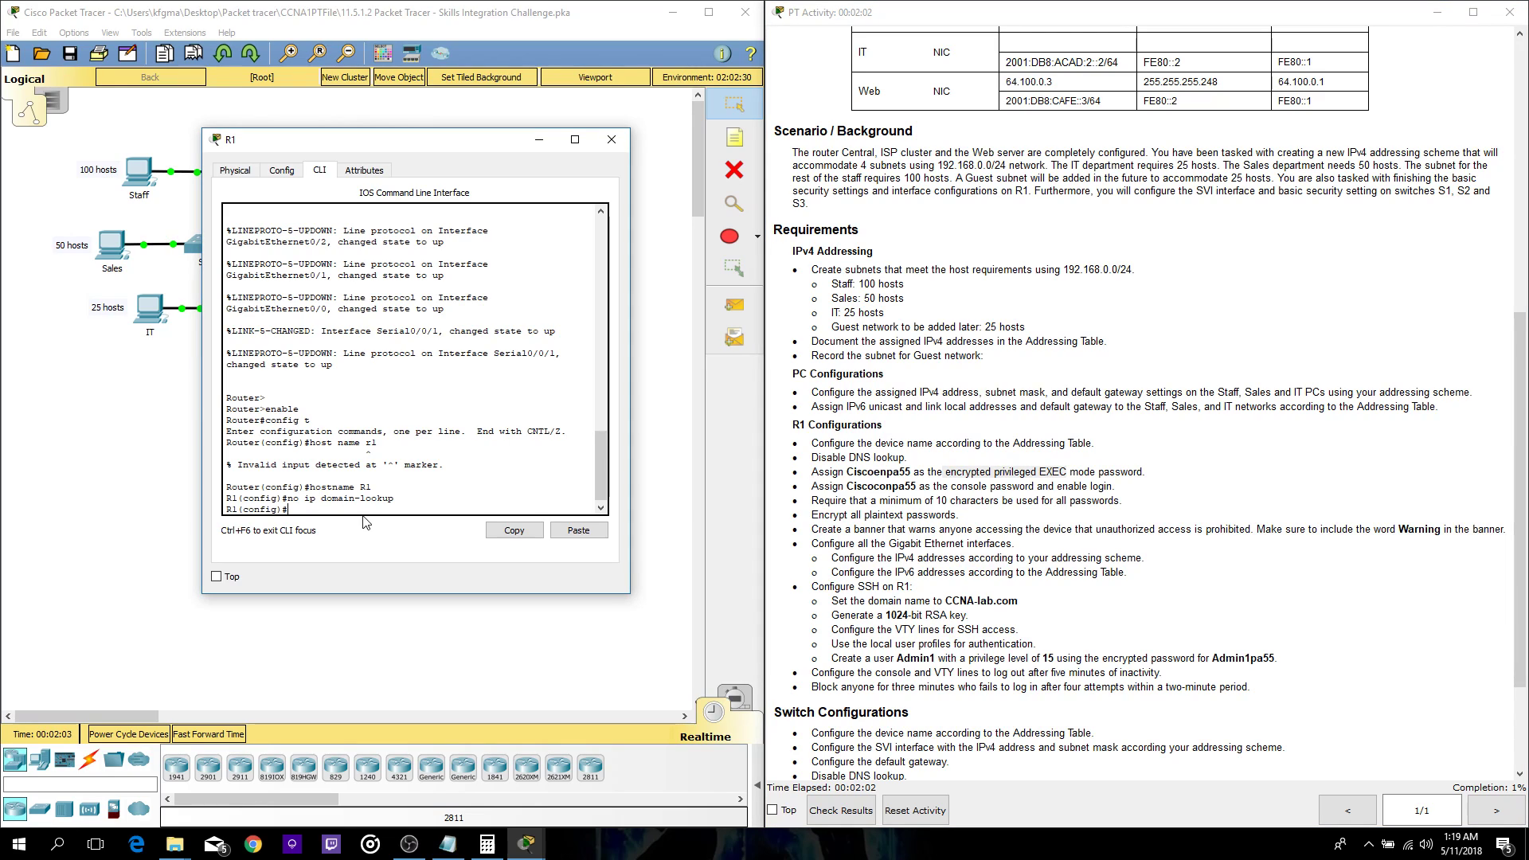
type("enable secret Ciscoenpa55")
key("Return")
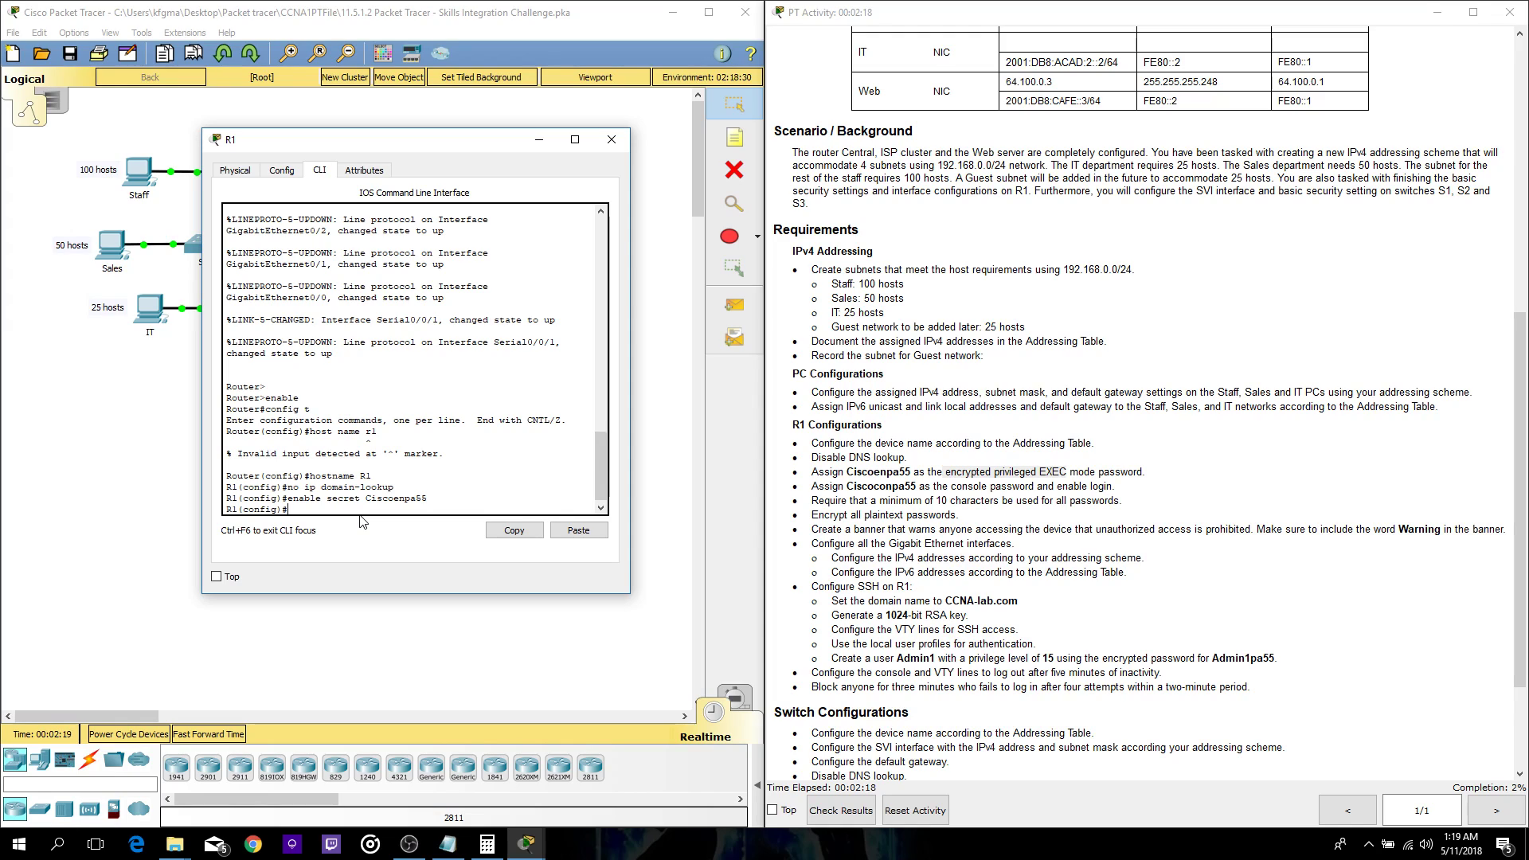
- Enter line con 0 and set the console line password
type("line con 0")
key("Return")
type("Ciscoonpa55")
key("Return")
key("Up")
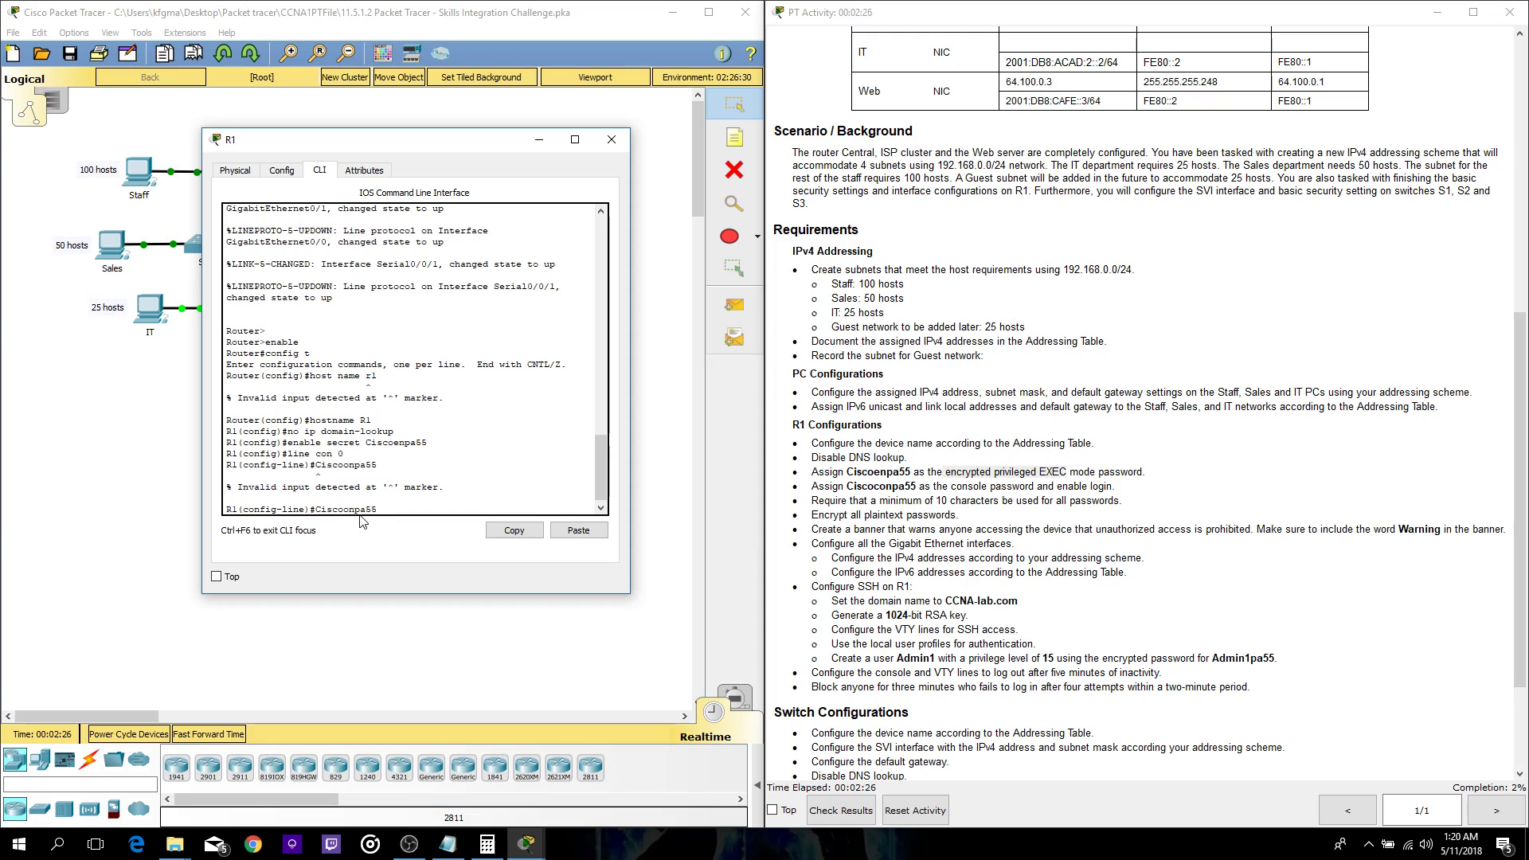
key("BackSpace")
key("BackSpace")
key("BackSpace")
key("BackSpace")
key("BackSpace")
key("BackSpace")
key("BackSpace")
key("BackSpace")
key("BackSpace")
key("BackSpace")
type("password Cisco on pa")
key("BackSpace")
key("BackSpace")
key("BackSpace")
type("onpa55")
key("Return")
- Require login on the console line and exit to global configuration
type("login")
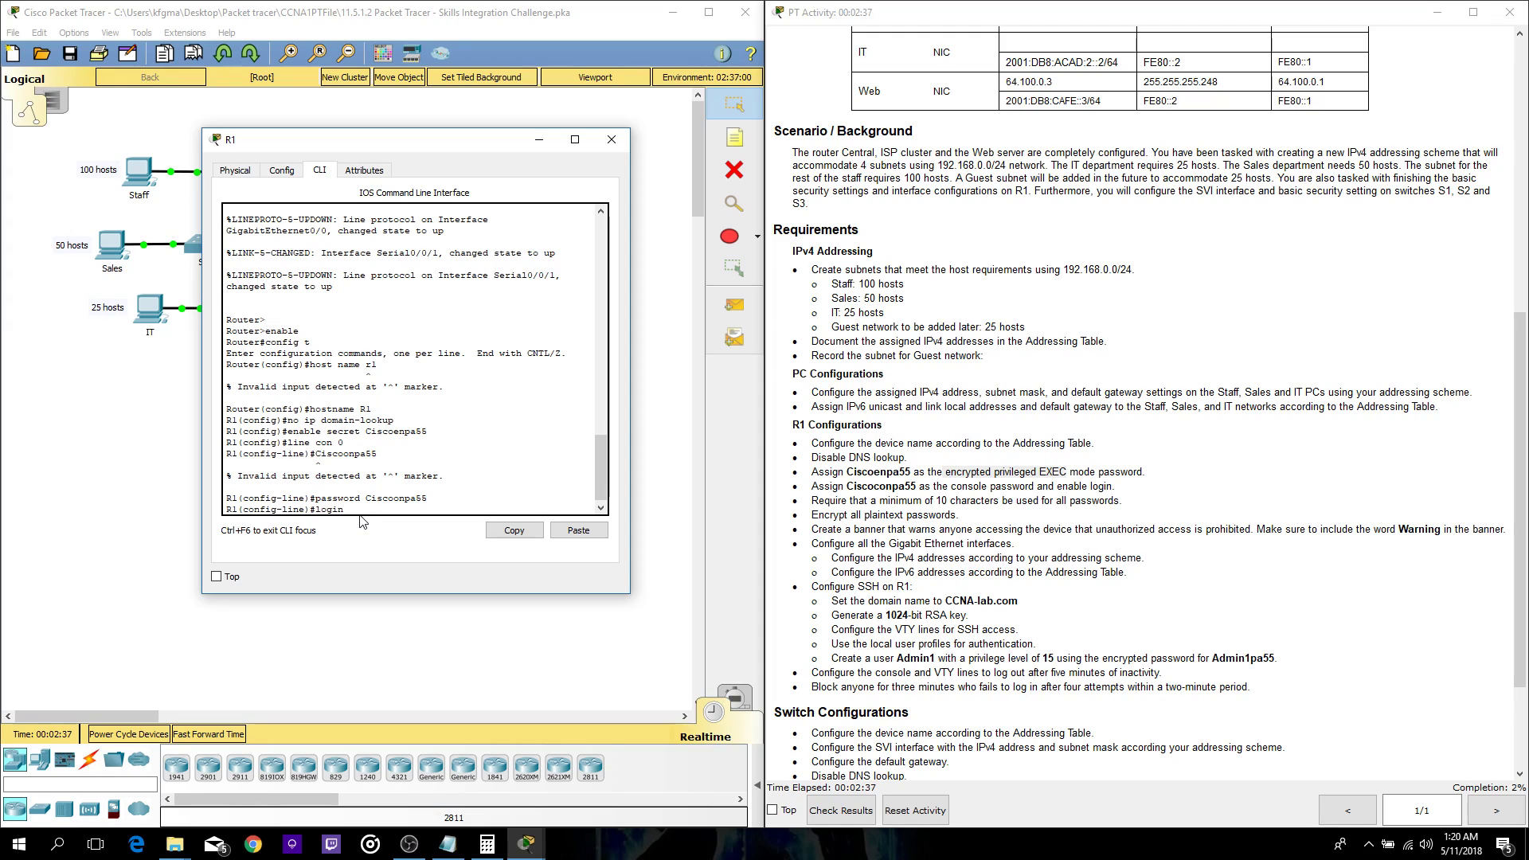
key("Return")
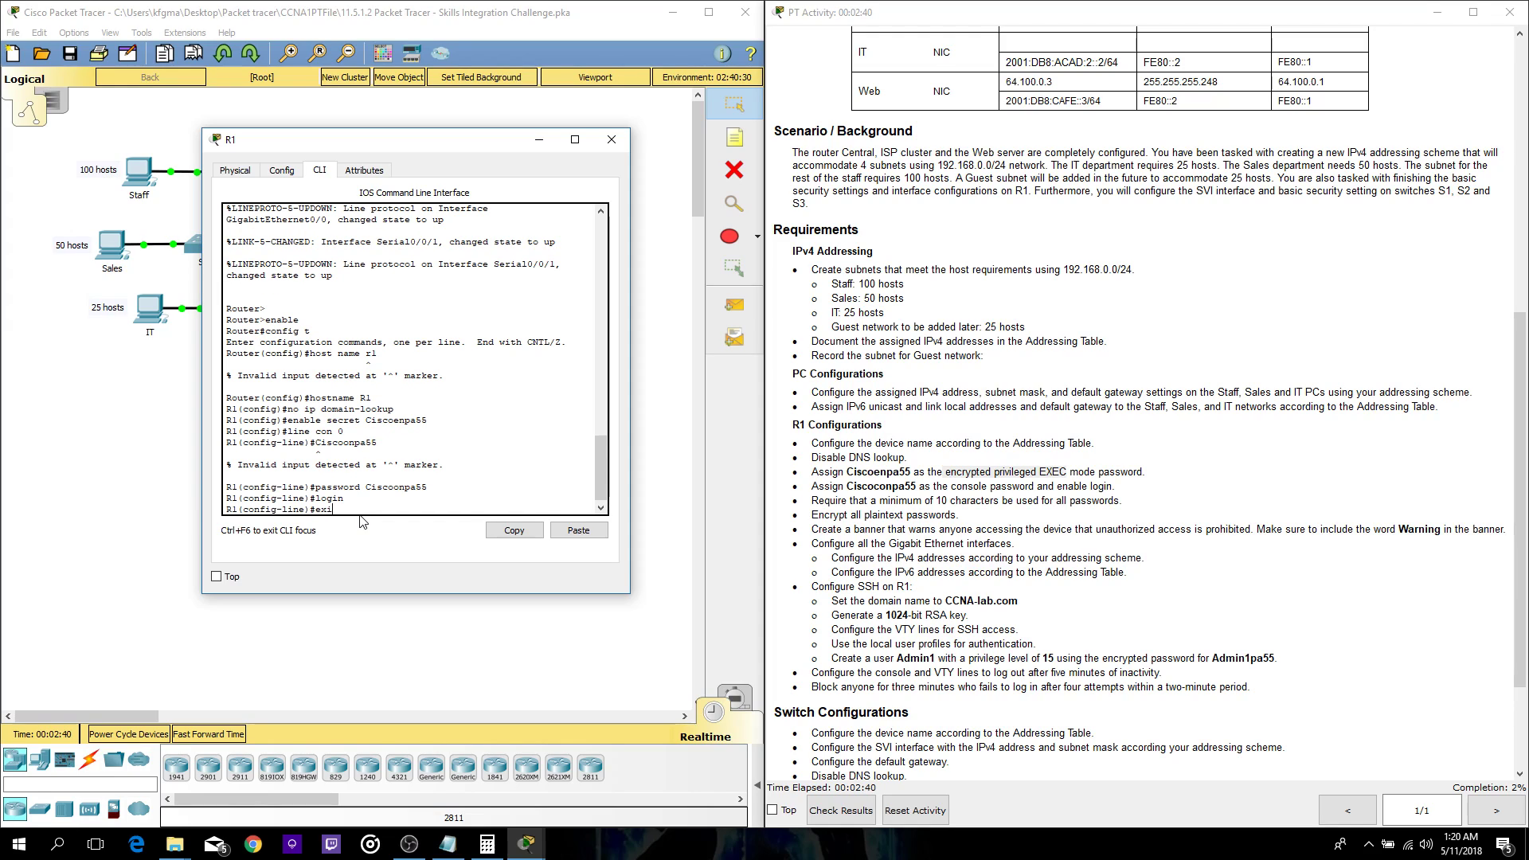
key("BackSpace")
type("t")
key("Return")
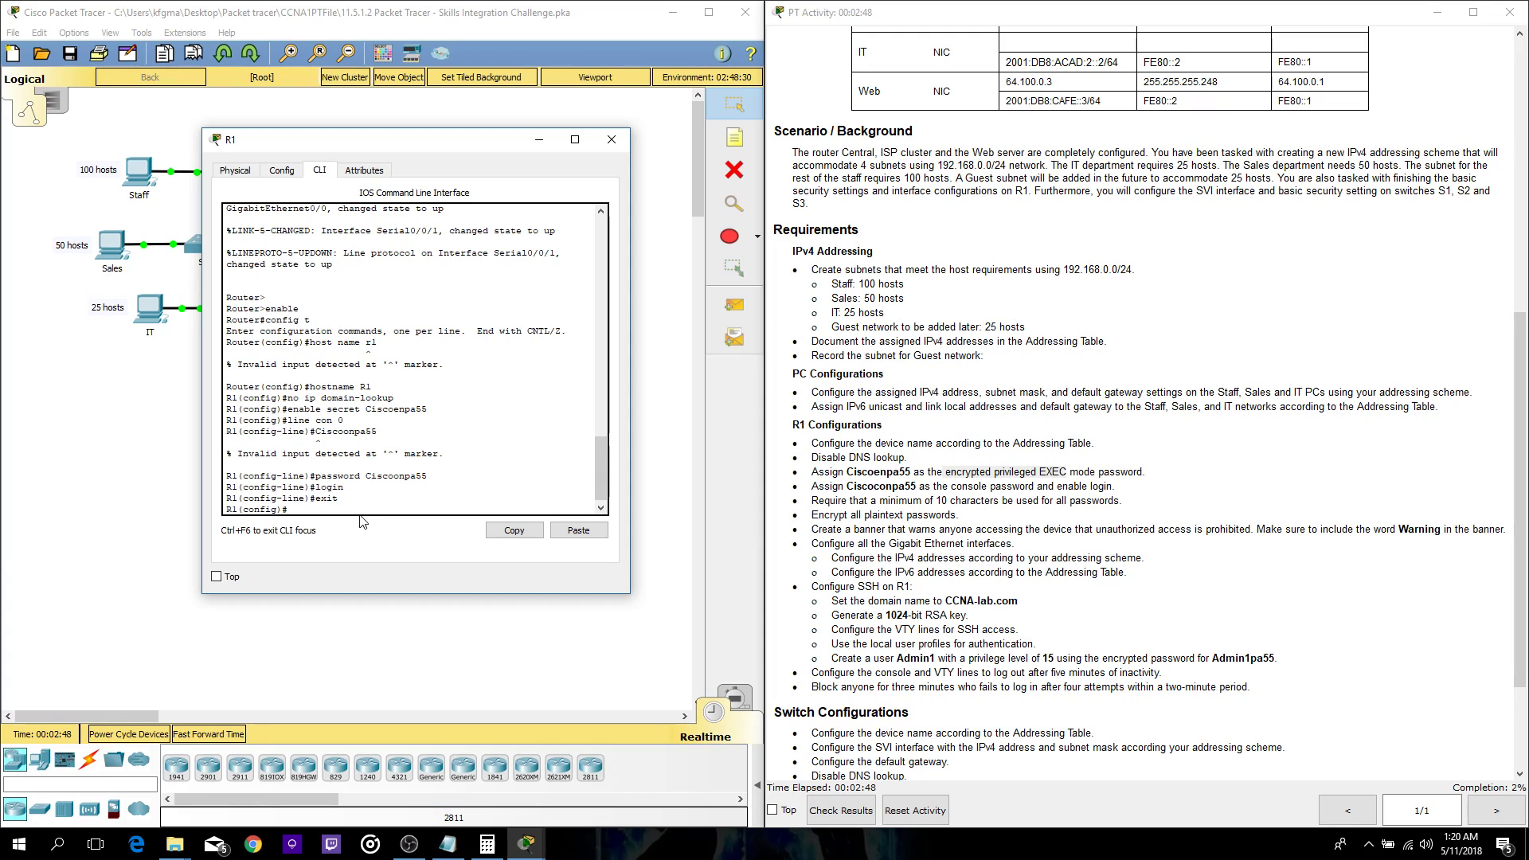
- Set a 10-character minimum password length, enable password encryption, and start banner motd "Waning
type("security password min-length 10")
key("Return")
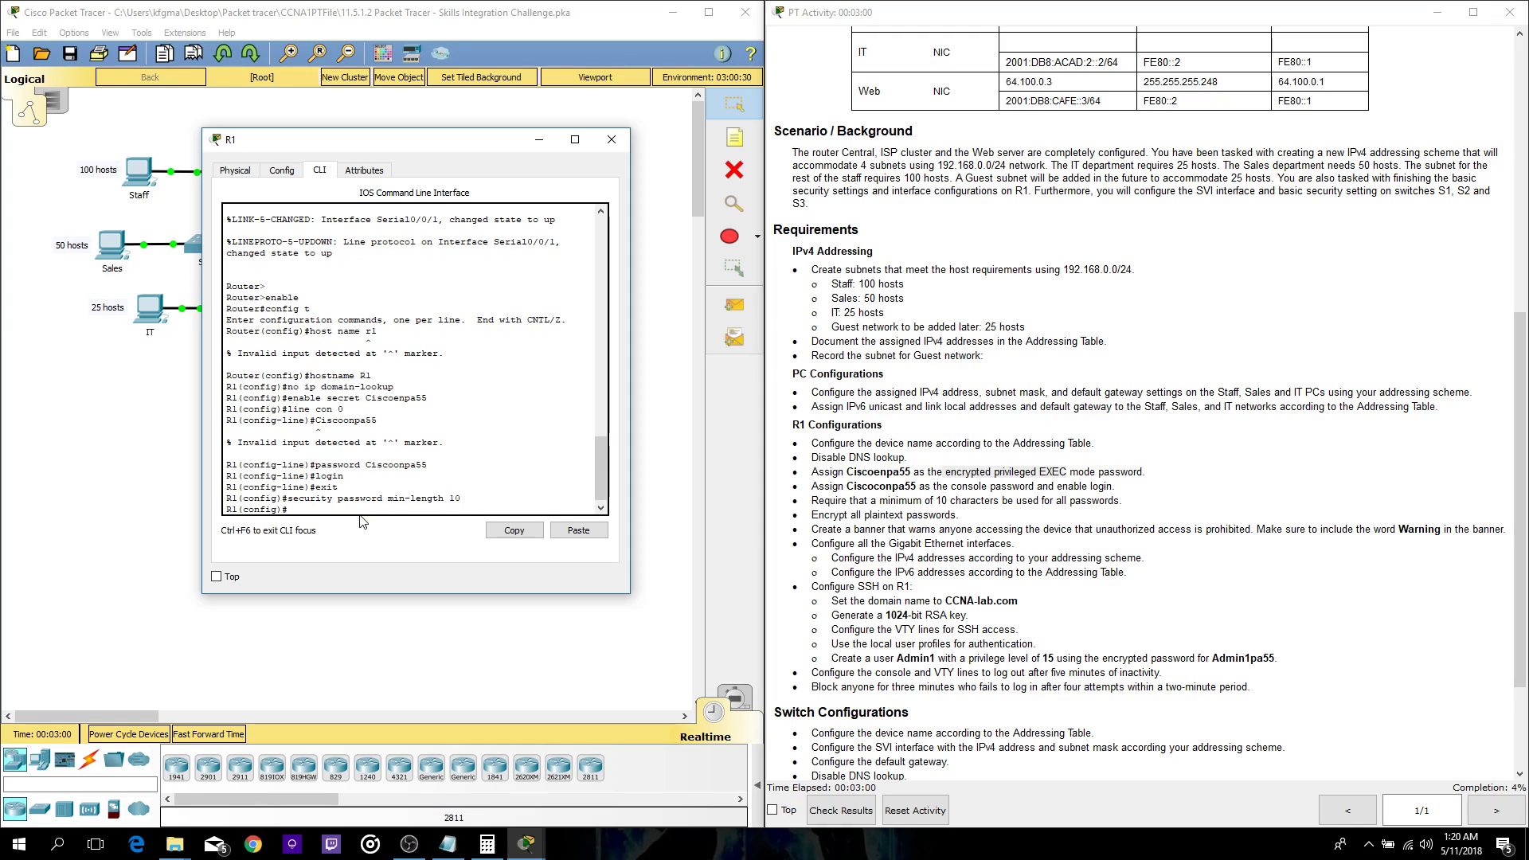
type("service-password-encryption")
key("Return")
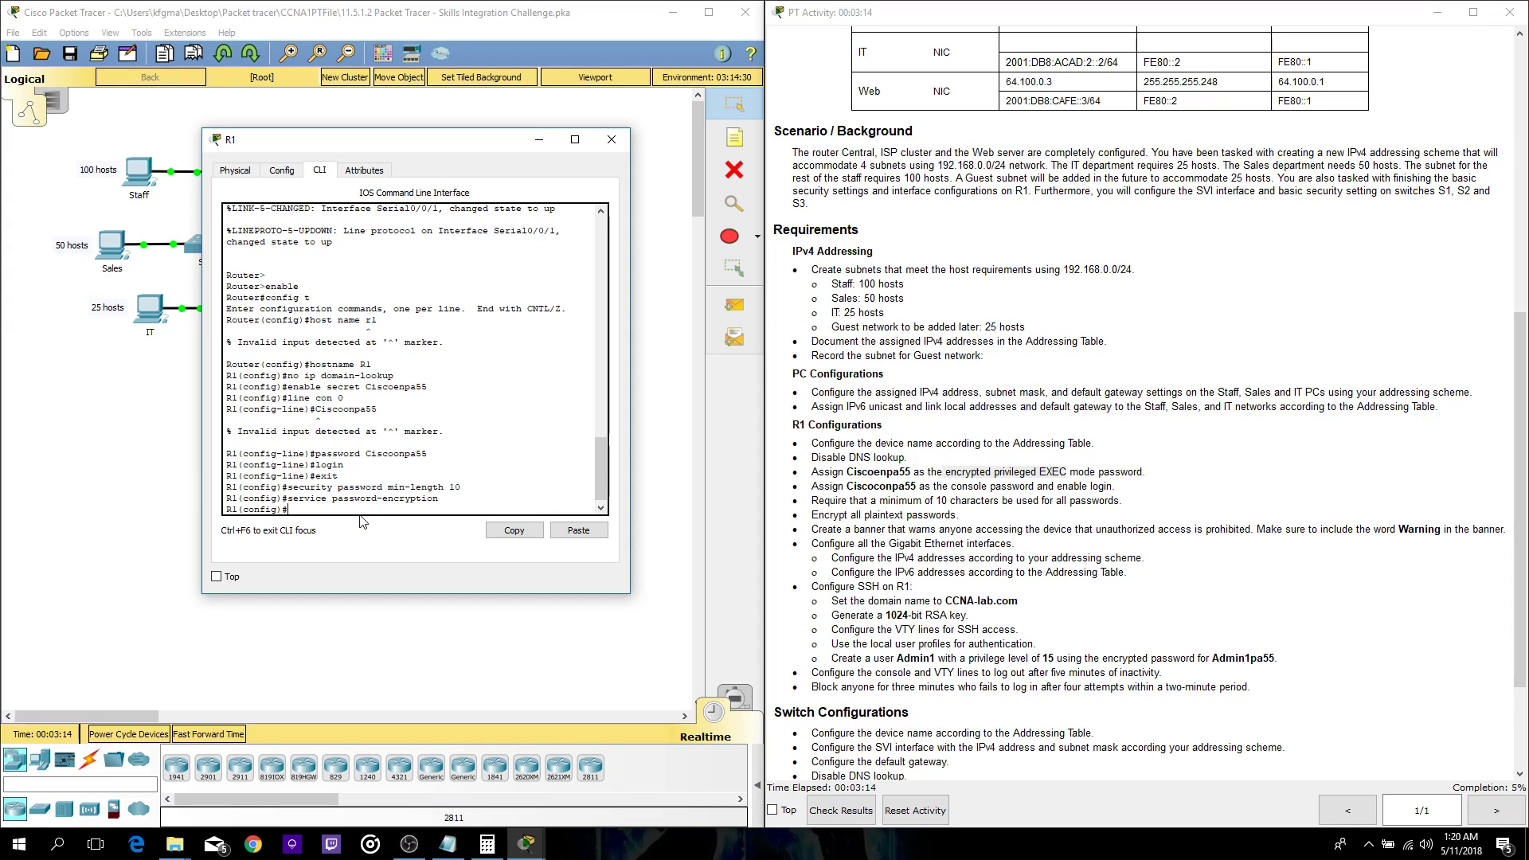
type("banner motd \"Waning")
- Finish the MOTD banner warning that unauthorized access to the device is prohibited
left_click_drag(939, 529, 1249, 529)
key("ctrl+c")
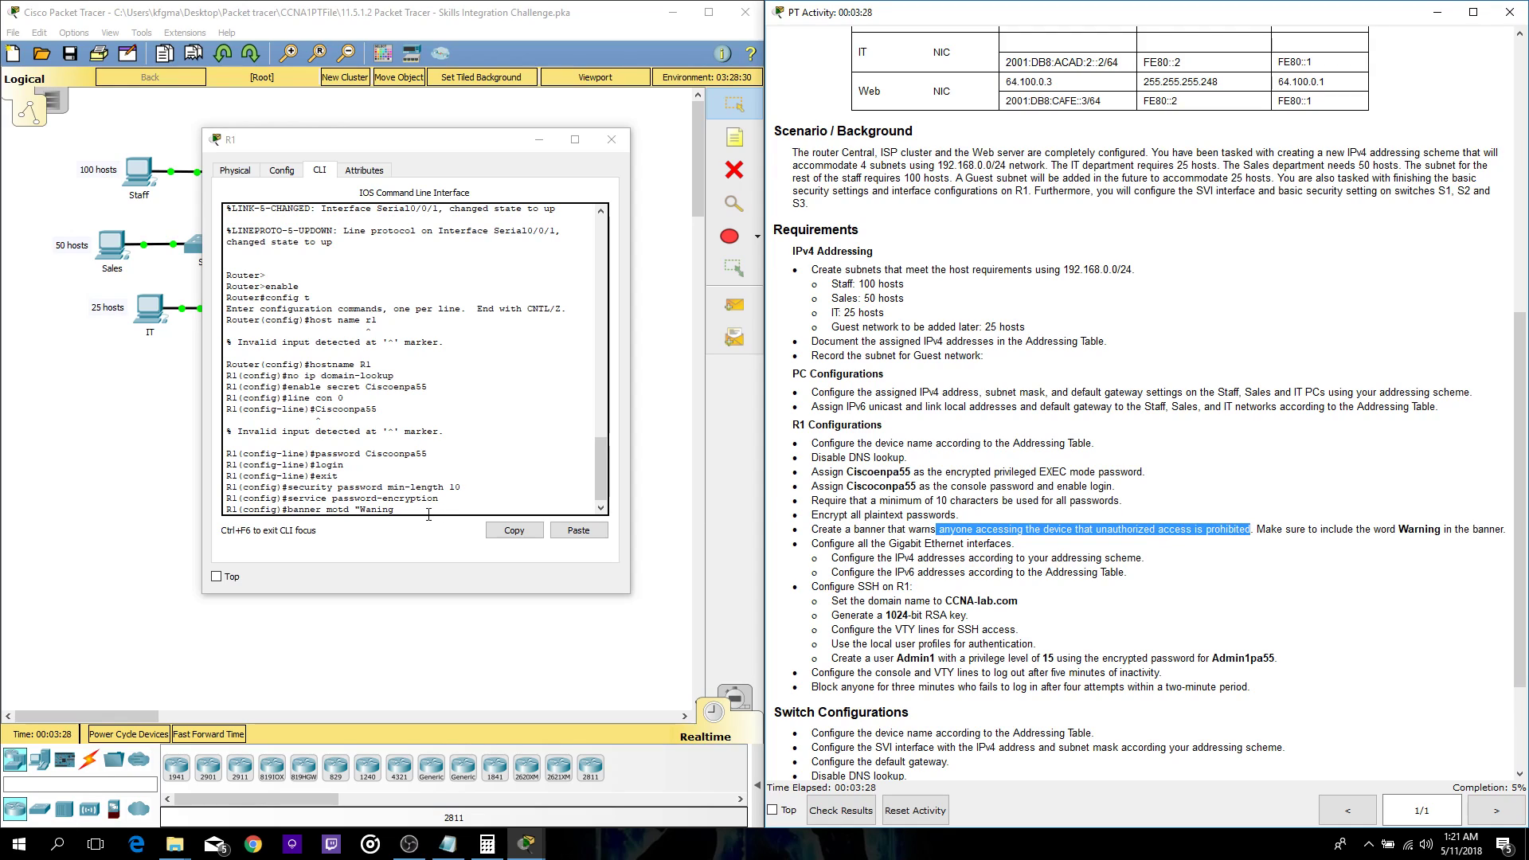
left_click(435, 511)
left_click(579, 530)
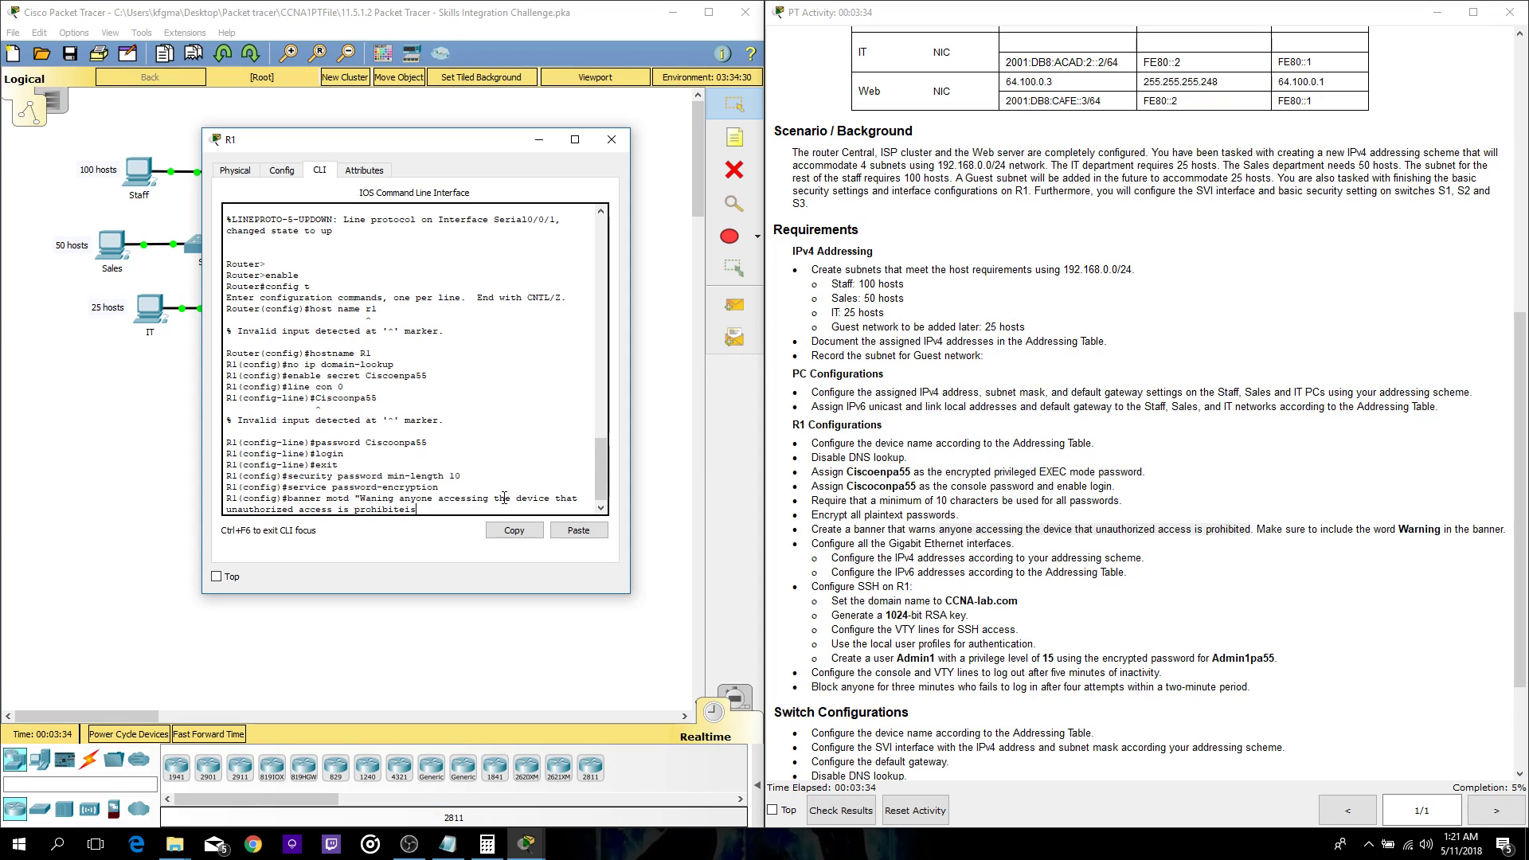
key("BackSpace")
key("BackSpace")
key("BackSpace")
key("BackSpace")
key("BackSpace")
key("BackSpace")
key("BackSpace")
key("BackSpace")
key("BackSpace")
key("BackSpace")
key("BackSpace")
key("BackSpace")
key("BackSpace")
key("BackSpace")
key("BackSpace")
key("BackSpace")
key("BackSpace")
key("BackSpace")
key("BackSpace")
key("BackSpace")
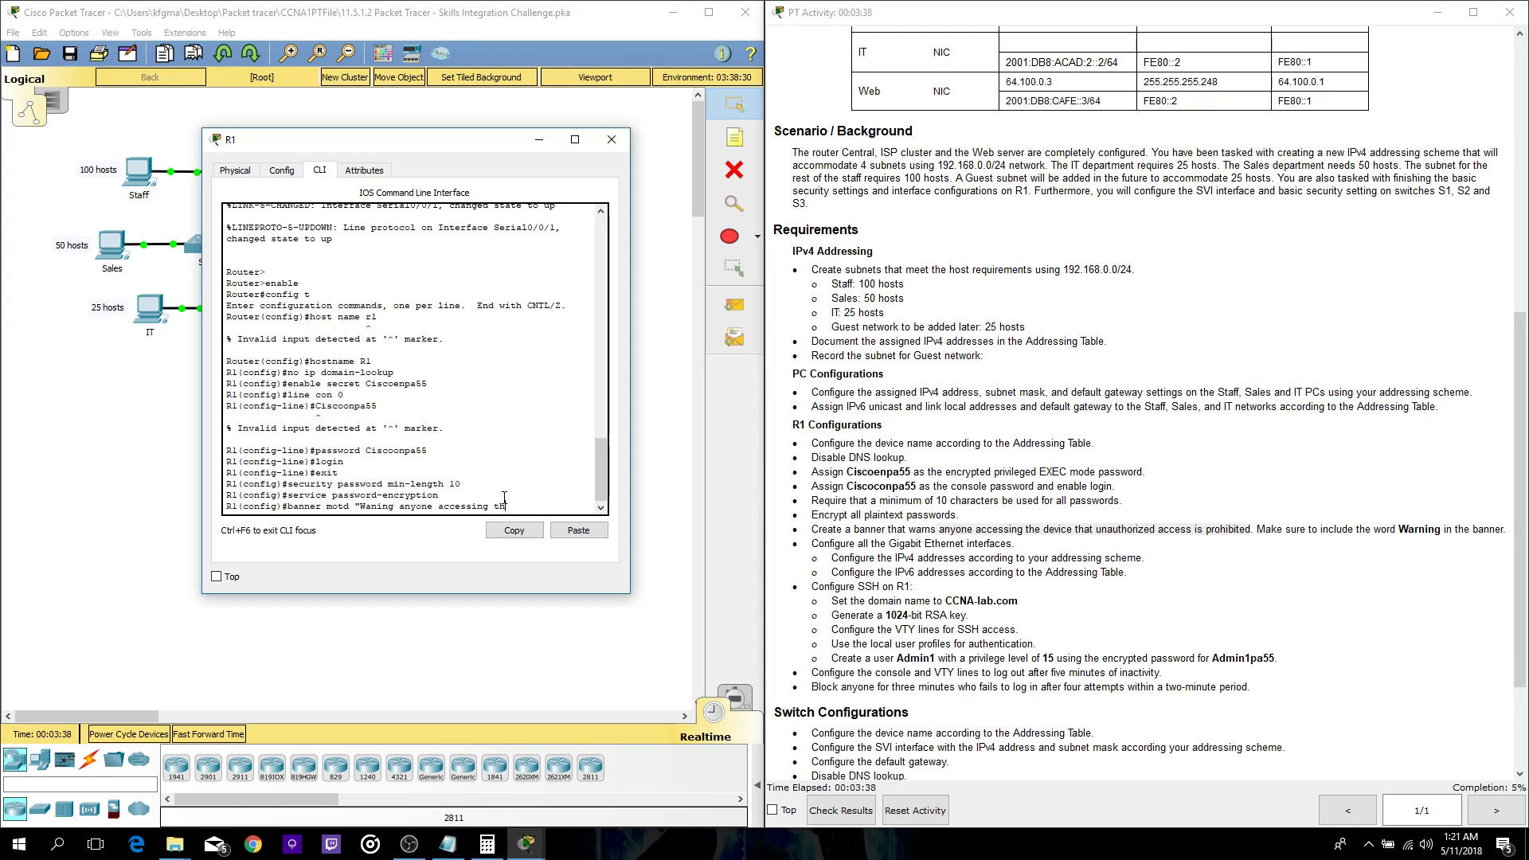
type("is")
key("BackSpace")
type("device that is unath")
key("BackSpace")
type("u")
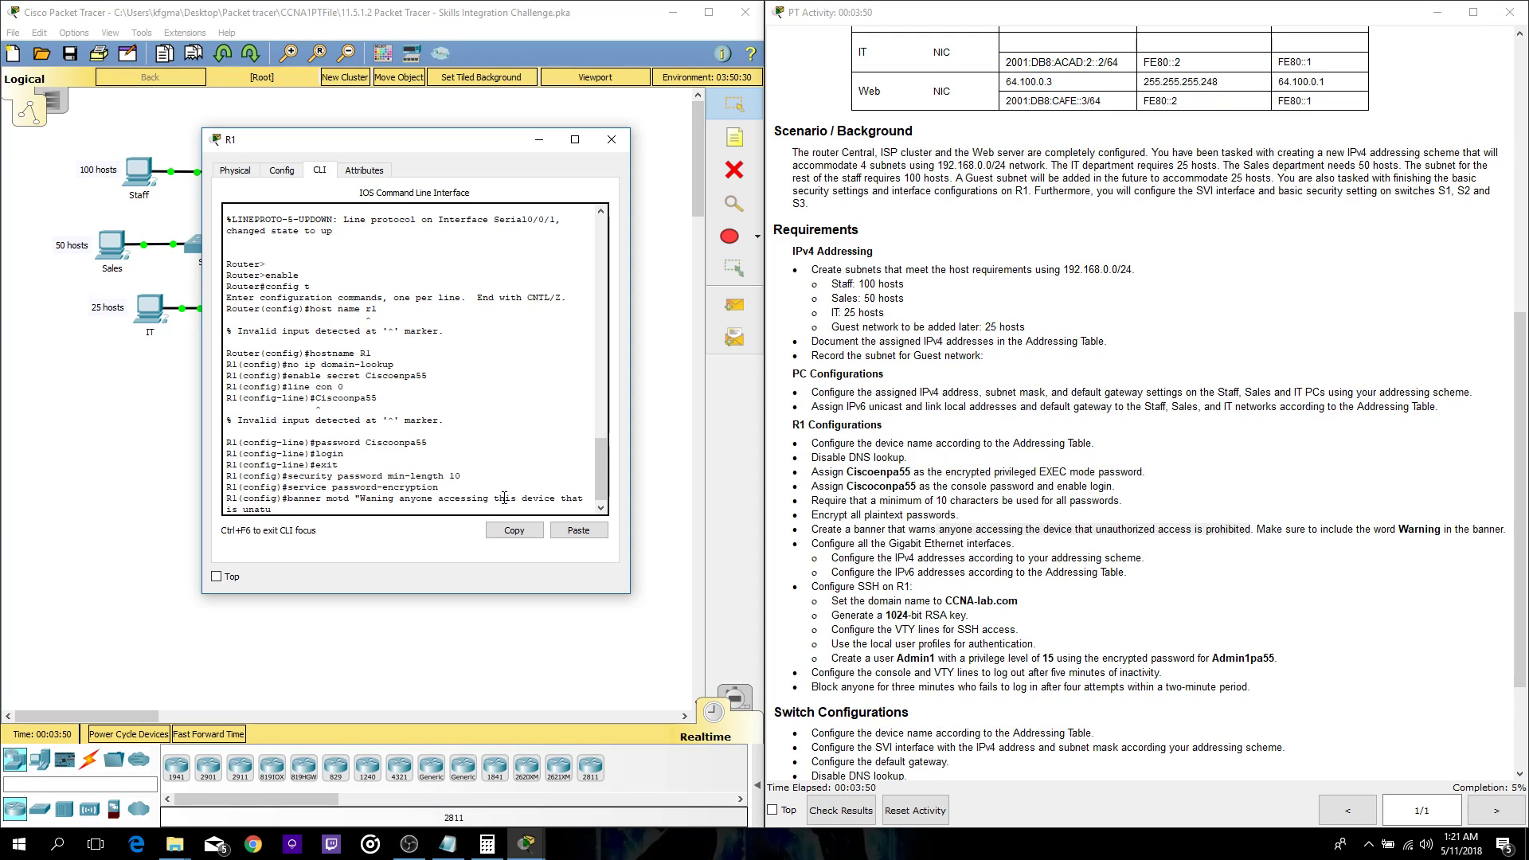
key("BackSpace")
type("uthorized is prohibited\"")
key("Return")
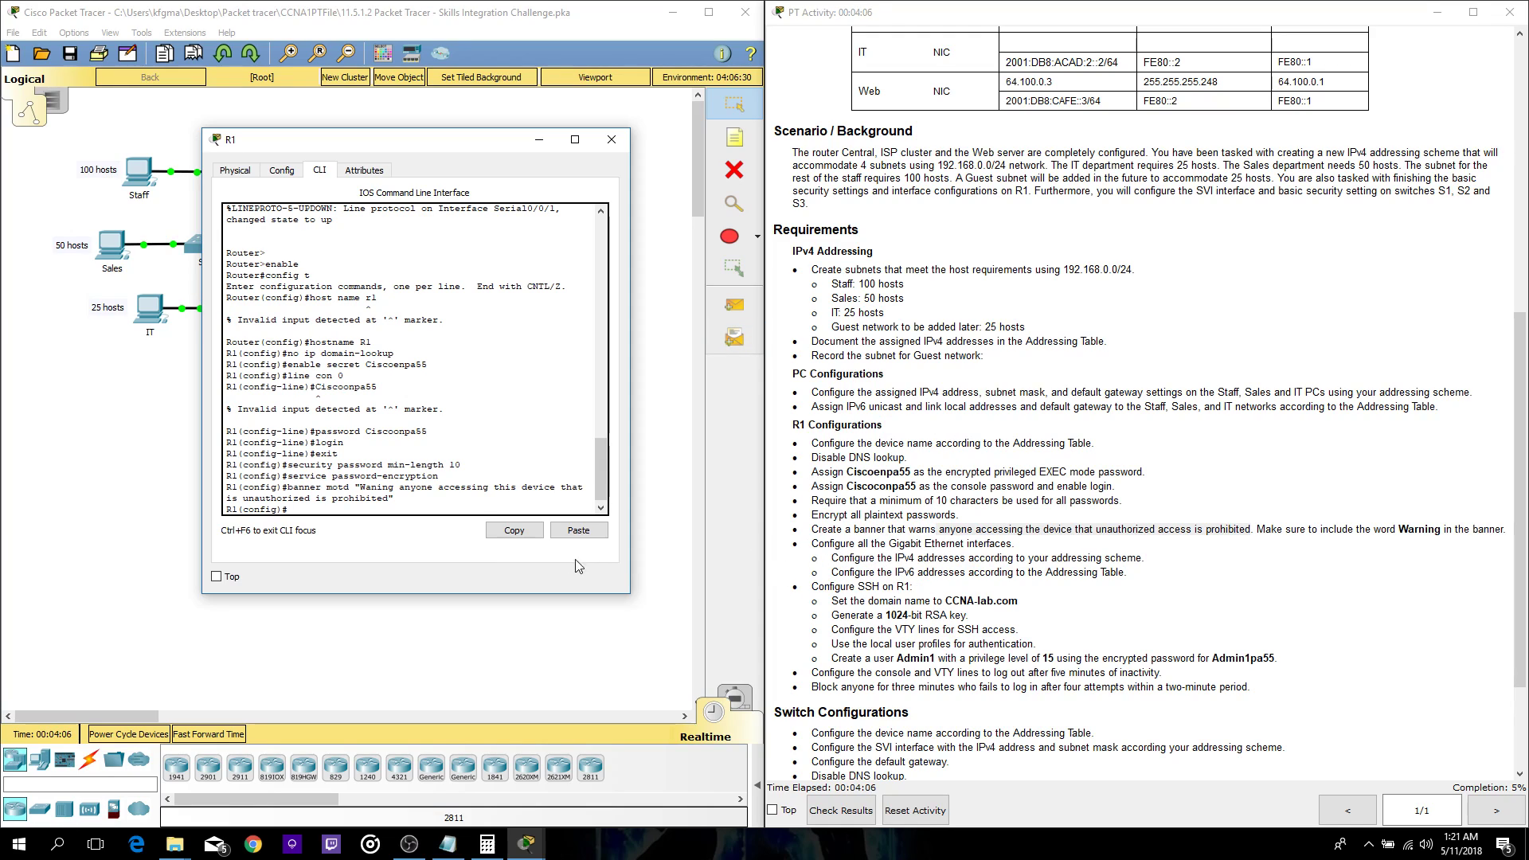
- At a fresh prompt, type ip domain-name CCNA-lab.com
scroll(906, 560, "down", 1)
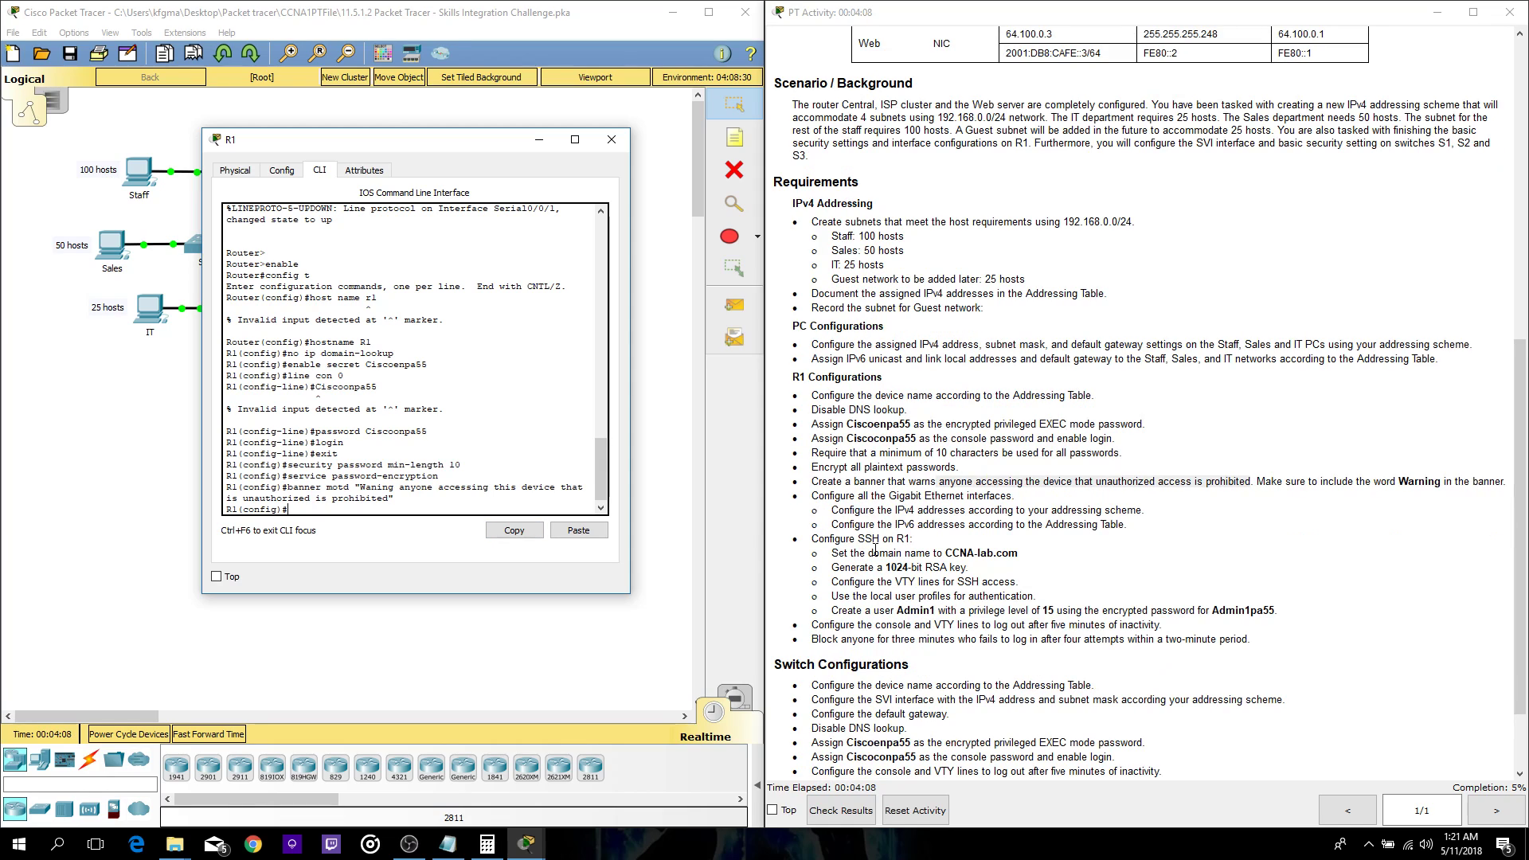
key("Return")
key("Return")
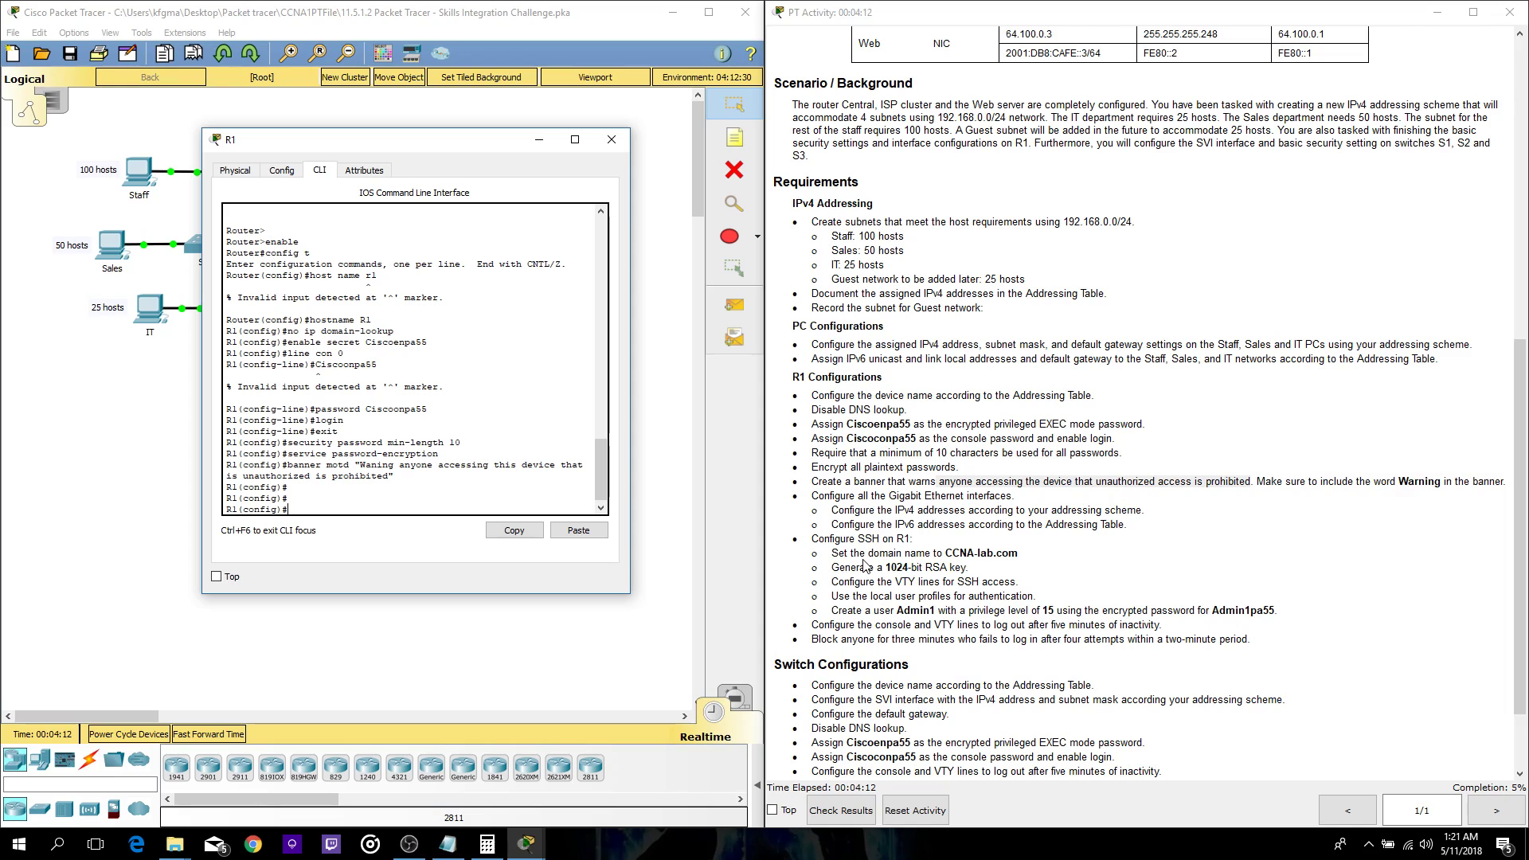
type("ip domain-name CCNA-lab.com")
- Apply domain name CCNA-lab.com and generate a 1024-bit RSA key
key("Return")
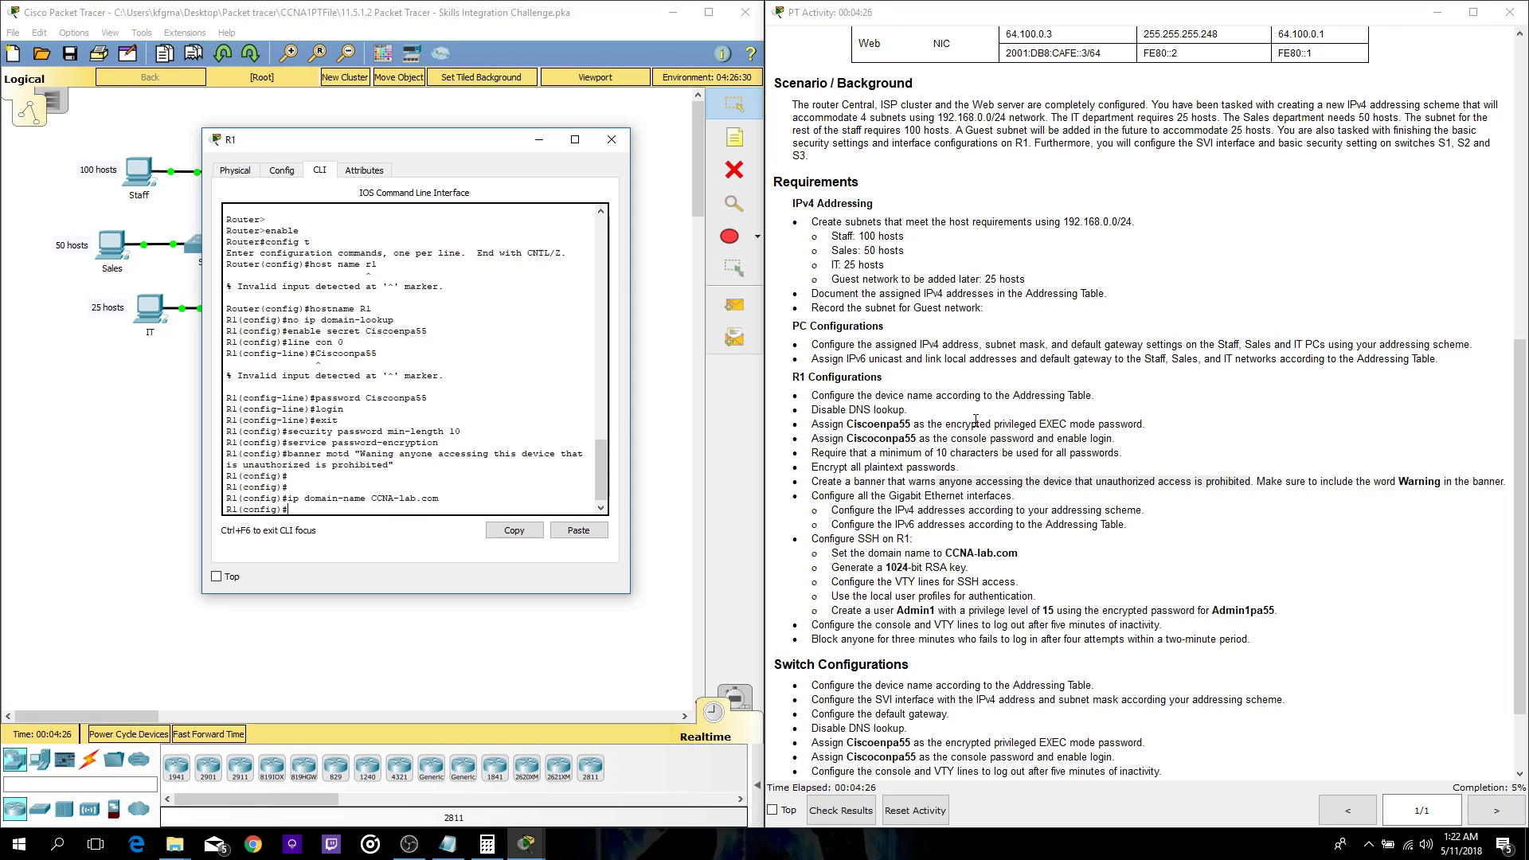
type("crypto key generate rsa")
key("Return")
type("1024")
key("Return")
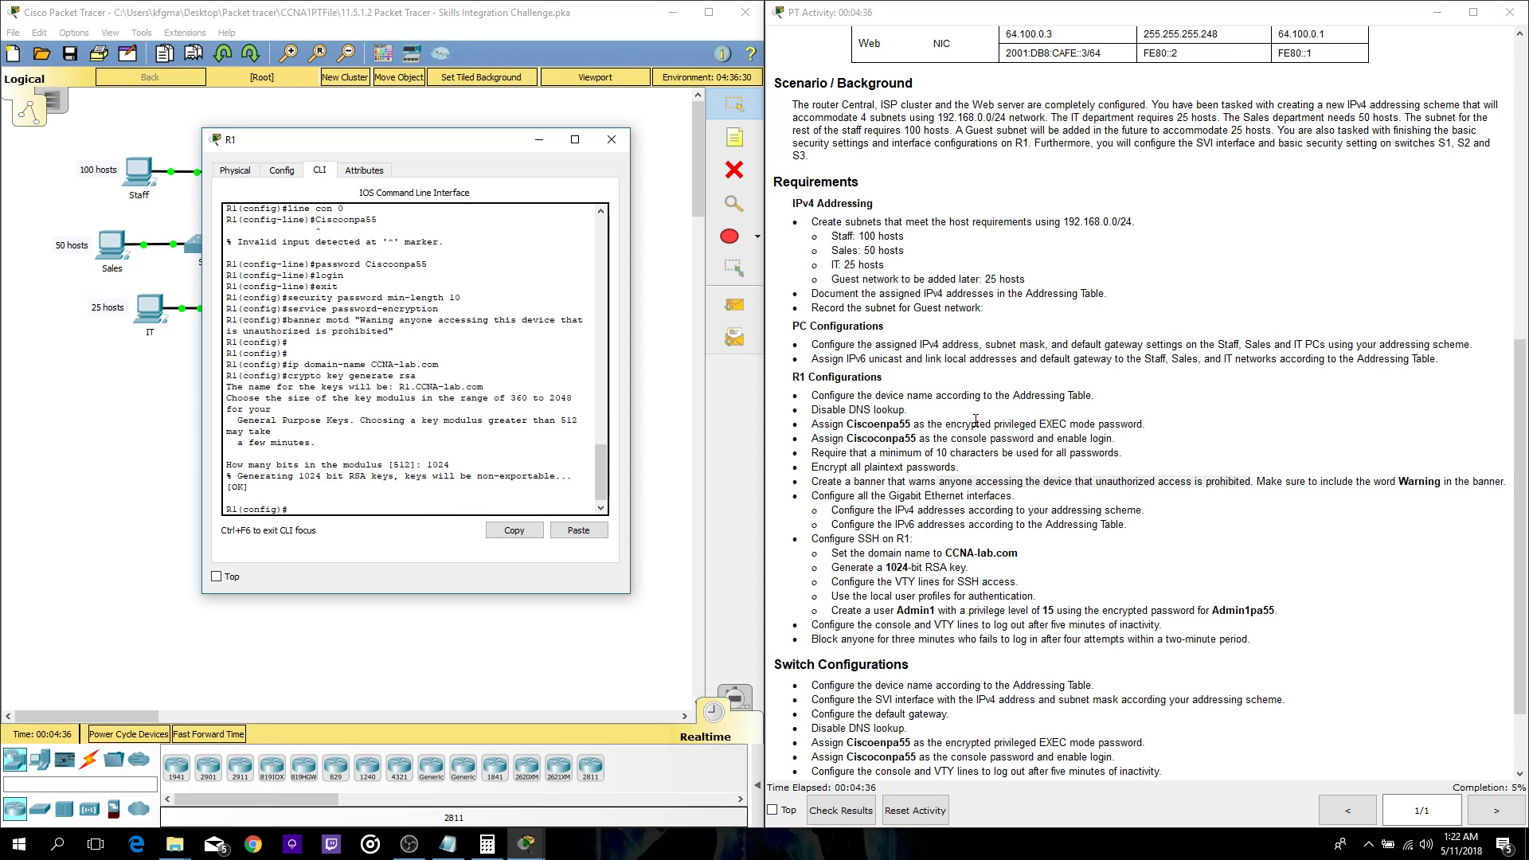
key("Return")
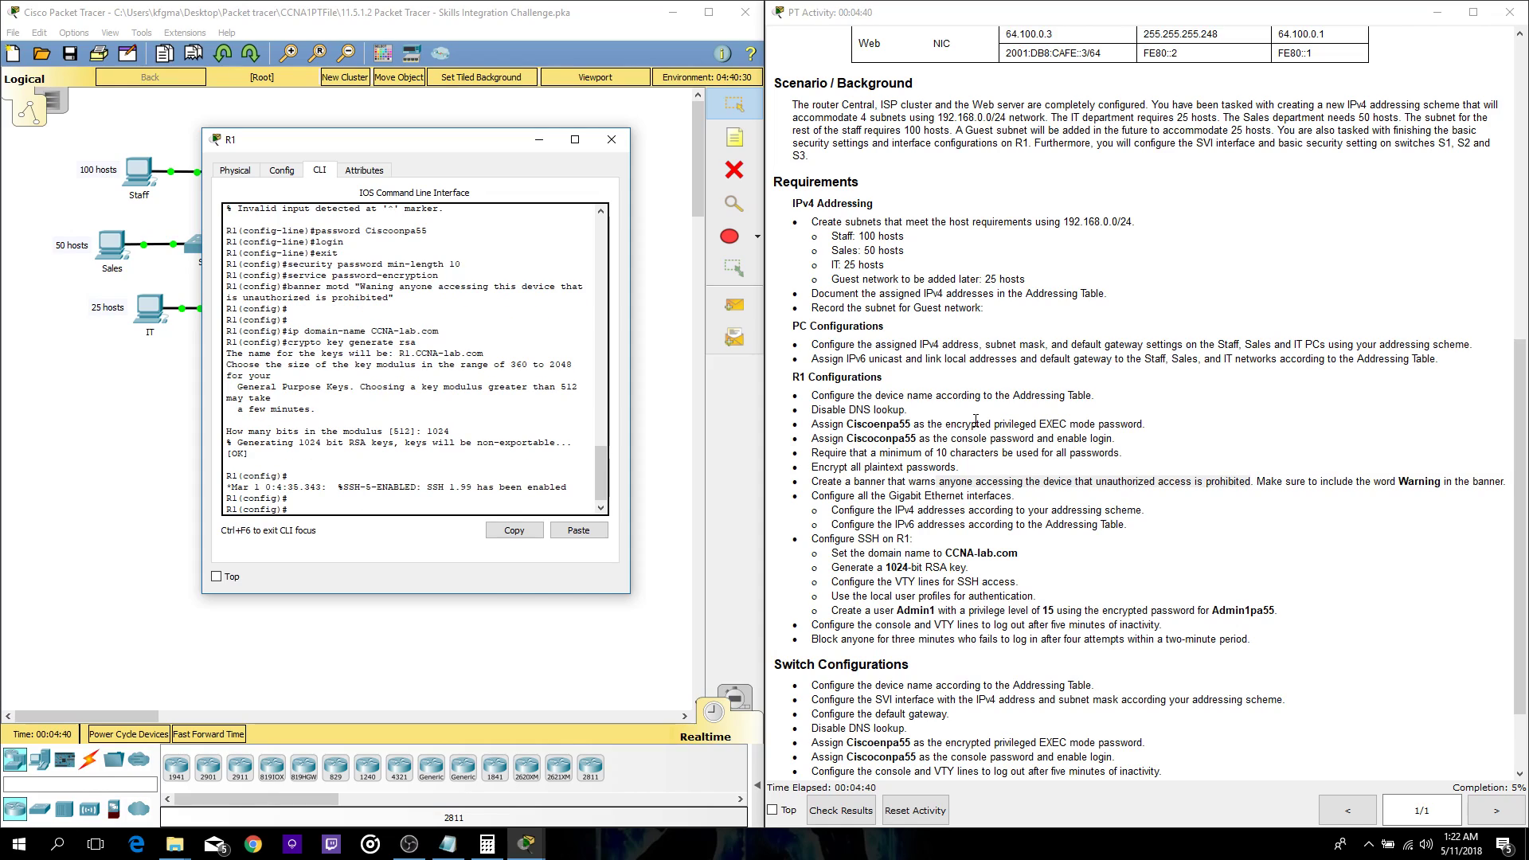
- Configure VTY lines 0 15 for local login with SSH-only transport input
type("line vty 0 15")
key("Return")
type("login local")
key("Return")
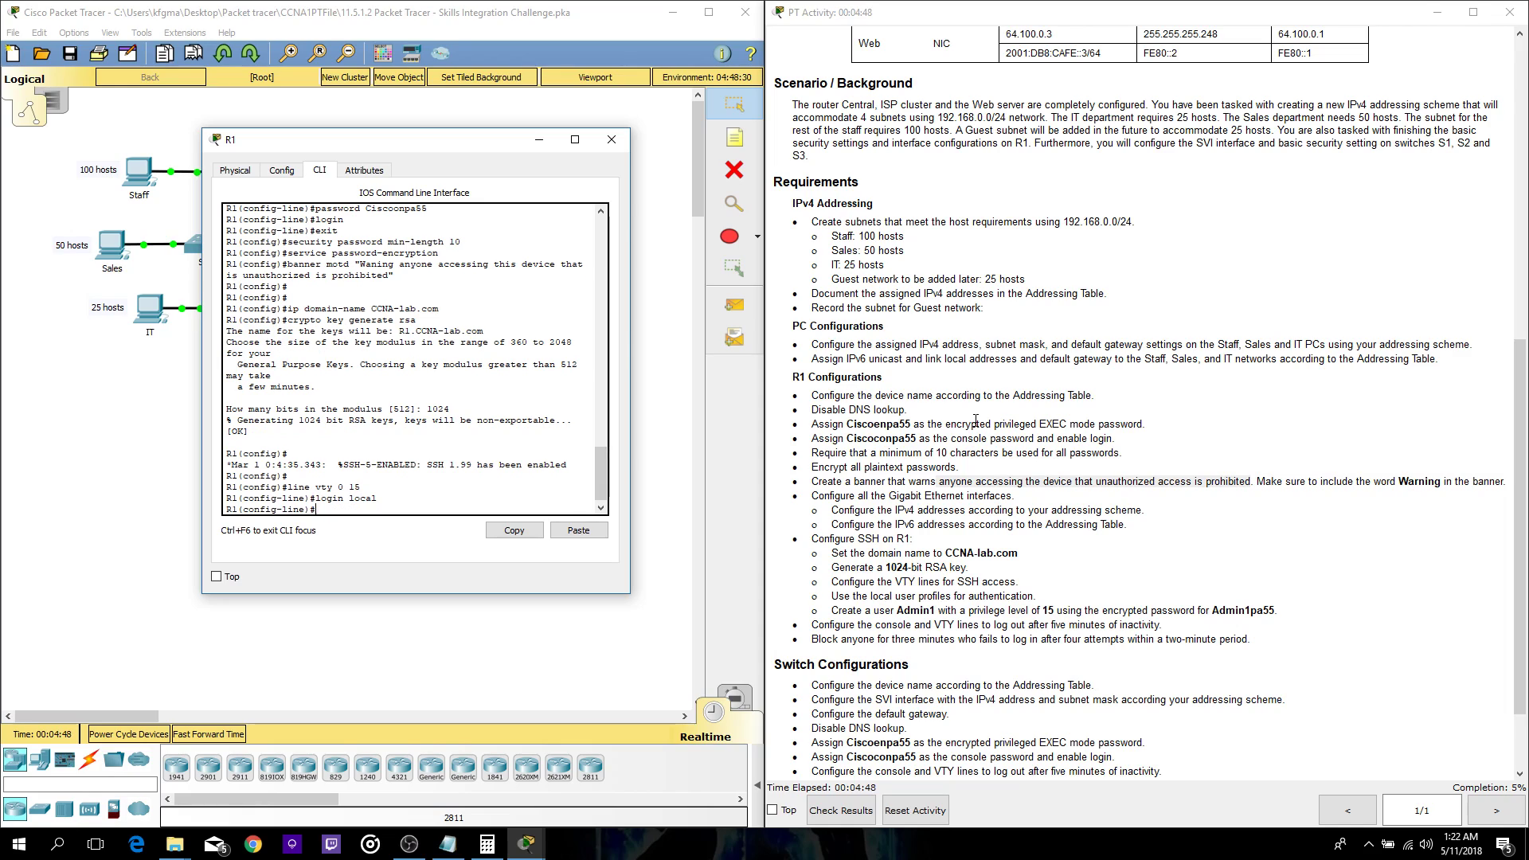
type("transport input ssh")
key("Return")
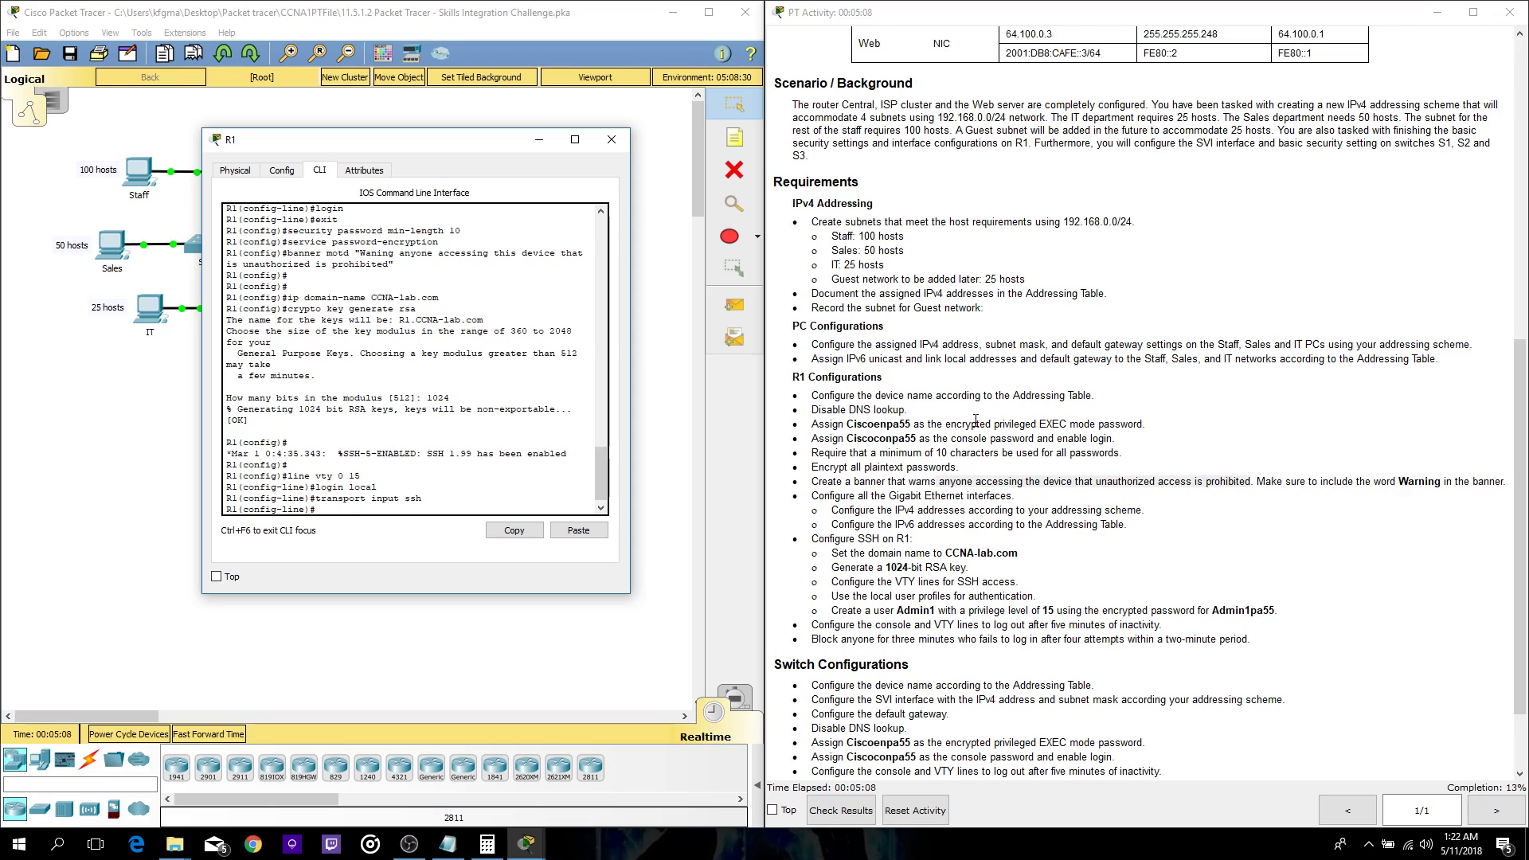
- Start the username command for the admin user with a privilege level
type("ername Admine")
key("BackSpace")
type("1 privilage")
- Complete the admin user with privilege 15 and an encrypted secret, then resubmit it
type("15 secret Adminepa55")
key("Return")
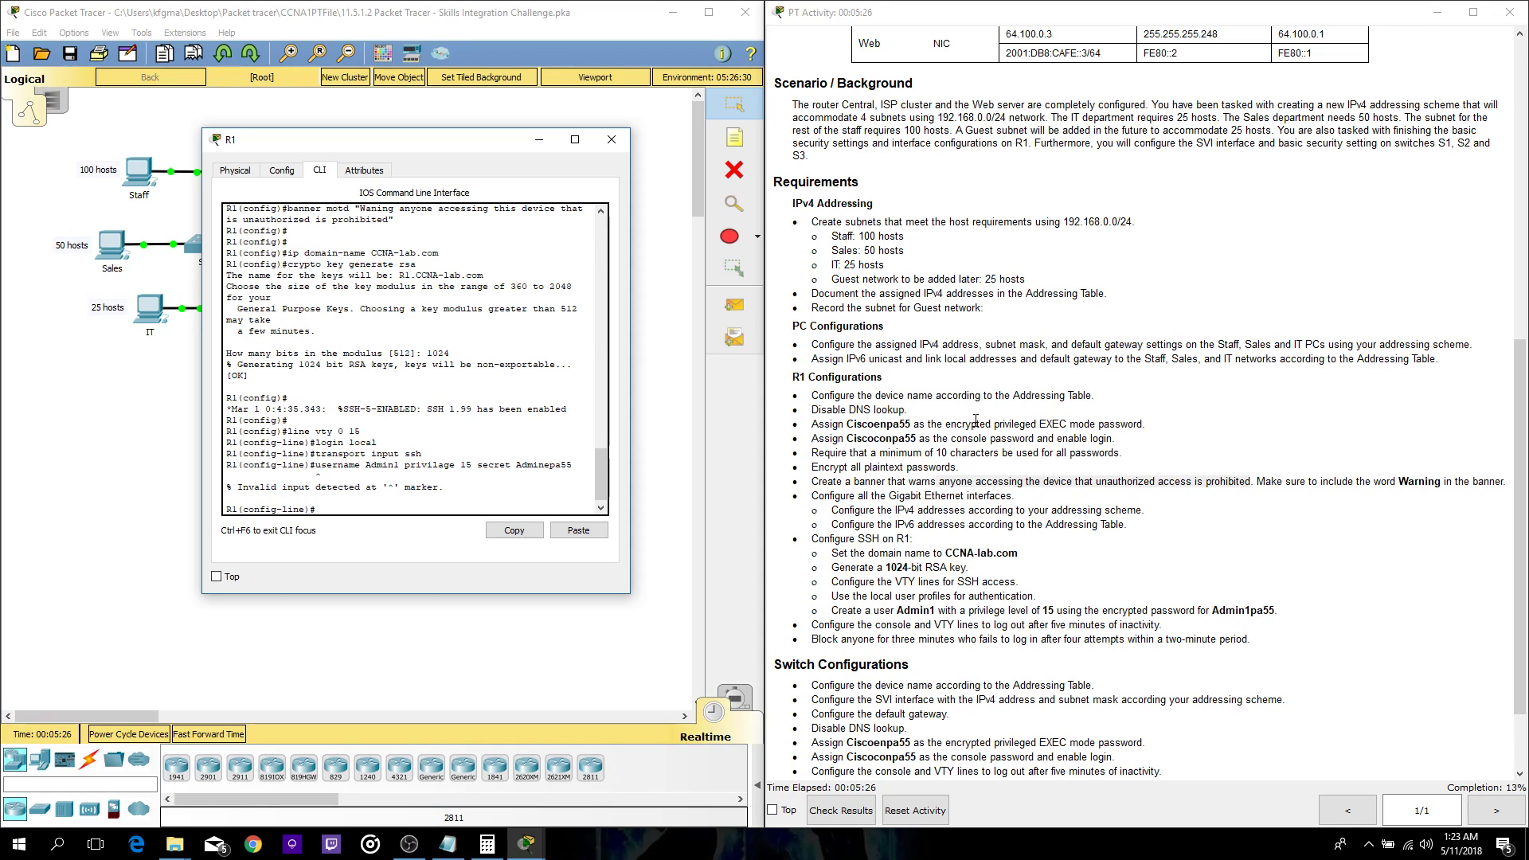
key("Up")
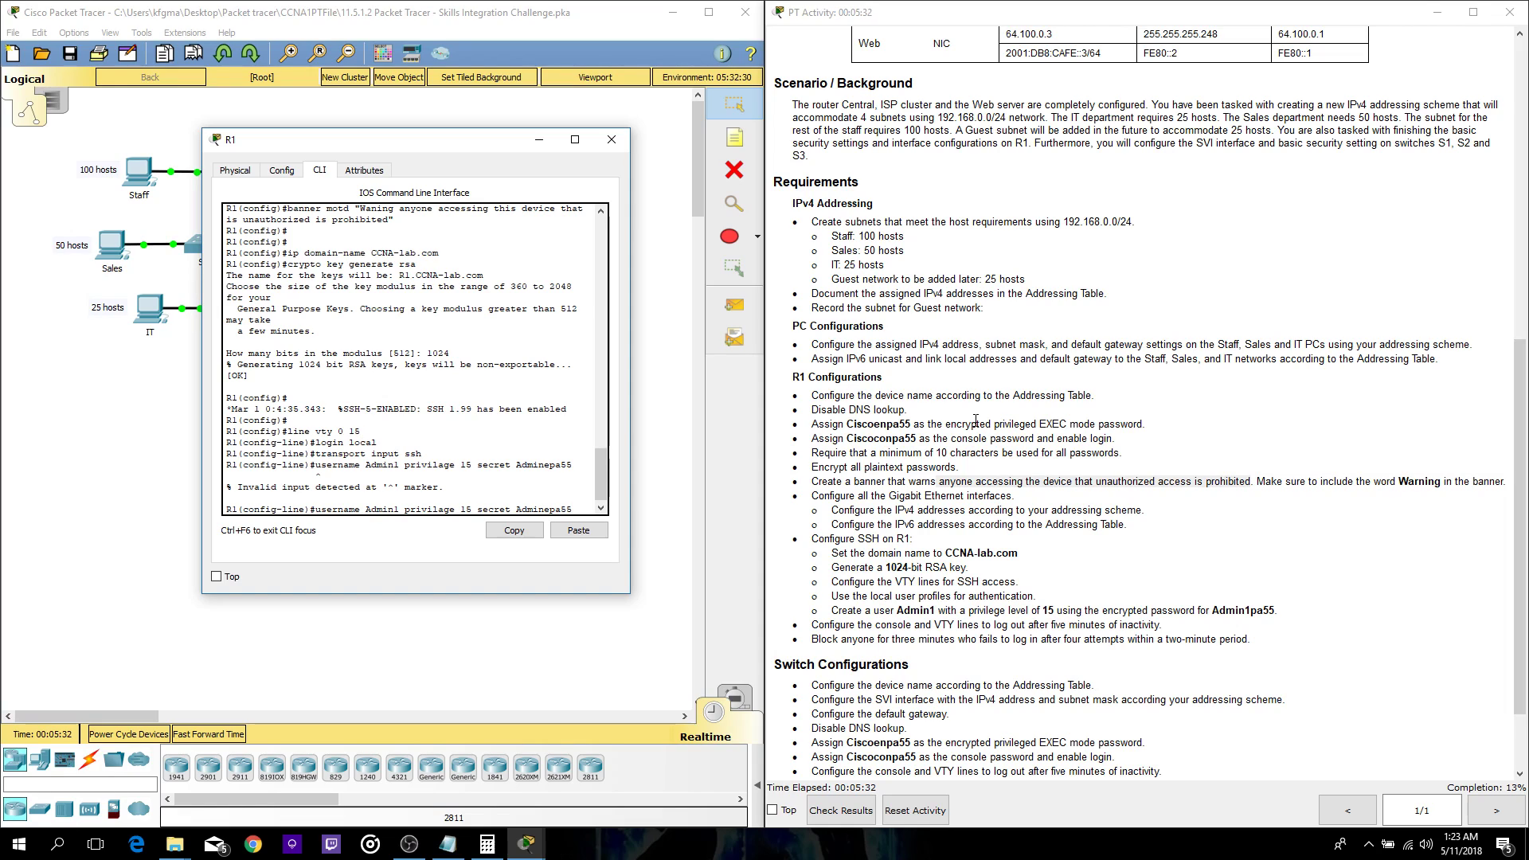
key("Return")
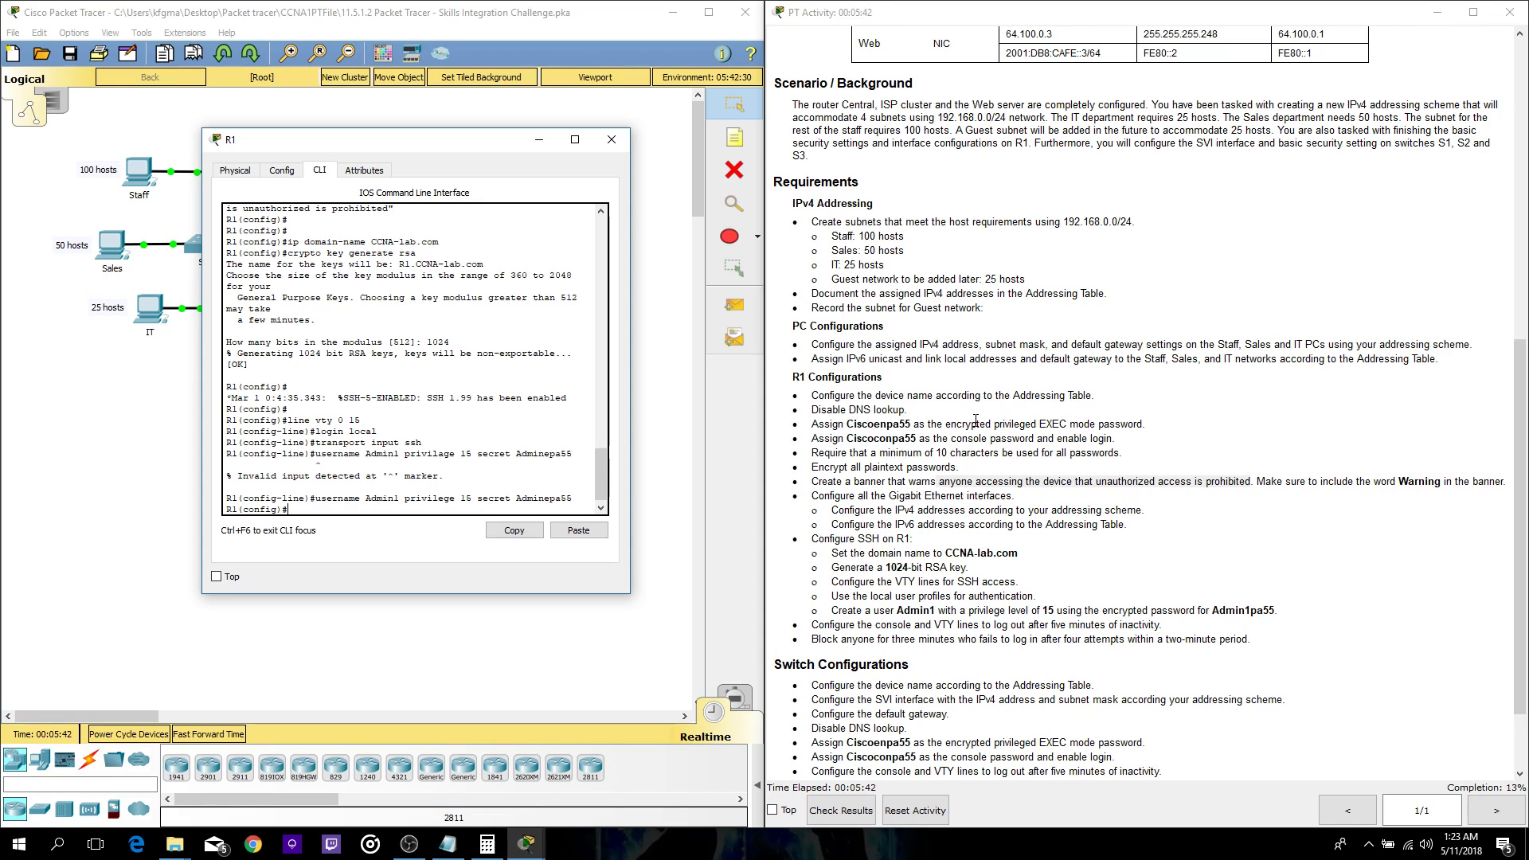
- Enter console line 0 configuration and type exec-timeout 5 0
key("Return")
key("Return")
type(";c")
key("BackSpace")
key("BackSpace")
type("line con 0")
key("Return")
type("exec-ti")
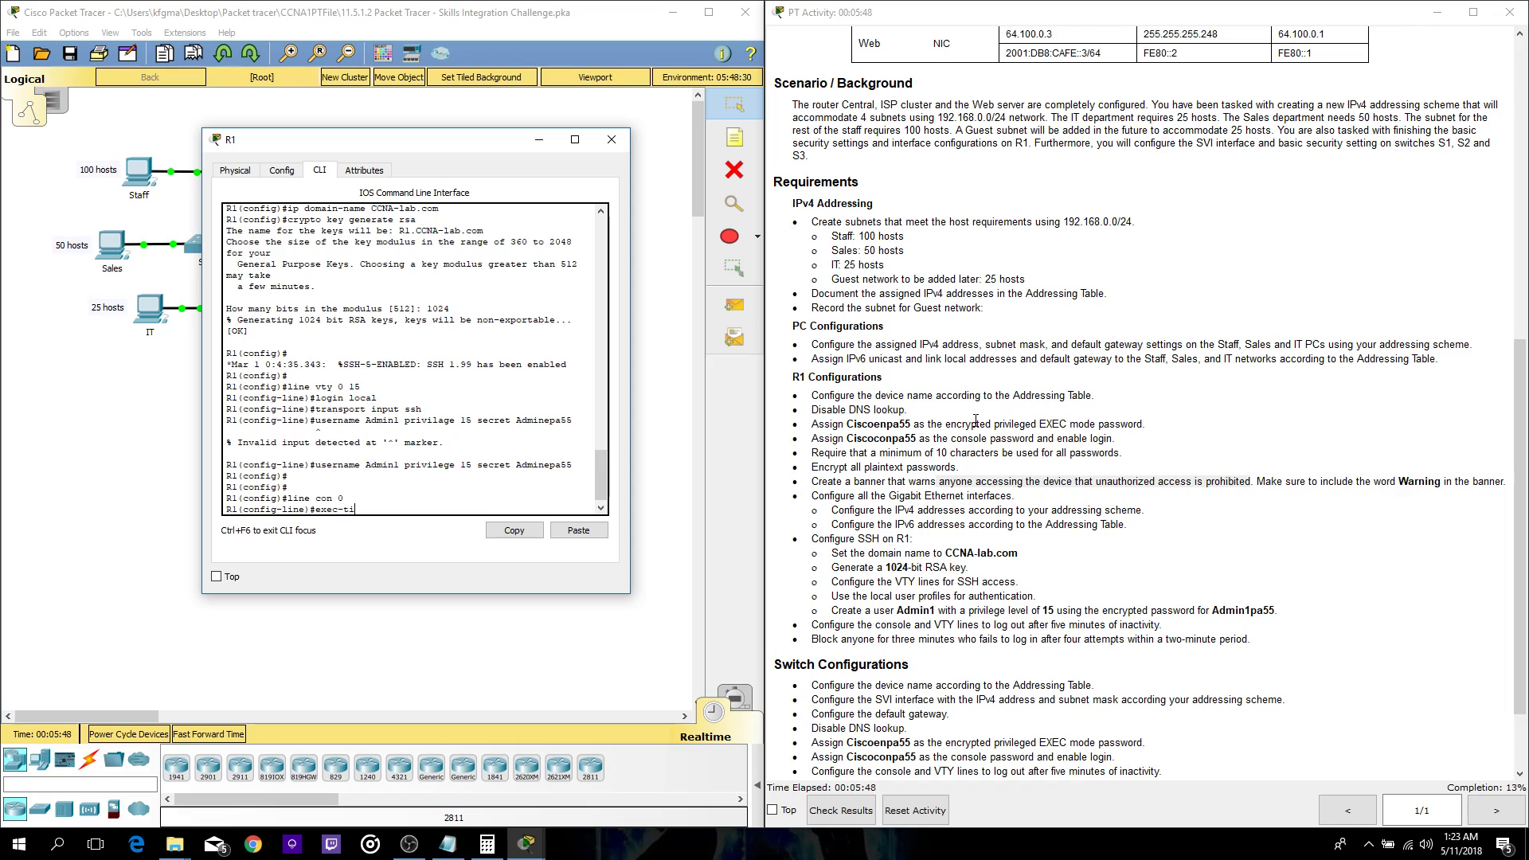
type("meout 5 0")
- Apply exec-timeout 5 0 to the console, then to VTY lines 0–15
key("Return")
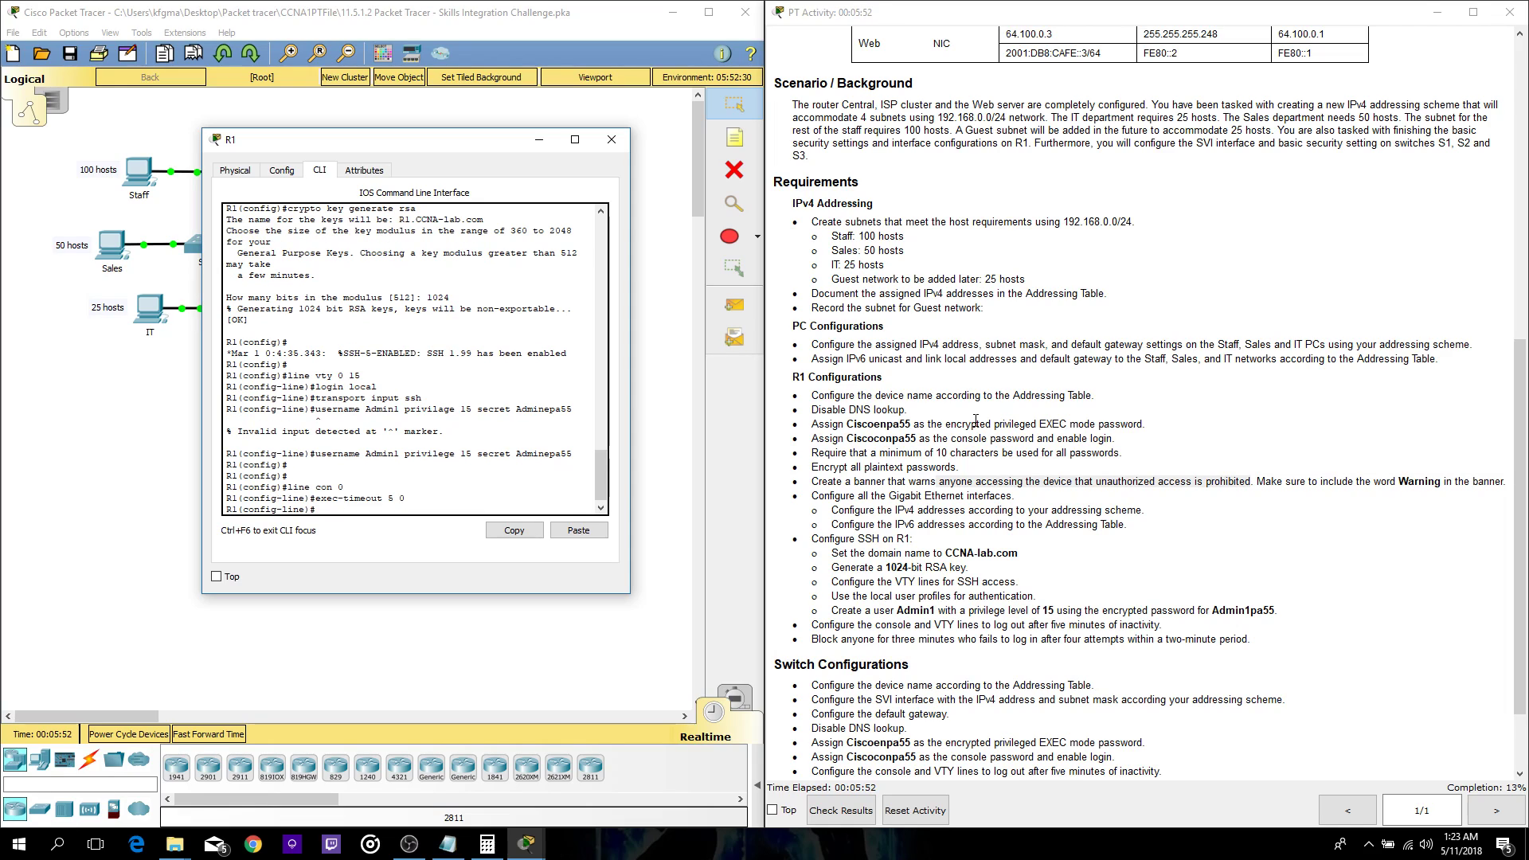
type("line vi")
type("y 0 15")
key("Return")
type("exec-timeout 5 0")
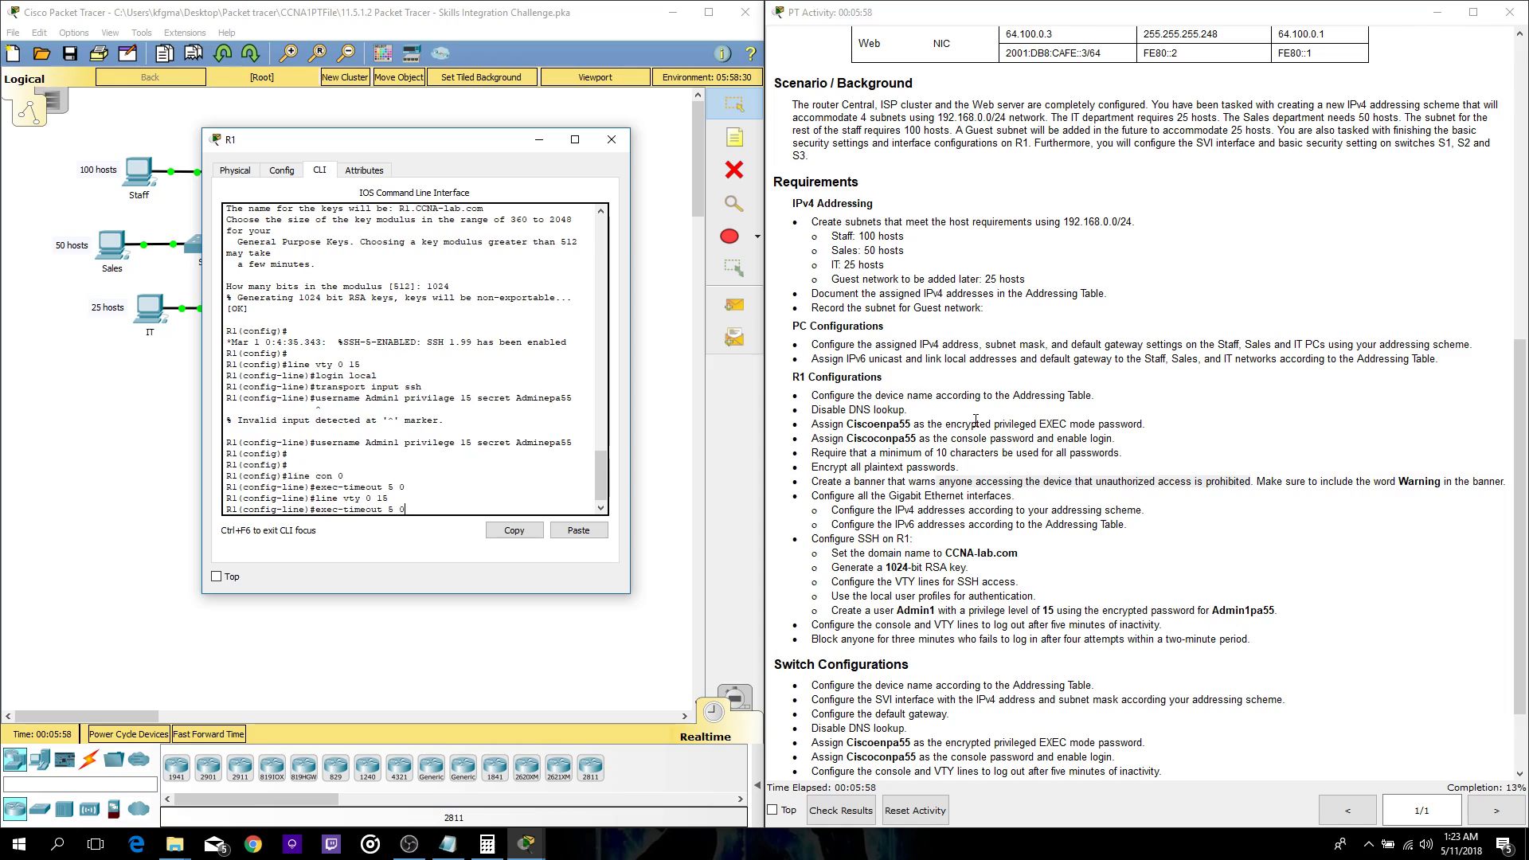
key("Return")
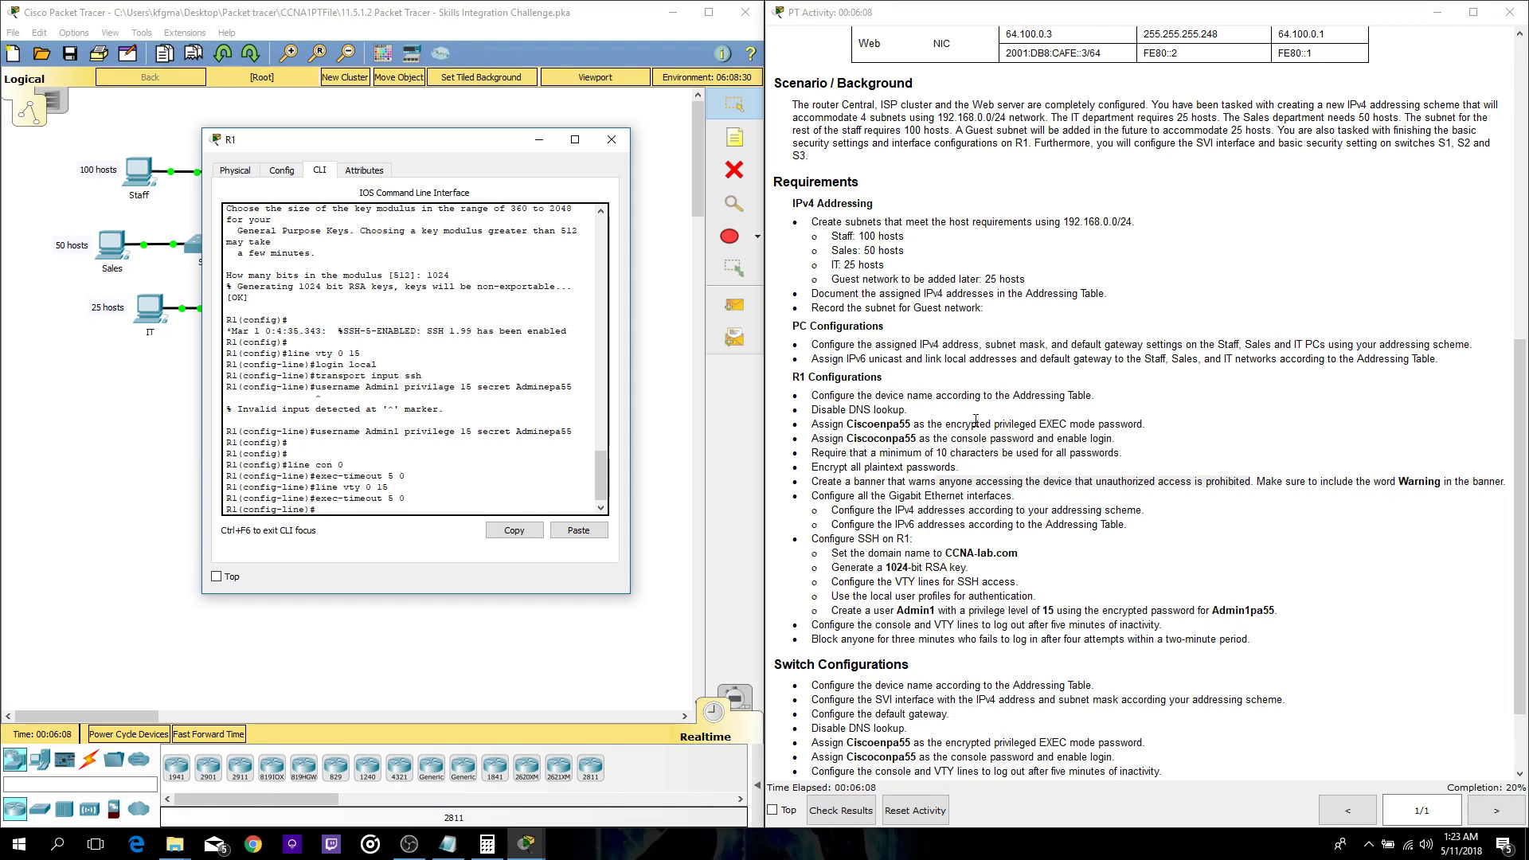
- Exit line configuration and apply login block-for 180 attempts 4 within 120
type("exit")
key("Return")
type("login block")
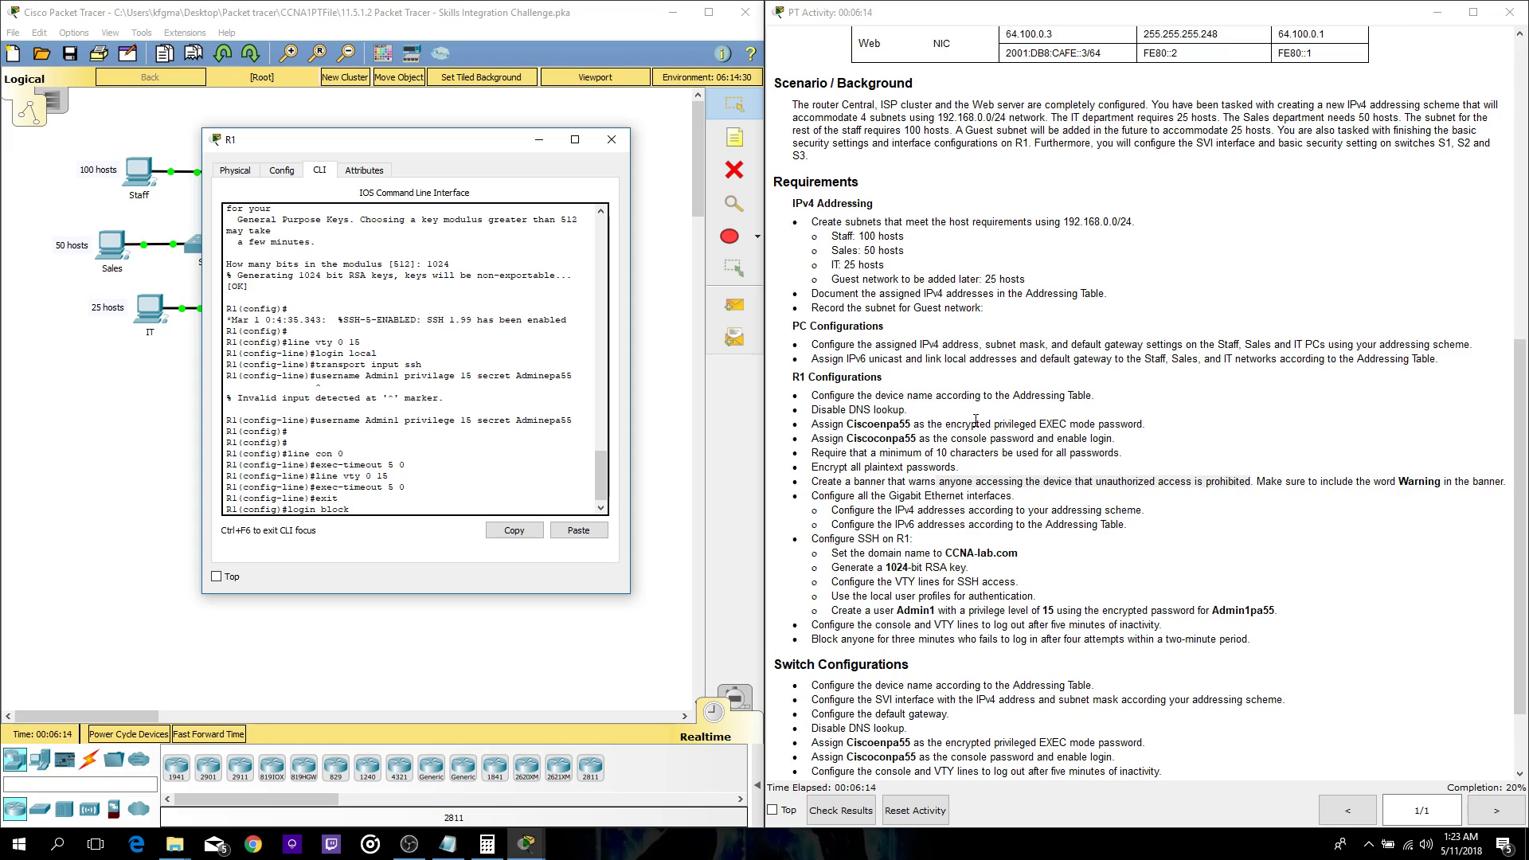
type("-for 180 atte")
key("BackSpace")
key("BackSpace")
key("BackSpace")
type("empts 4 within 120")
key("Return")
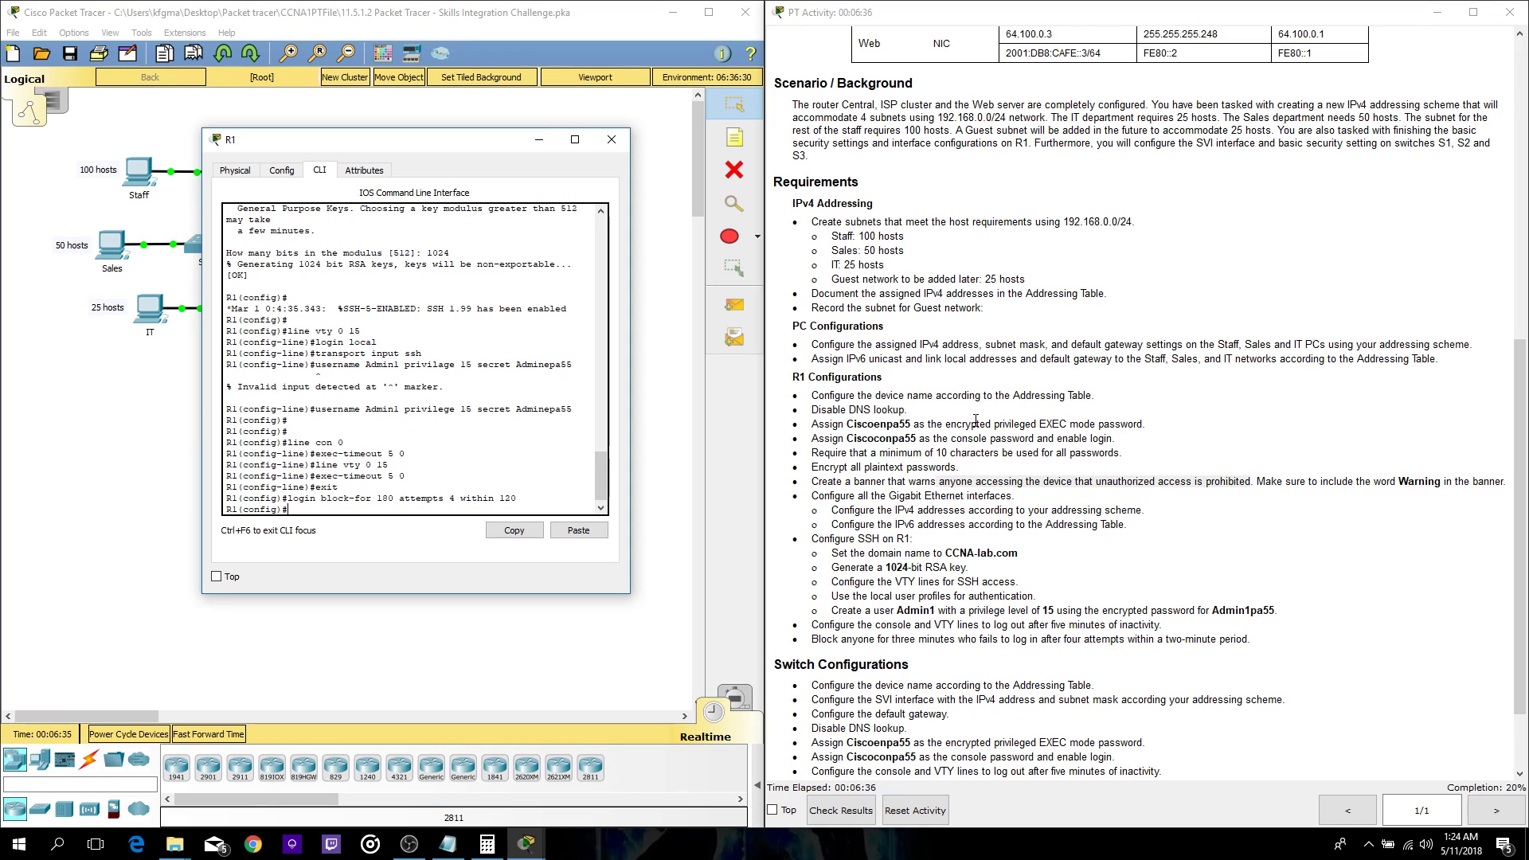
key("Return")
key("Return")
key("Return")
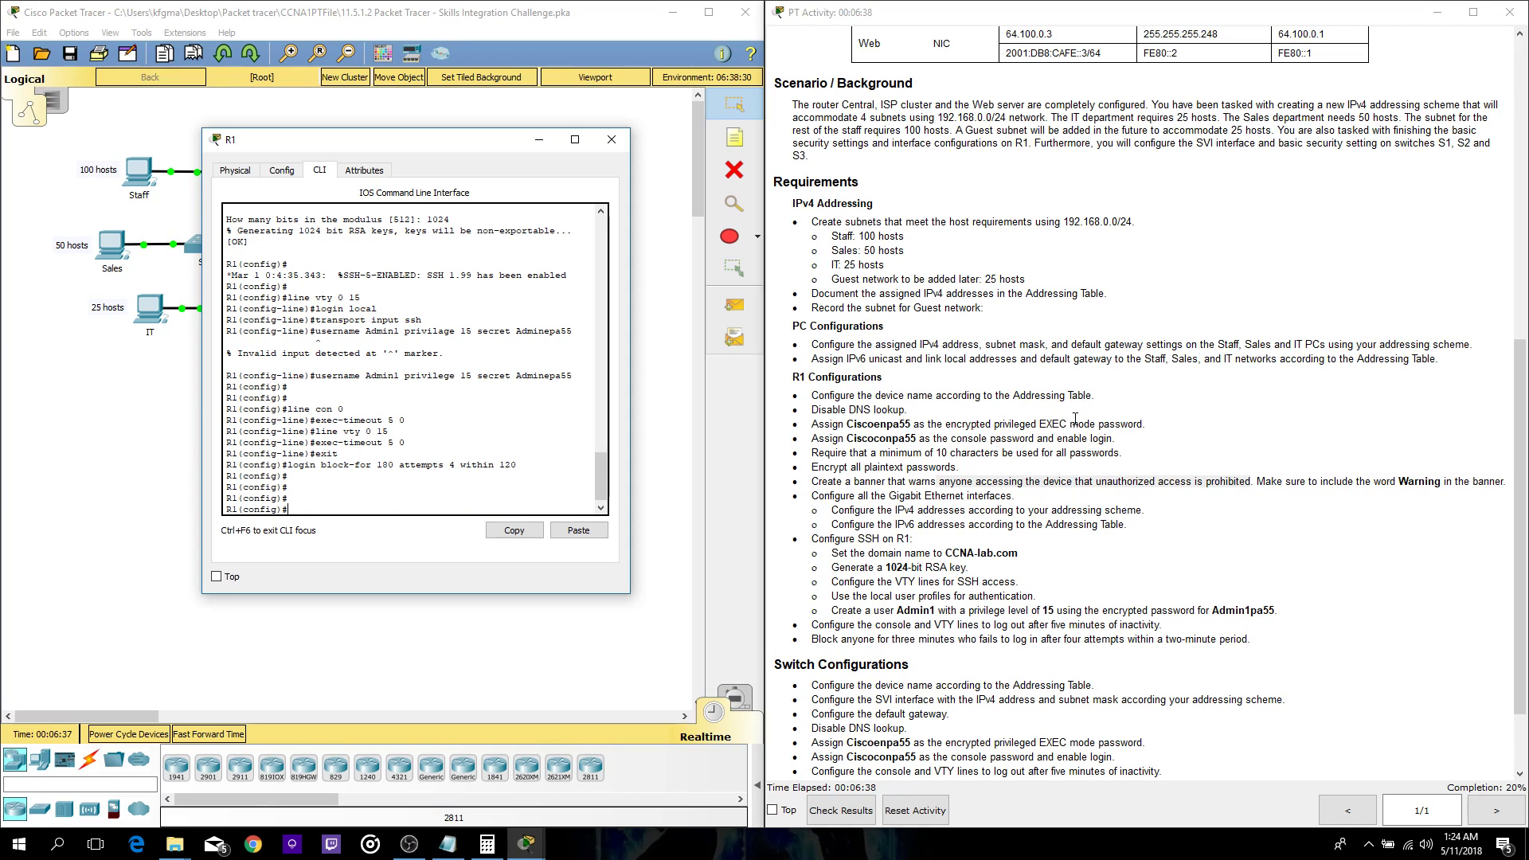
- Bring up the subnet notes, then begin an int command at R1's prompt
left_click(456, 852)
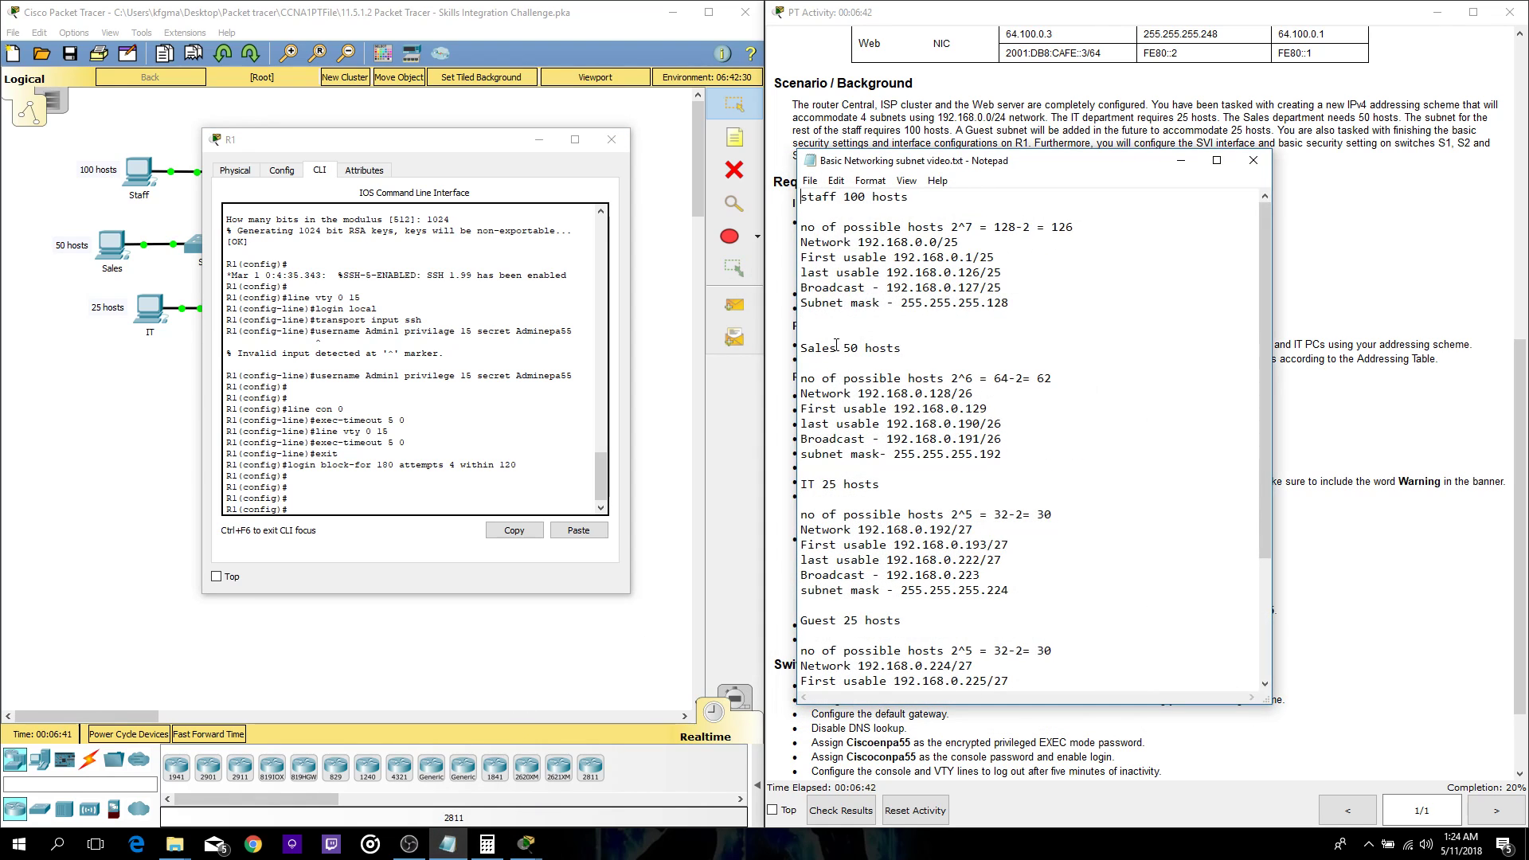
left_click(339, 513)
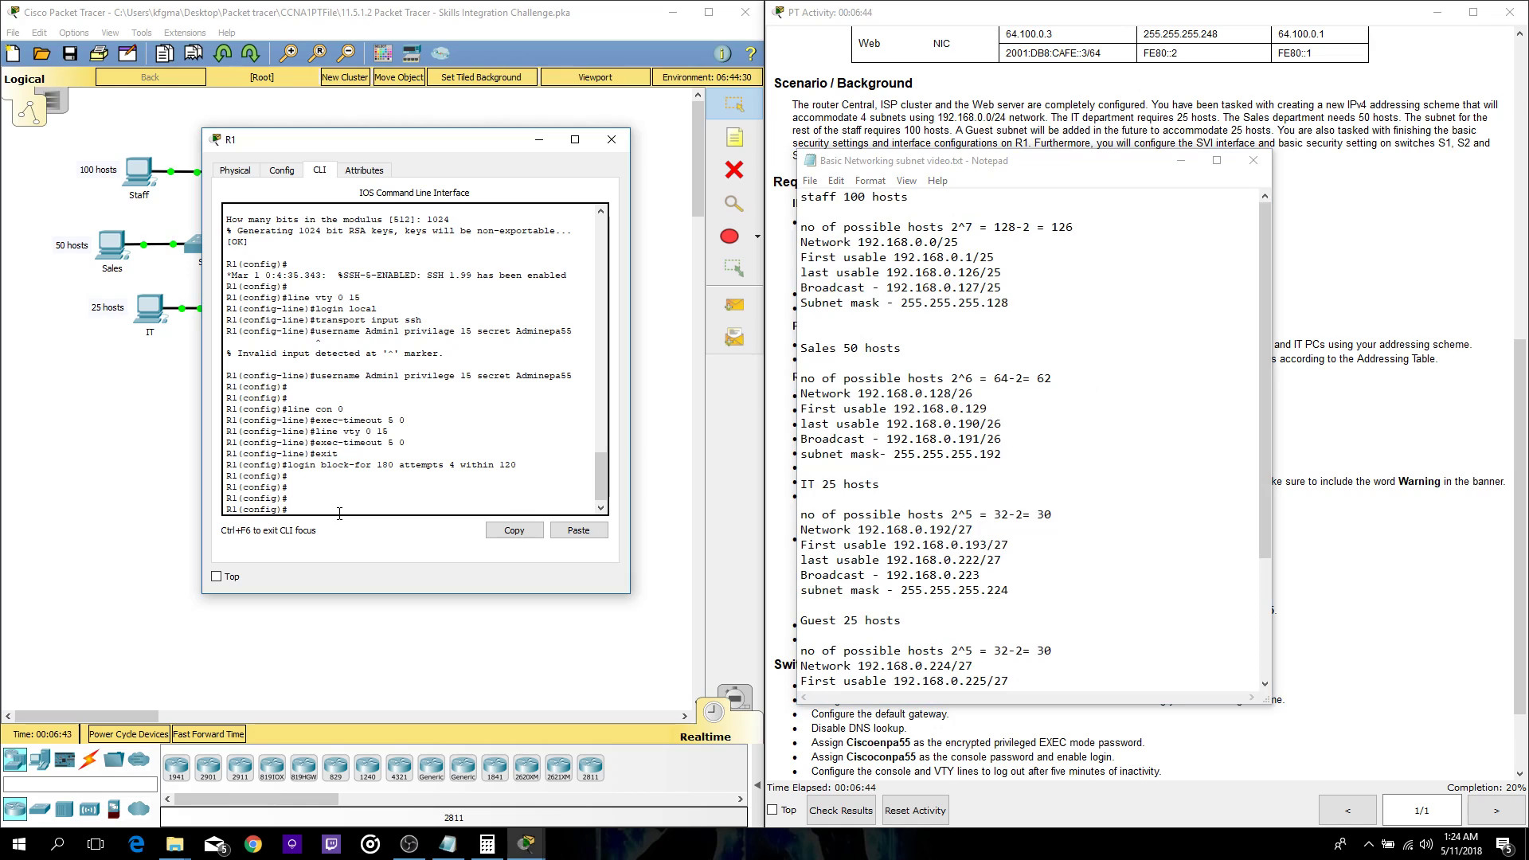
key("Return")
type("int")
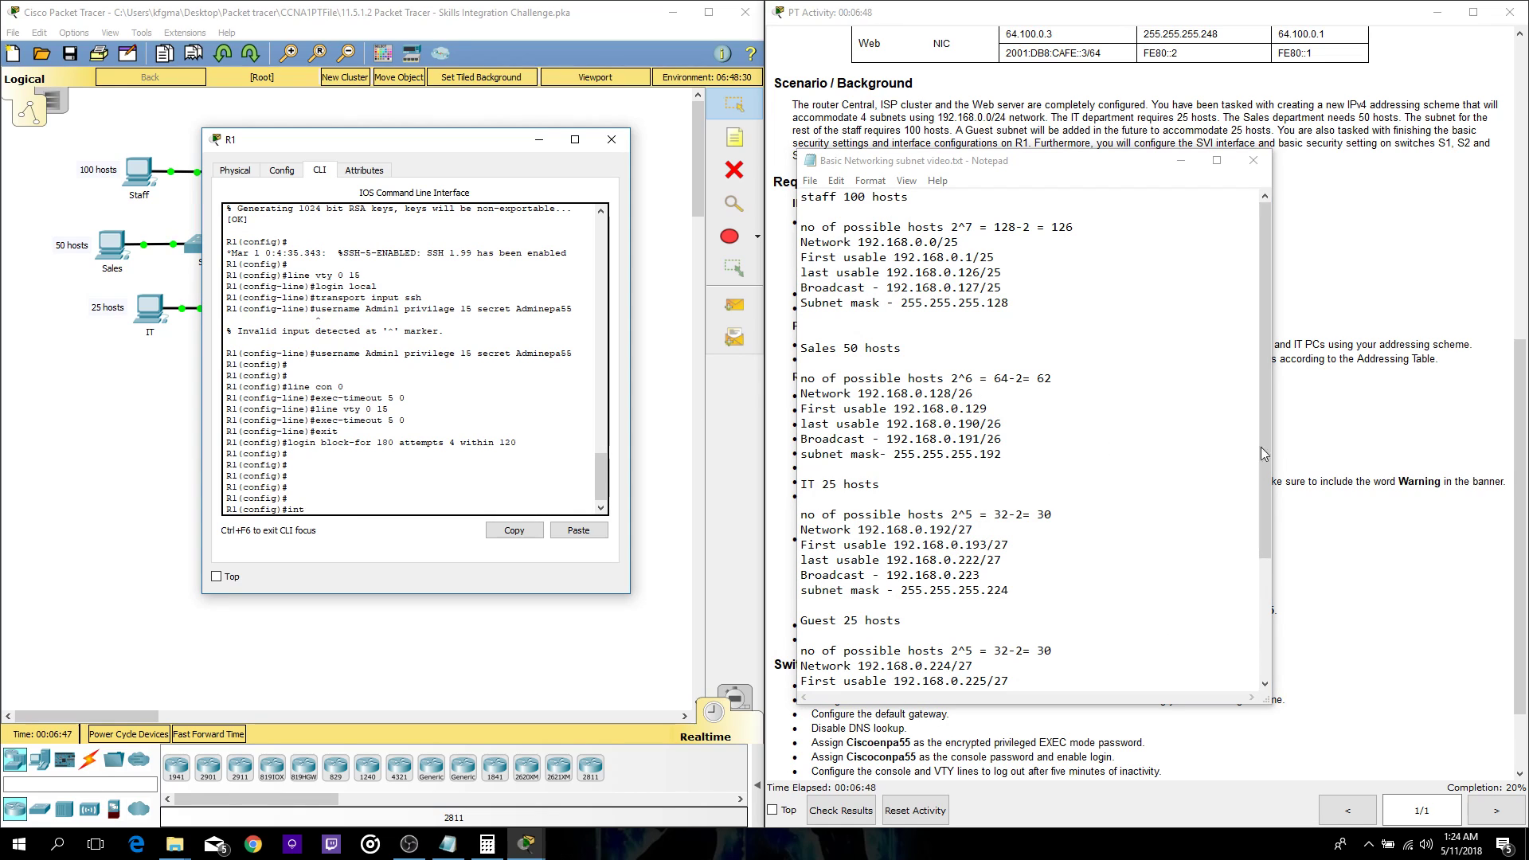
- Place R1's CLI window and the subnet notes side by side over the addressing table
scroll(1313, 462, "up", 6)
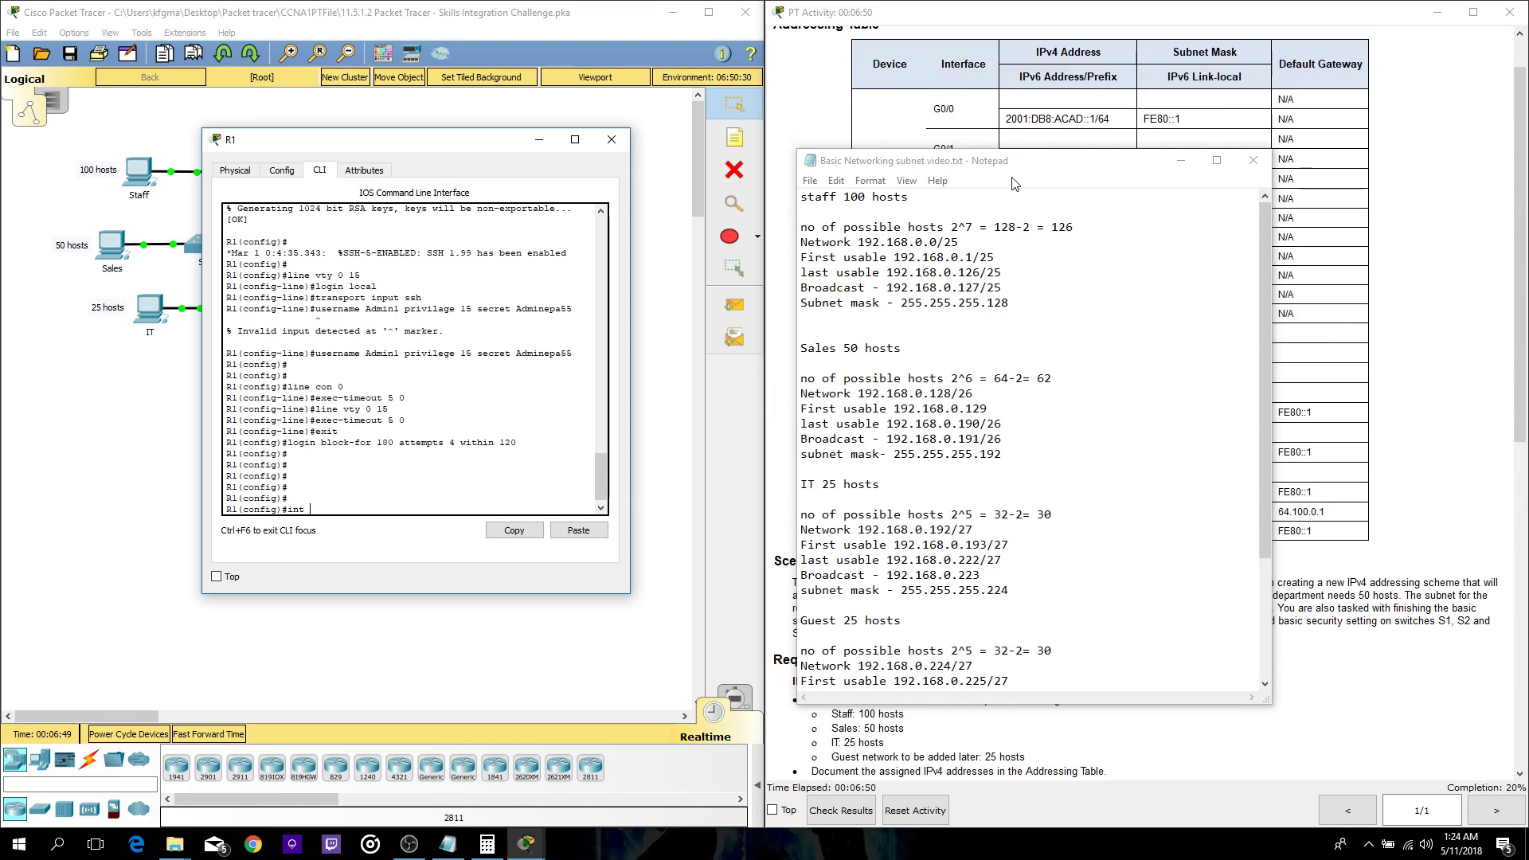
left_click_drag(1013, 162, 1053, 158)
left_click(480, 108)
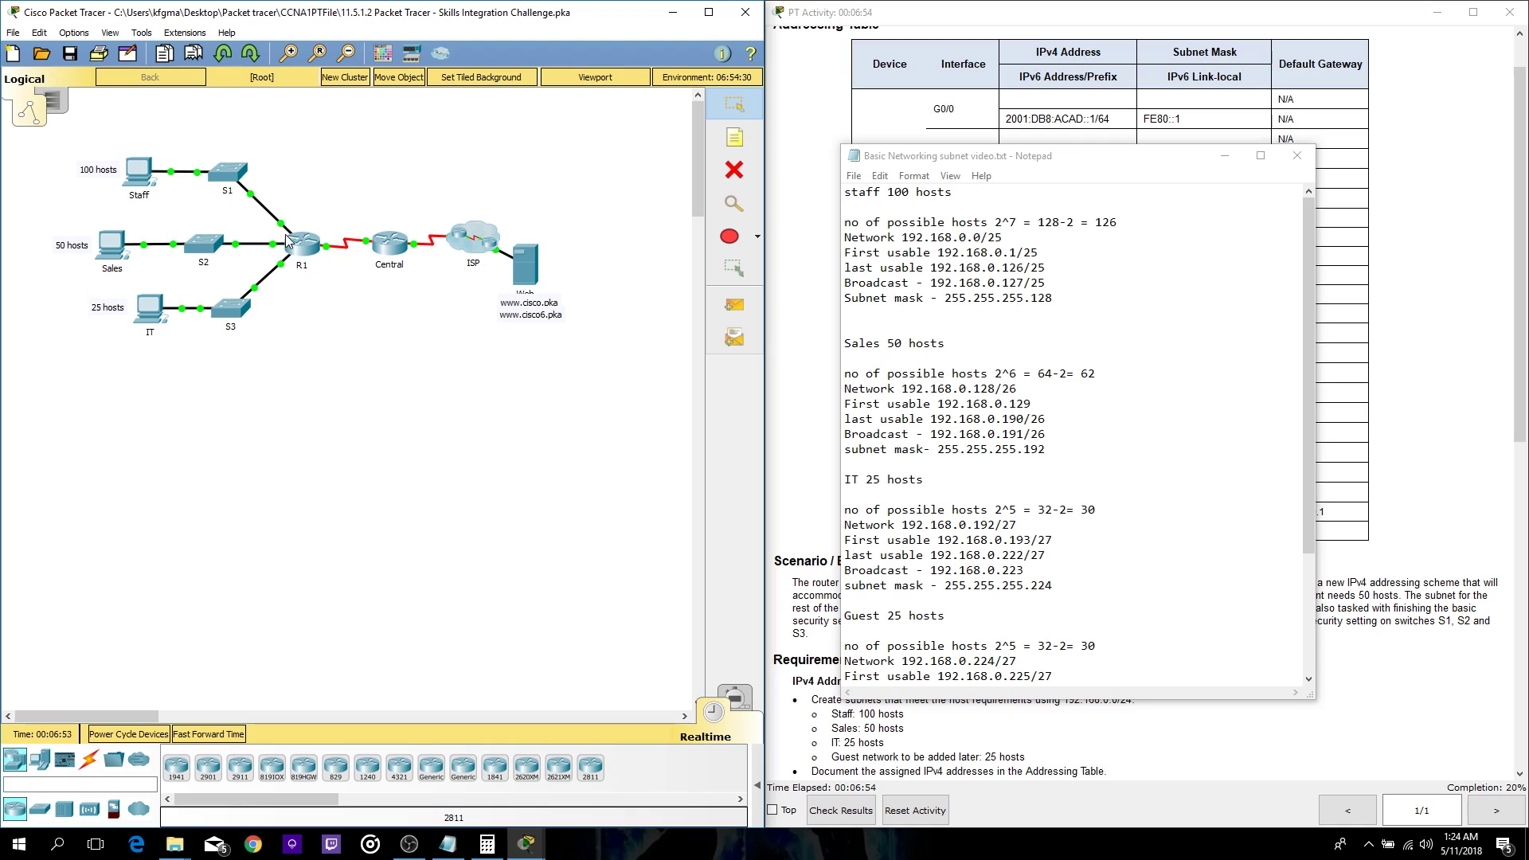
mouse_move(282, 229)
mouse_move(525, 842)
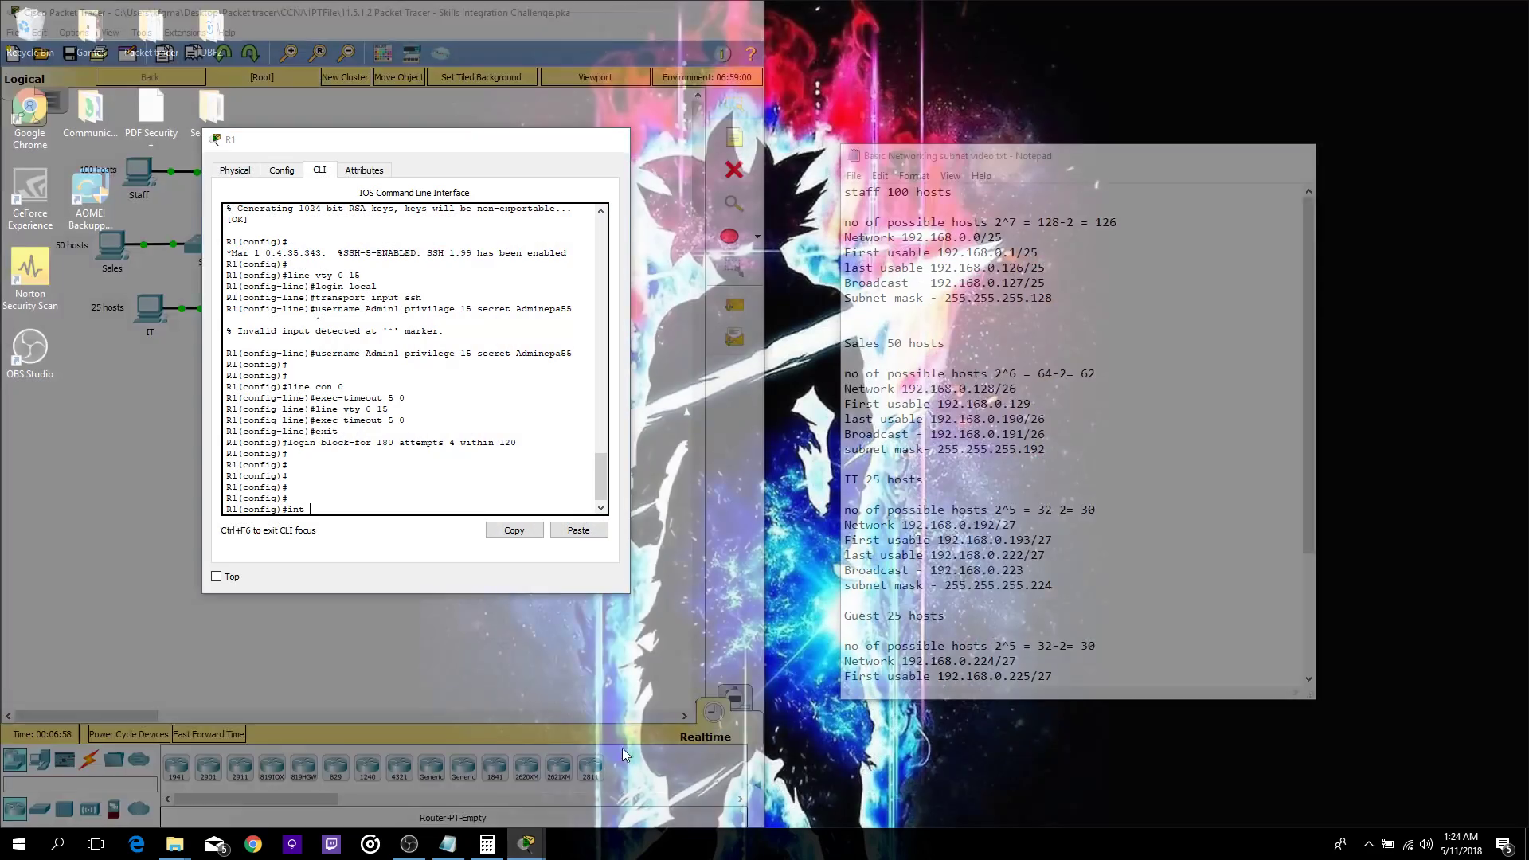
left_click(623, 756)
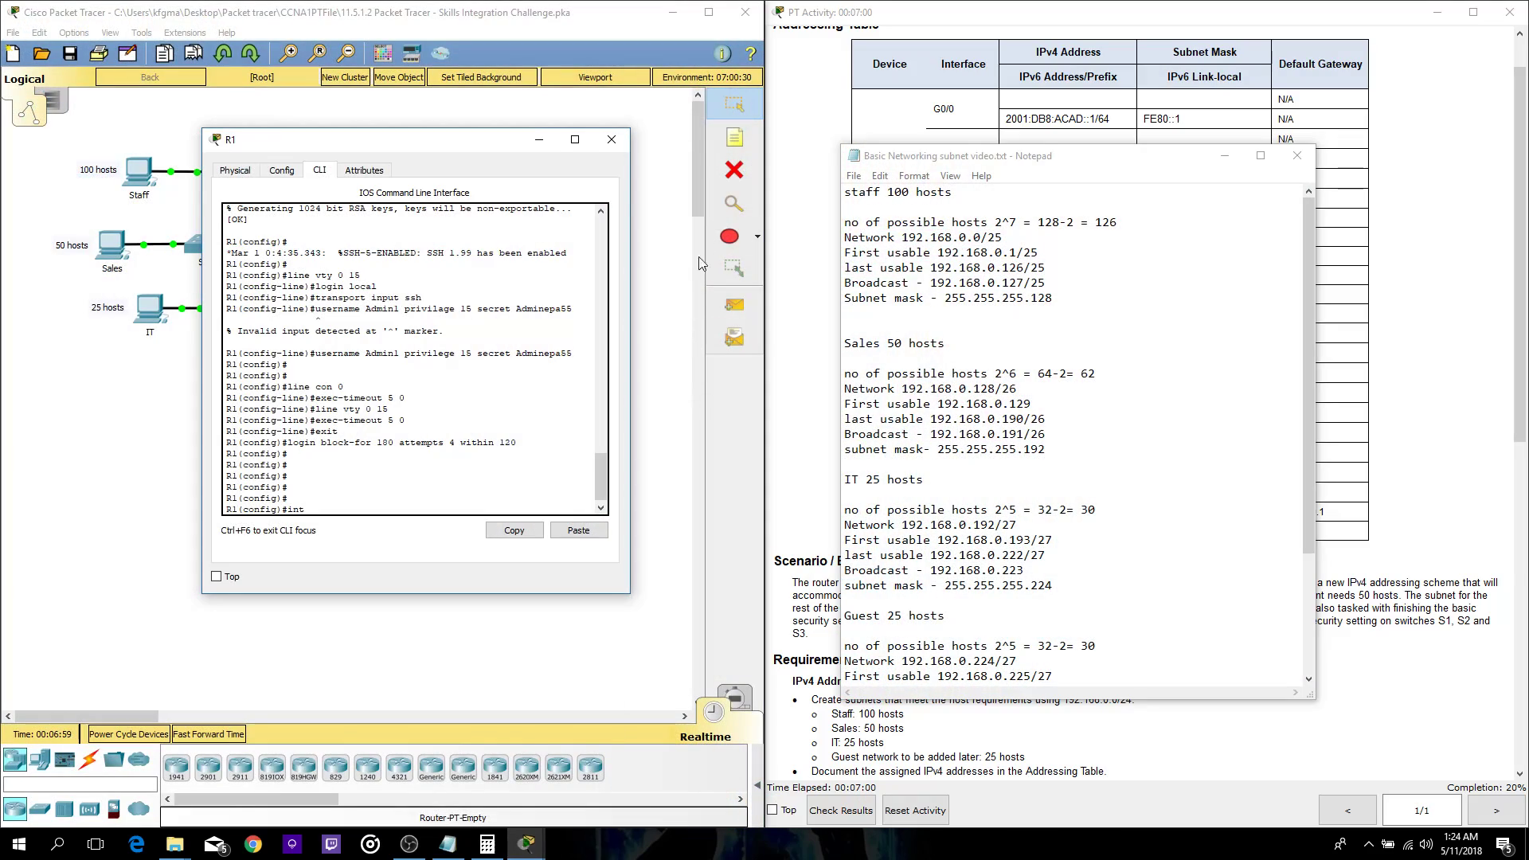
left_click_drag(434, 143, 549, 243)
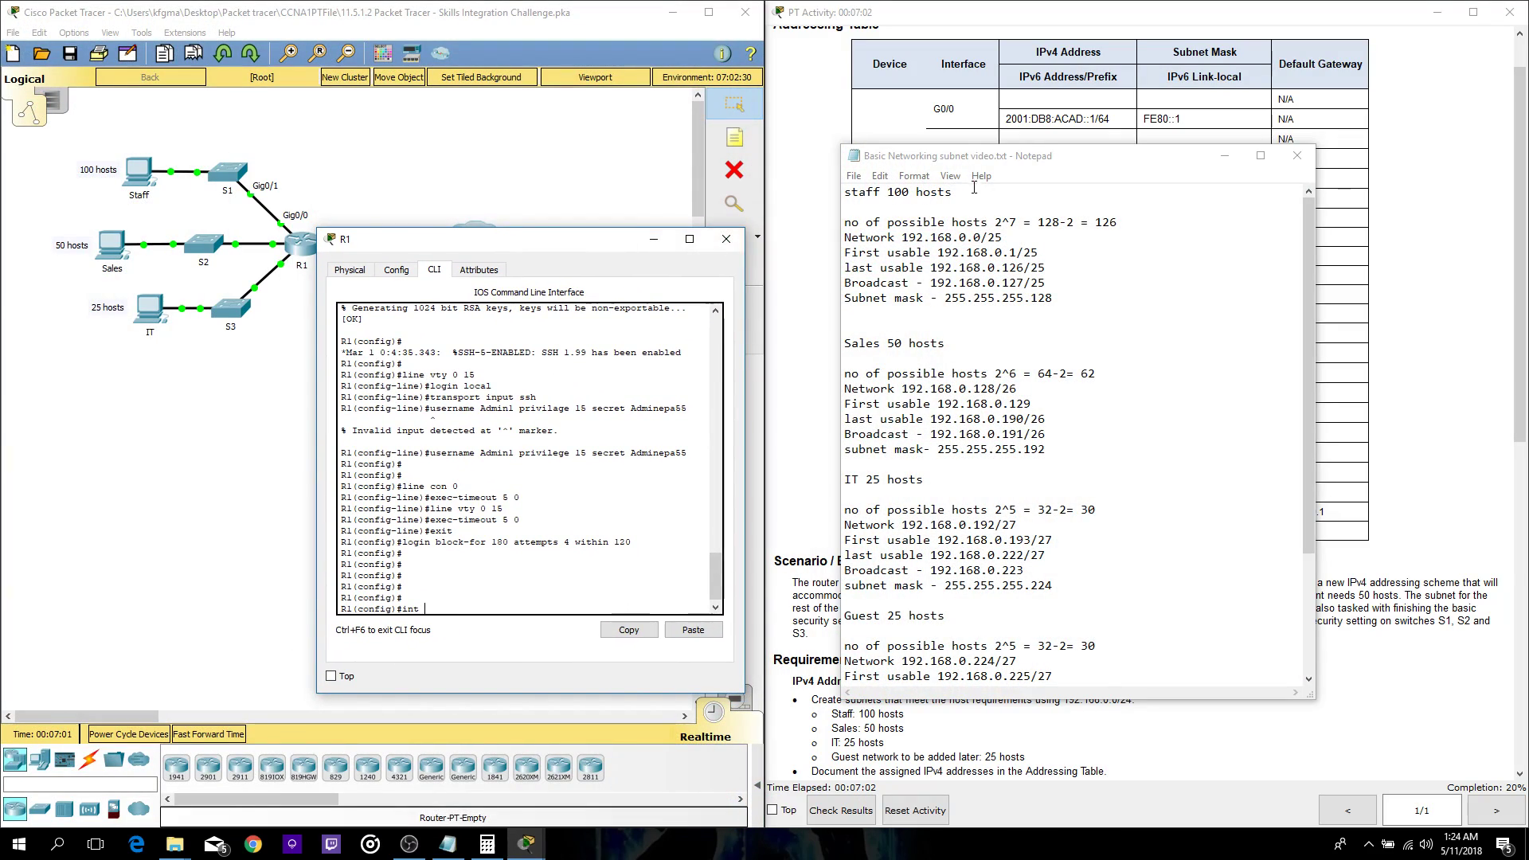
left_click_drag(978, 156, 1095, 213)
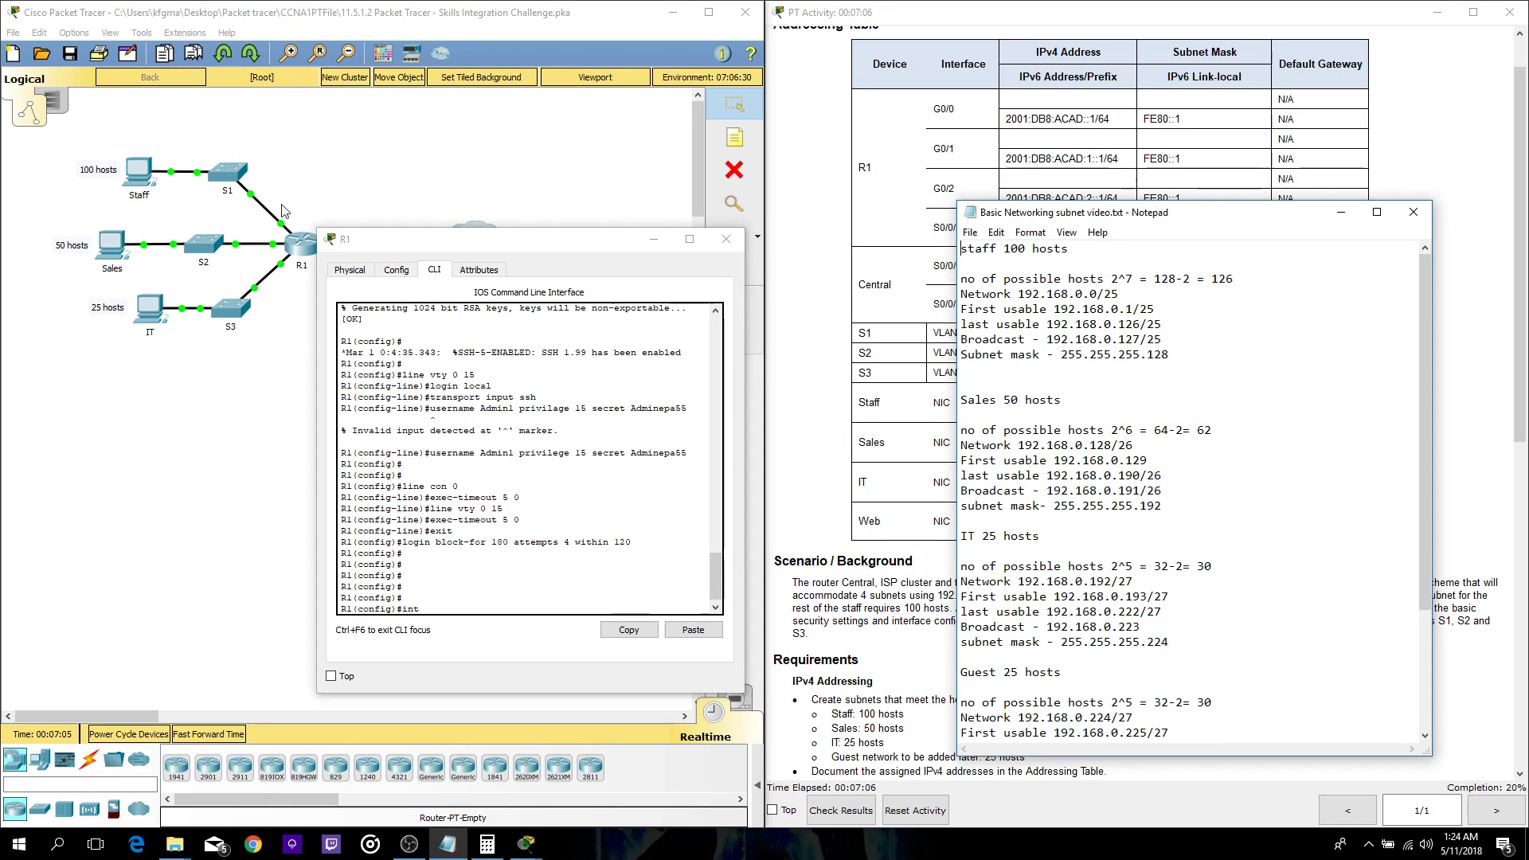
- Give G0/0 address 192.168.0.1 255.255.255.128 and enable it with no shutdown
left_click(434, 613)
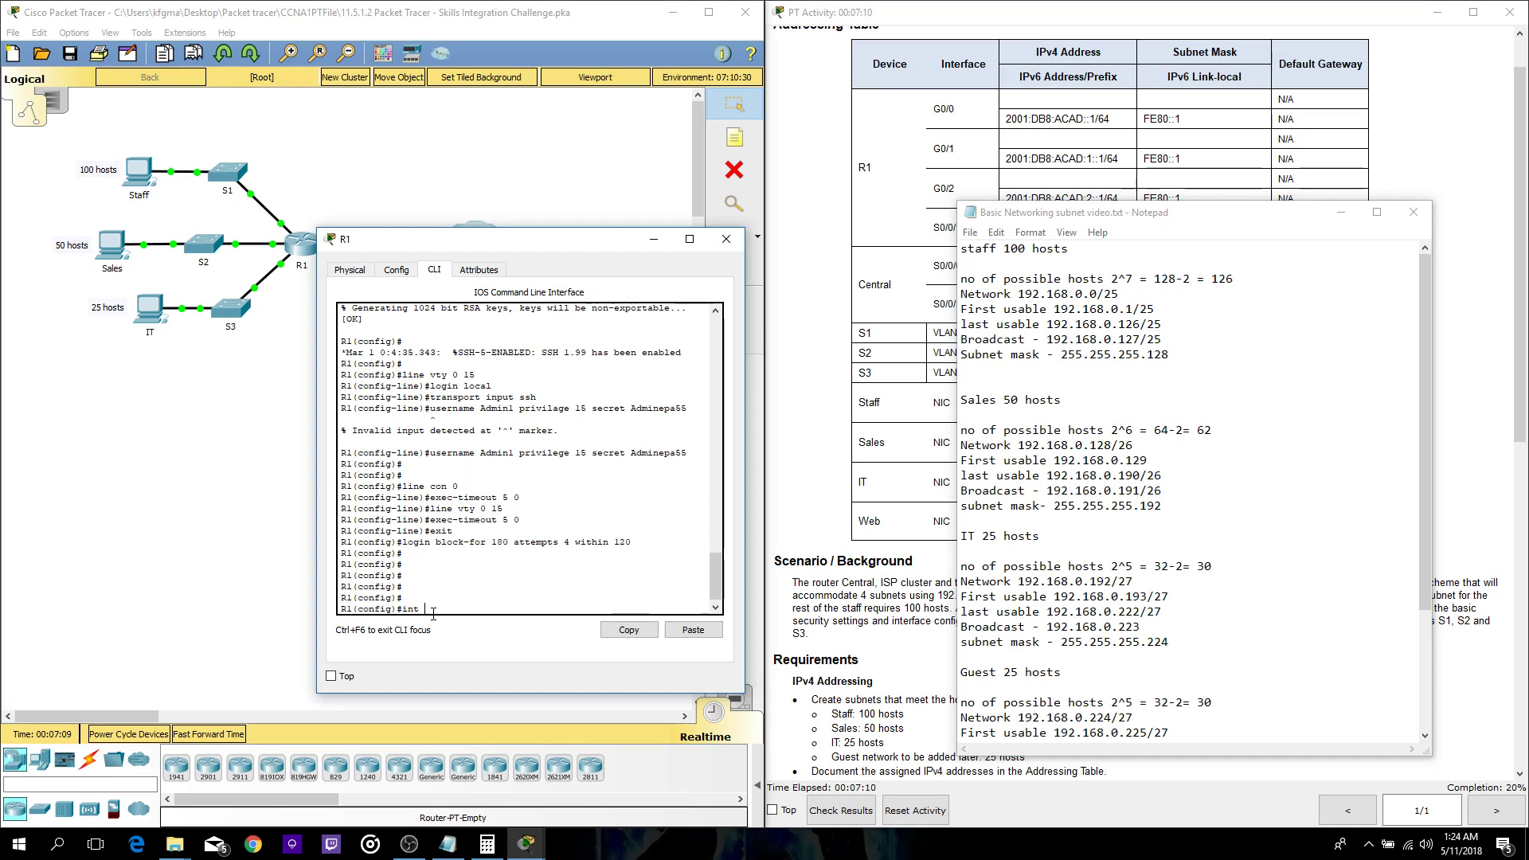
type("g0/0")
key("Return")
type("ip add")
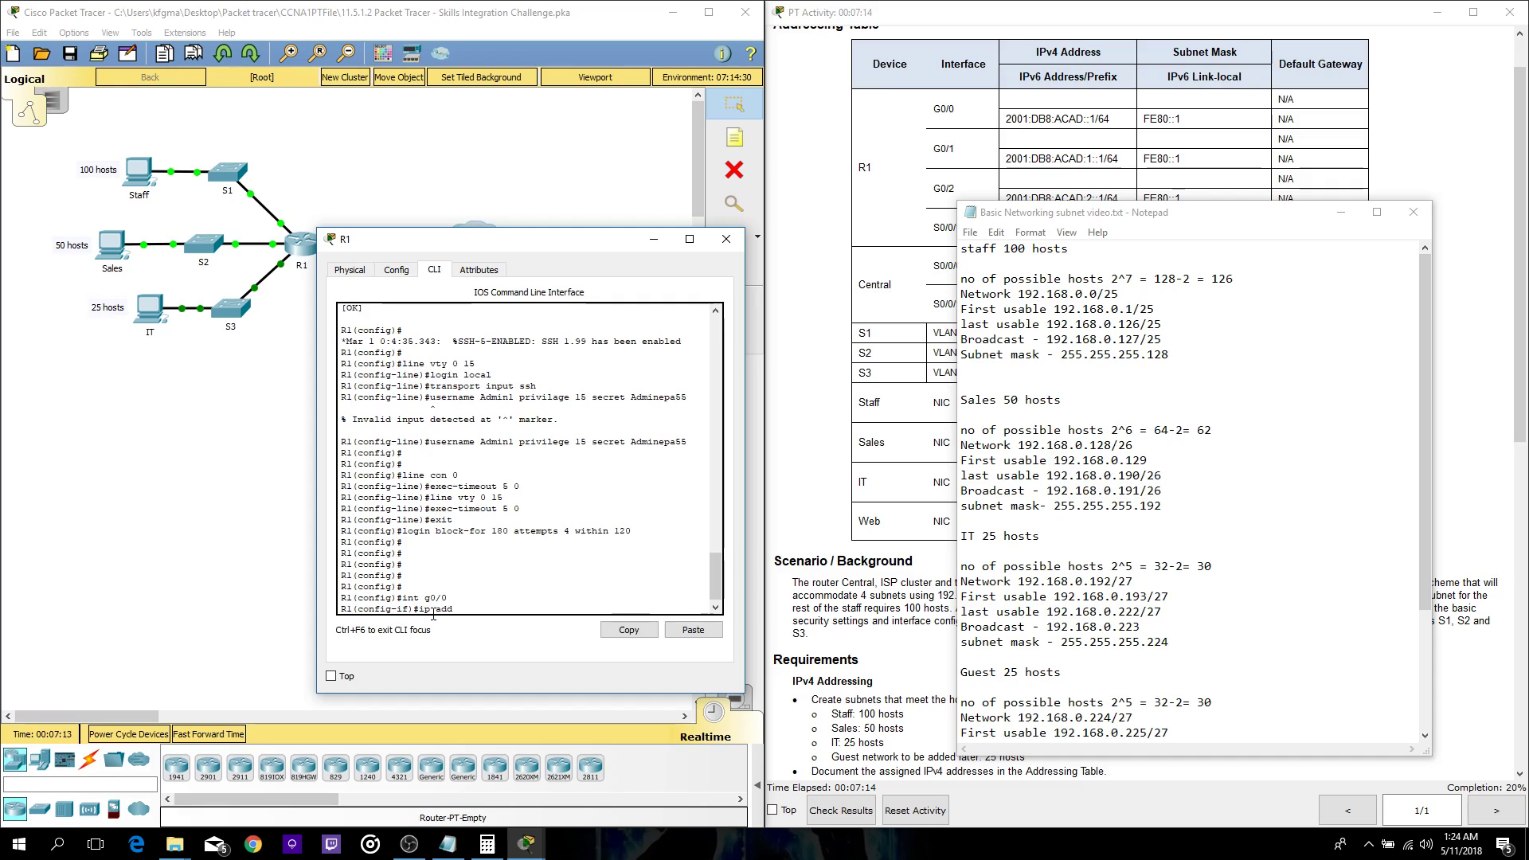
type("ress 192.168.0.1 255.255.255.128")
key("Return")
type("no shutdown")
key("Return")
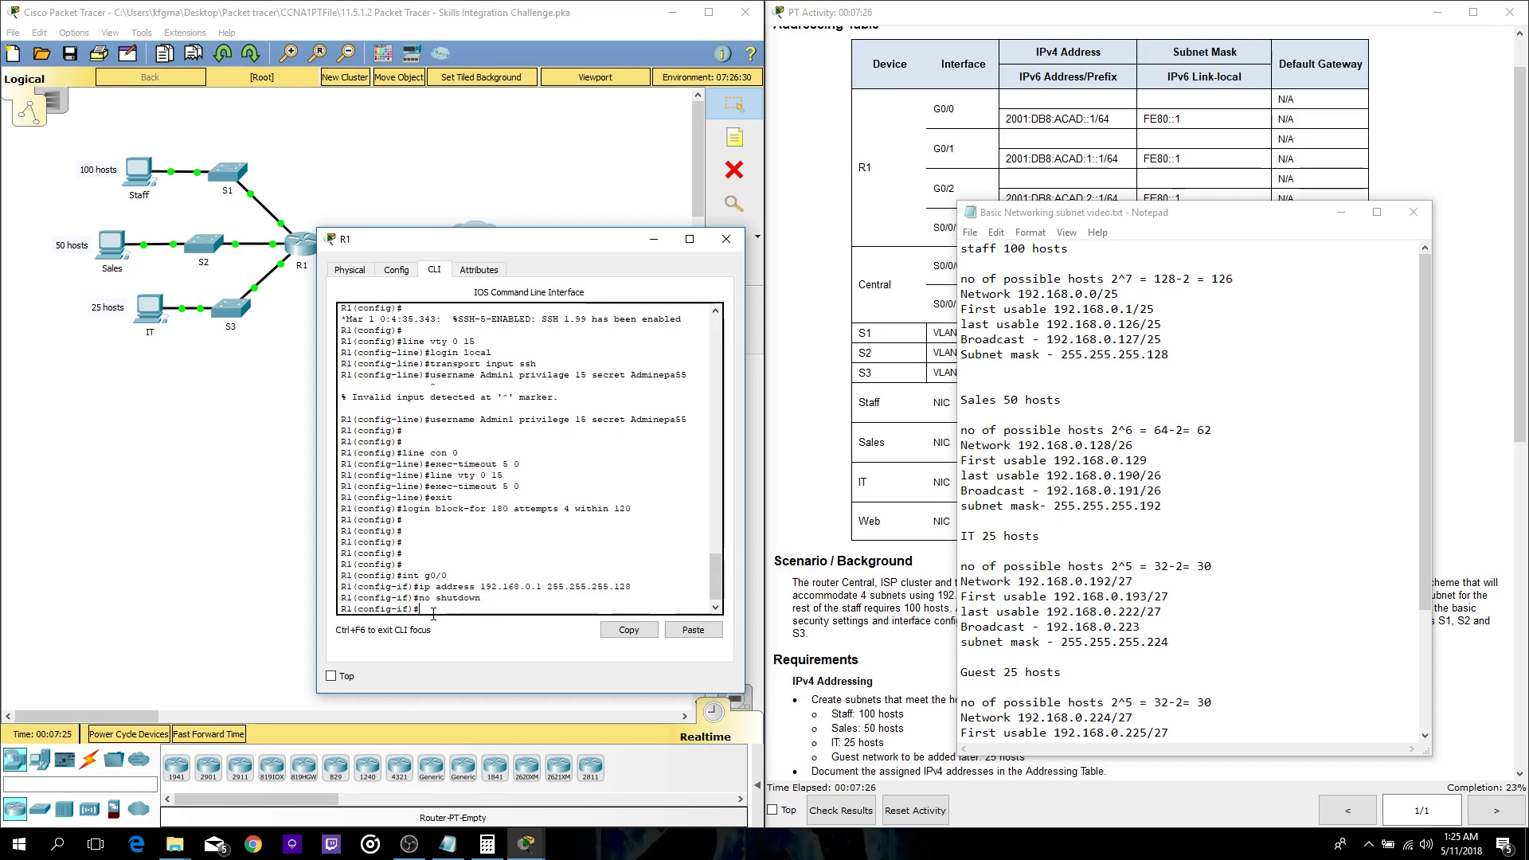
type("ipv6 address 2001:db8:acad::1")
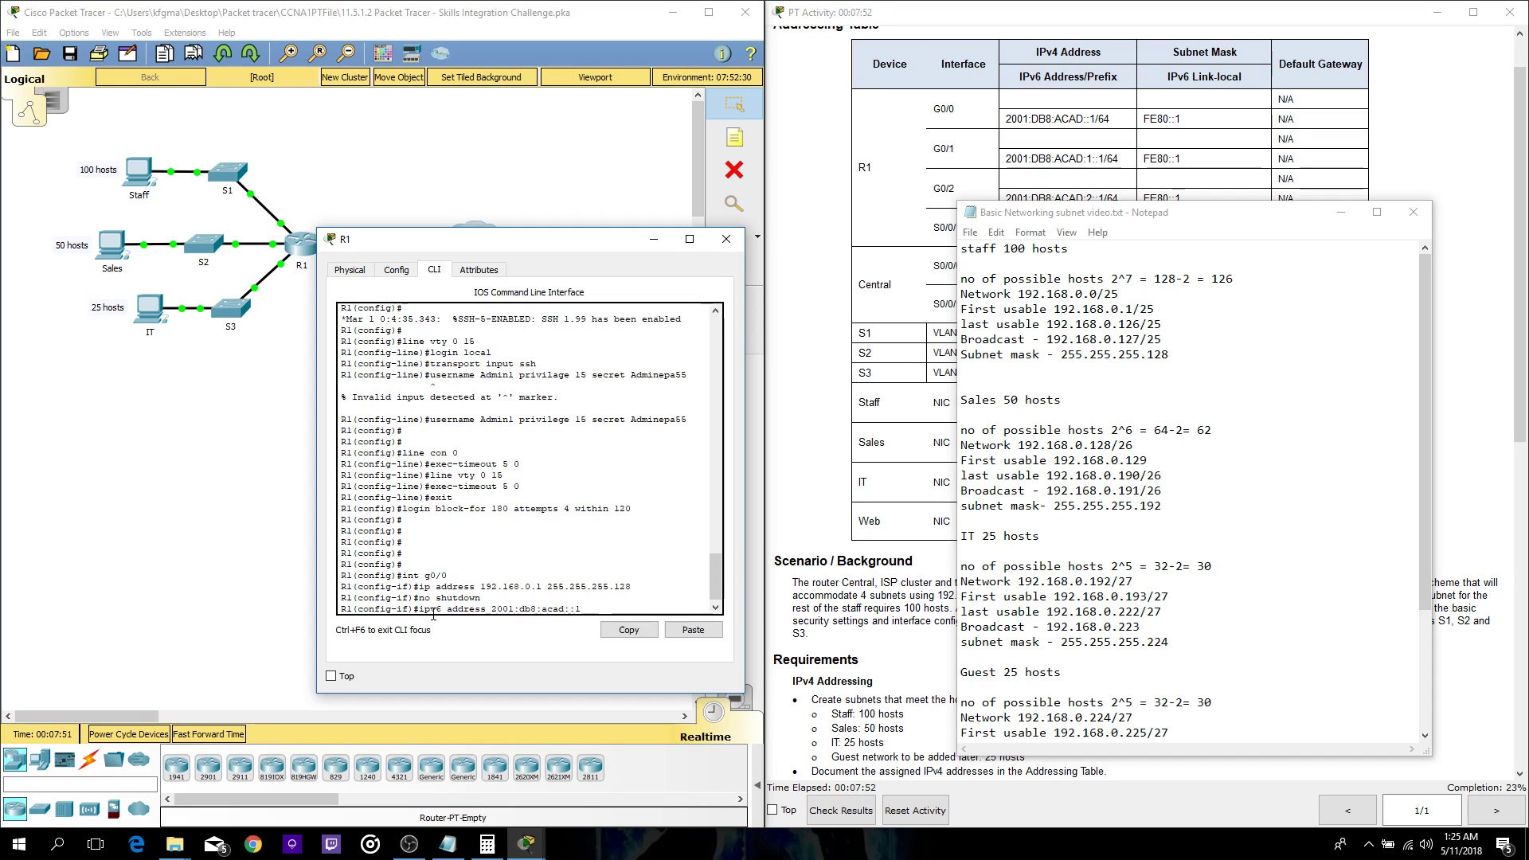
- Add IPv6 address 2001:db8:acad::1/64 and link-local FE80::1 to G0/0
type("/64")
key("Return")
type("no")
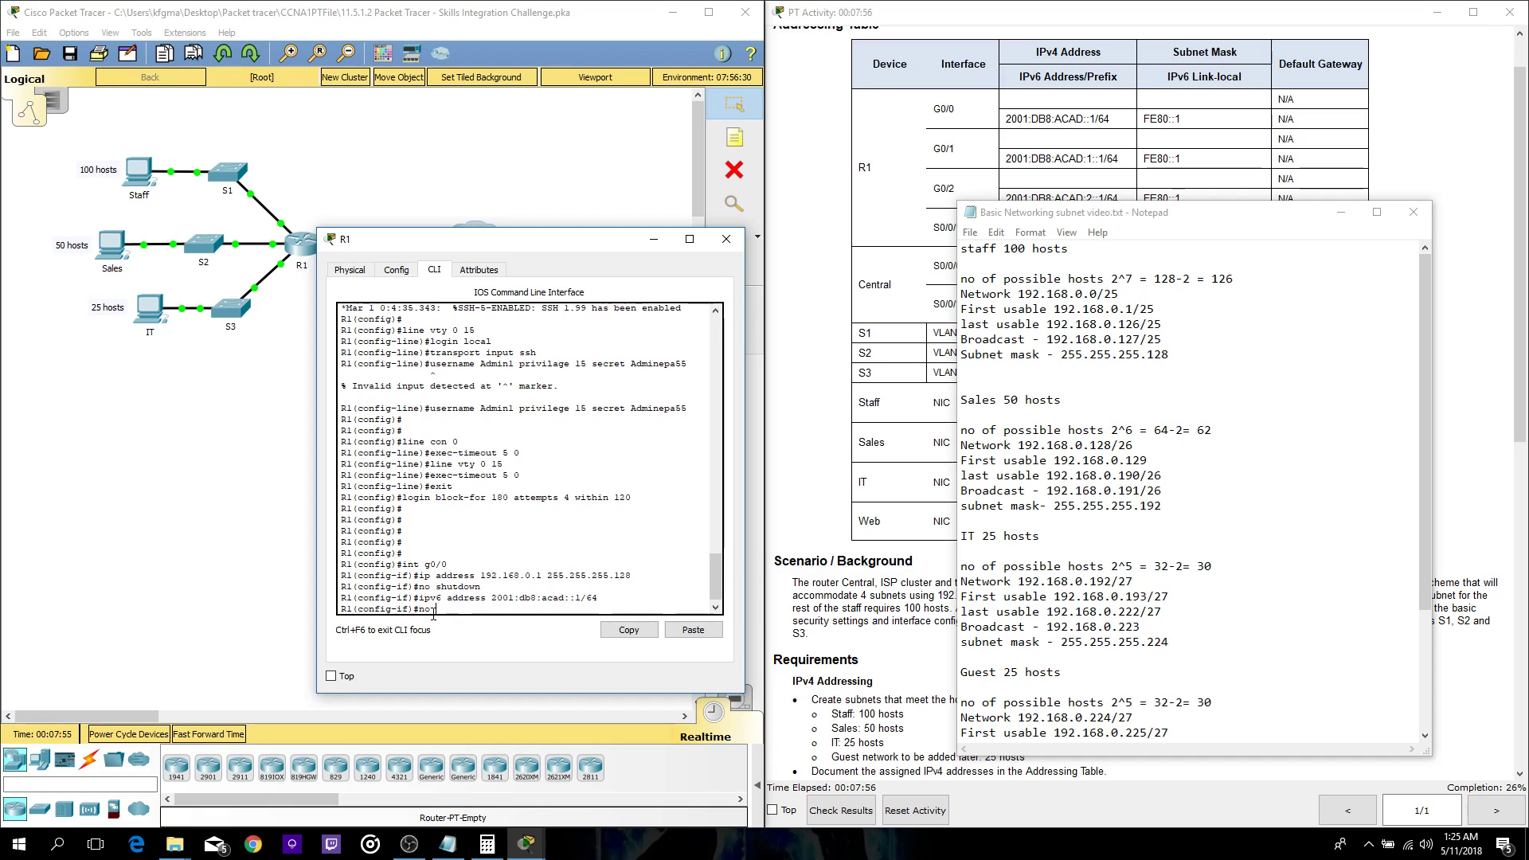
type(" shutdown")
key("Return")
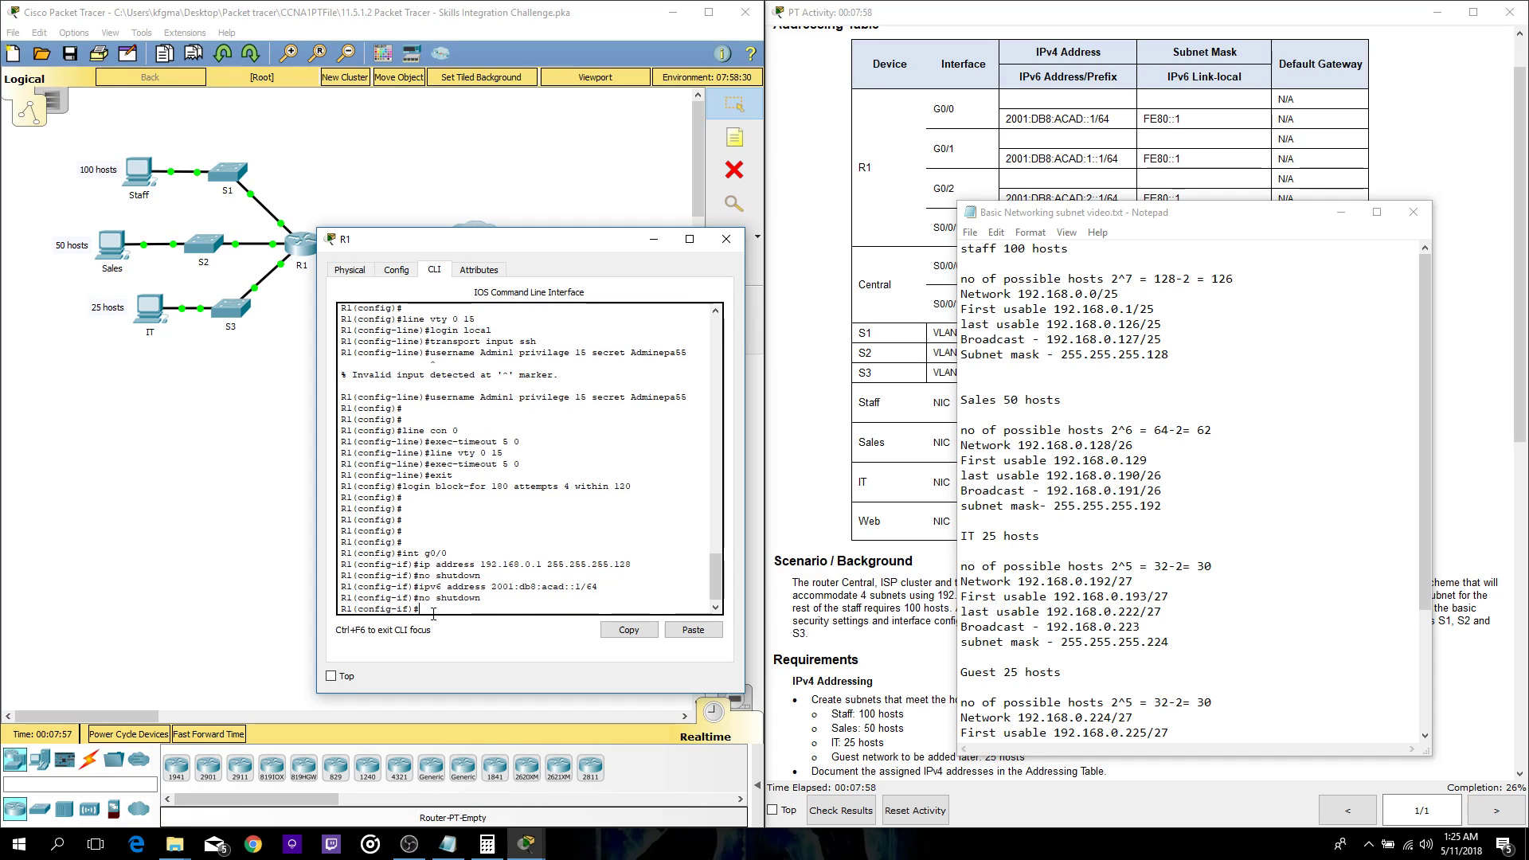
type("ipv6 address FE80::1 link lo")
key("BackSpace")
key("BackSpace")
type("-local")
key("Return")
key("Return")
key("Return")
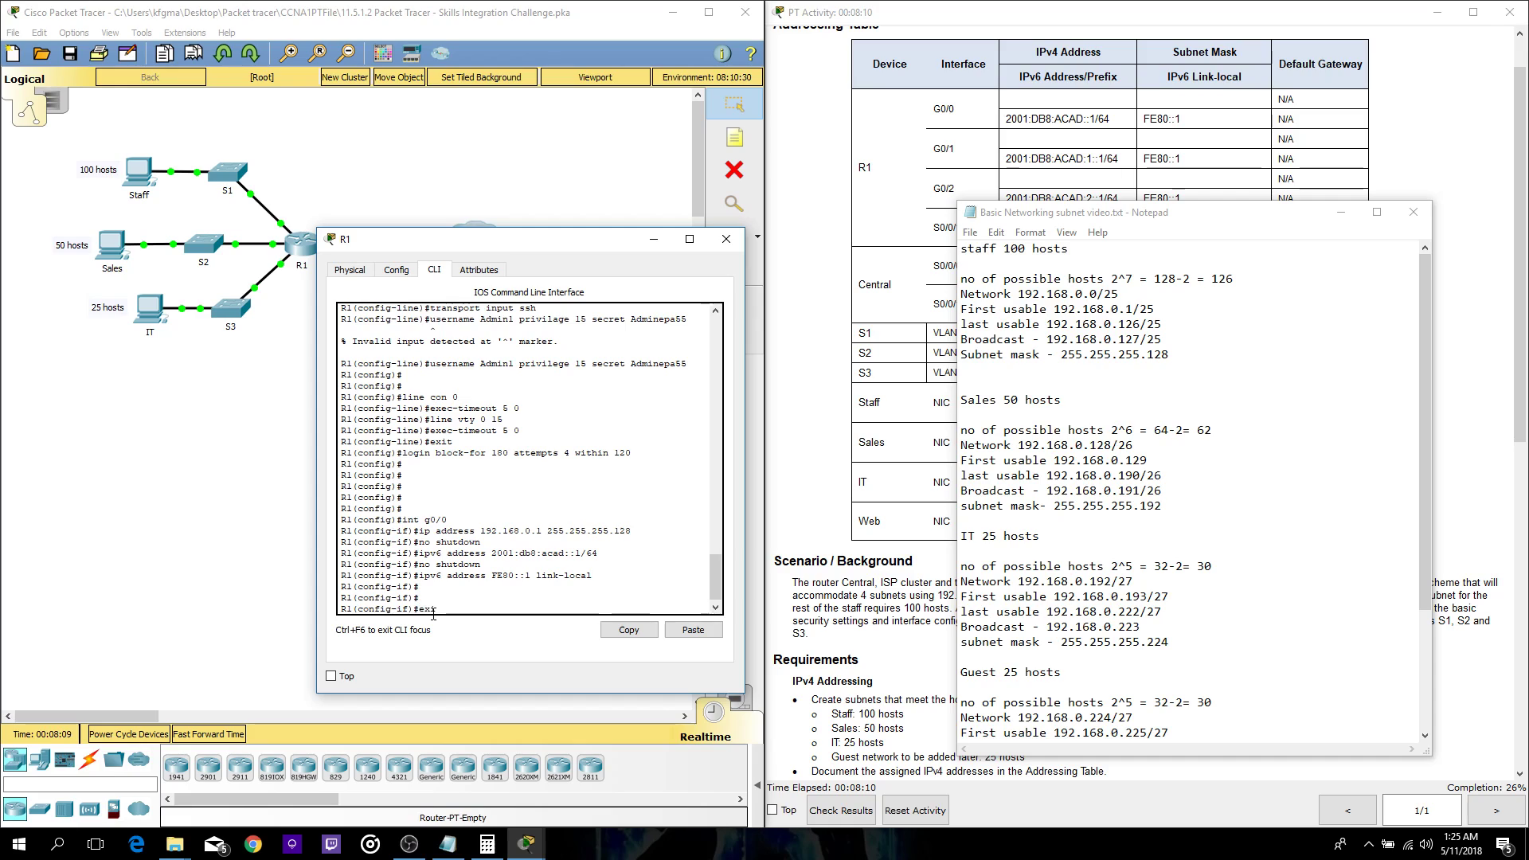
- Leave G0/0 configuration and enable IPv6 unicast routing on R1
type("exit")
key("Return")
type("ipv6 unicast-r")
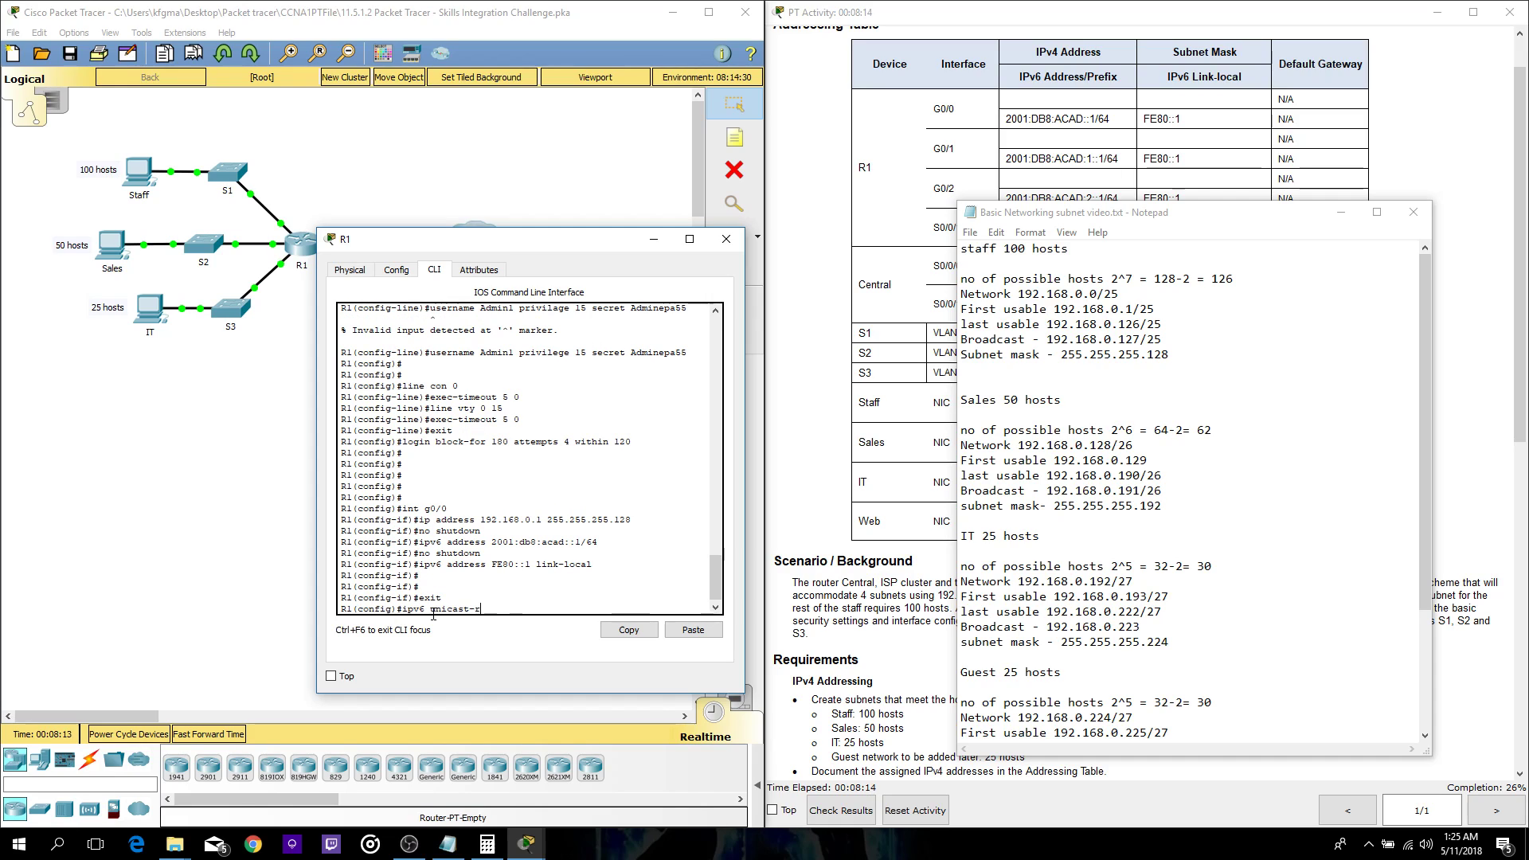
type("outing")
key("Return")
key("Return")
key("Return")
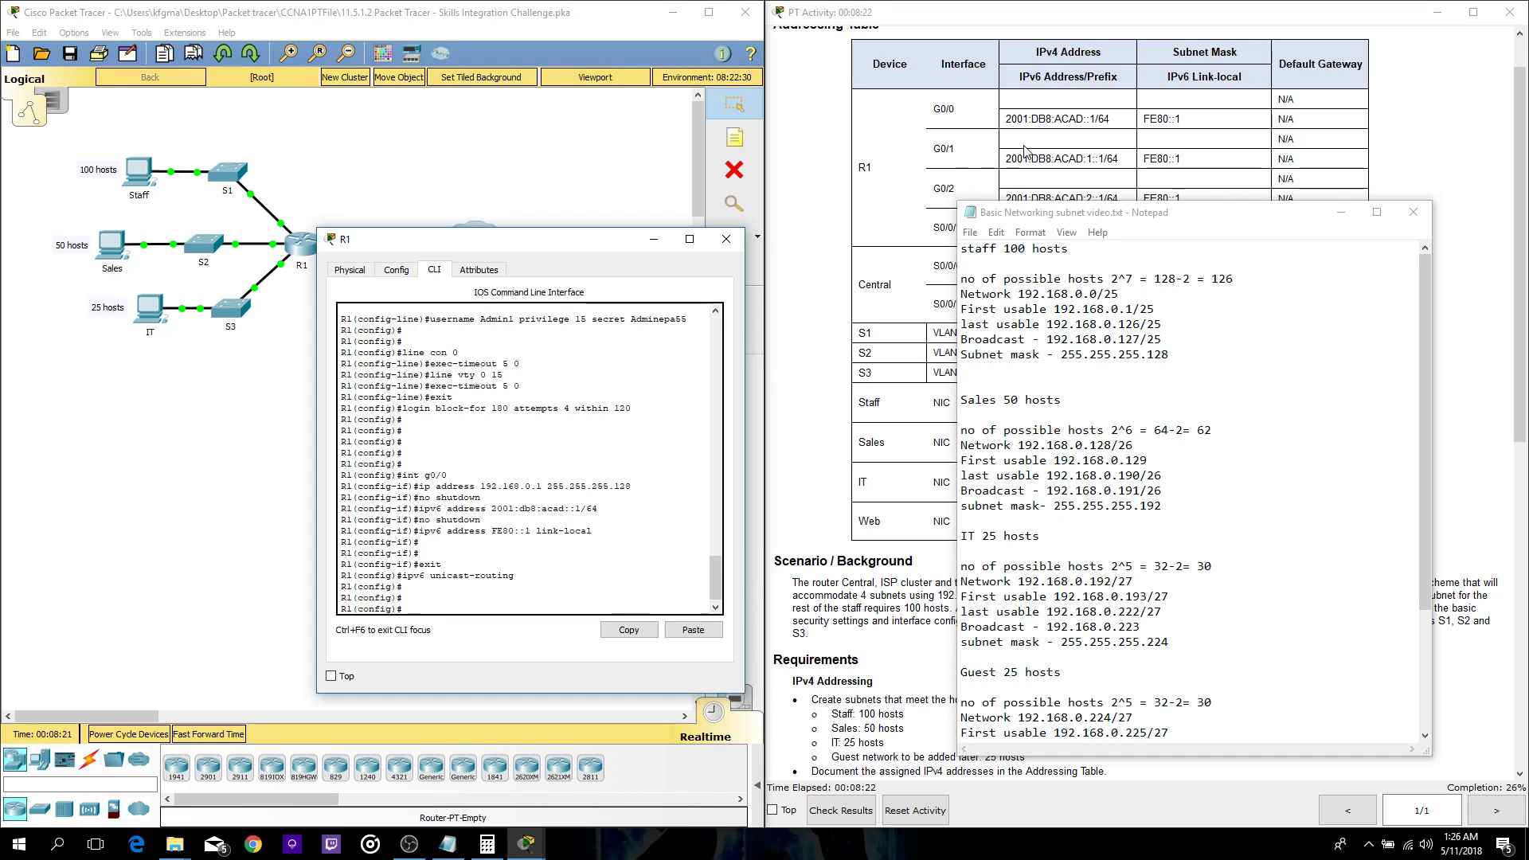
- Give R1's G0/1 the address 192.168.0.129 255.255.255.192 and enable it
type("int g0/1")
key("Return")
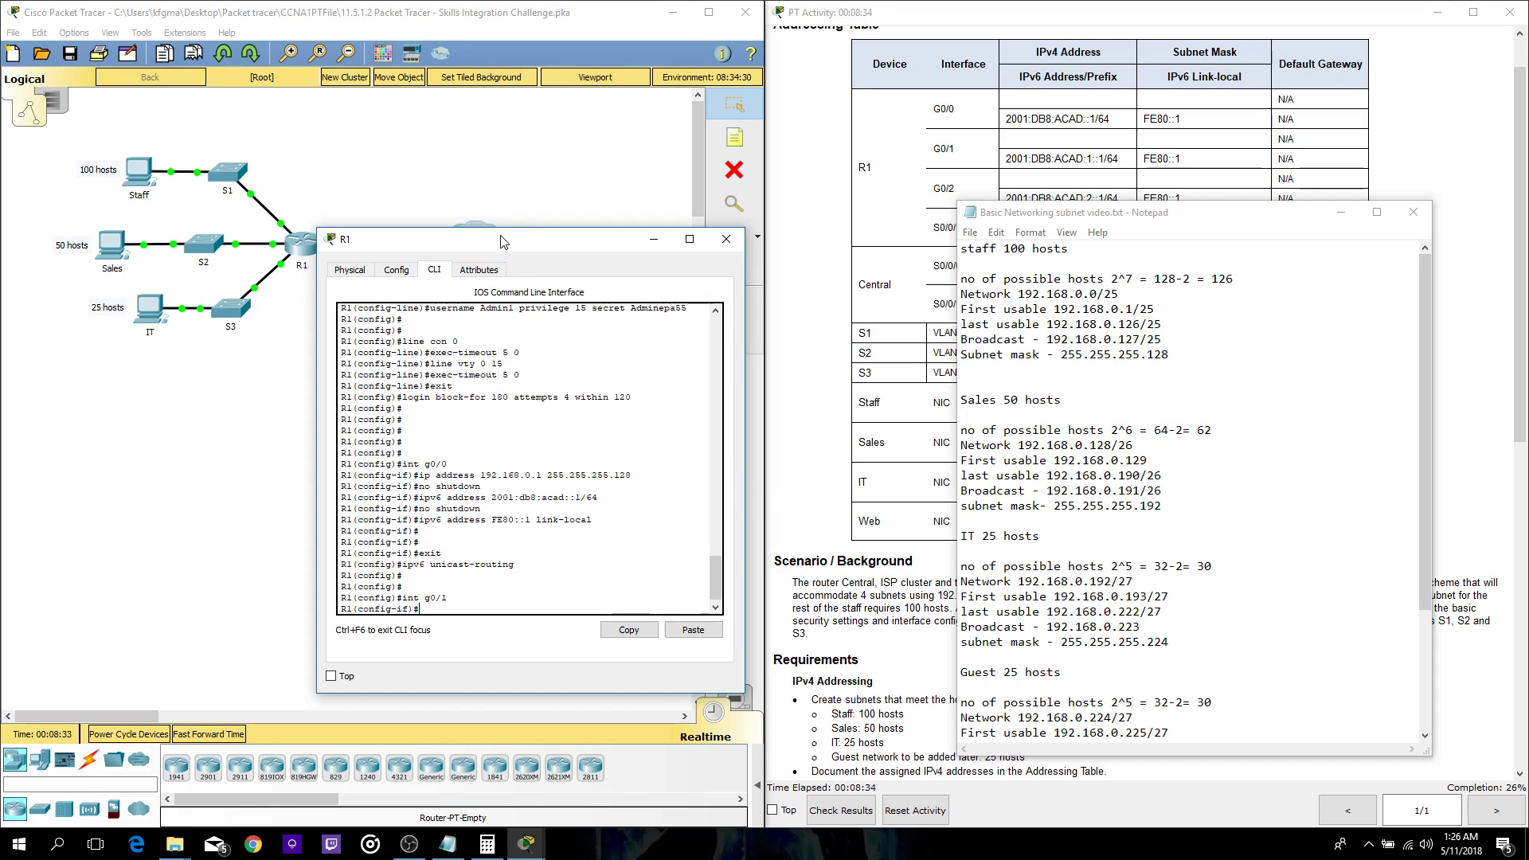
left_click_drag(497, 236, 503, 329)
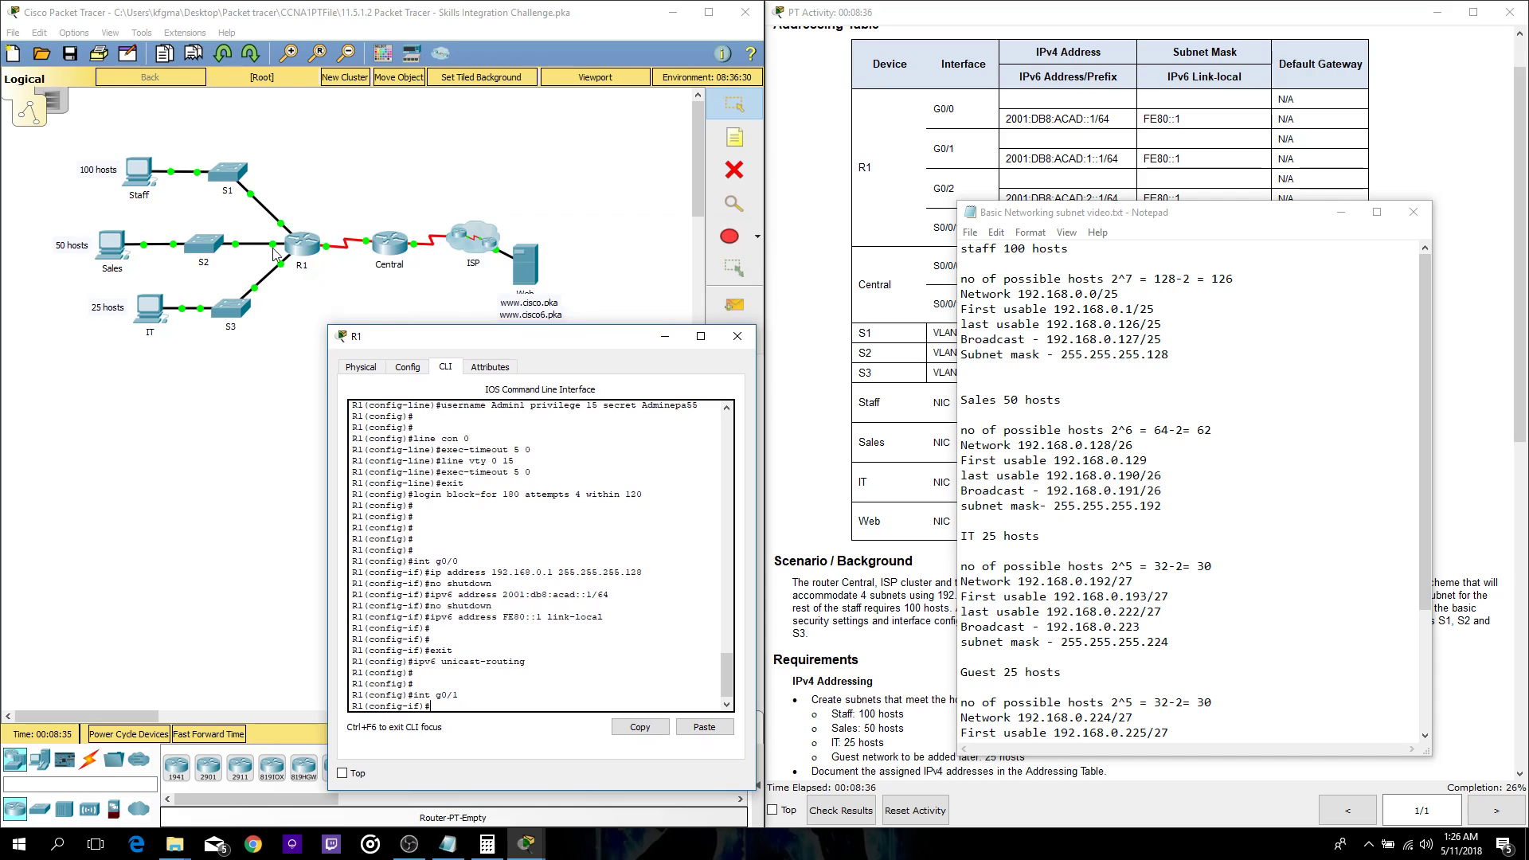
left_click_drag(506, 338, 437, 183)
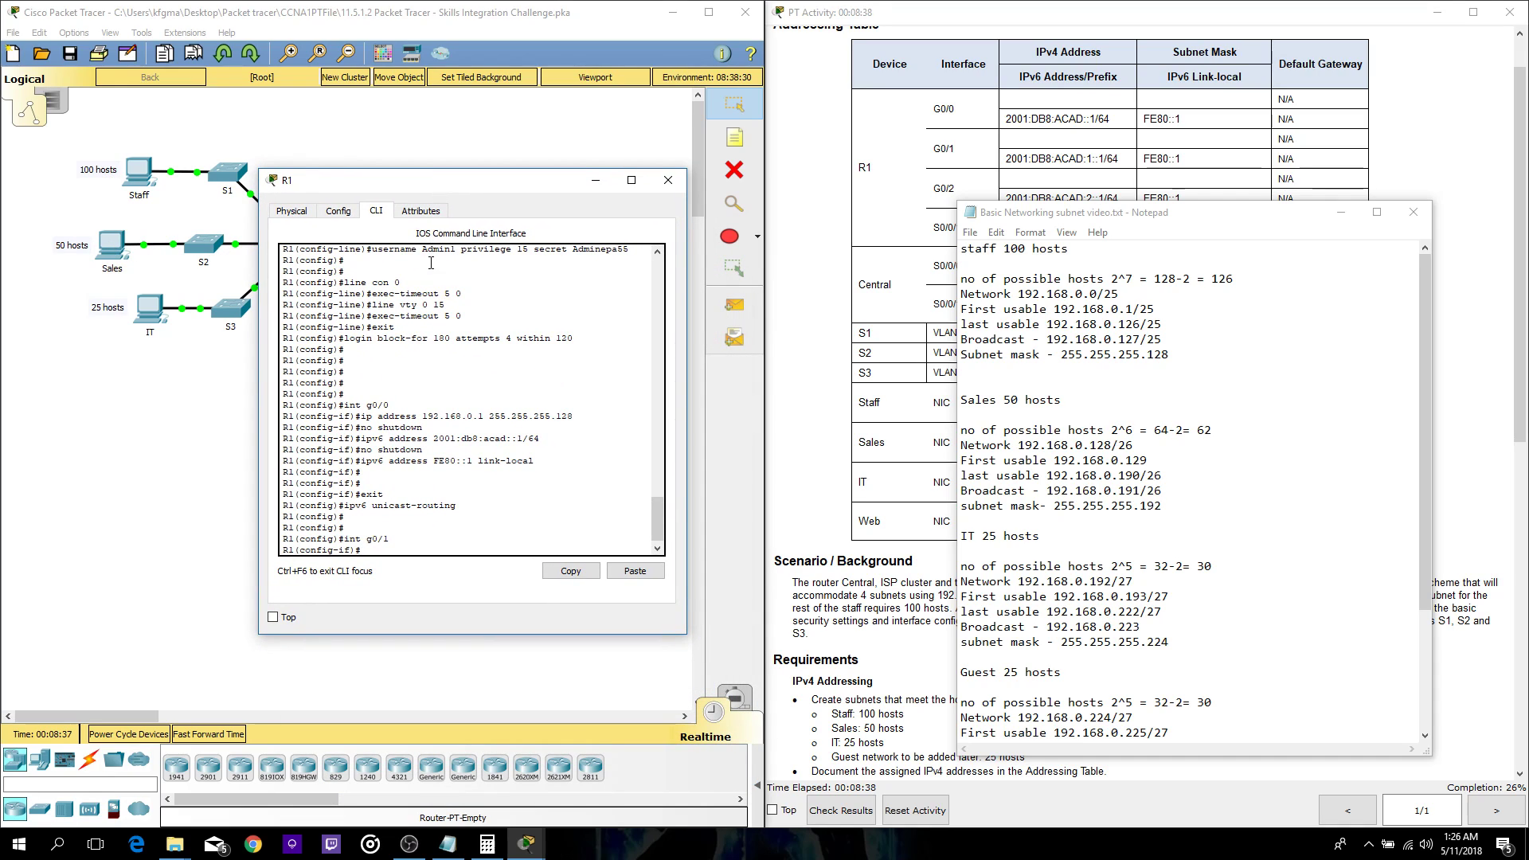
type("ip address 192.168.0.129 255.255.255.192")
key("Return")
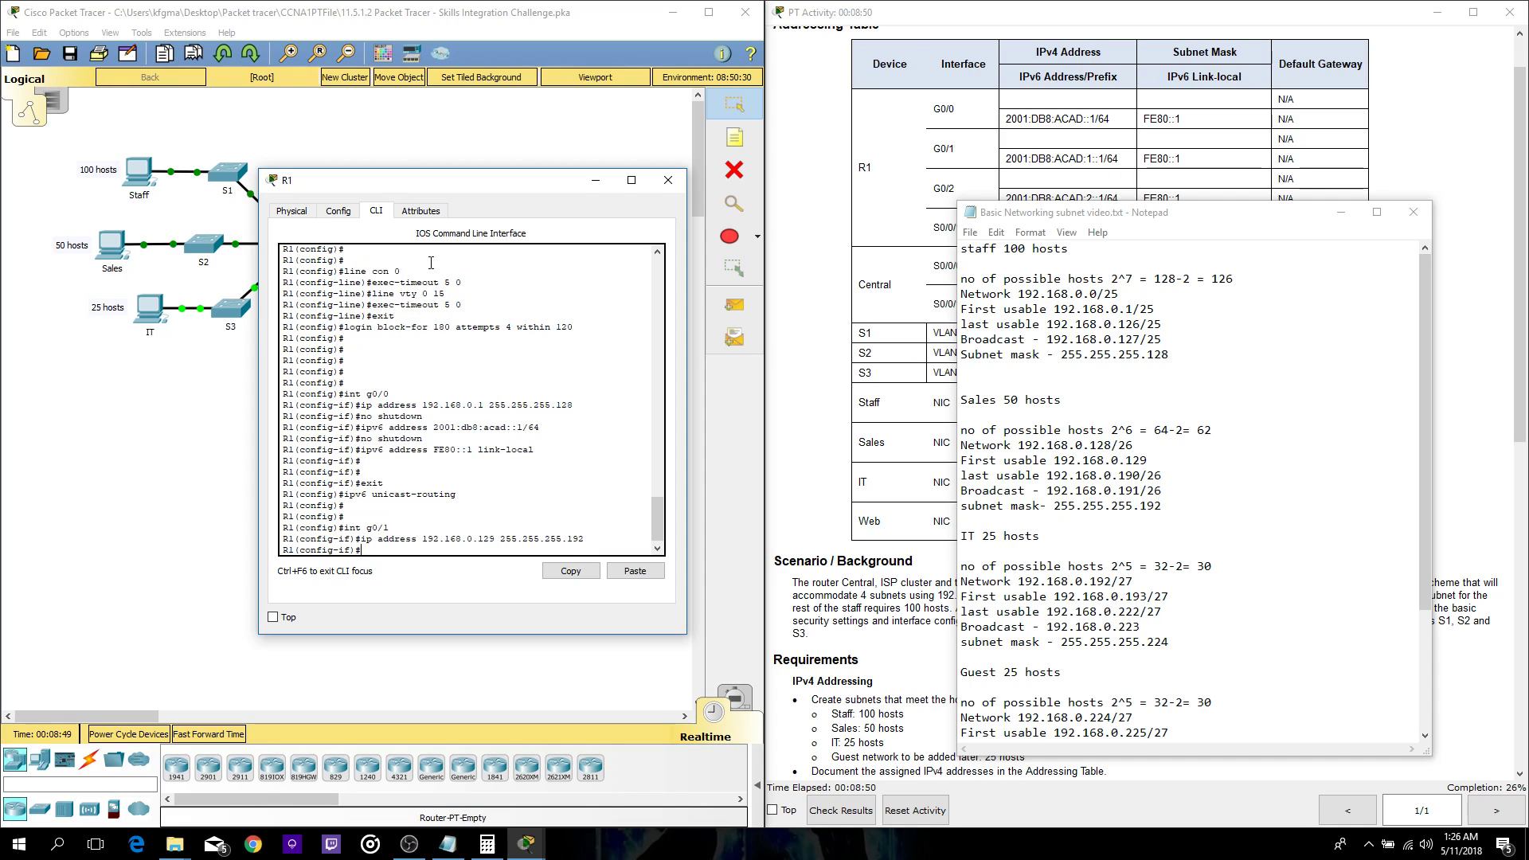
type("no shutdown")
key("Return")
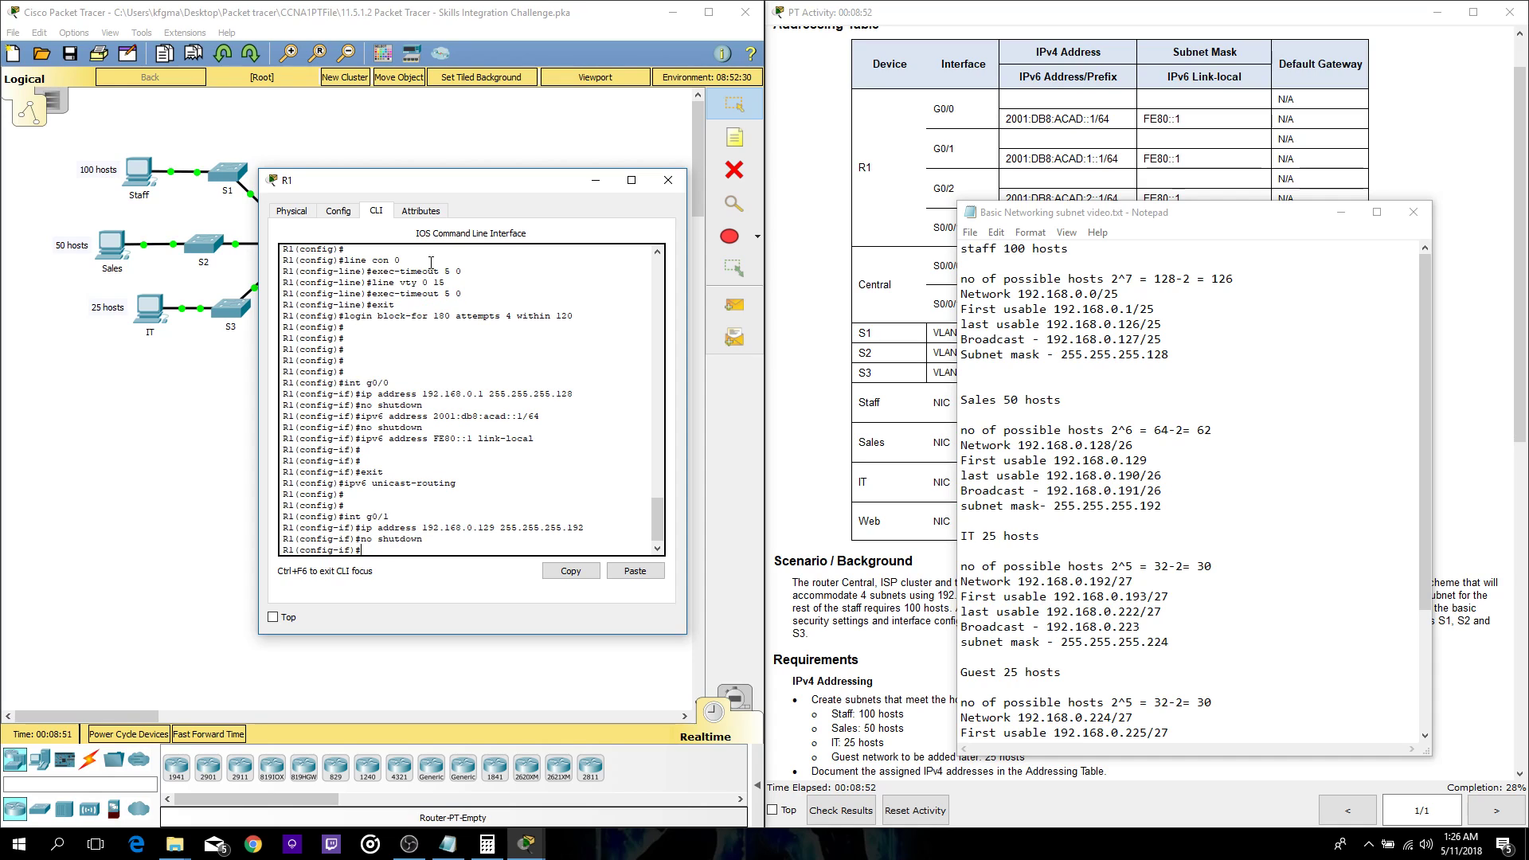
- Assign G0/1 IPv6 address 2001:DB8:ACAD:1::1/64, copied from the addressing table
left_click(1015, 154)
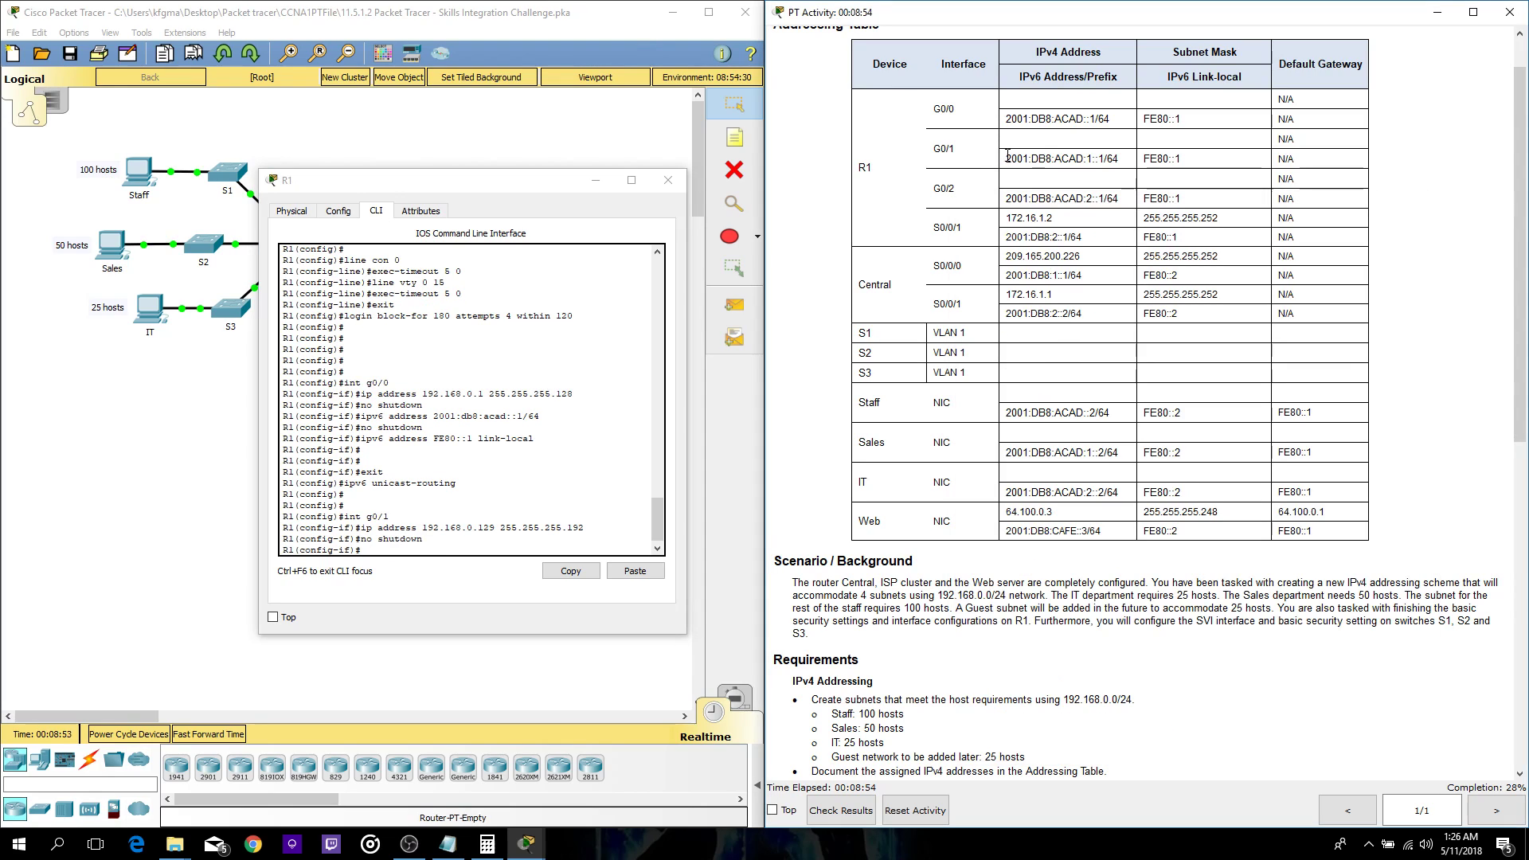
left_click_drag(1006, 158, 1118, 159)
key("ctrl+c")
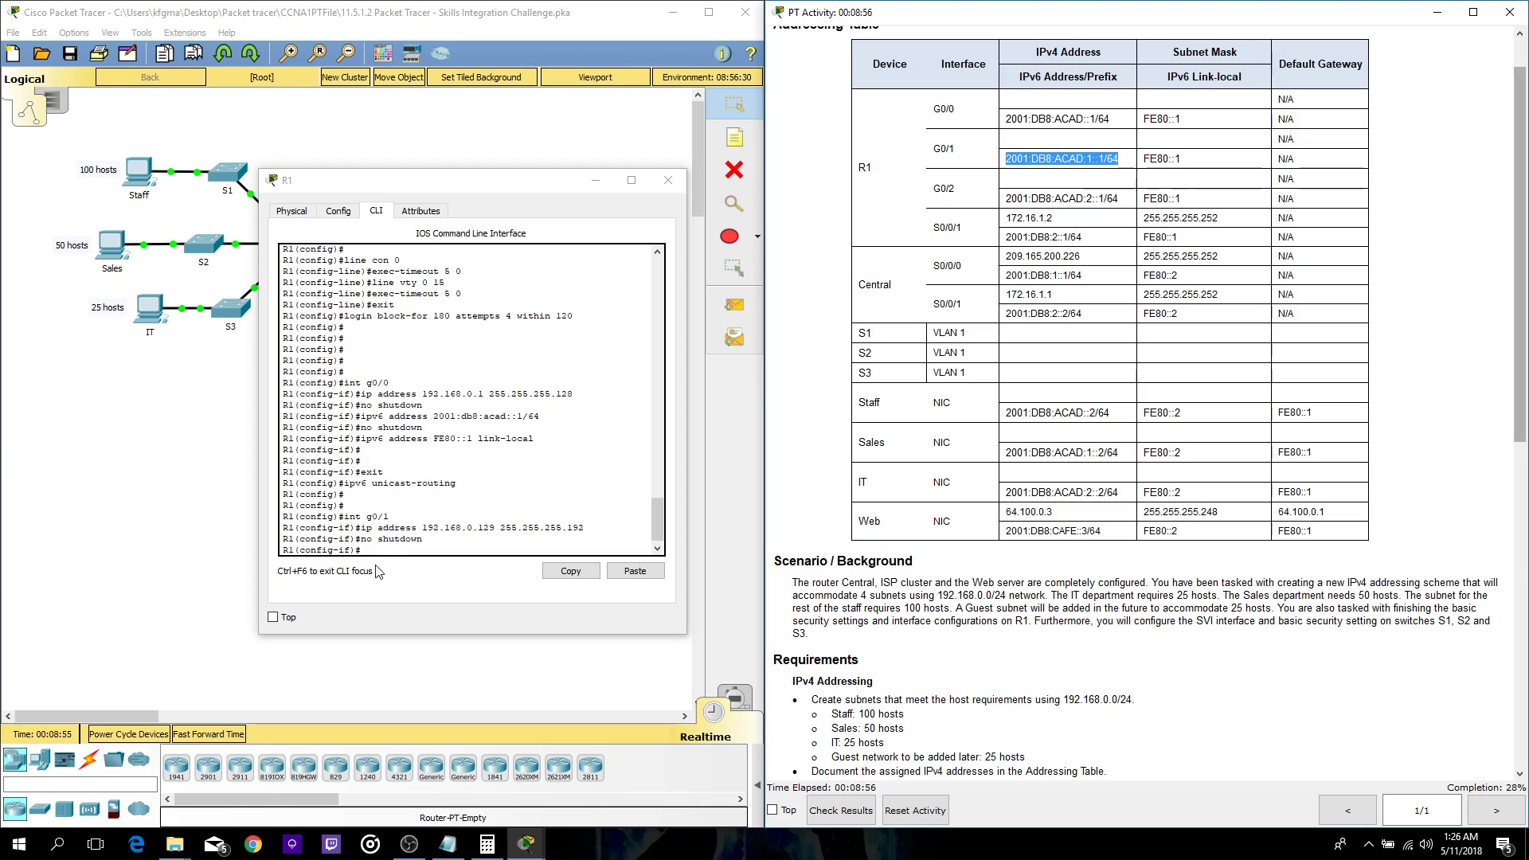
left_click(383, 547)
type("ipv6")
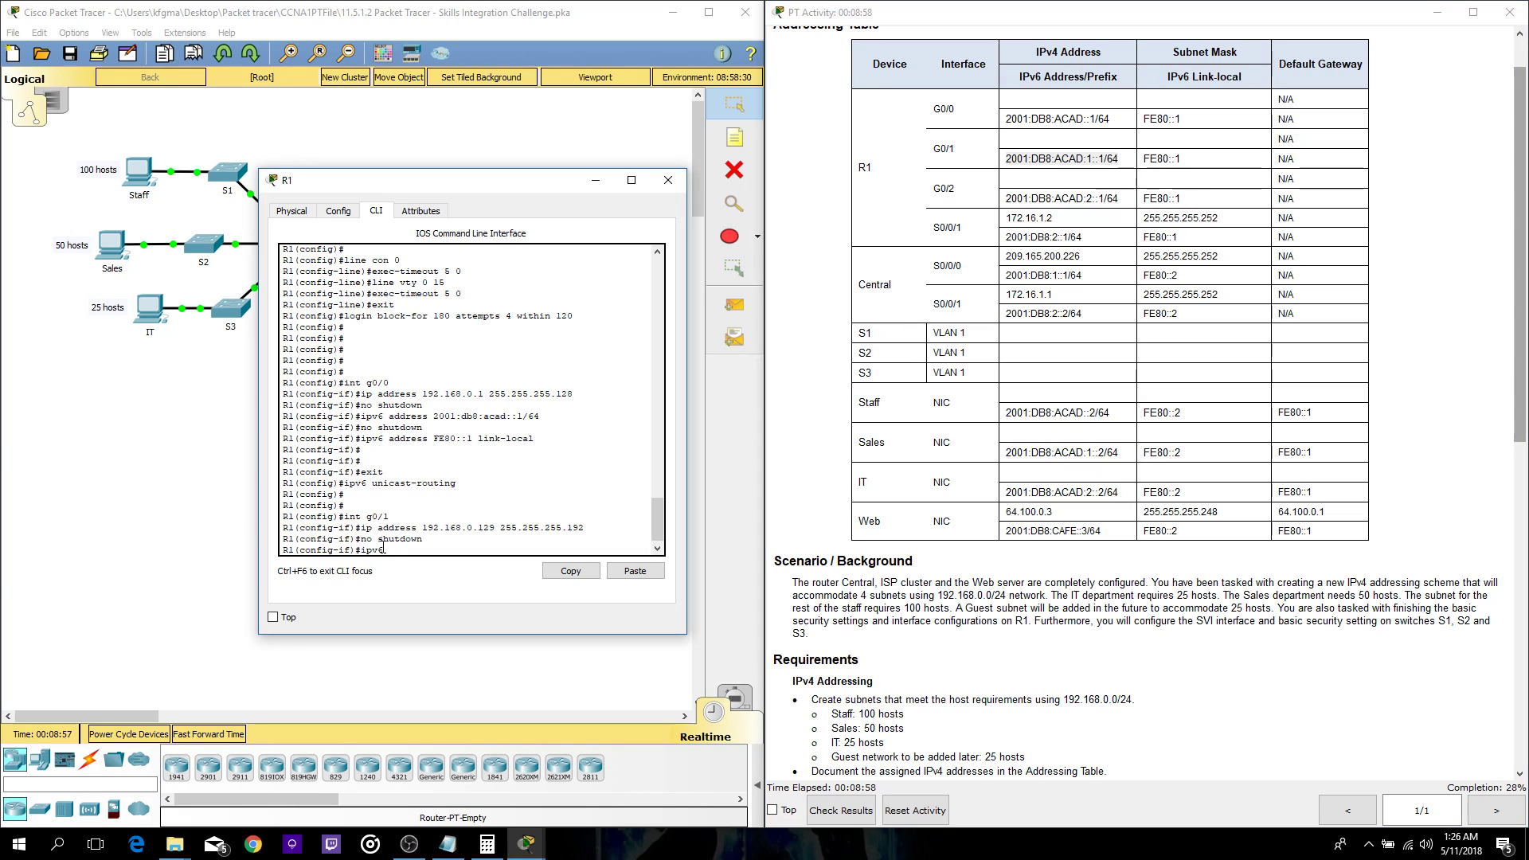
type(" address")
left_click(635, 570)
key("Return")
type("no shutdown")
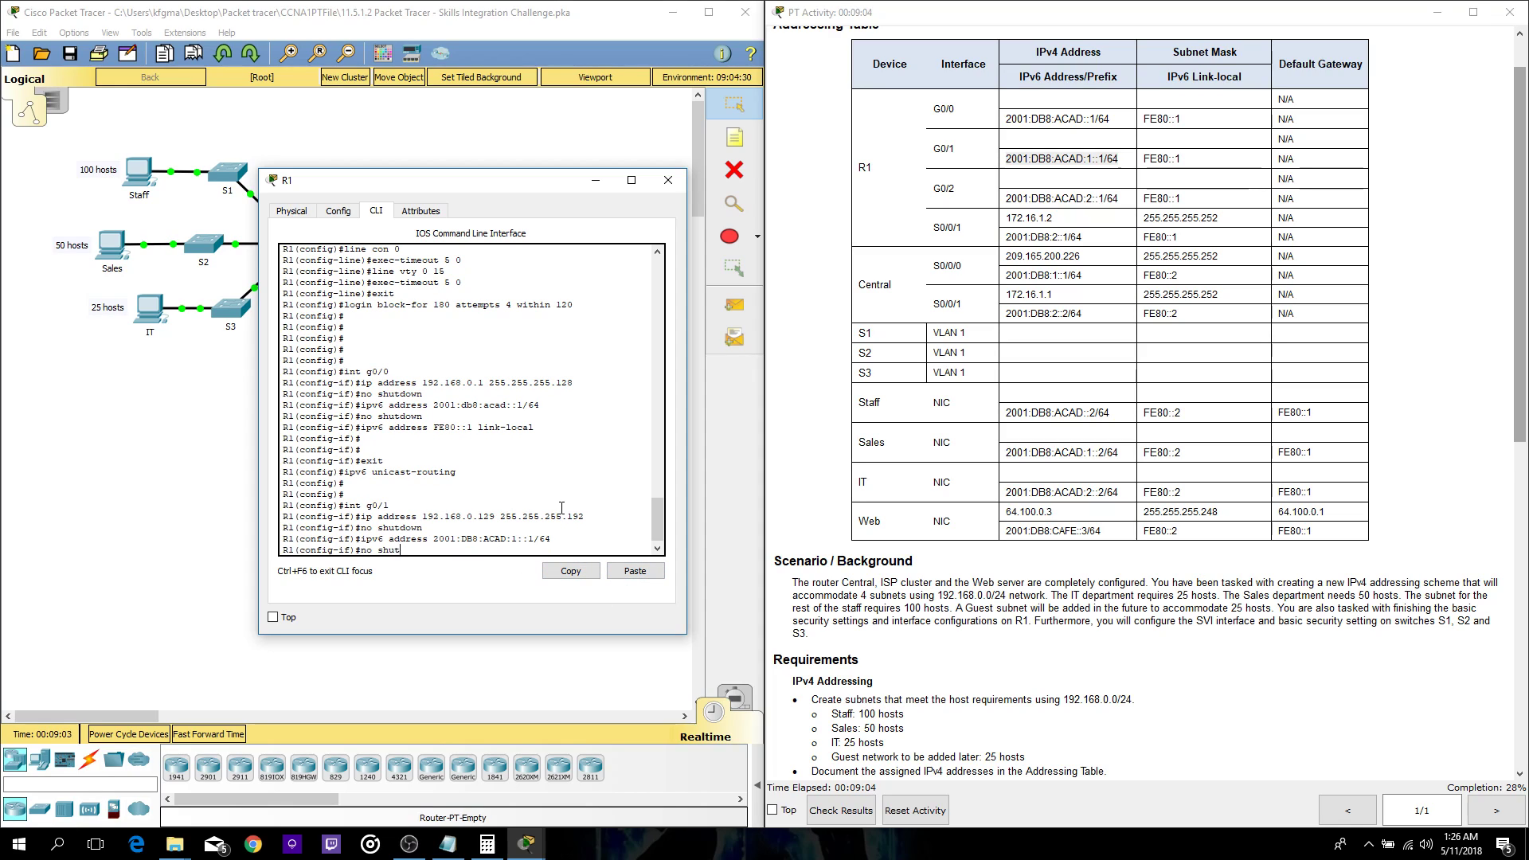
key("Return")
- Add link-local address FE80::1 to G0/1, then move on to interface G0/2
type("ipv6 addr")
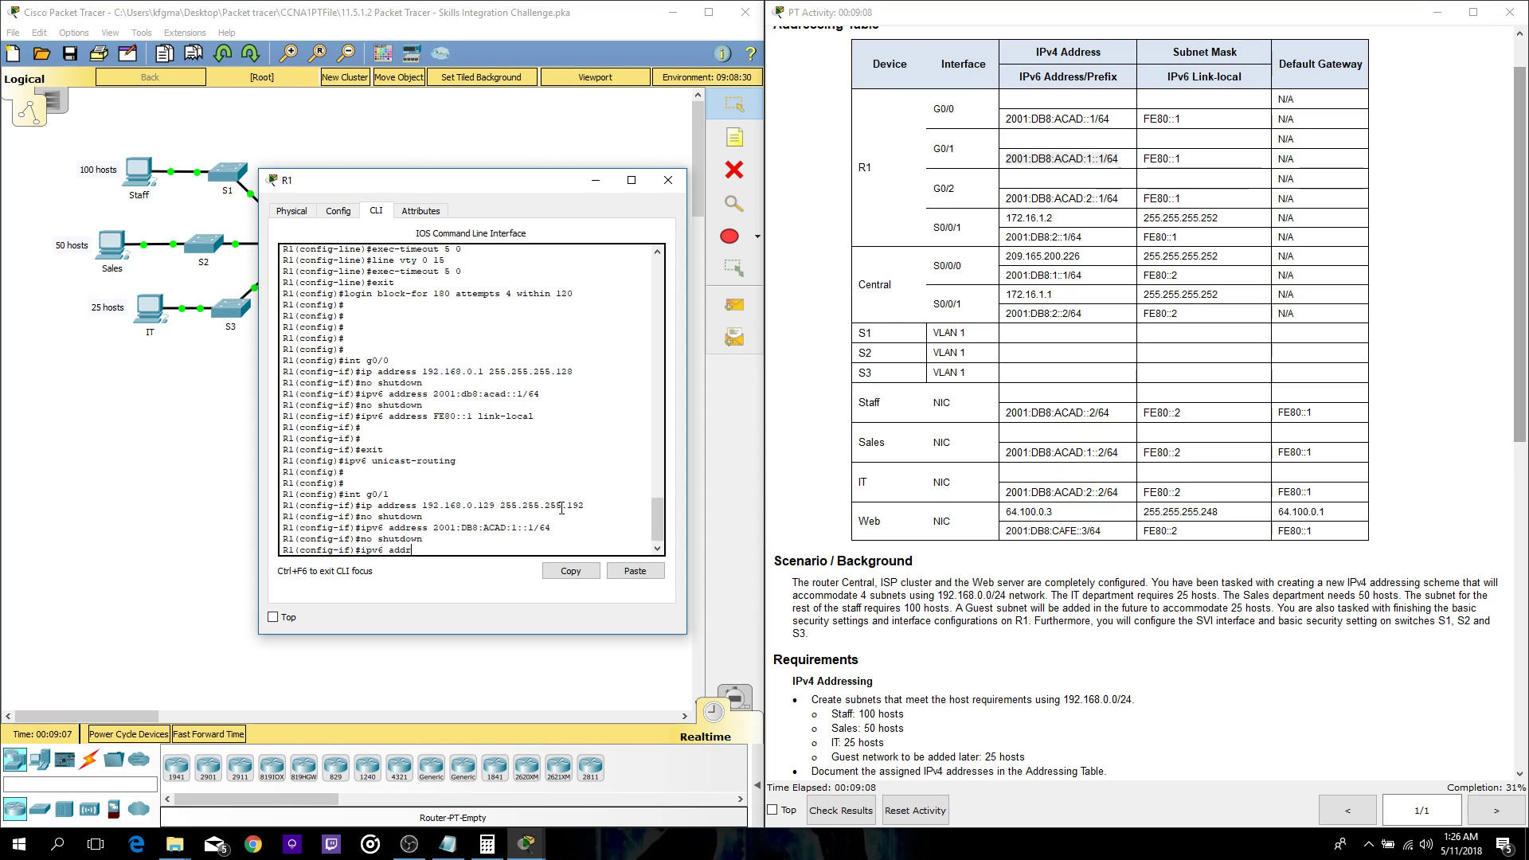
type("ess FE80::1 link-local")
key("Return")
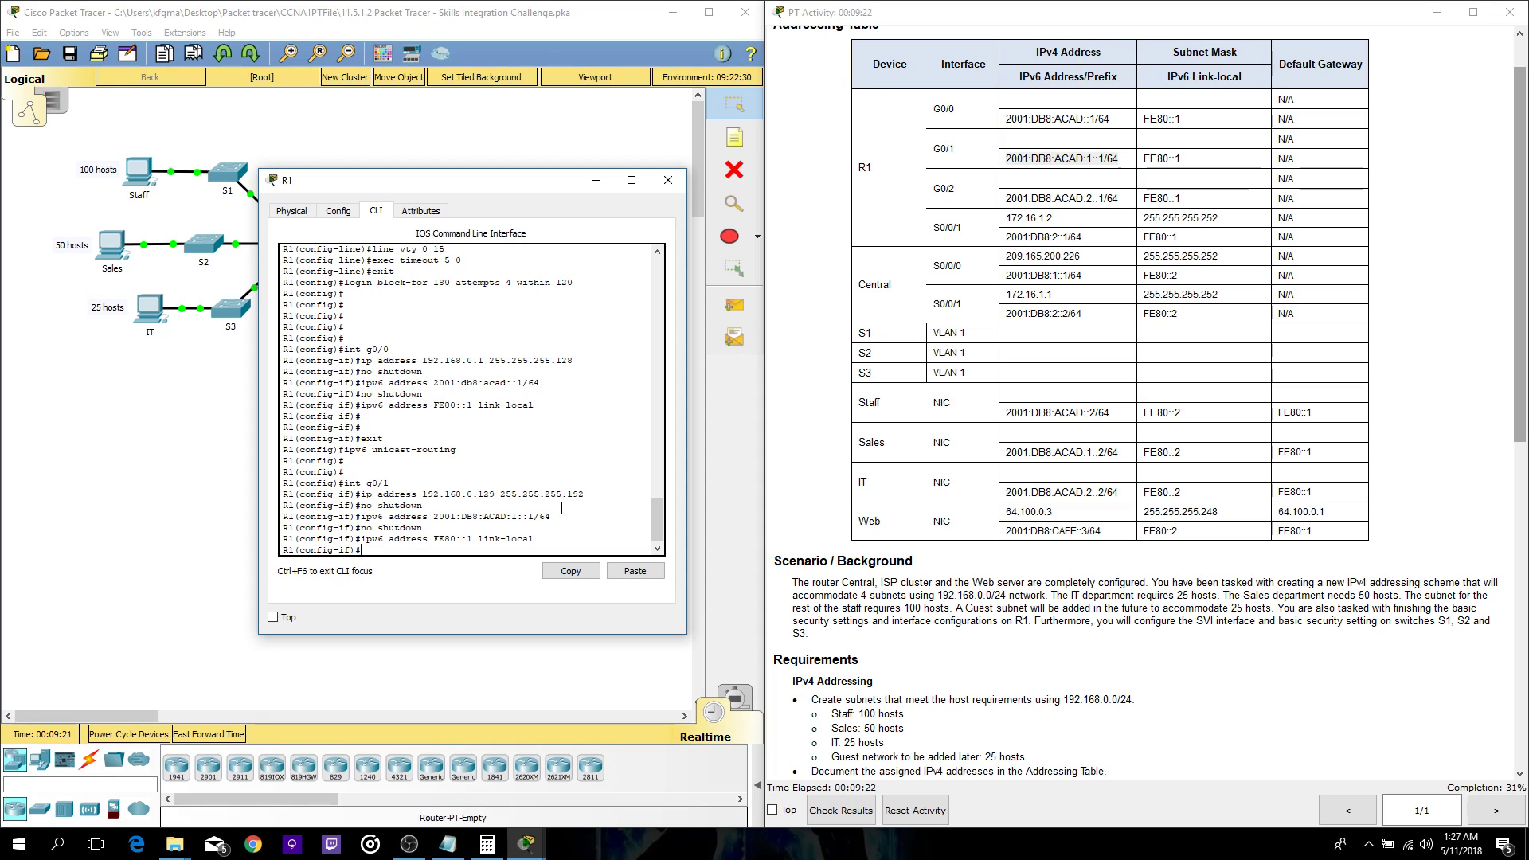
type("int g0/2")
key("Return")
- Give R1's G0/2 the address 192.168.0.193 255.255.255.224 and enable it
type("ip ")
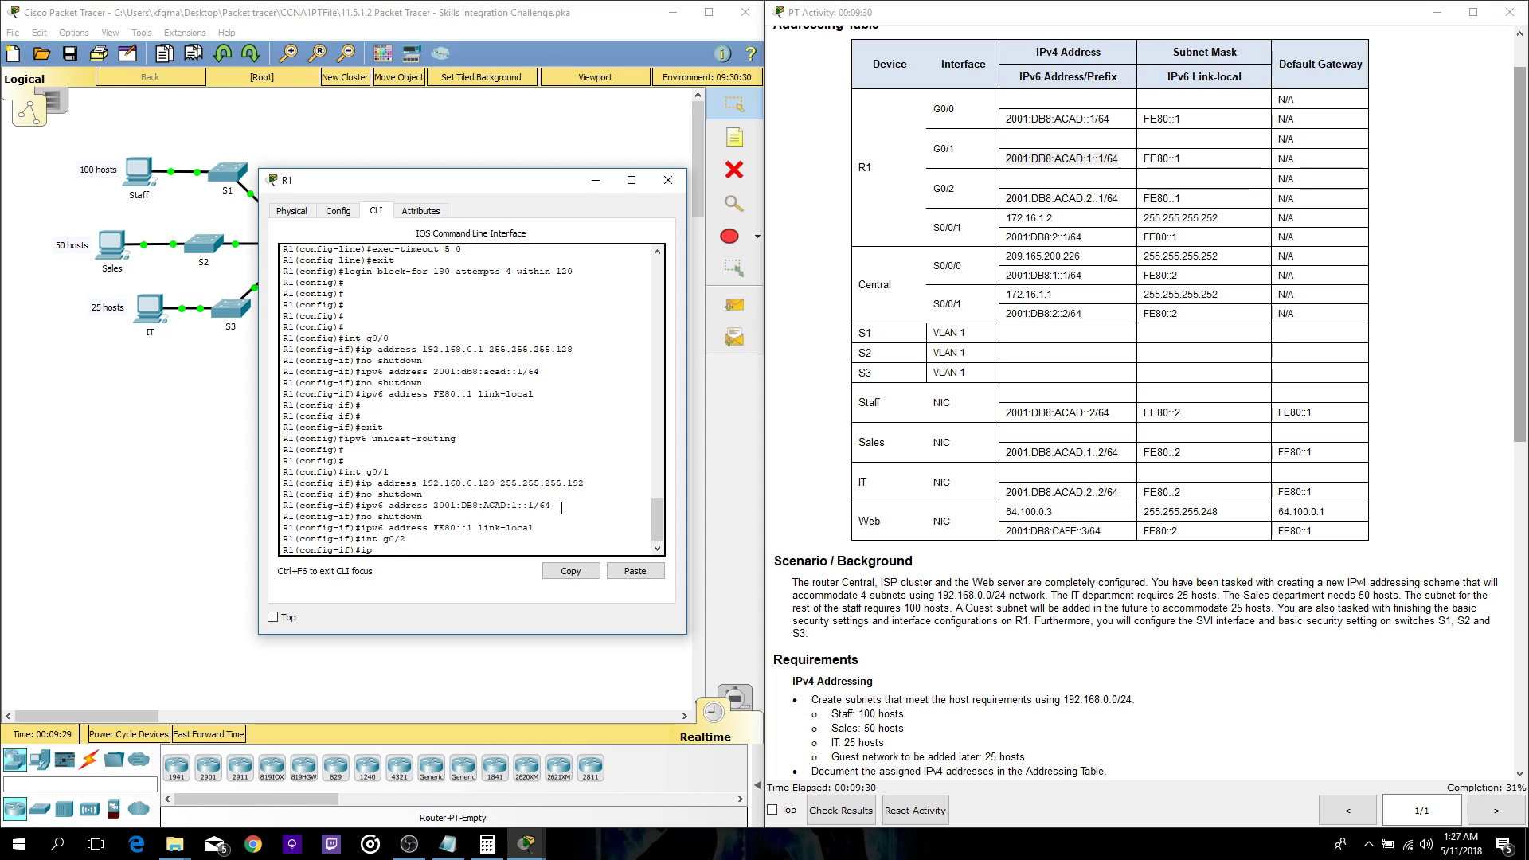
type("address")
mouse_move(538, 844)
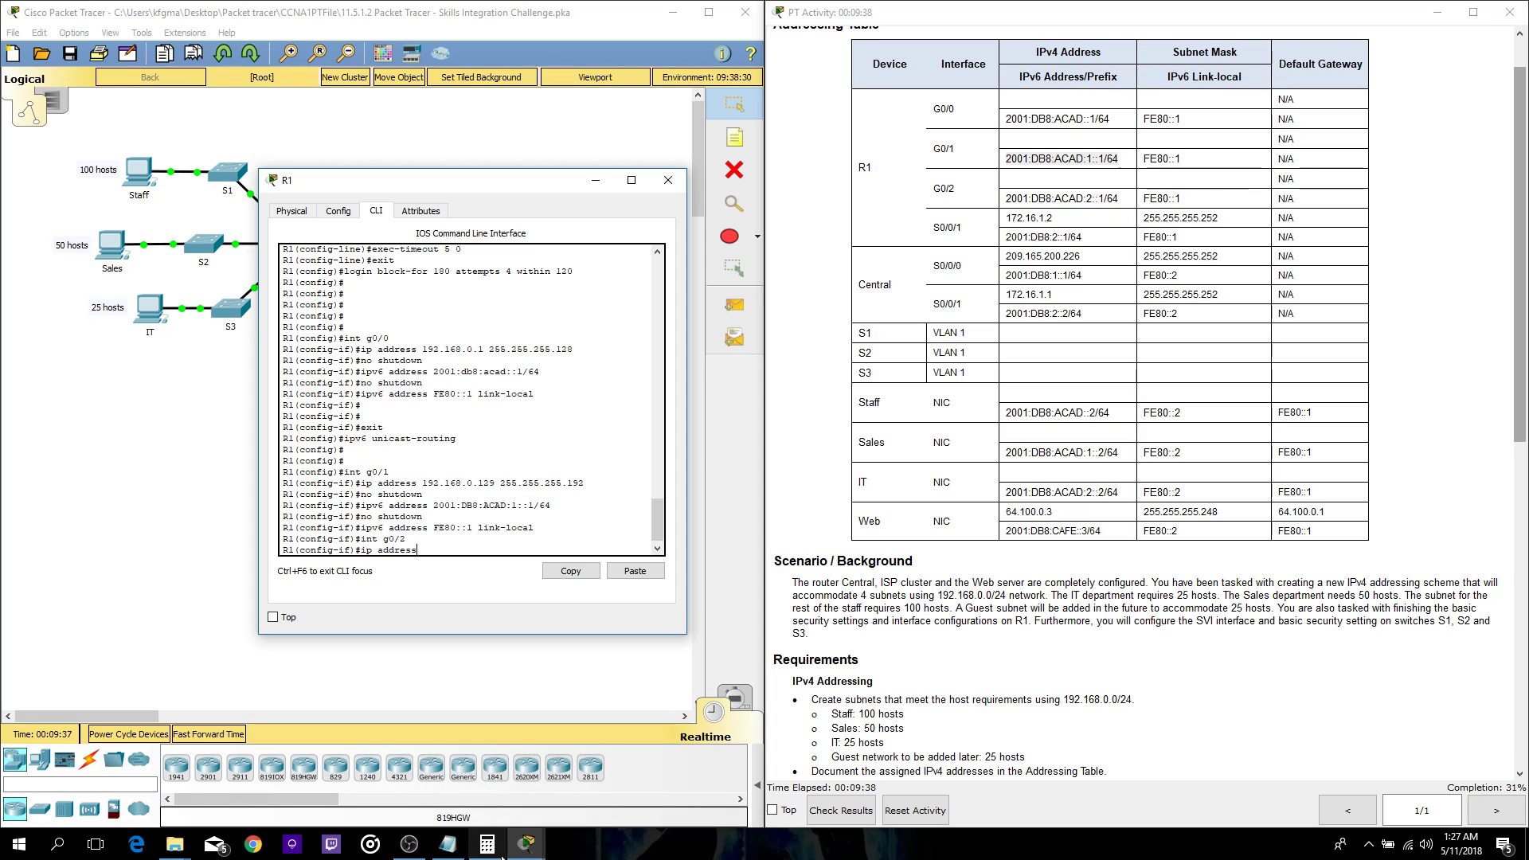
left_click(449, 847)
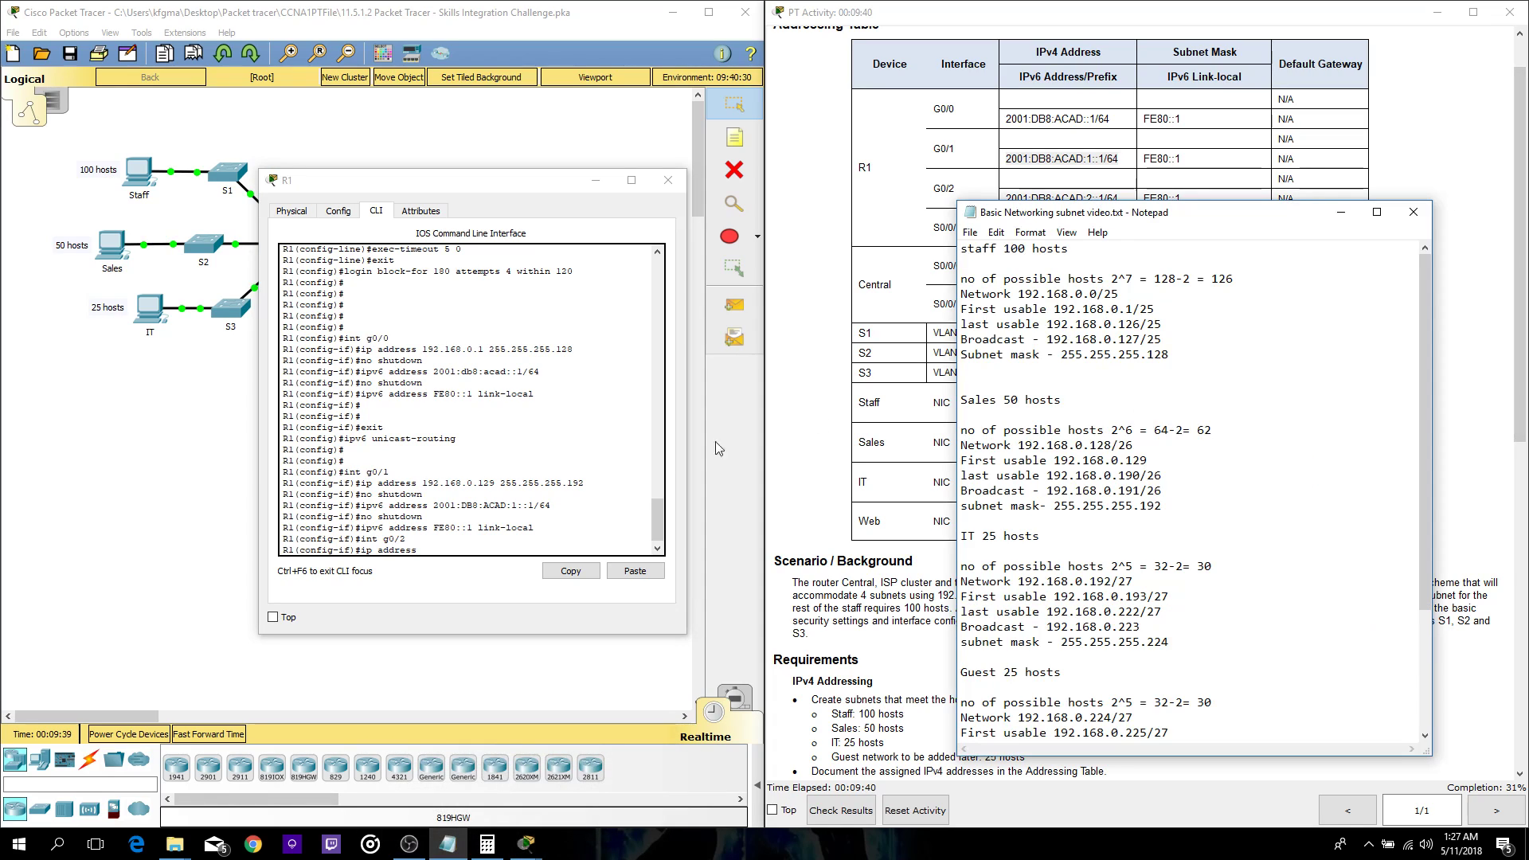
left_click(460, 555)
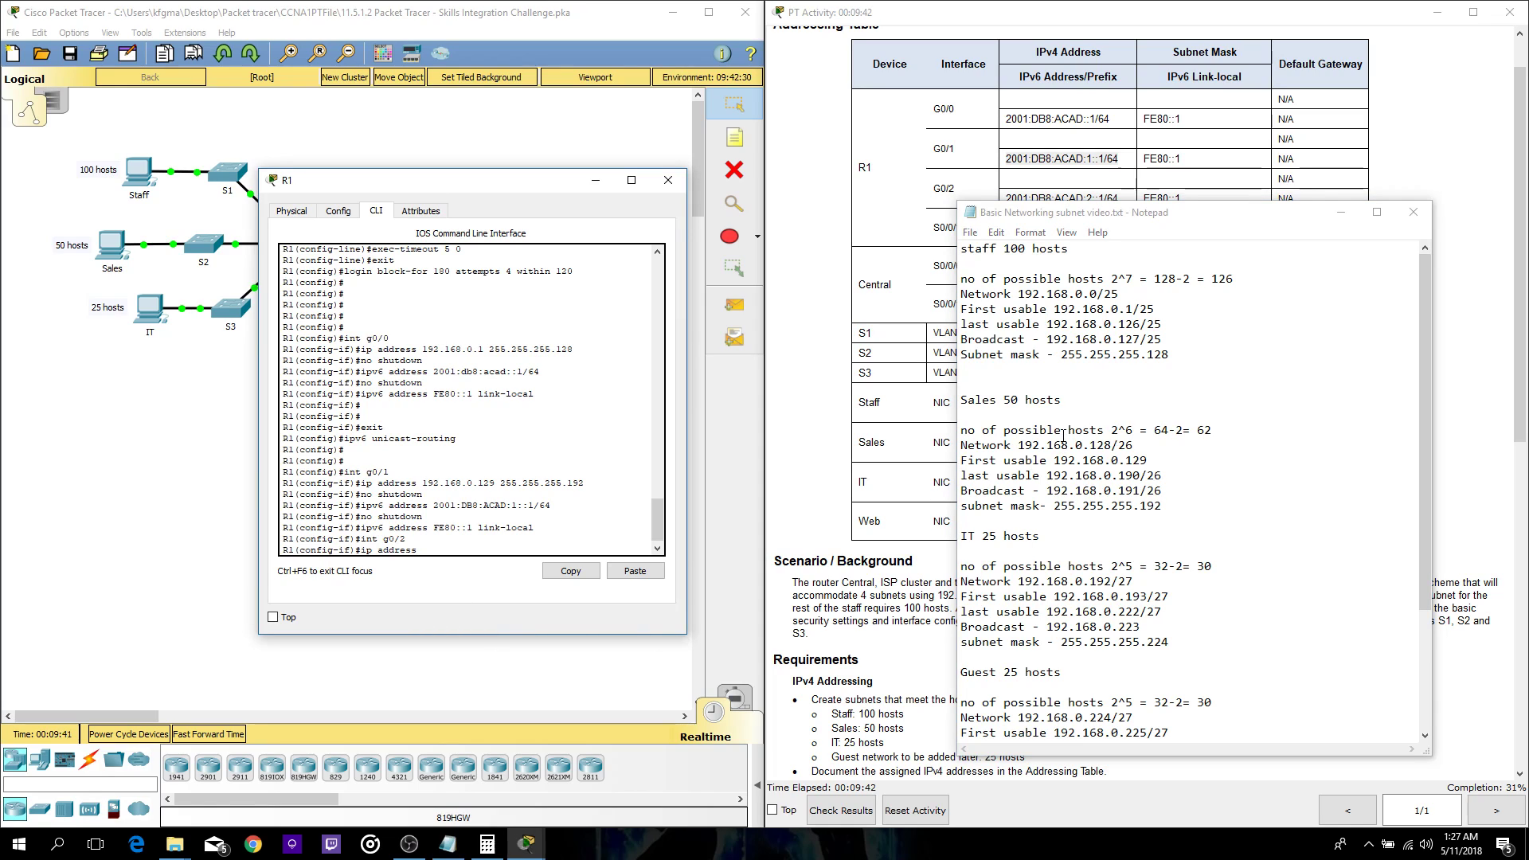
scroll(1061, 518, "down", 1)
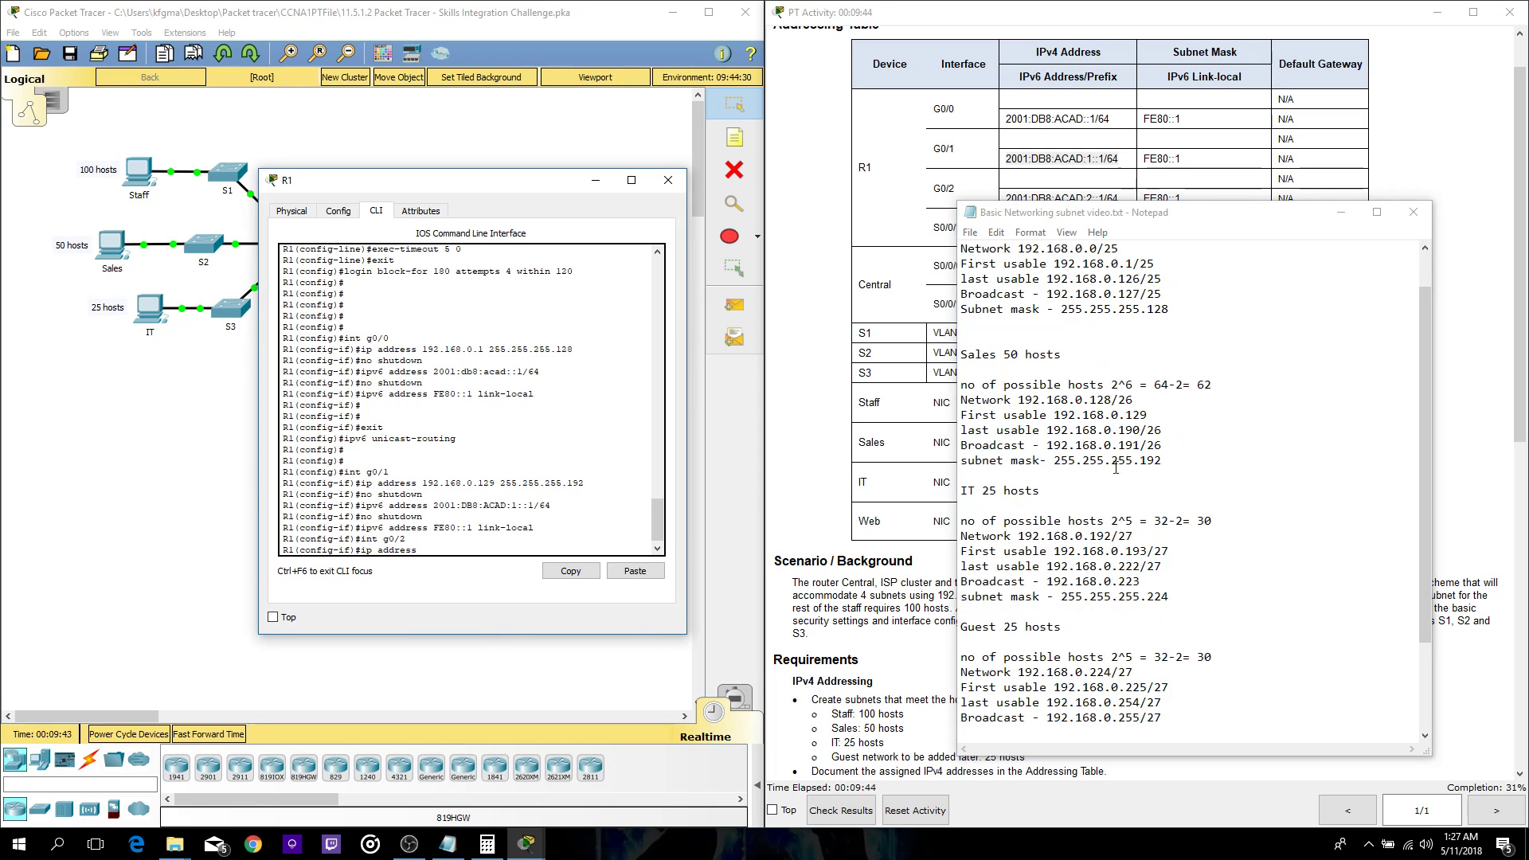
type("192.168.0.193 255.255.255.224")
key("Return")
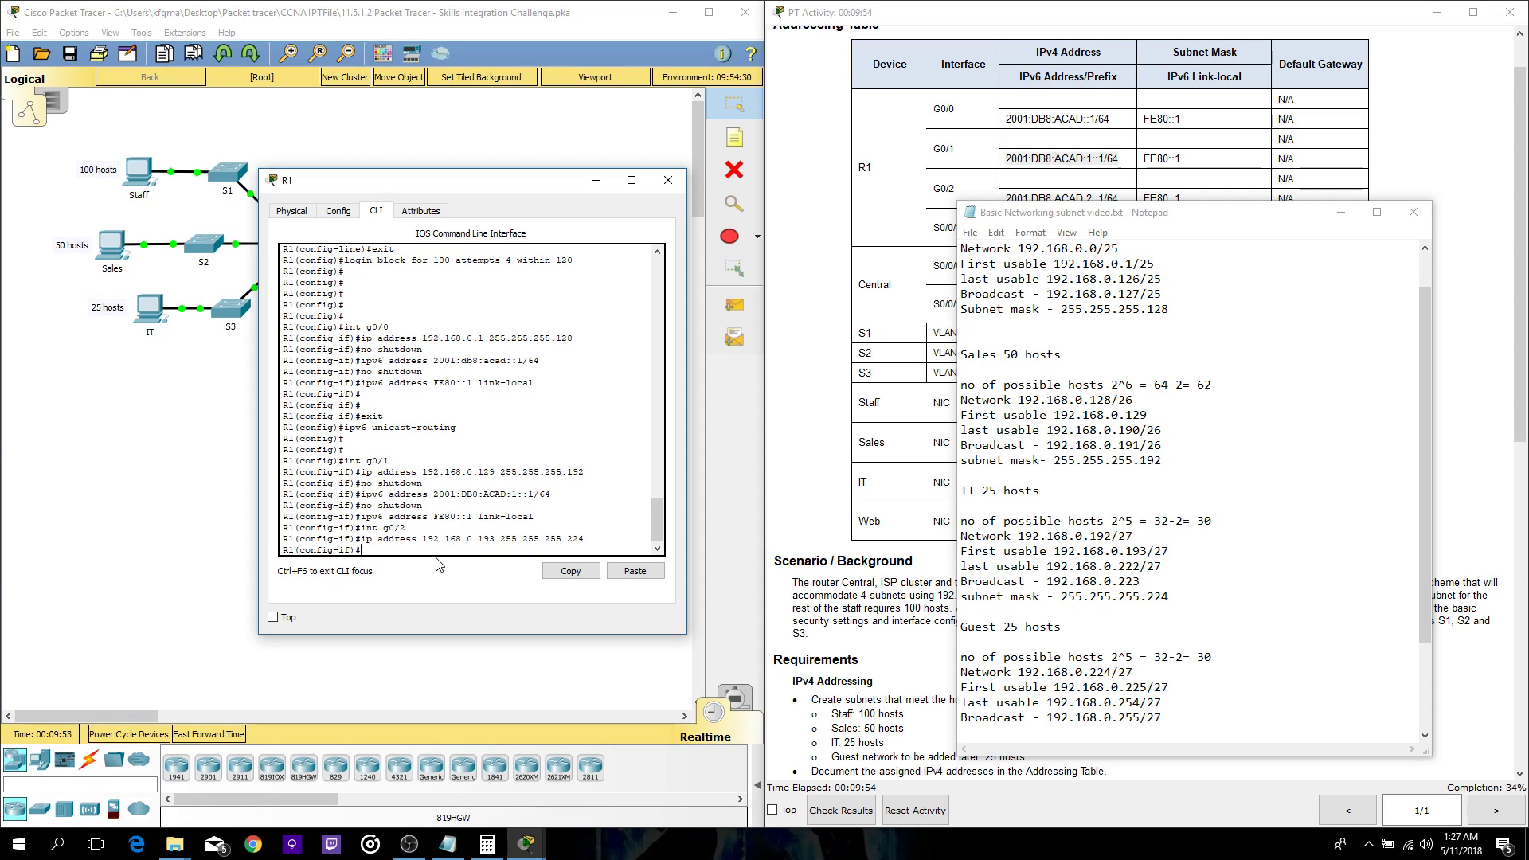
type("no shutdown")
key("Return")
- Assign G0/2 IPv6 address 2001:DB8:ACAD:2::1/64, copied from the addressing table
type("ipv6 address")
left_click_drag(1025, 223, 831, 313)
left_click_drag(1121, 200, 1003, 199)
key("ctrl+c")
left_click(442, 553)
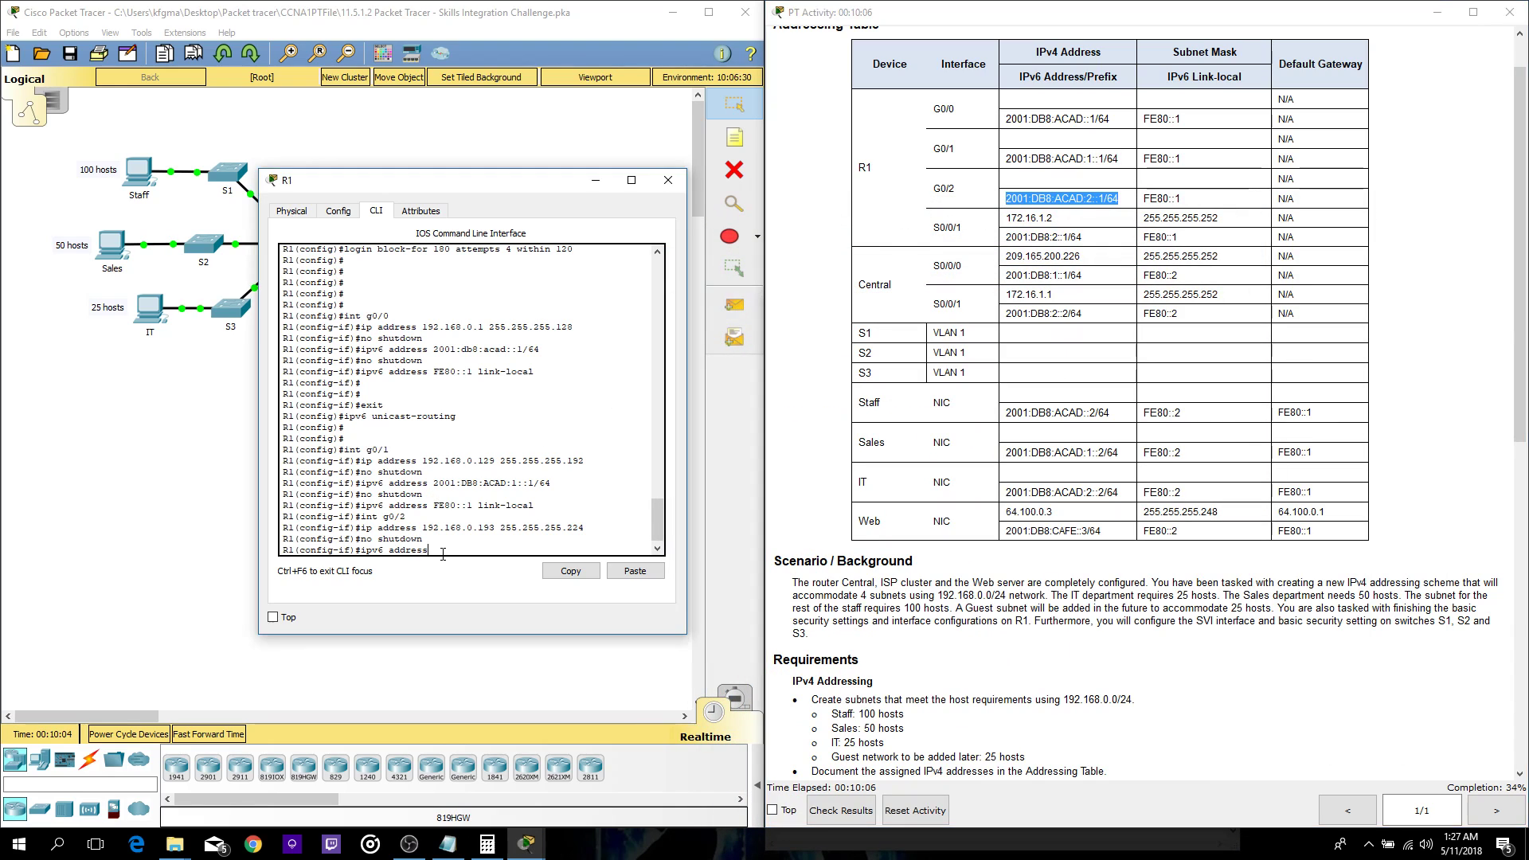
left_click(635, 571)
key("Return")
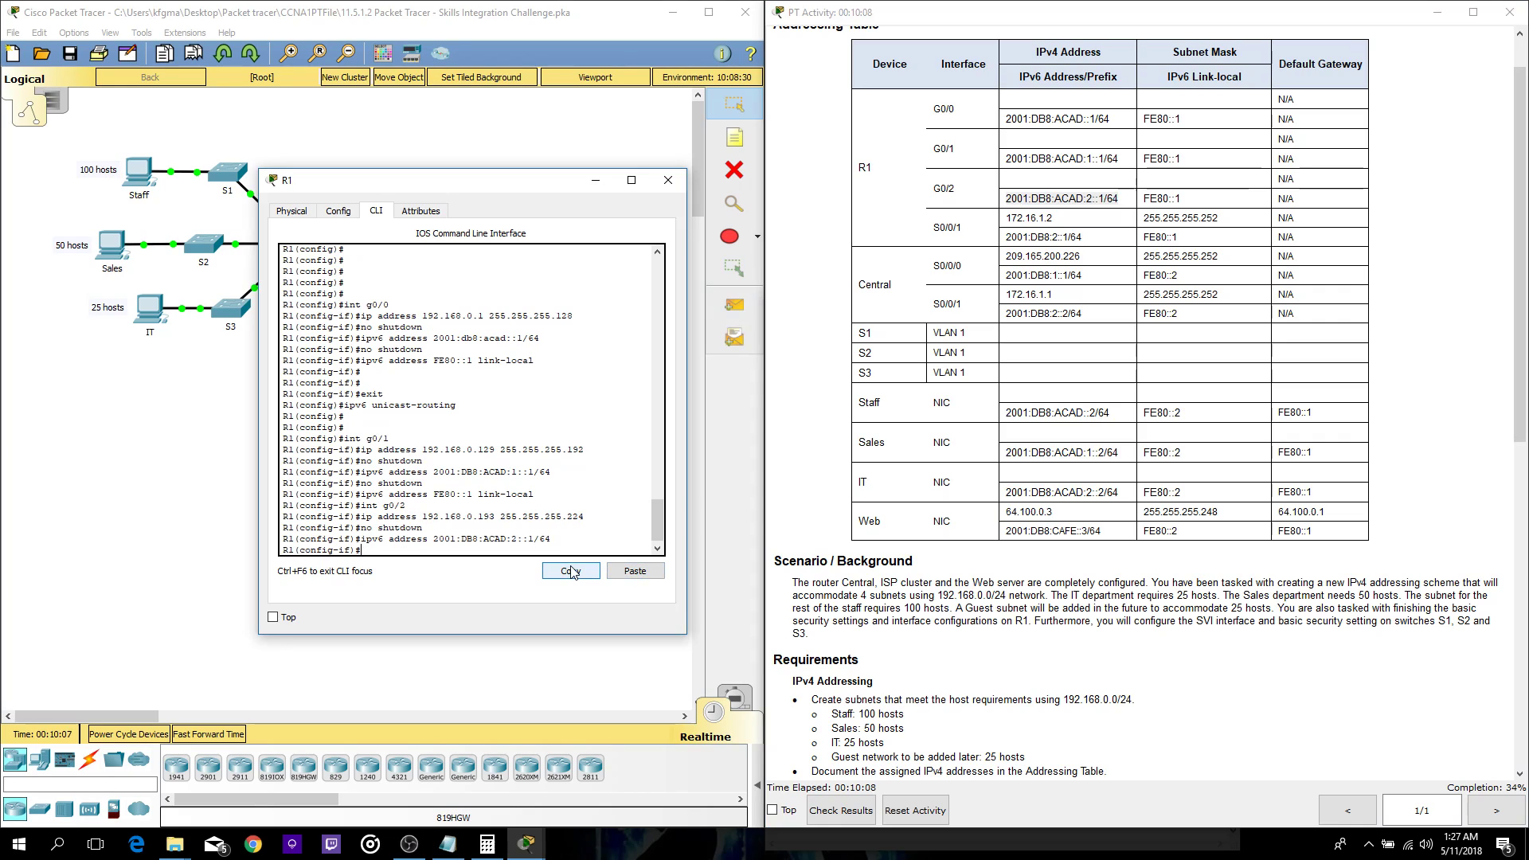
type("ipv6")
key("BackSpace")
key("BackSpace")
key("BackSpace")
key("BackSpace")
type("no shutdown")
key("Return")
- Add link-local address FE80::1 to G0/2 and begin a 'do show run' command
type("ipv6 address")
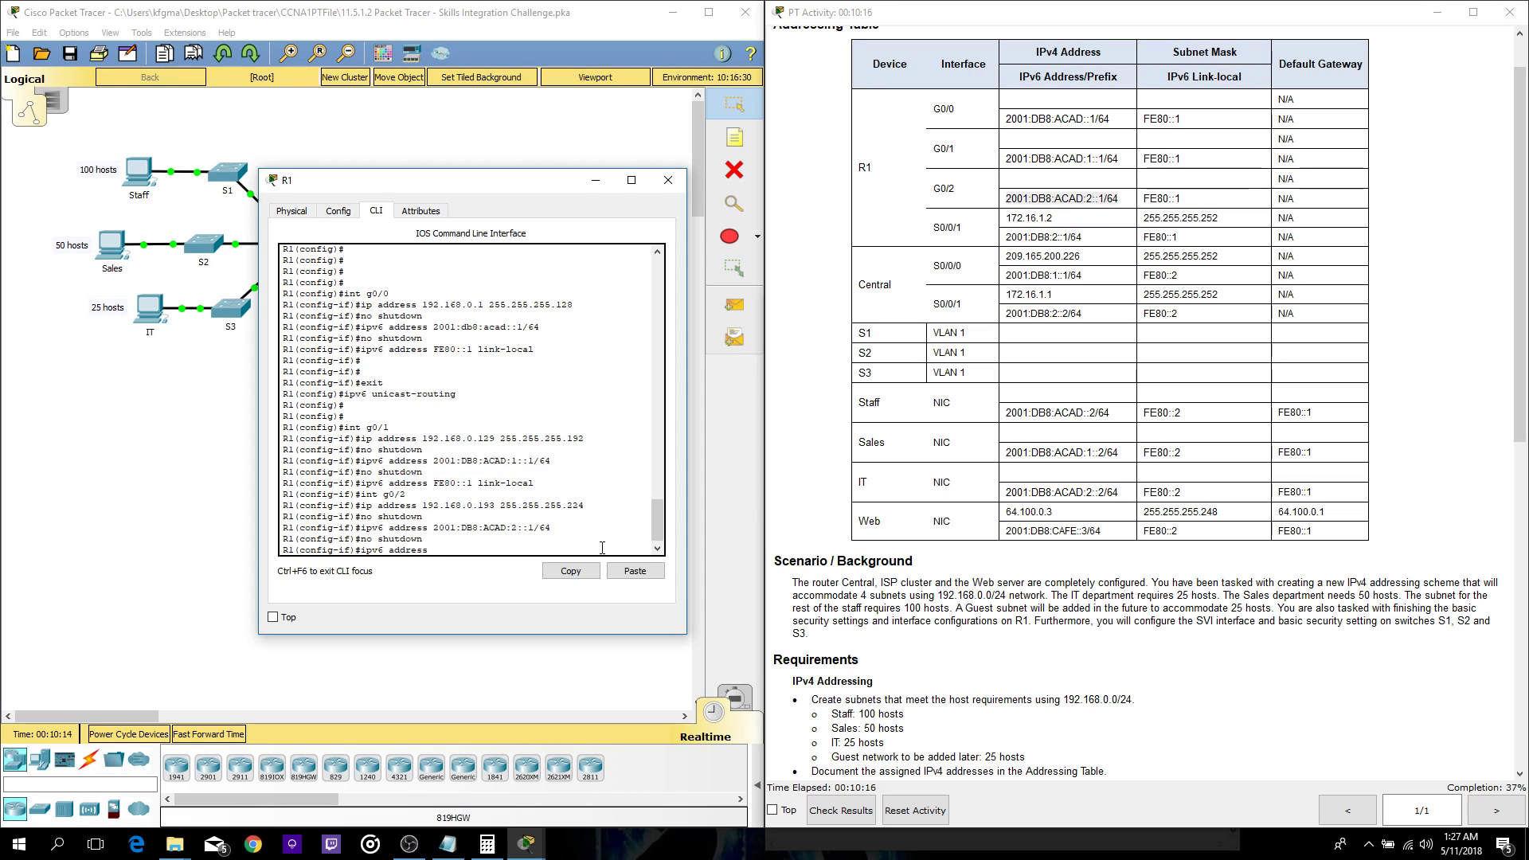
type(" fe80::1 link-local")
key("Return")
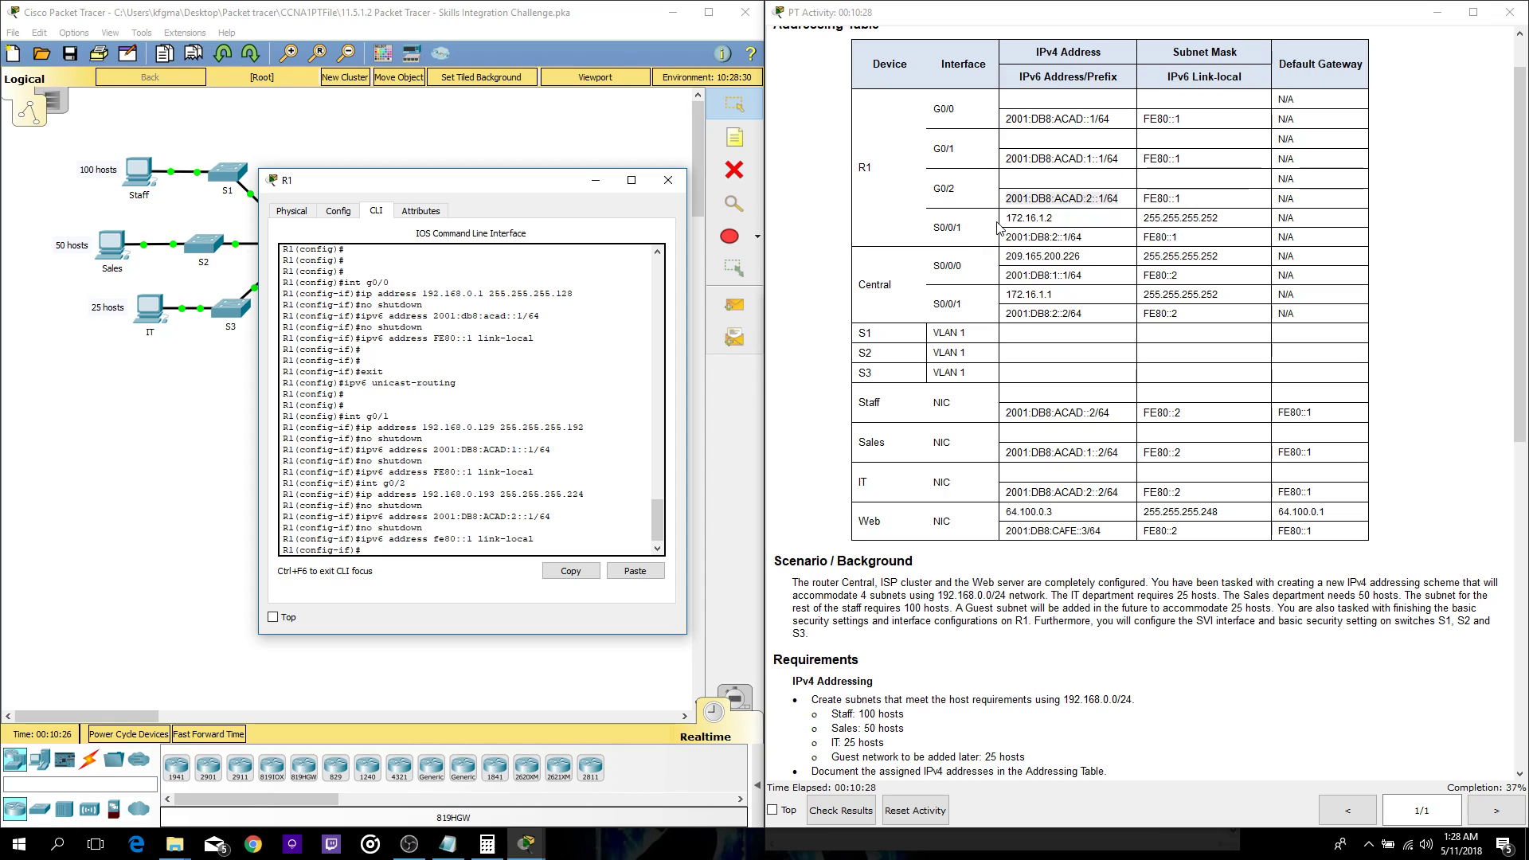
key("Return")
key("Return")
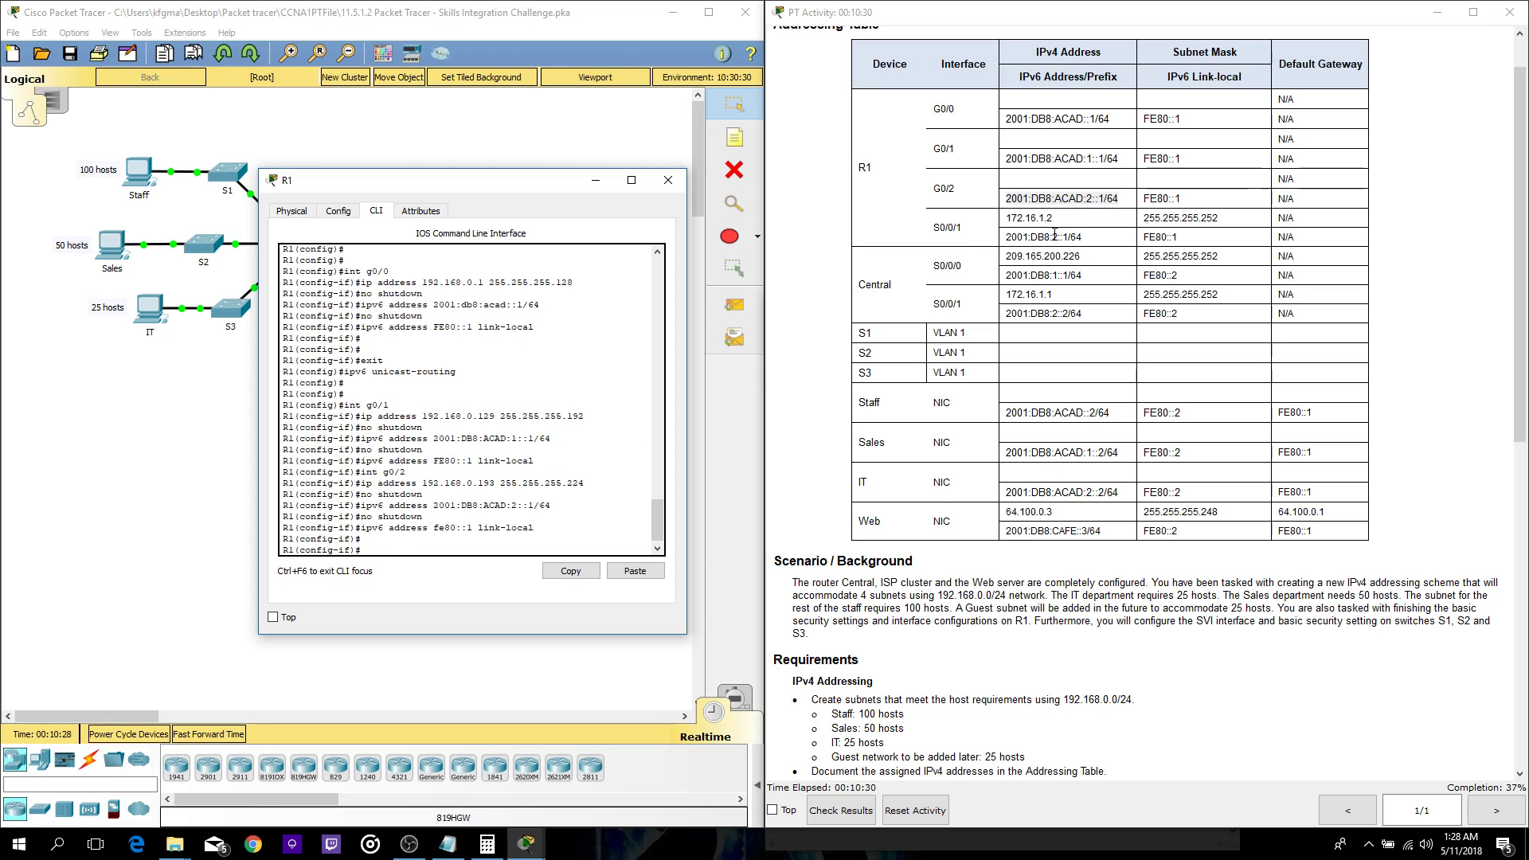
type("do")
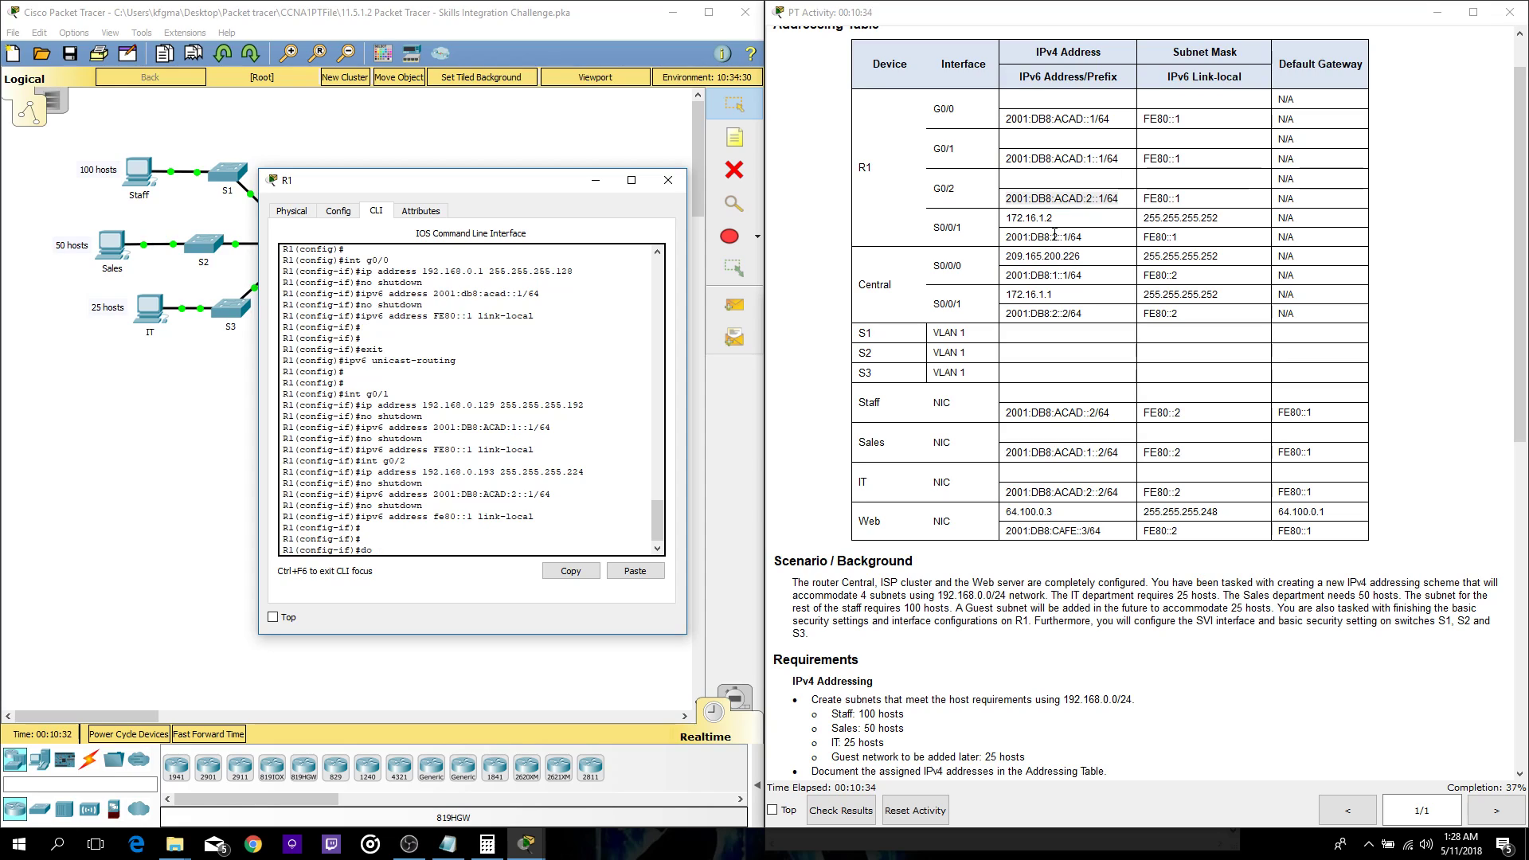
type(" show run")
- Review R1's running configuration, then close R1's window and bring up the subnet notes
key("Return")
key("space")
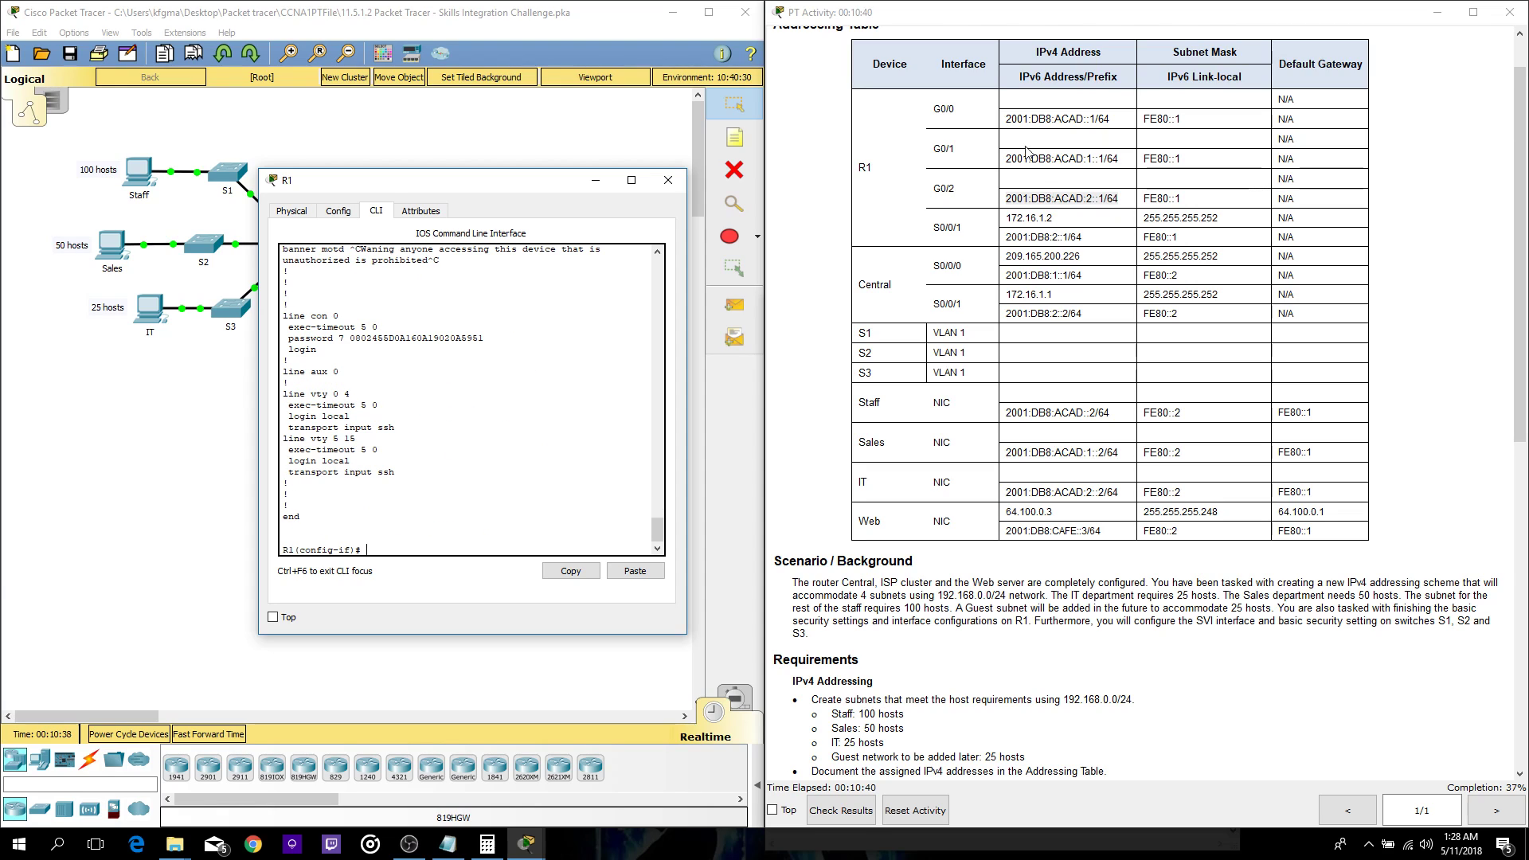
scroll(531, 404, "up", 10)
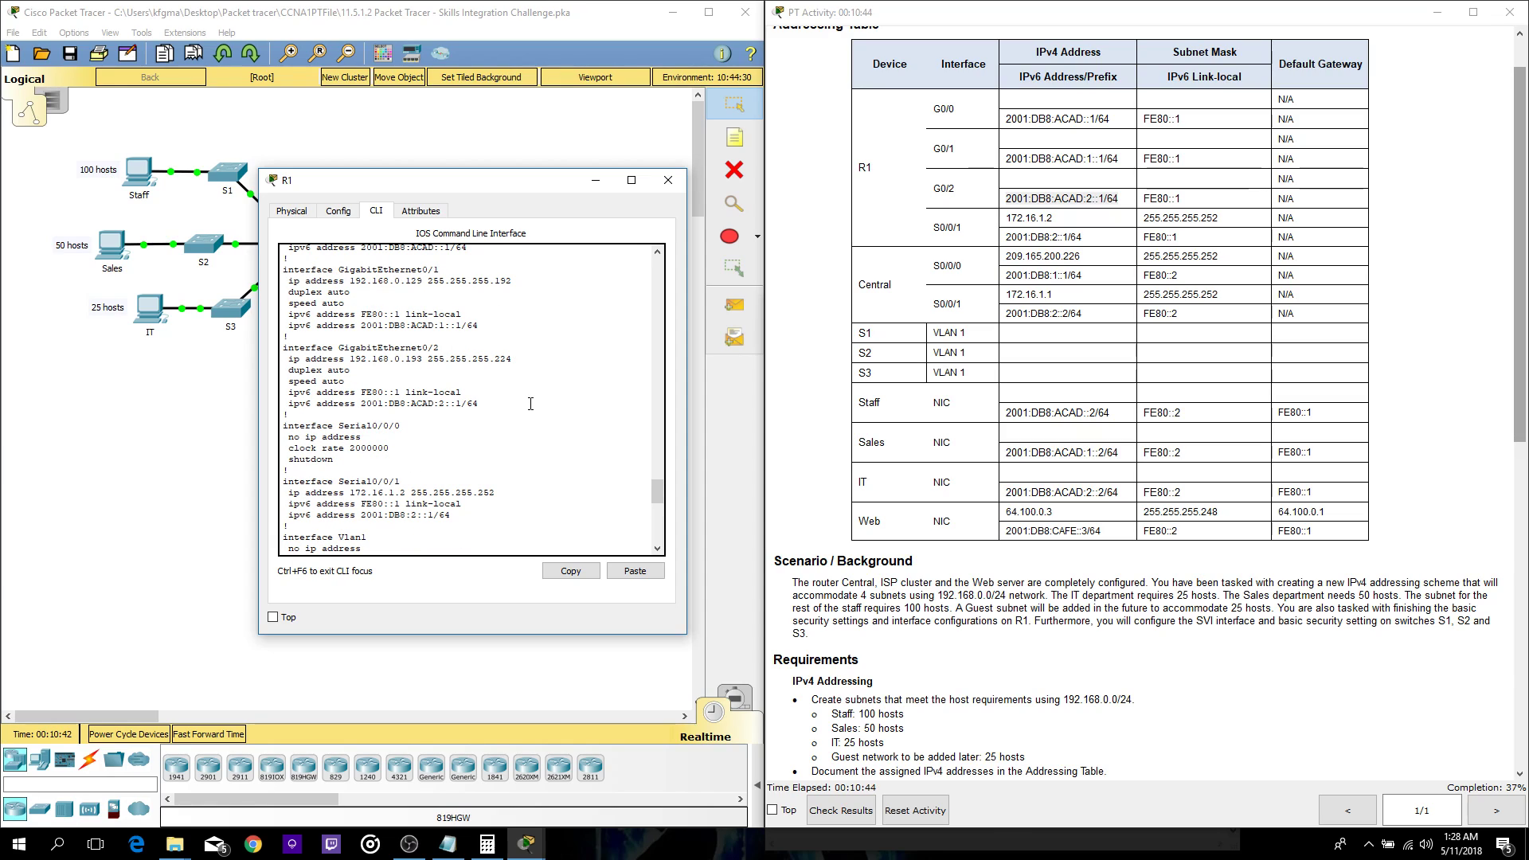
left_click_drag(410, 516, 311, 483)
left_click(477, 446)
left_click(667, 179)
left_click(447, 843)
- Scroll the instructions to the switch section and open switch S1's command line
left_click_drag(905, 316, 1180, 244)
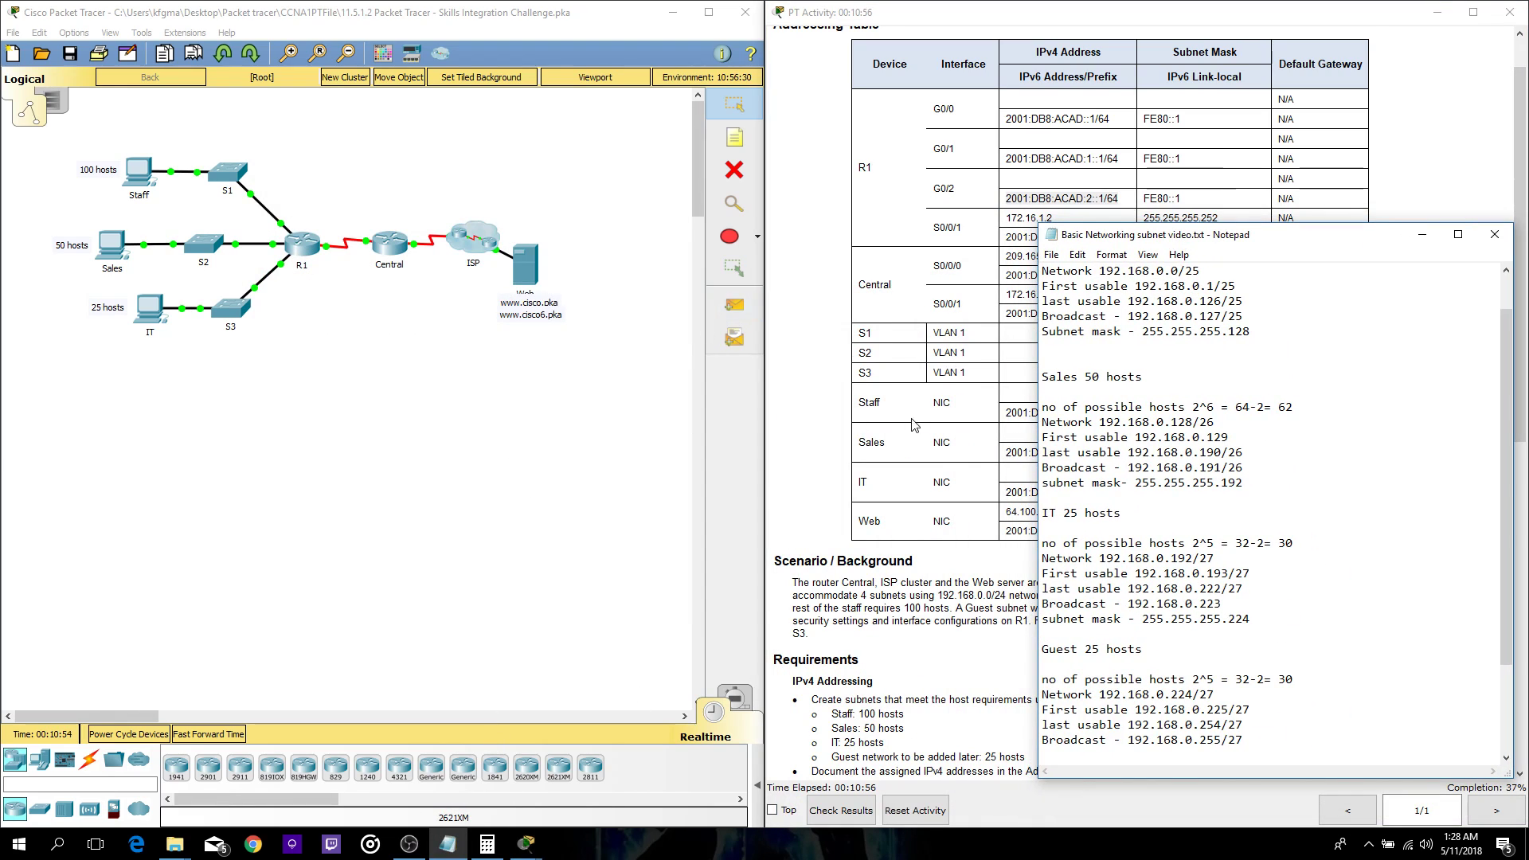
scroll(905, 427, "down", 5)
scroll(904, 428, "down", 4)
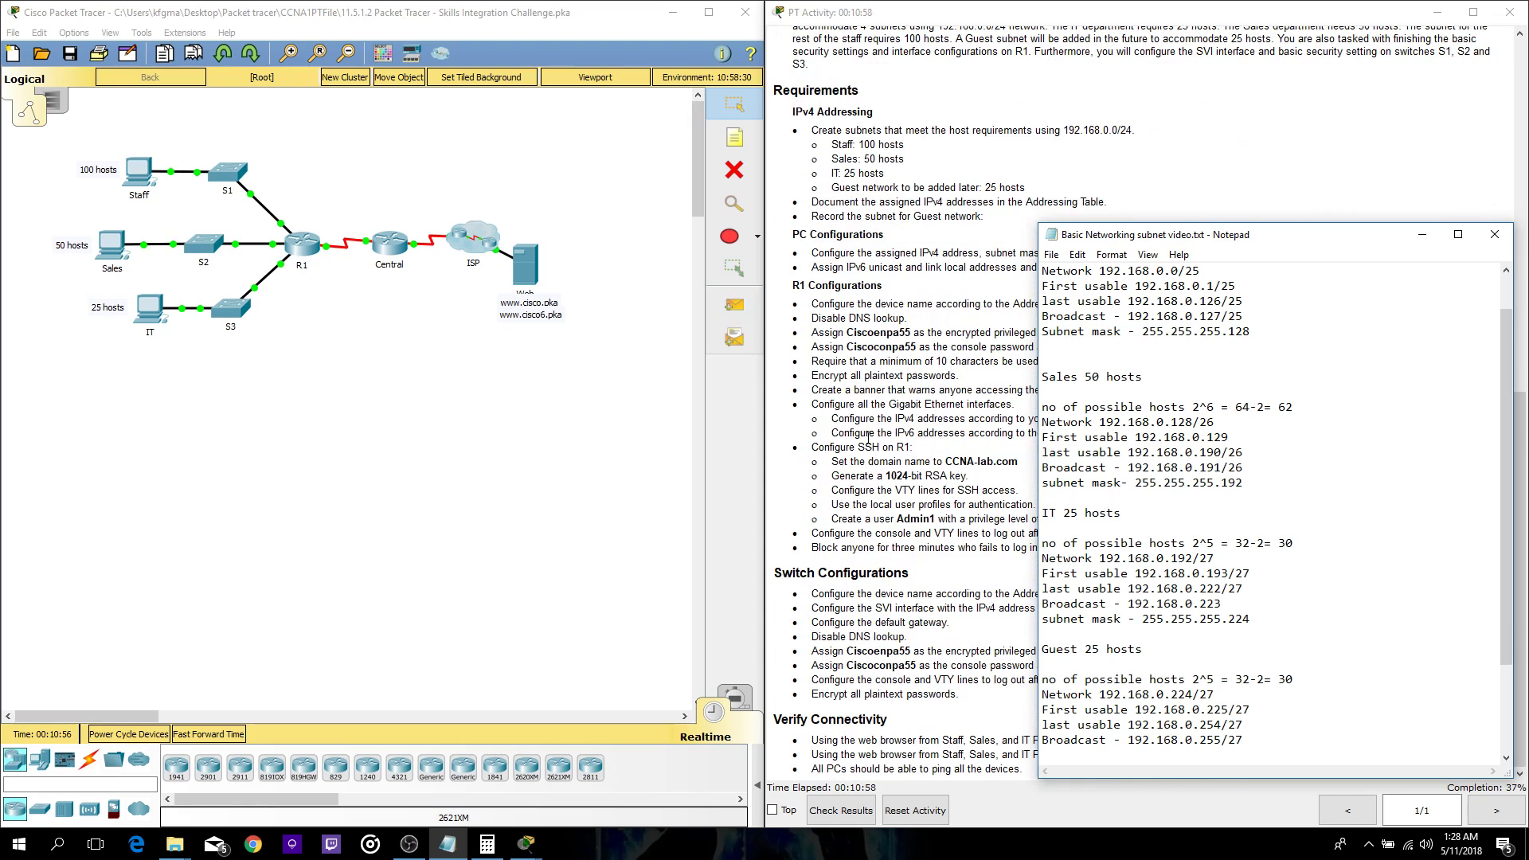
left_click_drag(1208, 248, 324, 233)
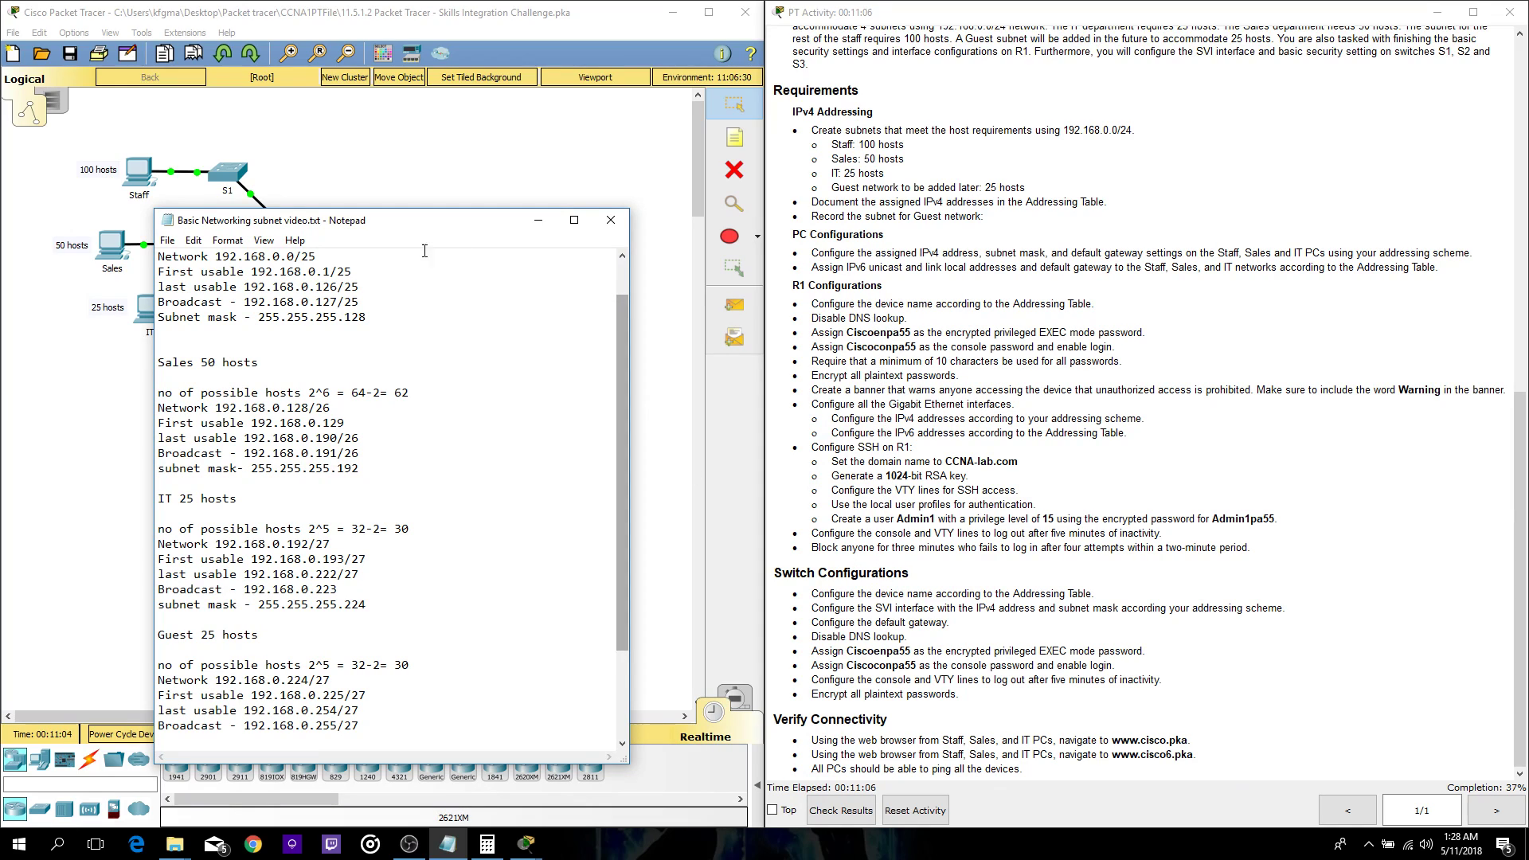
left_click_drag(458, 229, 598, 193)
left_click(231, 179)
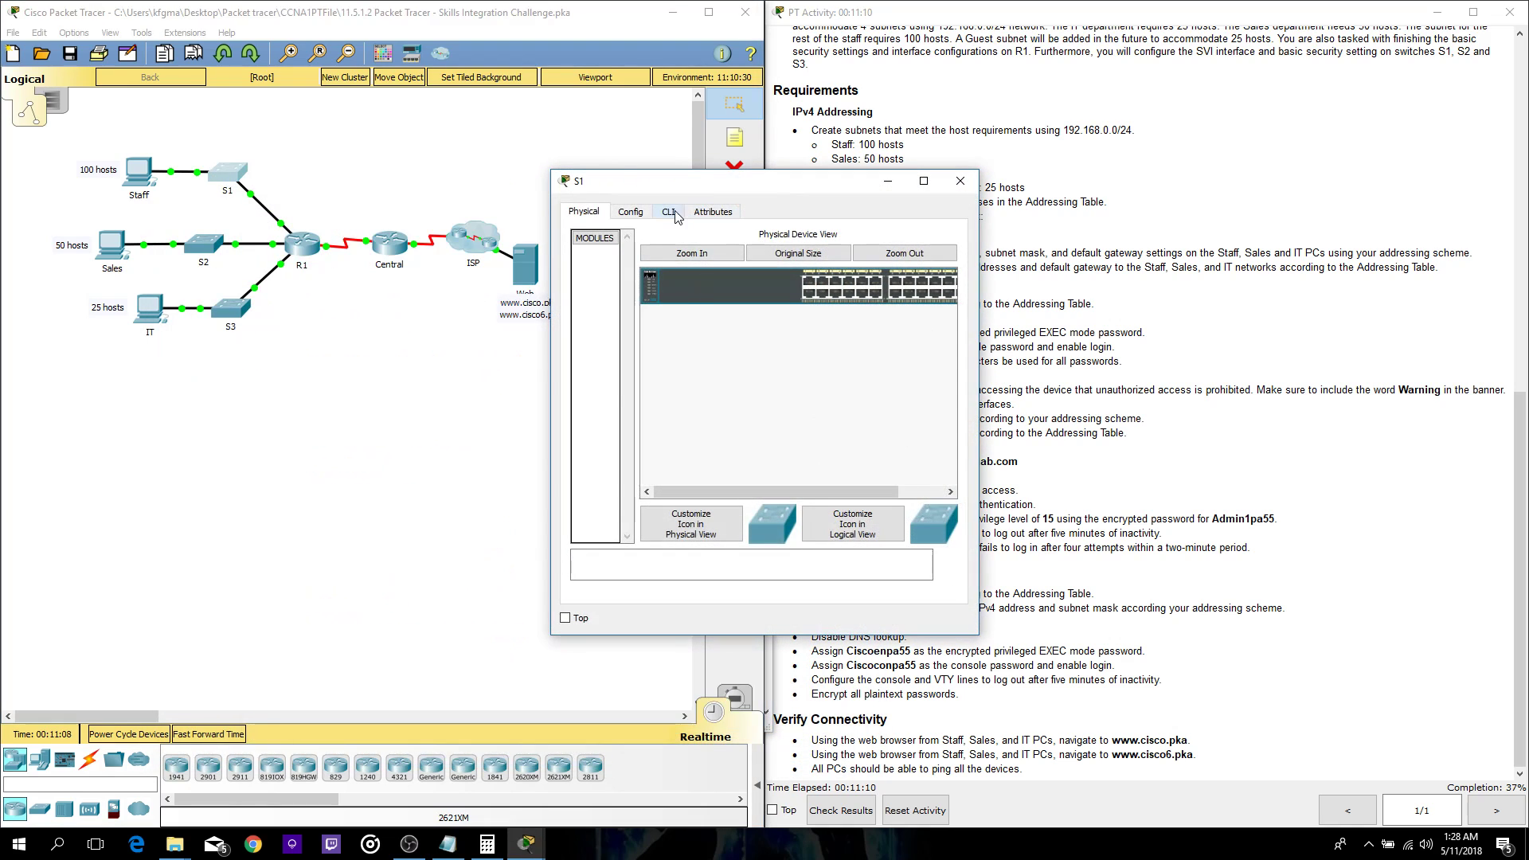
left_click(669, 212)
left_click_drag(701, 189, 374, 178)
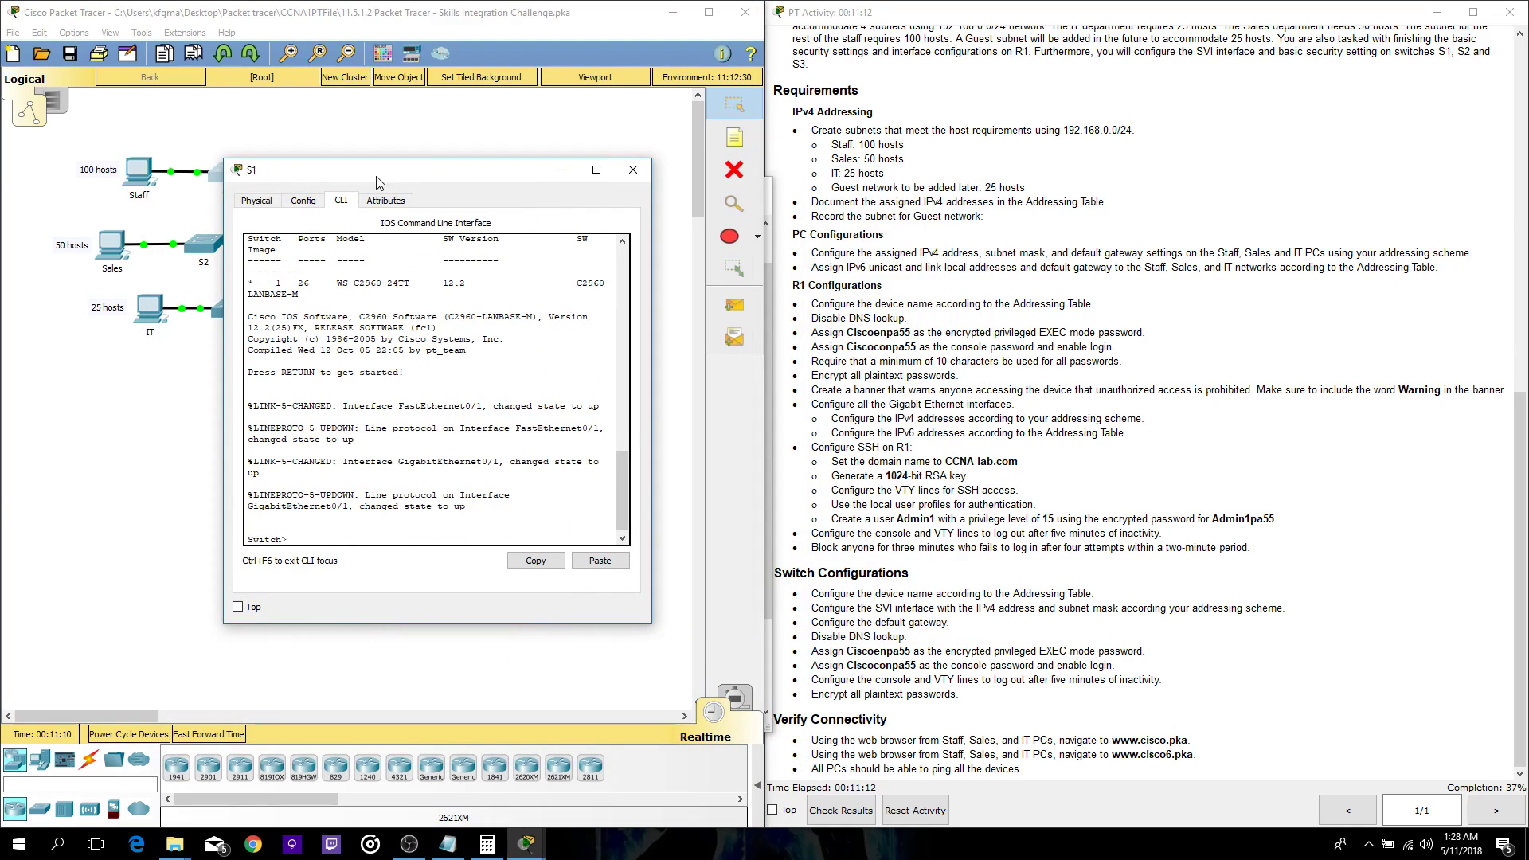
- Launch a new Notepad document and minimize S1's window to reveal it
left_click(56, 845)
type("note")
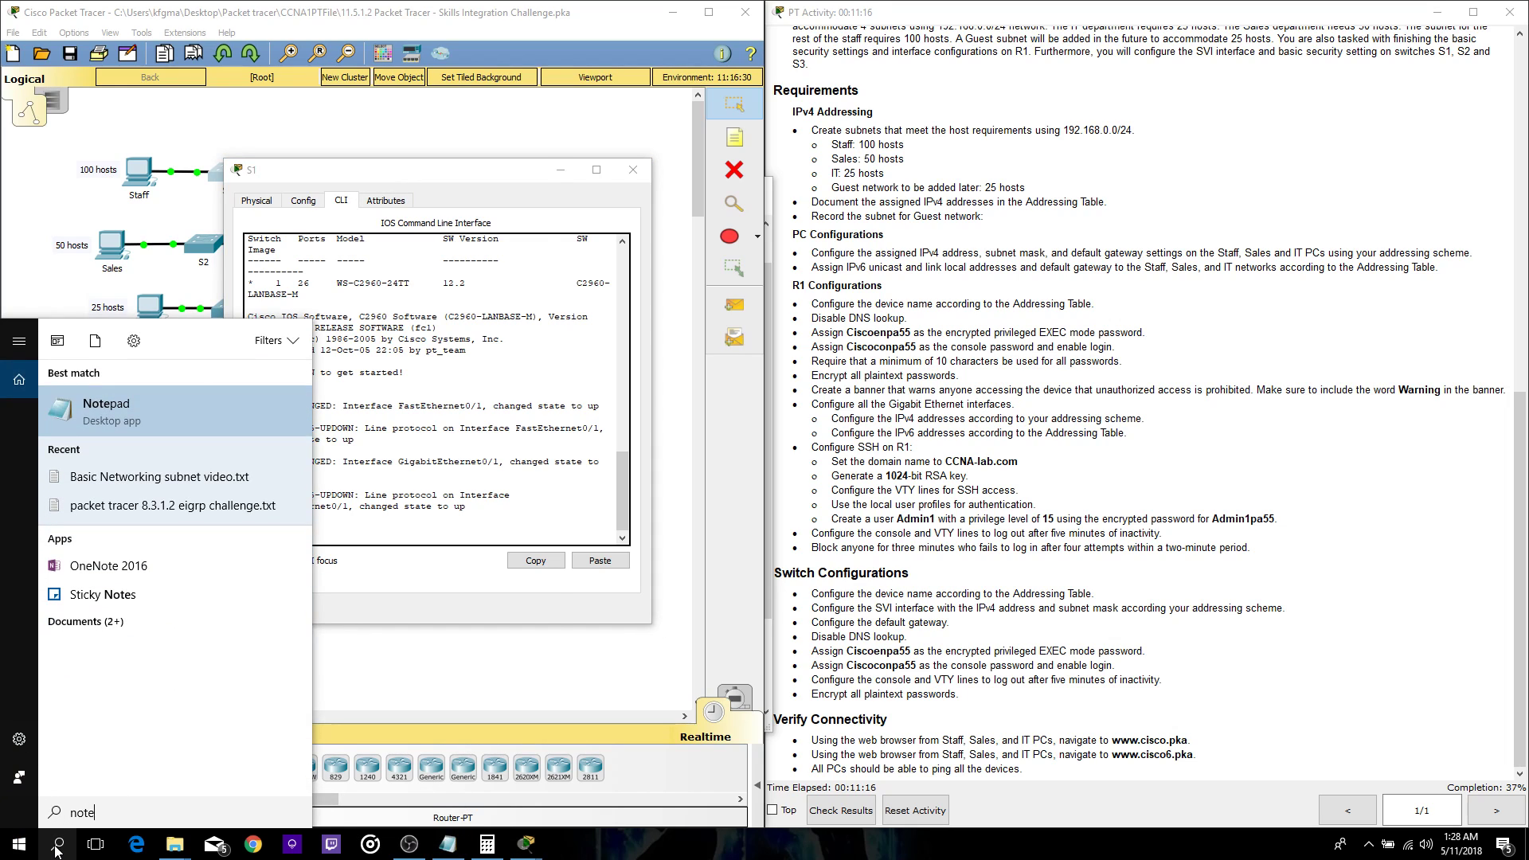
key("Return")
left_click(548, 172)
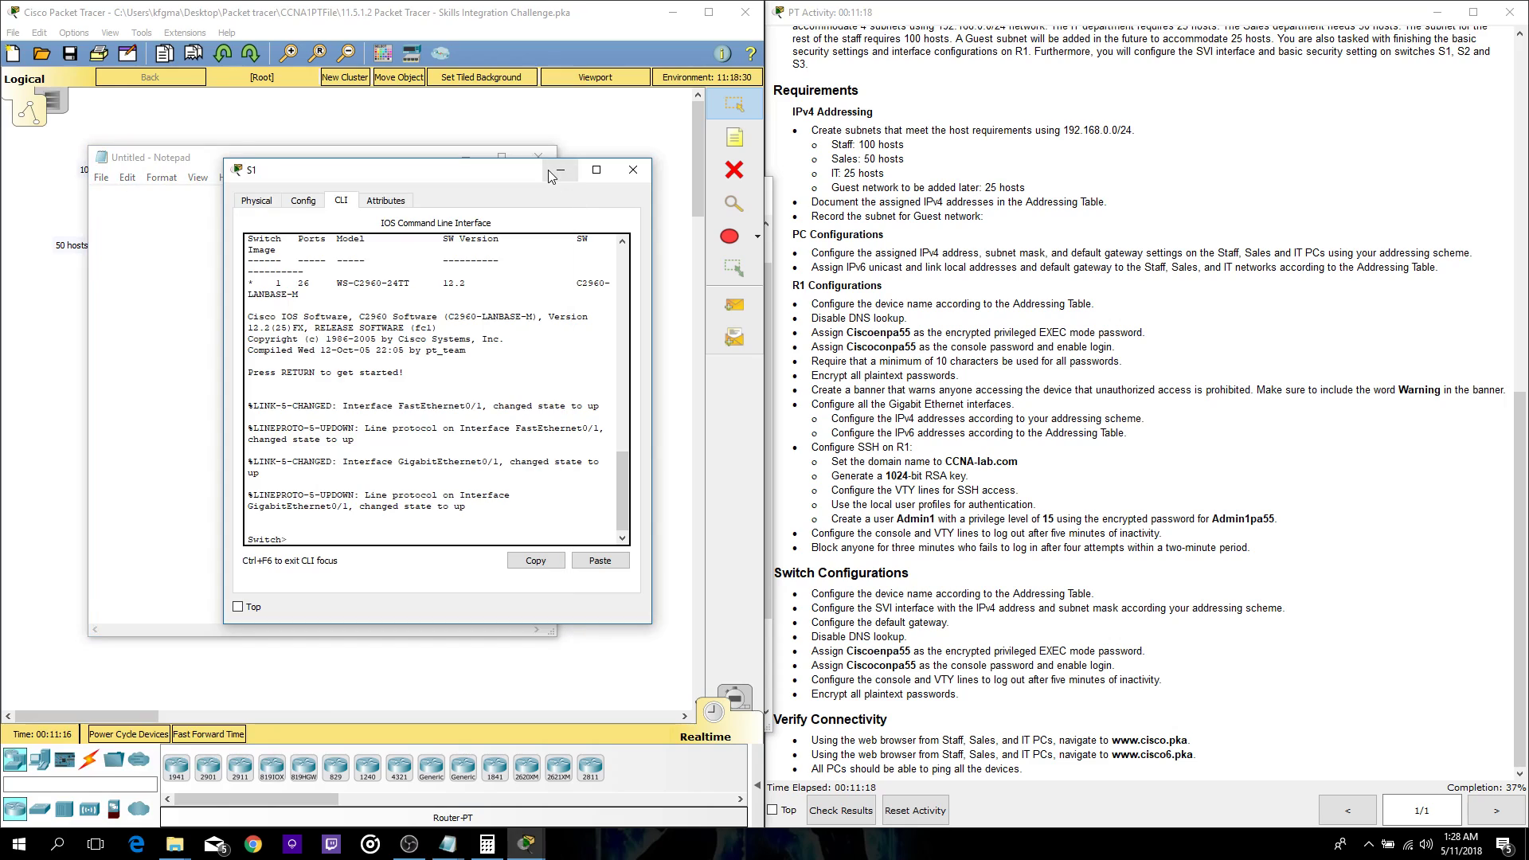
left_click(550, 171)
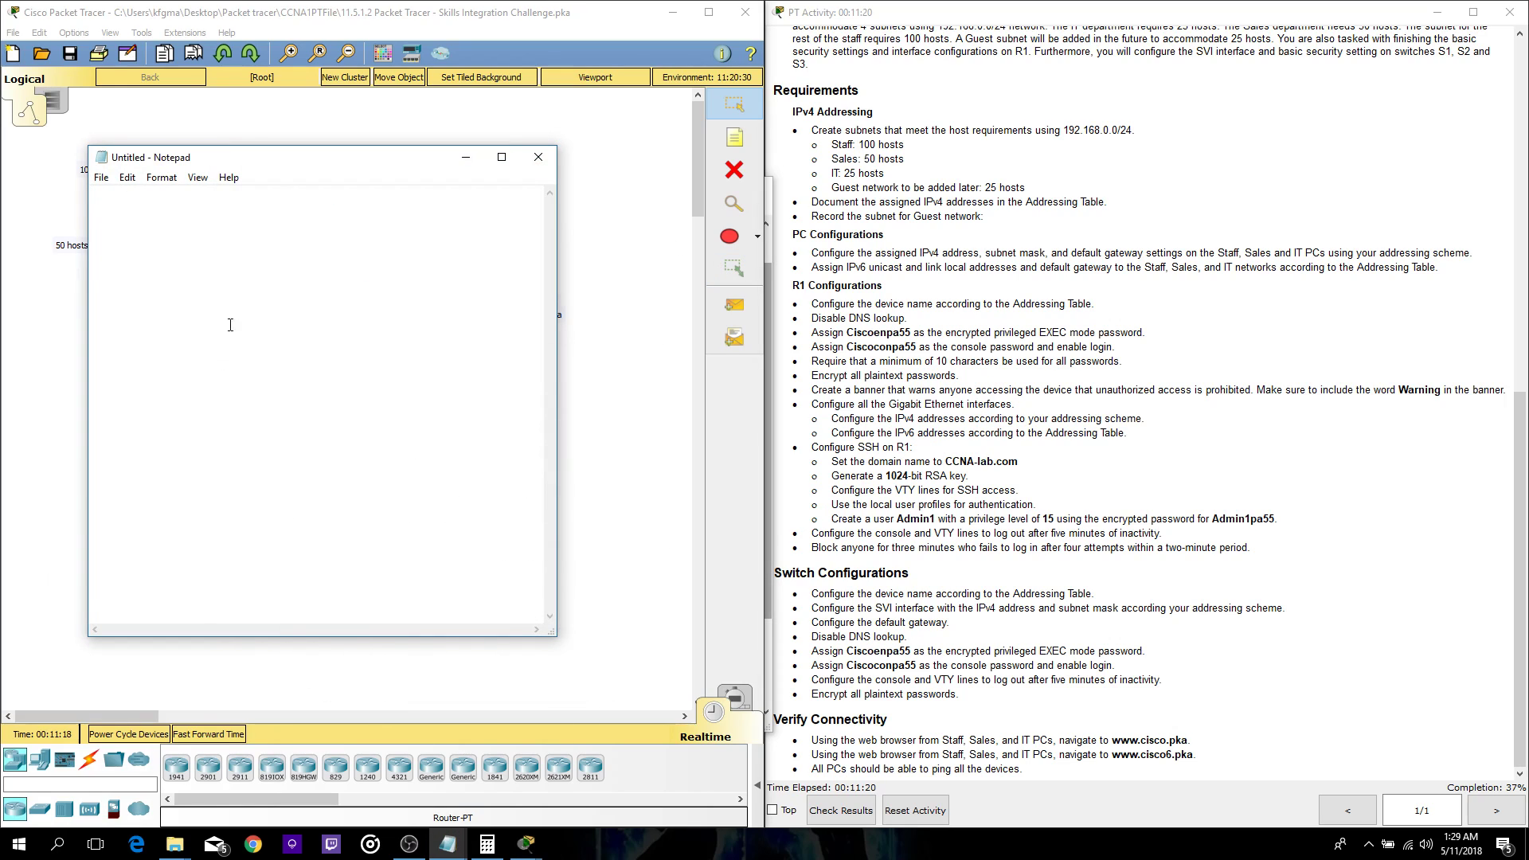
- Write the opening script lines: enable, config t and hostname S1
type("enable")
key("Return")
type("config t")
key("Return")
type("hostname s")
key("BackSpace")
type("S1")
- Add no ip domain-lookup, an enable secret with the privileged password, and line con 0
type("no ip")
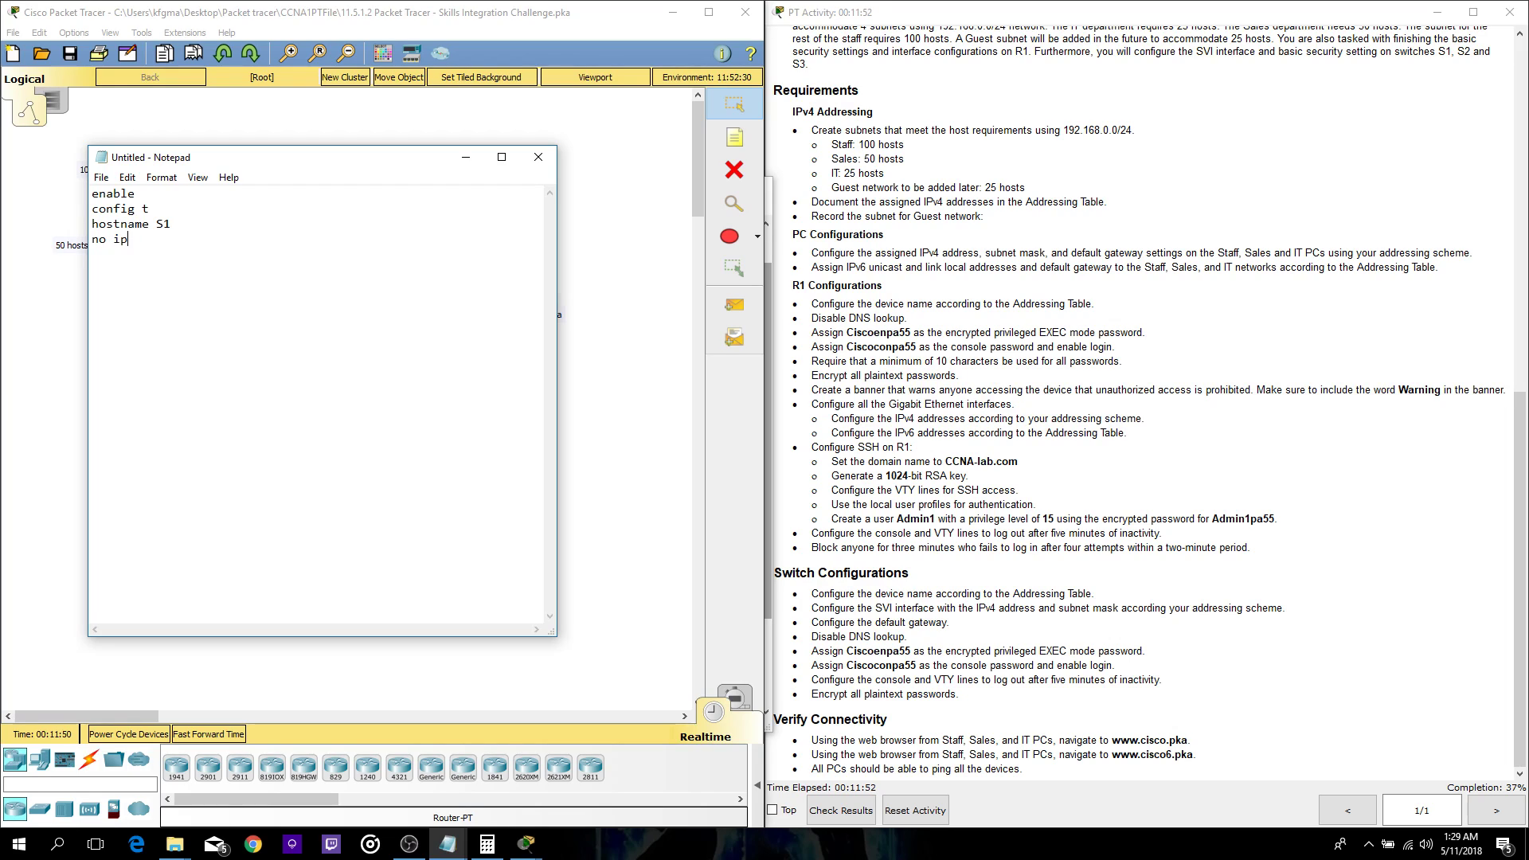
type(" domain-lookup")
key("Return")
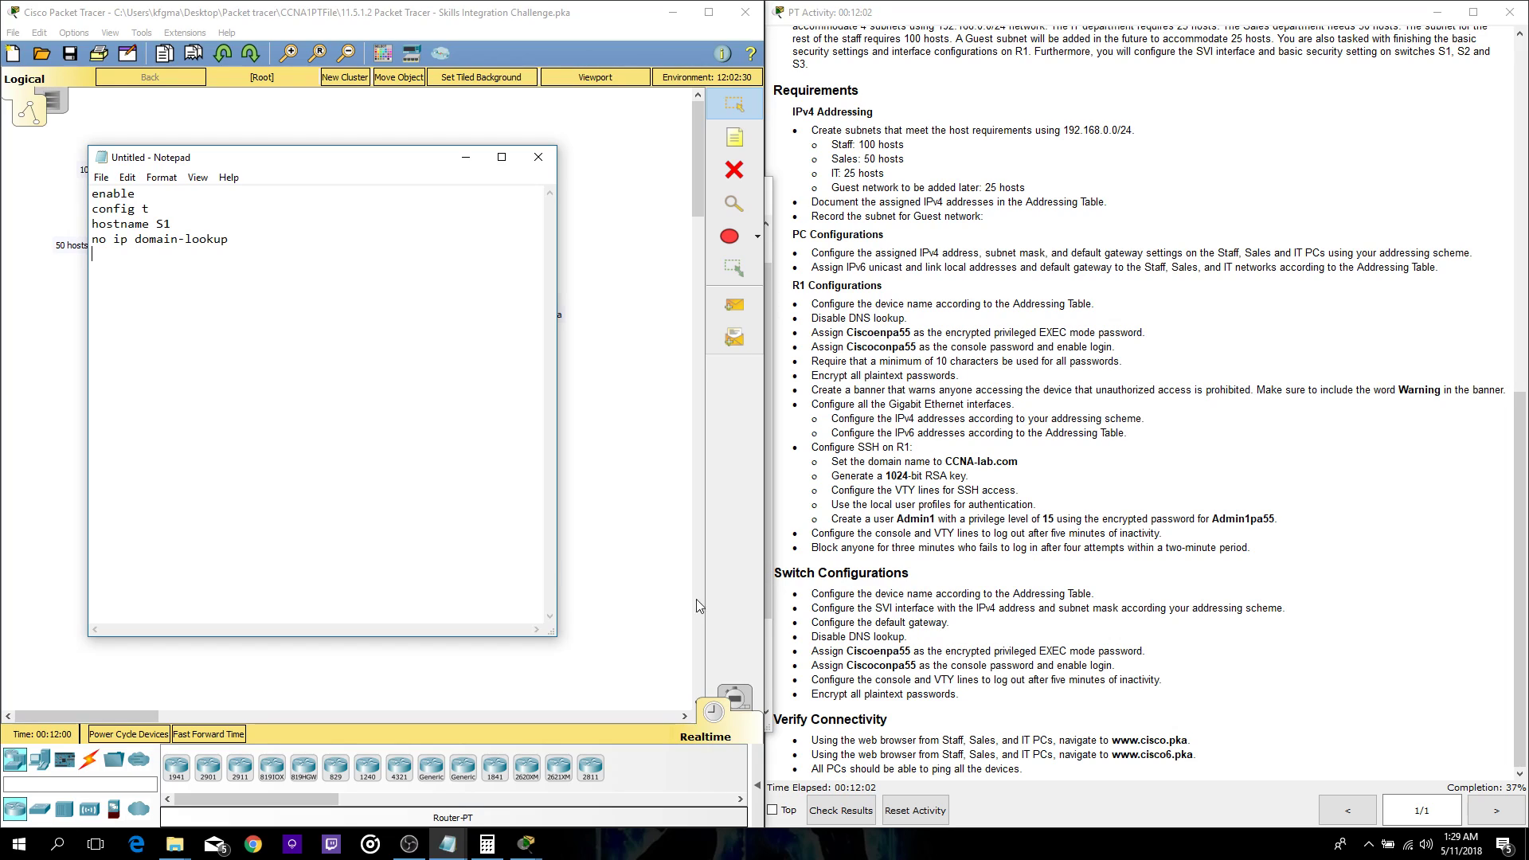
type("enable secret Ciscoenpa55")
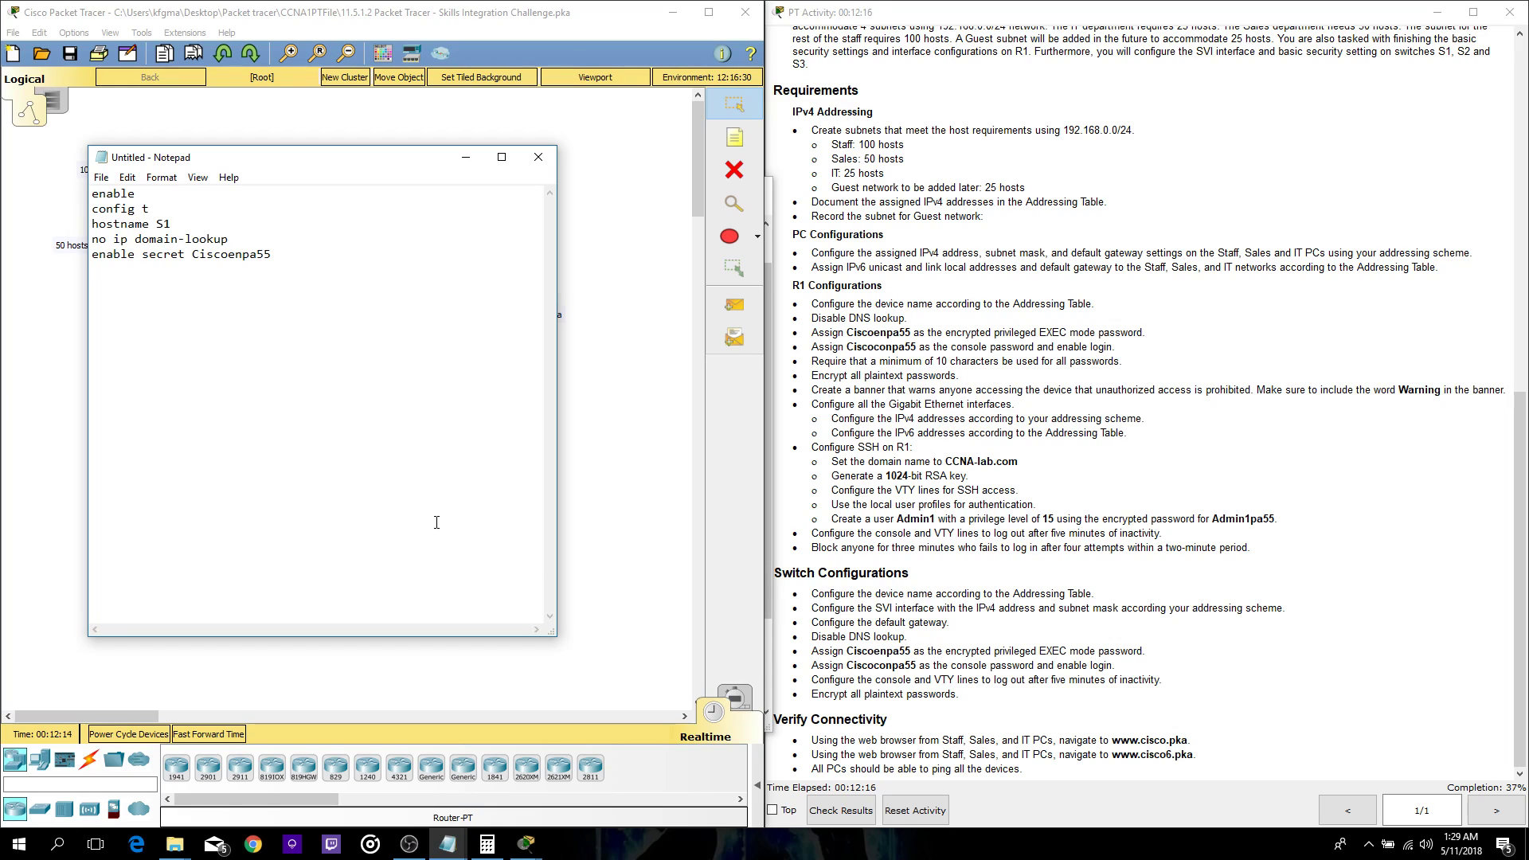
type("line con 0")
- Add the console password, login and exec-timeout 5 0 to the script
key("Return")
type("password Ciscoonpa")
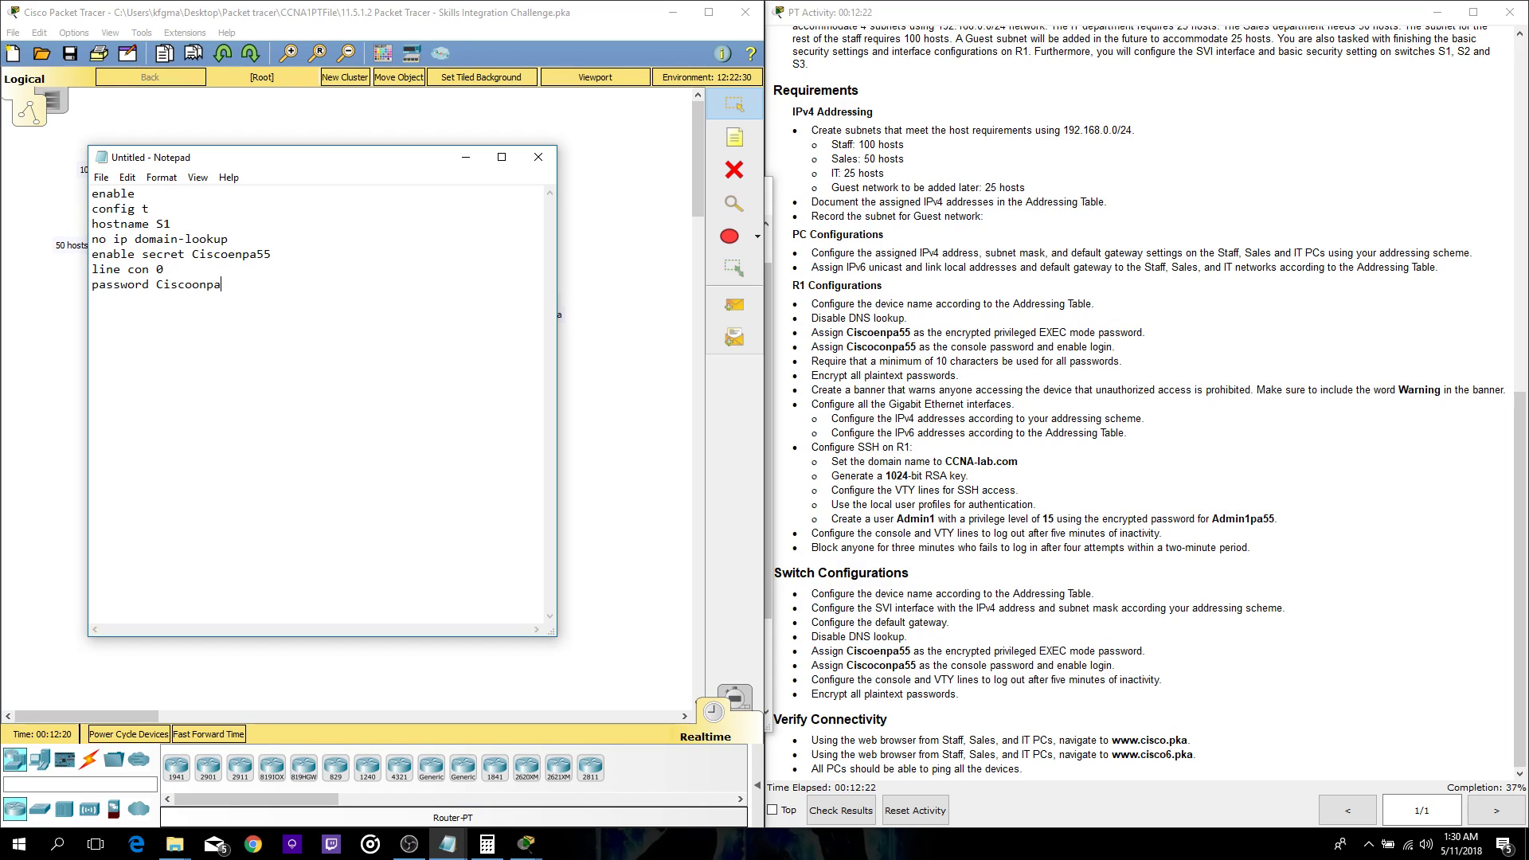
type("55")
key("Return")
type("login")
type("exect")
key("BackSpace")
type("-timeout 5 0")
- Add line vty 0 15 with exec-timeout 5 0, plus service password-encryption
key("Return")
type("lin")
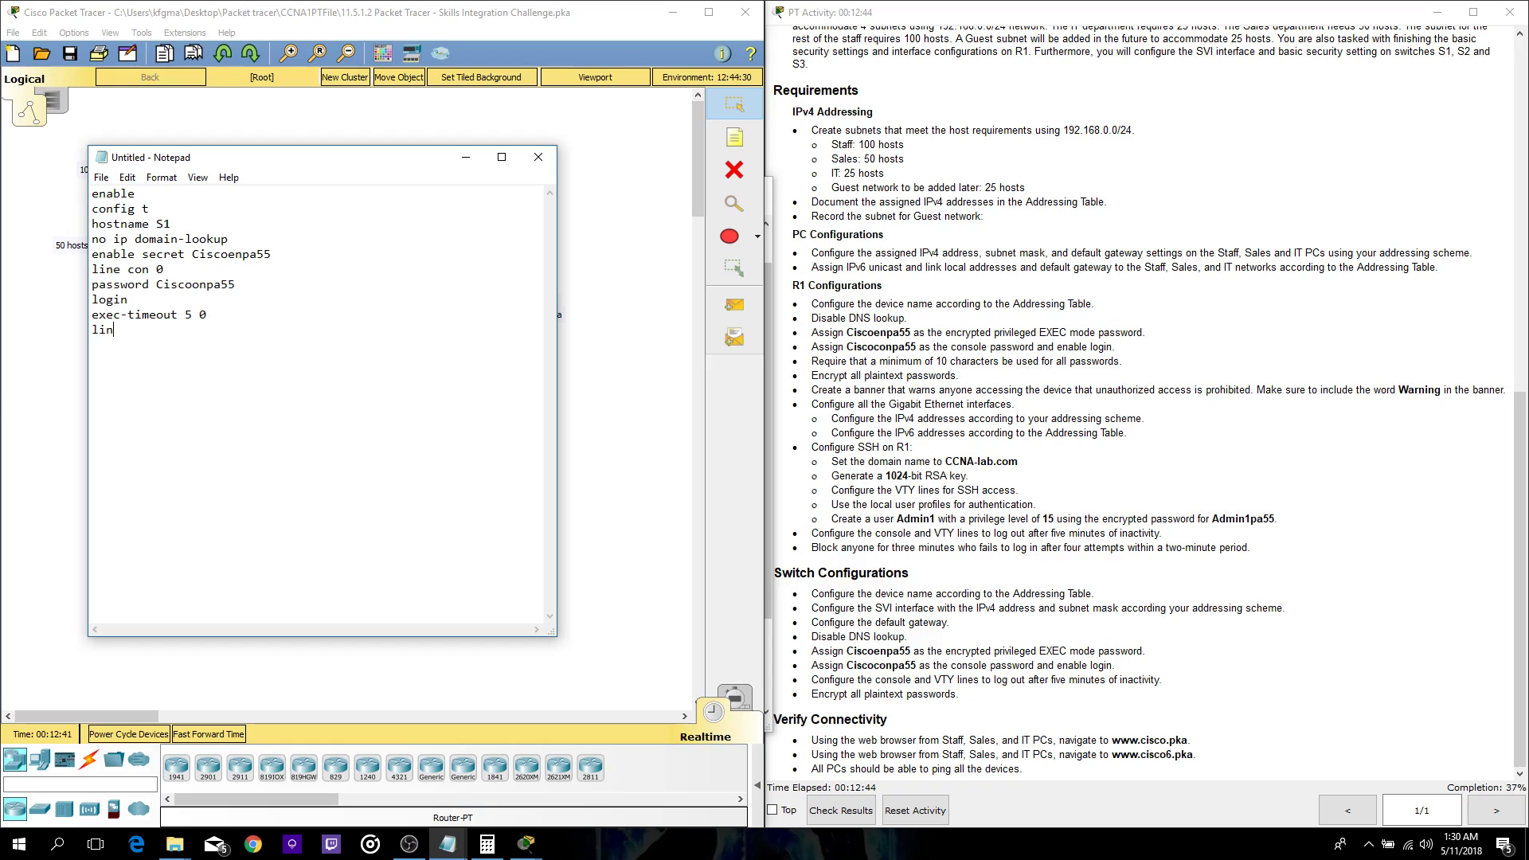
type("e vty 0 15")
key("Return")
type("exec-timt")
type("out")
type(" 5 0 ")
type("service")
type("-passwor")
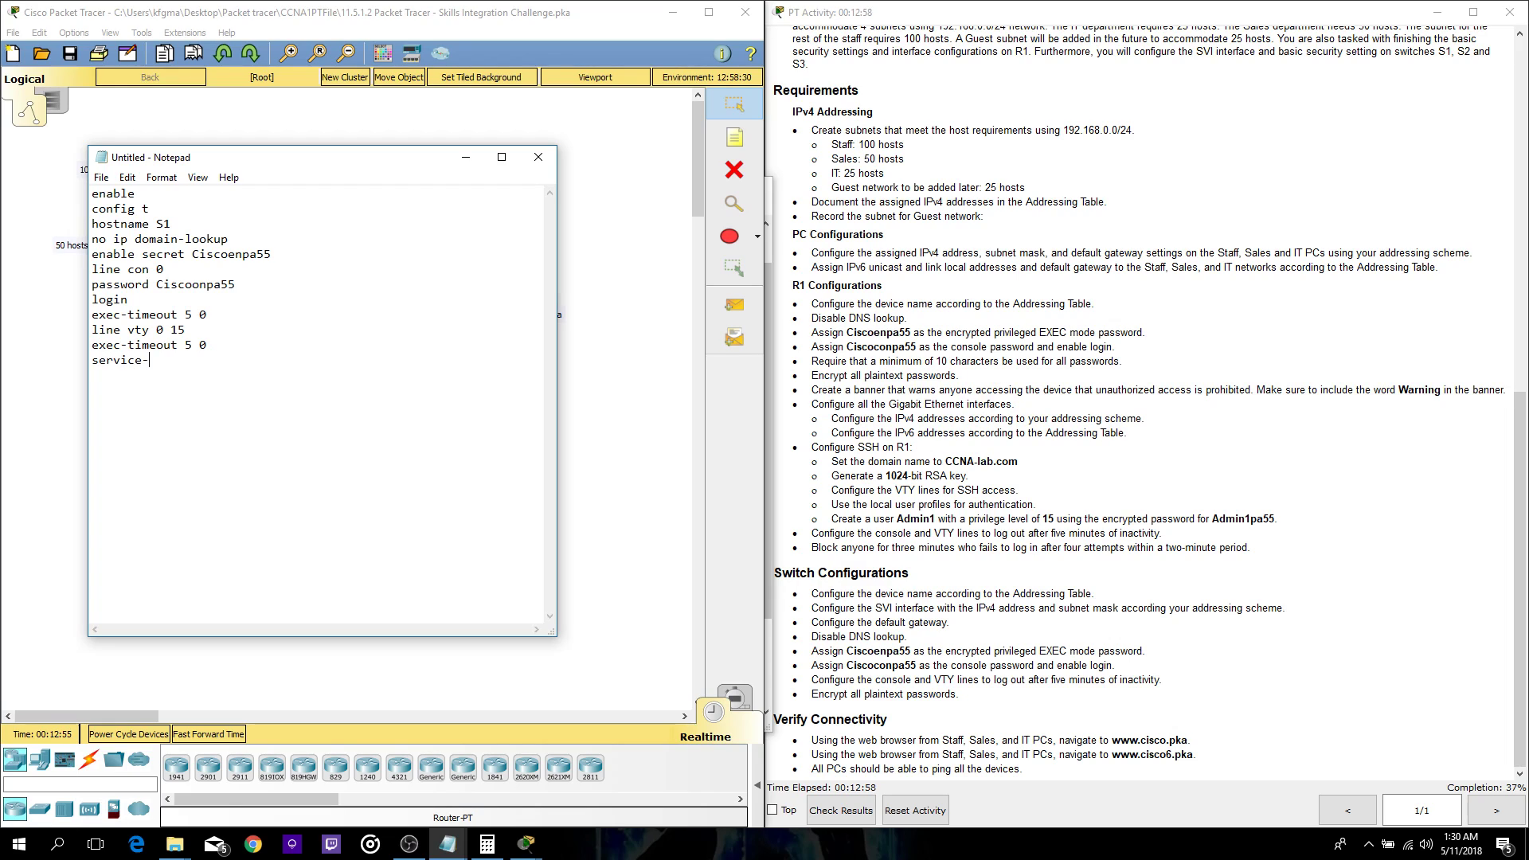
key("BackSpace")
key("BackSpace")
key("BackSpace")
key("BackSpace")
key("BackSpace")
key("BackSpace")
key("BackSpace")
key("BackSpace")
type("password-encryption")
- Place the subnet notes right and S1's CLI window left, then return to the script draft
left_click(526, 842)
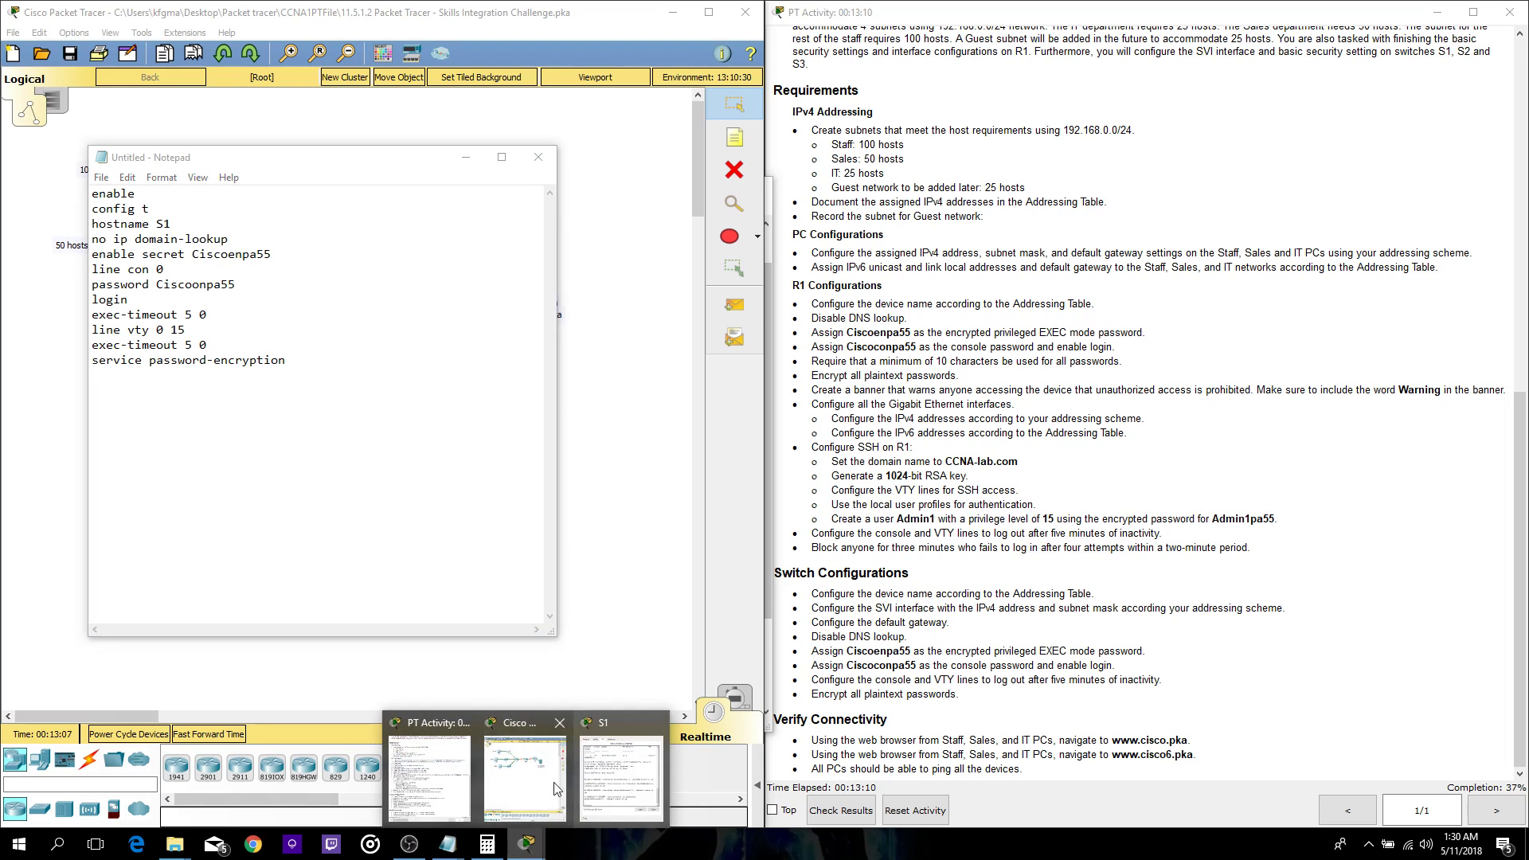
left_click(524, 777)
mouse_move(446, 848)
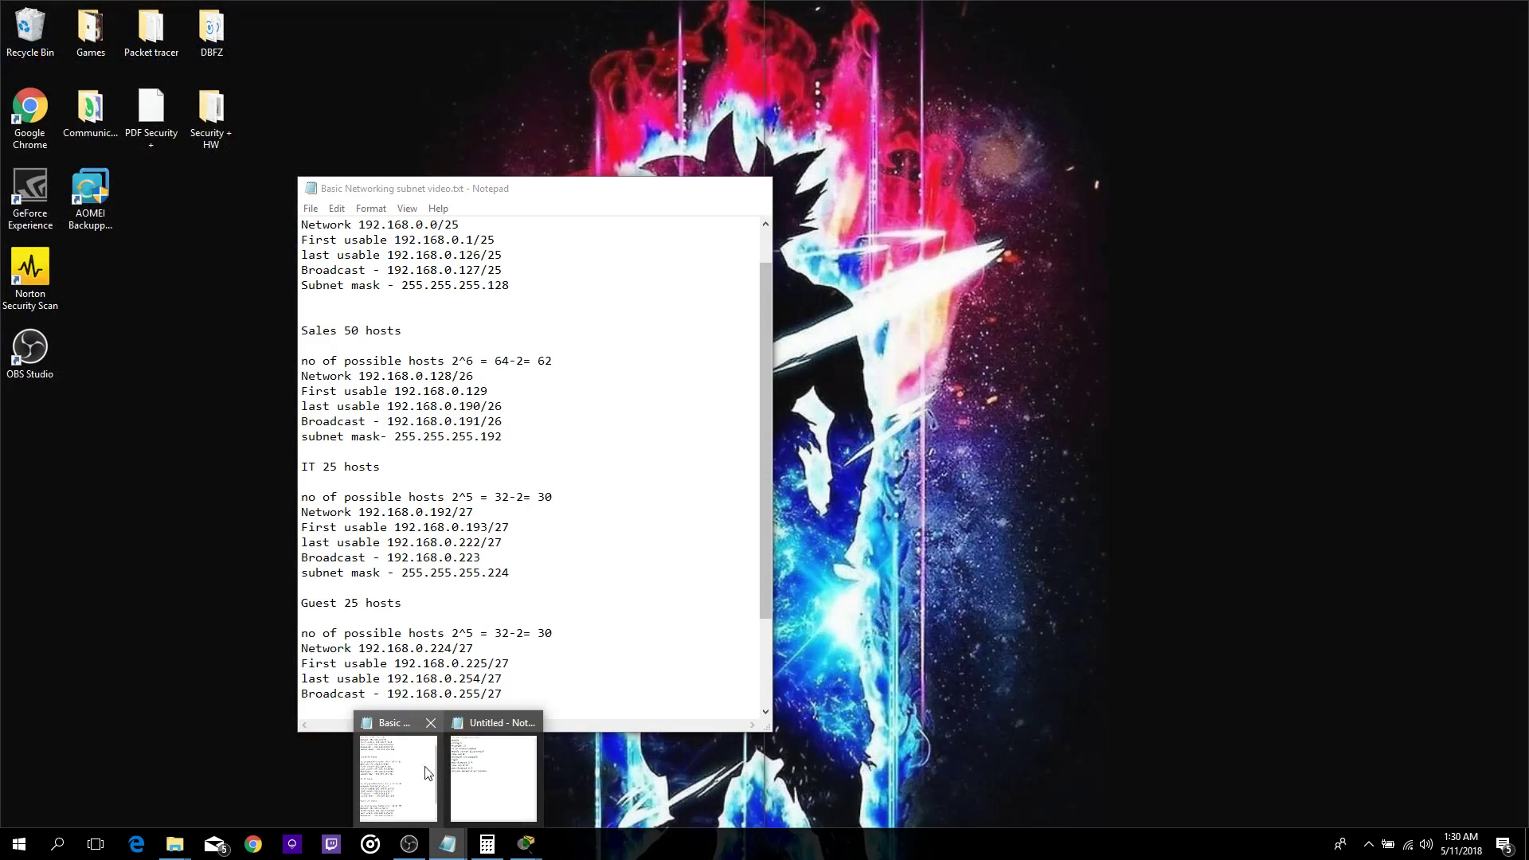
left_click(438, 767)
left_click_drag(515, 207, 1084, 183)
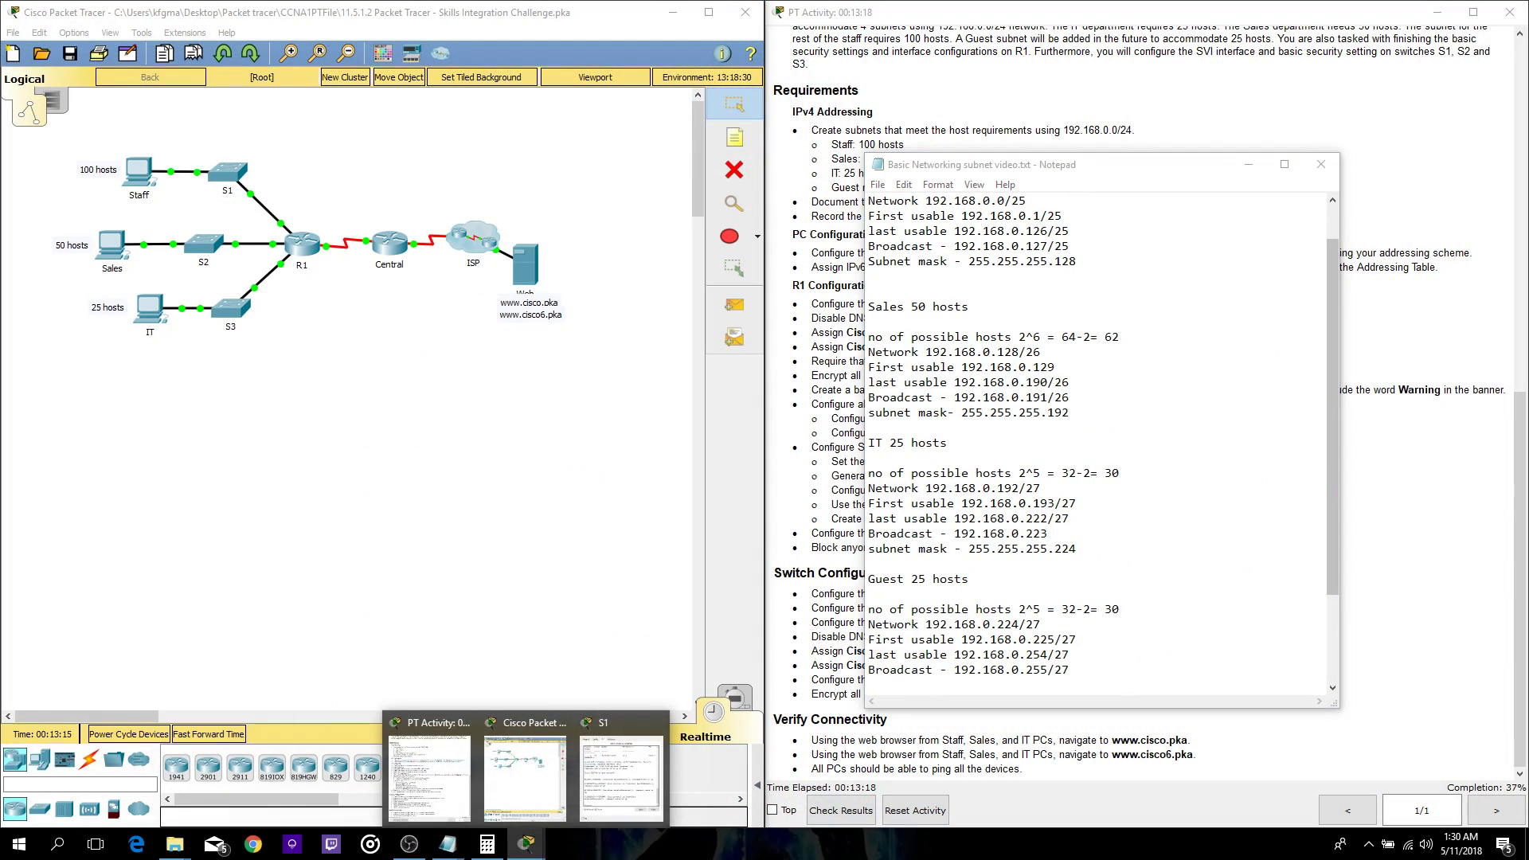
left_click(590, 767)
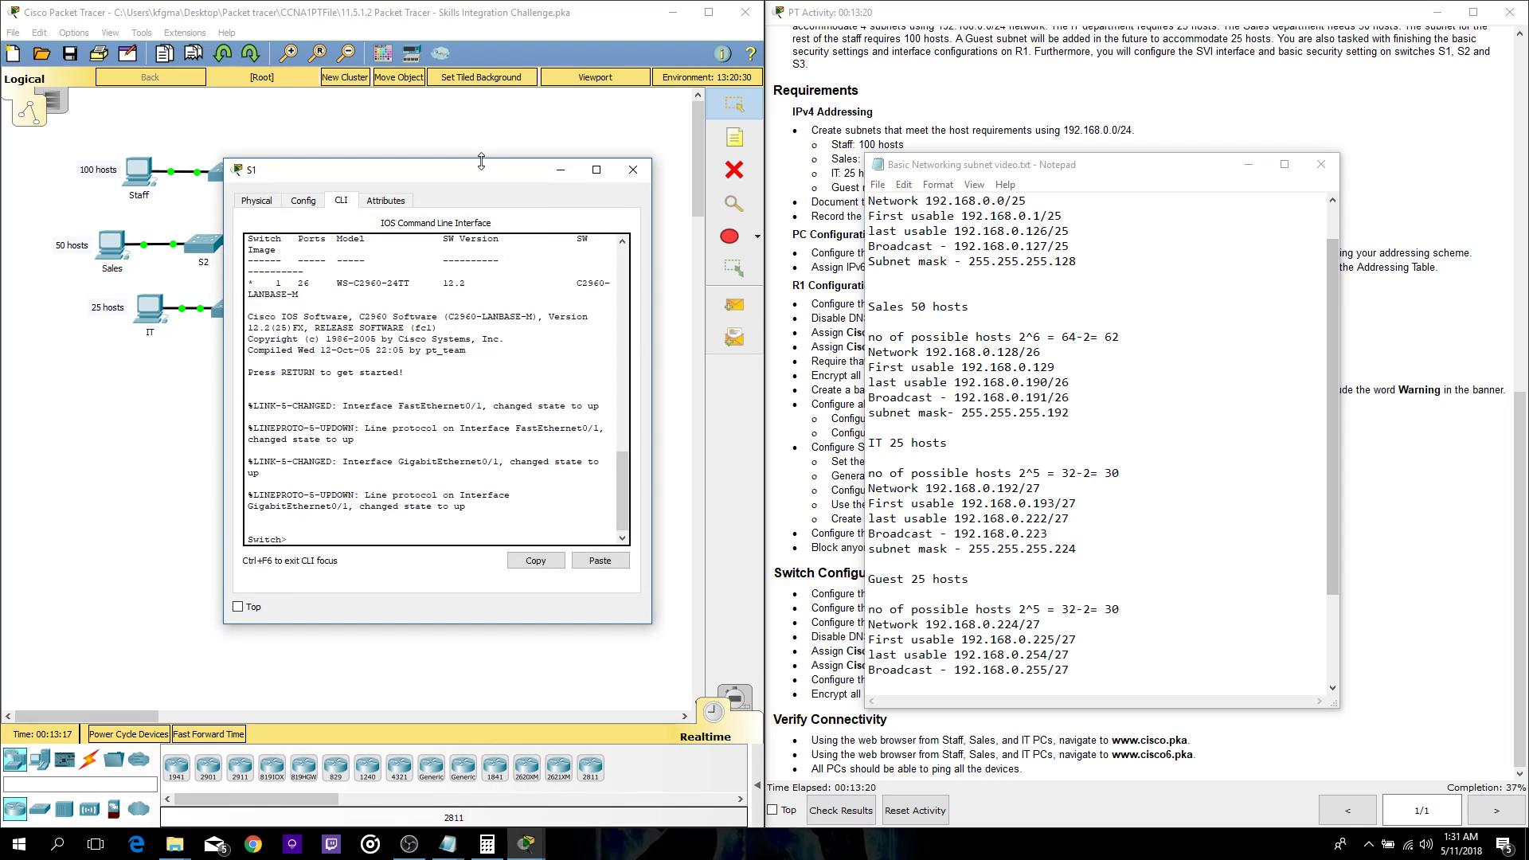
left_click_drag(481, 179, 406, 179)
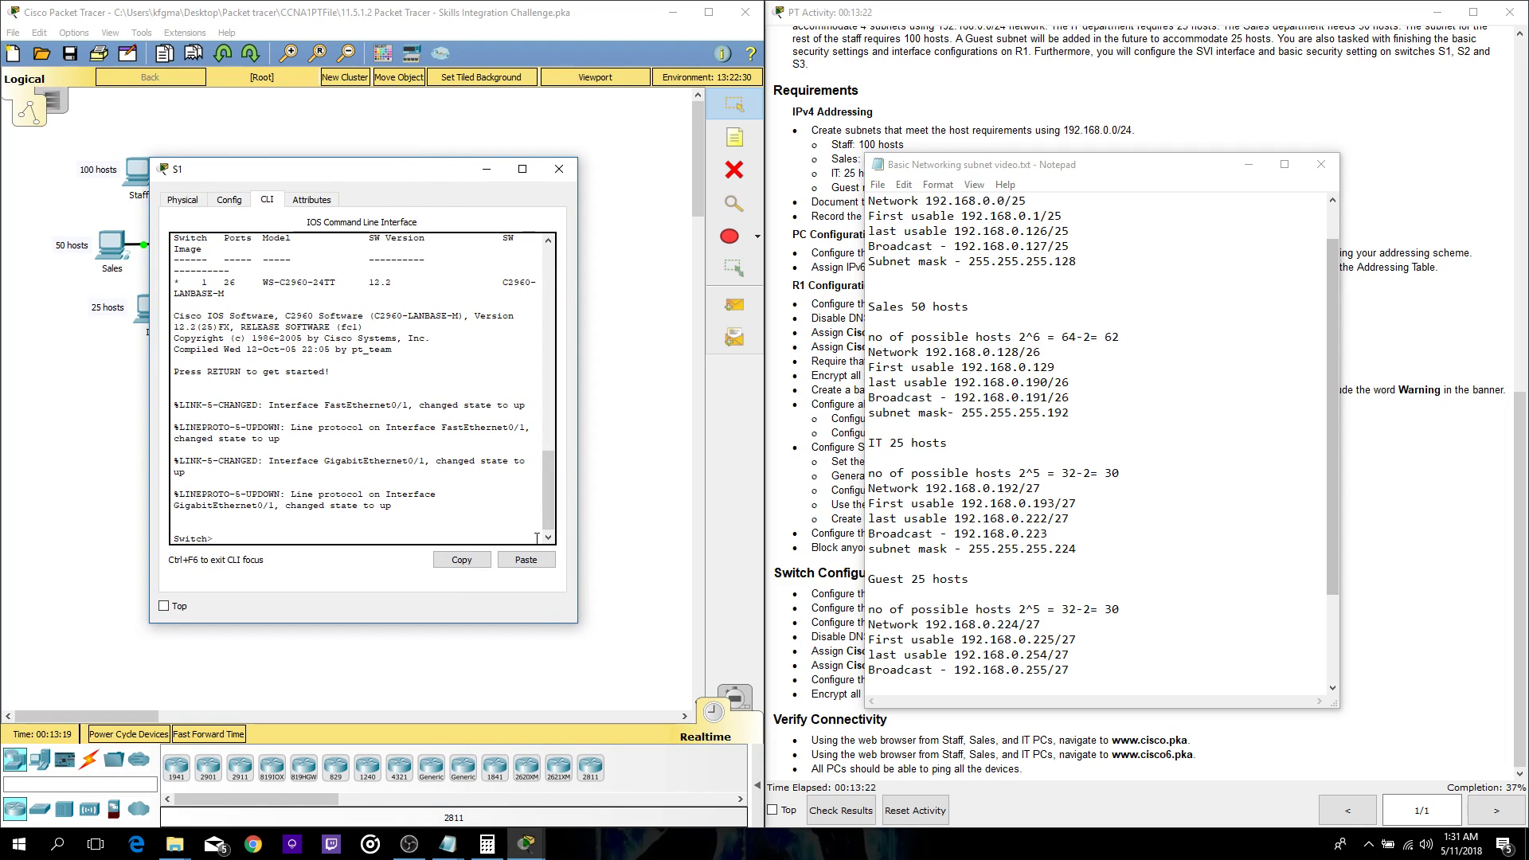
mouse_move(447, 843)
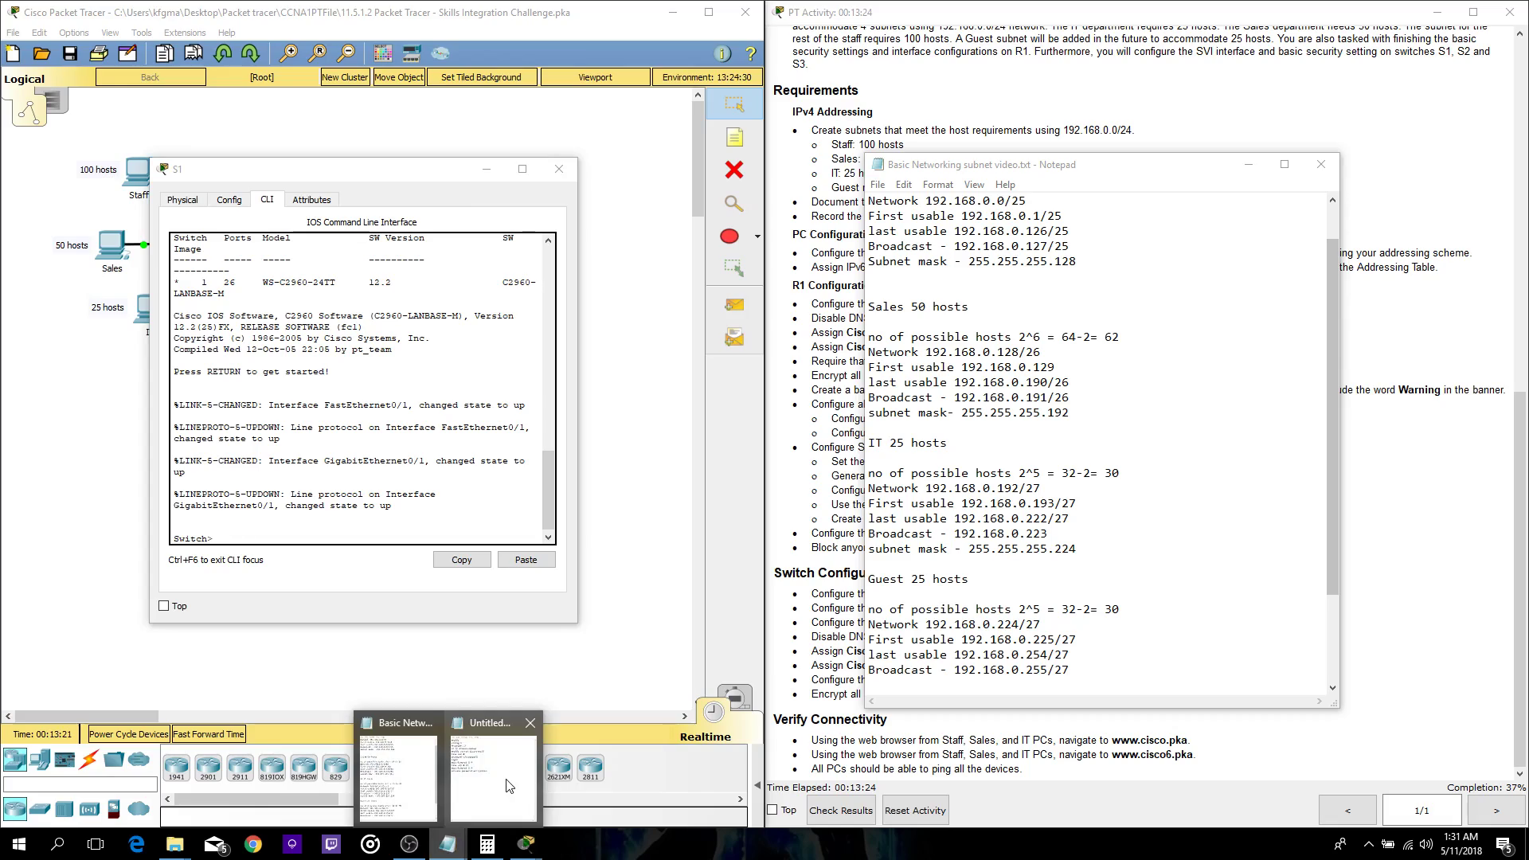
left_click(505, 788)
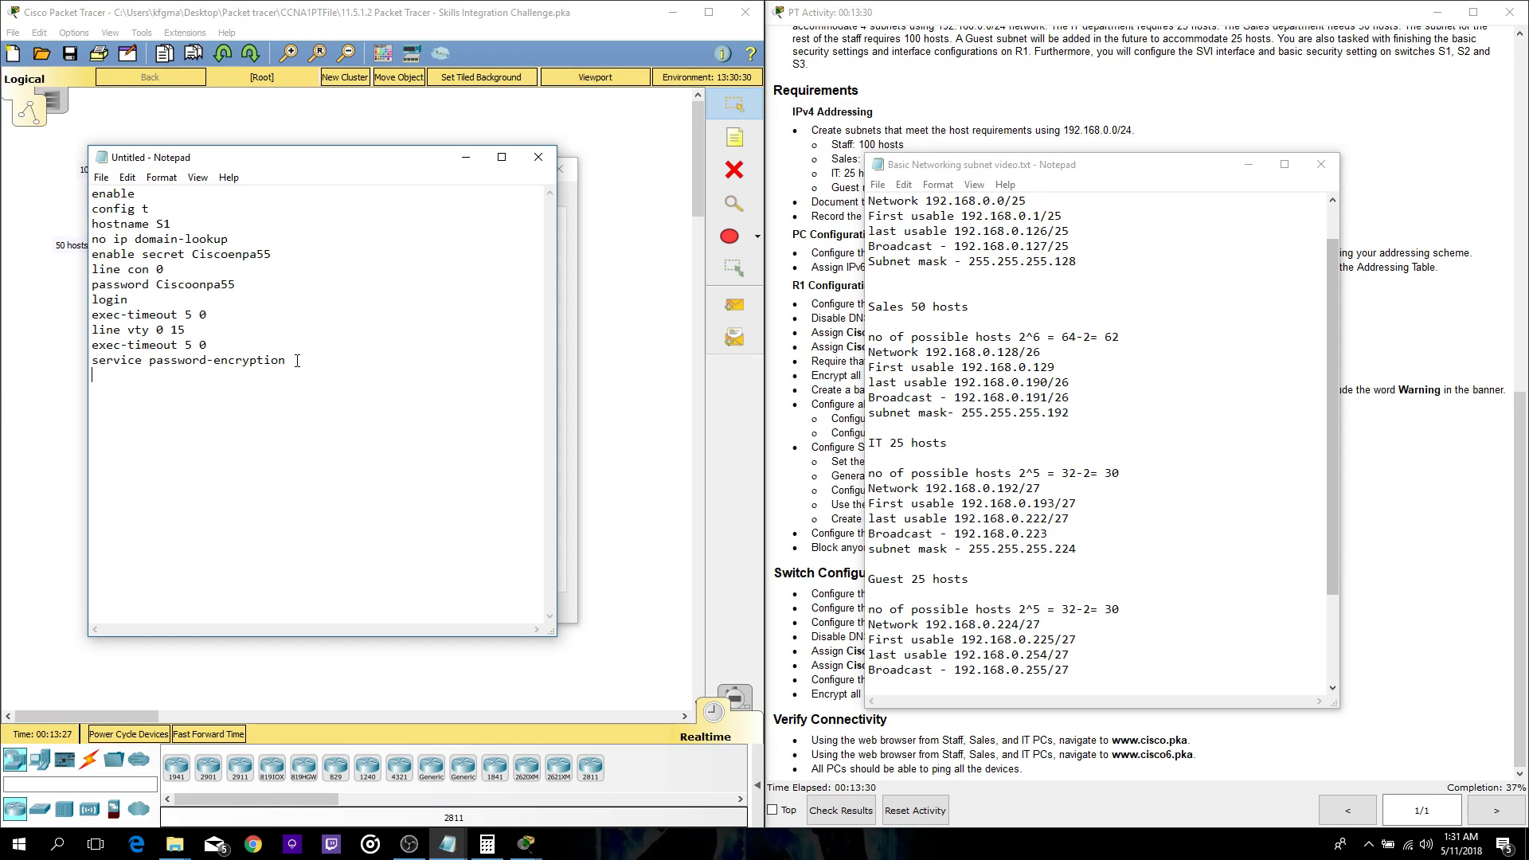
- Script int vlan 1 with 192.168.0.2 255.255.255.128, no shutdown, and default gateway 192.168.0.1
type("int vlan 1 ")
type("ip address")
type("192.")
type(".0")
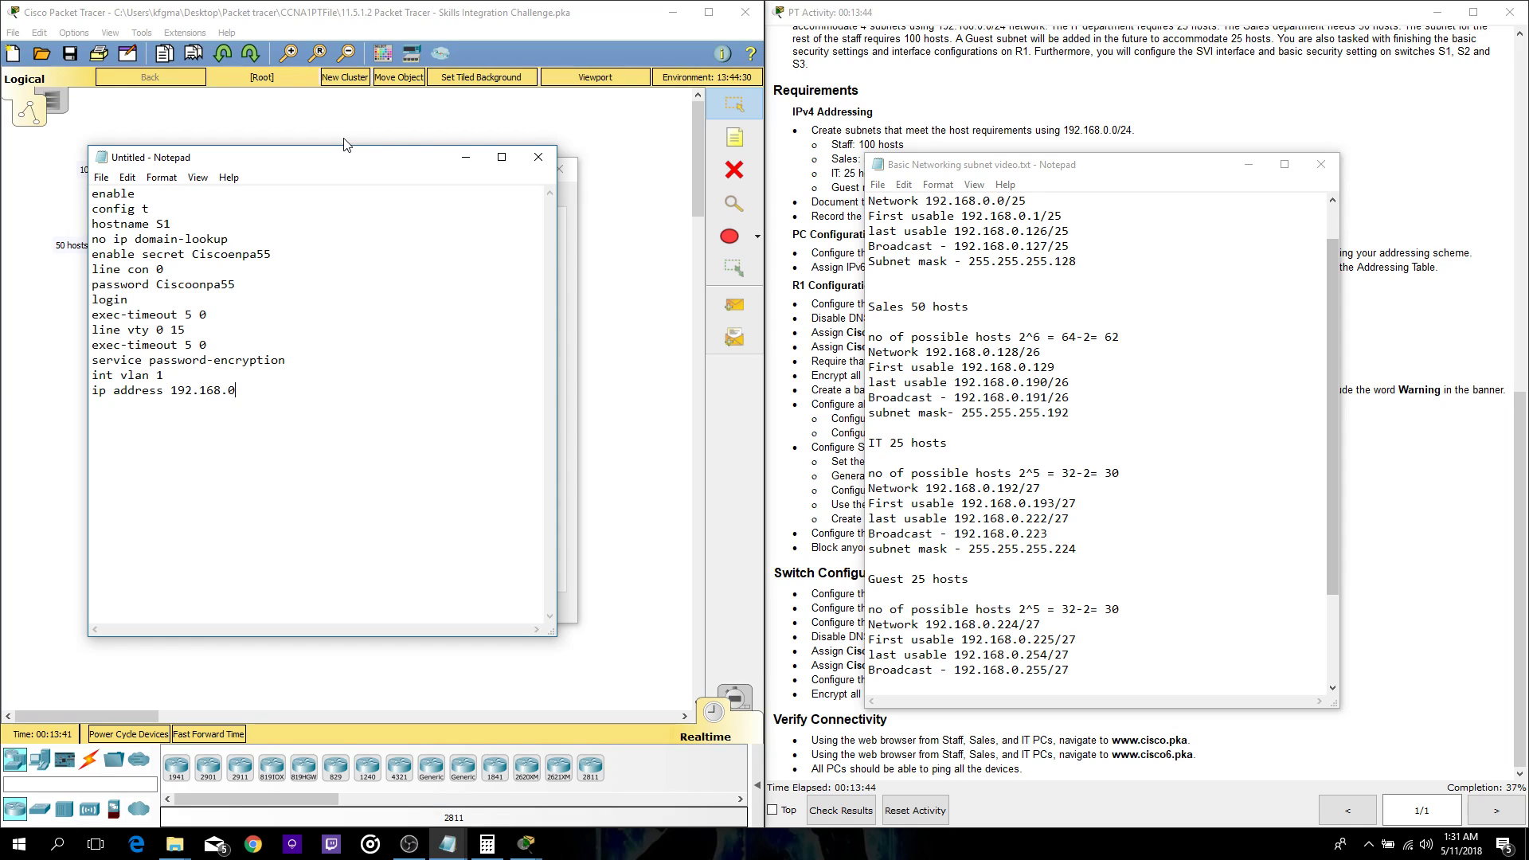
type(".2 255.255.12")
type("8")
type(".2")
key("BackSpace")
key("BackSpace")
type("255.128 ")
type("no shutdown")
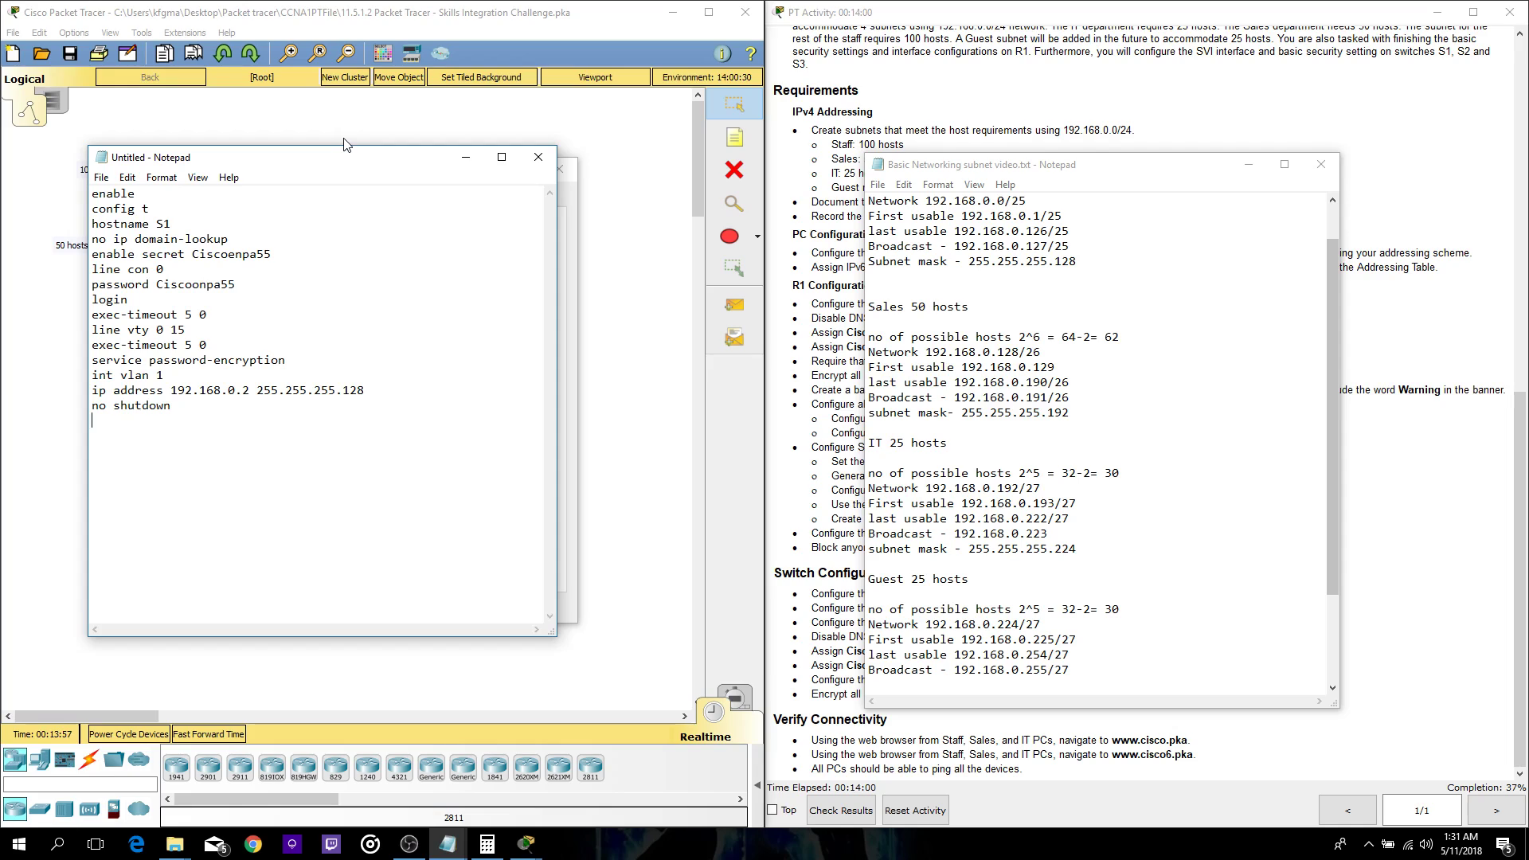
type("exit")
key("Return")
type("ip default-gateway 192.168.0.1 exit")
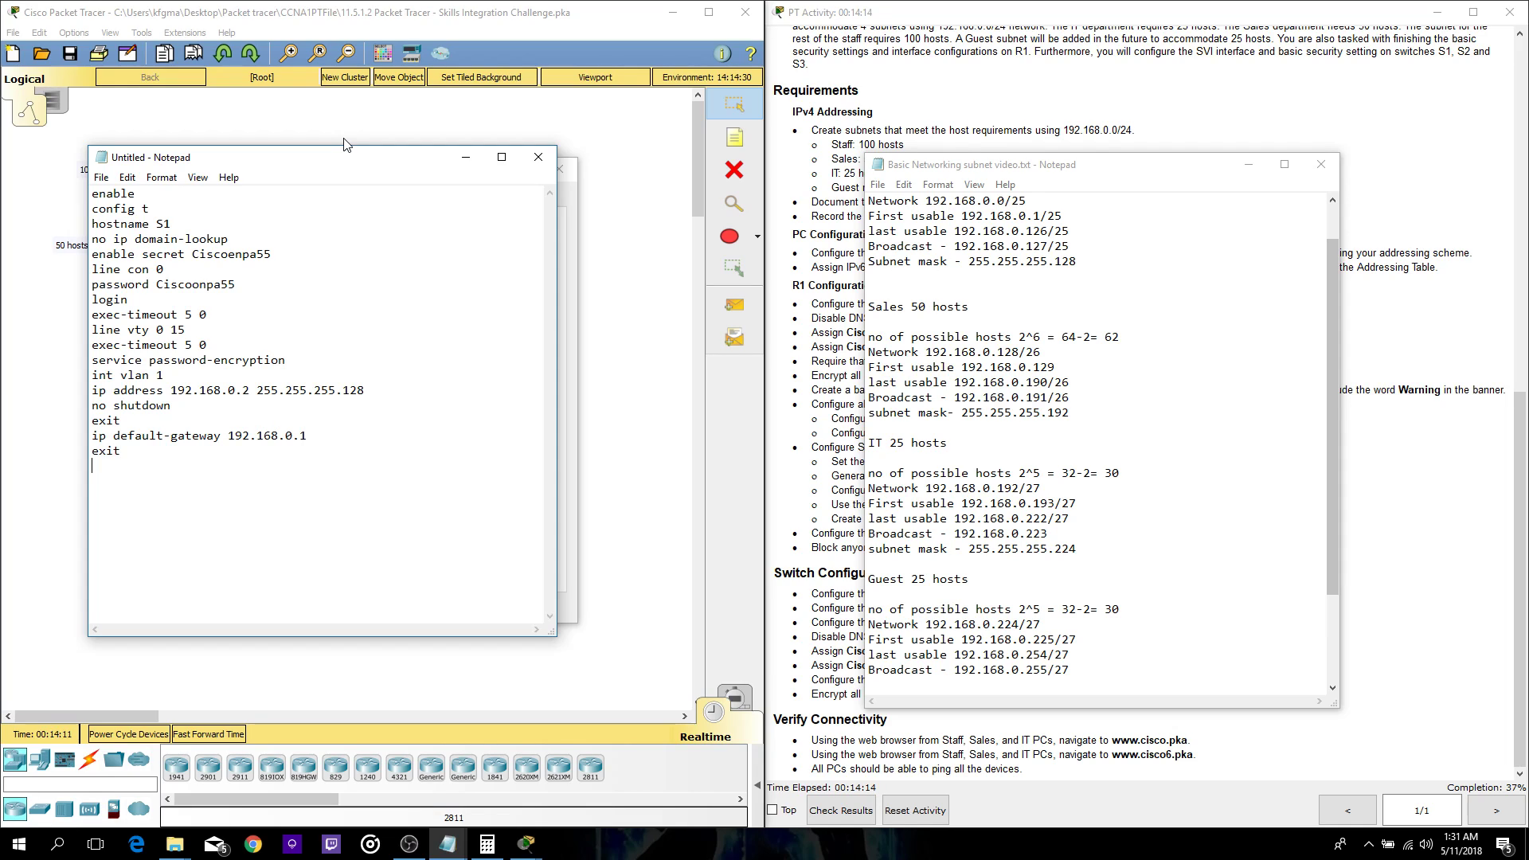
left_click_drag(188, 478, 86, 183)
key("ctrl+c")
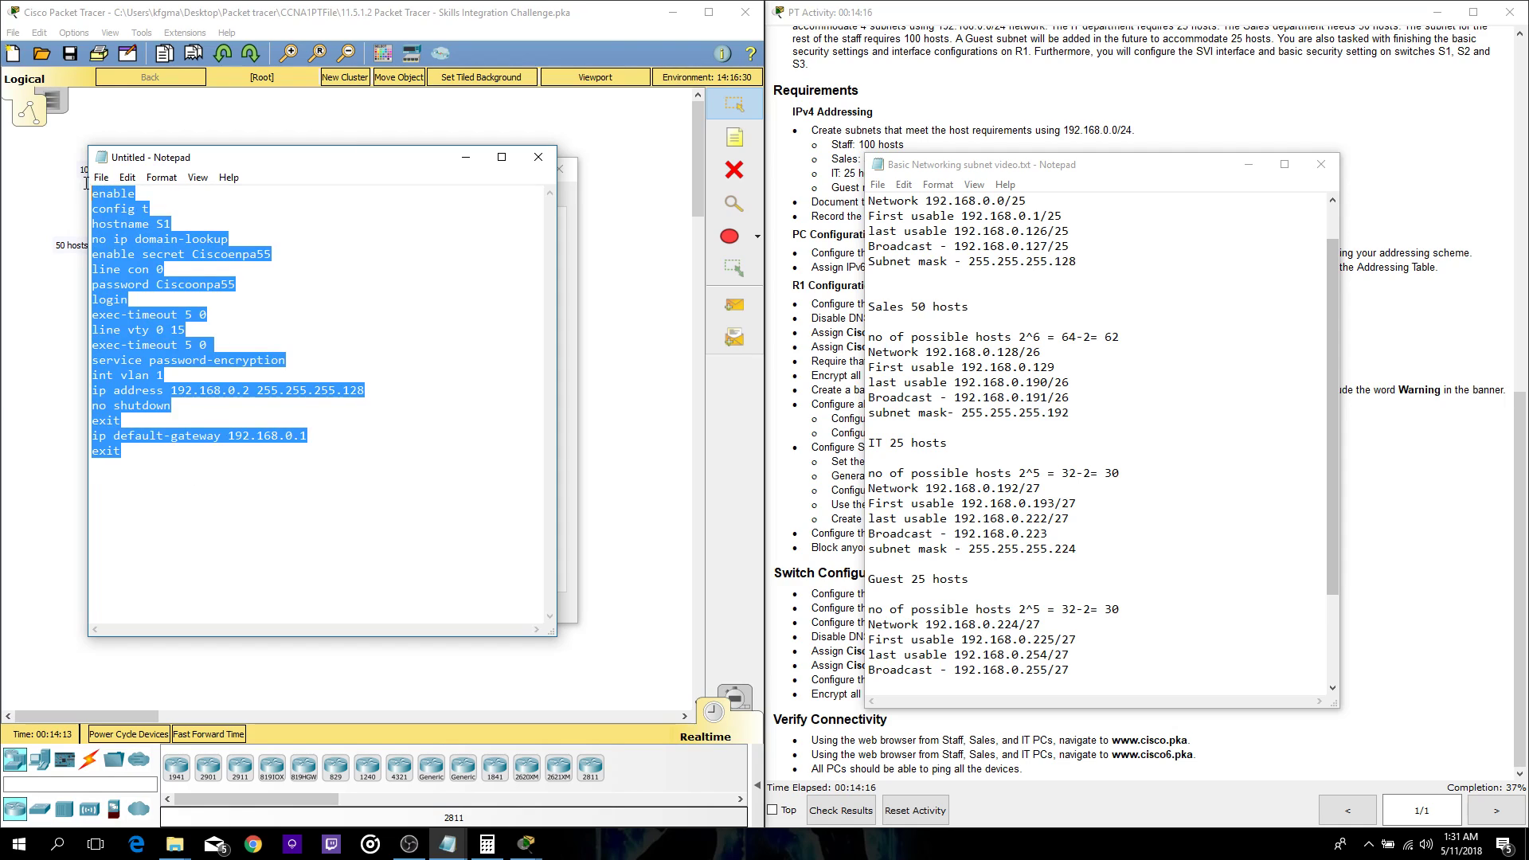
- Paste the Notepad script into S1's console and close the S1 window
left_click(570, 234)
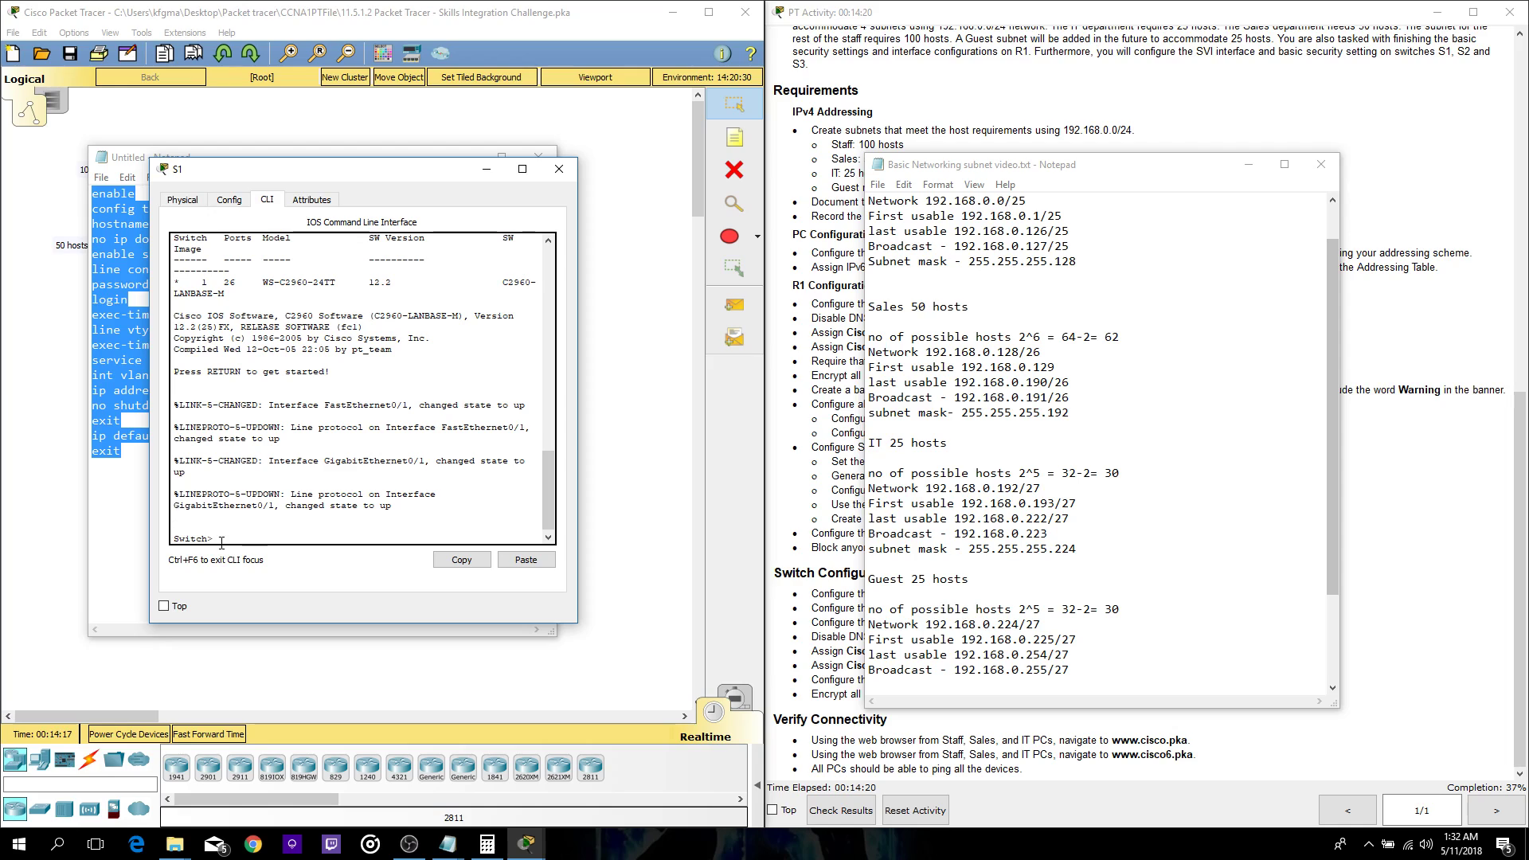
left_click(526, 559)
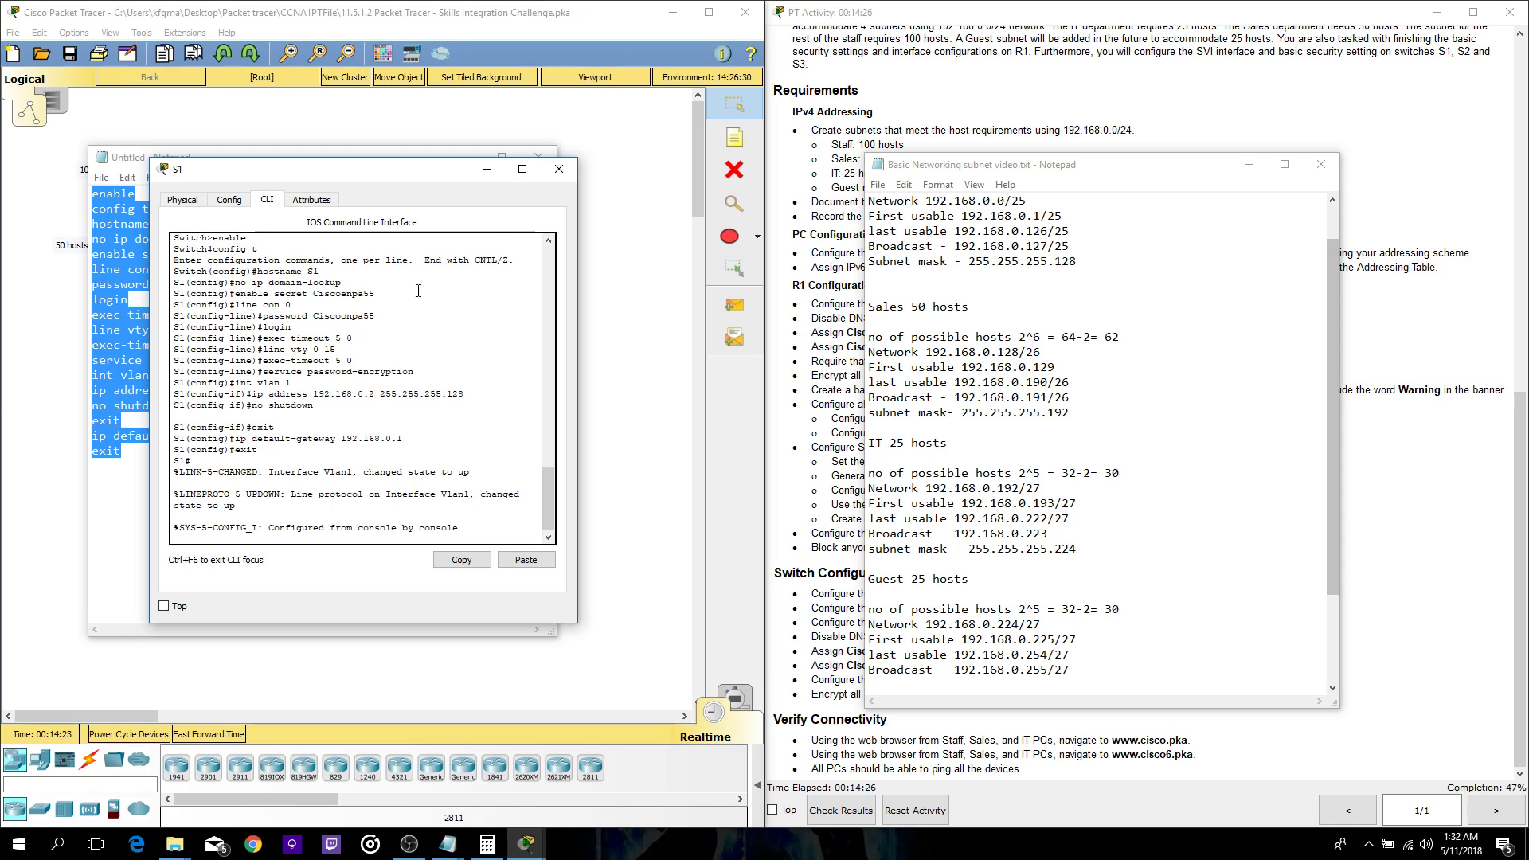
left_click(561, 177)
left_click_drag(381, 171, 534, 197)
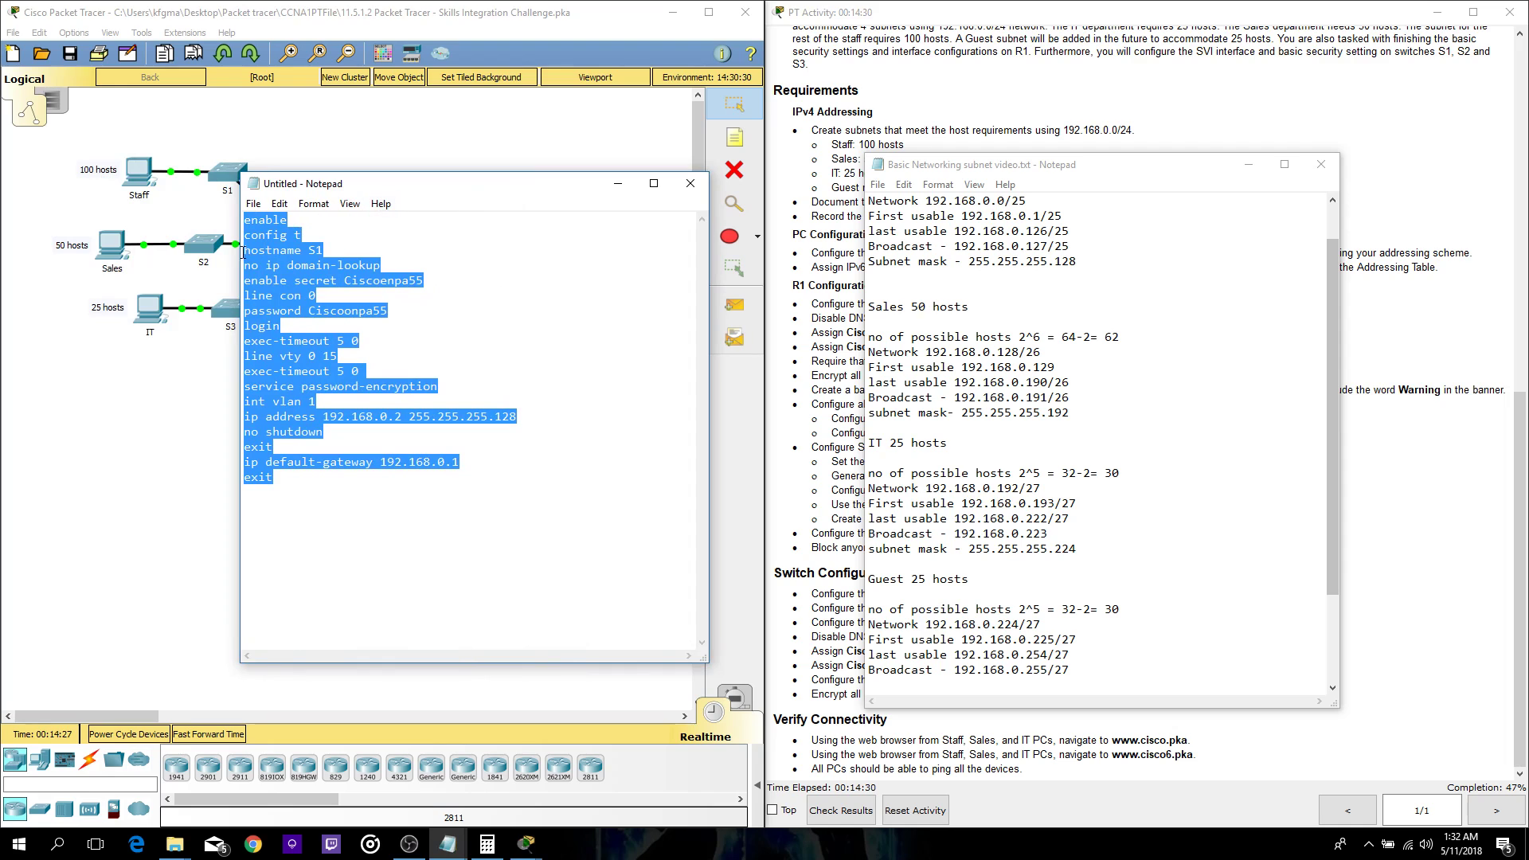
- Open switch S2's command line and return to the untitled script
left_click(209, 247)
left_click(669, 219)
left_click_drag(669, 181, 232, 130)
mouse_move(438, 851)
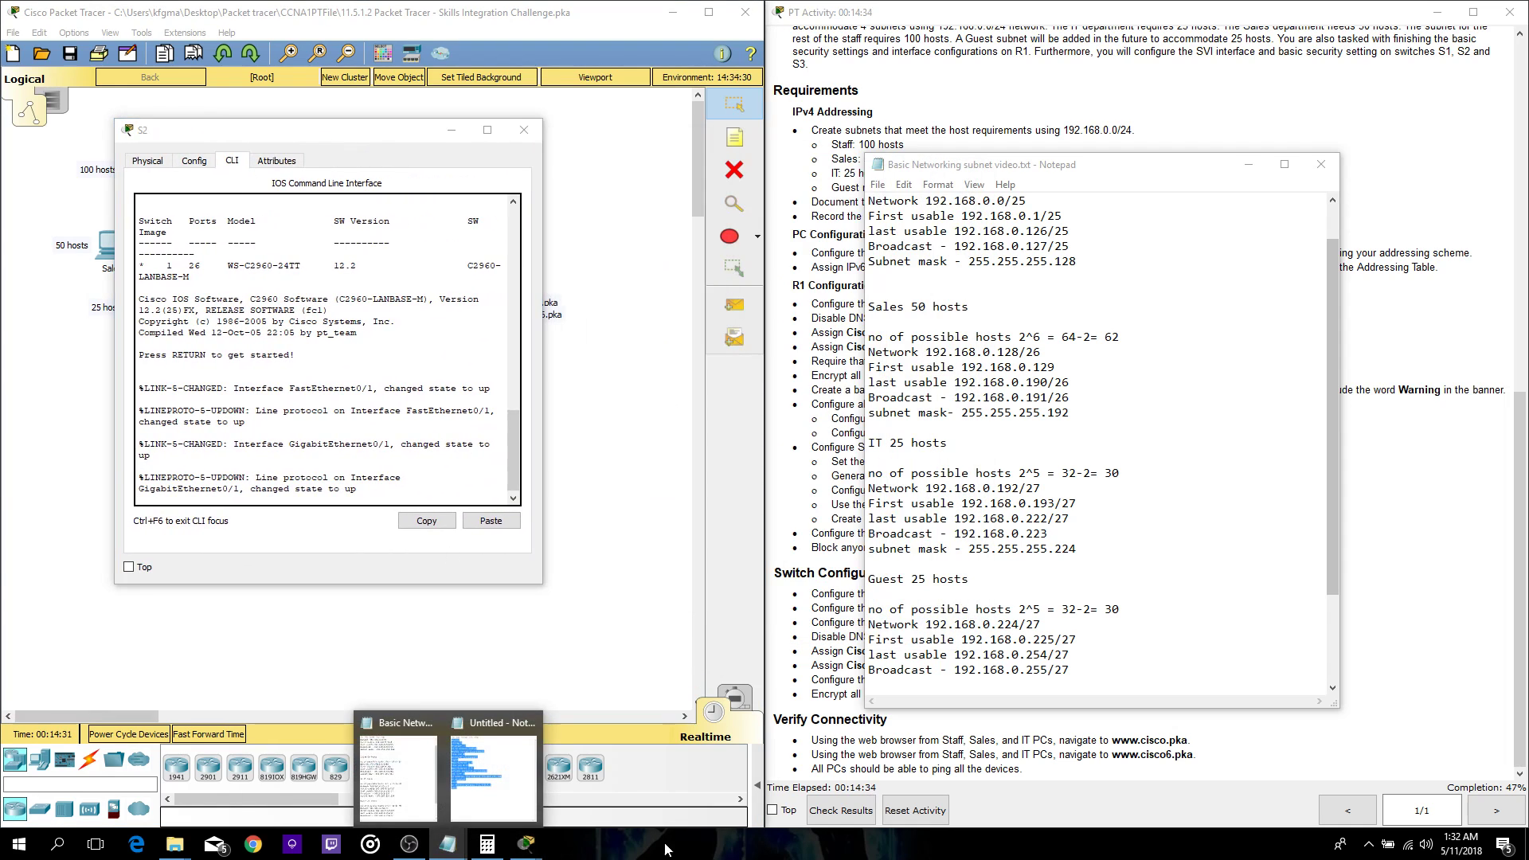
left_click(486, 789)
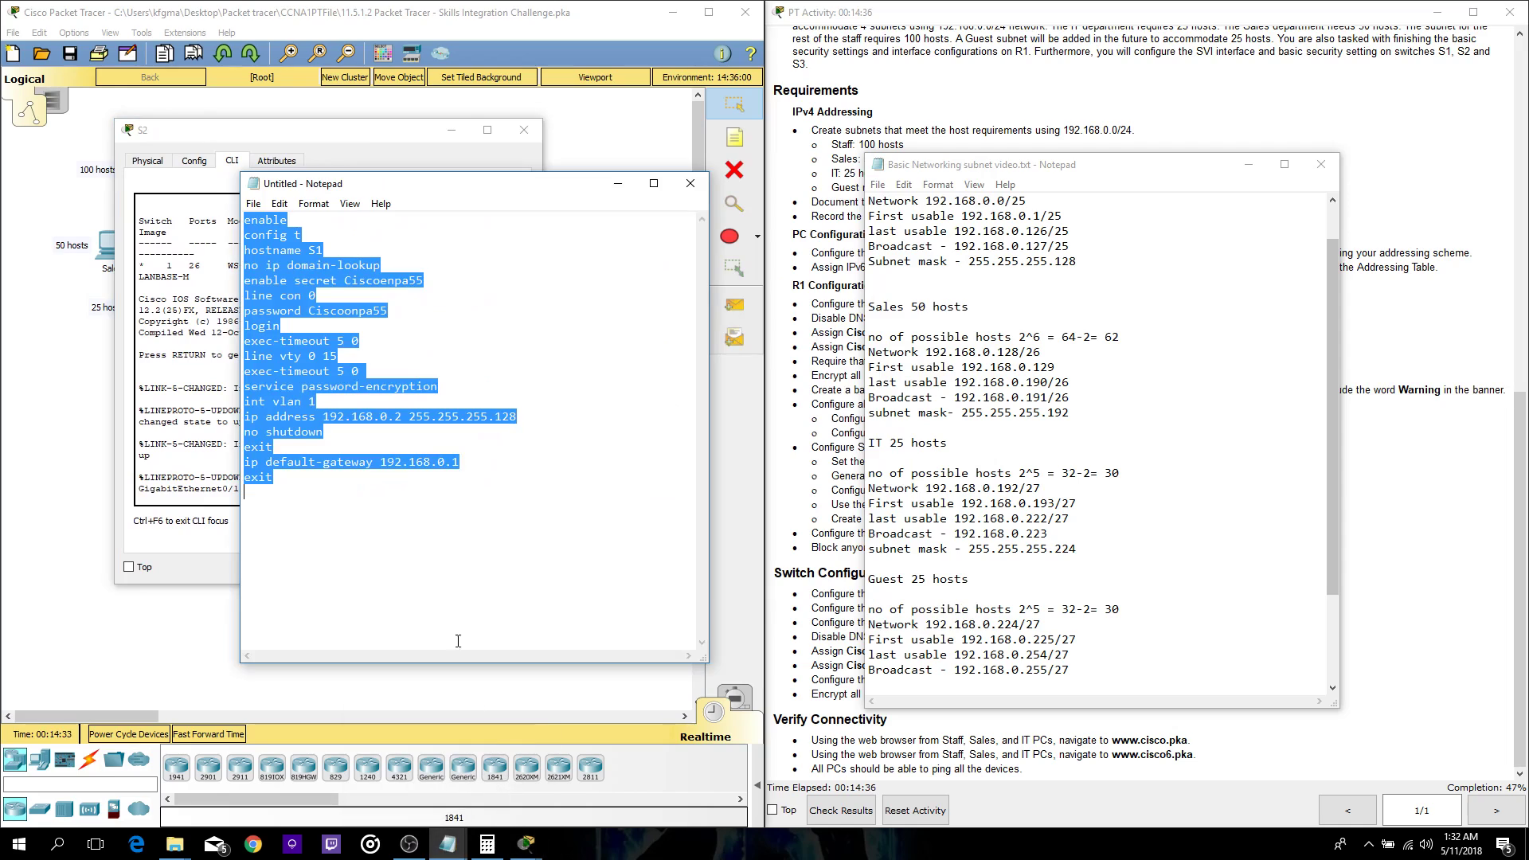
- Delete S1's IP address, mask and default gateway values from the script
left_click(310, 259)
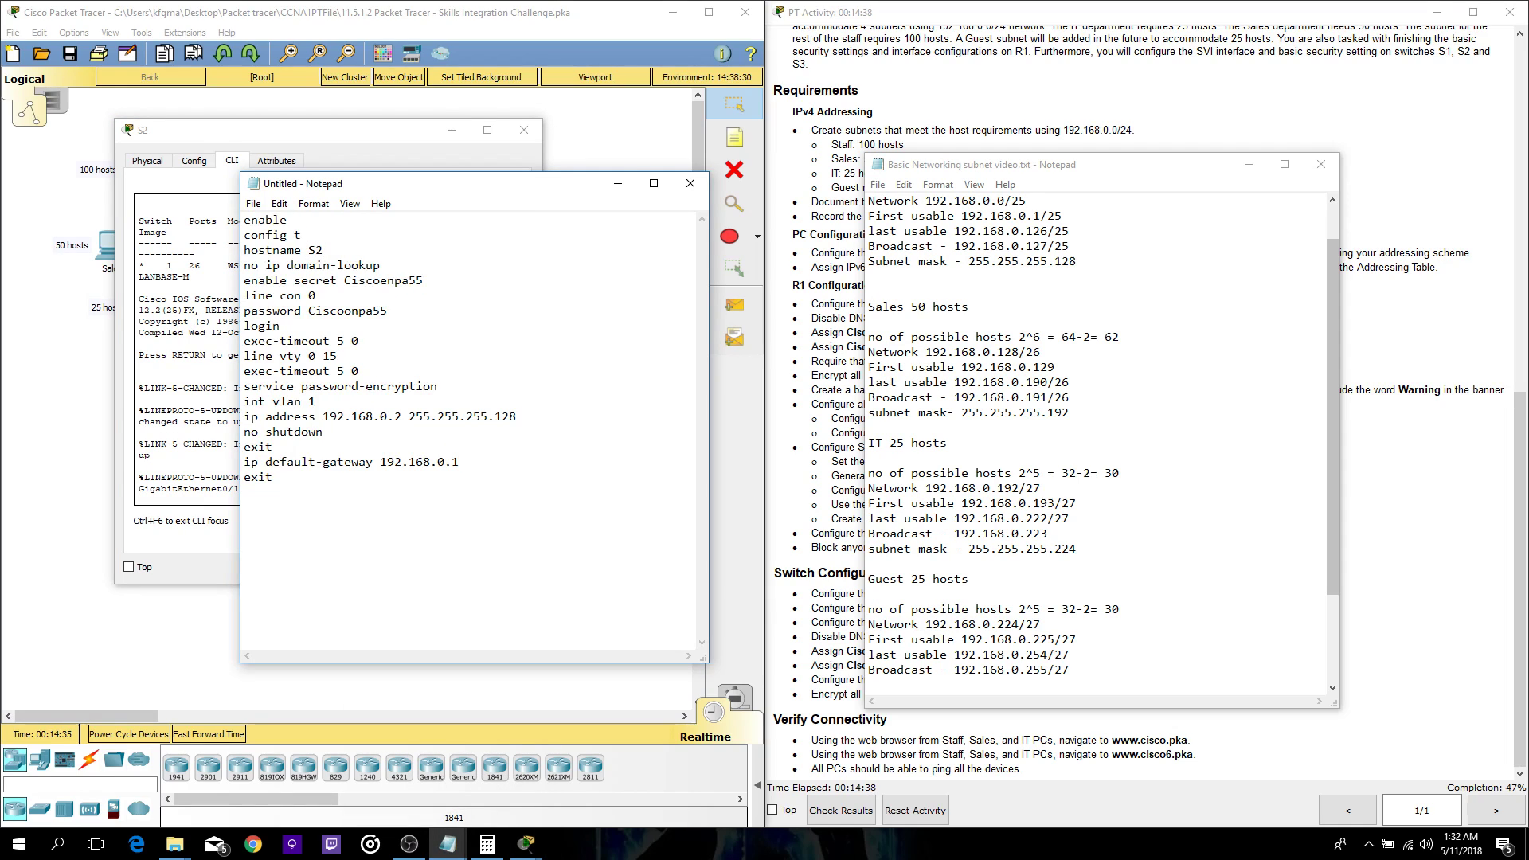
left_click_drag(532, 417, 325, 423)
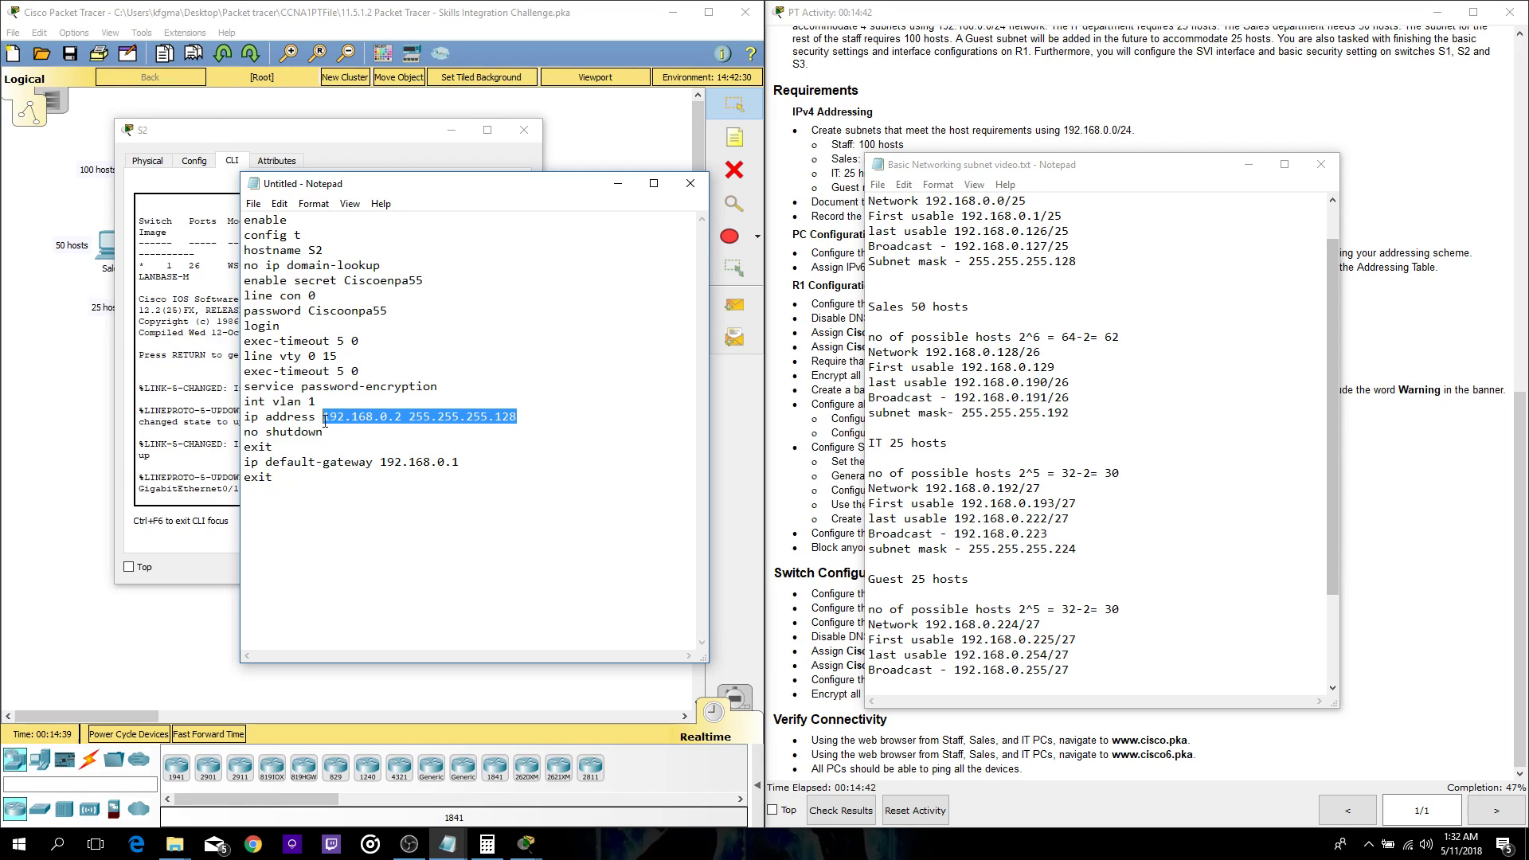
key("Delete")
left_click_drag(462, 462, 380, 463)
key("Delete")
left_click(326, 419)
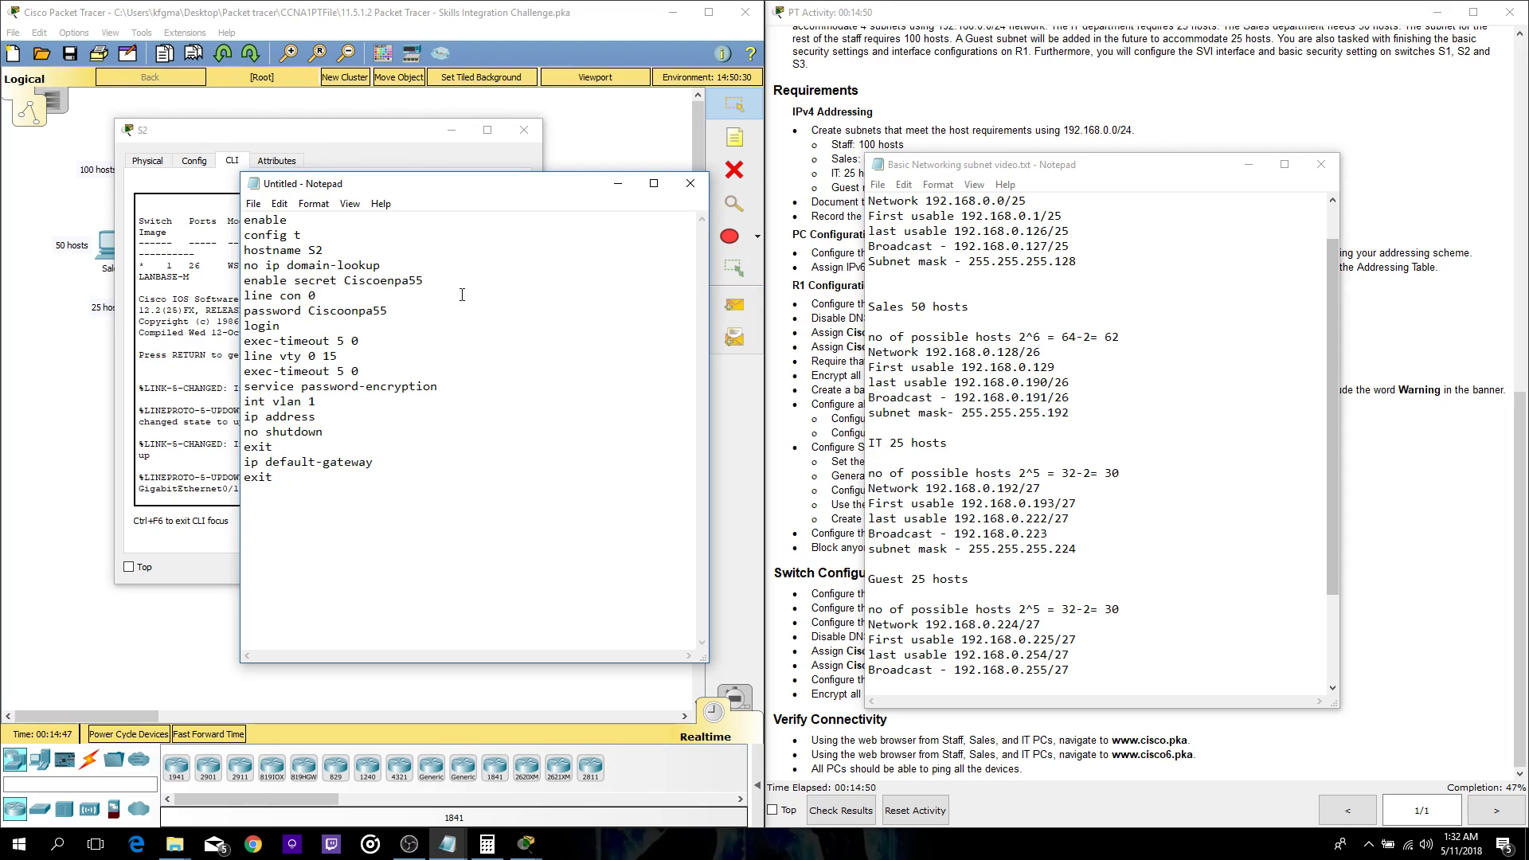
left_click(191, 250)
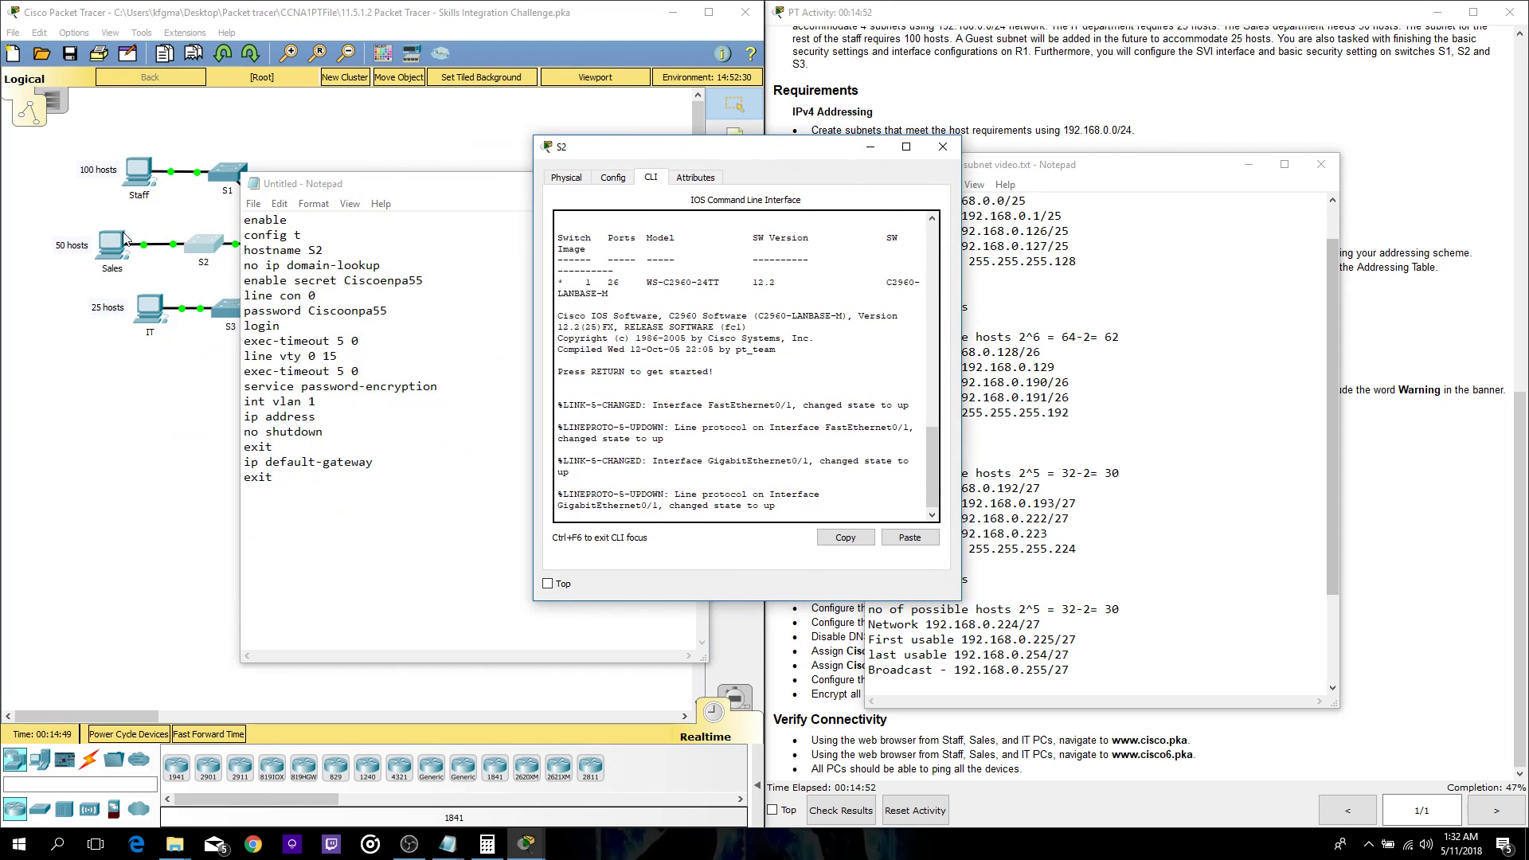
left_click_drag(334, 186, 300, 201)
left_click_drag(605, 170, 289, 176)
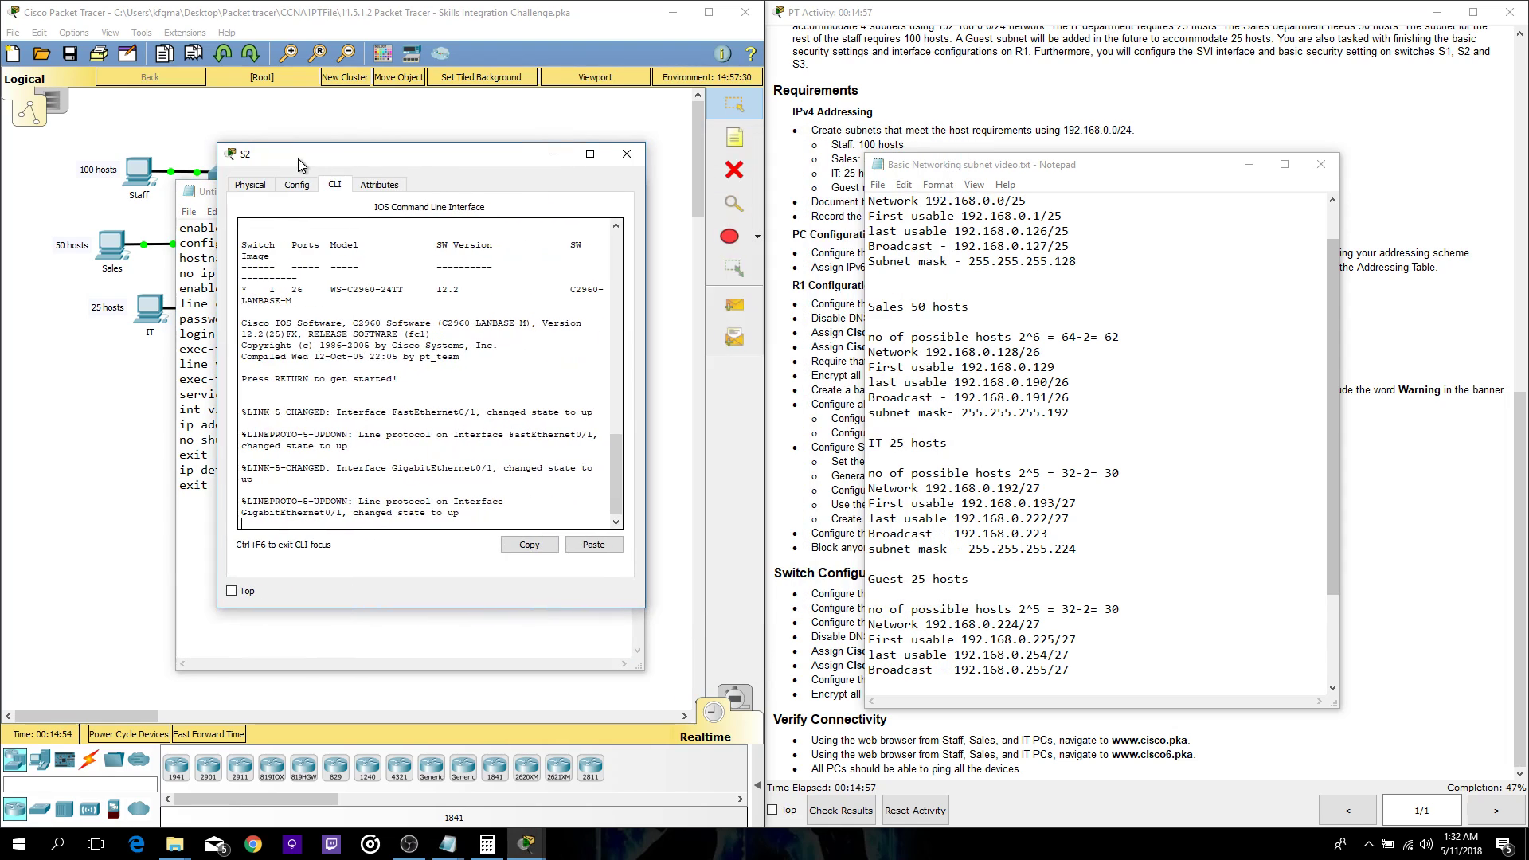
left_click(210, 195)
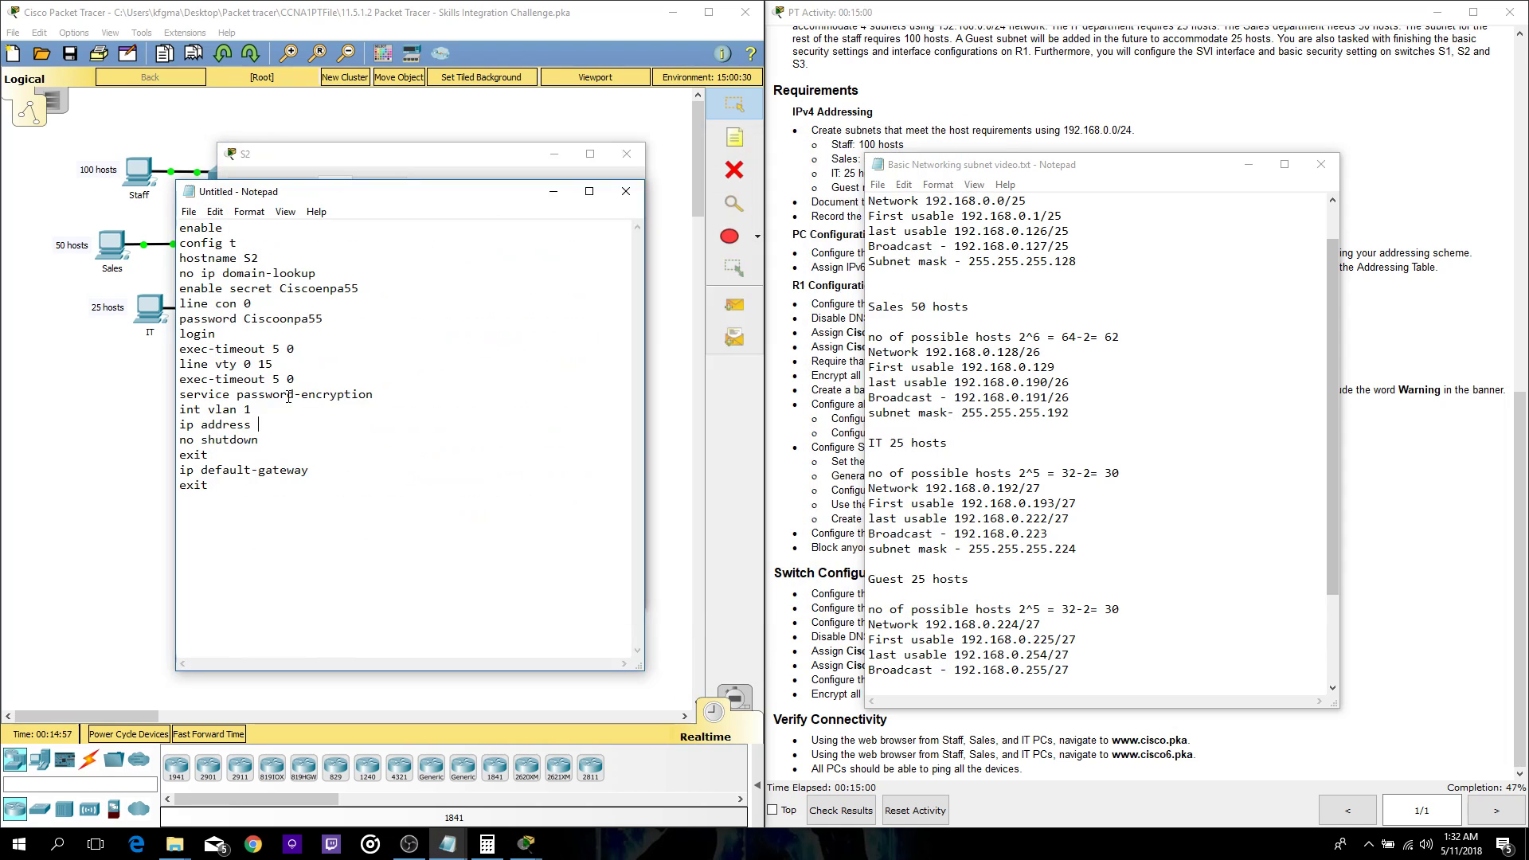
- Fill the S2 script with address 192.168.0.130 255.255.255.192 and gateway 192.168.0.129
type("192.168.0.130")
type("255.0")
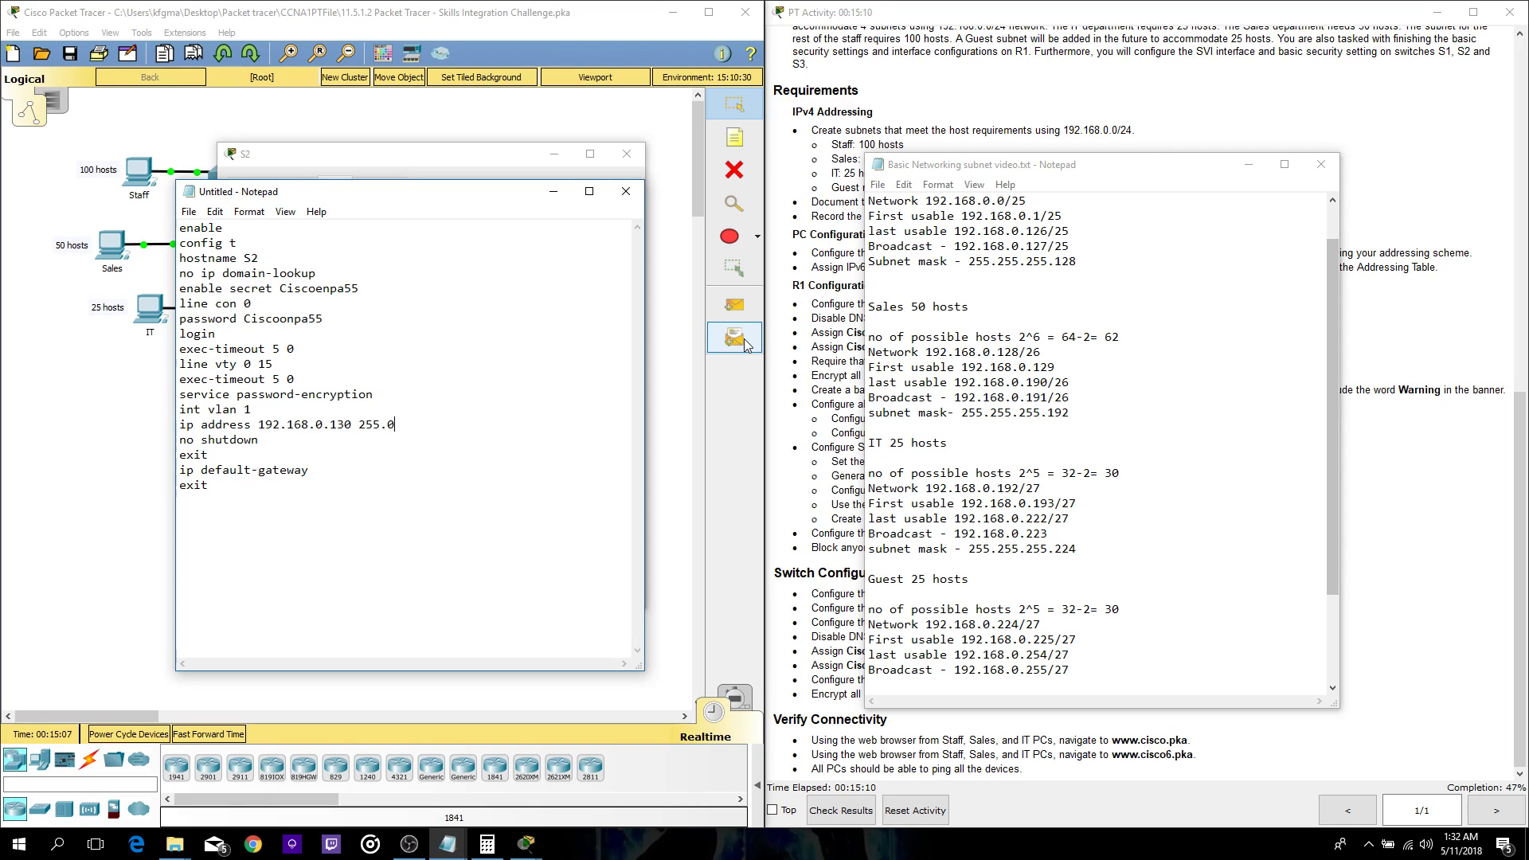
key("BackSpace")
type("255.255.1")
type("92")
type("192.168")
type(".0.129")
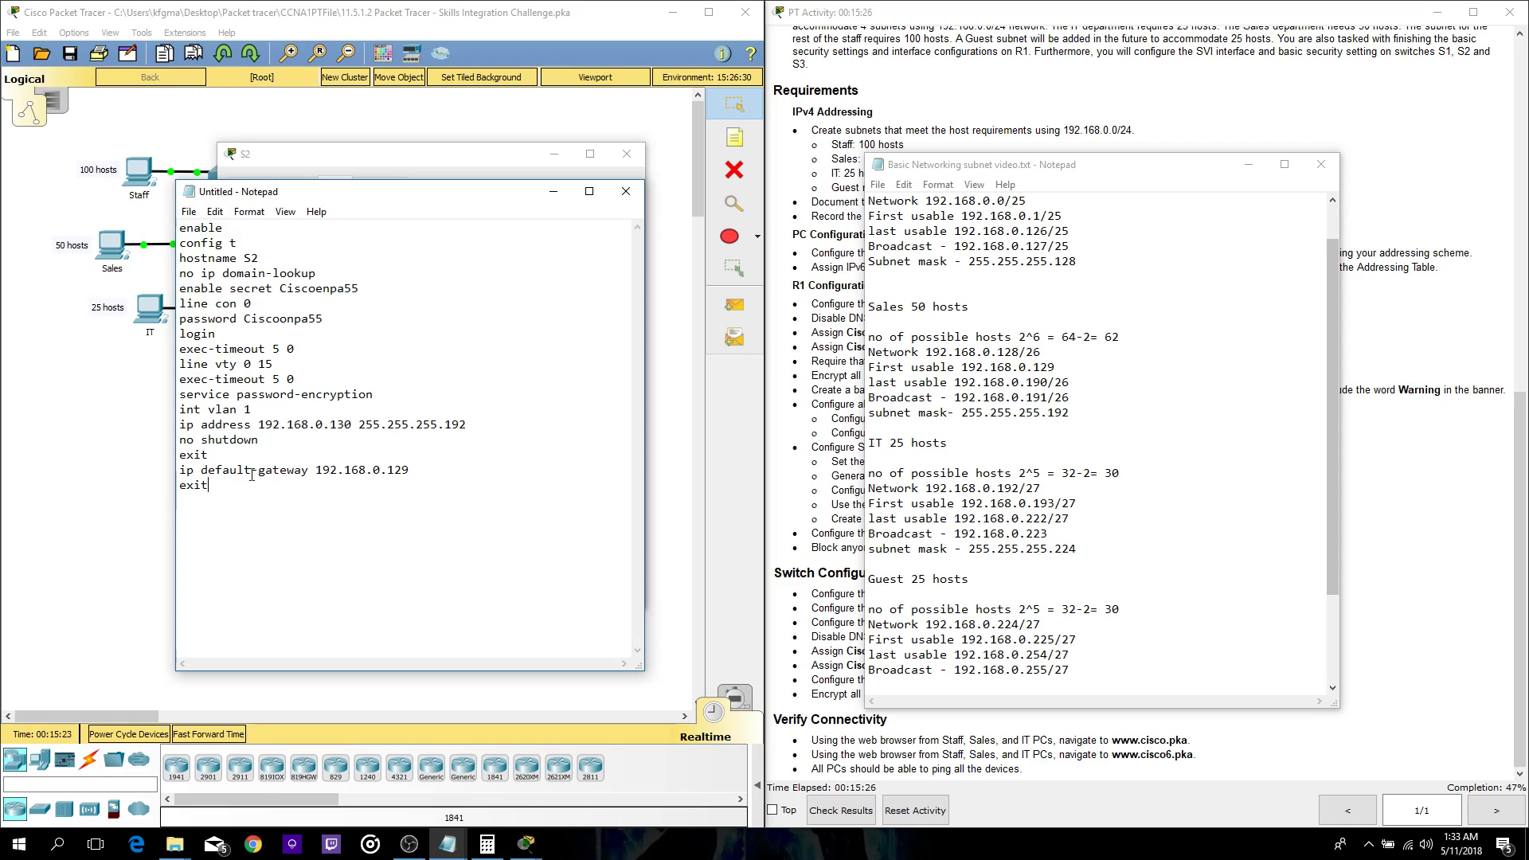
- Copy the whole script and paste it into switch S2's console
key("ctrl+a")
key("ctrl+c")
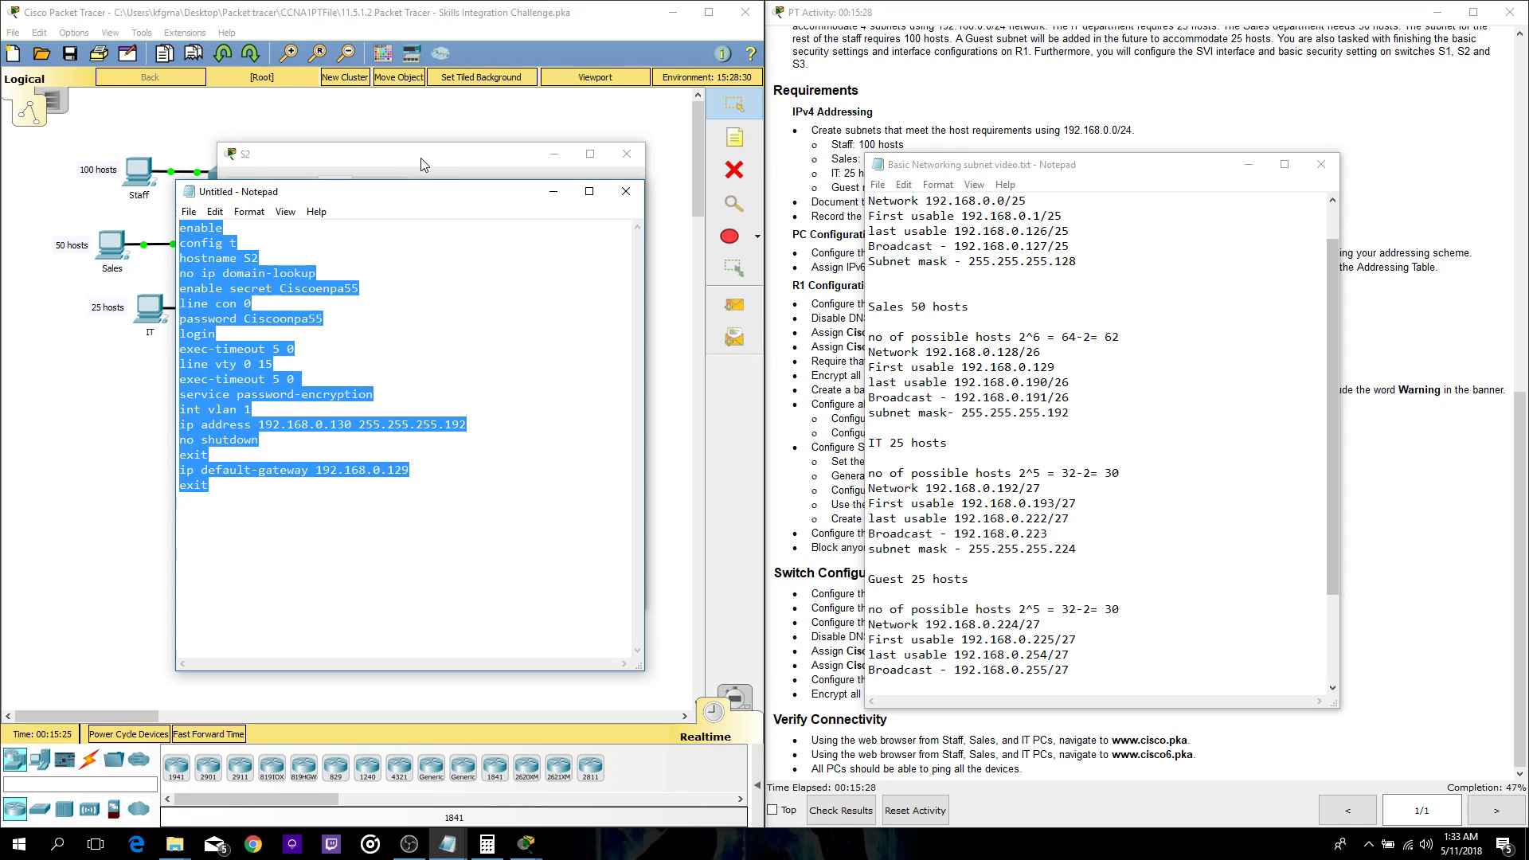
left_click(426, 166)
key("Return")
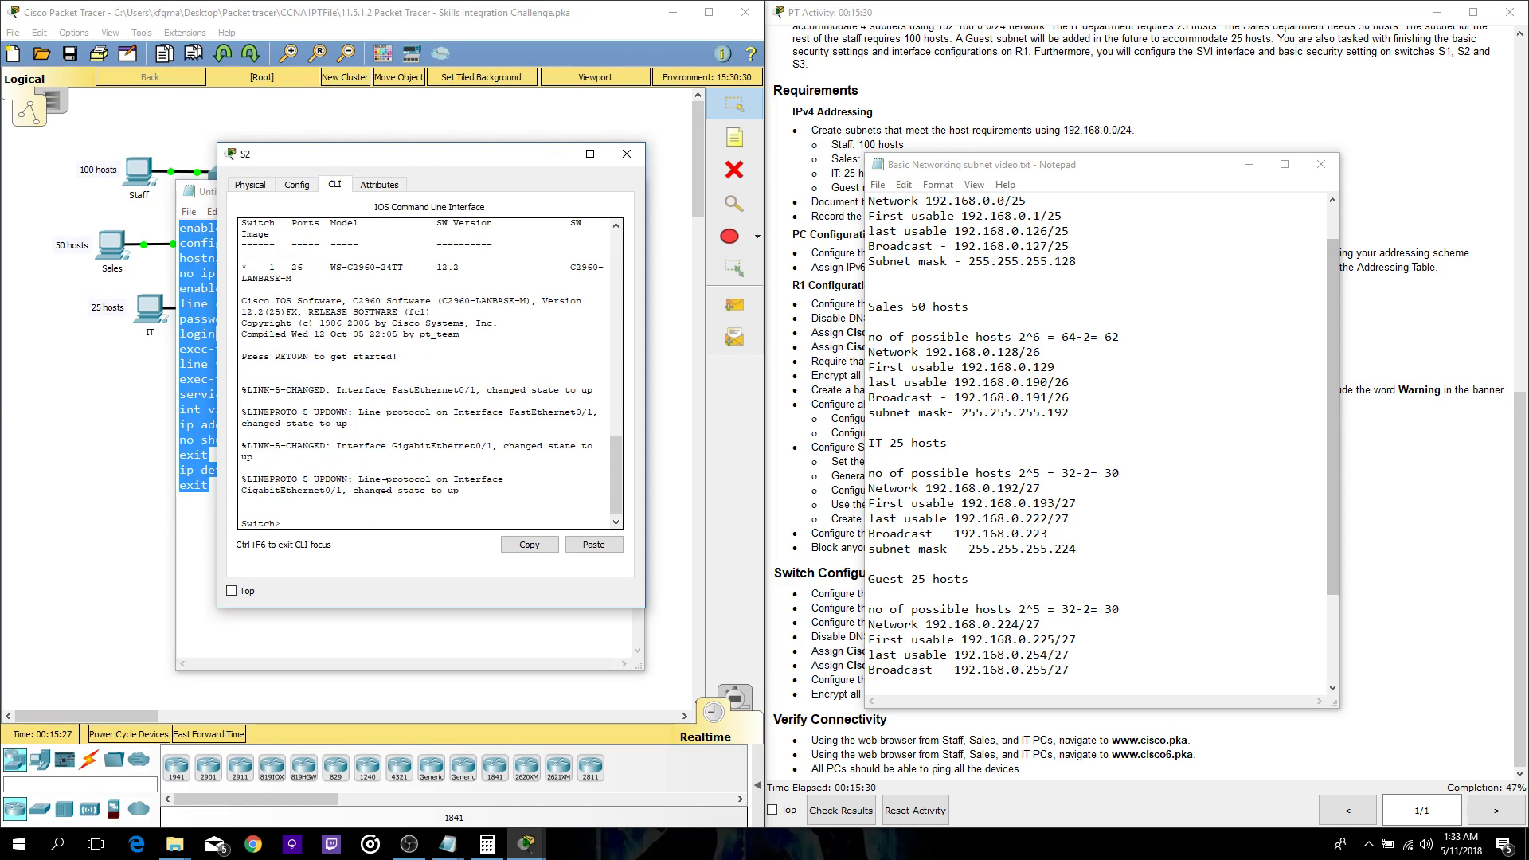
left_click(593, 544)
scroll(443, 374, "up", 1)
scroll(429, 350, "down", 2)
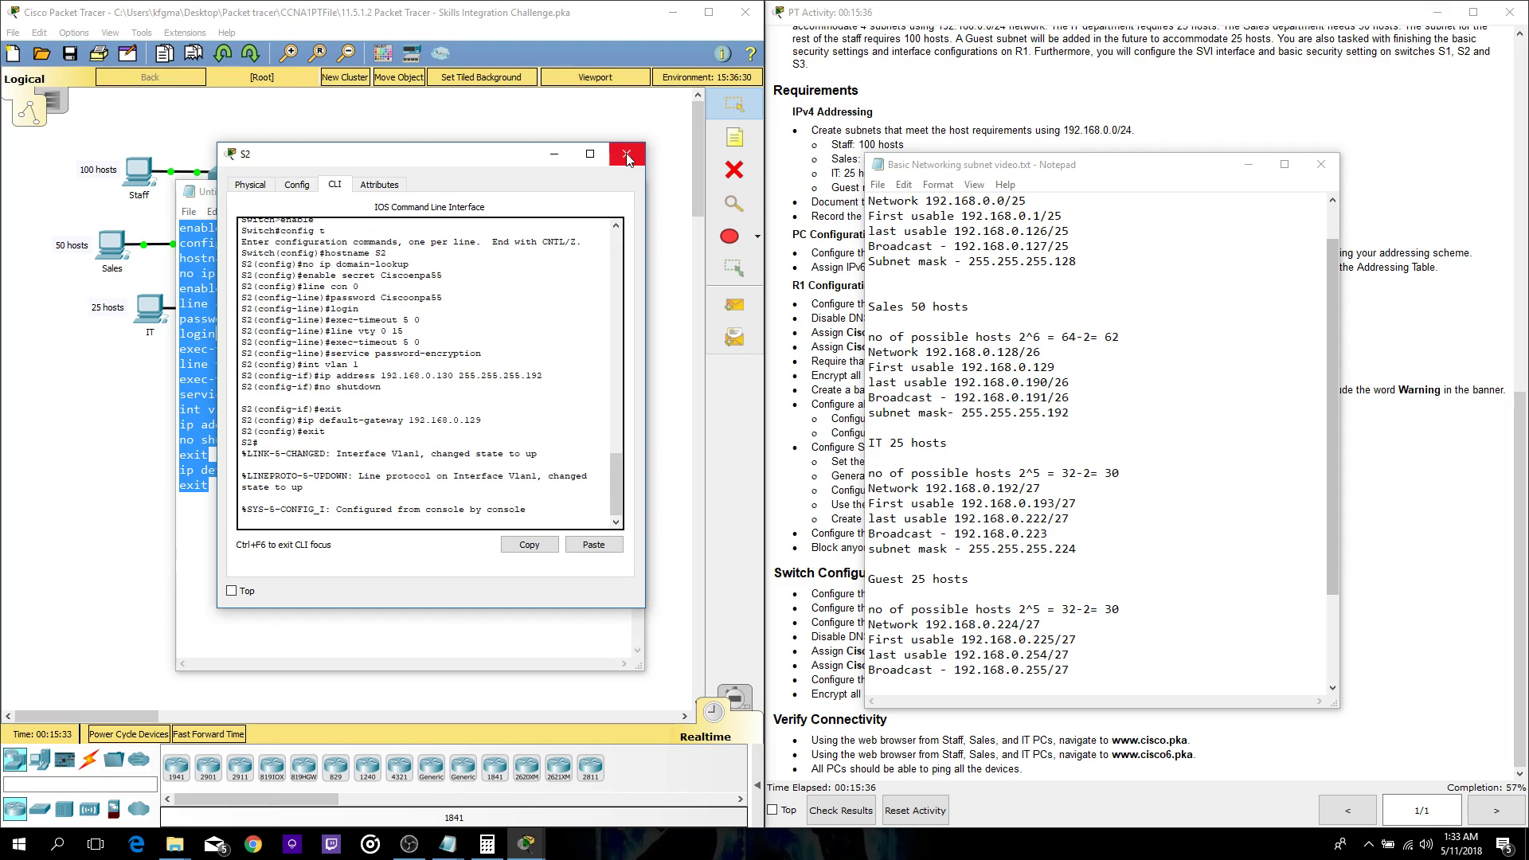
- Move the subnet notes aside to review the PT Activity addressing table
scroll(852, 239, "up", 5)
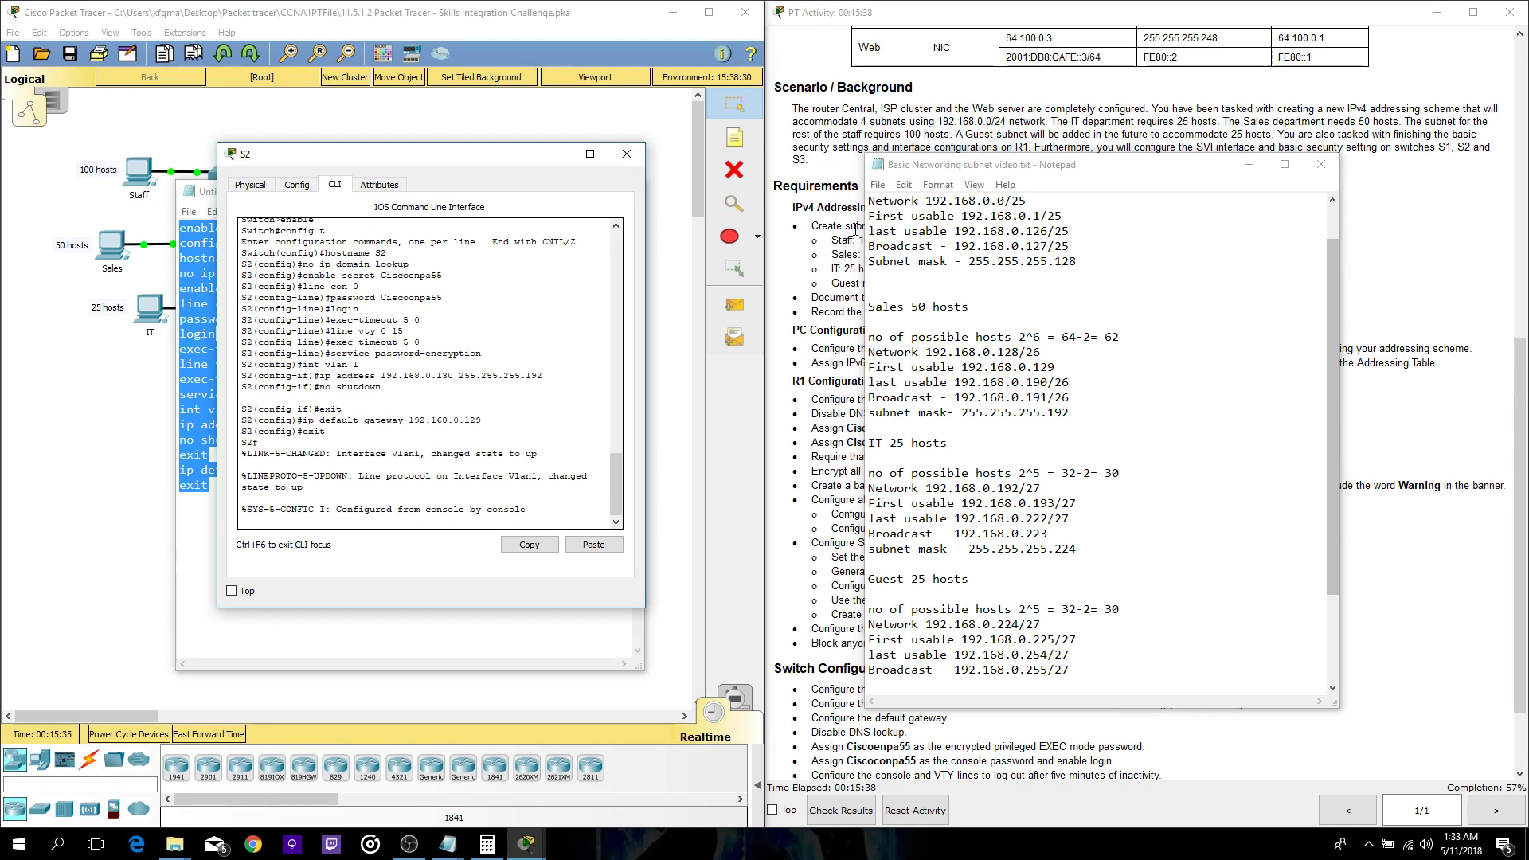
scroll(852, 239, "up", 2)
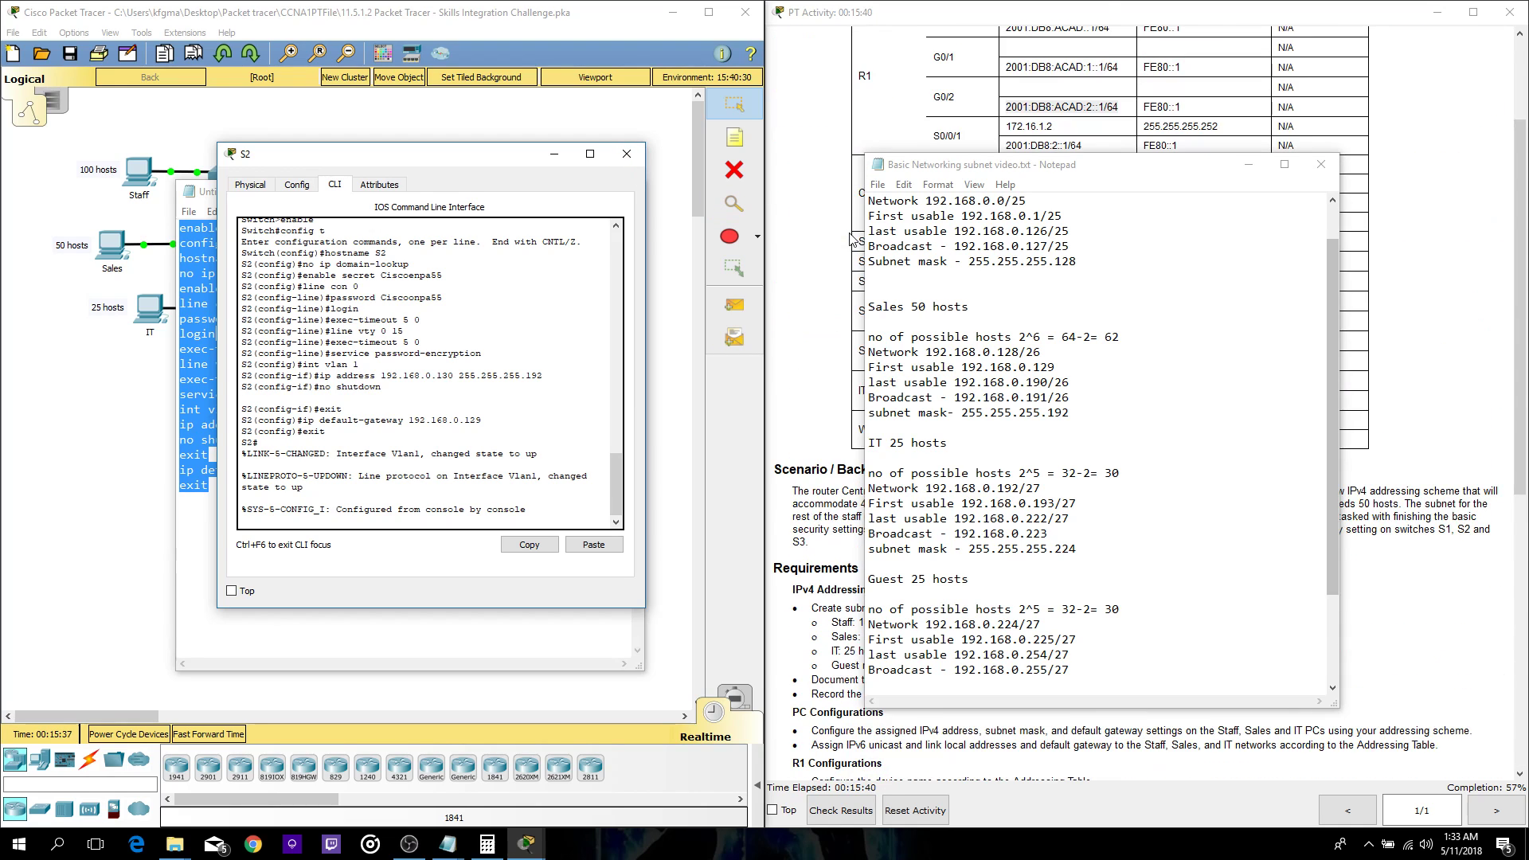
left_click_drag(955, 167, 1084, 335)
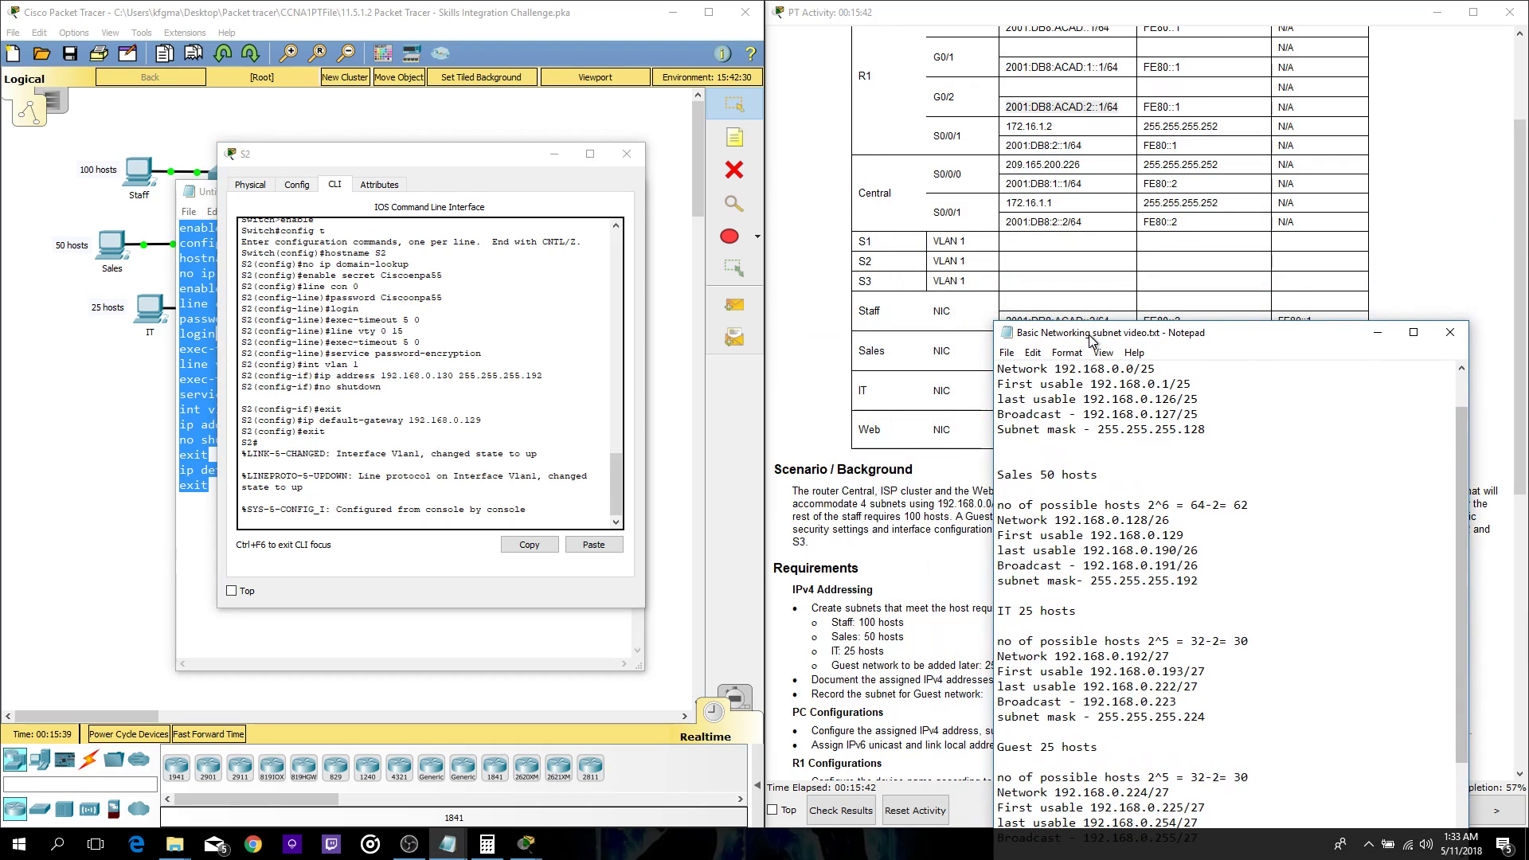
scroll(962, 208, "up", 2)
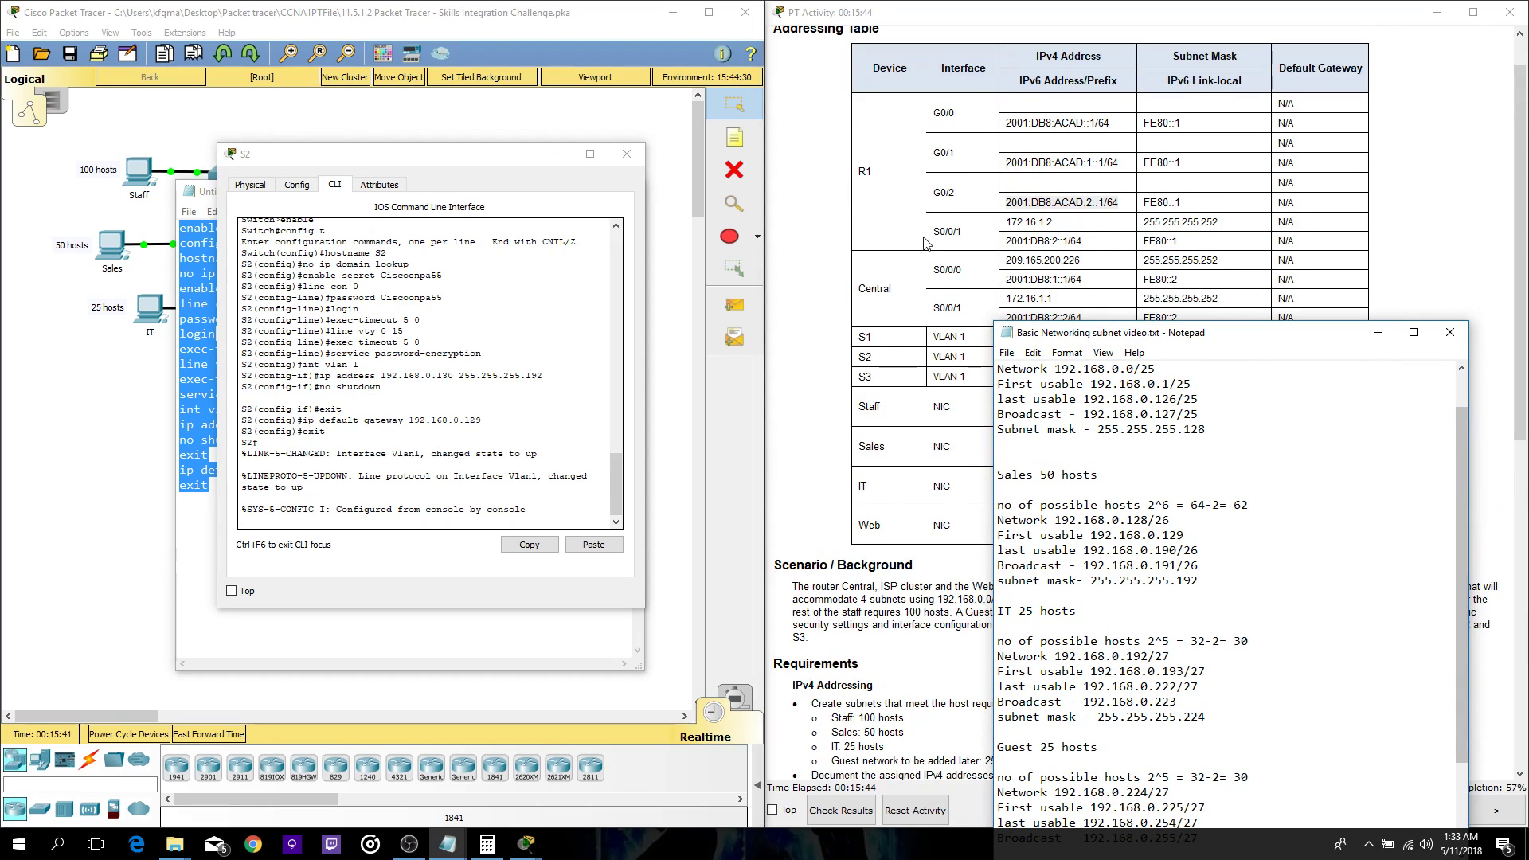
scroll(924, 231, "down", 2)
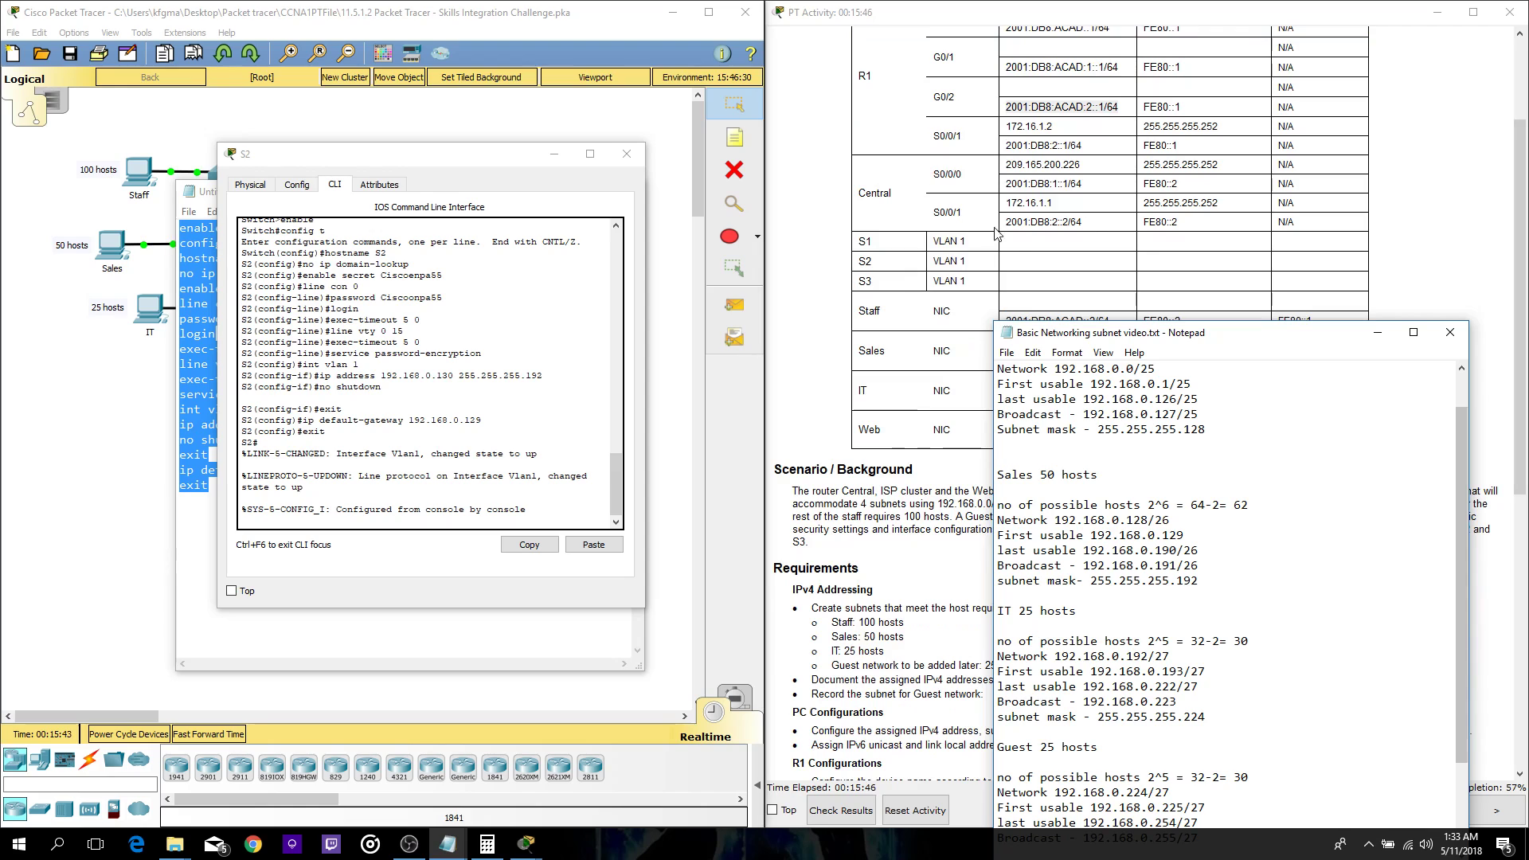
left_click_drag(1144, 335, 924, 157)
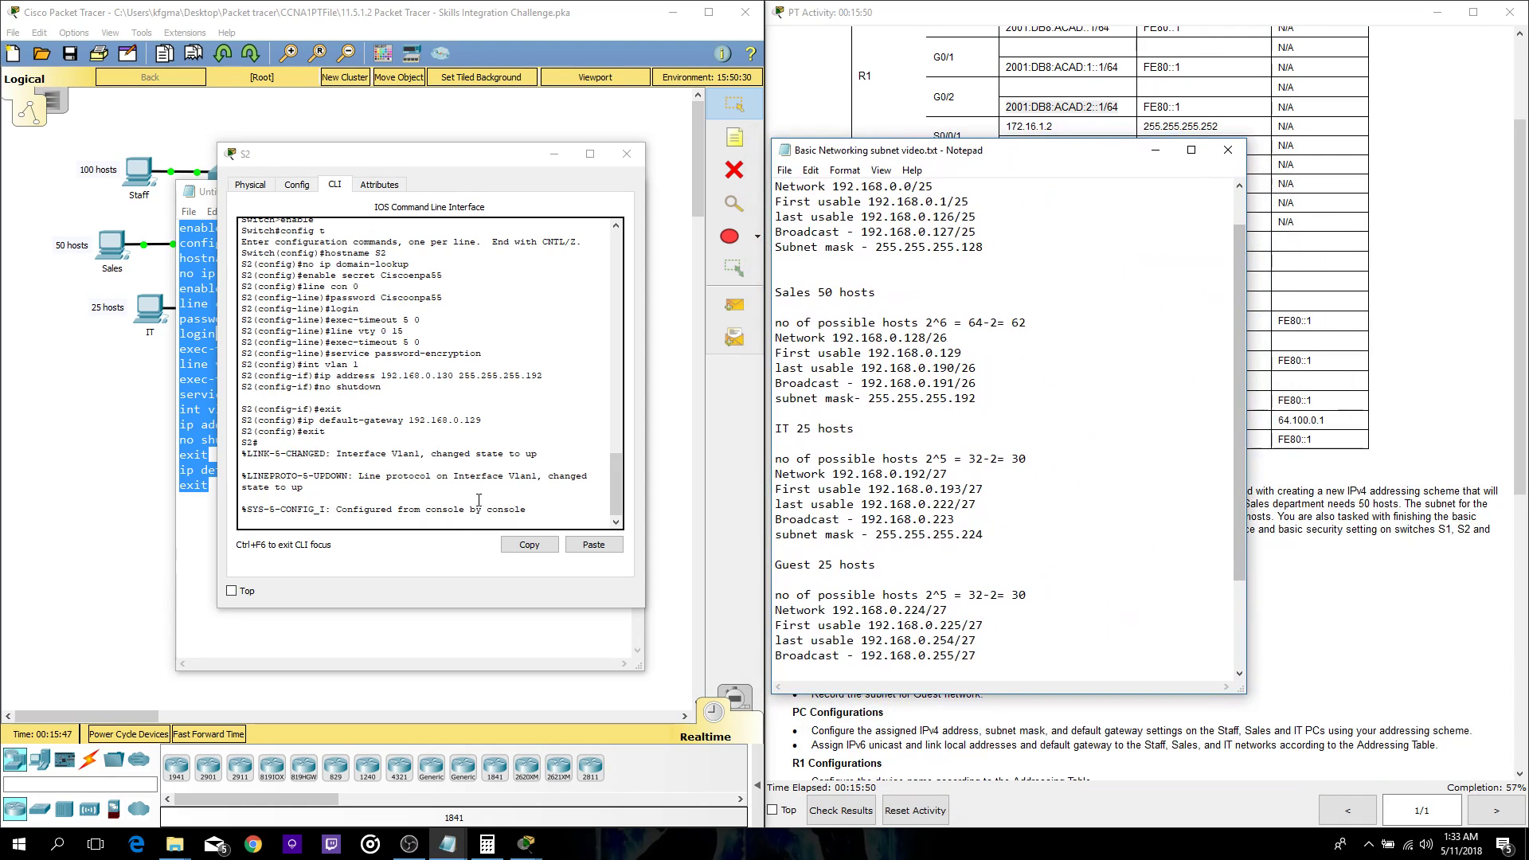
scroll(1031, 495, "up", 1)
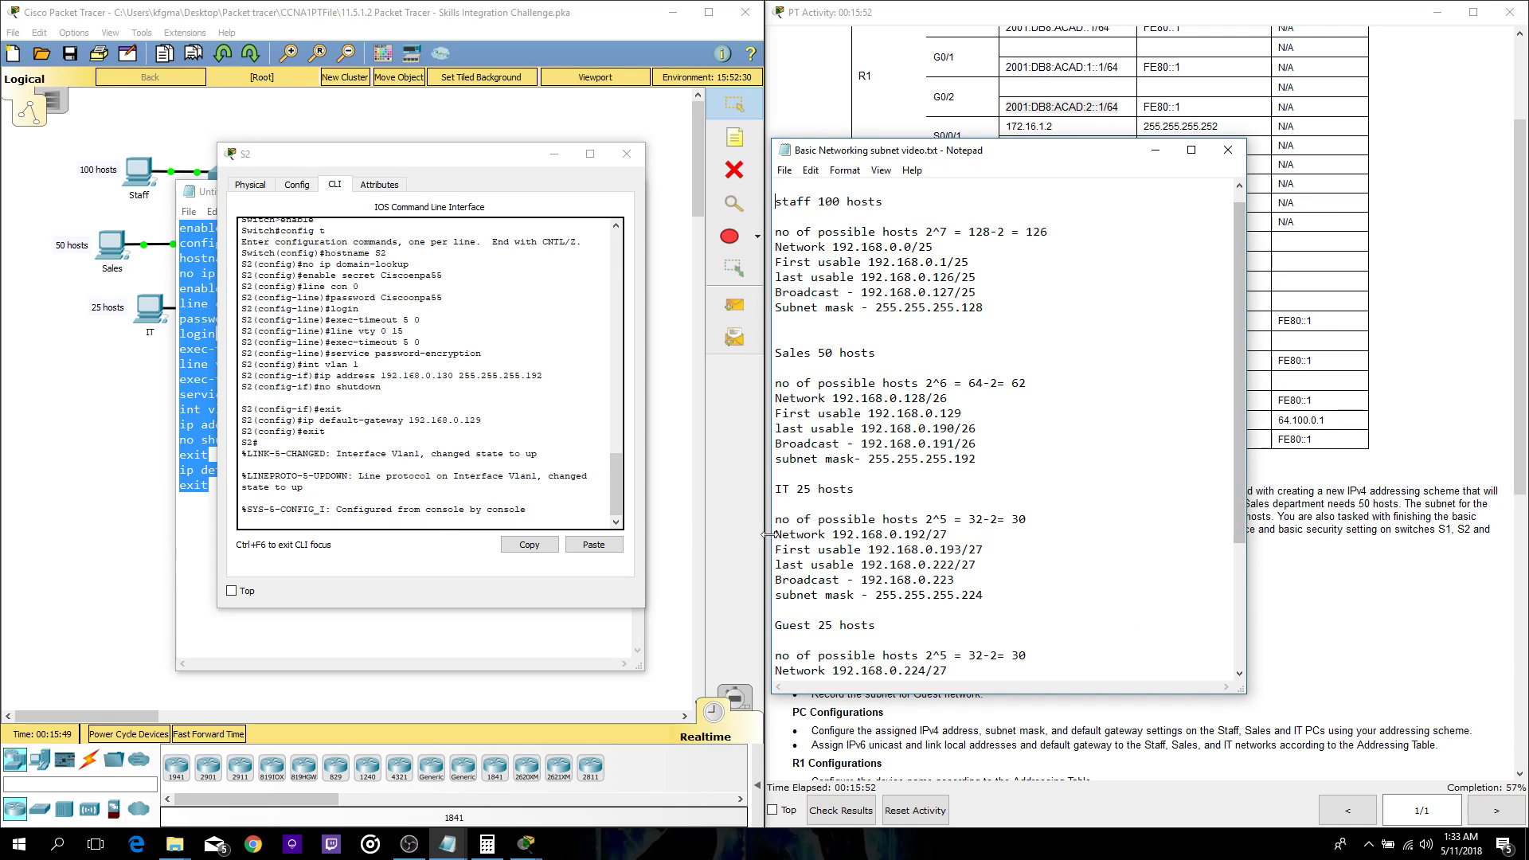
scroll(1031, 494, "down", 4)
- Confirm the S2 console responds, then close the S2 device window
left_click(361, 512)
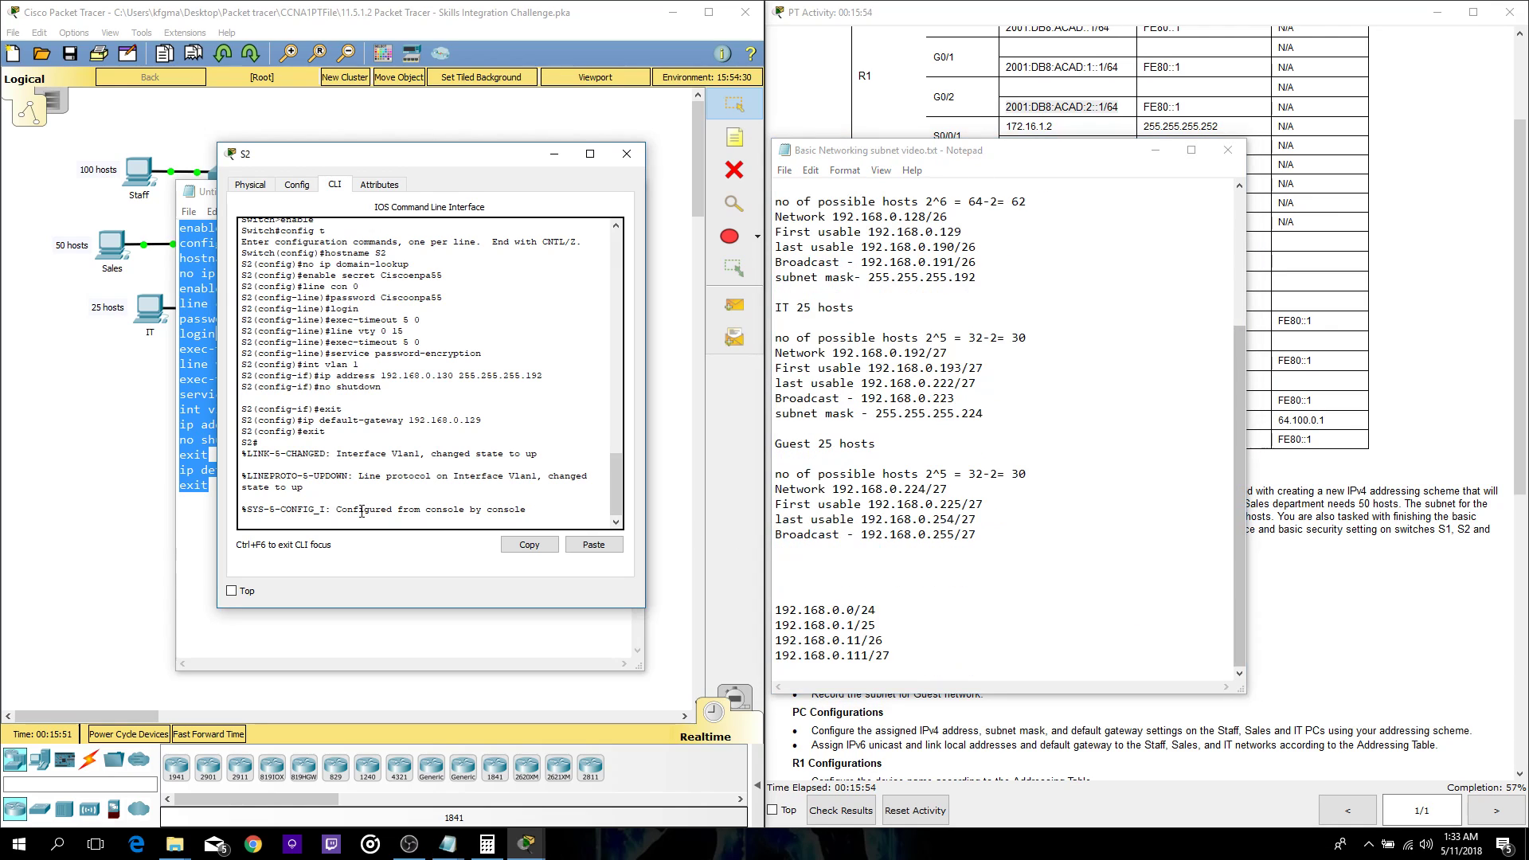
key("Return")
key("Return")
key("Return")
key("Return")
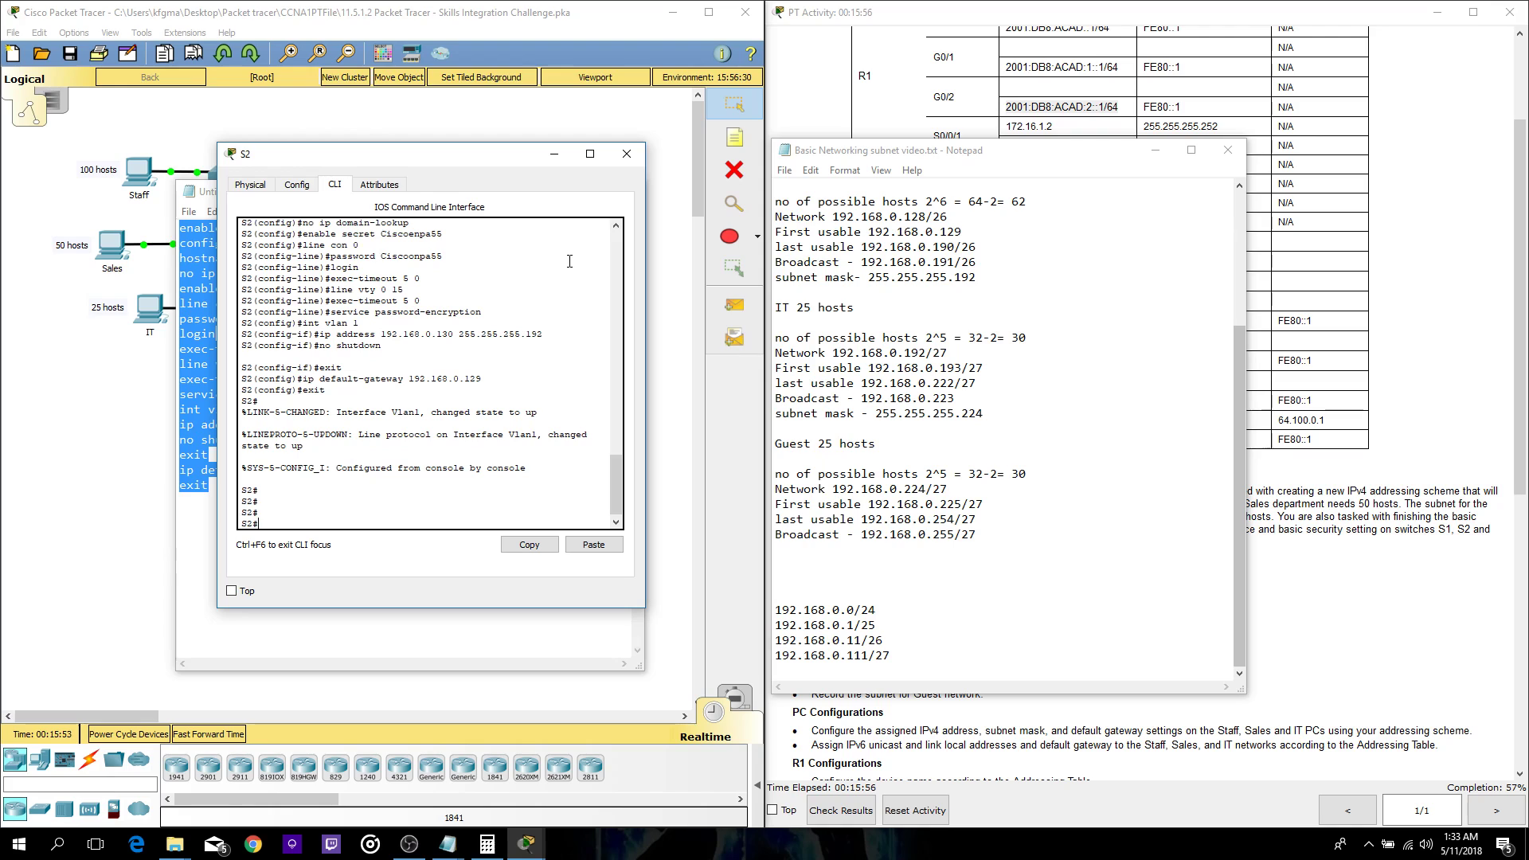
scroll(569, 261, "up", 5)
left_click(626, 153)
- Change the script's hostname to S3 and delete S2's address and mask from the ip address line
left_click(240, 255)
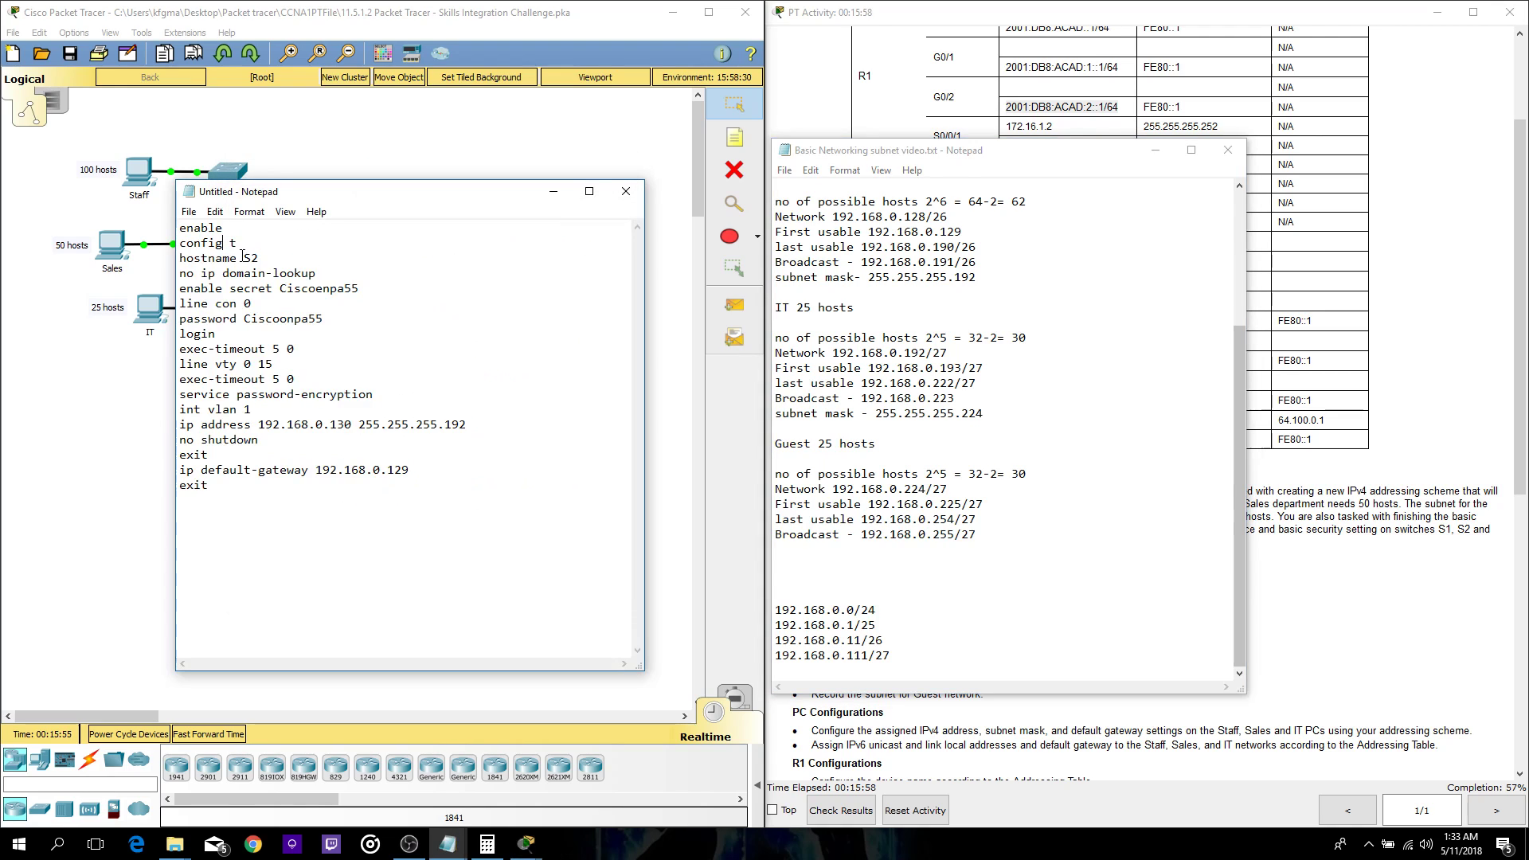
key("BackSpace")
type("3")
left_click_drag(466, 425, 258, 425)
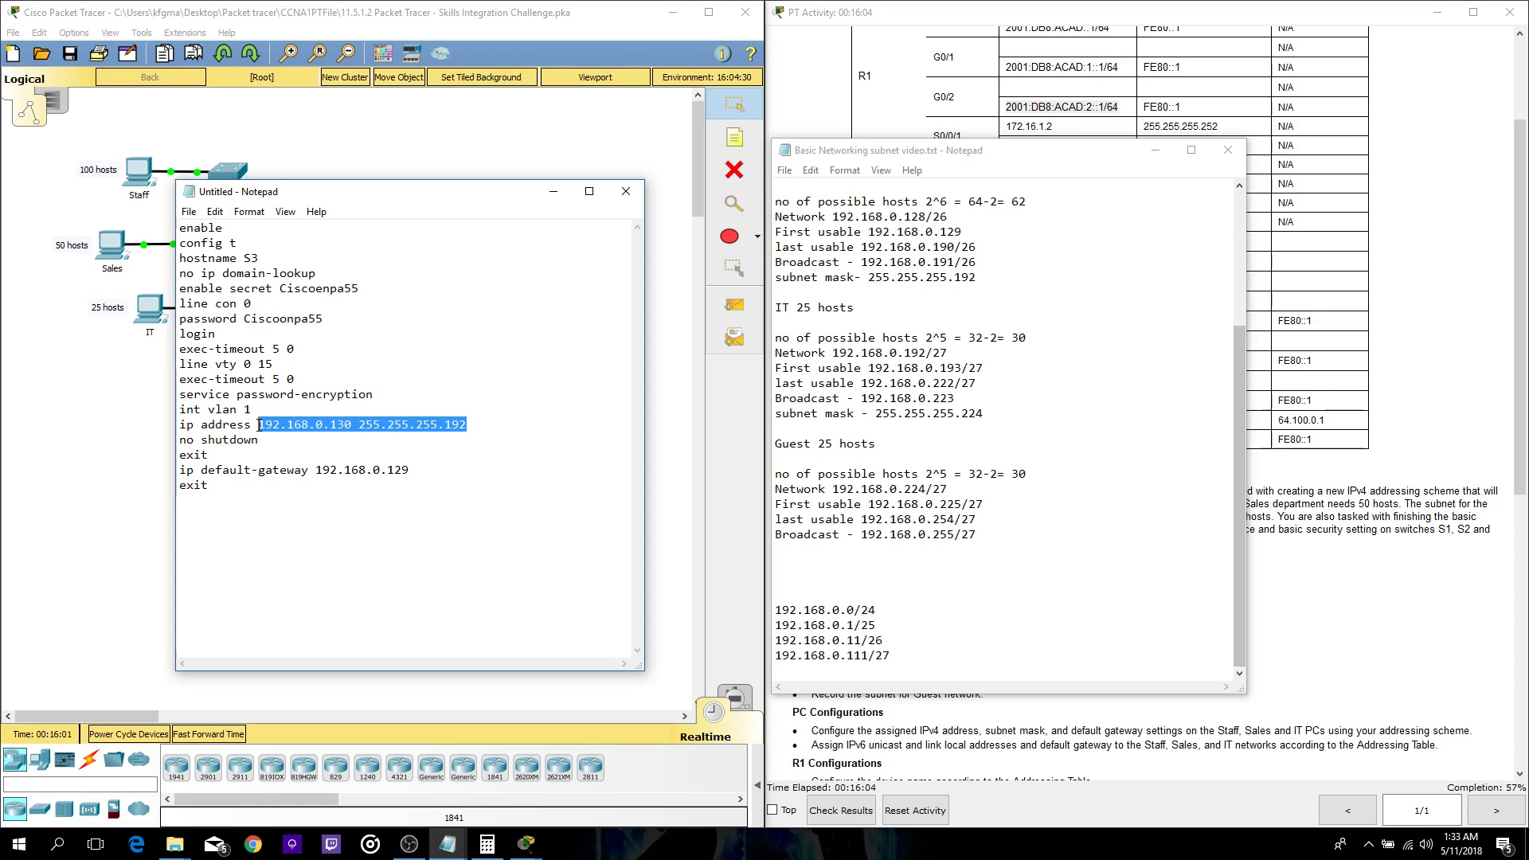
key("BackSpace")
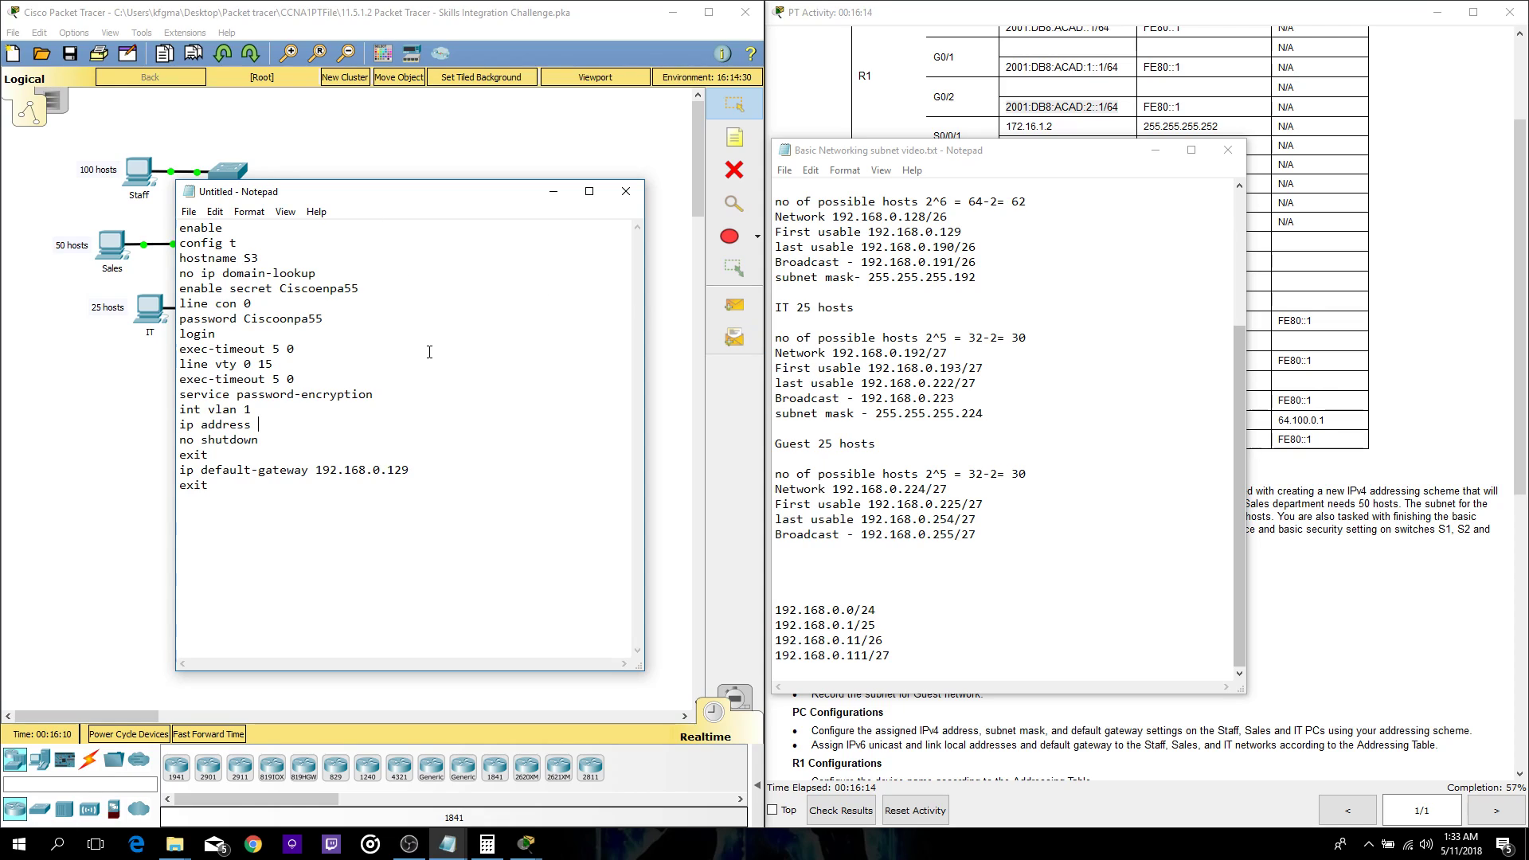
- Set S3's address to 192.168.0.194 255.255.255.224, change the gateway to 192.168.0.193, and select the script
type("192.168.0.194 255.255.255.224")
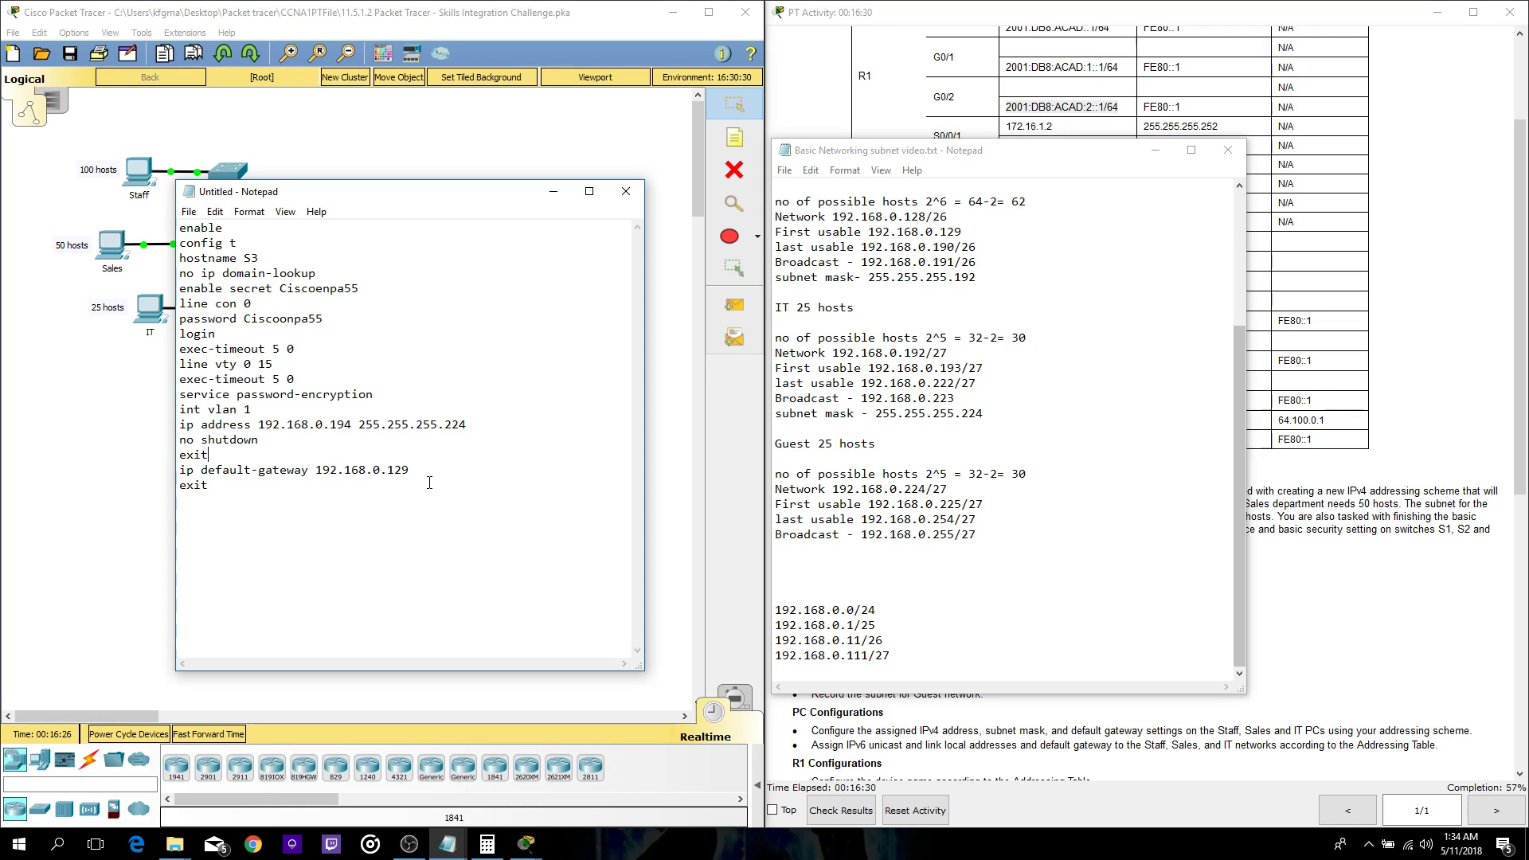
left_click_drag(430, 471, 387, 475)
key("BackSpace")
type("193")
left_click_drag(293, 525, 182, 228)
- On switch S3's command line, enter privileged and global configuration mode, then exit back out
left_click(554, 191)
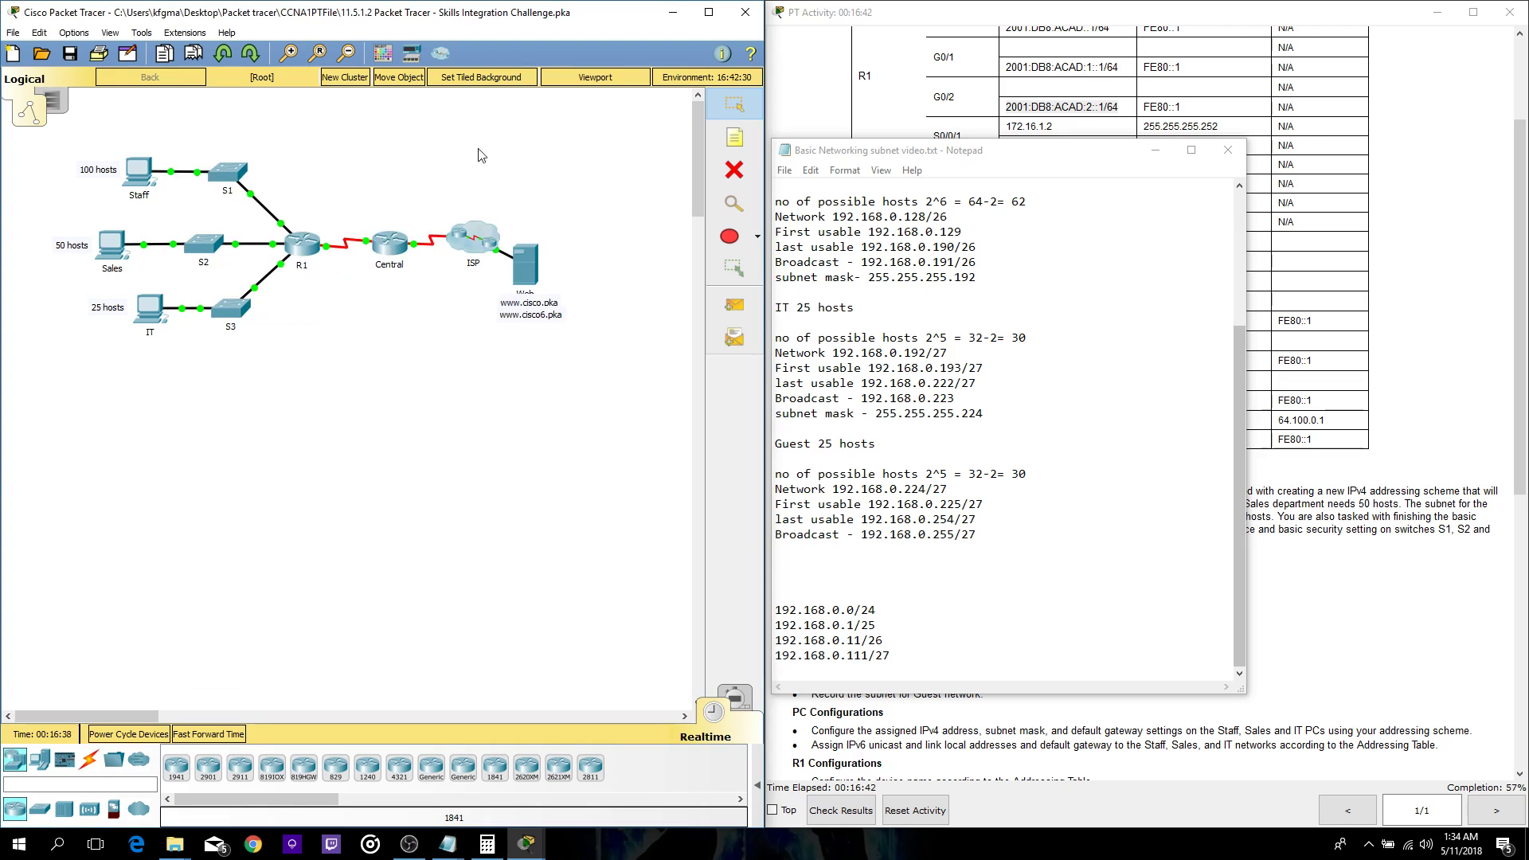
left_click(231, 307)
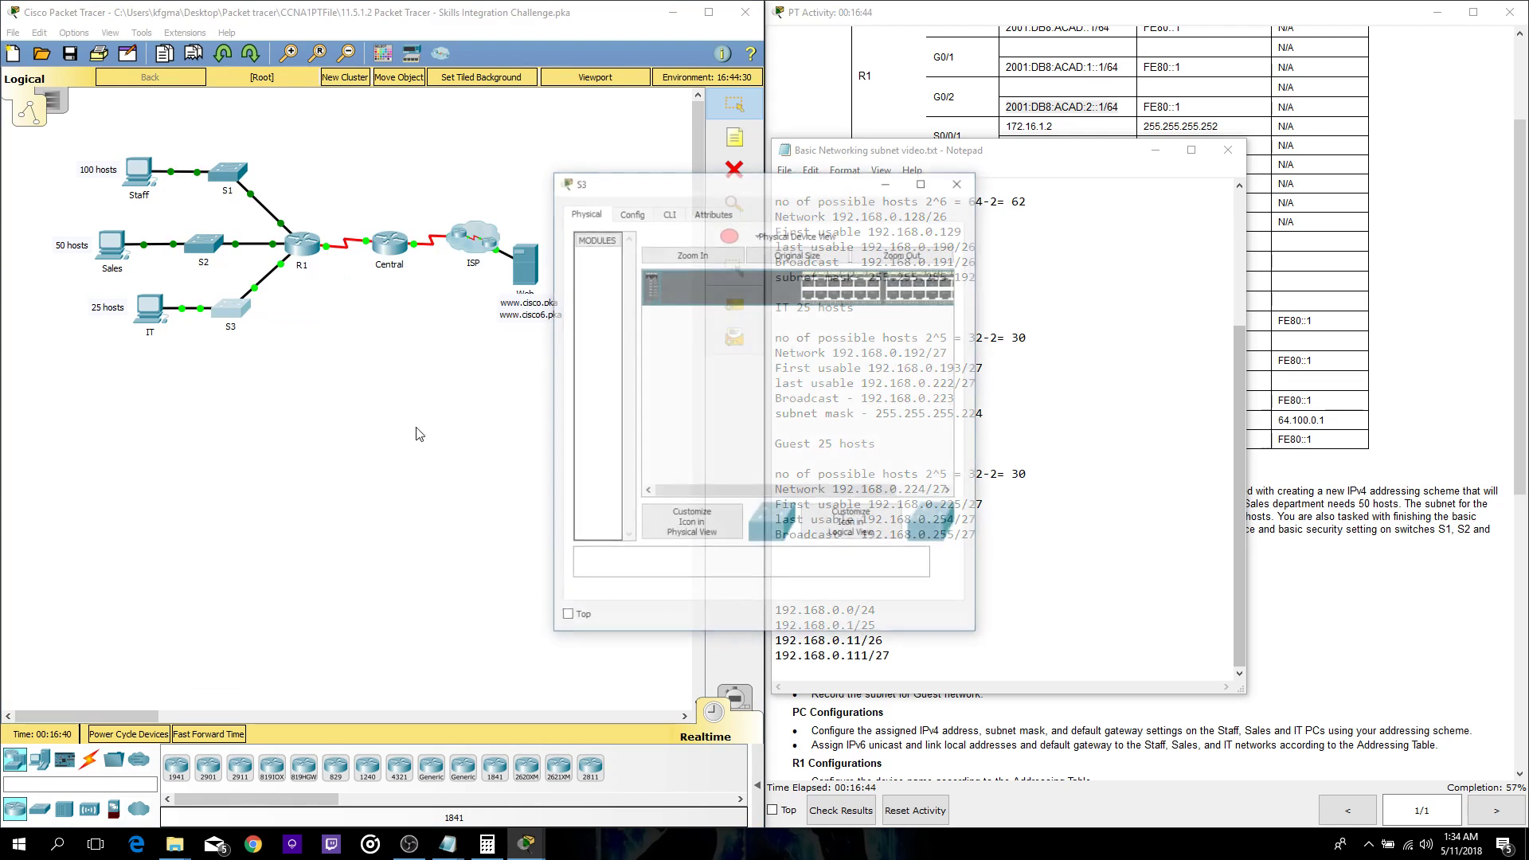
left_click(668, 211)
key("Return")
key("Return")
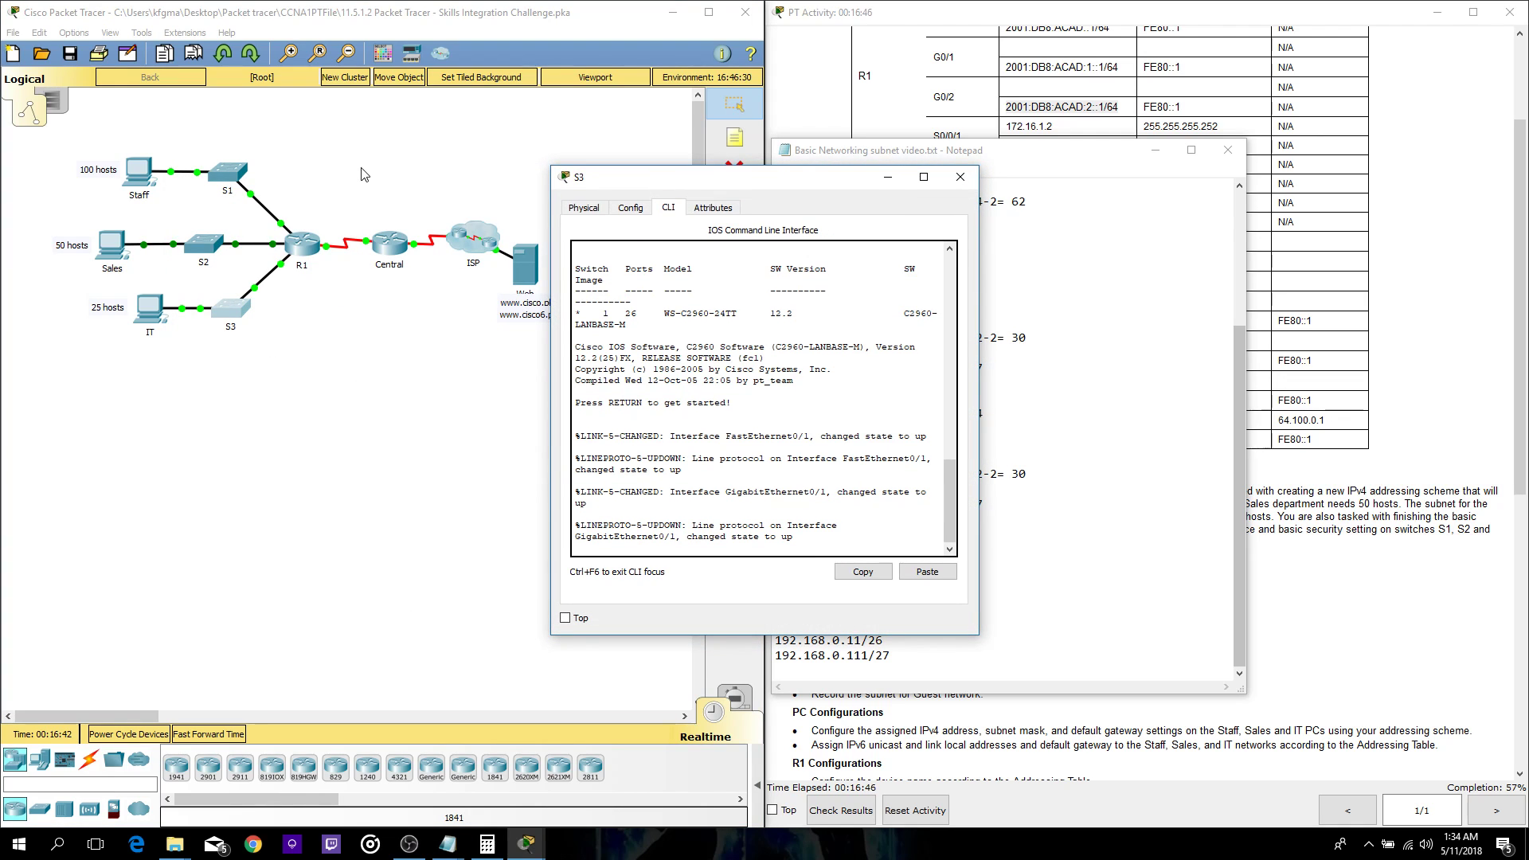
type("enable")
key("Return")
type("config t")
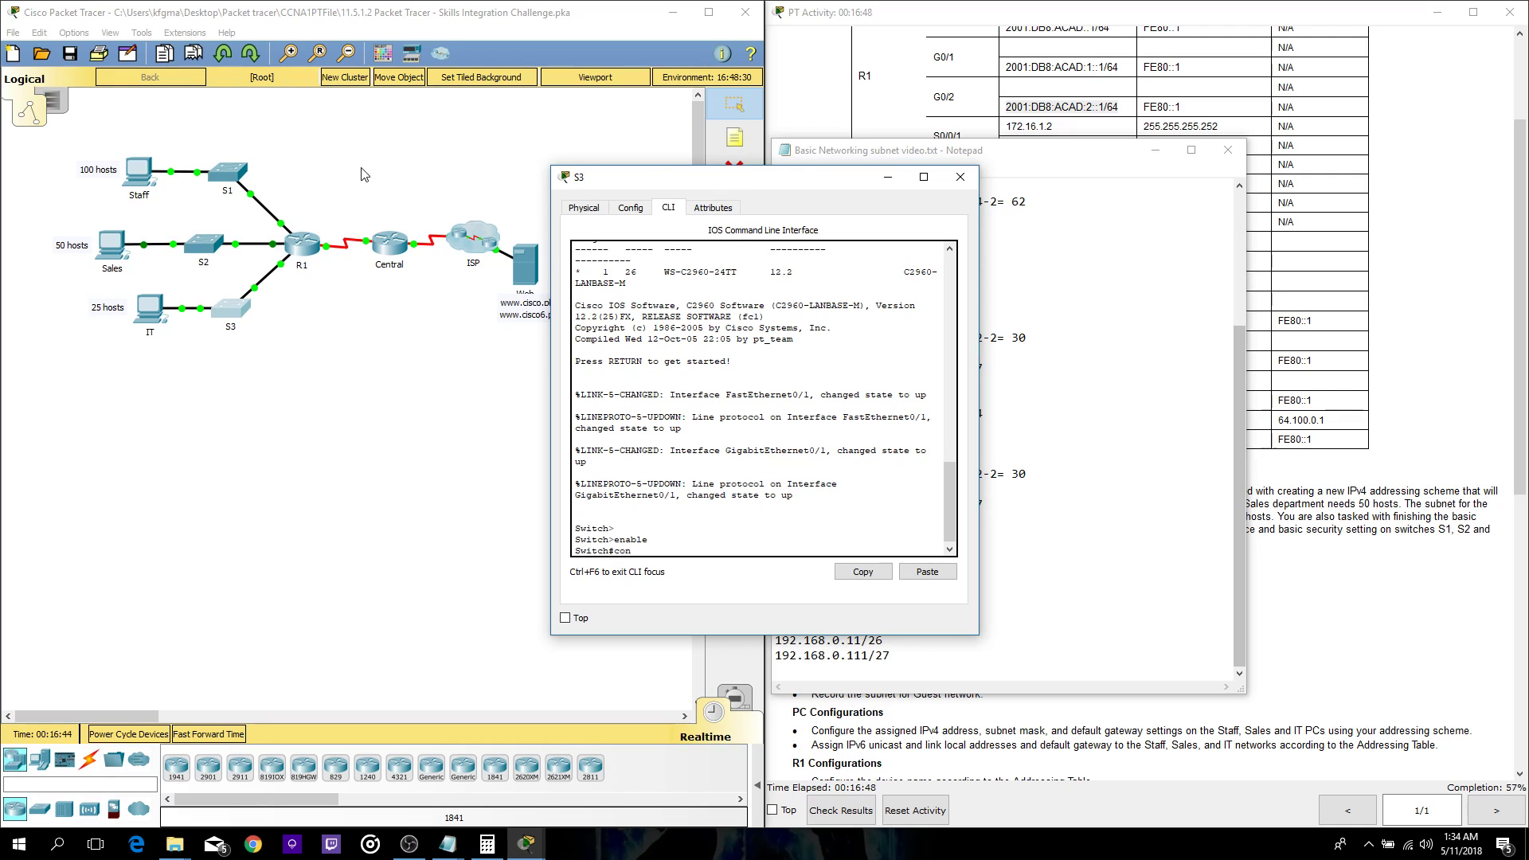
key("Return")
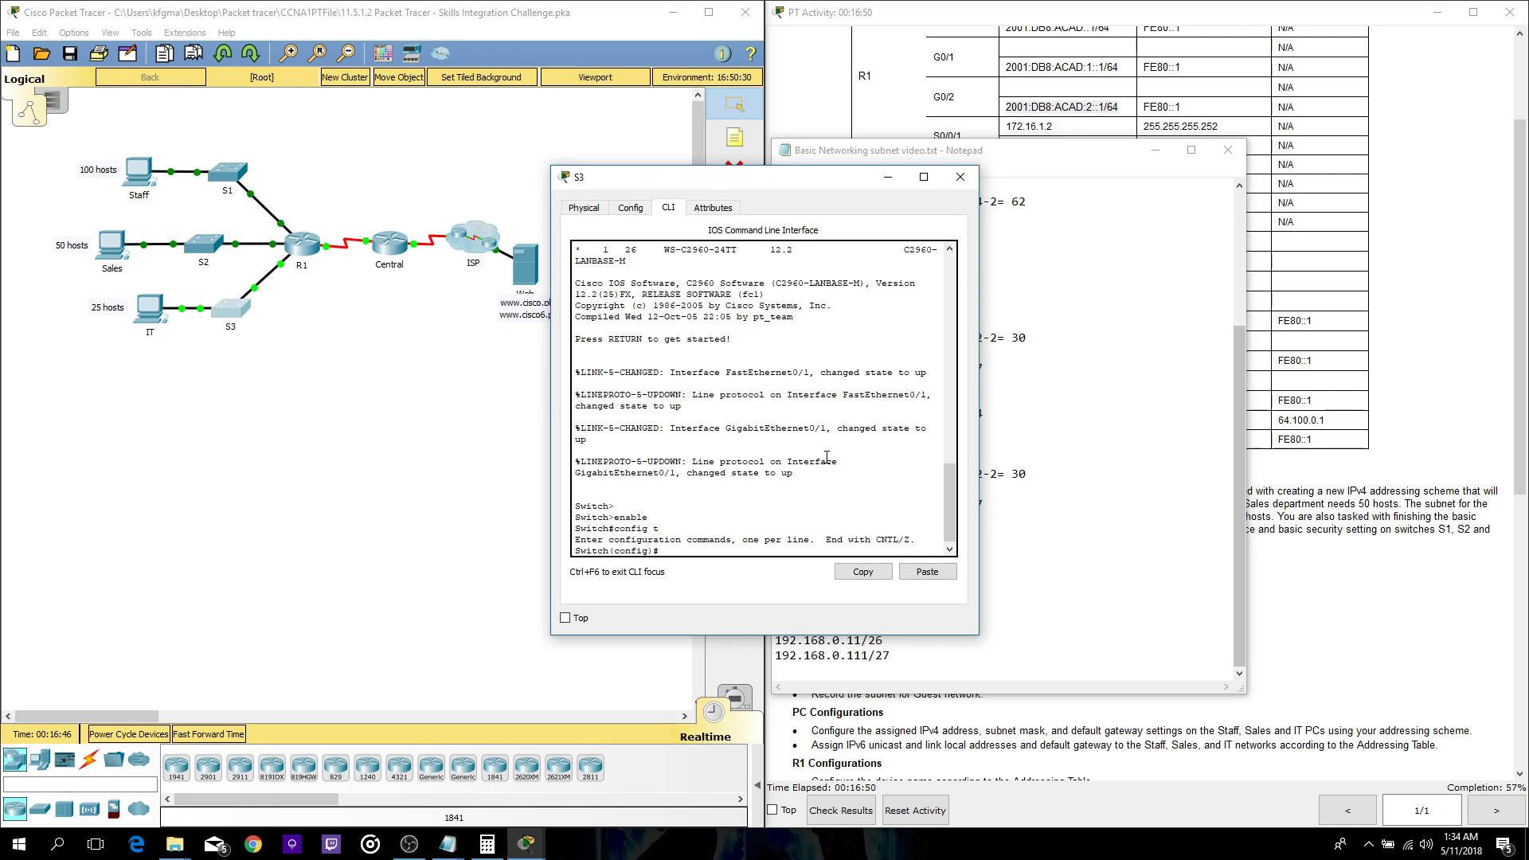
type("exit")
key("Return")
type("exit")
key("Return")
key("Return")
type("ena")
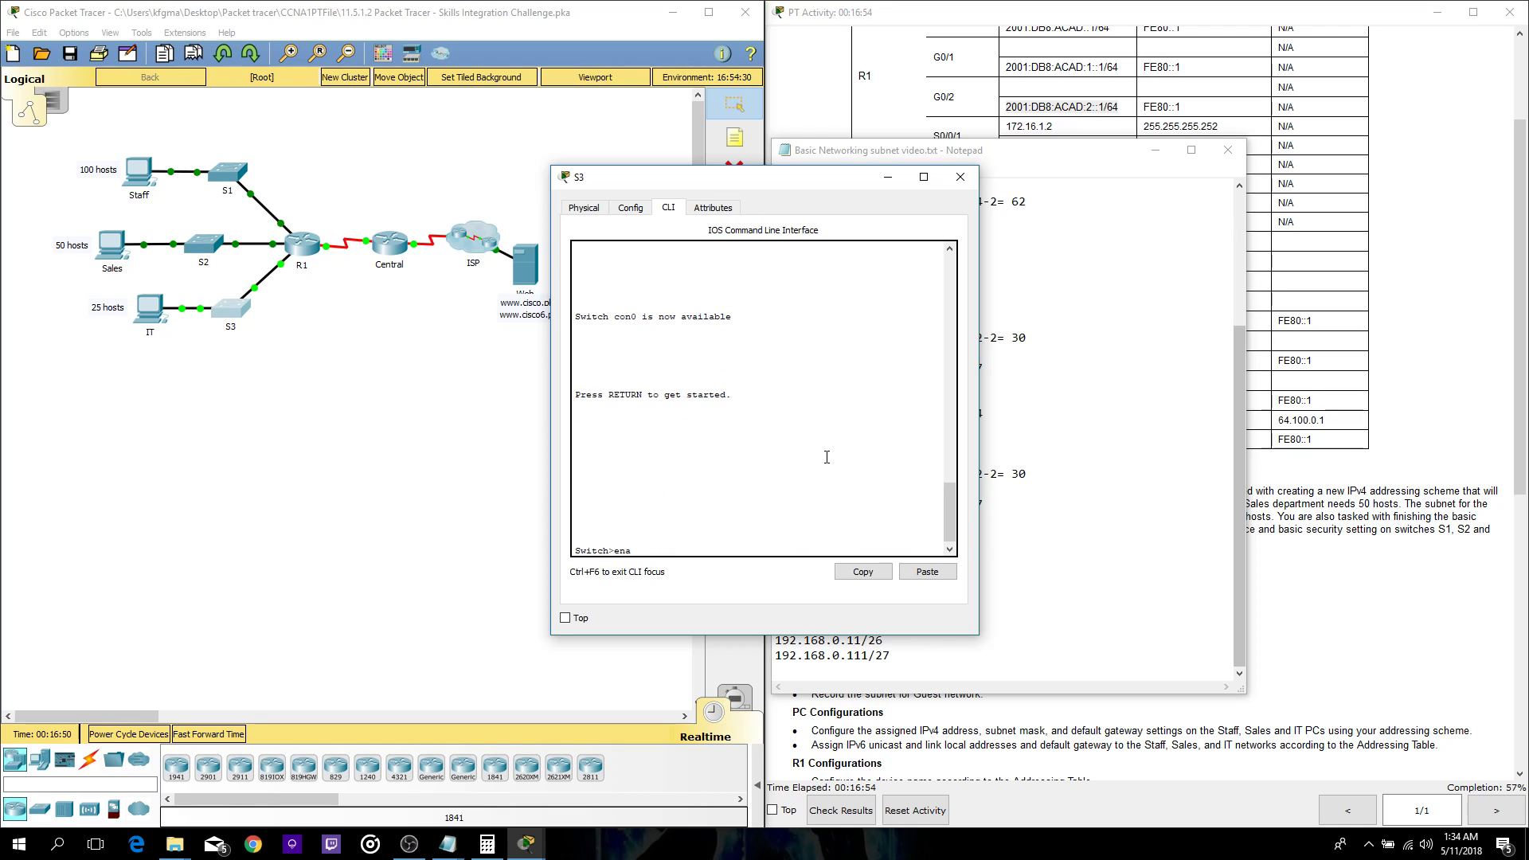
- Paste the Notepad script into S3's console, applying address 192.168.0.194 and gateway 192.168.0.193
left_click_drag(789, 181, 364, 111)
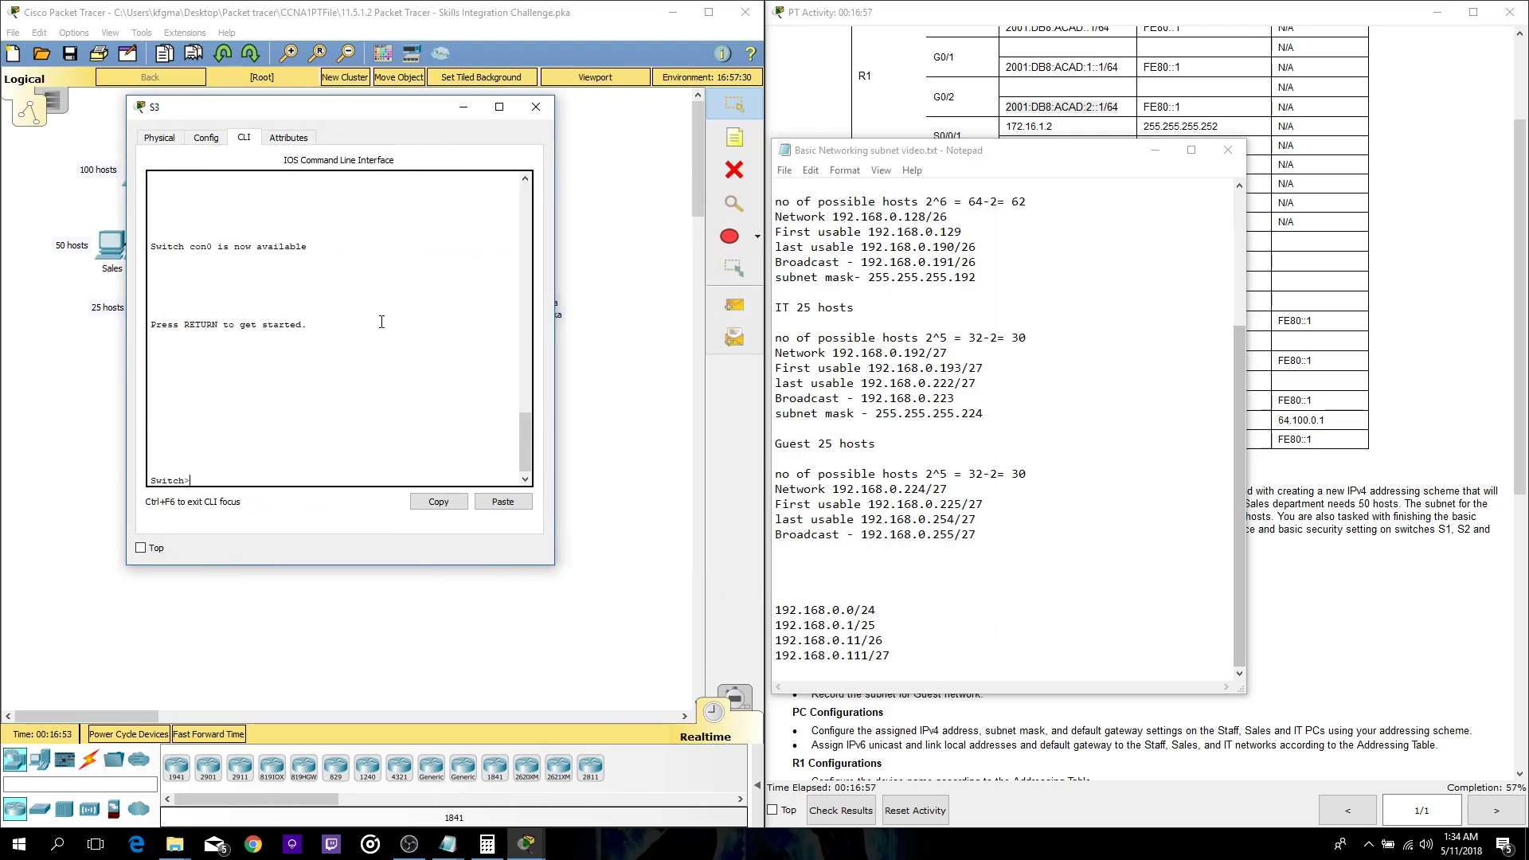
left_click(503, 500)
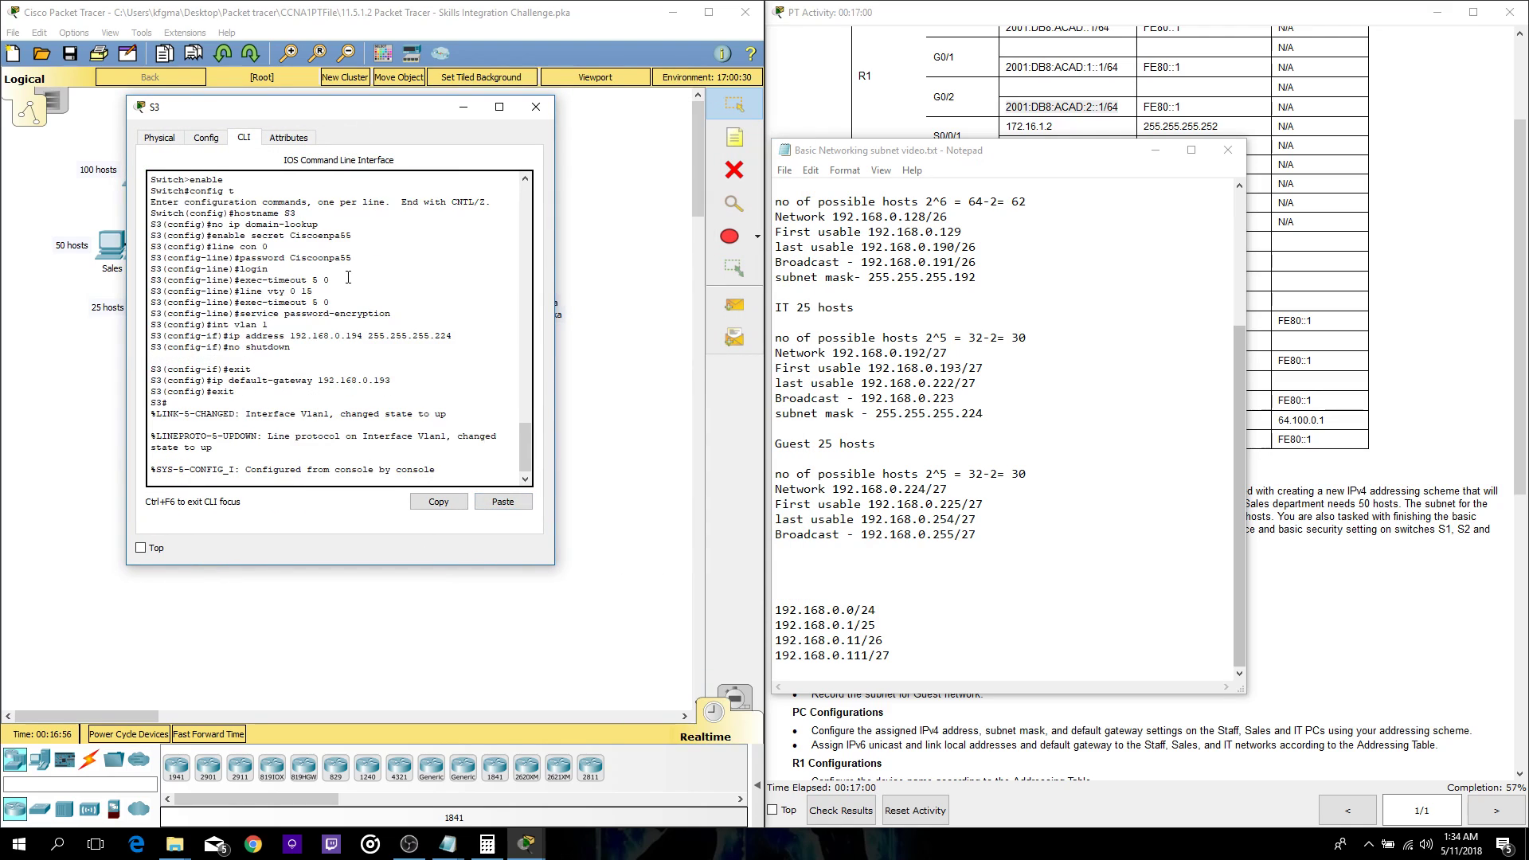
scroll(391, 343, "up", 1)
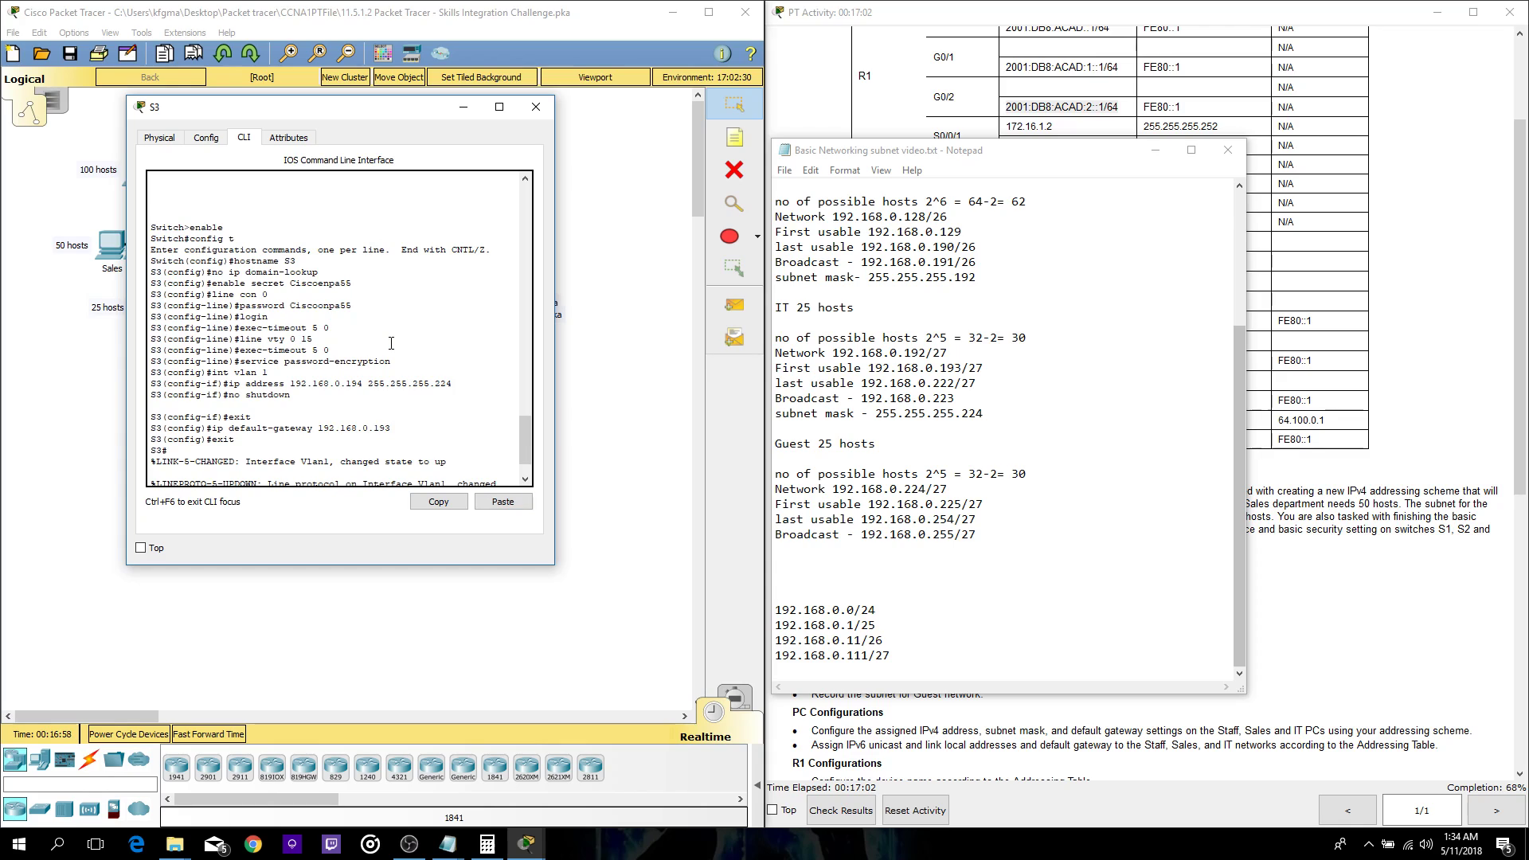
scroll(391, 340, "down", 1)
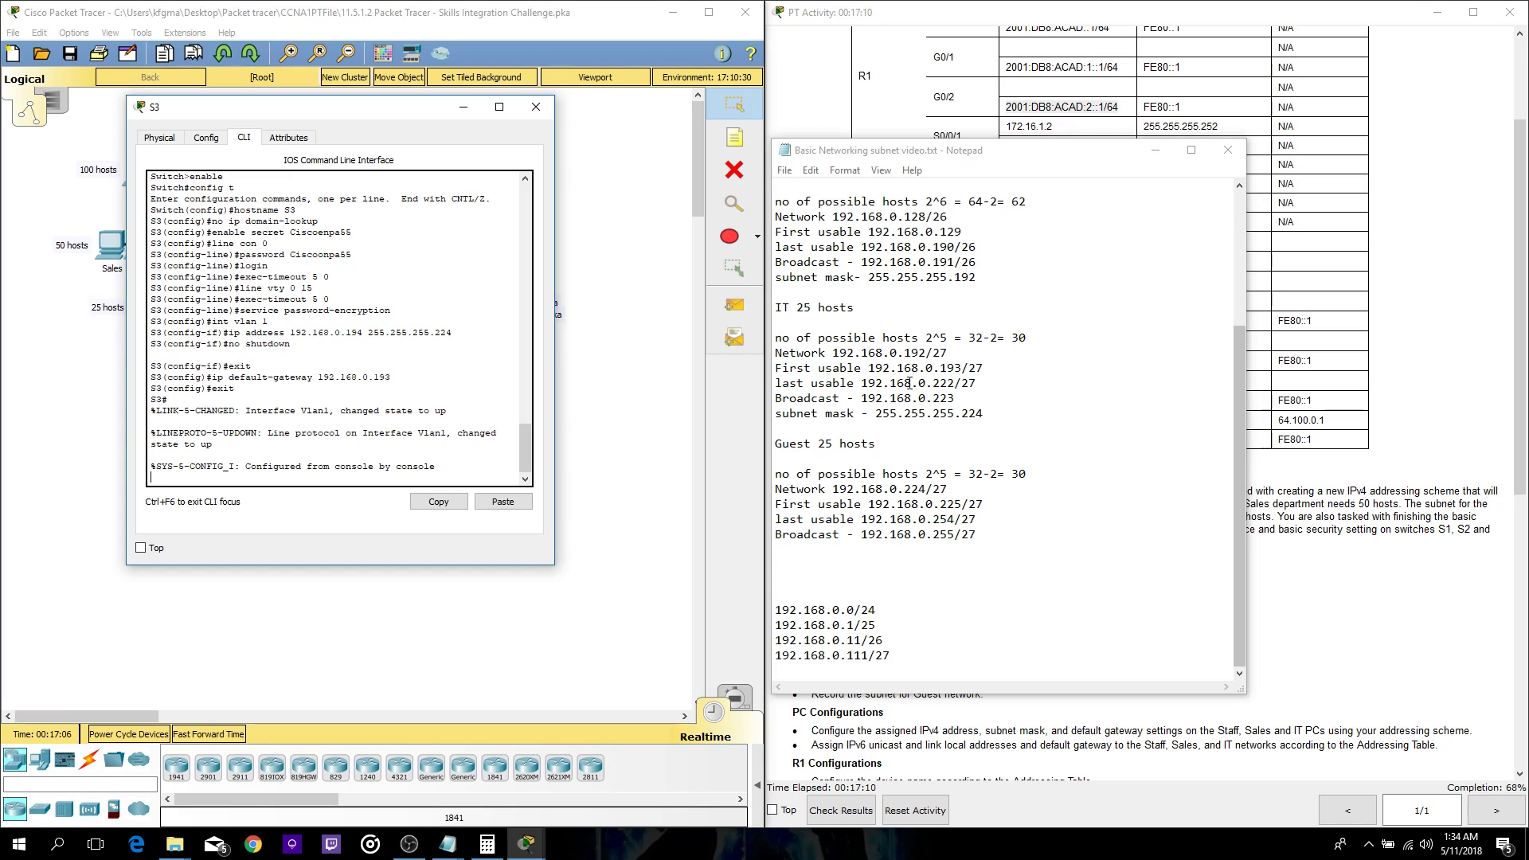
left_click(539, 109)
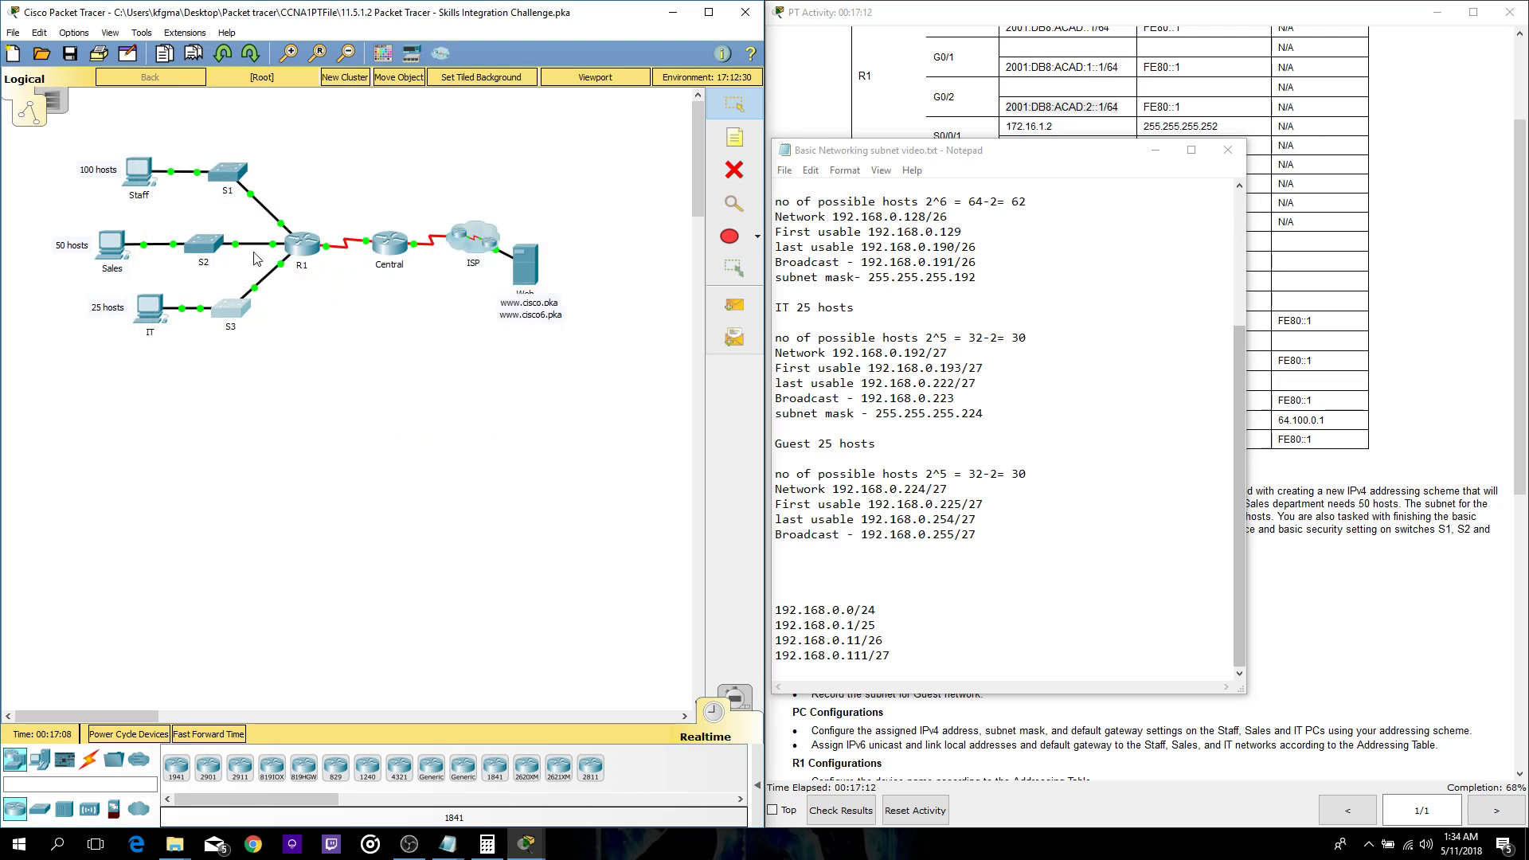
left_click(221, 242)
left_click_drag(704, 182, 184, 176)
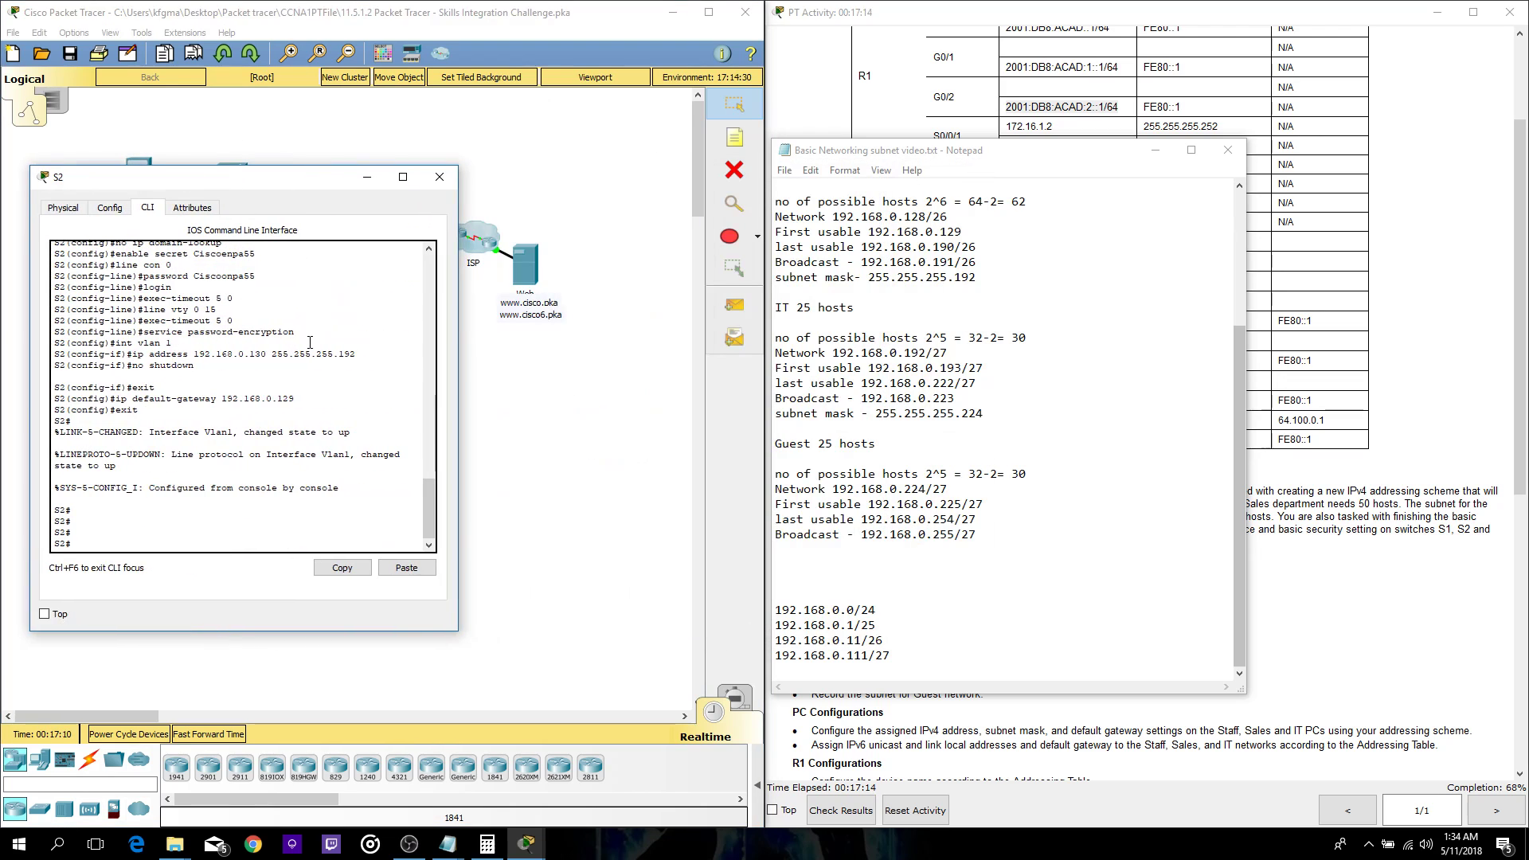
scroll(222, 389, "up", 2)
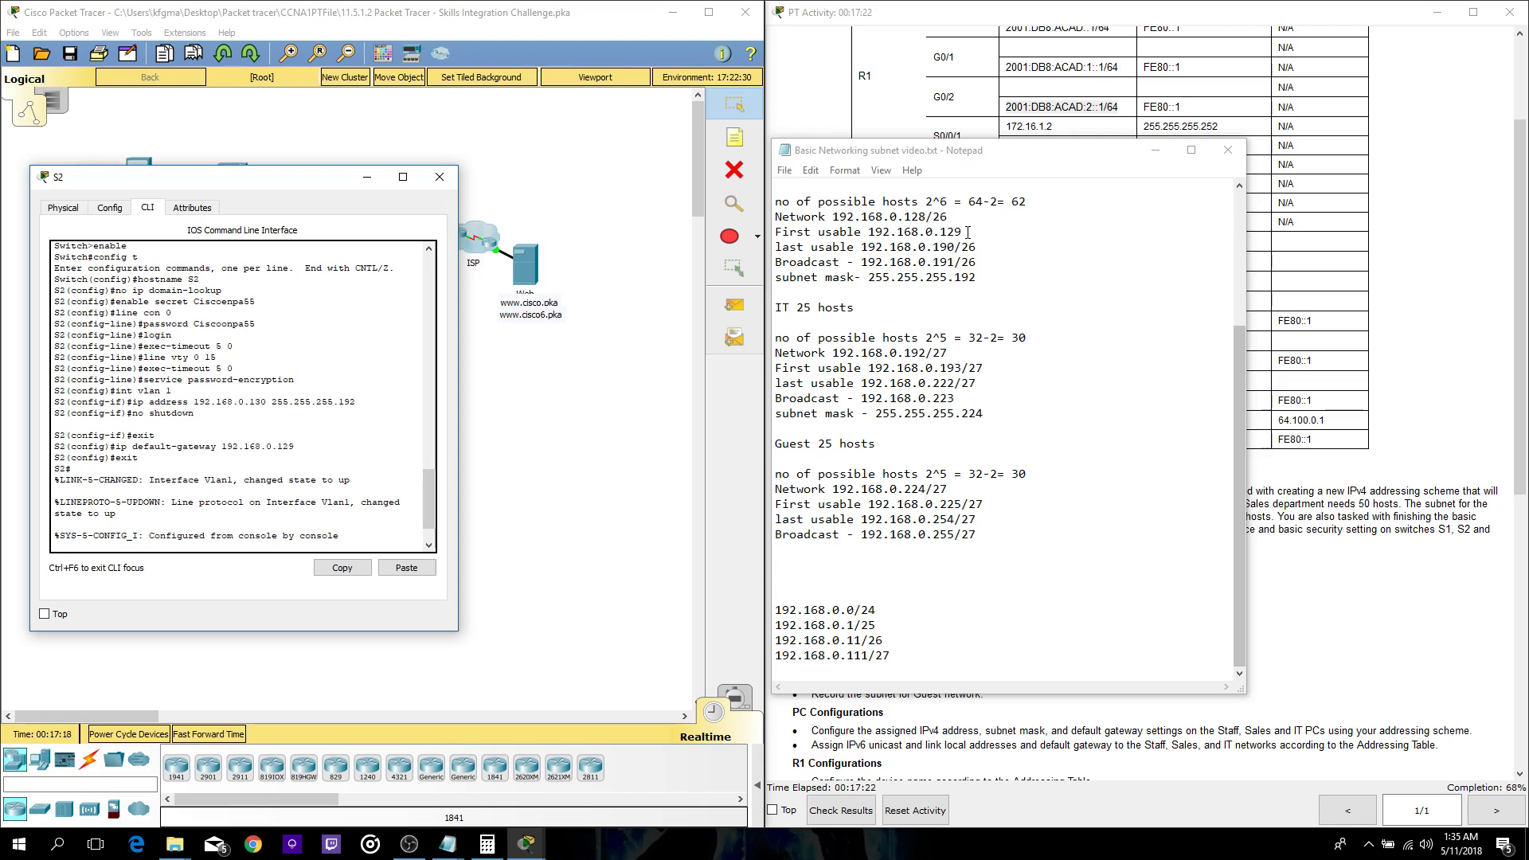
left_click(438, 177)
left_click(228, 173)
left_click_drag(702, 193, 280, 186)
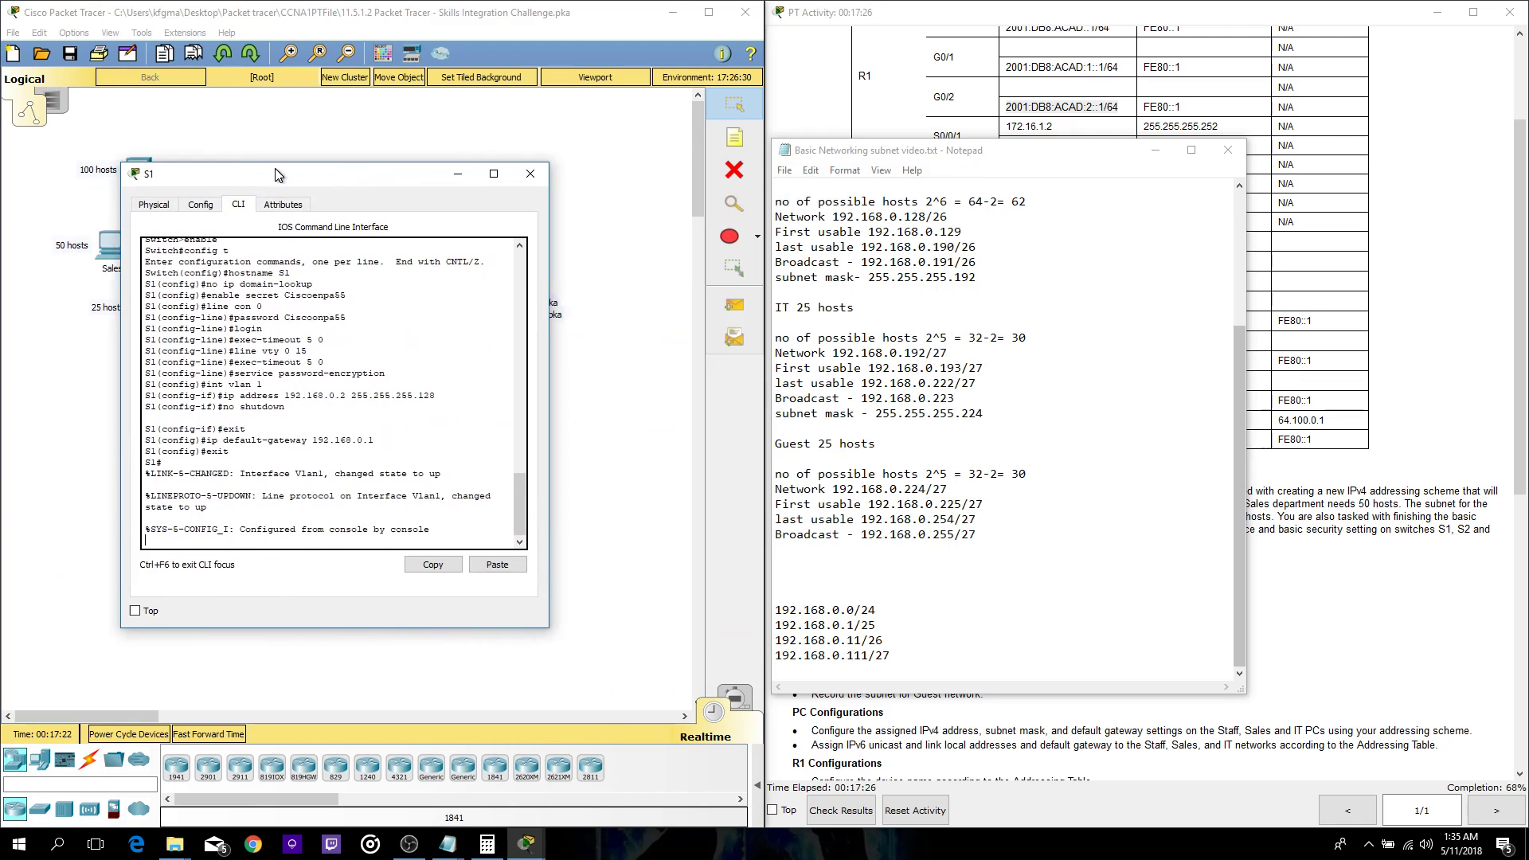
scroll(956, 358, "up", 4)
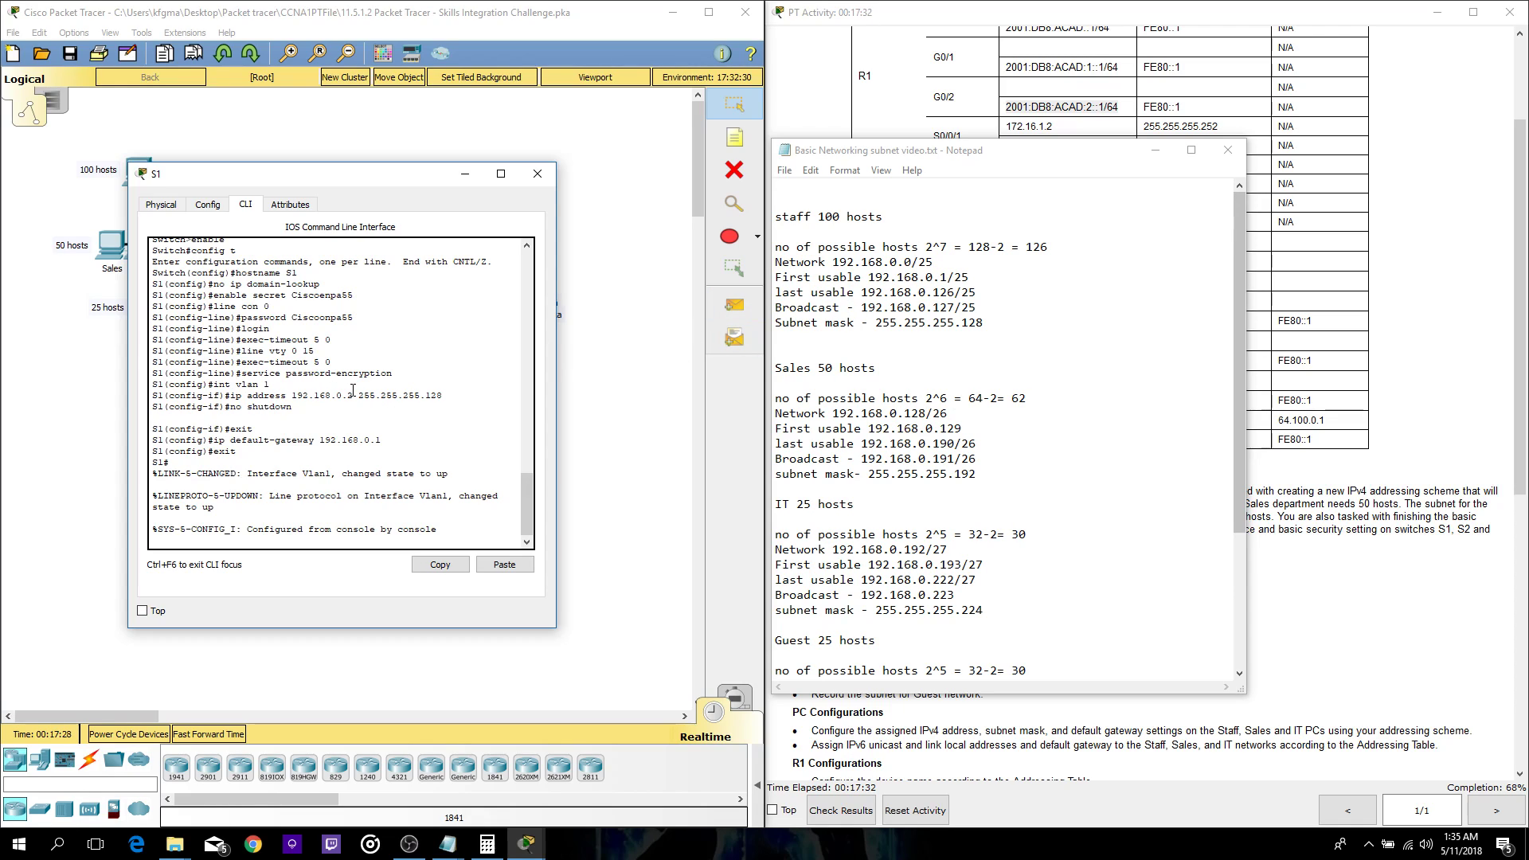
left_click(537, 174)
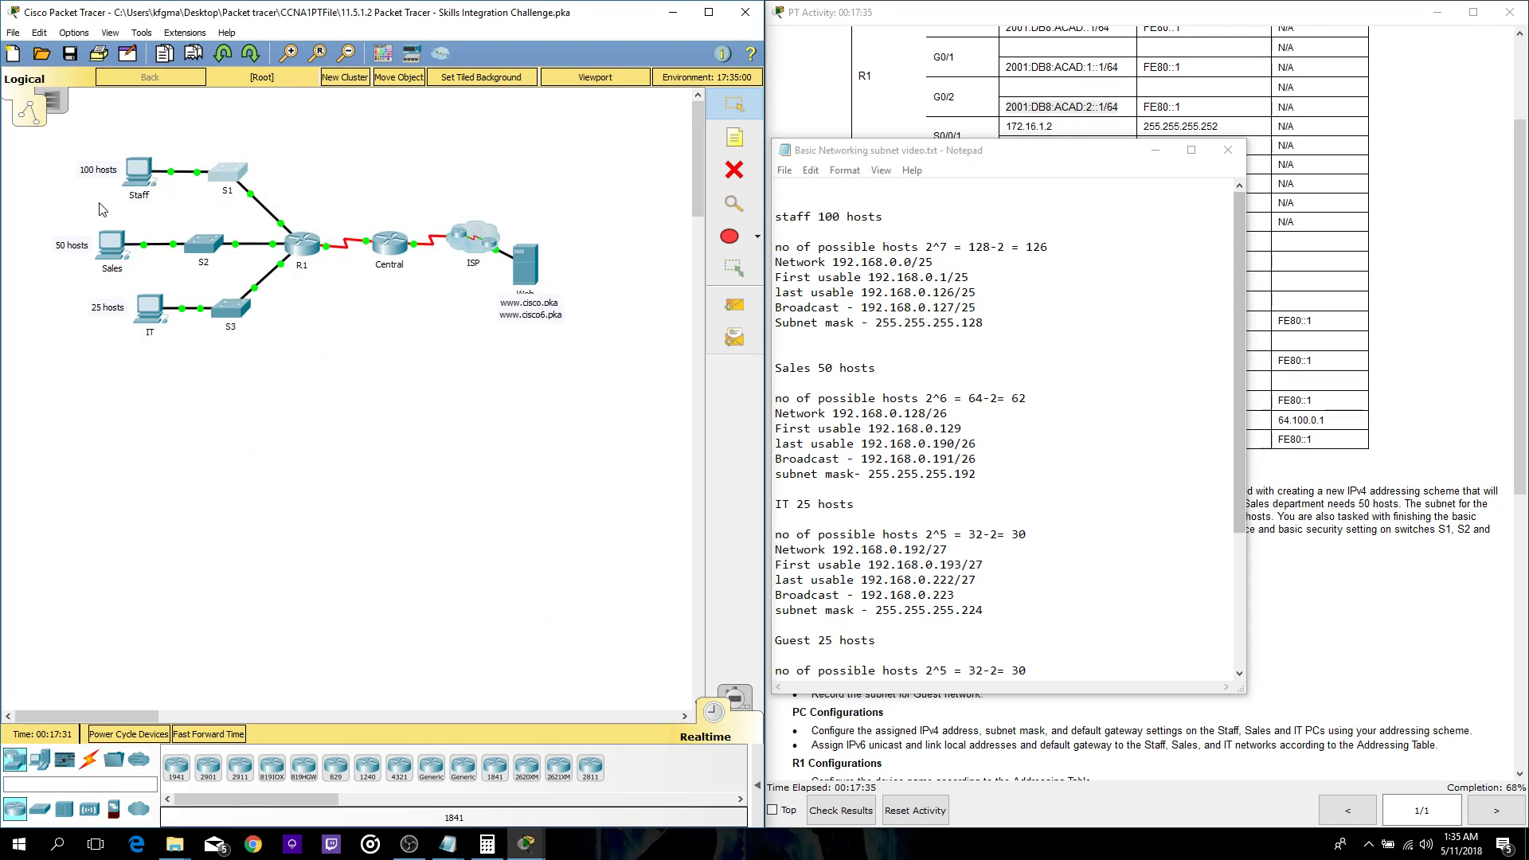
- Open the Staff PC's IP Configuration and position its window beside the notes
left_click(137, 172)
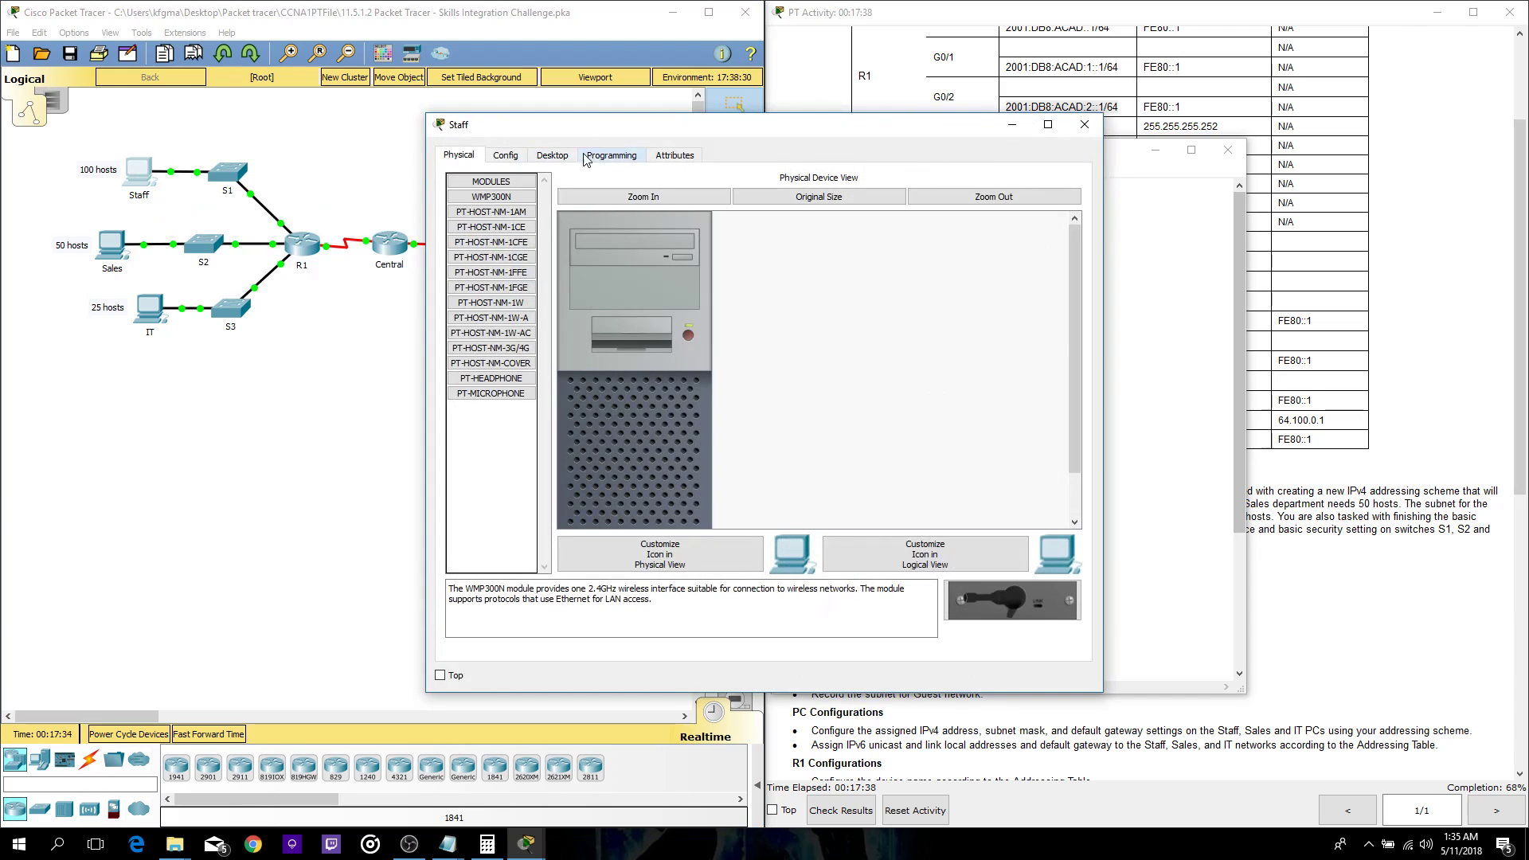
left_click(555, 156)
left_click(535, 230)
left_click_drag(437, 129, 261, 179)
left_click_drag(451, 167, 311, 158)
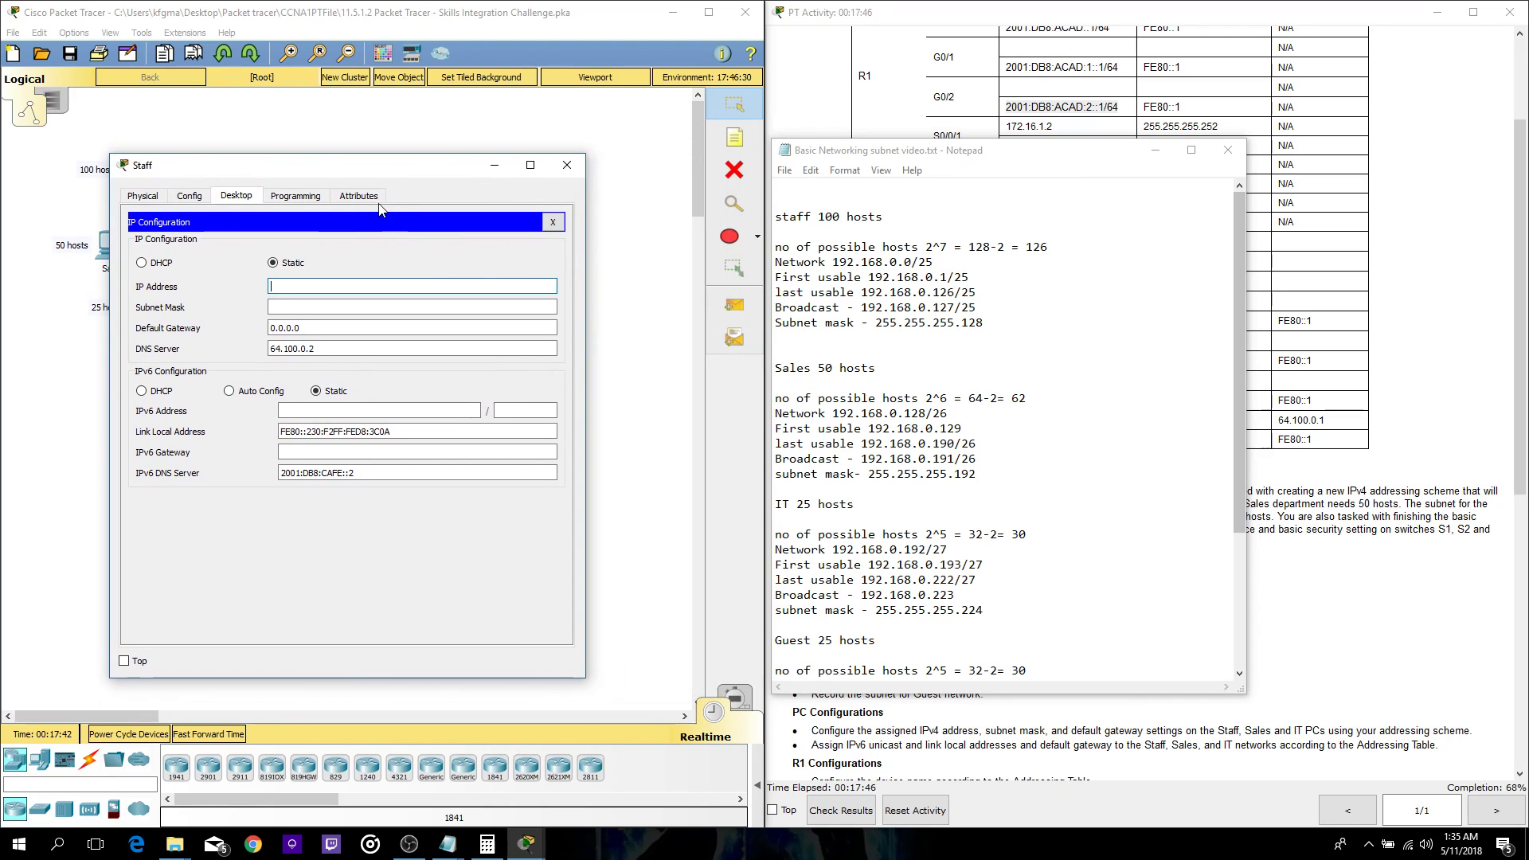
- Enter address 192.168.0.3, mask 255.255.255.128 and gateway 192.168.0.1 on the Staff PC
type("192.168")
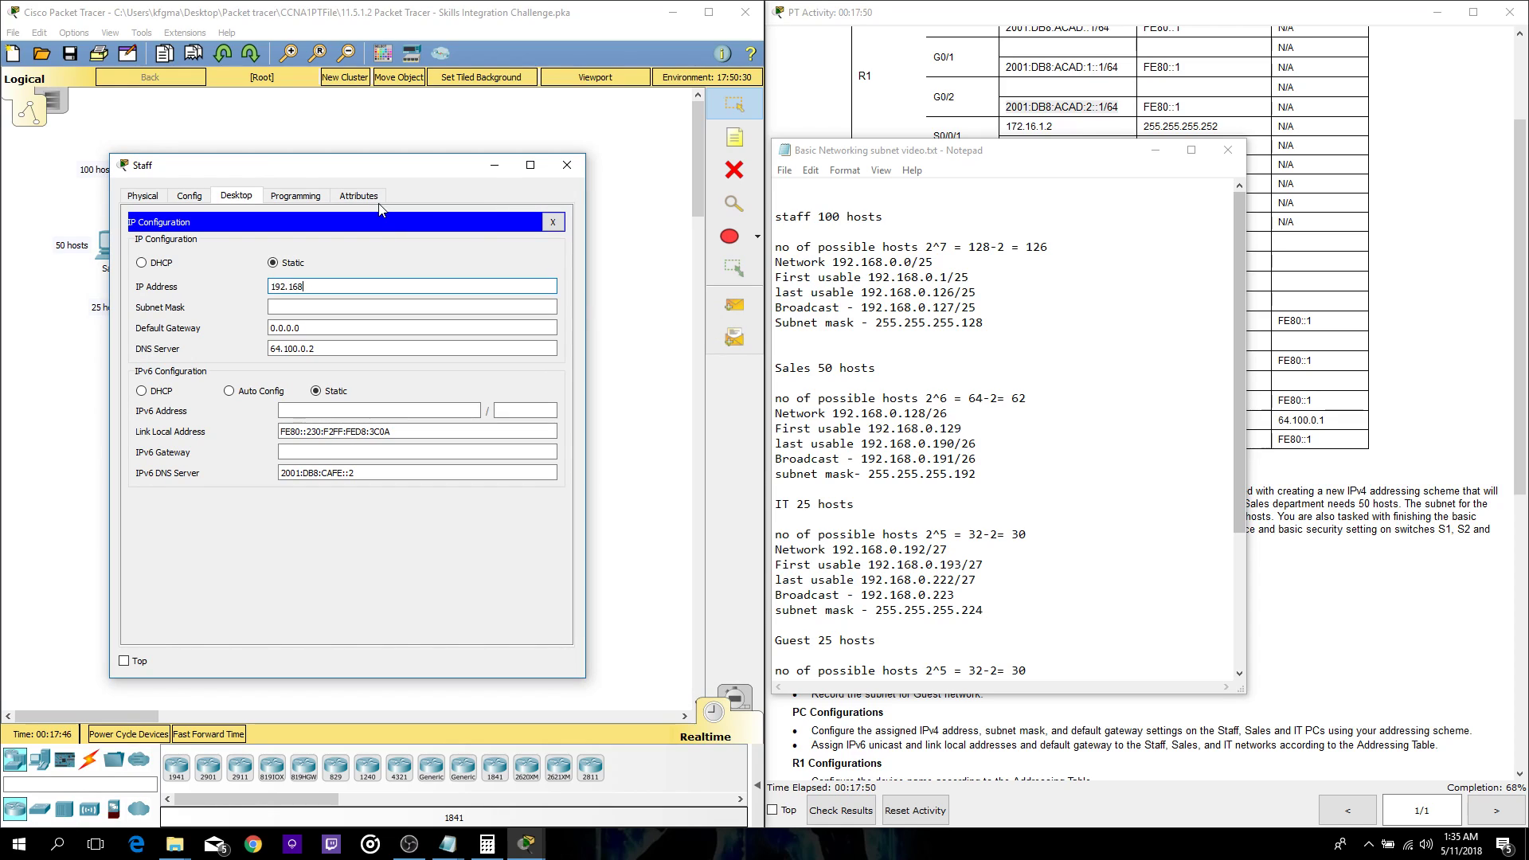
type(".0.3")
key("Tab")
left_click(351, 305)
key("BackSpace")
type("128")
key("Tab")
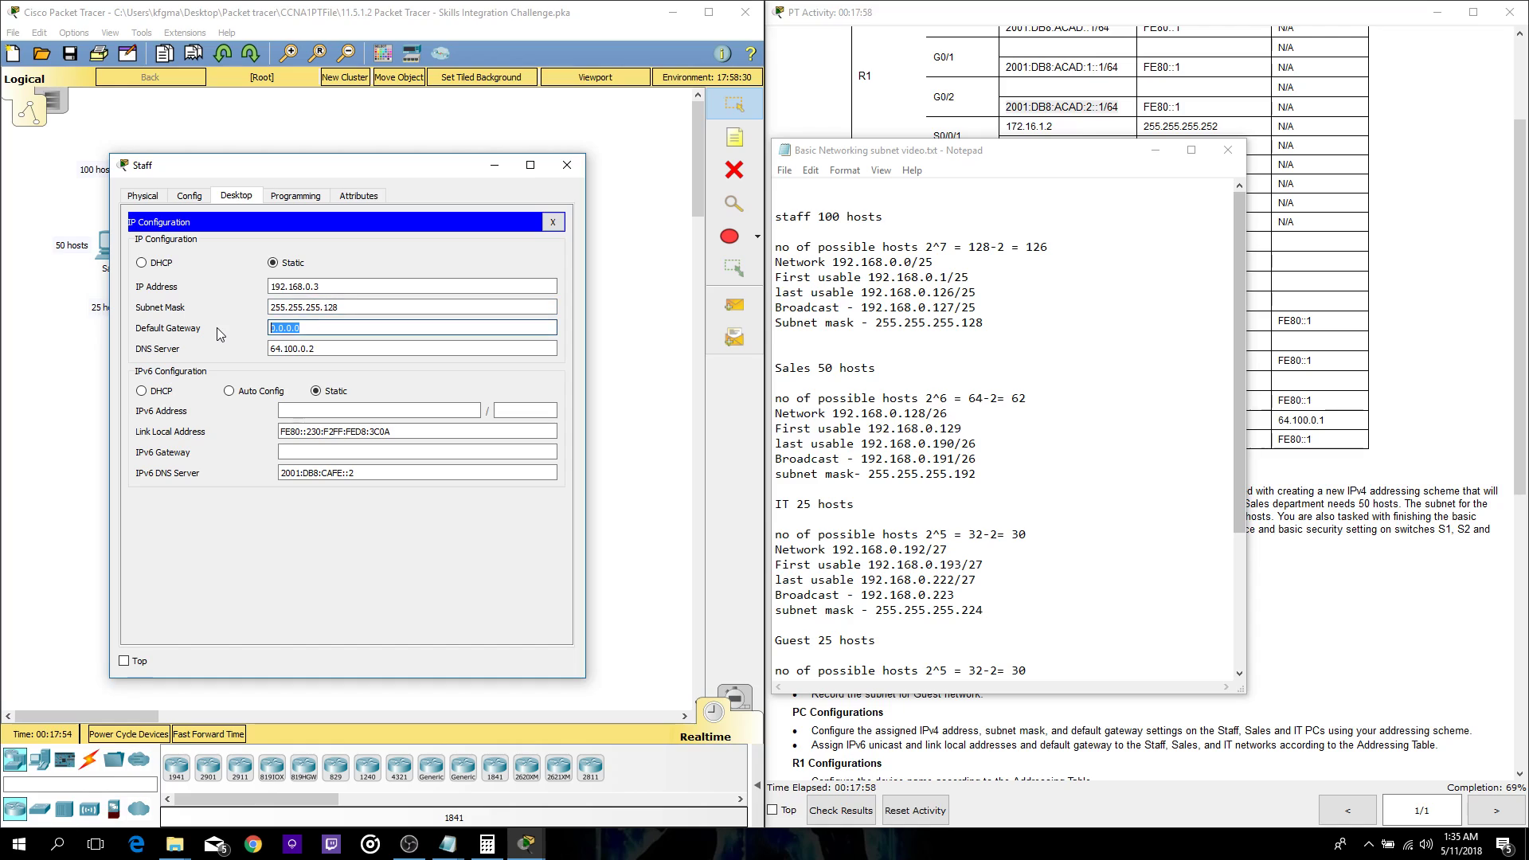
type("192.168.0.1")
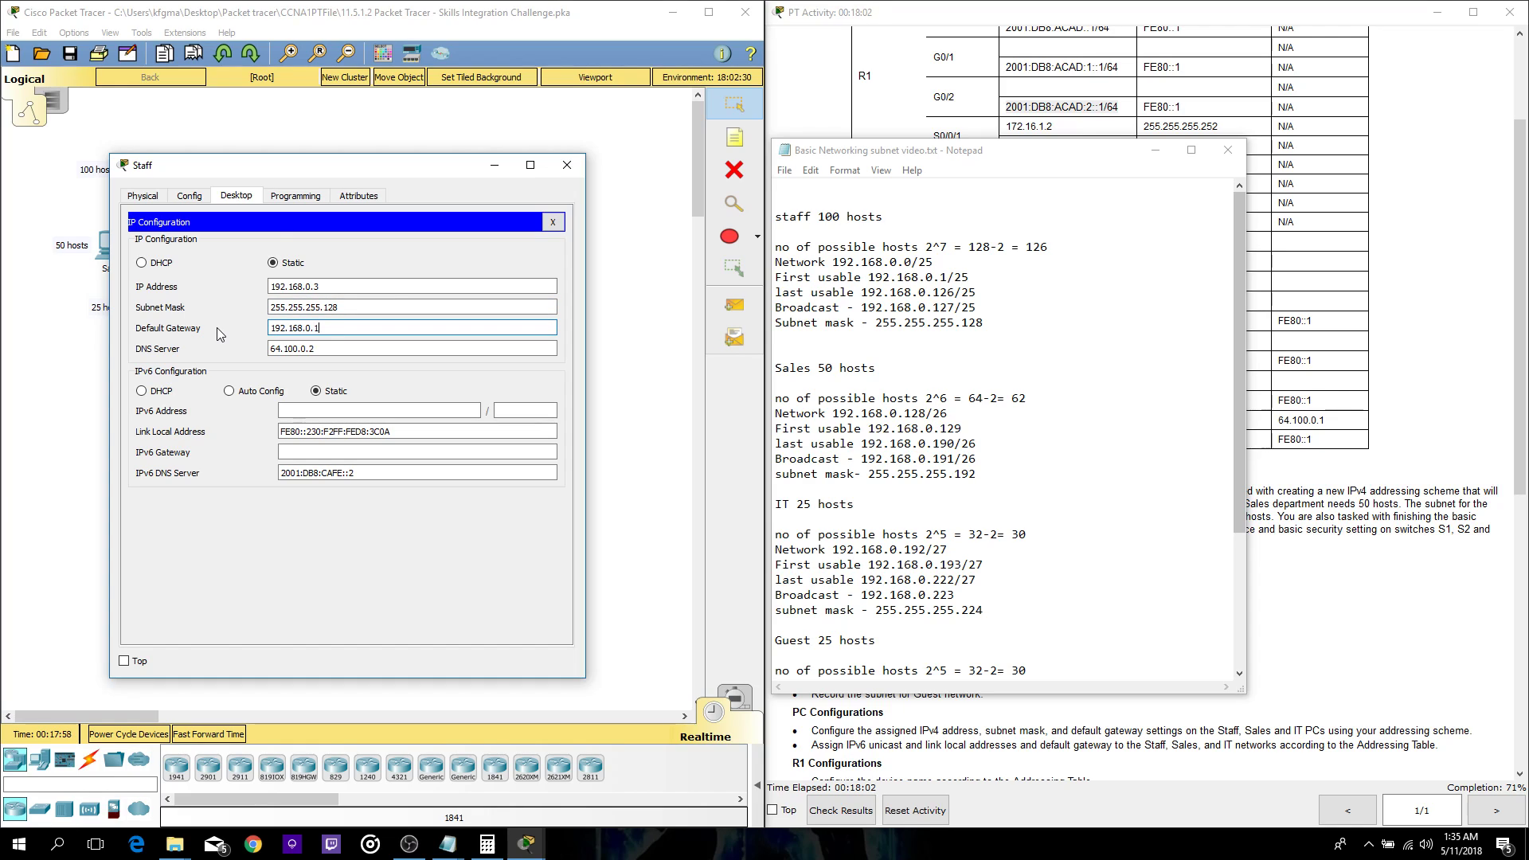
left_click_drag(982, 161, 1000, 357)
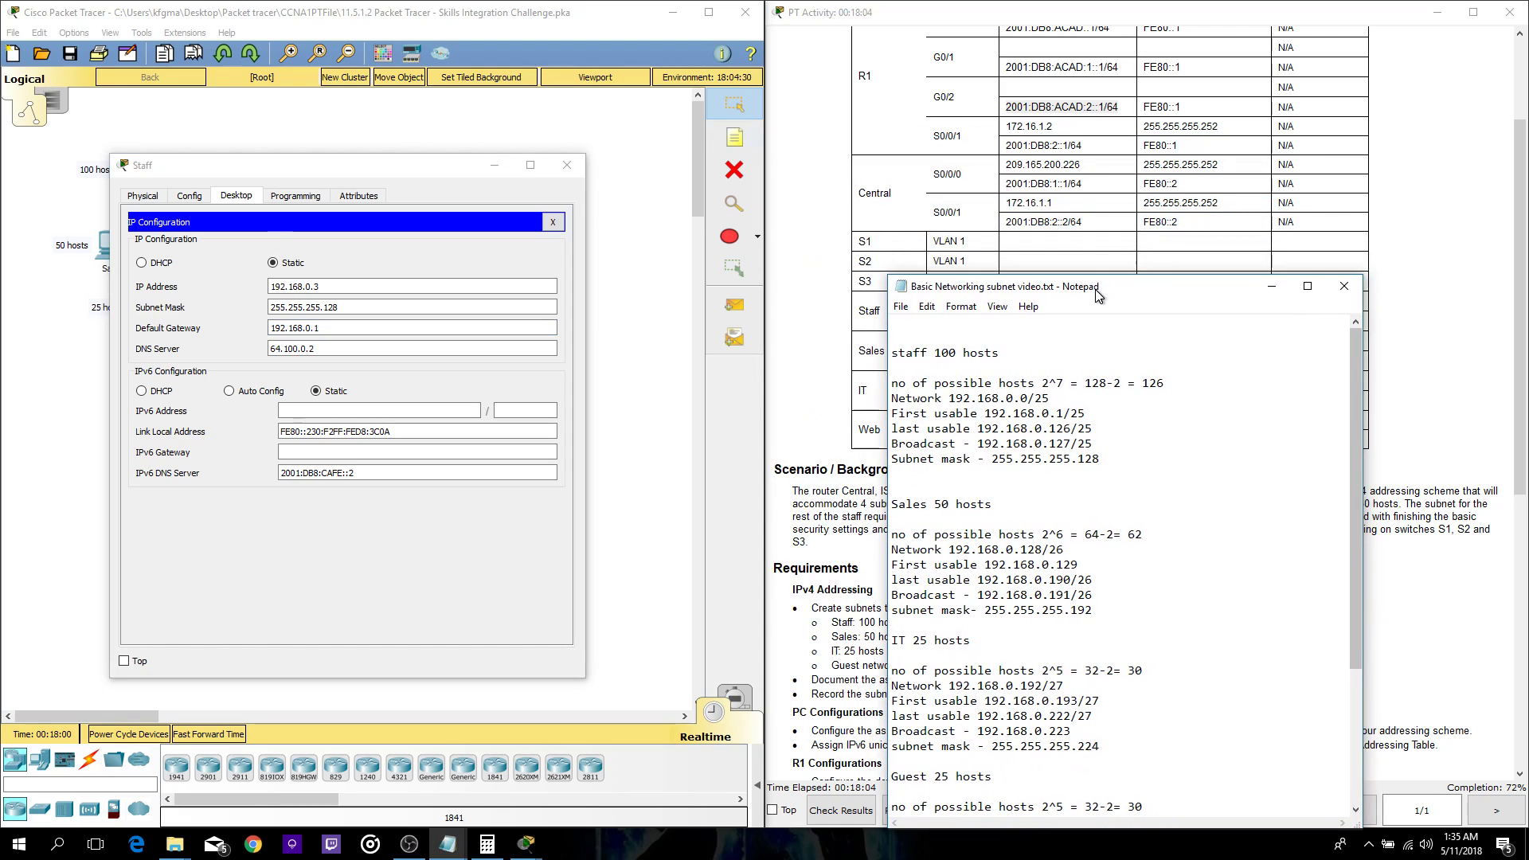
- Paste the Staff IPv6 address 2001:DB8:ACAD::2 from the addressing table with a /64 prefix
left_click(1083, 226)
scroll(1083, 225, "up", 3)
scroll(1081, 231, "down", 3)
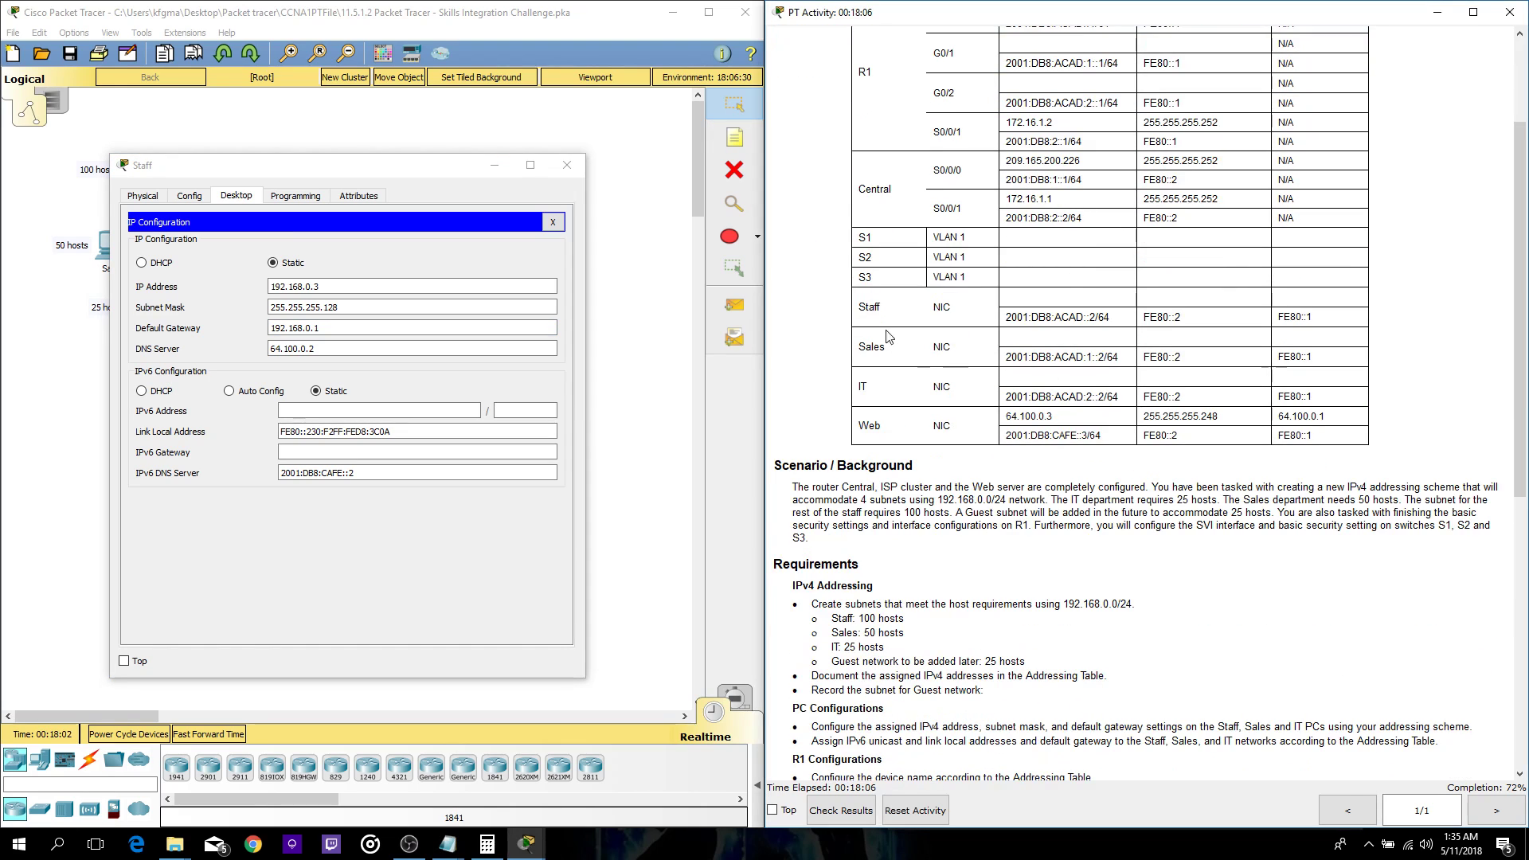
left_click_drag(1107, 317, 1003, 317)
key("ctrl+c")
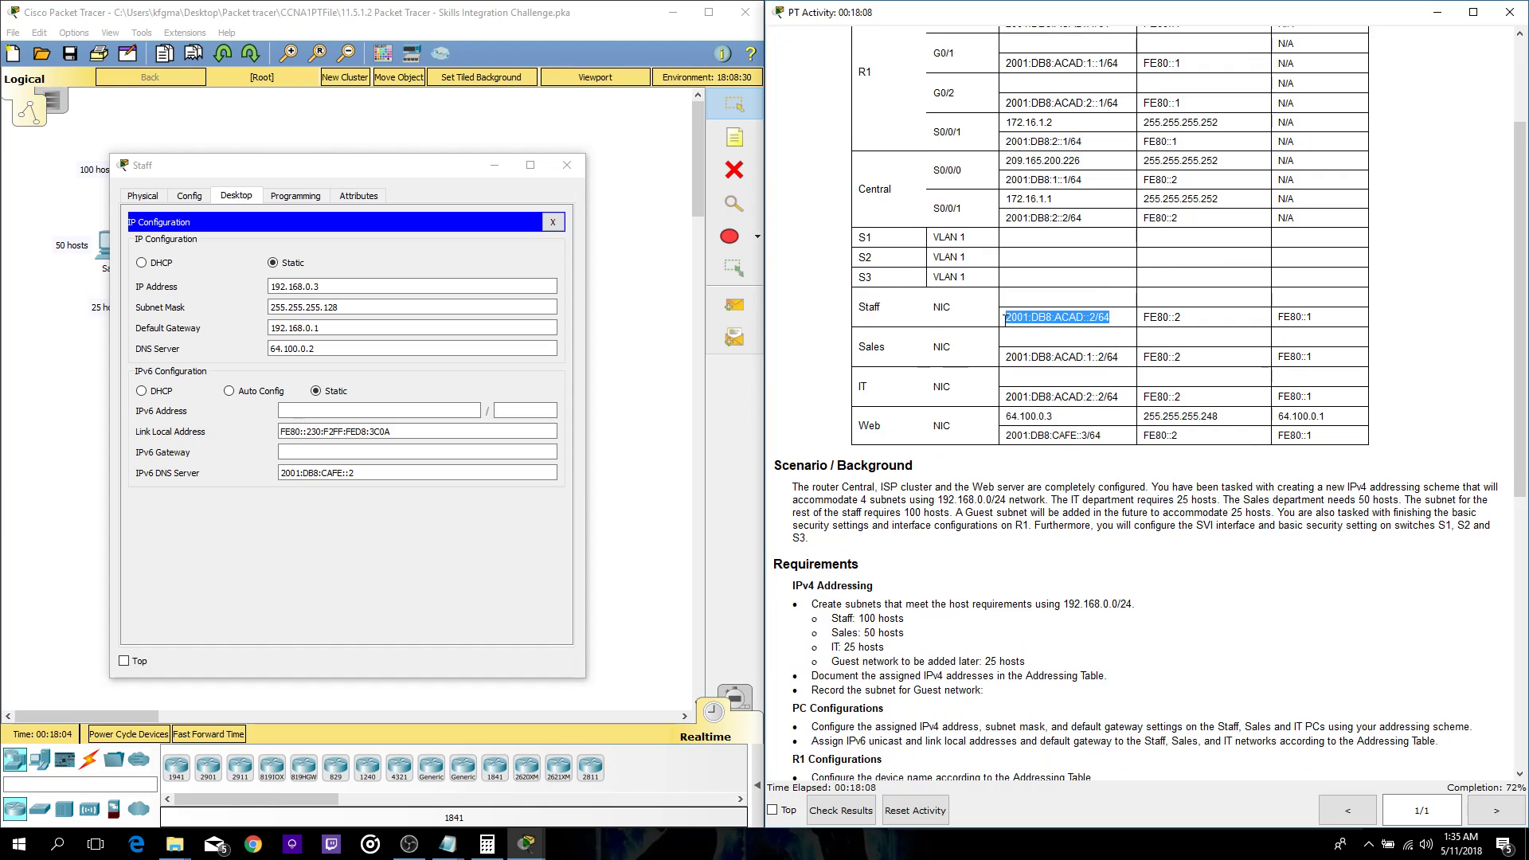
left_click(429, 411)
left_click(429, 411)
key("ctrl+v")
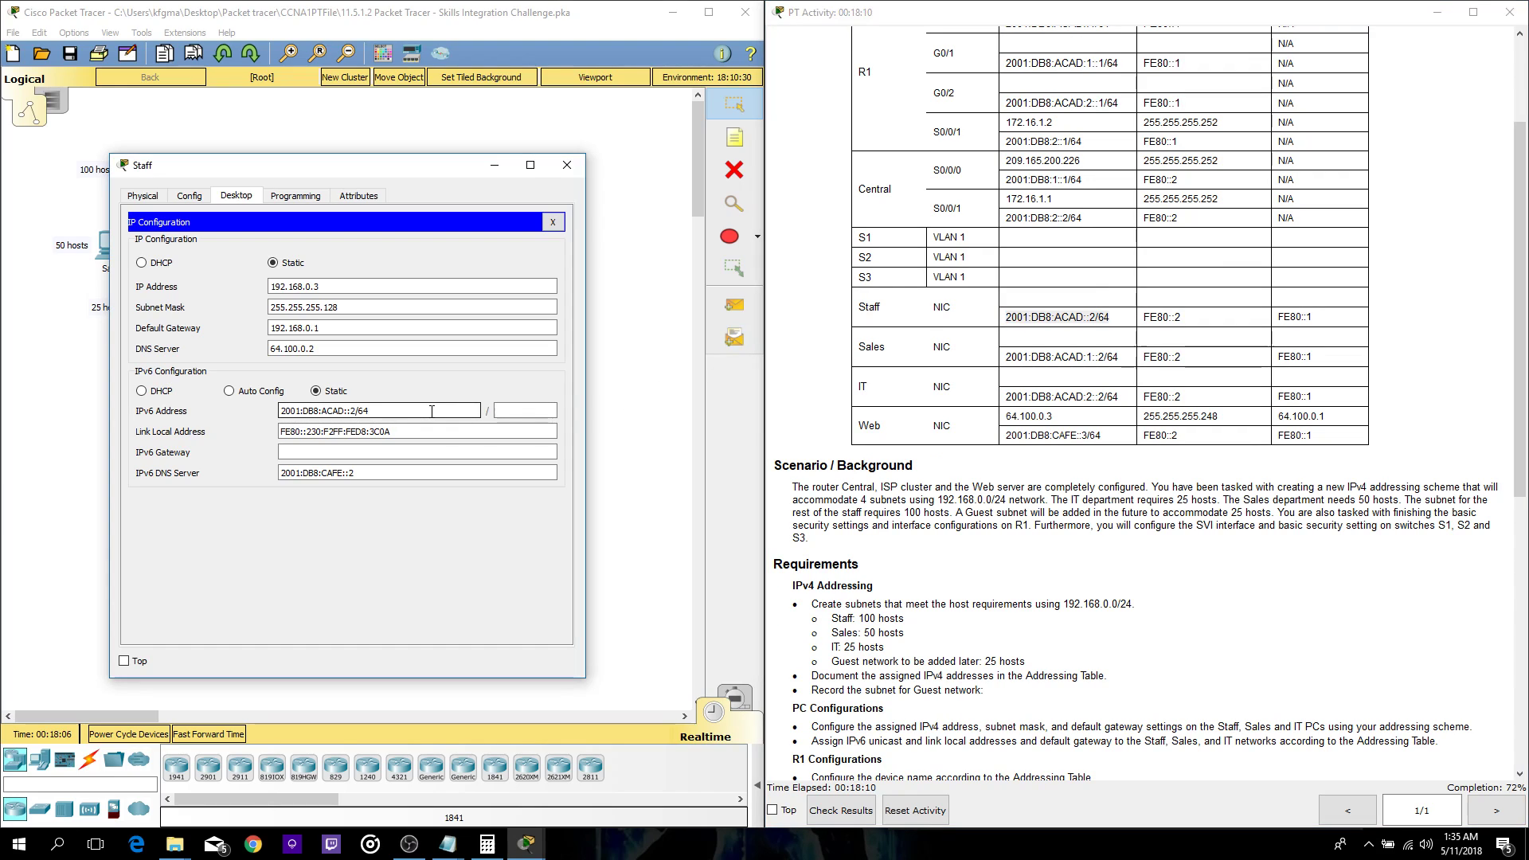
key("BackSpace")
key("BackSpace")
key("BackSpace")
left_click(551, 411)
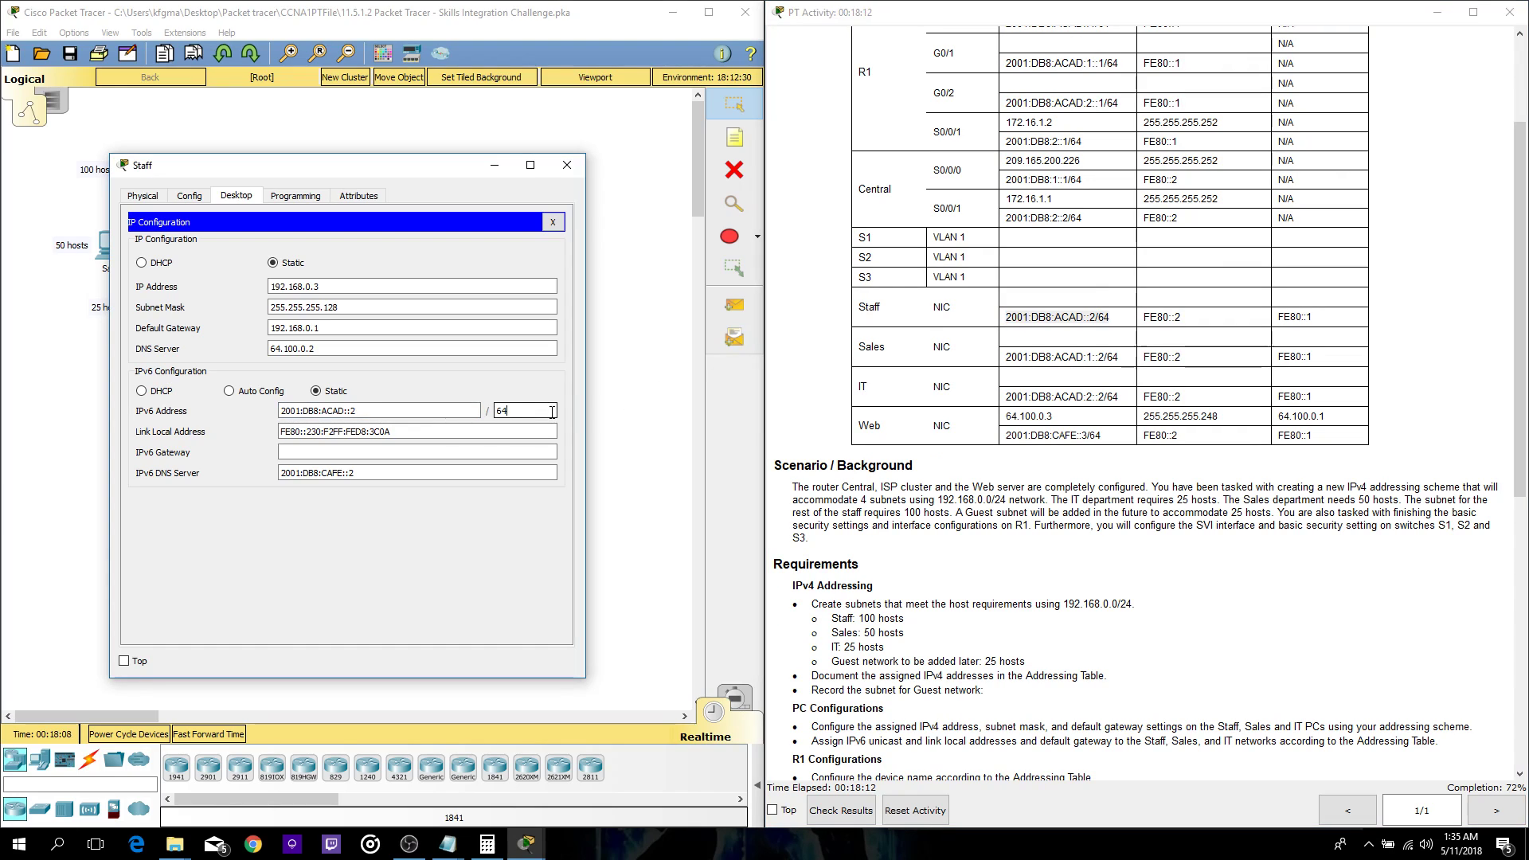
- Enter FE80::1 from the table as the Staff PC's IPv6 gateway
left_click(447, 453)
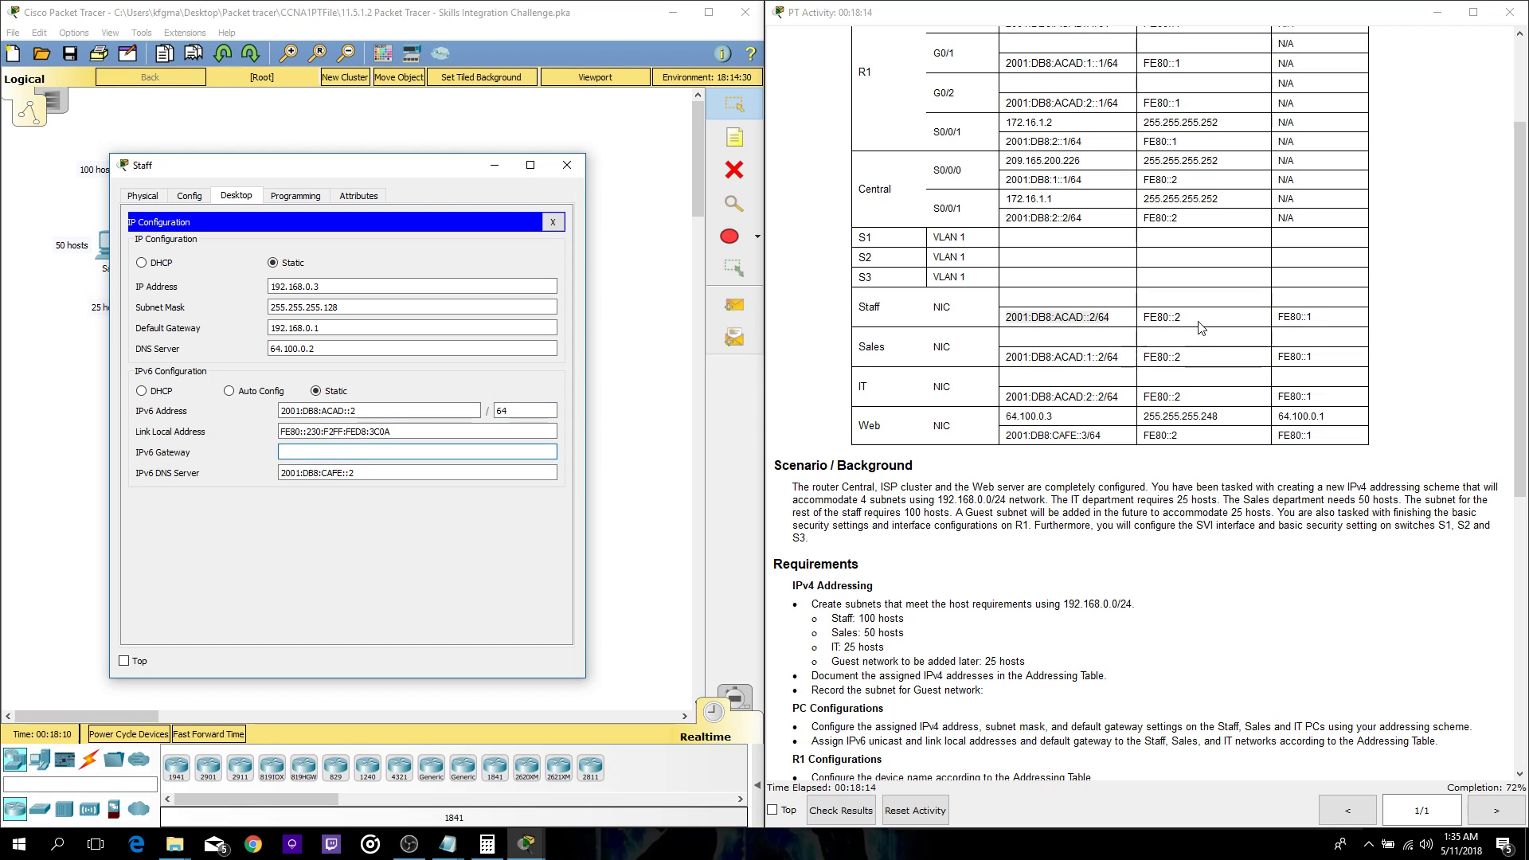
scroll(1202, 330, "up", 3)
scroll(1207, 336, "down", 3)
scroll(1213, 345, "up", 3)
scroll(1213, 345, "down", 3)
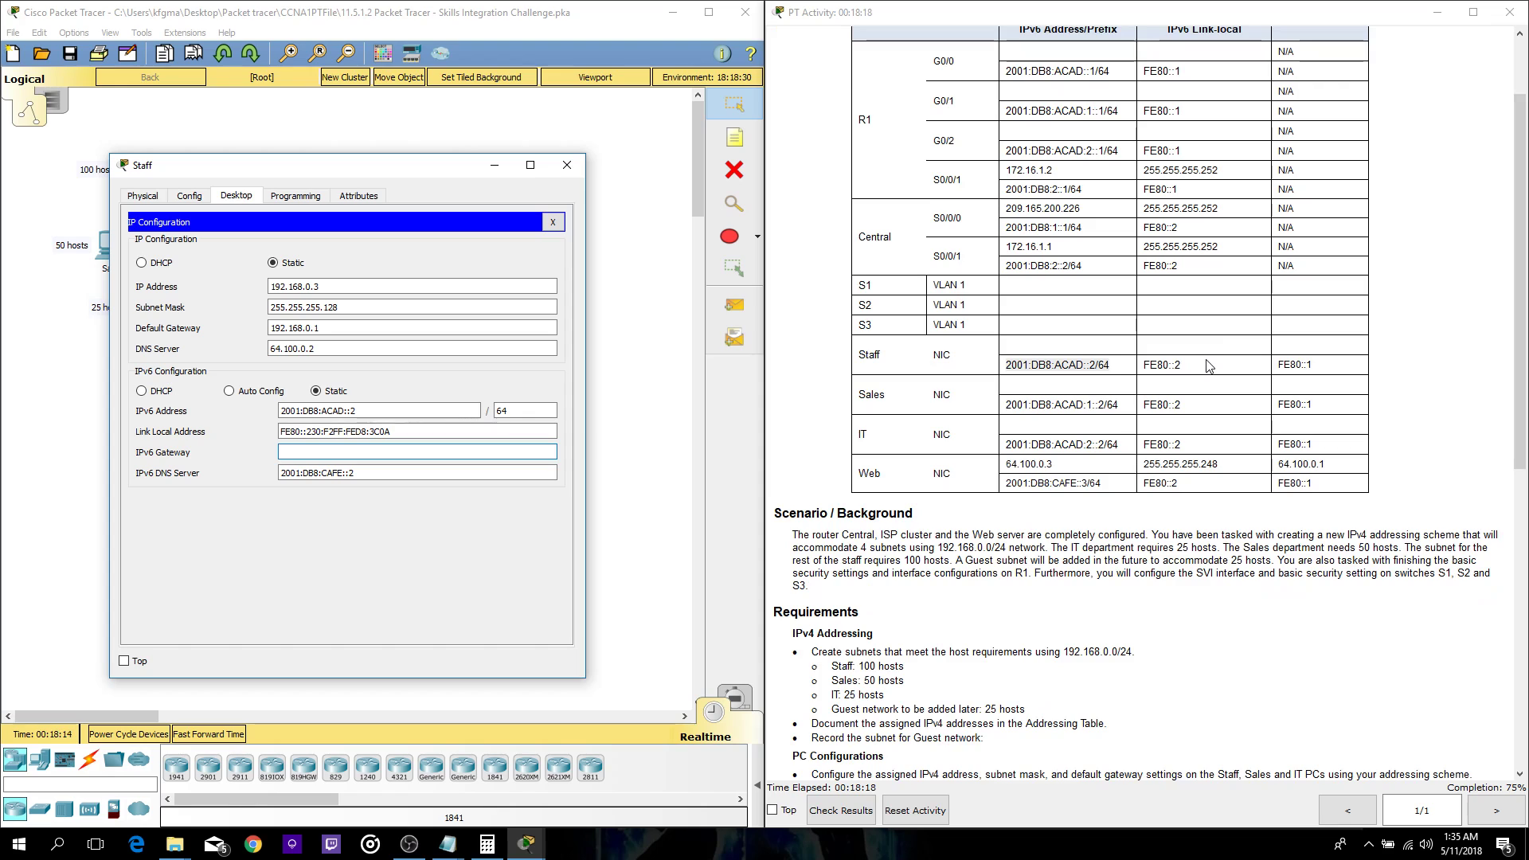
scroll(1210, 370, "up", 3)
scroll(1230, 367, "down", 6)
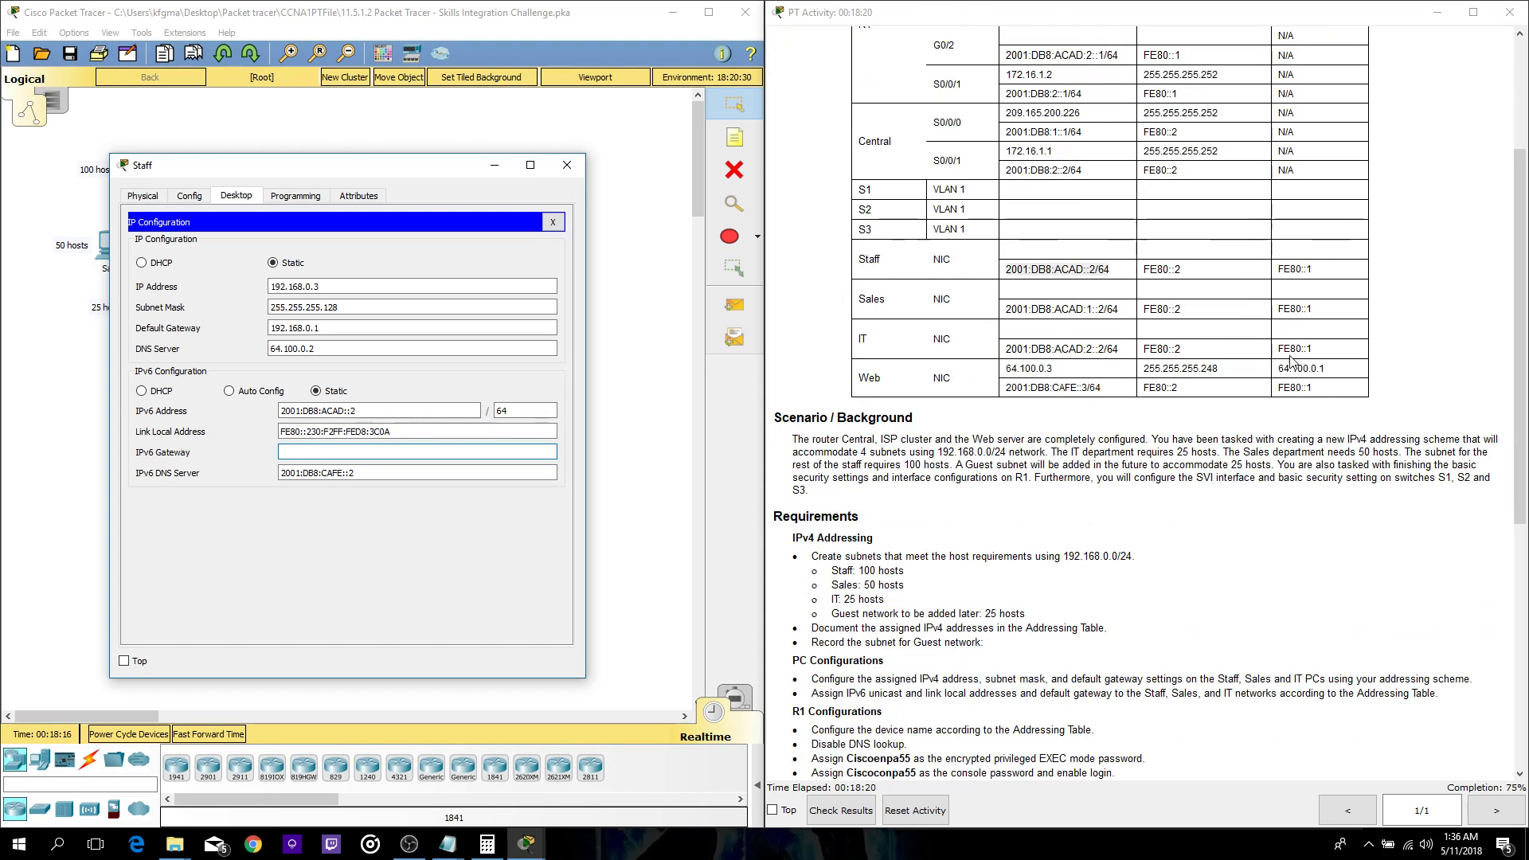
left_click_drag(1323, 277, 1288, 267)
key("ctrl+c")
left_click(1324, 275)
left_click(382, 451)
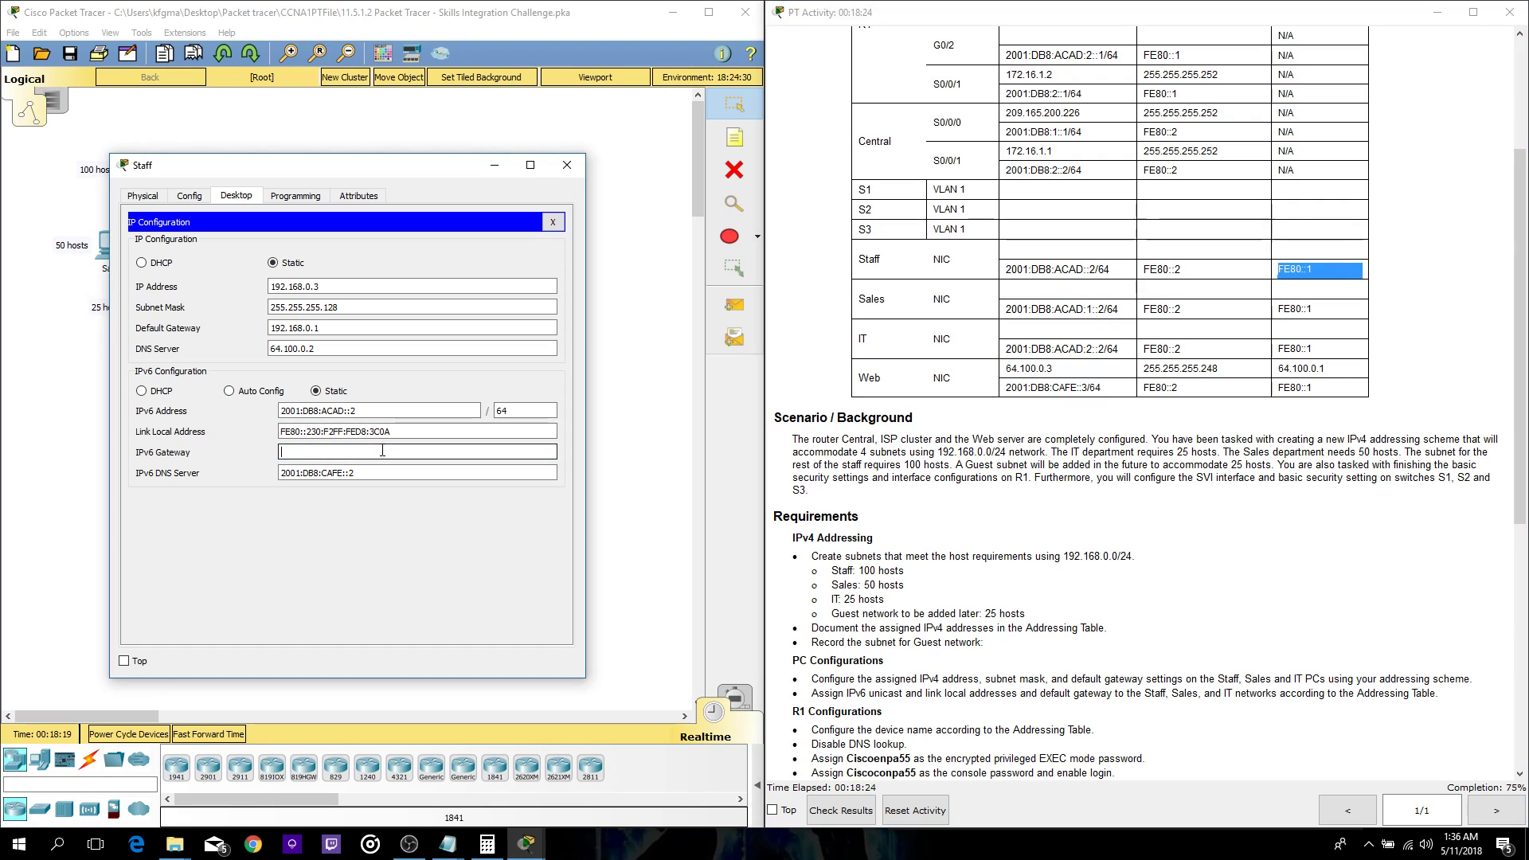
key("ctrl+v")
- Dismiss the invalid-gateway error and reopen the Staff PC's IP Configuration
left_click(567, 165)
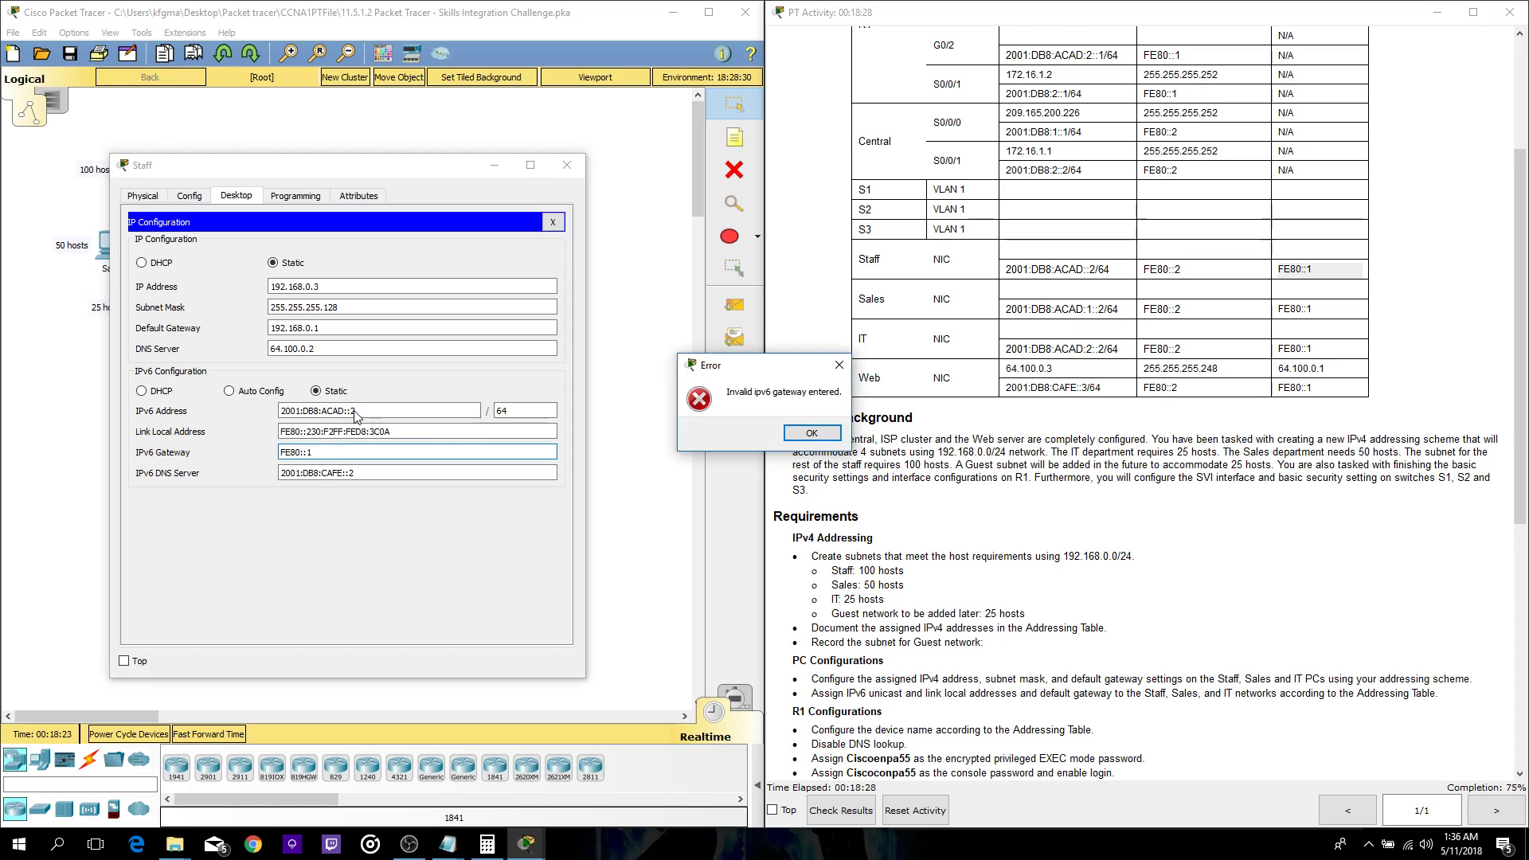
left_click(820, 437)
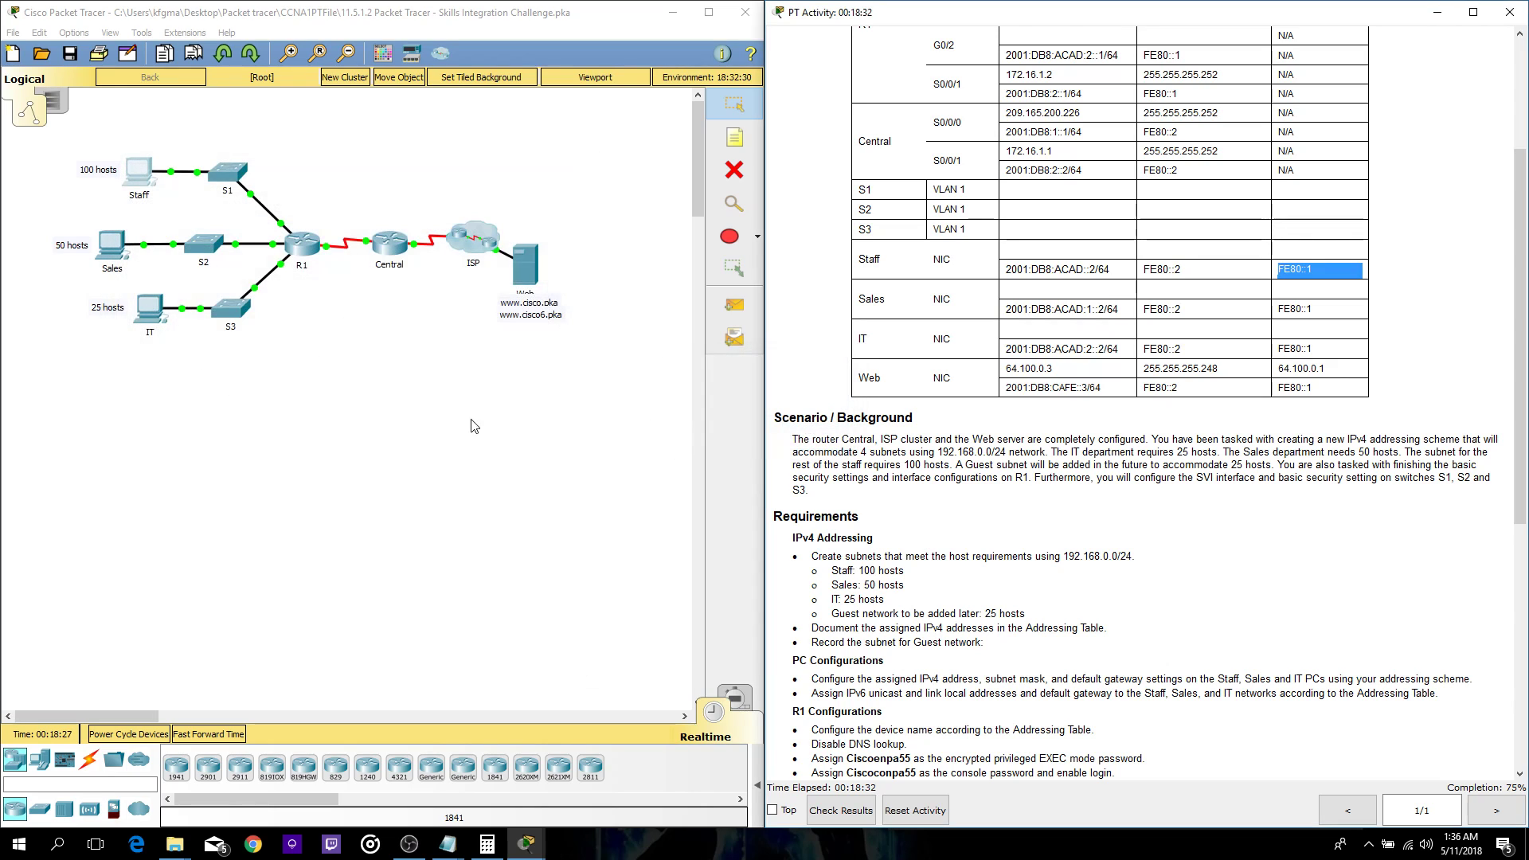
left_click(159, 189)
left_click(514, 213)
left_click_drag(618, 124, 276, 117)
- Replace the Staff PC's IPv6 gateway with FE80::2 and close its settings
left_click(342, 402)
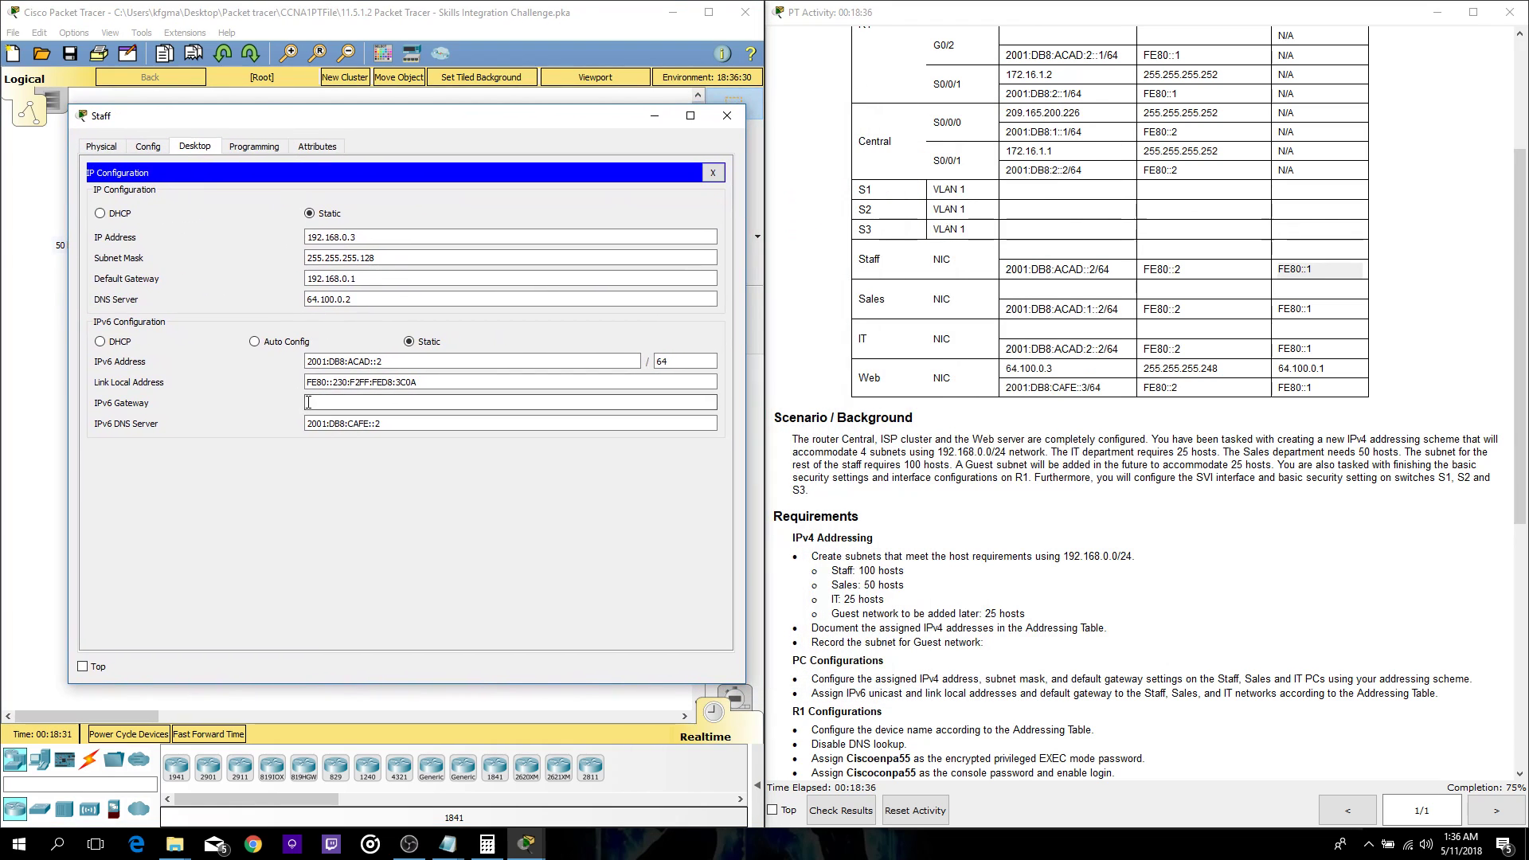
scroll(1164, 326, "up", 3)
scroll(1167, 326, "up", 2)
scroll(1178, 326, "down", 3)
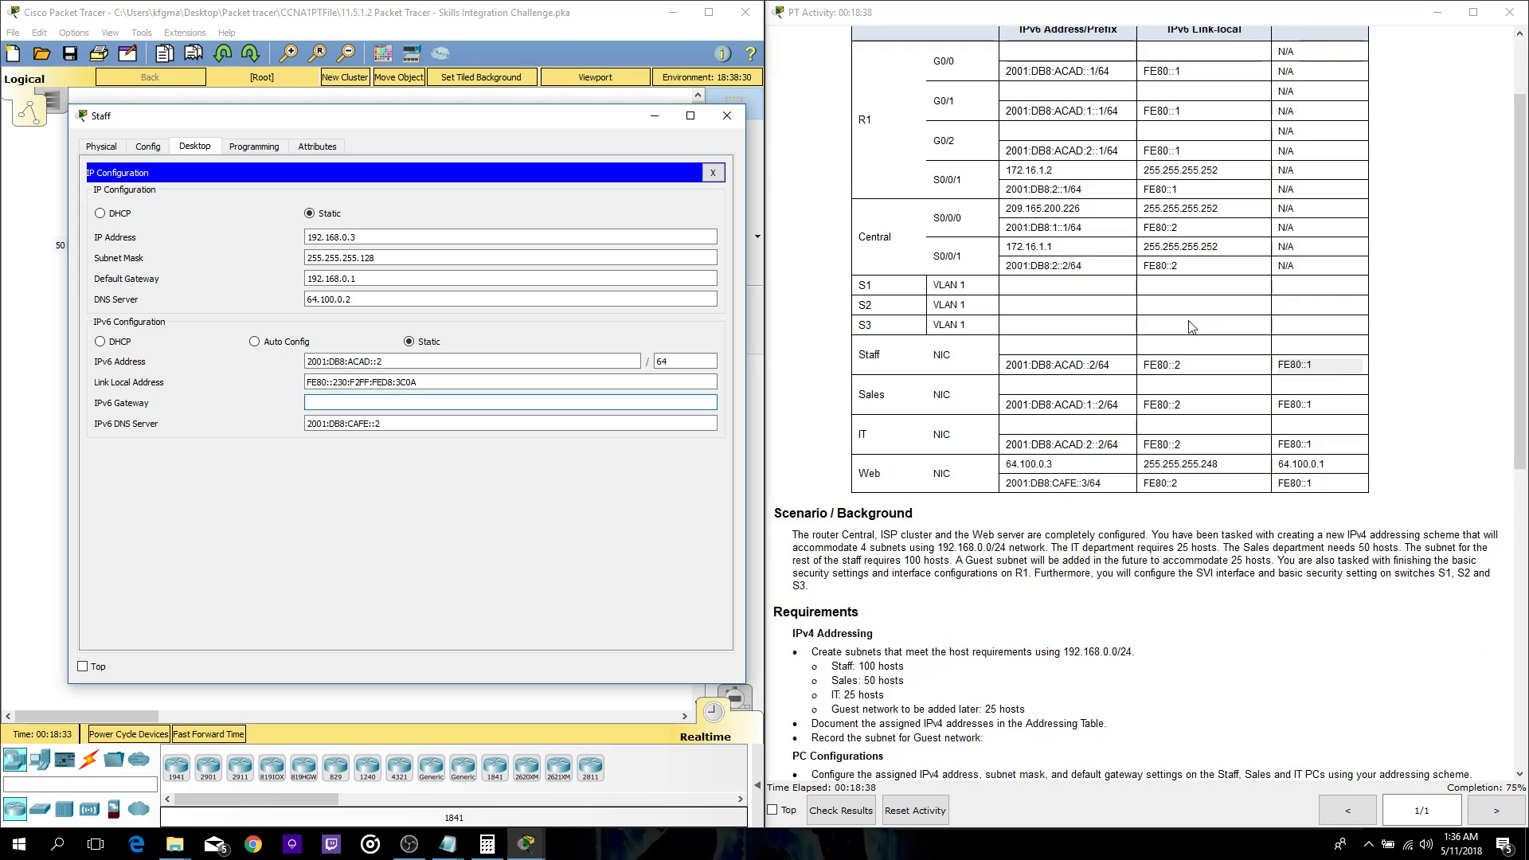
scroll(1190, 326, "up", 1)
scroll(1191, 327, "down", 3)
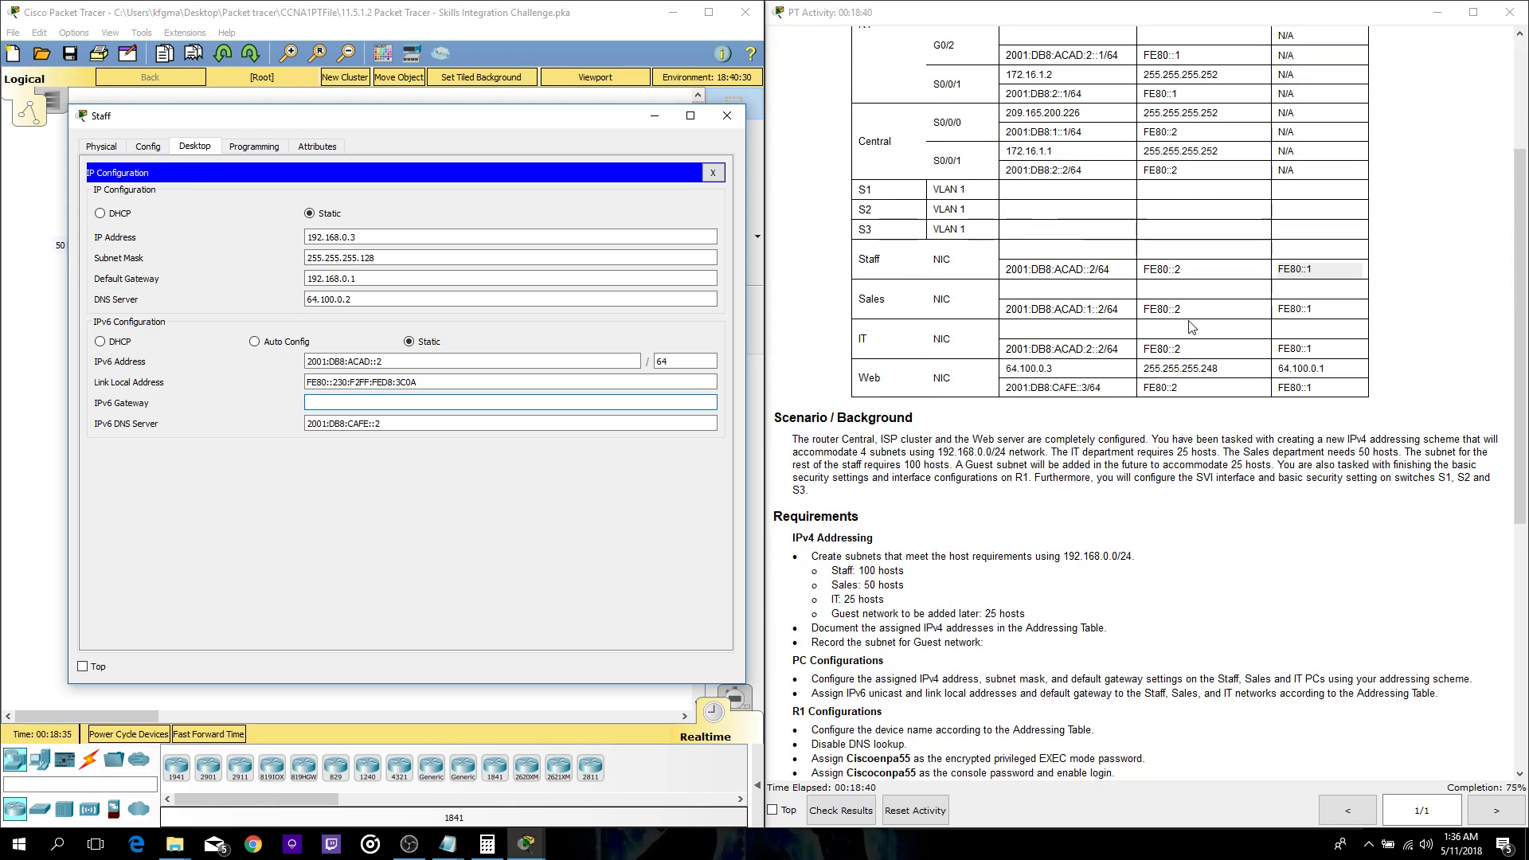
left_click_drag(1182, 271, 1156, 274)
key("ctrl+c")
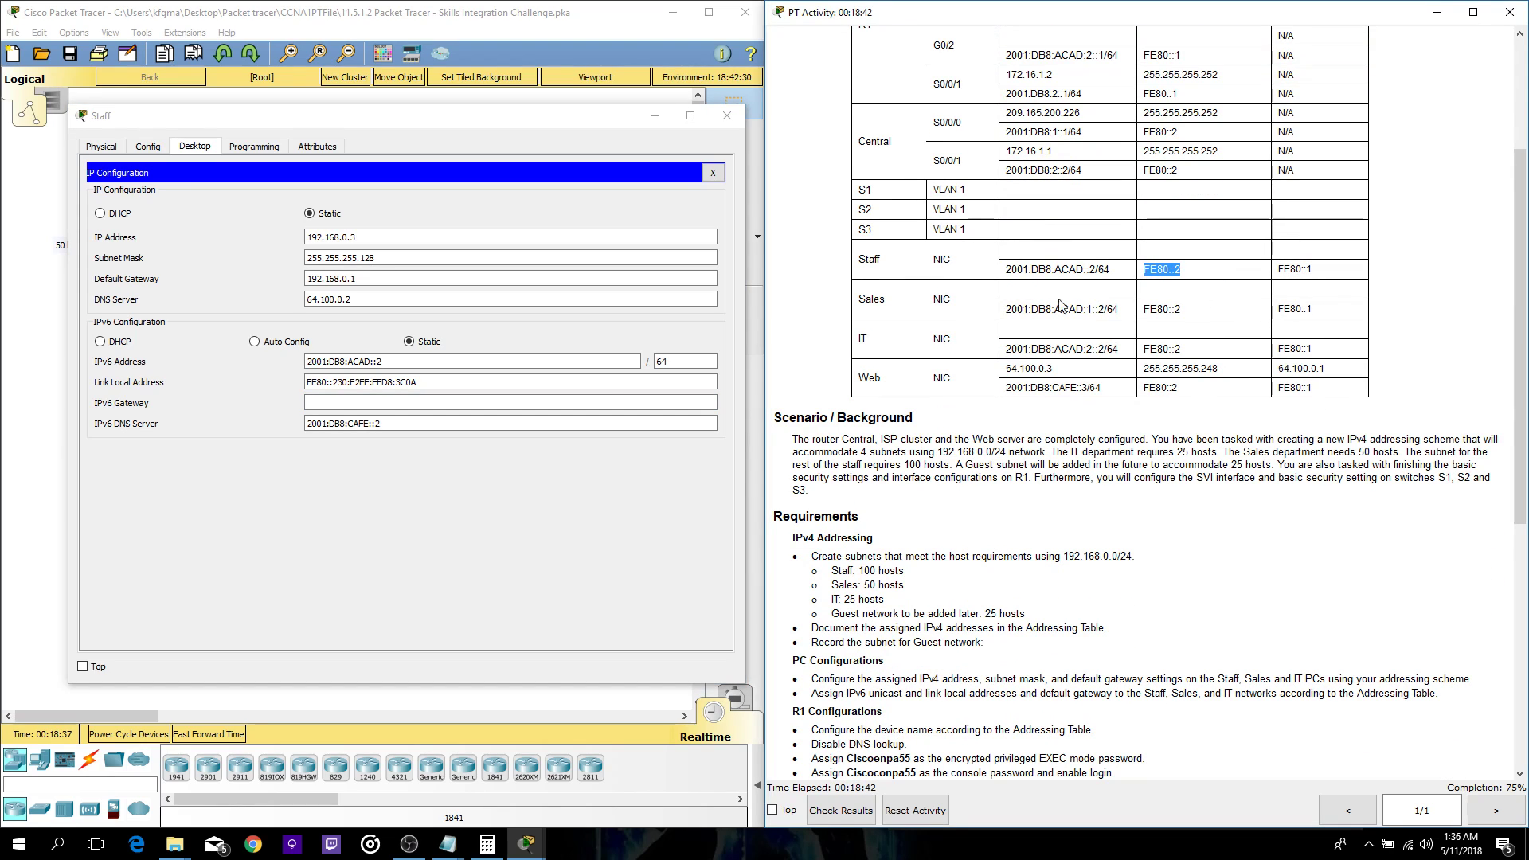
left_click(732, 142)
key("ctrl+v")
left_click(727, 116)
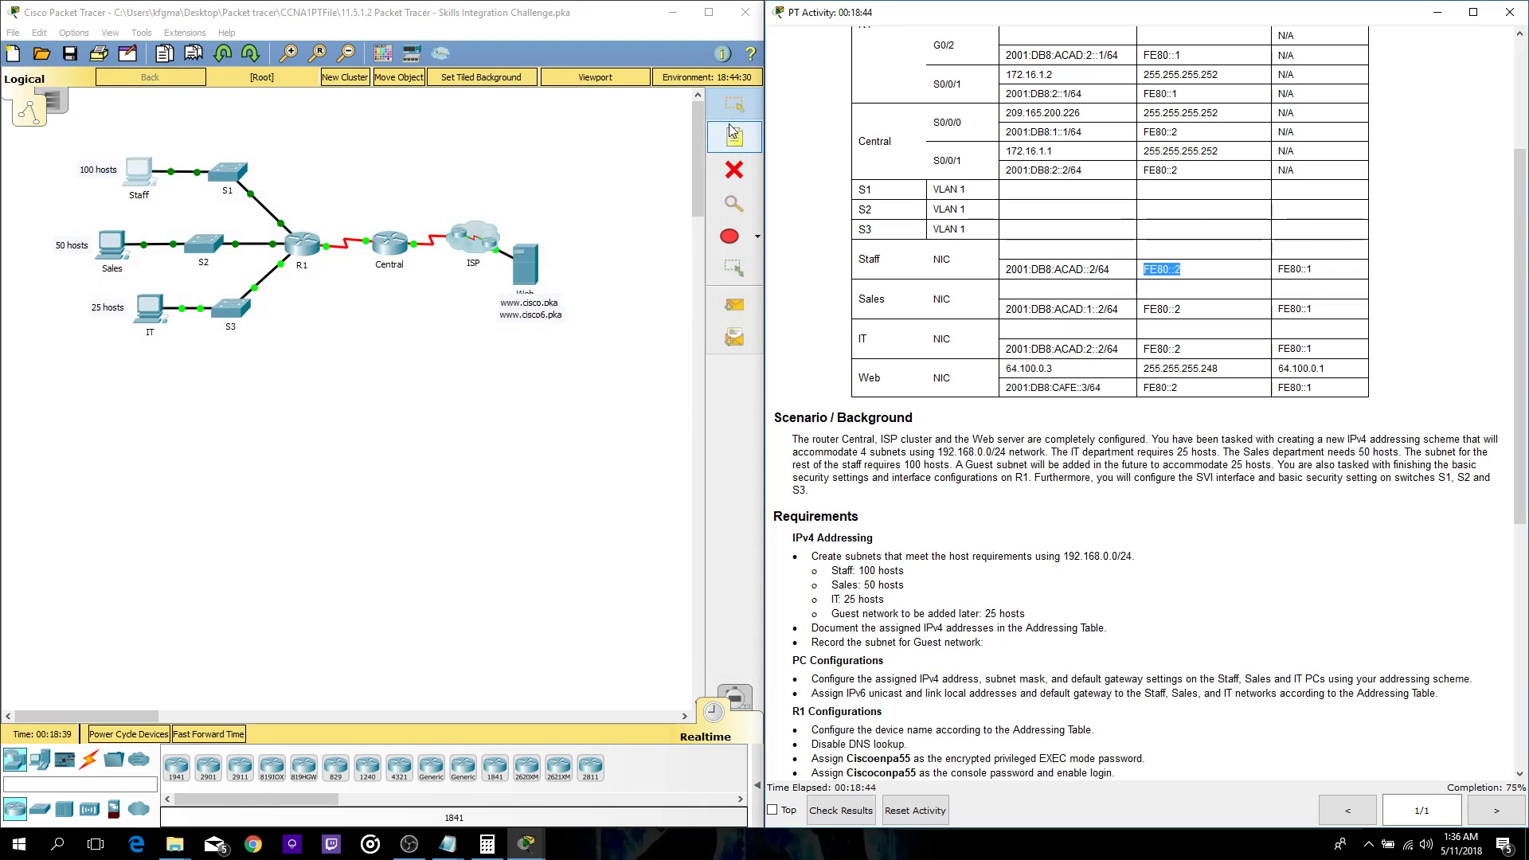
- Open the Sales PC's IP Configuration alongside the subnet calculation notes
left_click(111, 243)
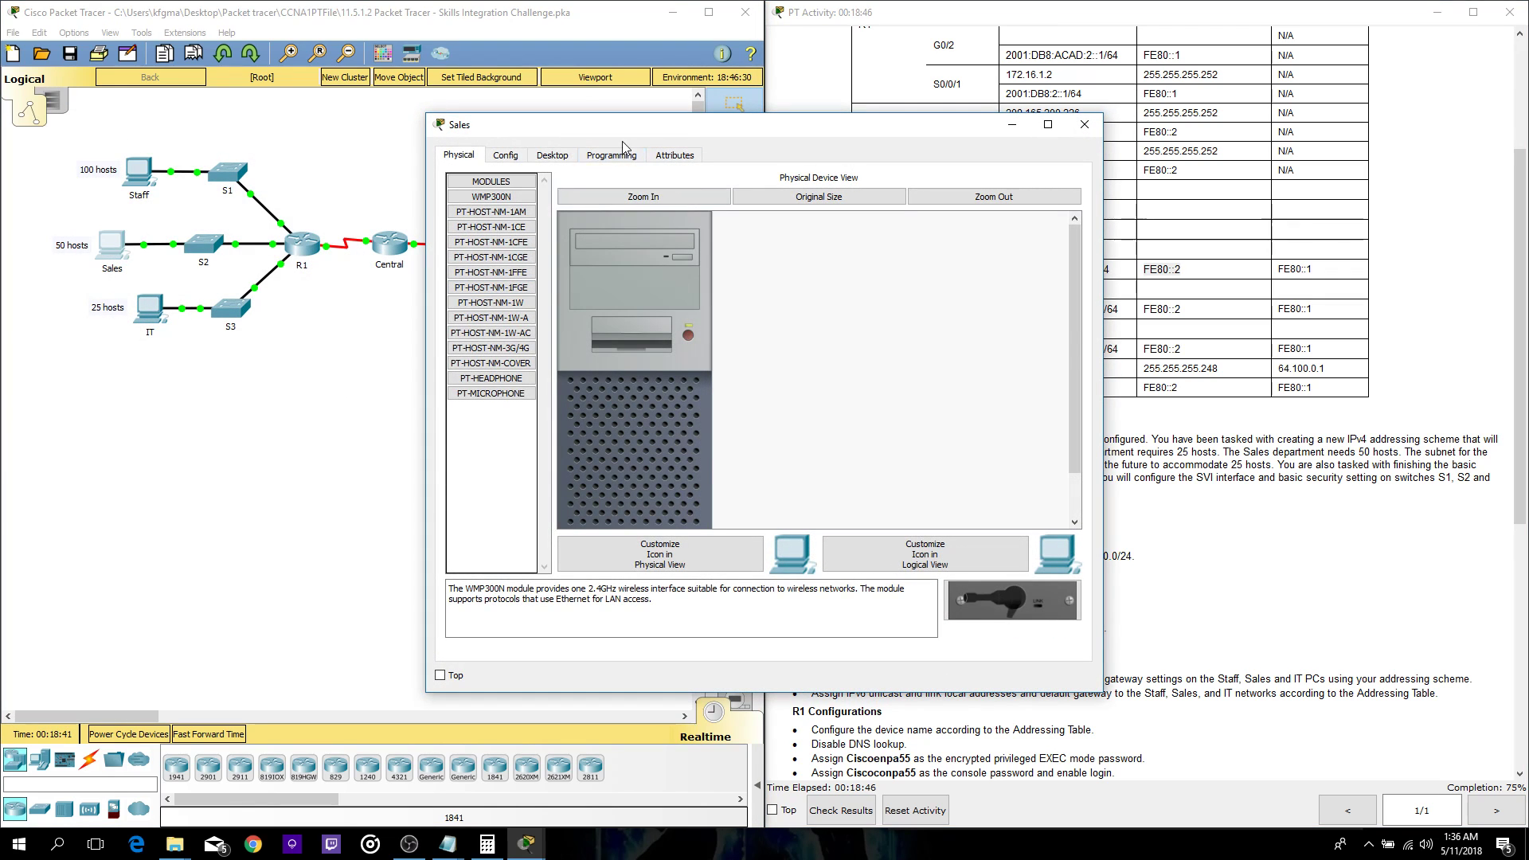
left_click(556, 156)
left_click_drag(561, 131, 330, 144)
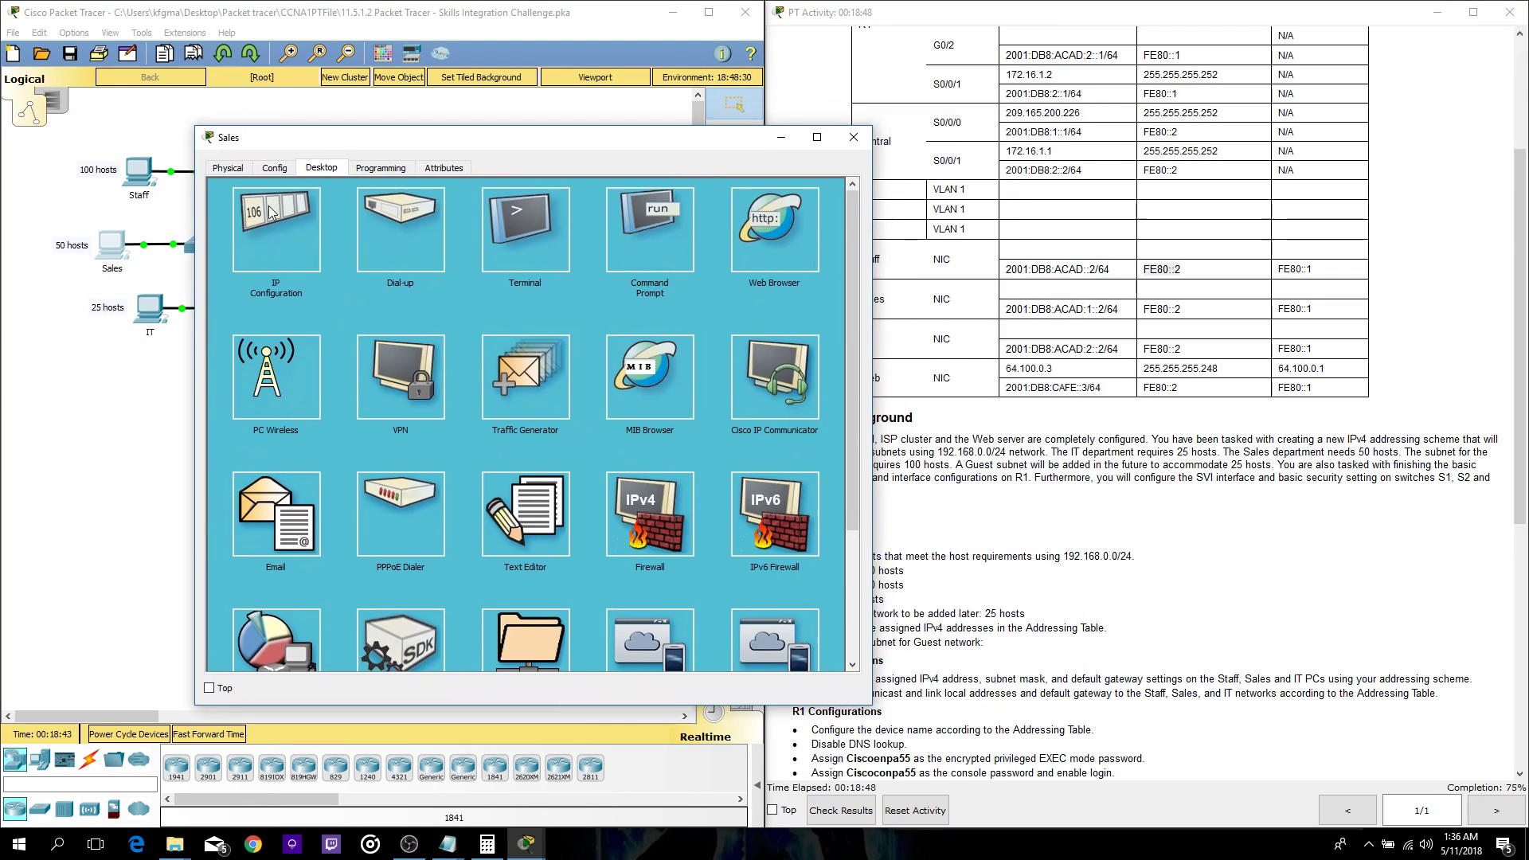
left_click(276, 230)
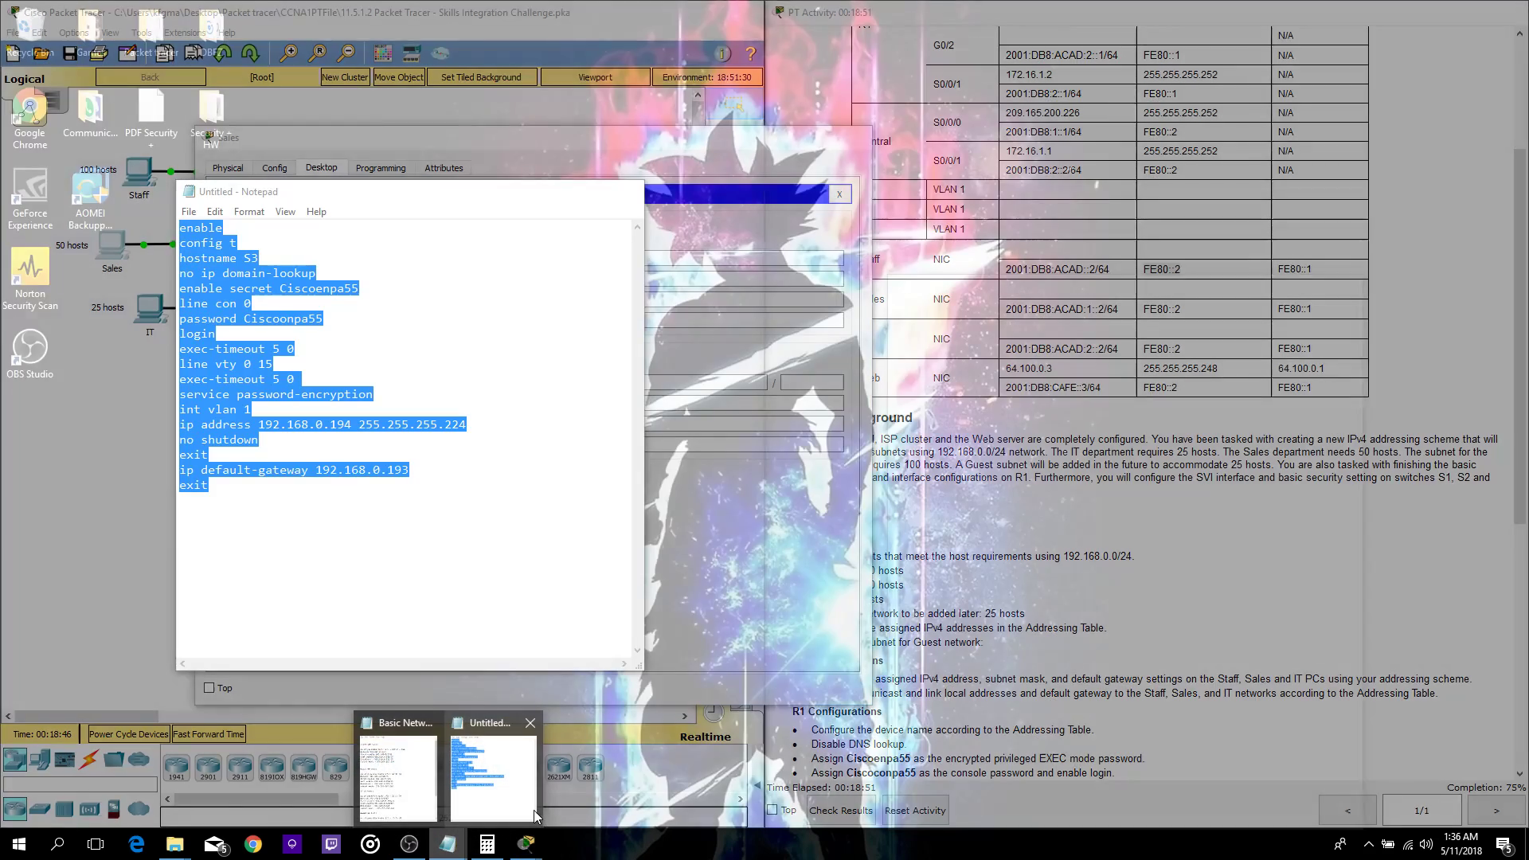
left_click(534, 809)
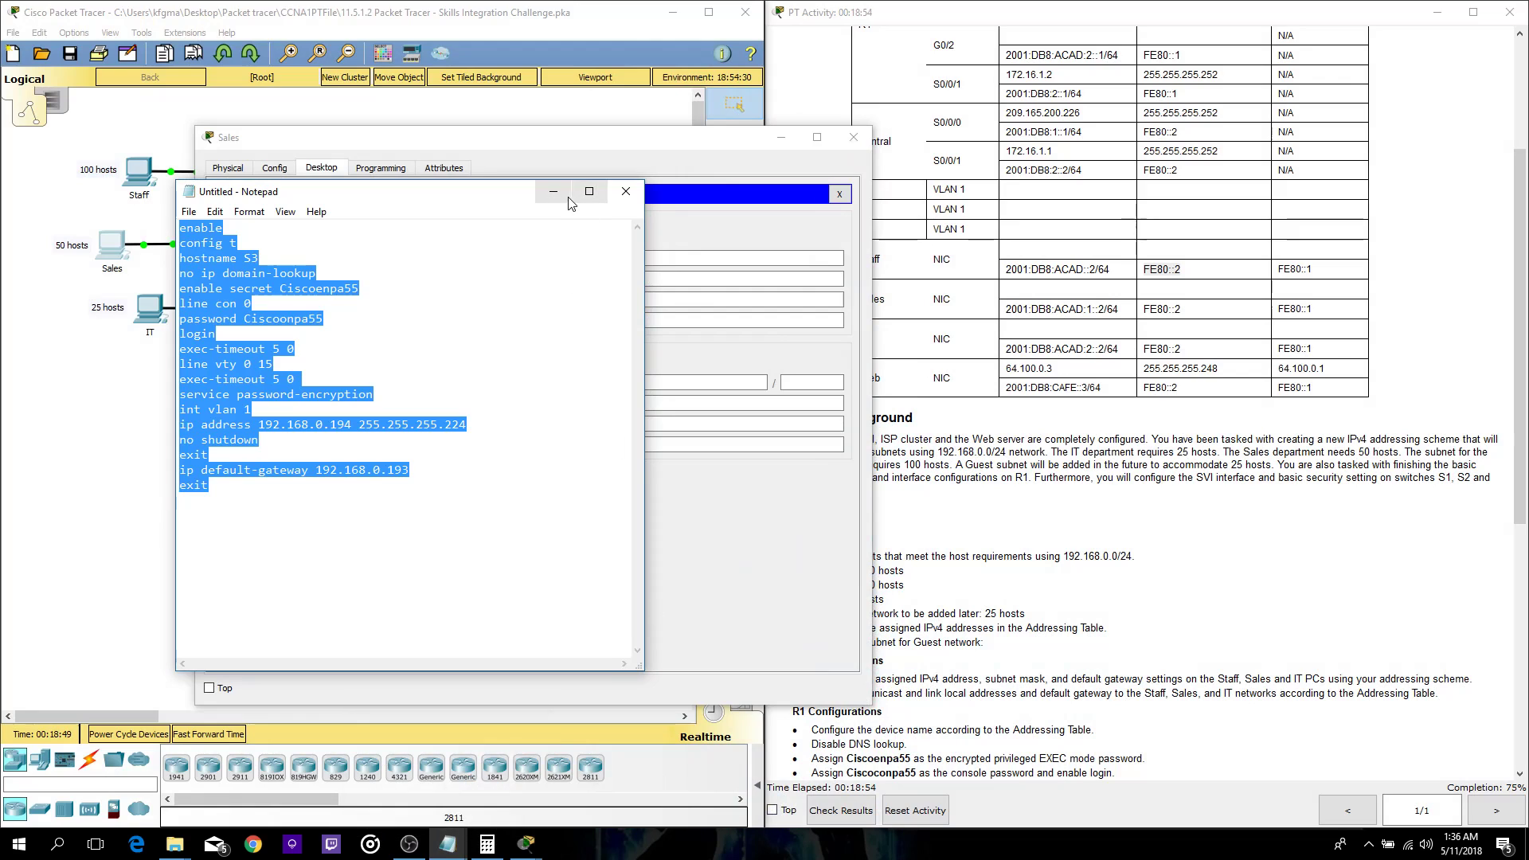
left_click(451, 854)
left_click(452, 854)
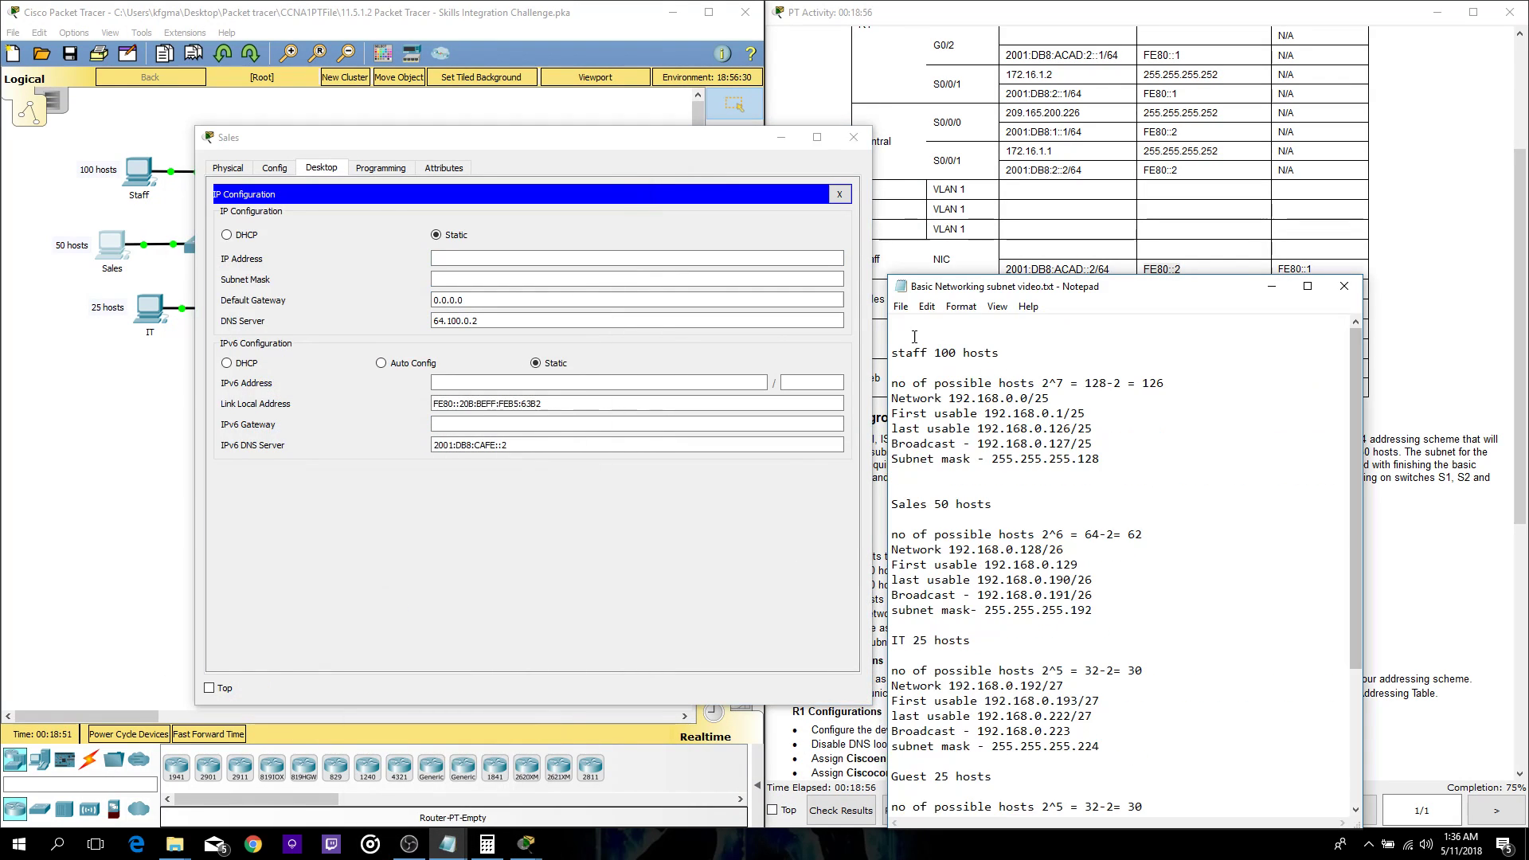
left_click_drag(968, 264, 989, 156)
- Give the Sales PC address 192.168.0.131, mask 255.255.255.192 and gateway 192.168.0.129
left_click(482, 259)
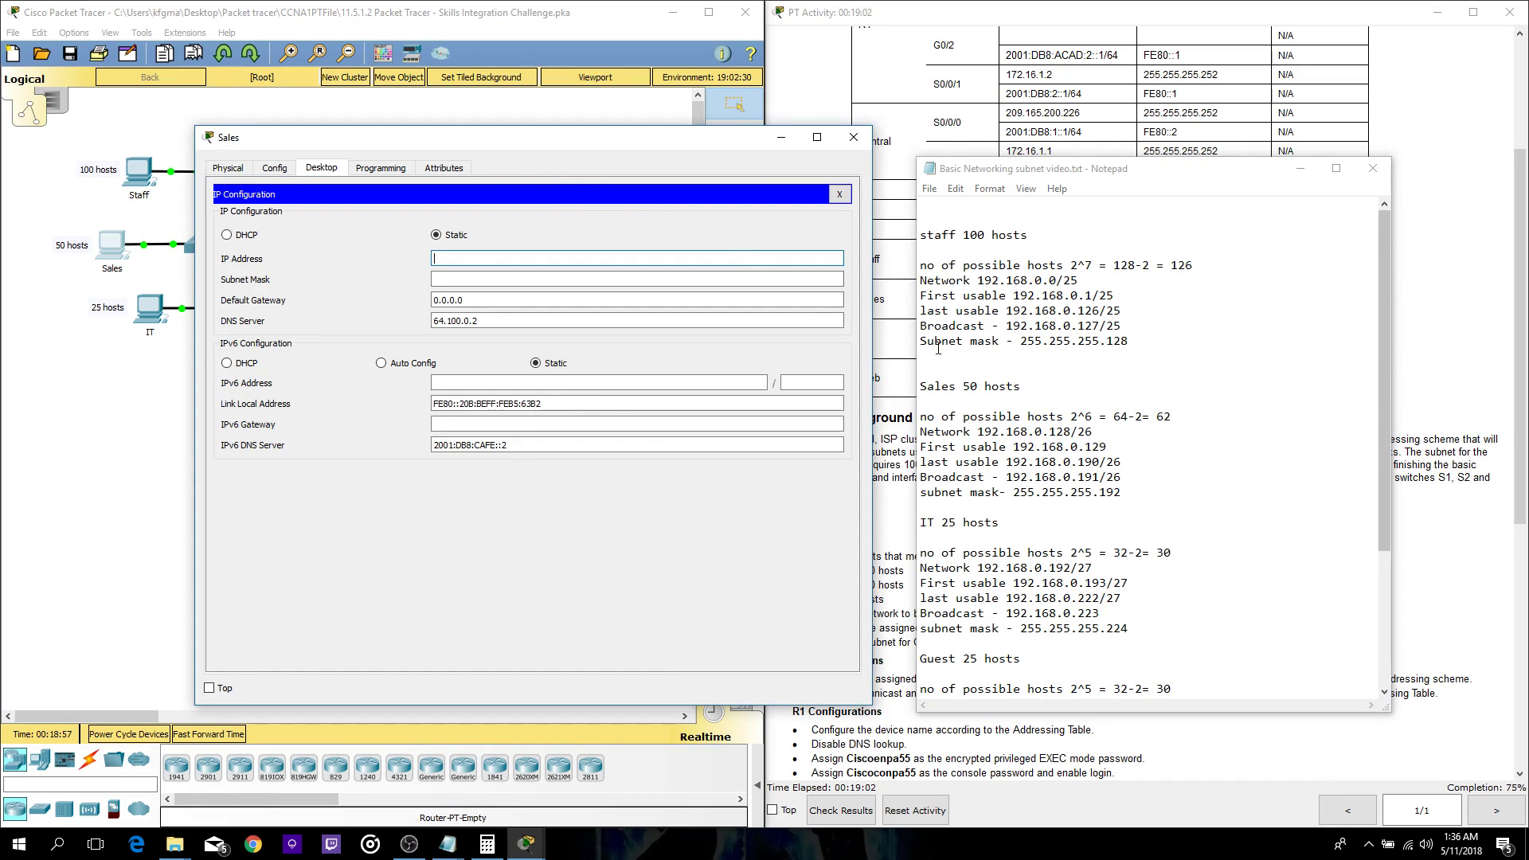
scroll(1143, 422, "down", 3)
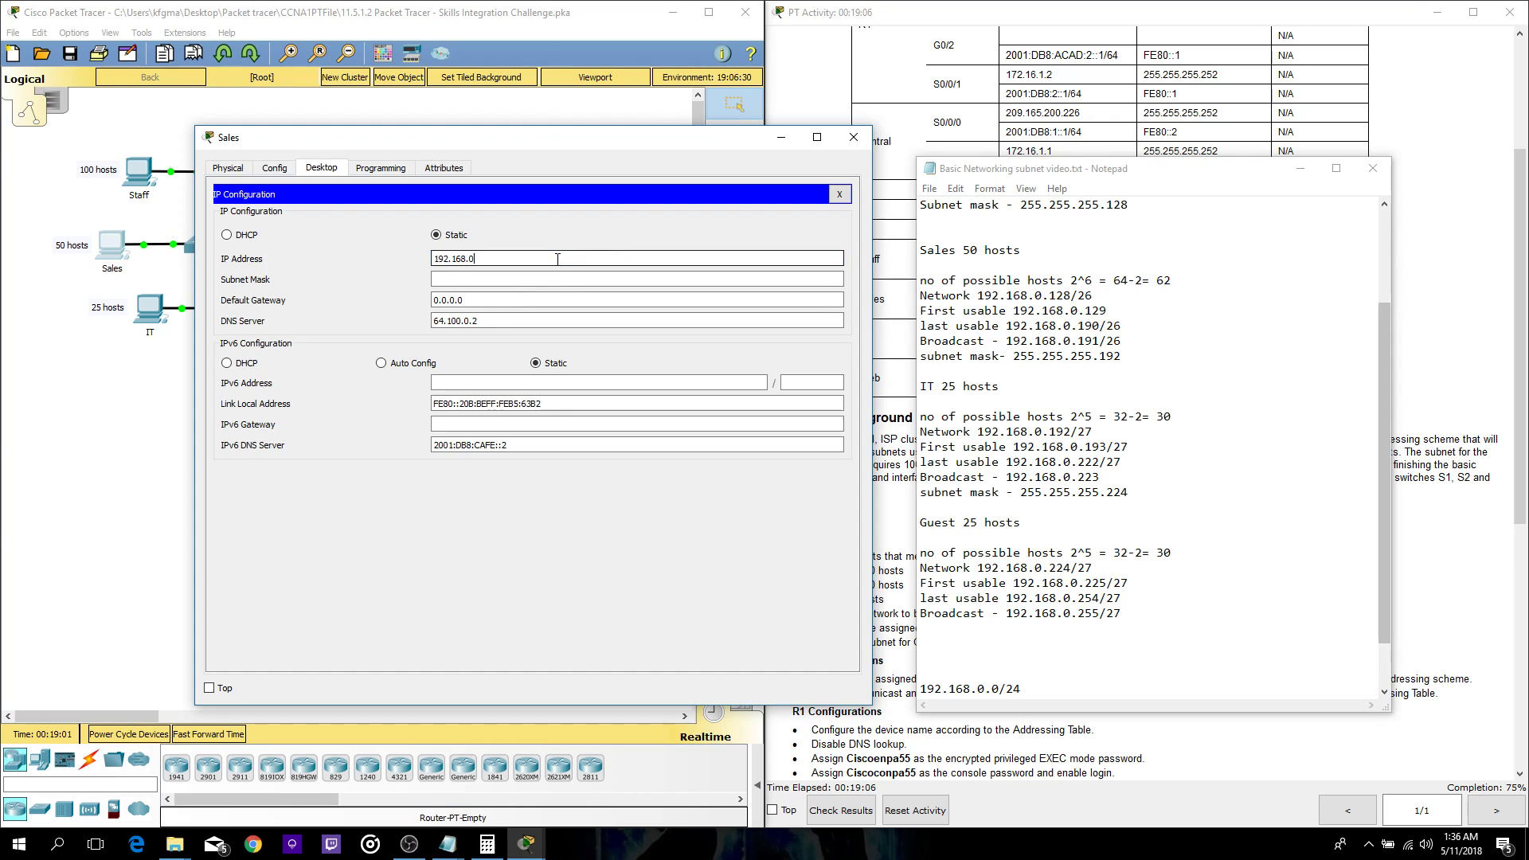
key("Tab")
key("Right")
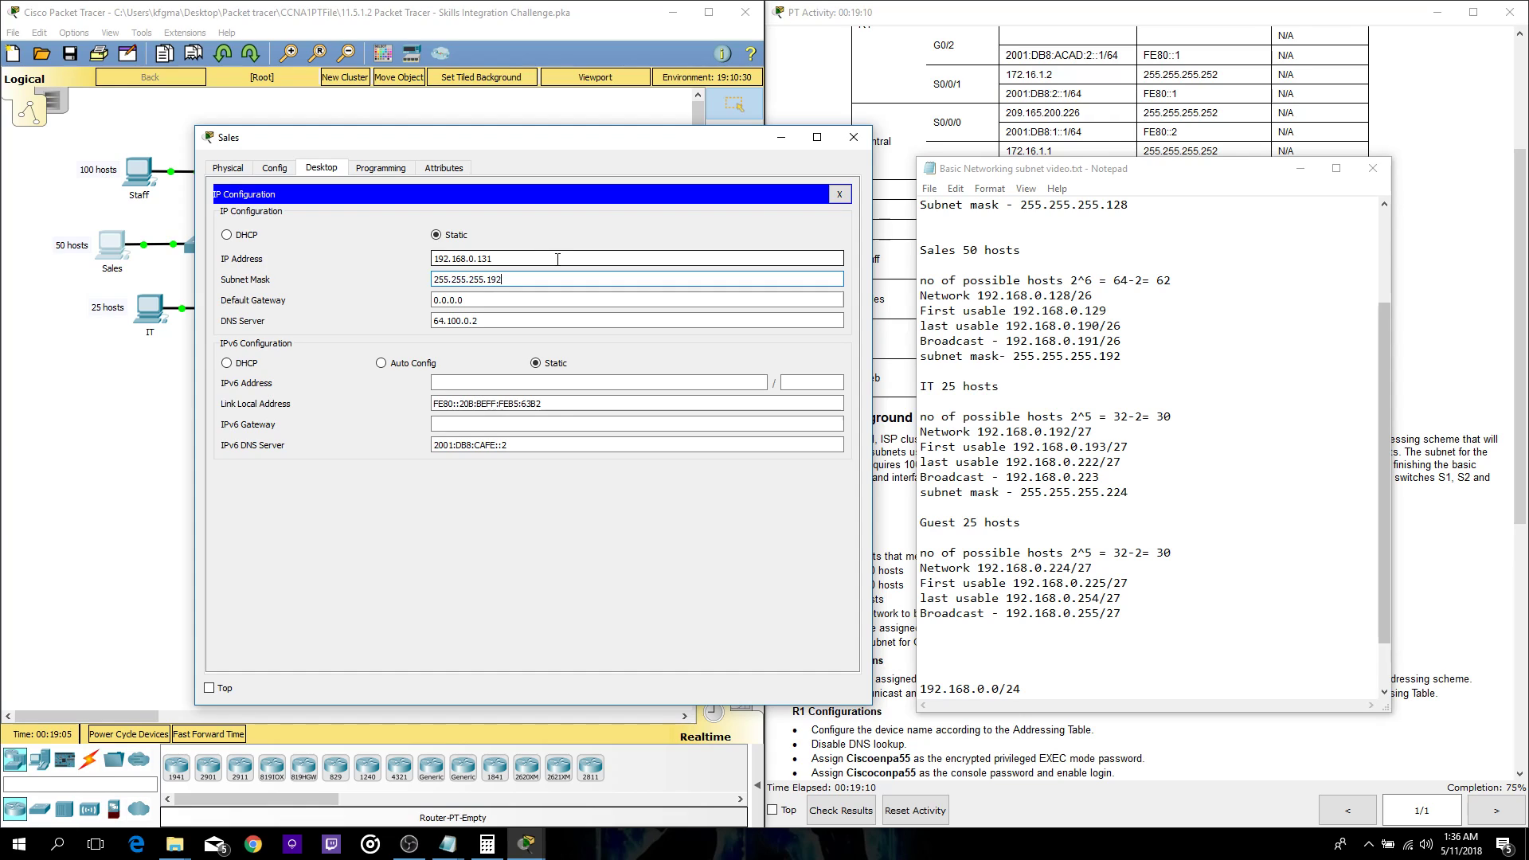
key("Tab")
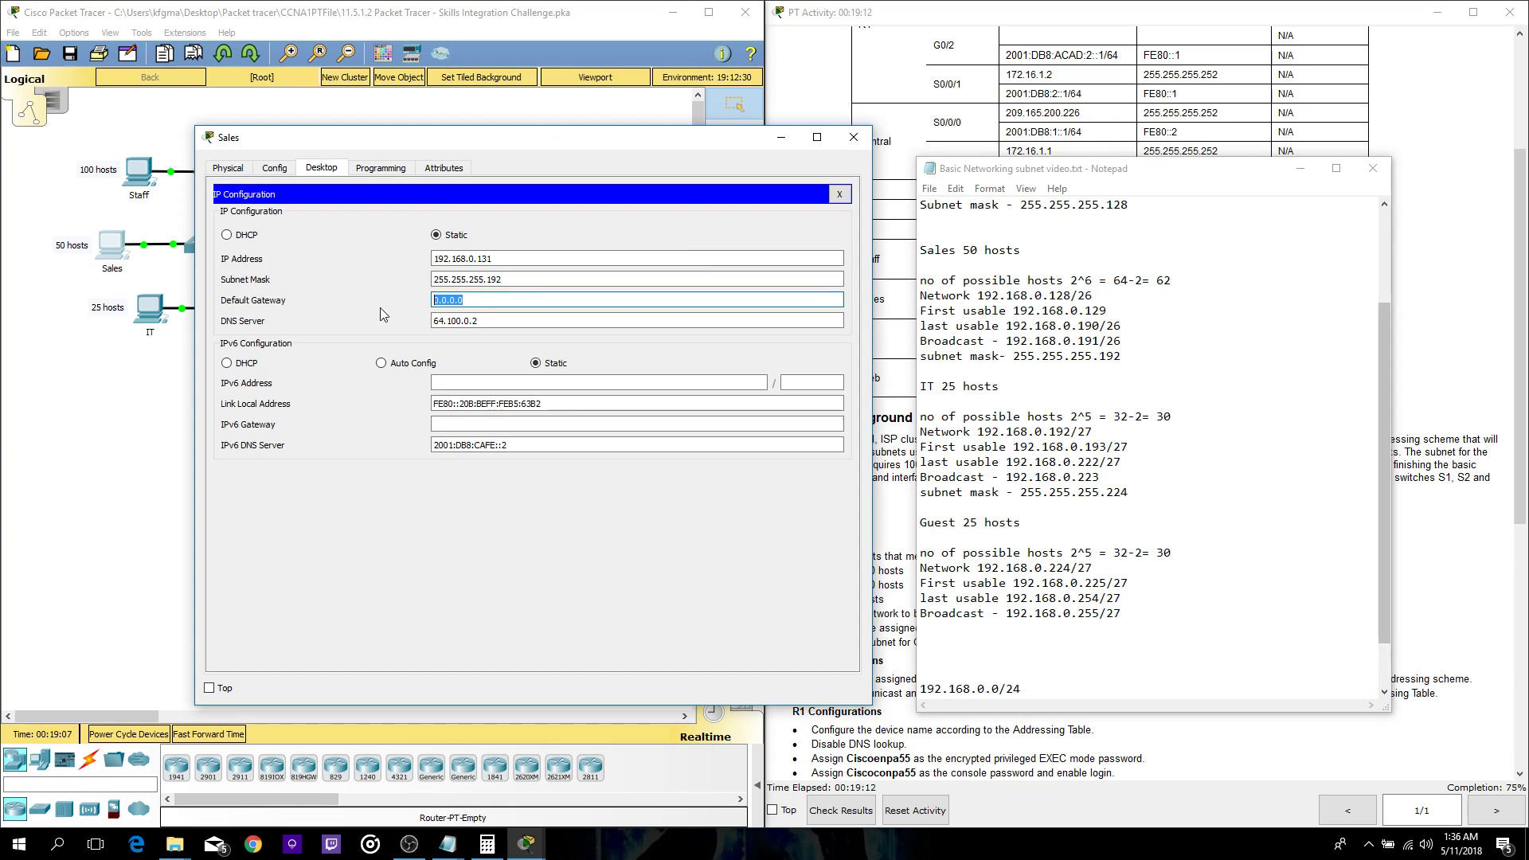
type("192.168.0.129")
- Paste the Sales IPv6 address 2001:DB8:ACAD:1::2 from the addressing table with a /64 prefix
left_click(763, 383)
left_click(1472, 152)
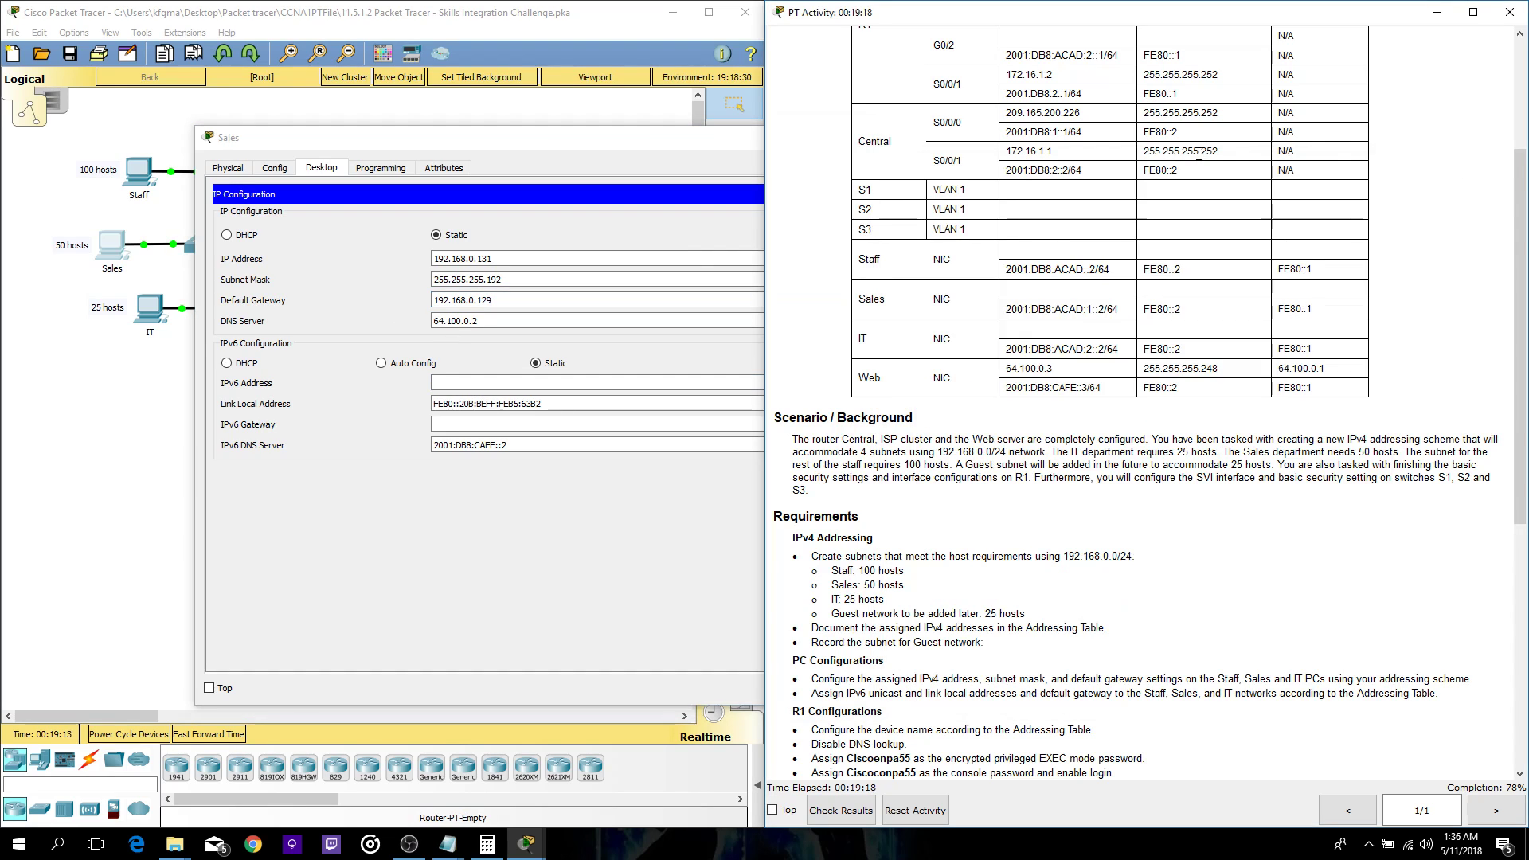
scroll(1141, 215, "up", 3)
scroll(1043, 312, "down", 2)
left_click_drag(1121, 358, 1004, 360)
key("ctrl+c")
left_click(574, 385)
key("ctrl+v")
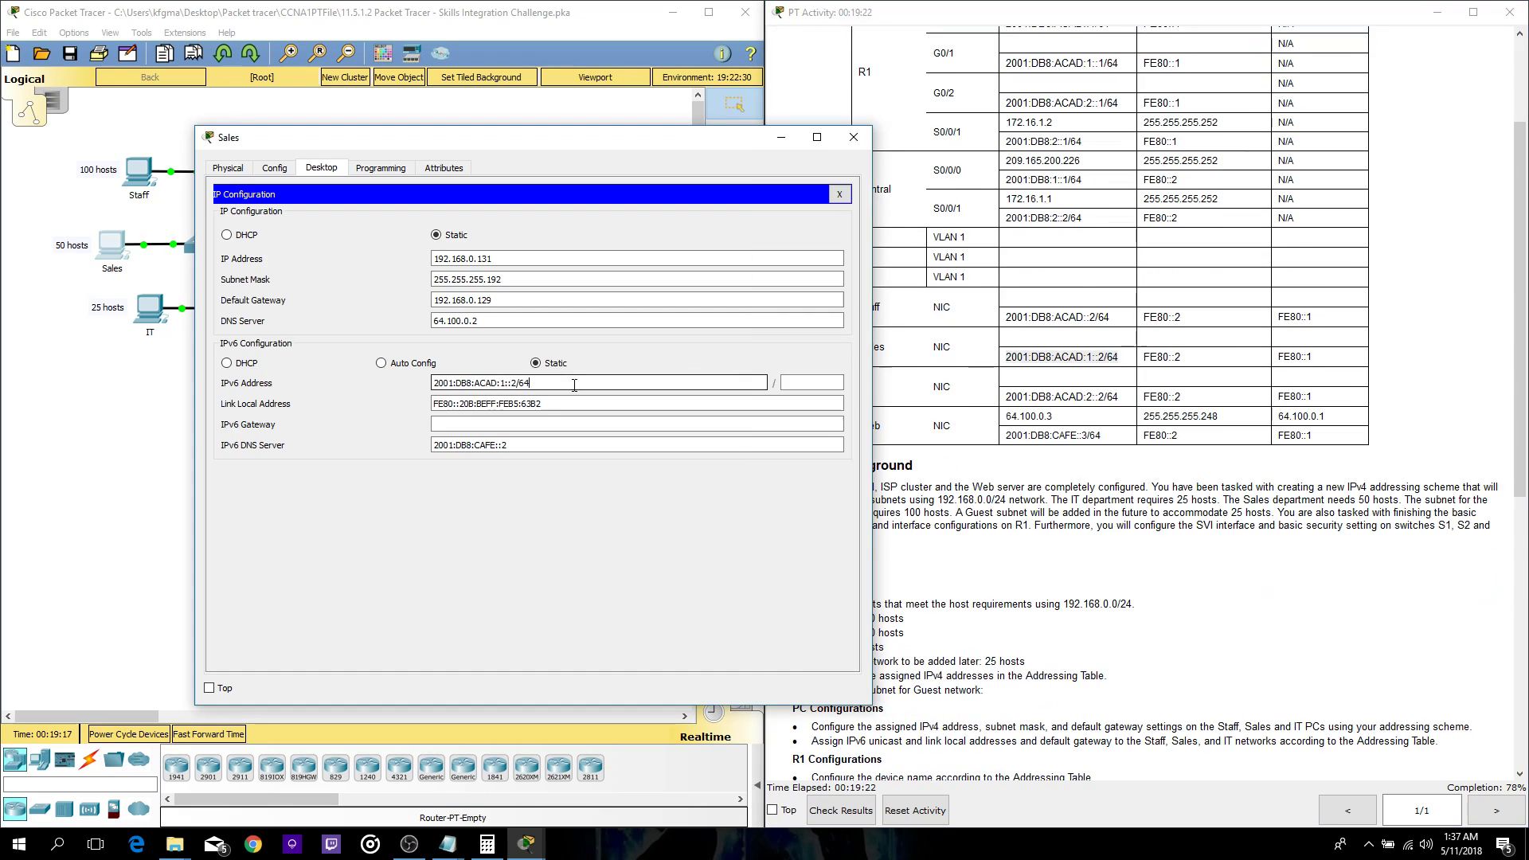
key("BackSpace")
left_click(822, 382)
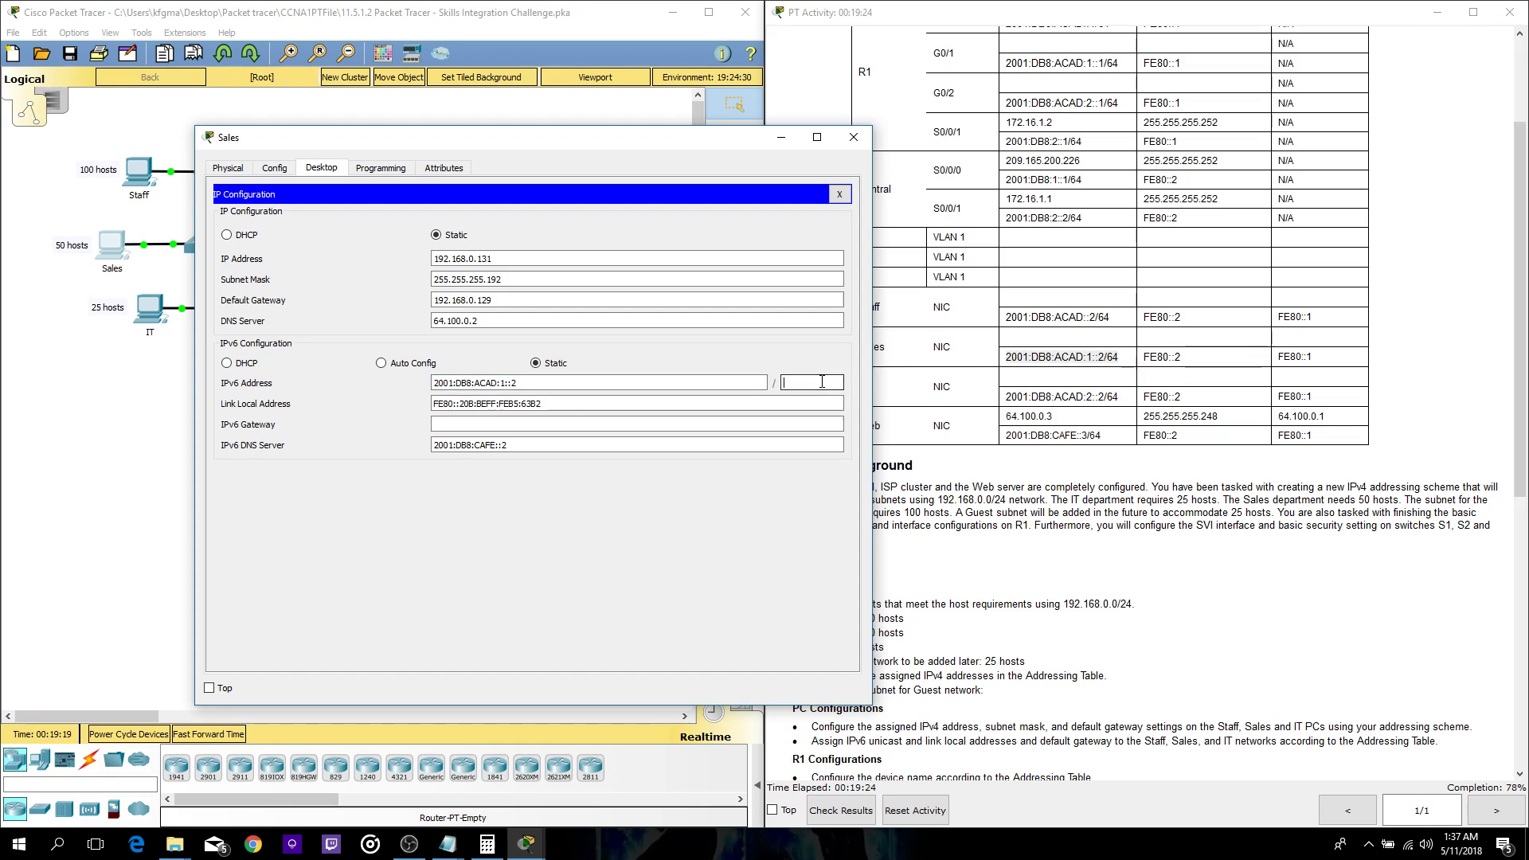
- Set the Sales PC's IPv6 gateway to FE80::2 copied from the table
left_click_drag(1181, 357, 1144, 360)
key("ctrl+c")
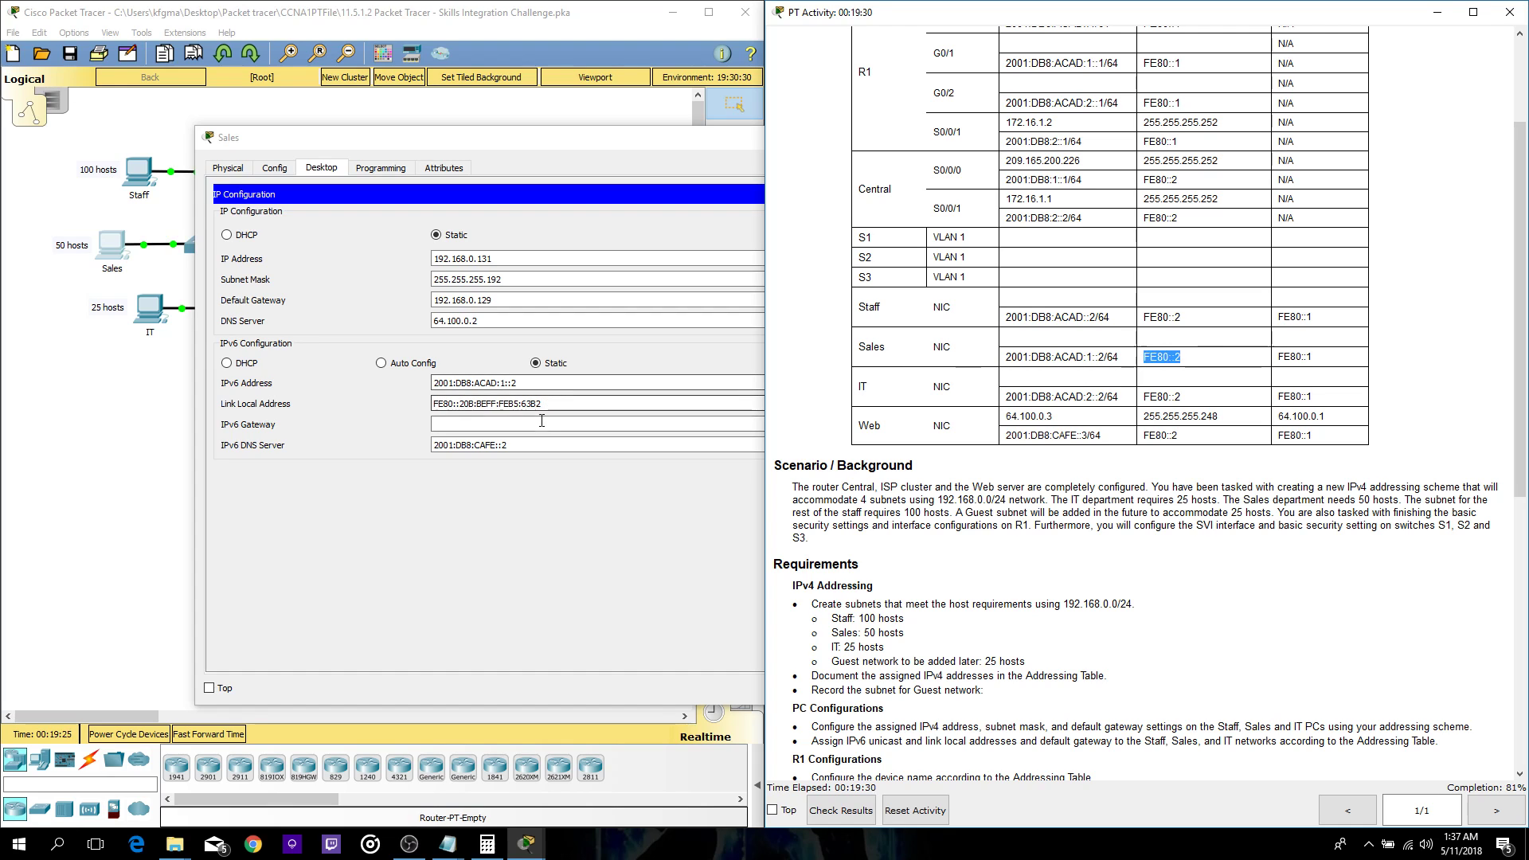
left_click(557, 424)
key("ctrl+v")
- Close the Sales settings and open the IT PC's IP Configuration beside the subnet notes
left_click(853, 137)
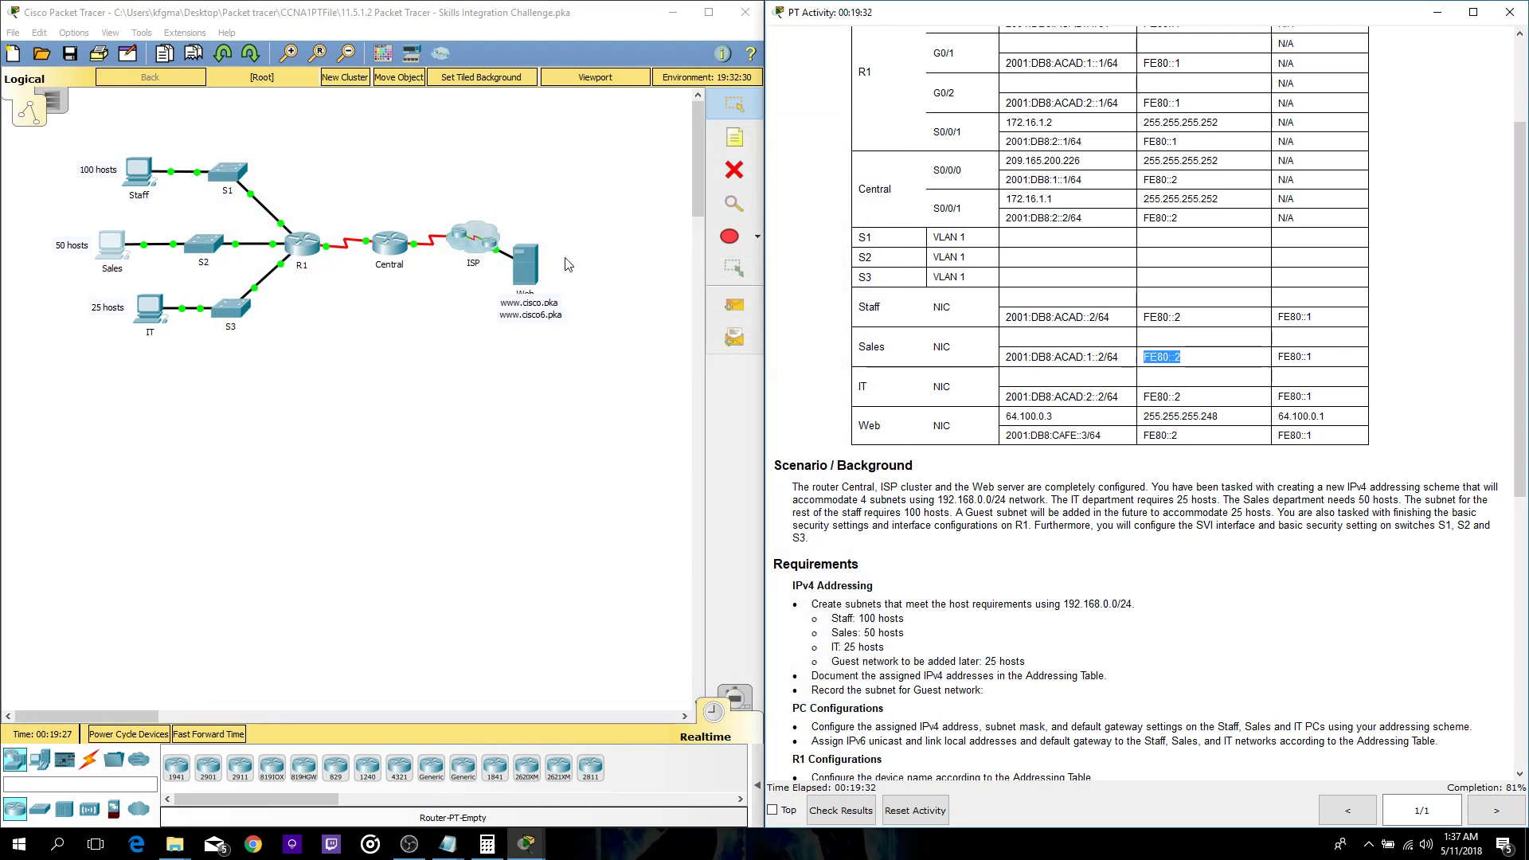
left_click(150, 310)
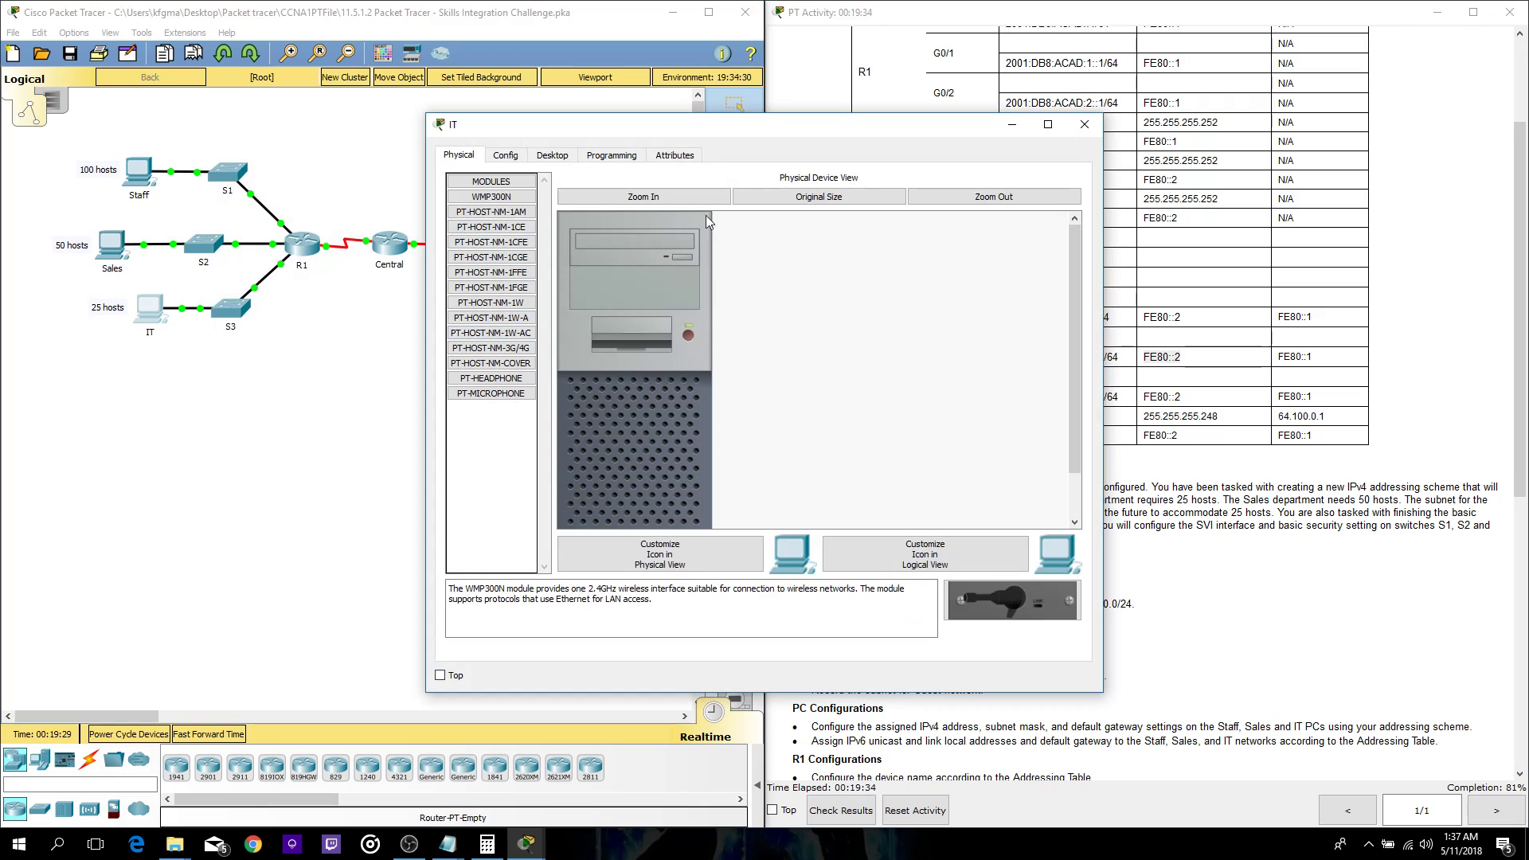
left_click(615, 153)
left_click_drag(697, 131, 445, 118)
left_click(301, 138)
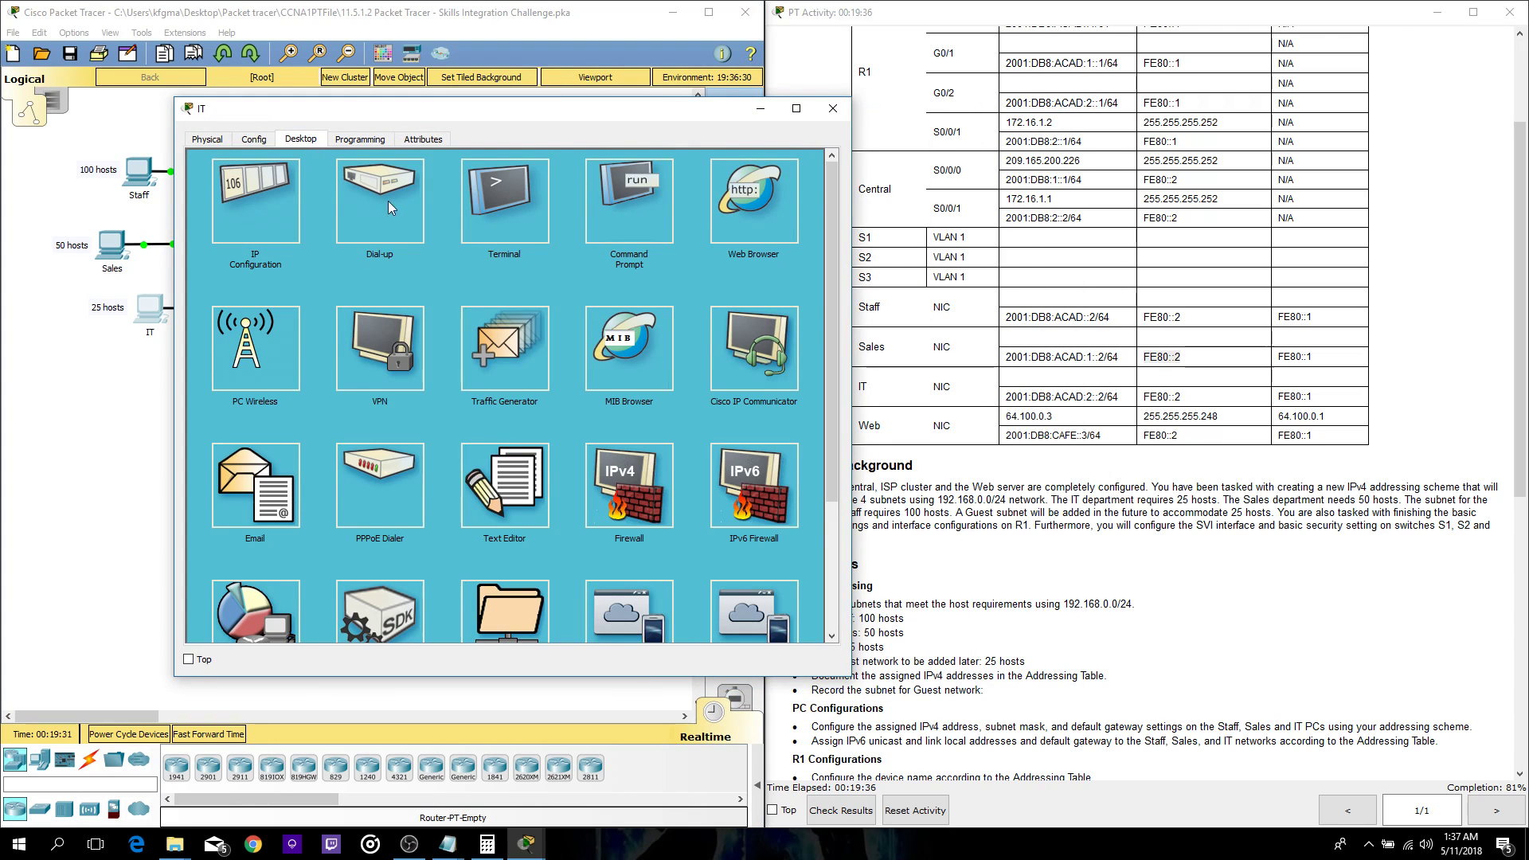
left_click(265, 234)
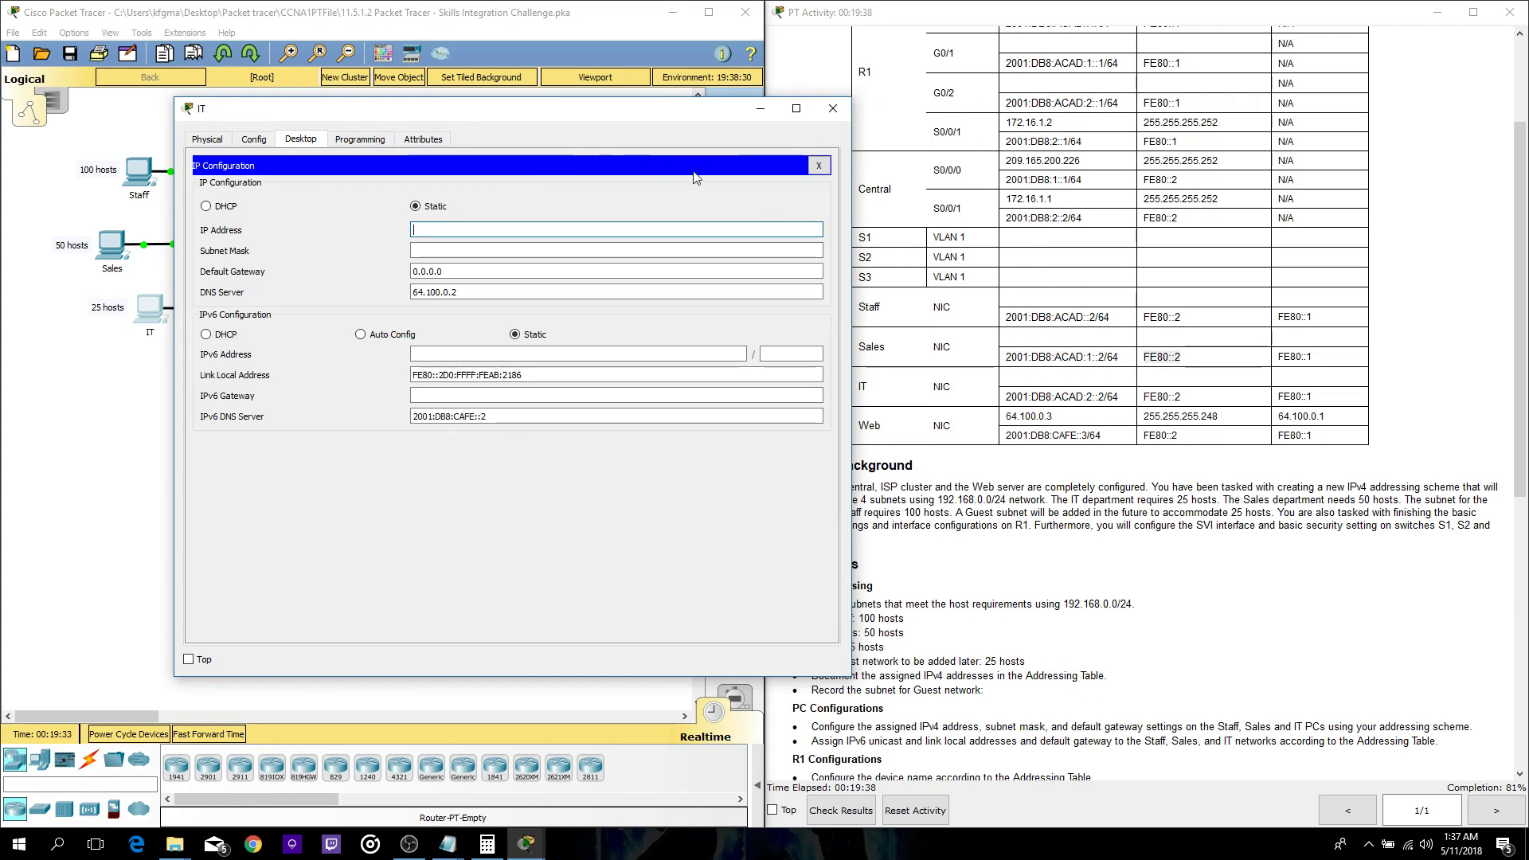
scroll(1026, 312, "up", 3)
scroll(1025, 312, "down", 3)
left_click_drag(623, 115, 444, 130)
left_click(447, 843)
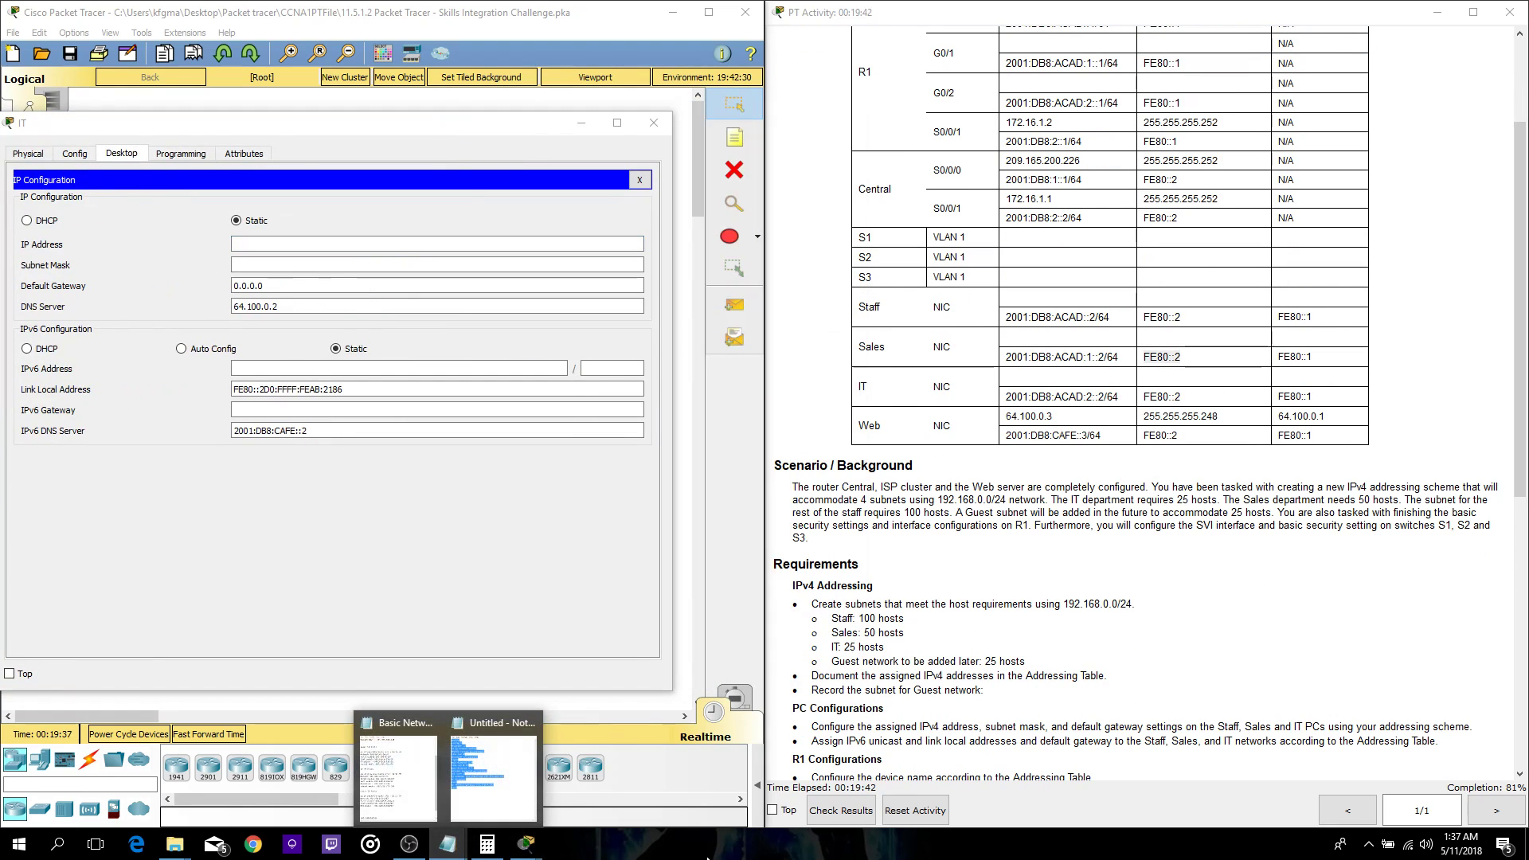
left_click(396, 768)
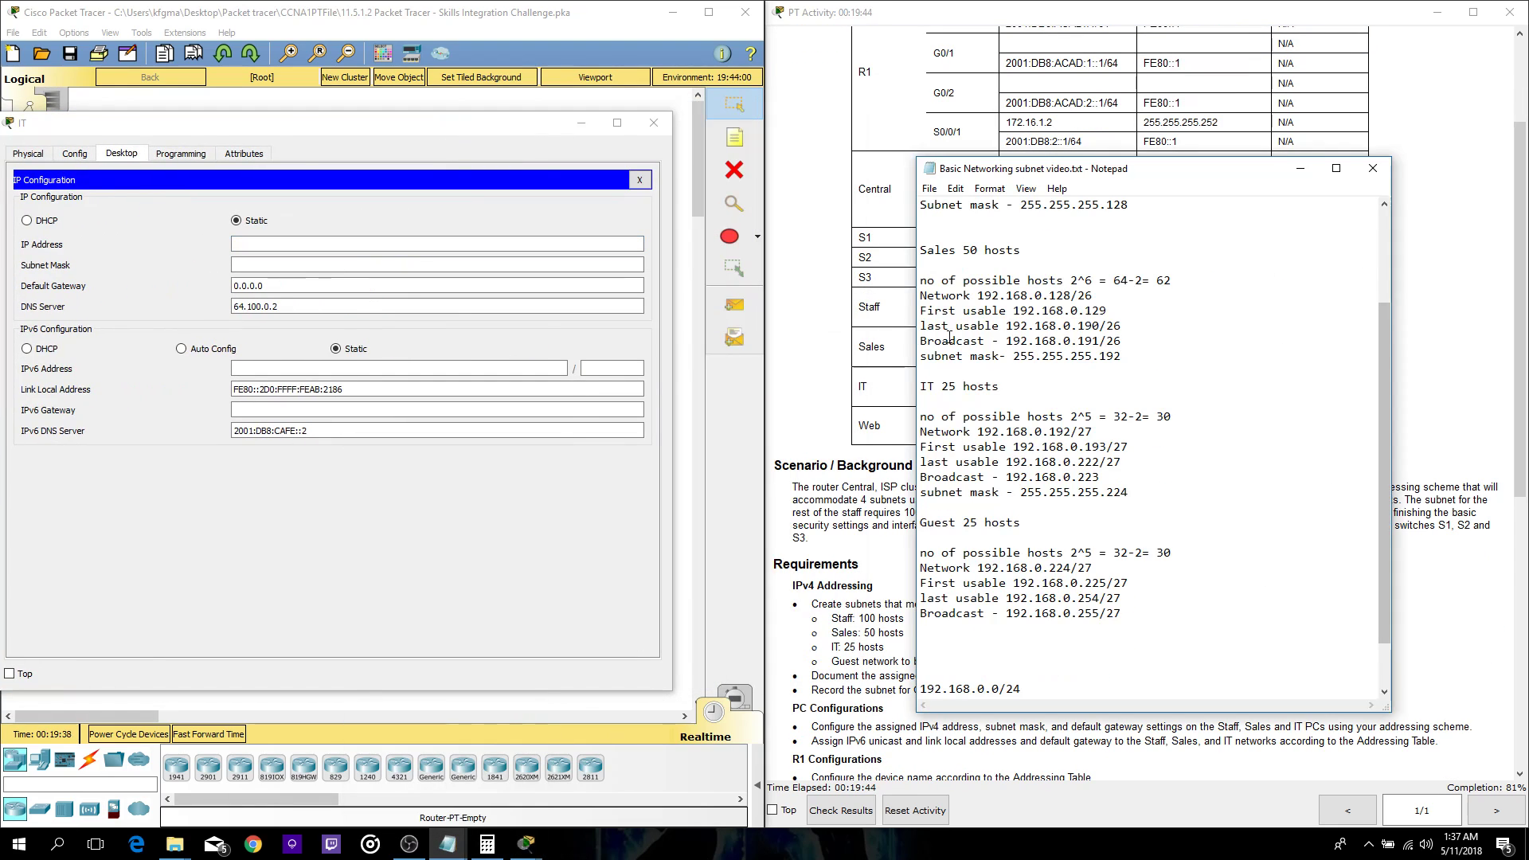
- Give the IT PC mask 255.255.255.224 and default gateway 192.168.0.193
left_click(327, 243)
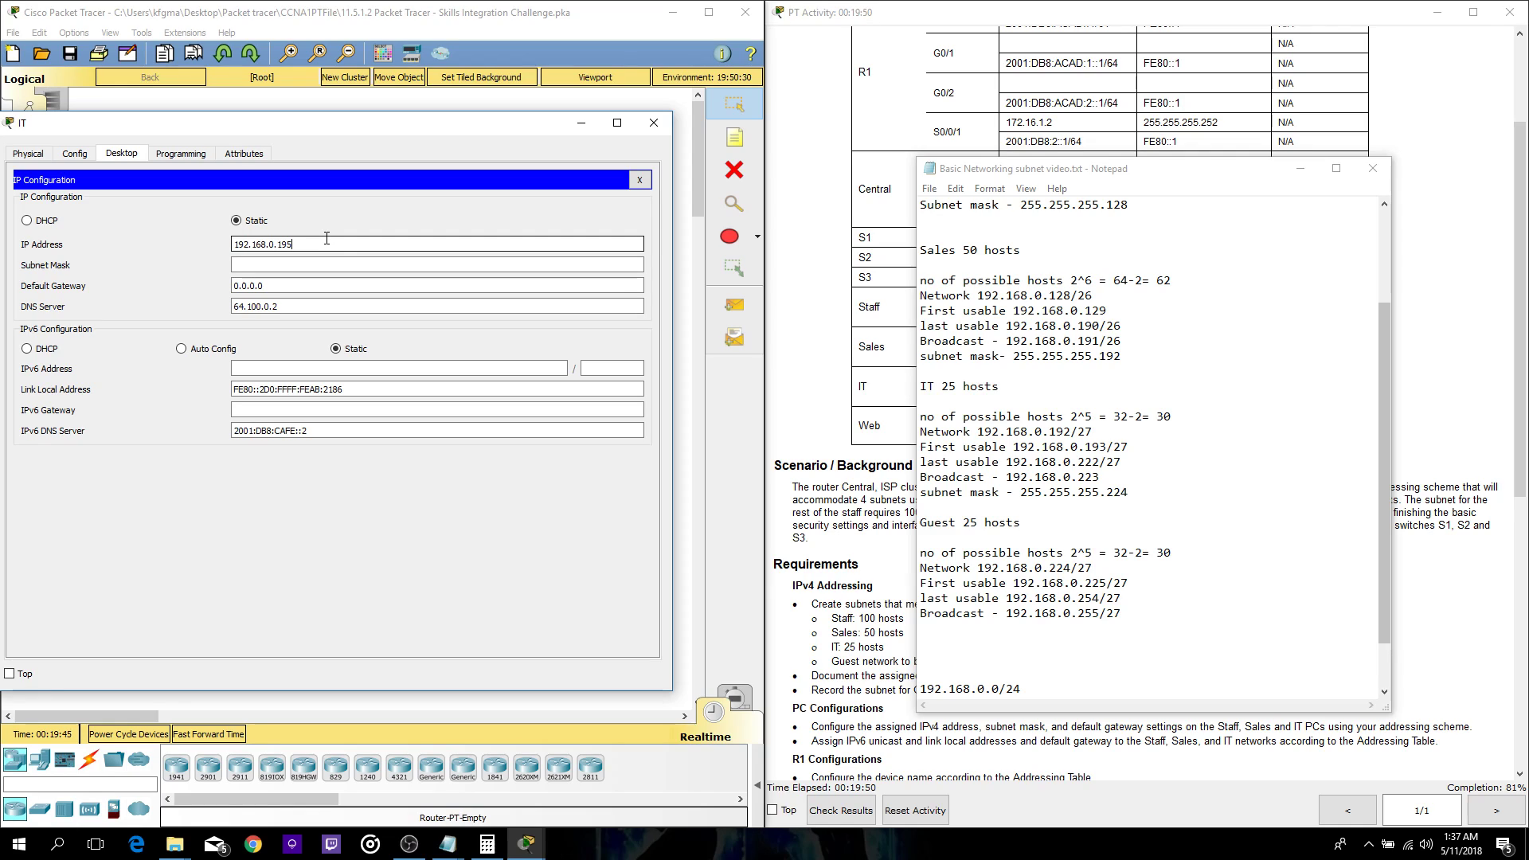
key("Tab")
key("Right")
type("22")
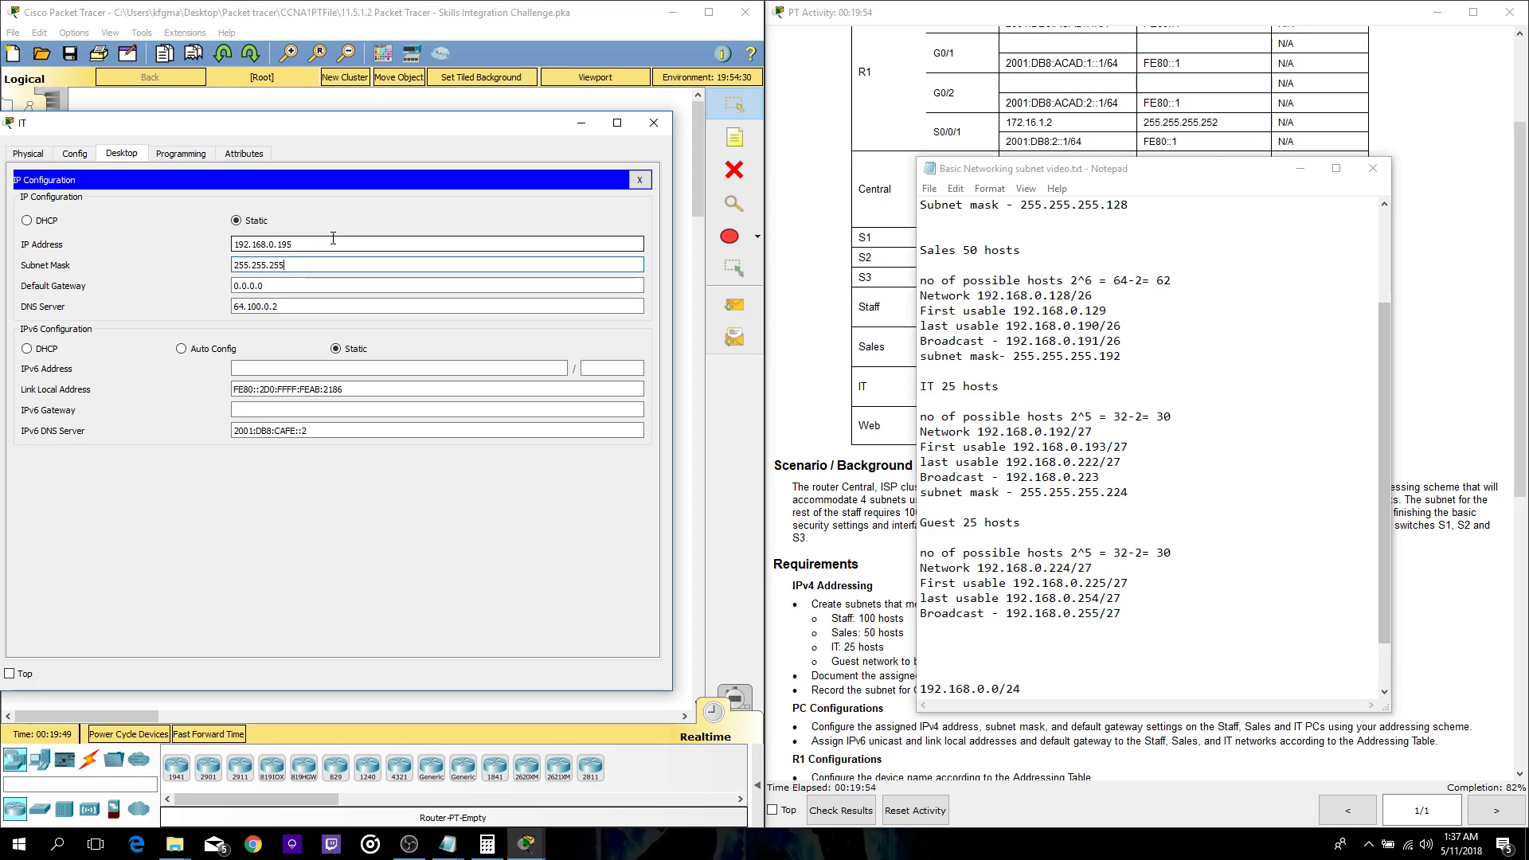
key("Tab")
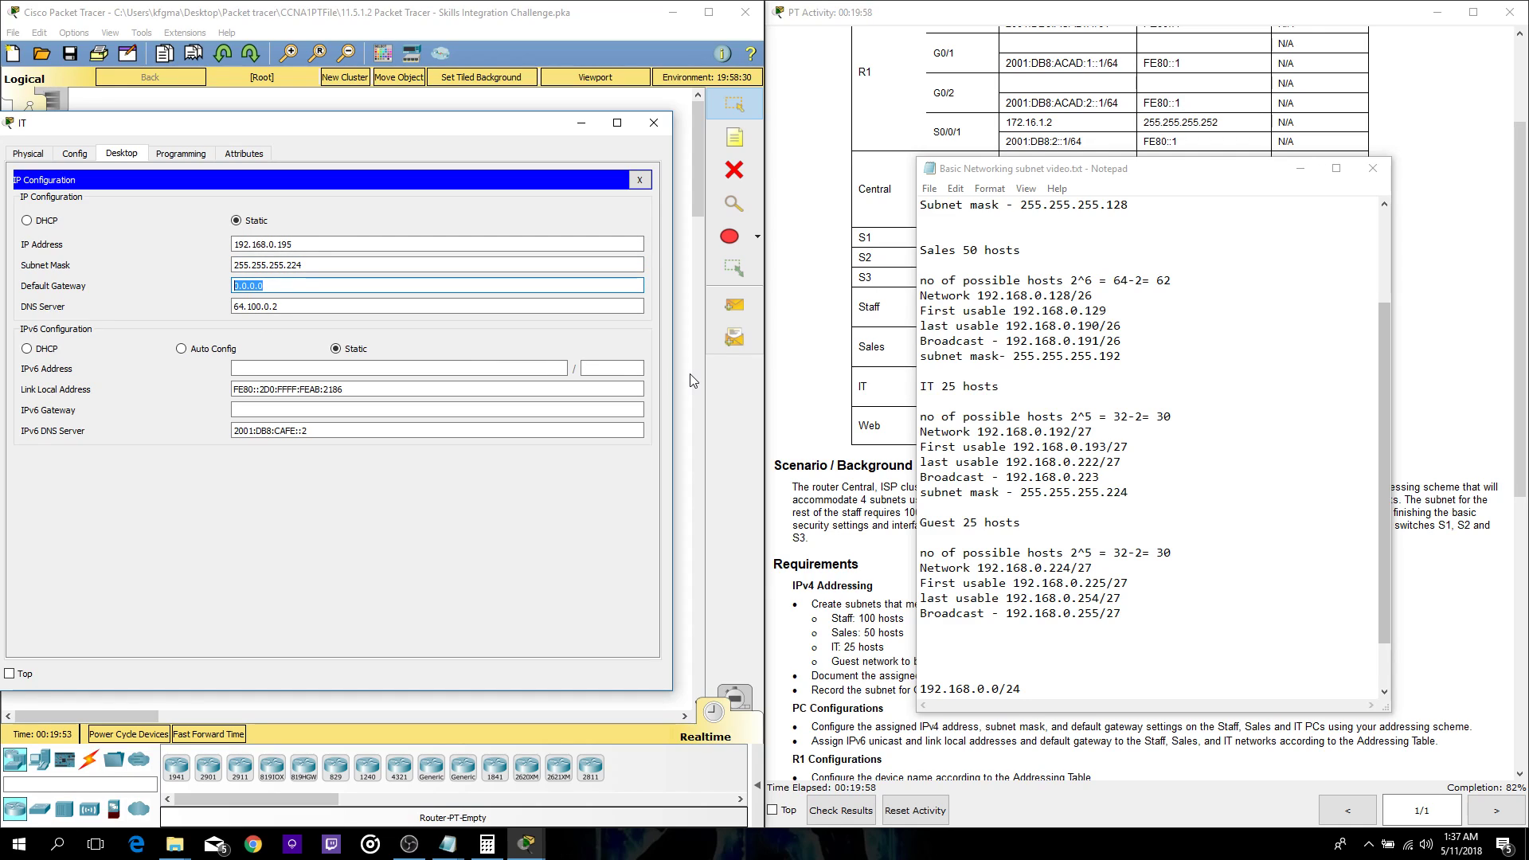
type("192.168.0.193")
- Paste the IT IPv6 address 2001:DB8:ACAD:2::2 from the addressing table with a /64 prefix
left_click(1300, 169)
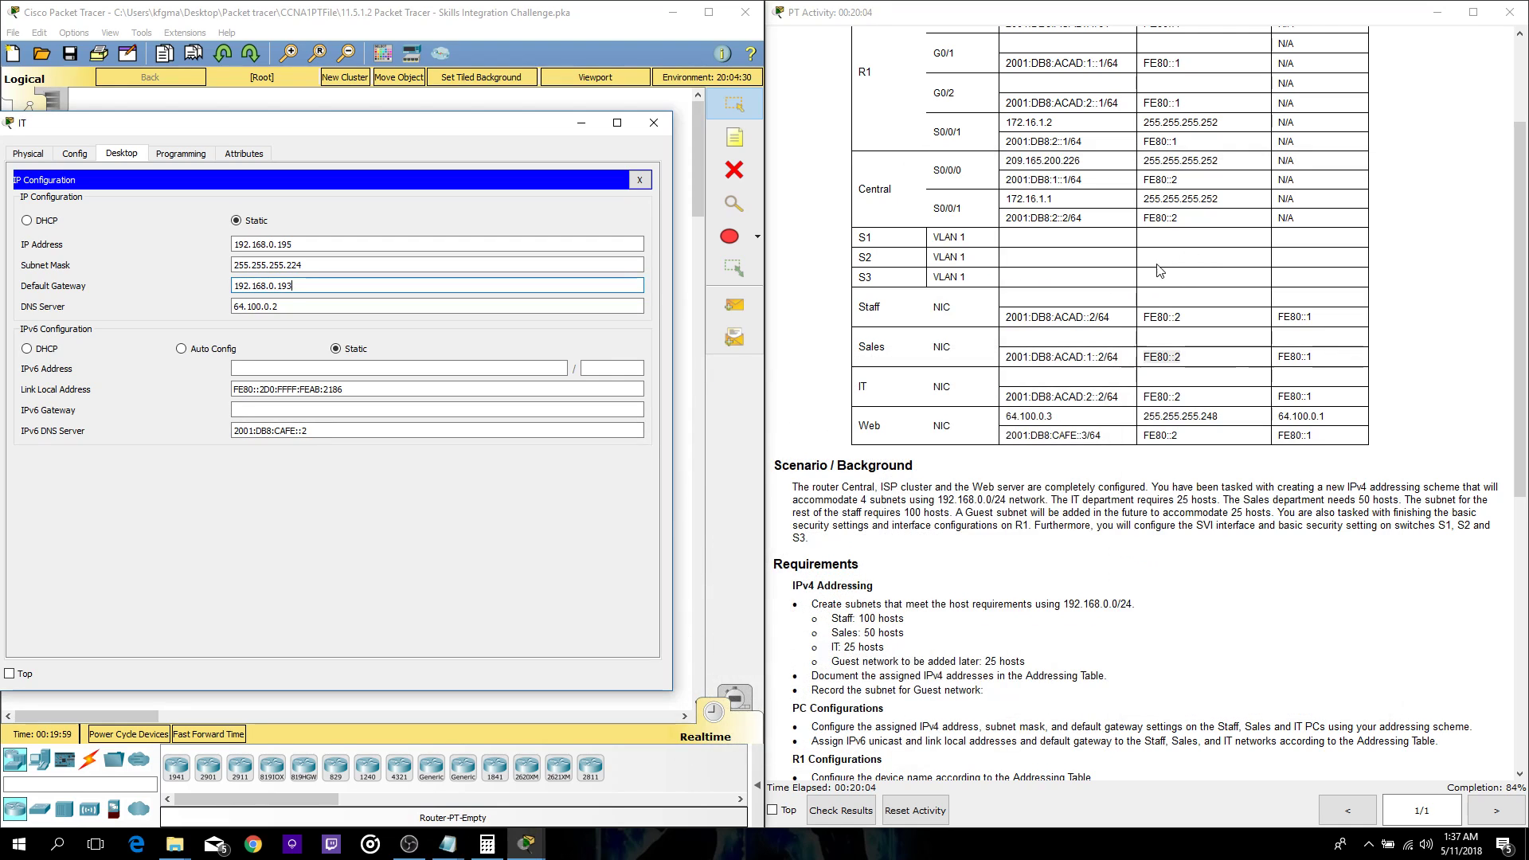
left_click_drag(1119, 398, 1012, 402)
key("ctrl+c")
left_click(474, 368)
key("ctrl+v")
key("BackSpace")
key("BackSpace")
key("BackSpace")
left_click(630, 369)
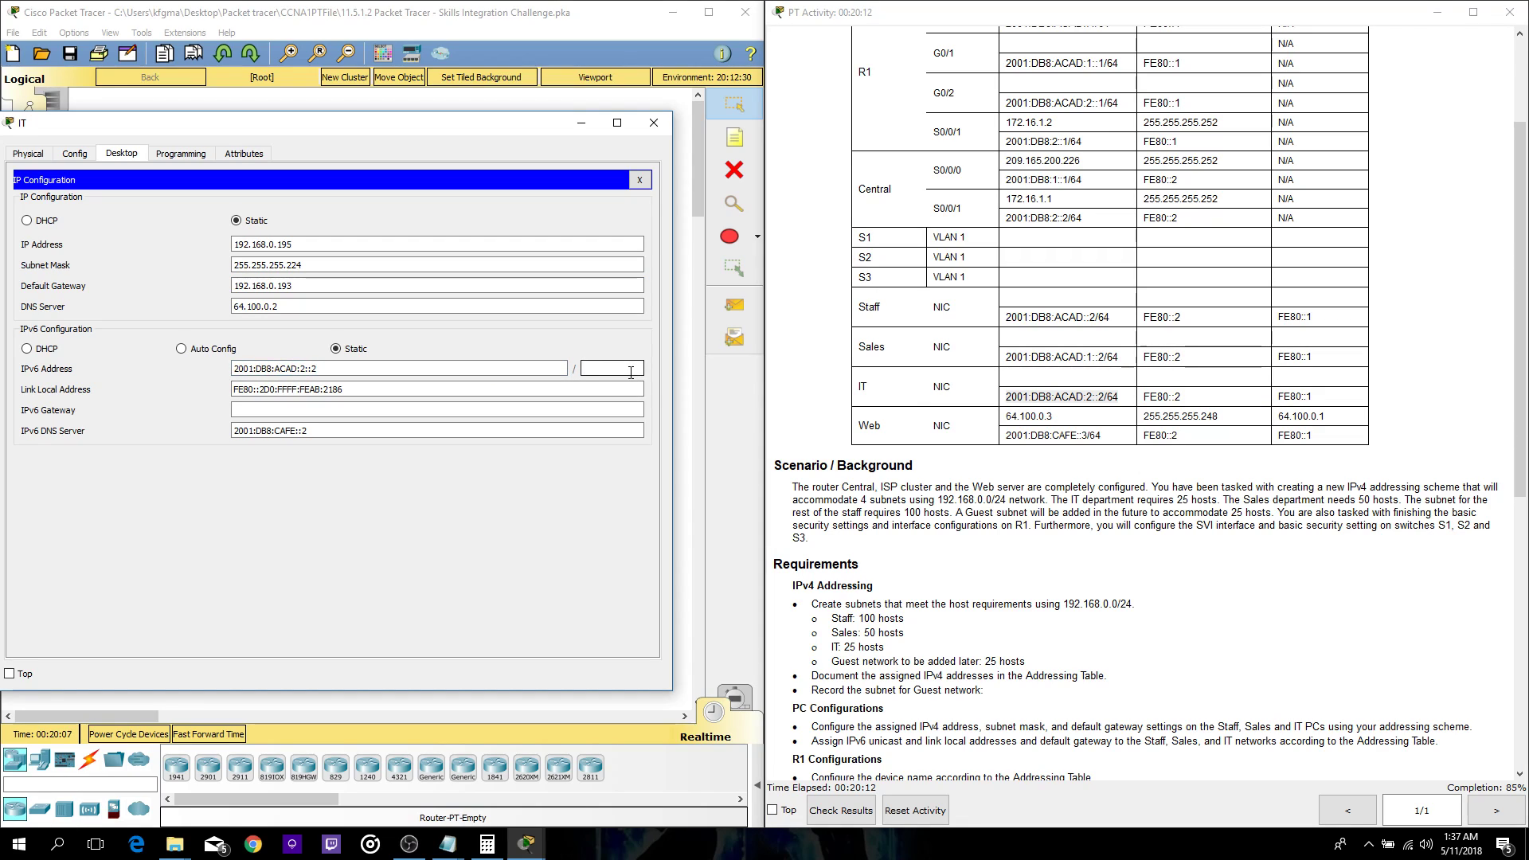
- Set the IT PC's IPv6 gateway to FE80::2 and close its settings
left_click_drag(1178, 436, 1140, 400)
left_click(1182, 395)
key("ctrl+c")
left_click(438, 411)
key("ctrl+v")
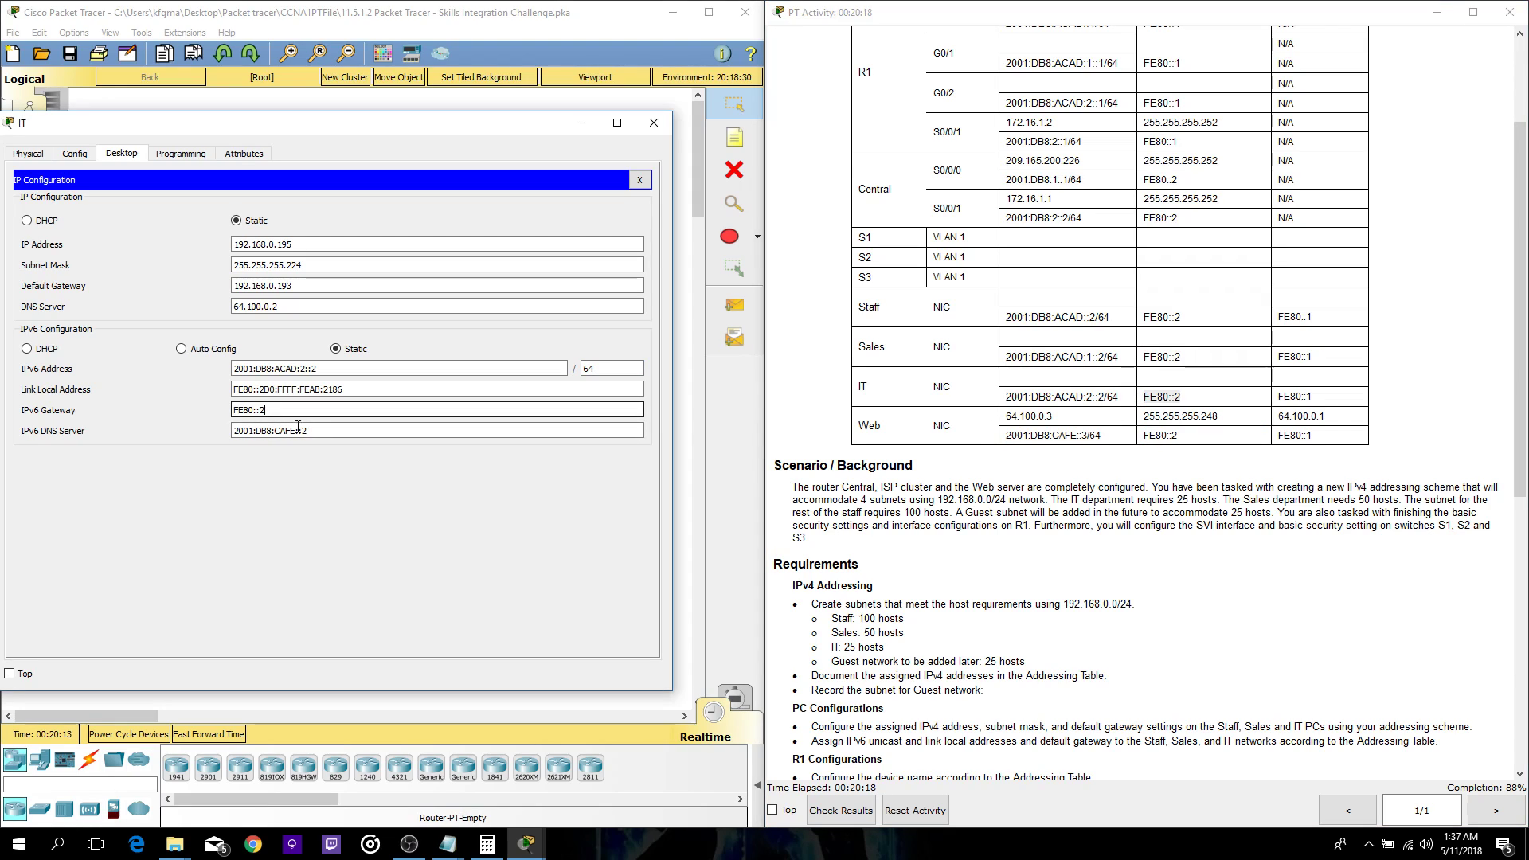
left_click(655, 128)
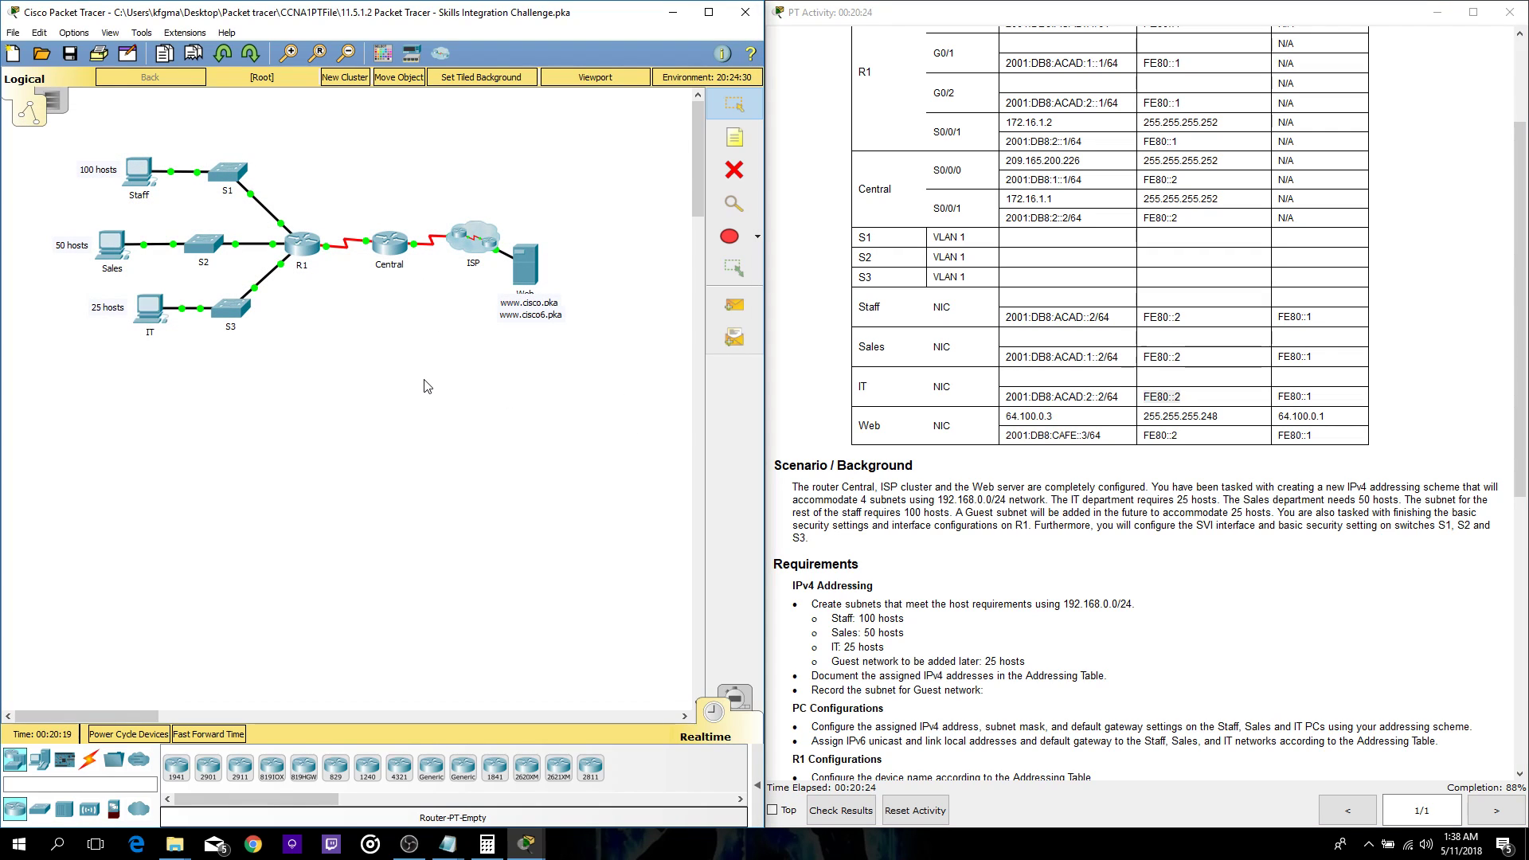
- Check the Staff PC's IP configuration
scroll(1147, 398, "down", 2)
left_click(134, 177)
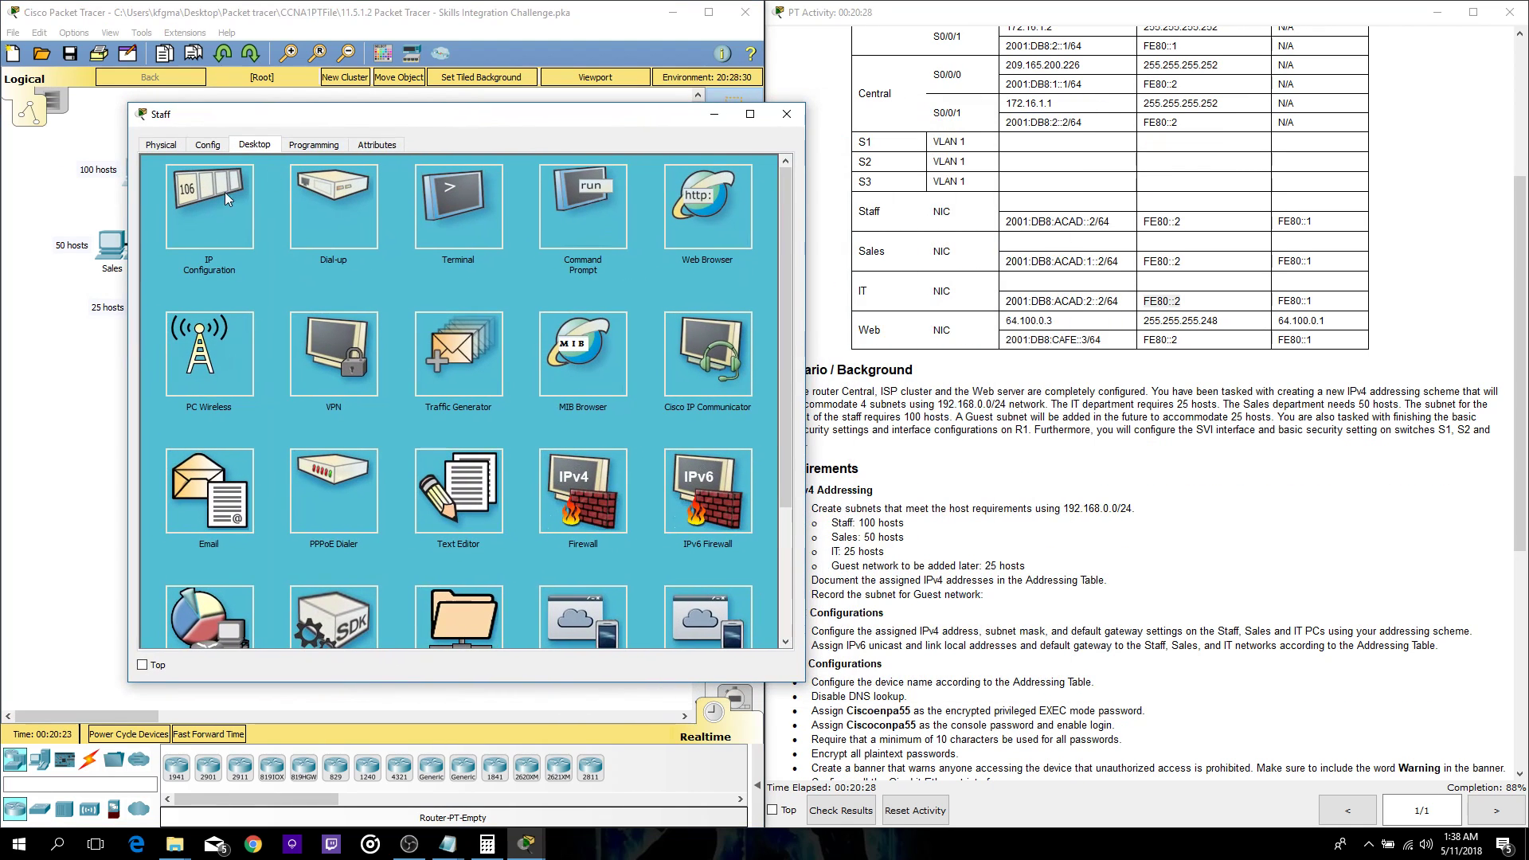
left_click(206, 209)
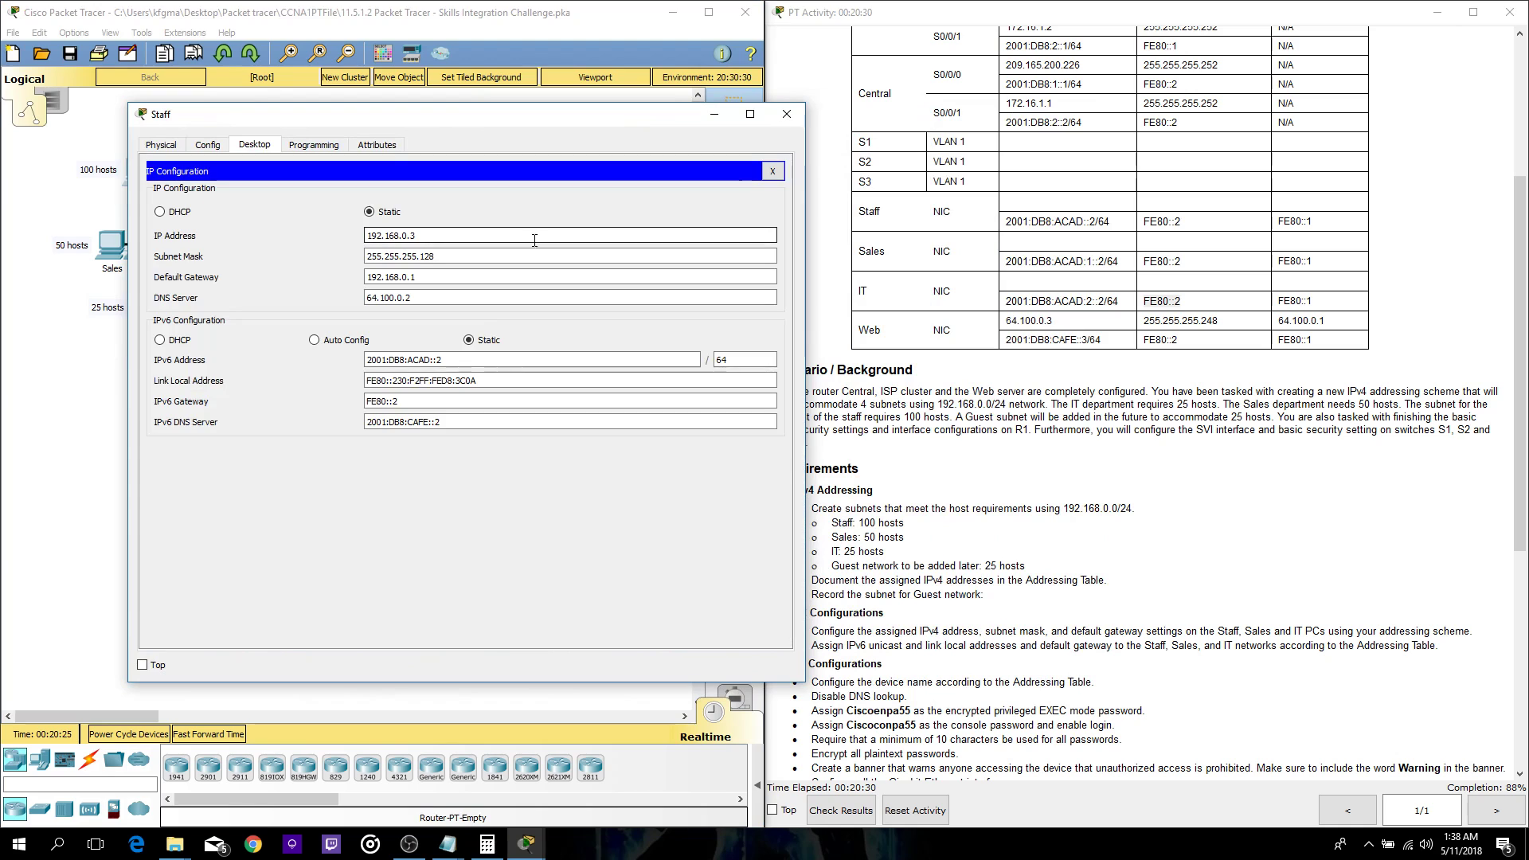
left_click(786, 114)
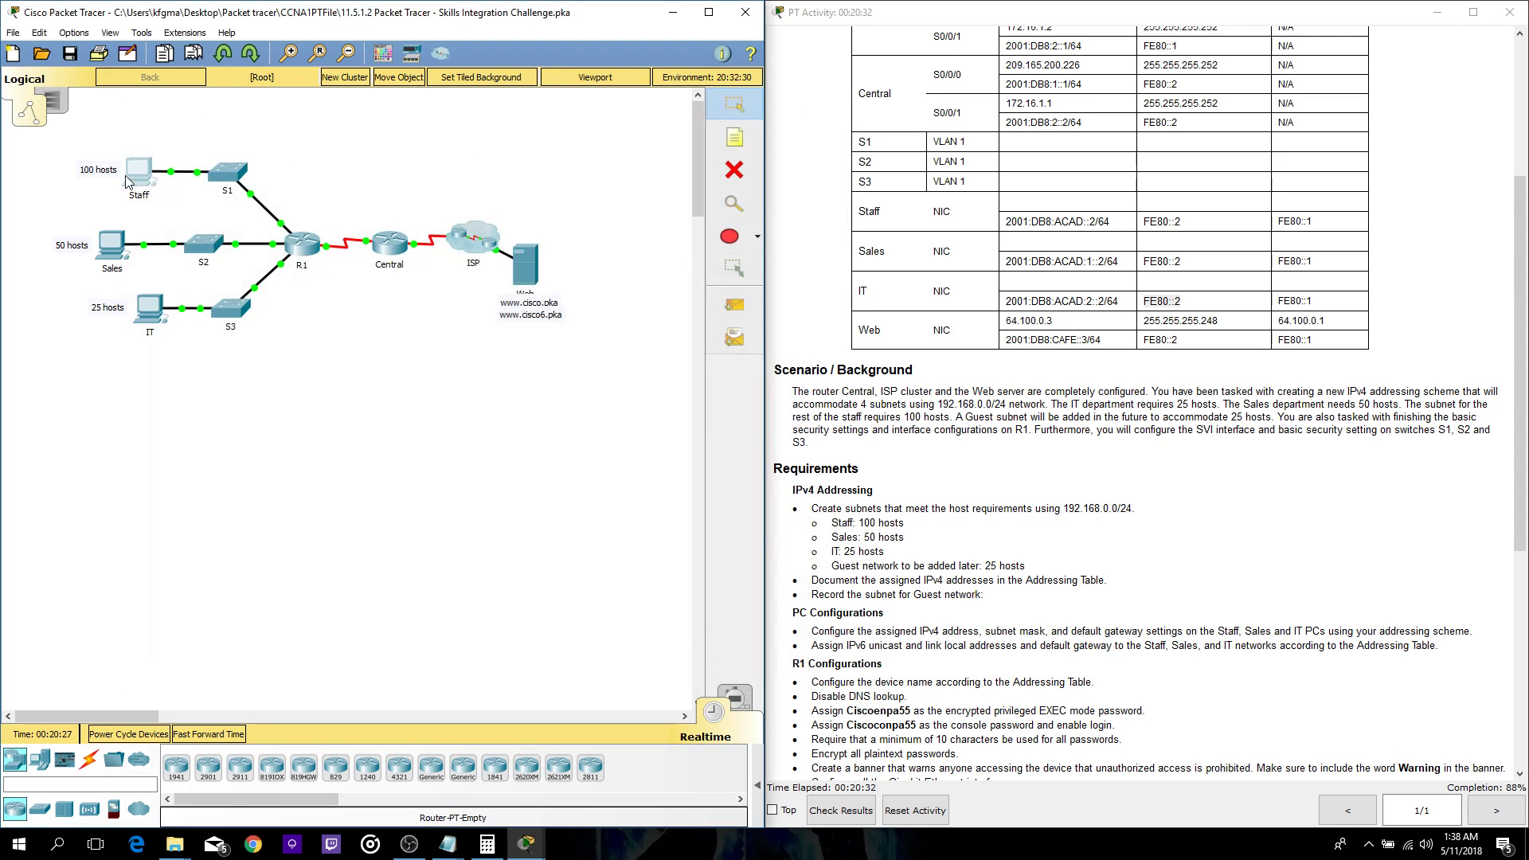
left_click(133, 176)
left_click(995, 231)
left_click_drag(878, 123, 485, 112)
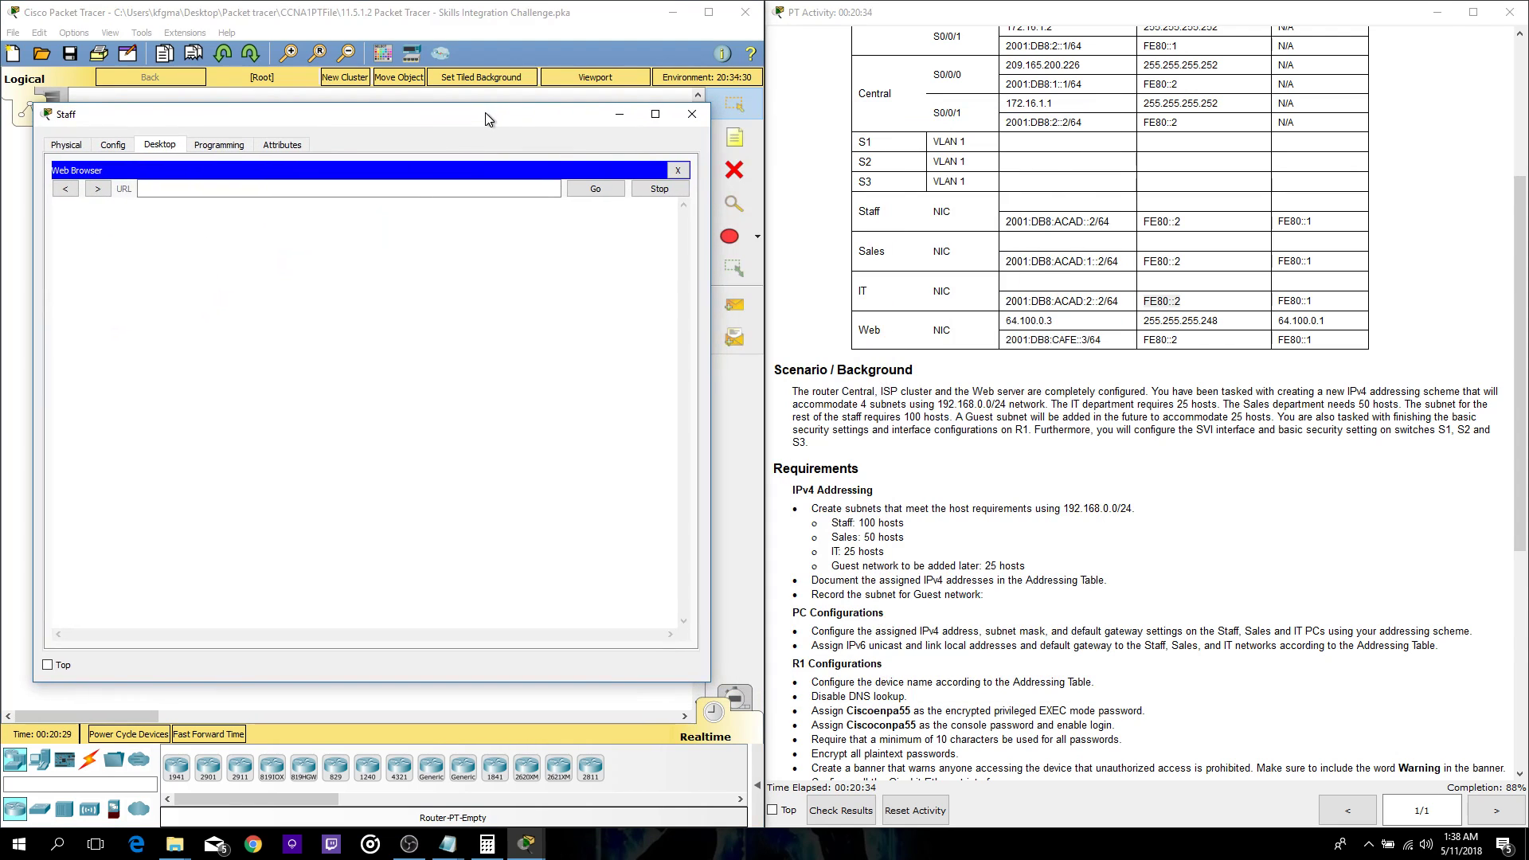
scroll(970, 483, "down", 5)
scroll(970, 483, "down", 4)
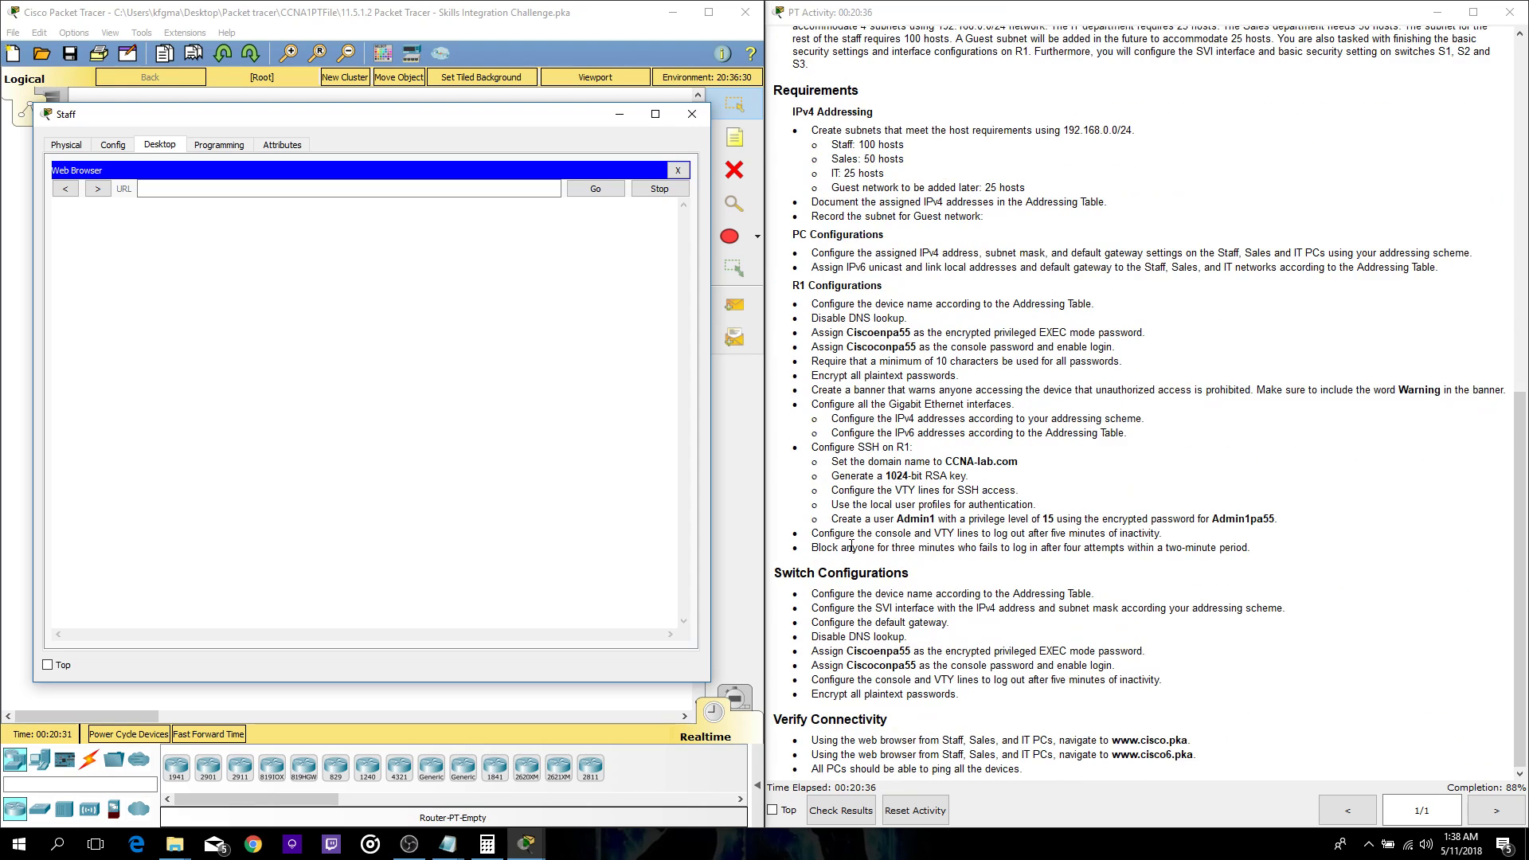
left_click_drag(1188, 740, 1123, 736)
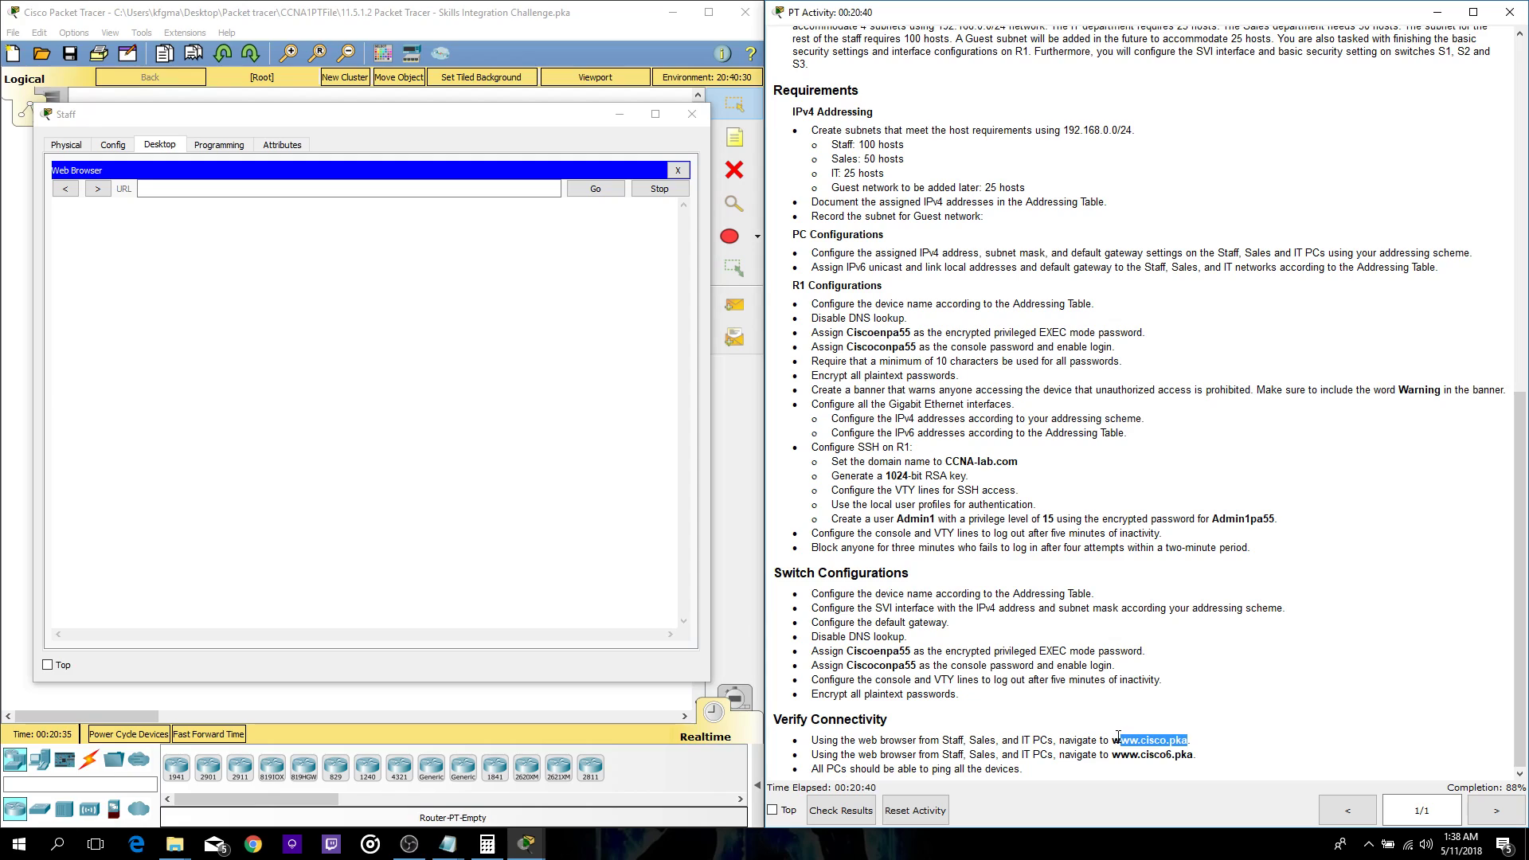
left_click(201, 192)
key("ctrl+v")
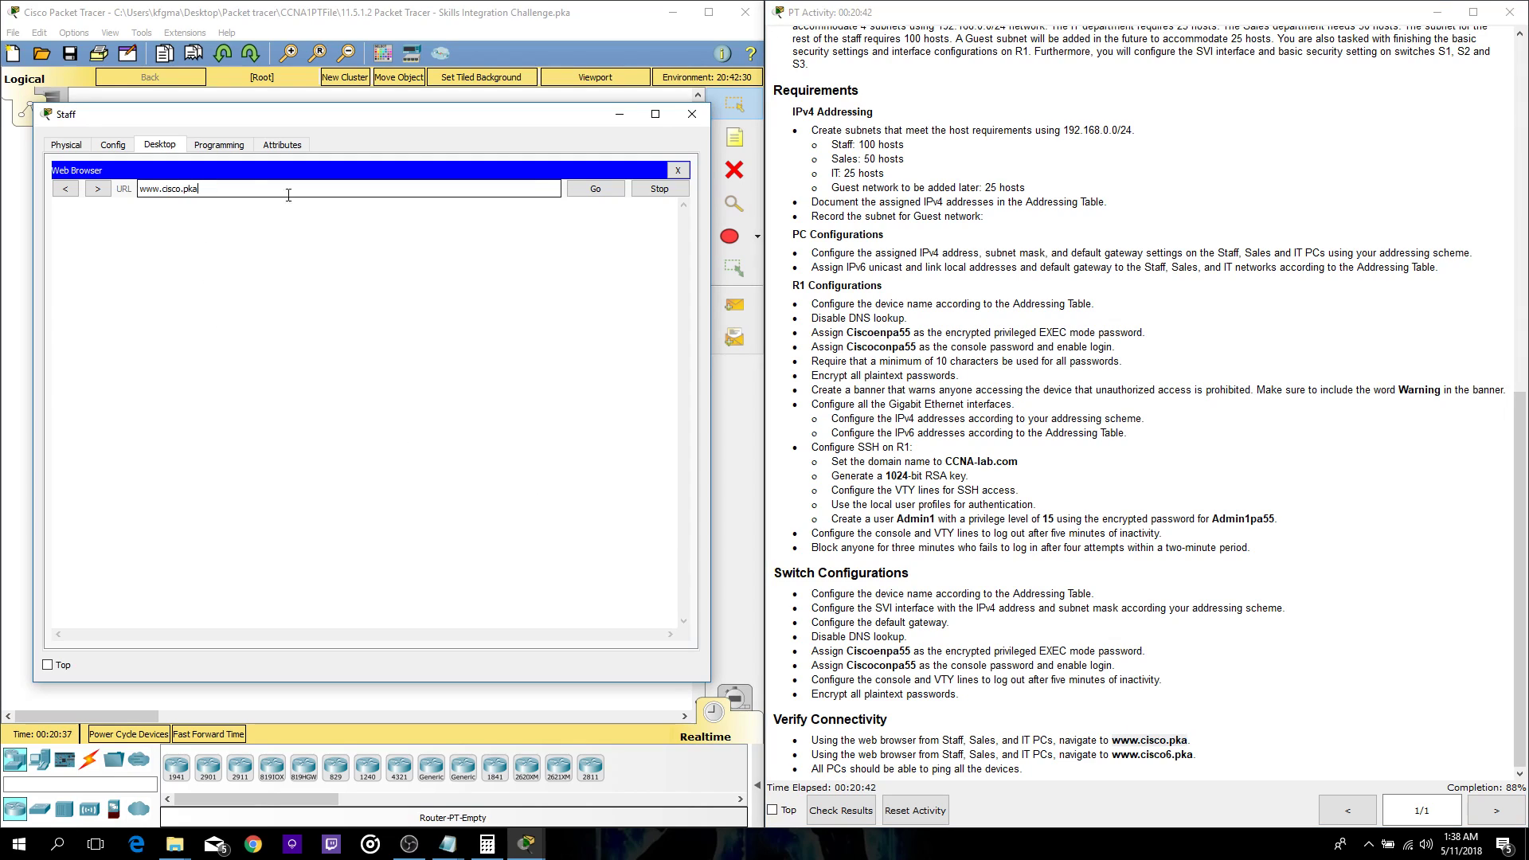
left_click(596, 189)
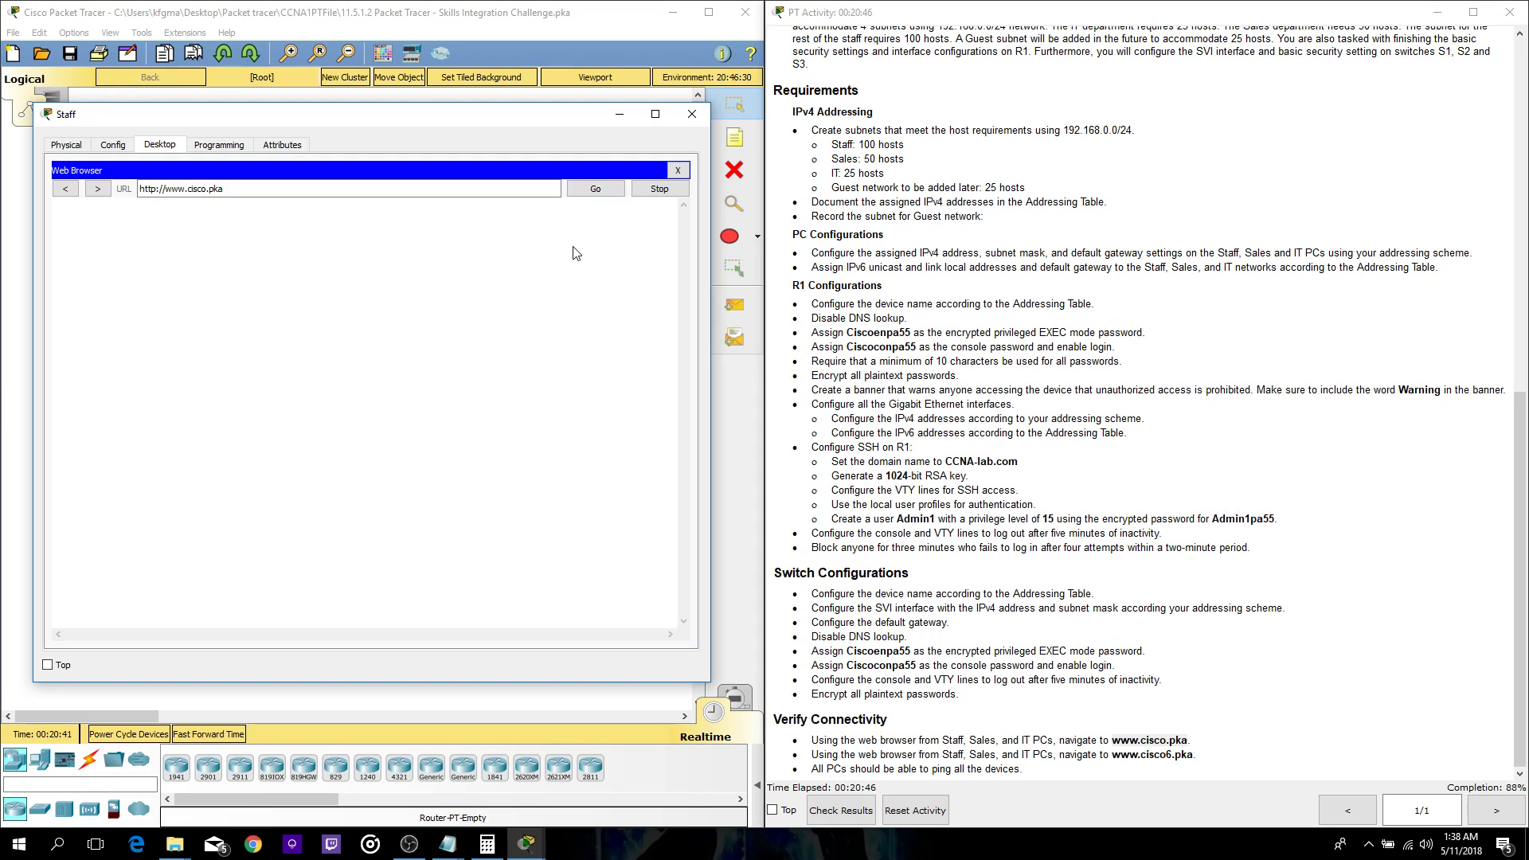
left_click(596, 188)
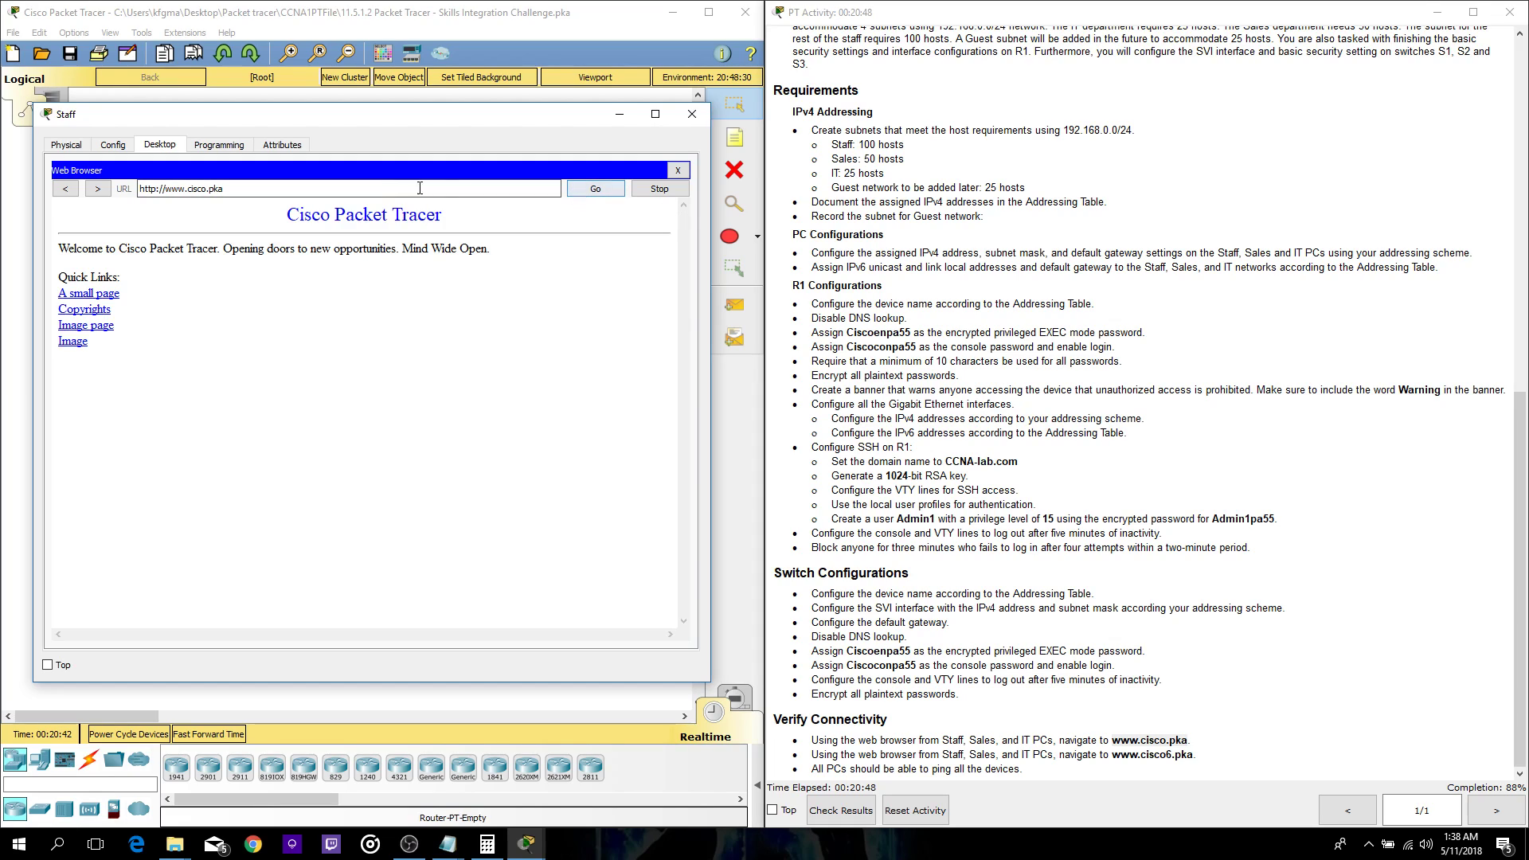
left_click_drag(1193, 754, 1115, 751)
key("ctrl+c")
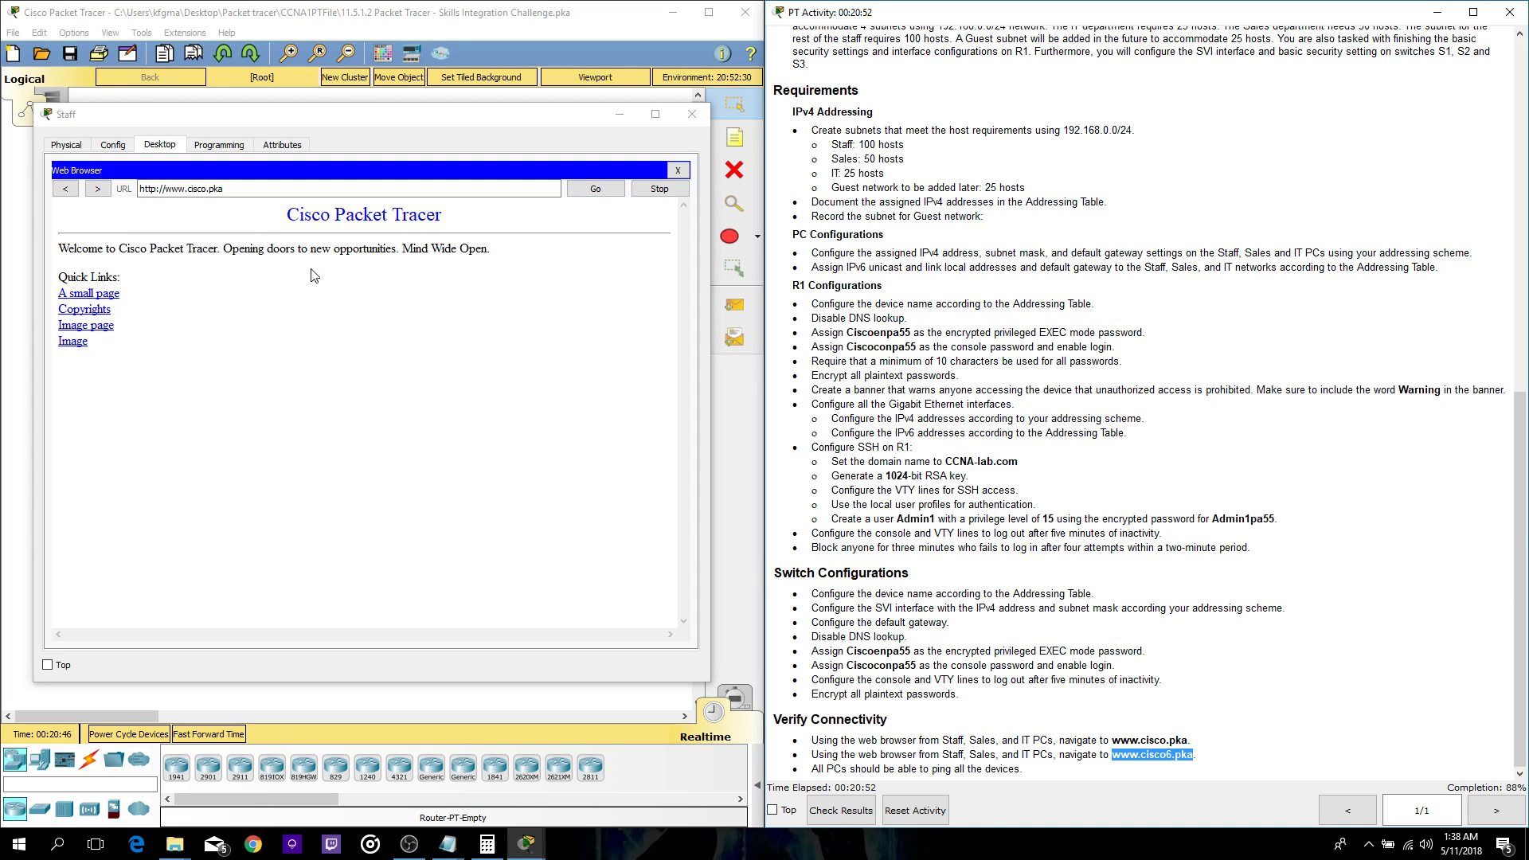
left_click_drag(237, 189, 98, 189)
key("ctrl+v")
key("Return")
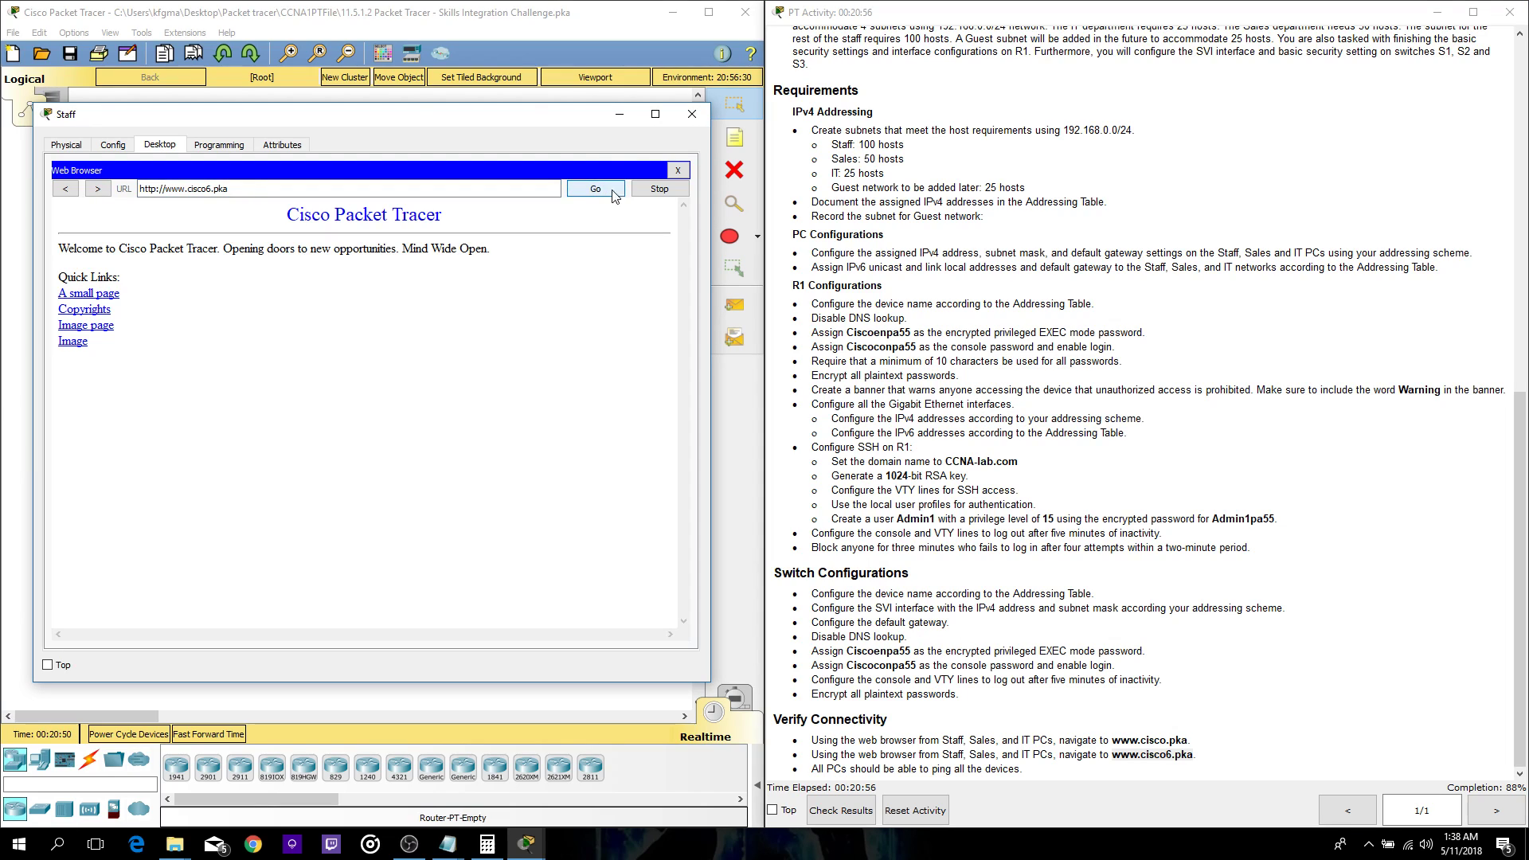
left_click(678, 170)
left_click(585, 218)
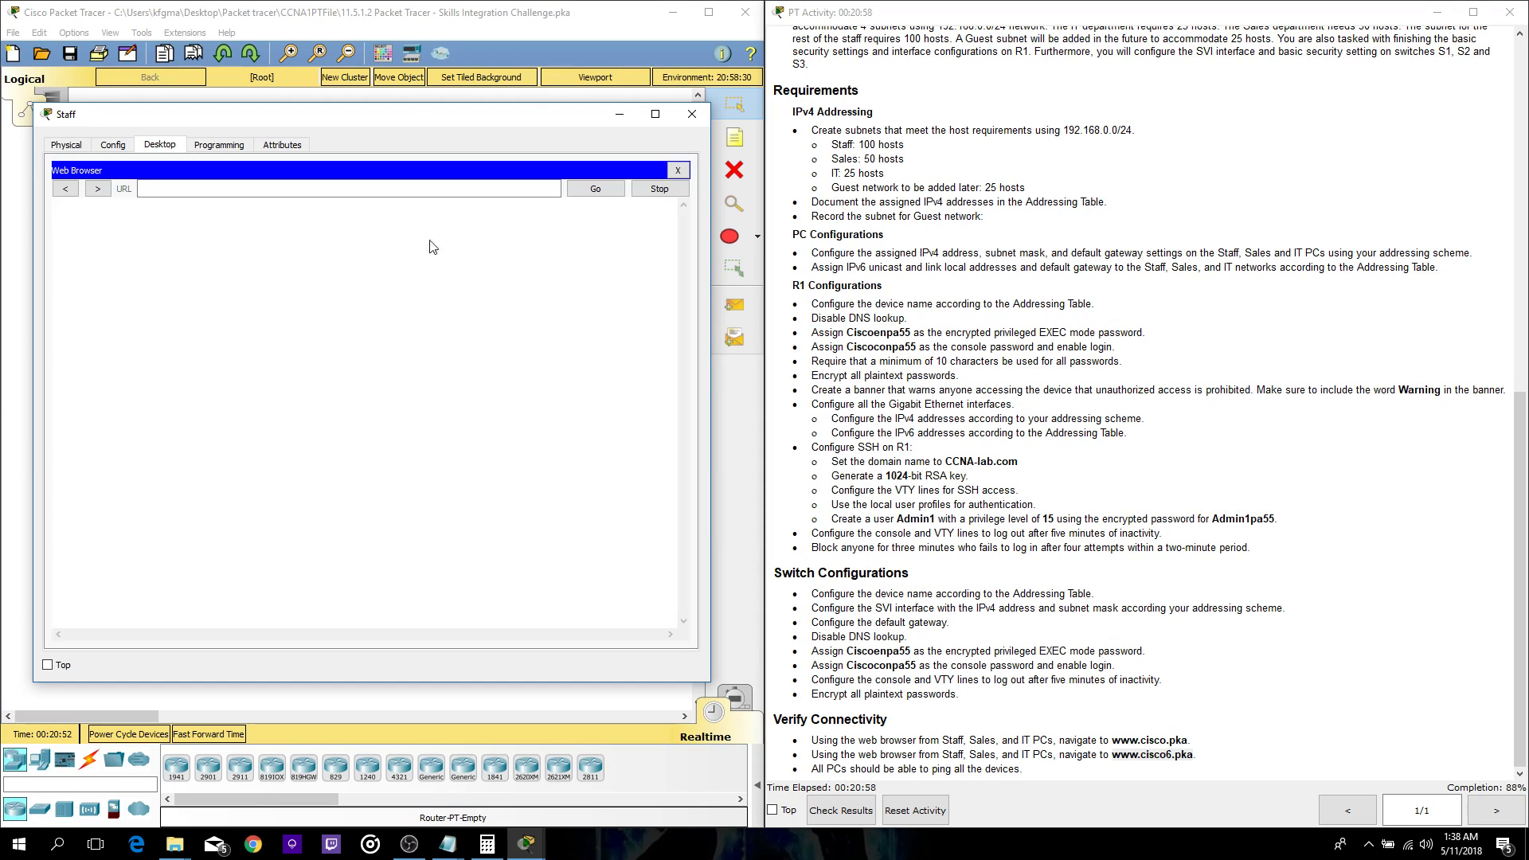
left_click(307, 188)
key("ctrl+v")
left_click(590, 191)
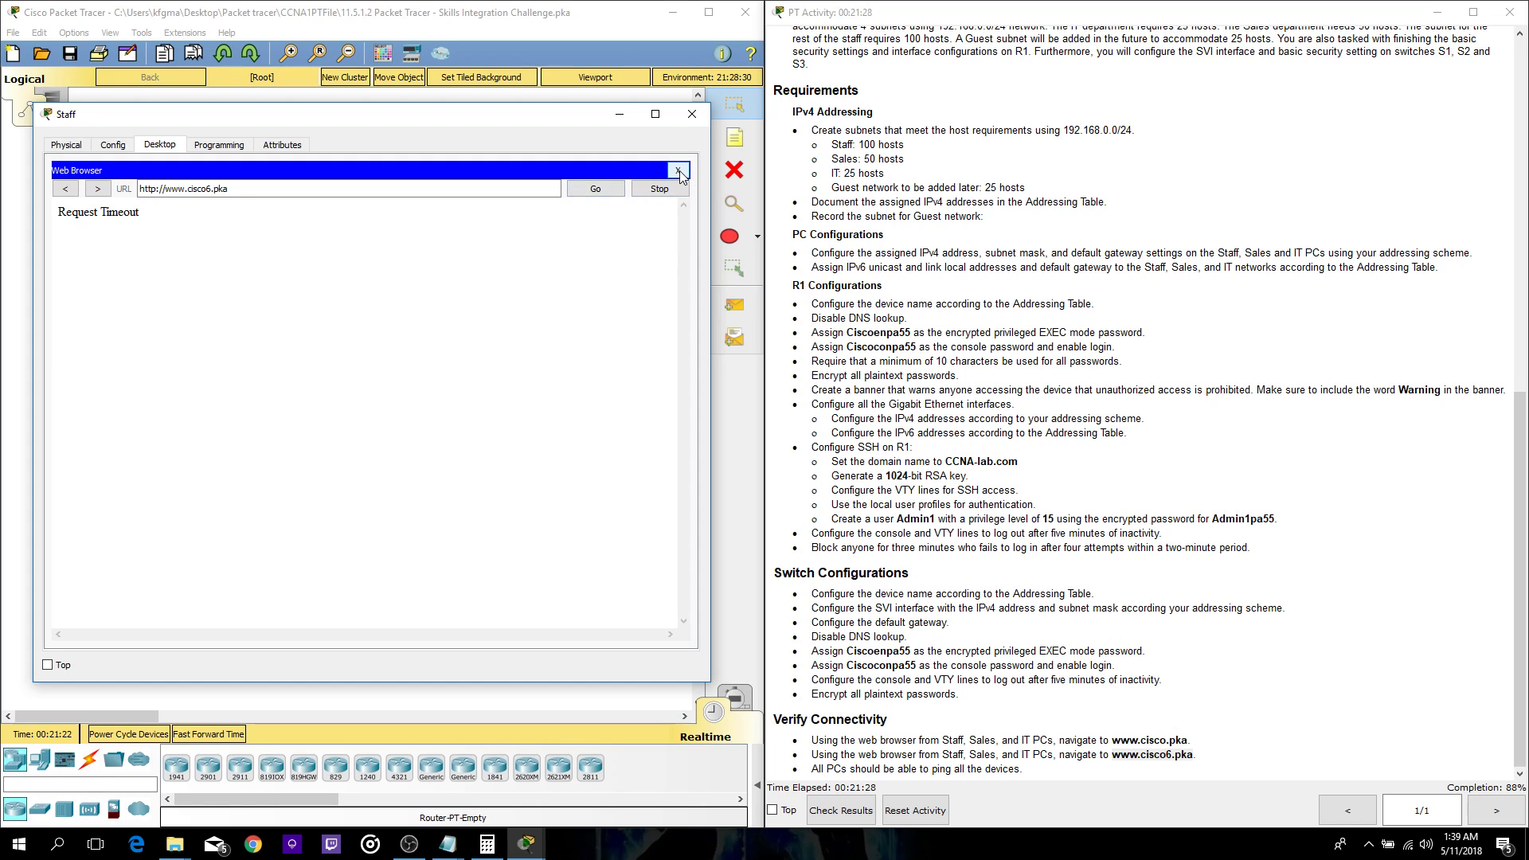
left_click(679, 171)
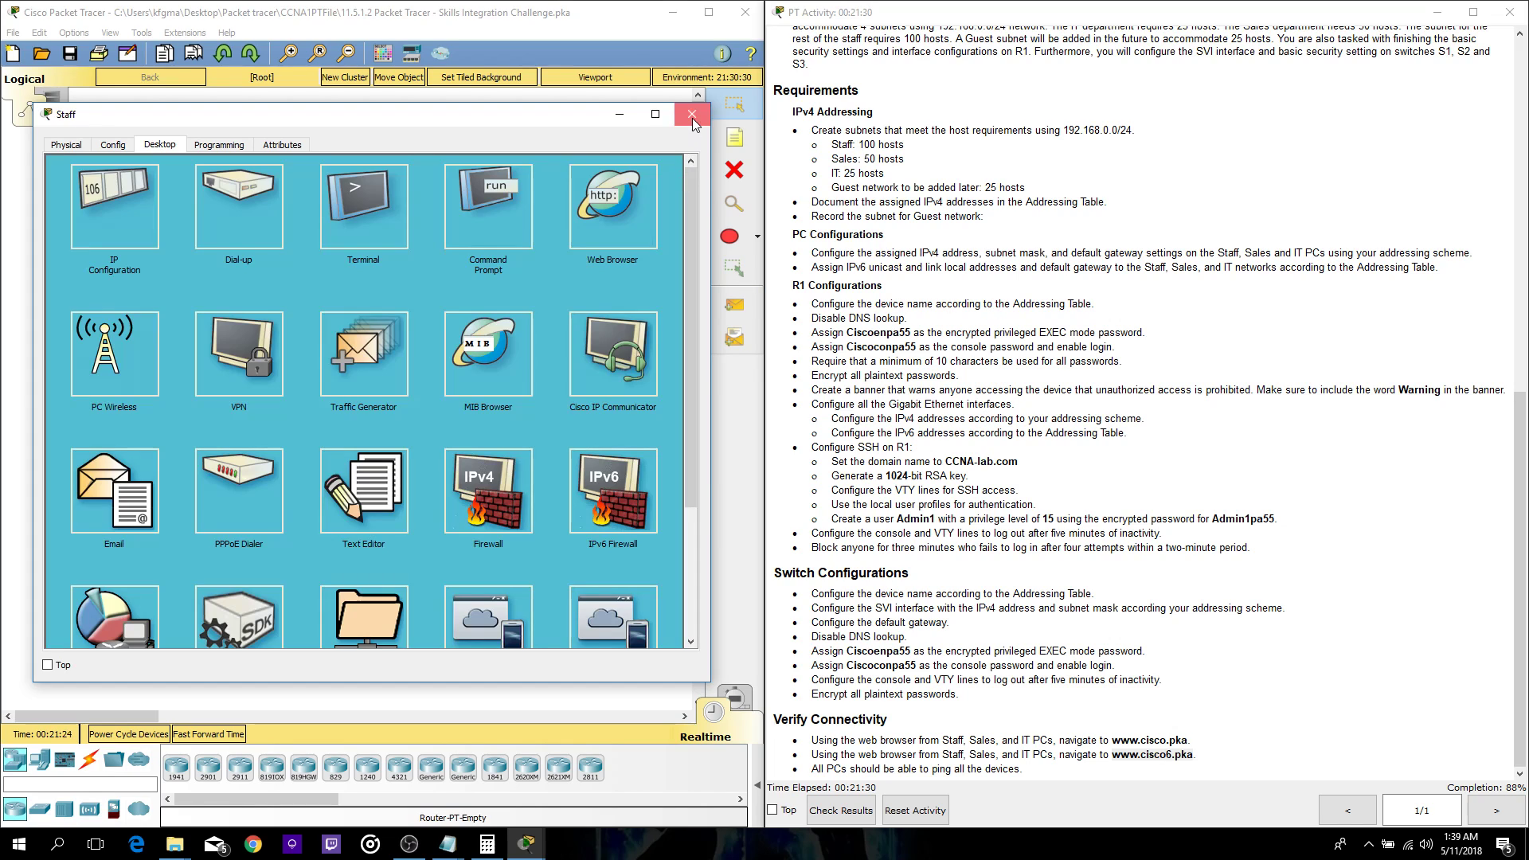
left_click(692, 114)
left_click(111, 245)
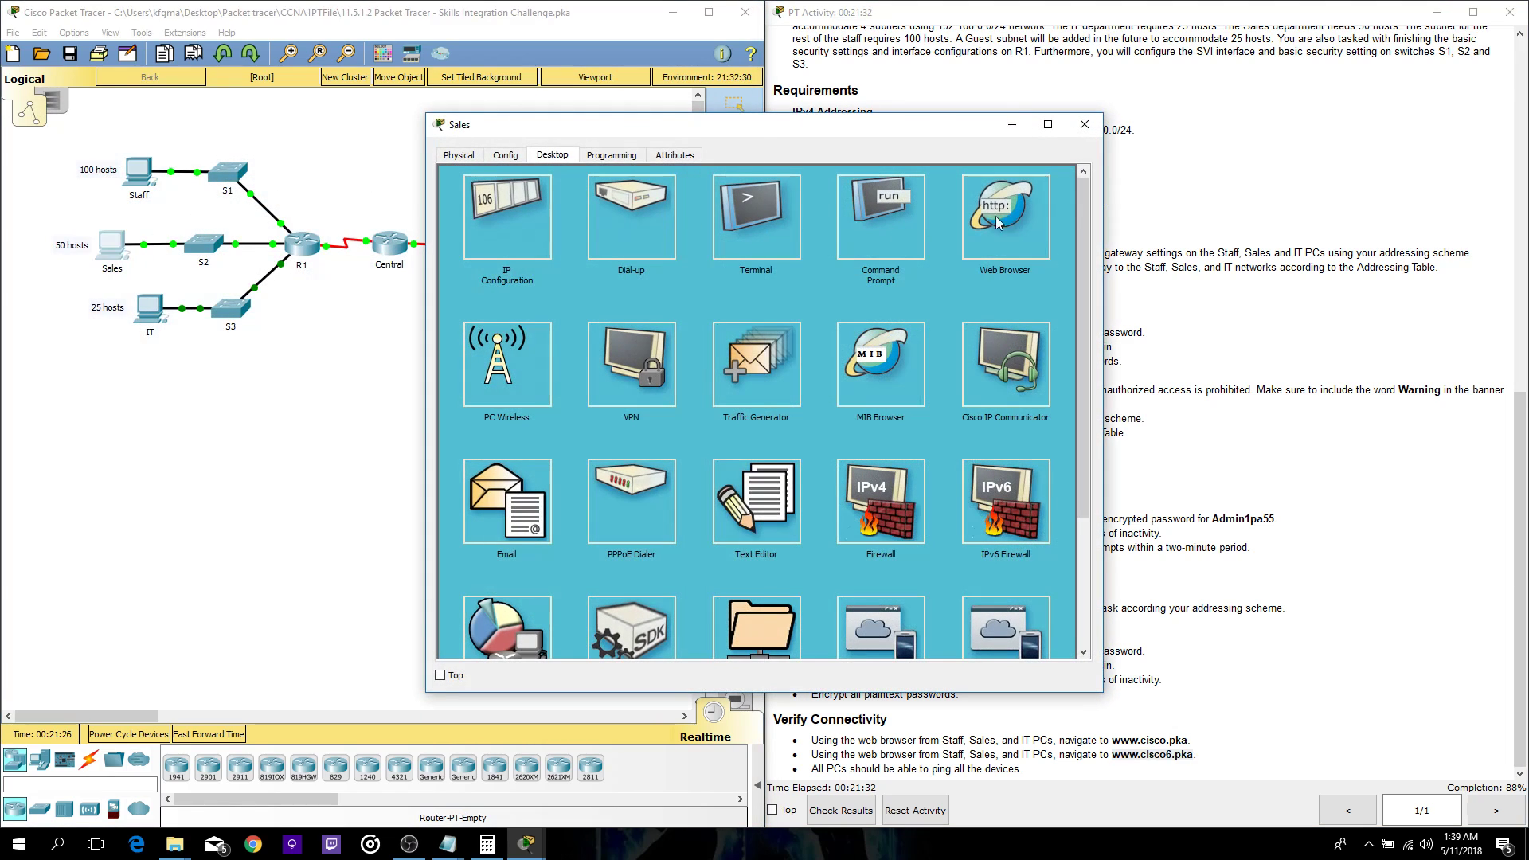
left_click(1008, 221)
left_click(640, 197)
key("ctrl+v")
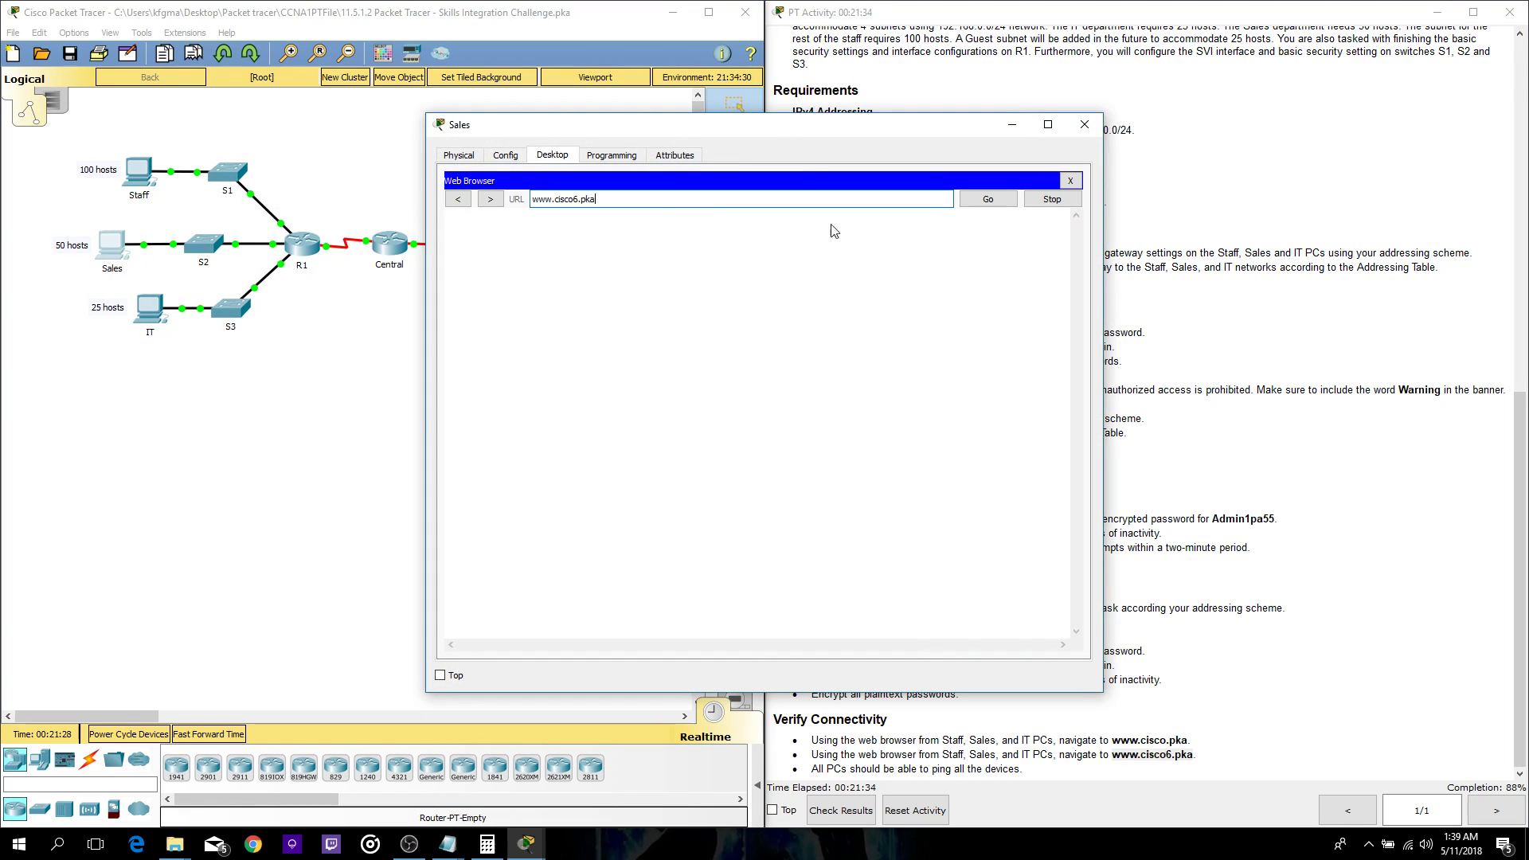
left_click(993, 203)
left_click_drag(811, 136, 466, 103)
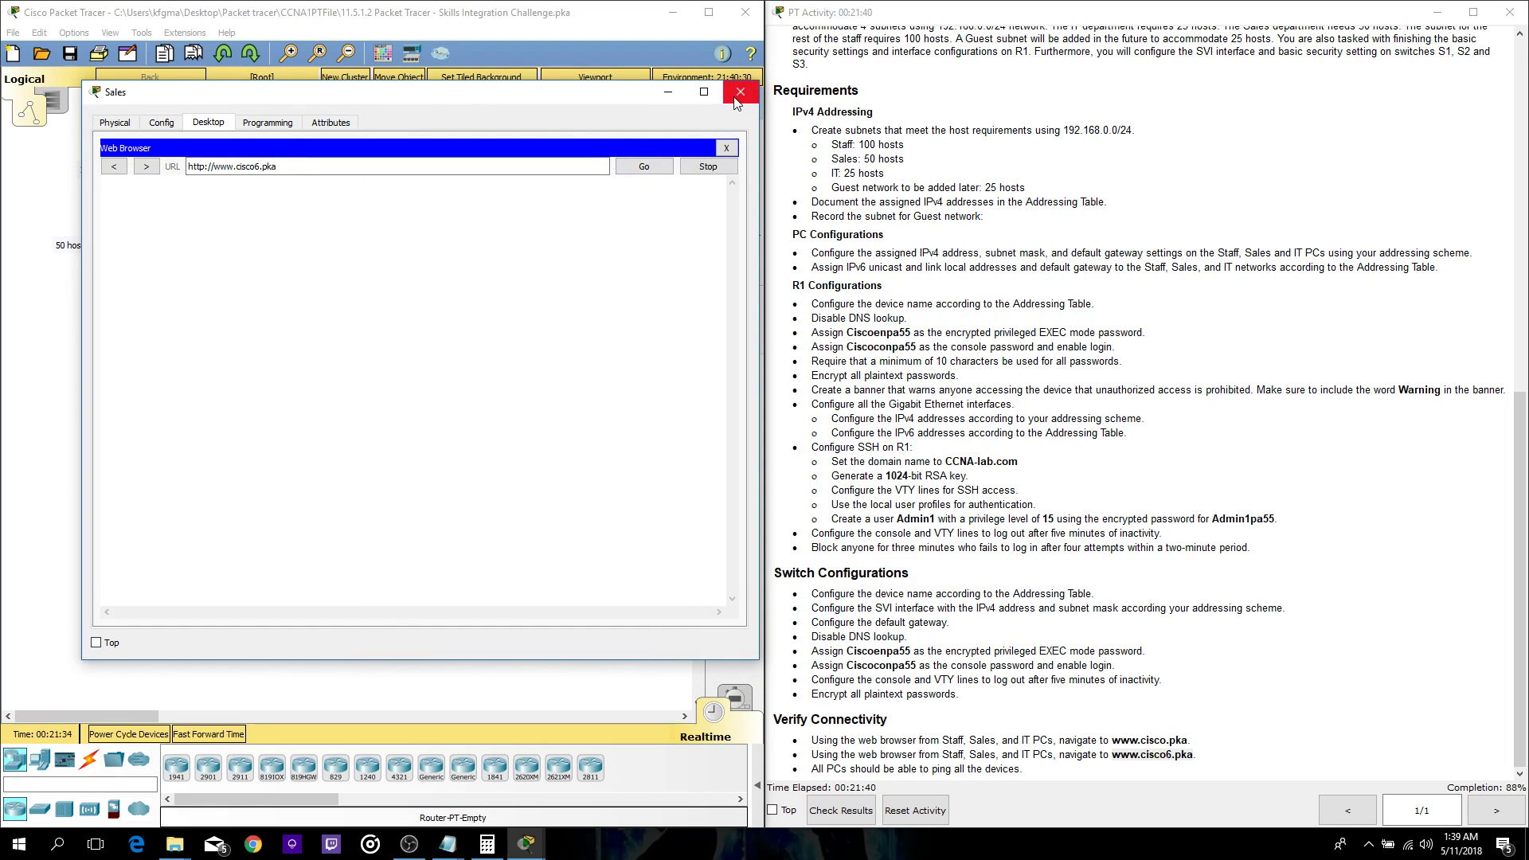
scroll(1003, 278, "up", 14)
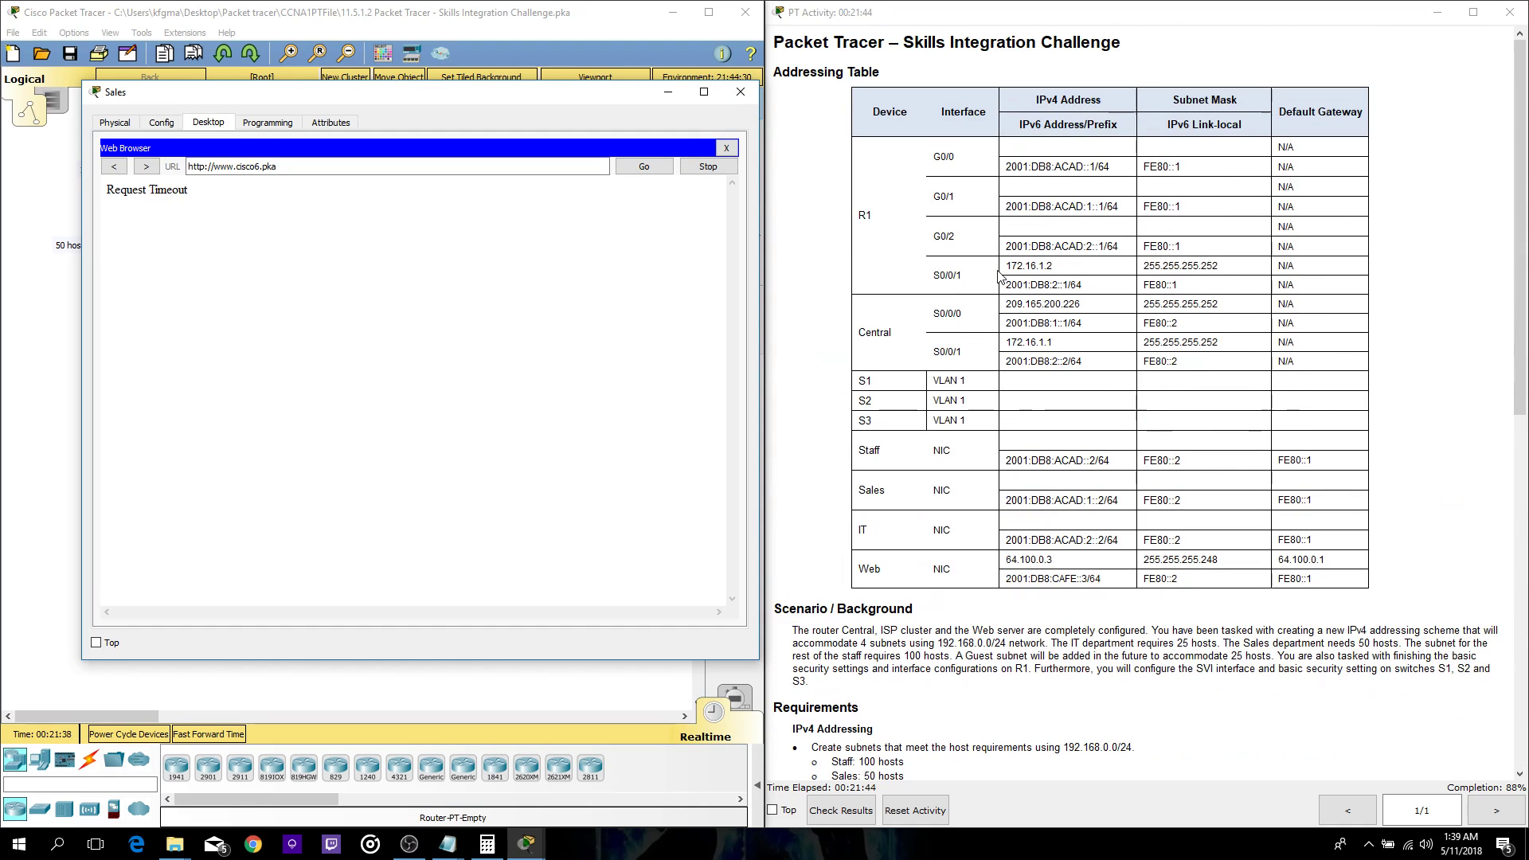
scroll(998, 274, "down", 3)
- Close the Sales PC and change the Staff PC's IPv6 gateway from FE80::2 to FE80::1
left_click(726, 148)
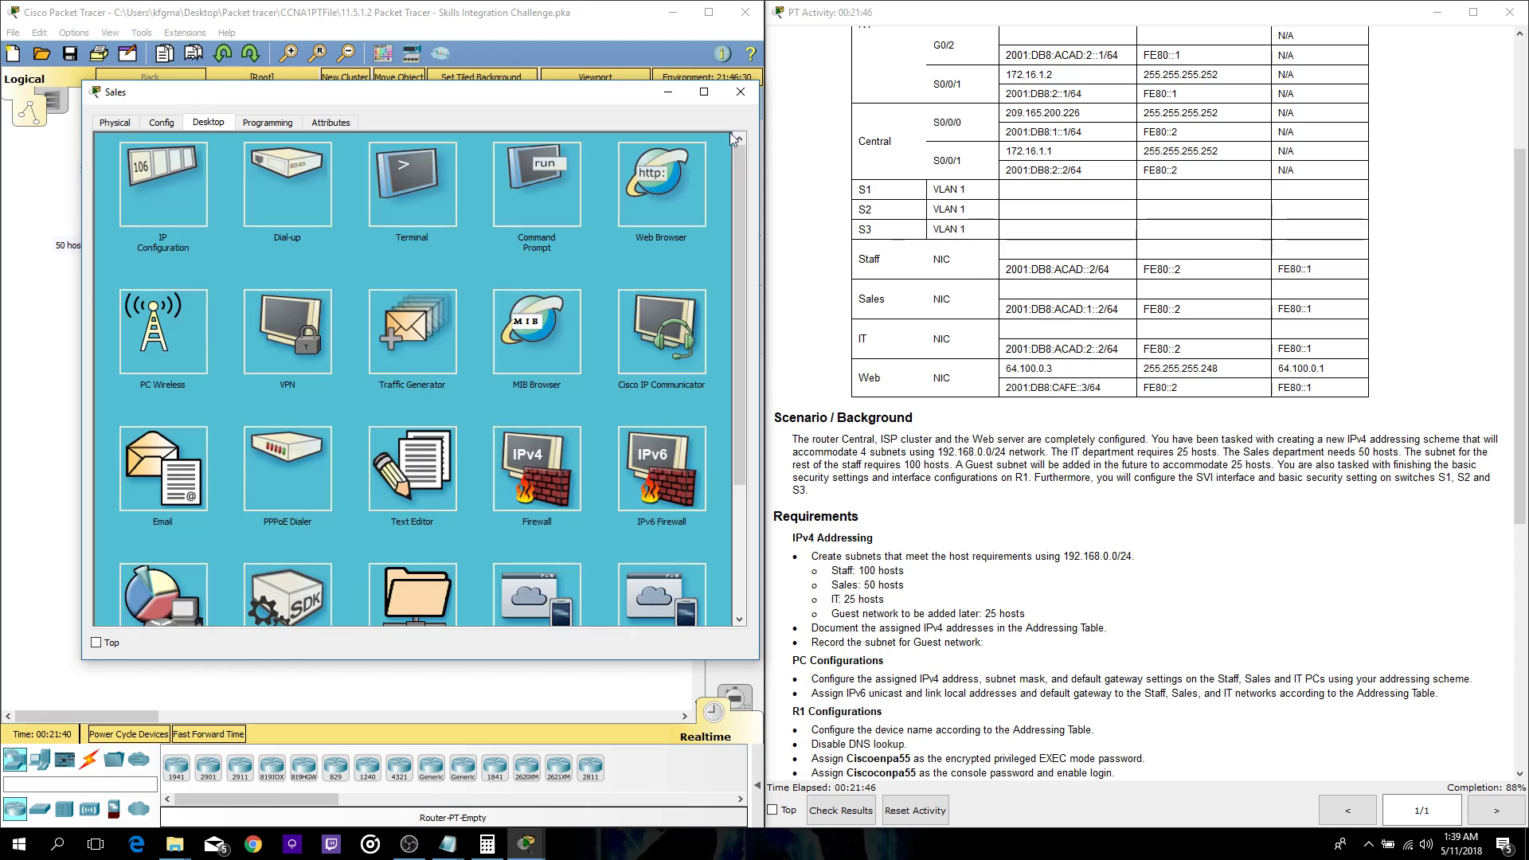
left_click(740, 92)
left_click(139, 169)
left_click(512, 219)
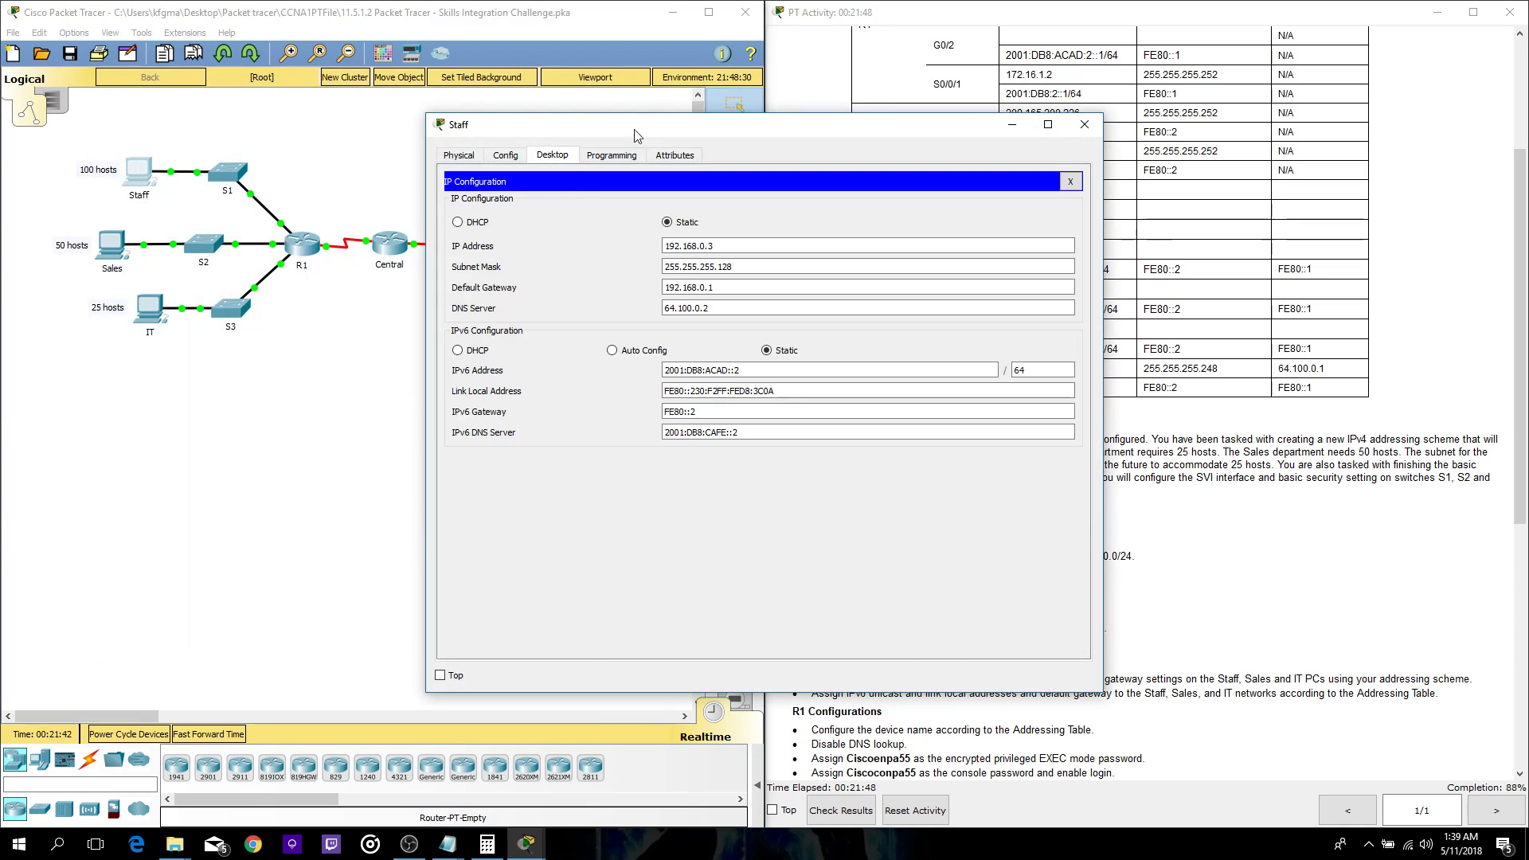
left_click_drag(619, 95, 236, 91)
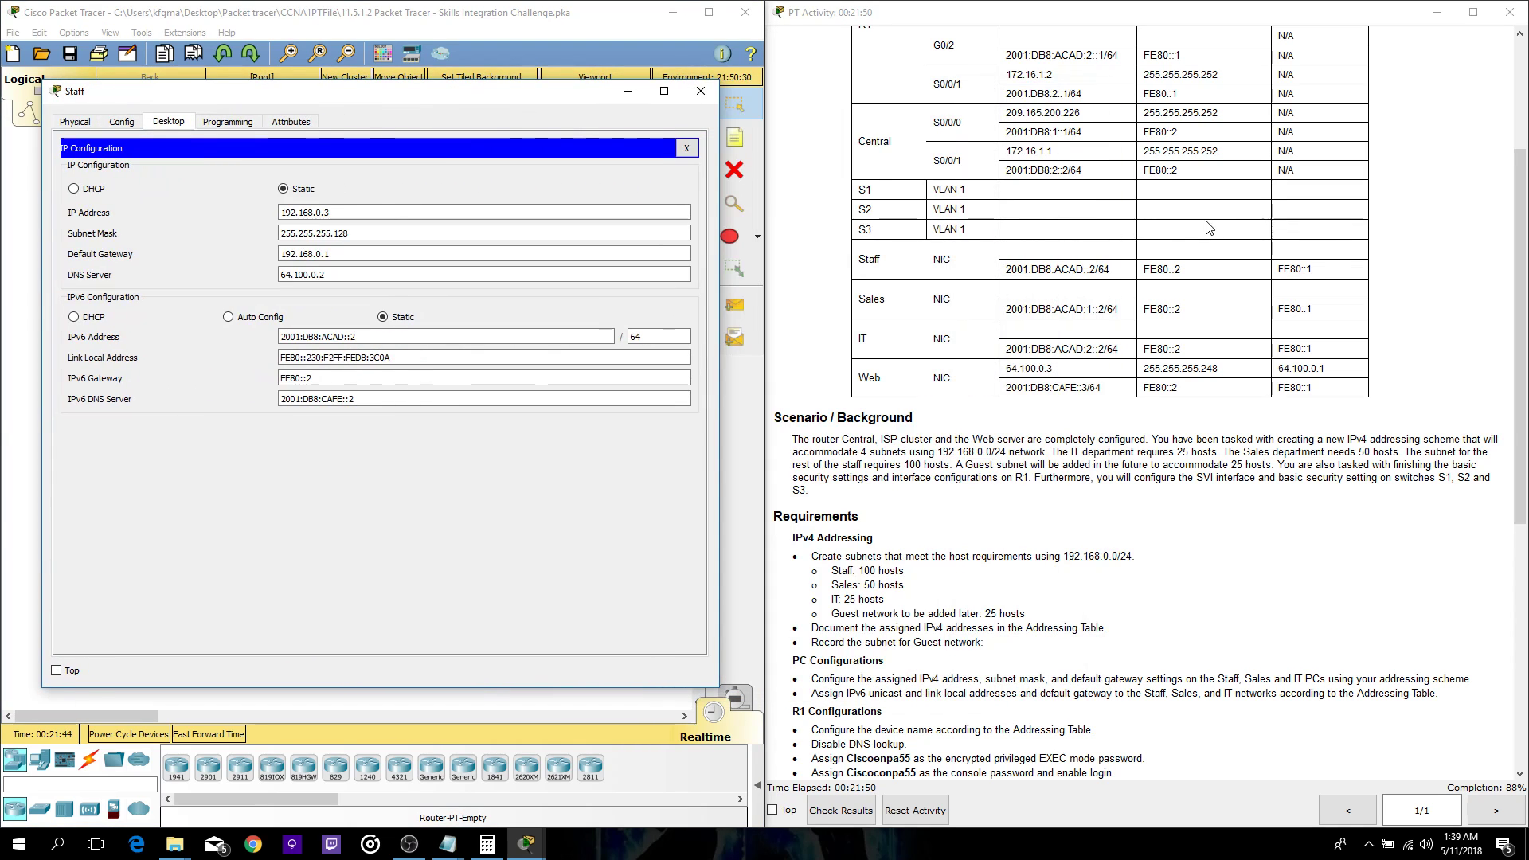
left_click_drag(1328, 270, 1286, 273)
key("ctrl+c")
left_click_drag(325, 379, 266, 387)
key("ctrl+v")
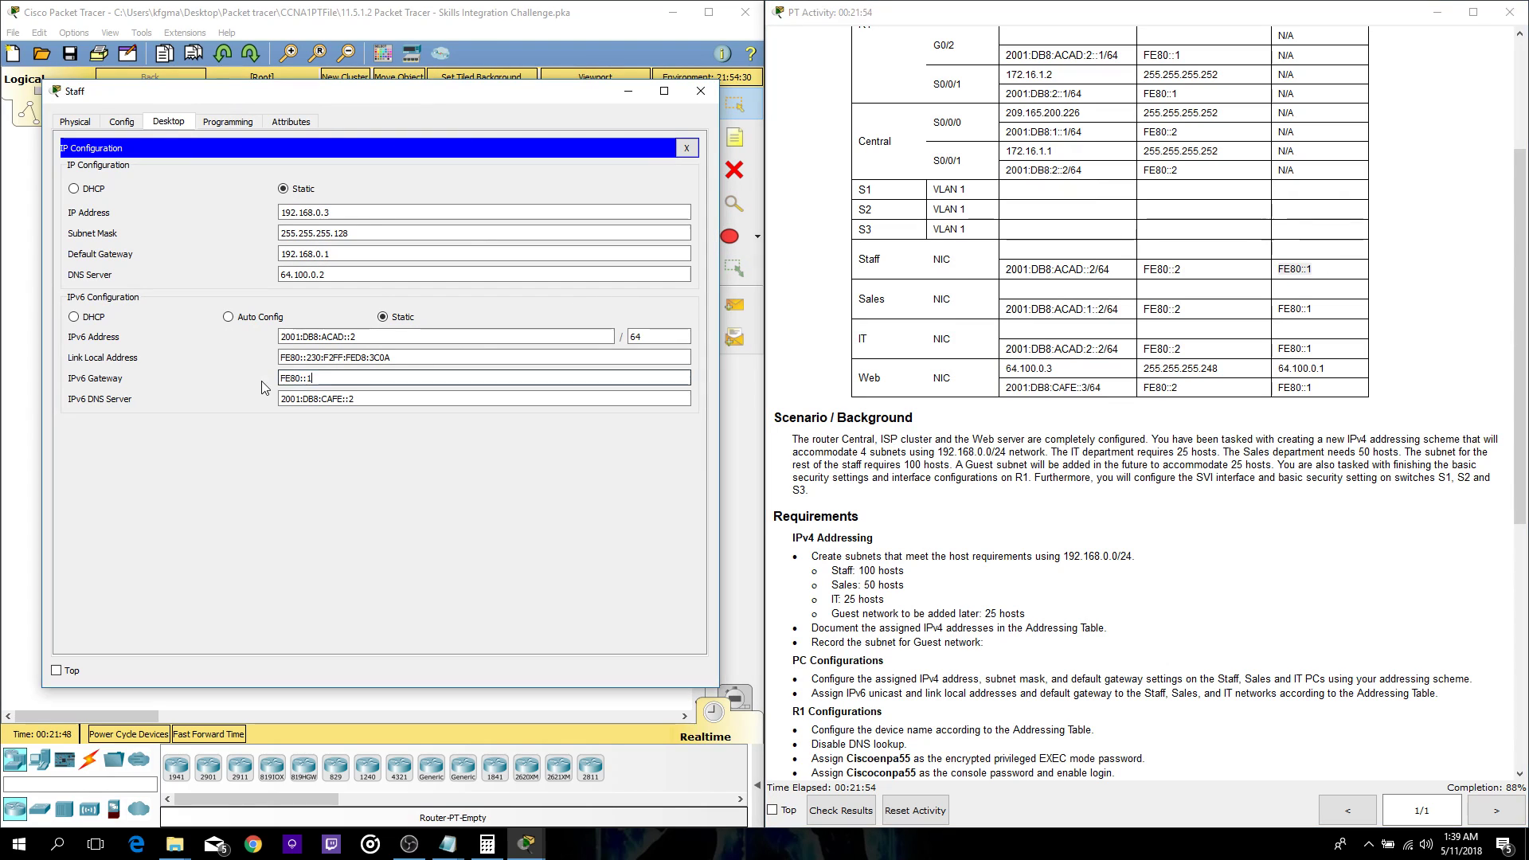
left_click(686, 148)
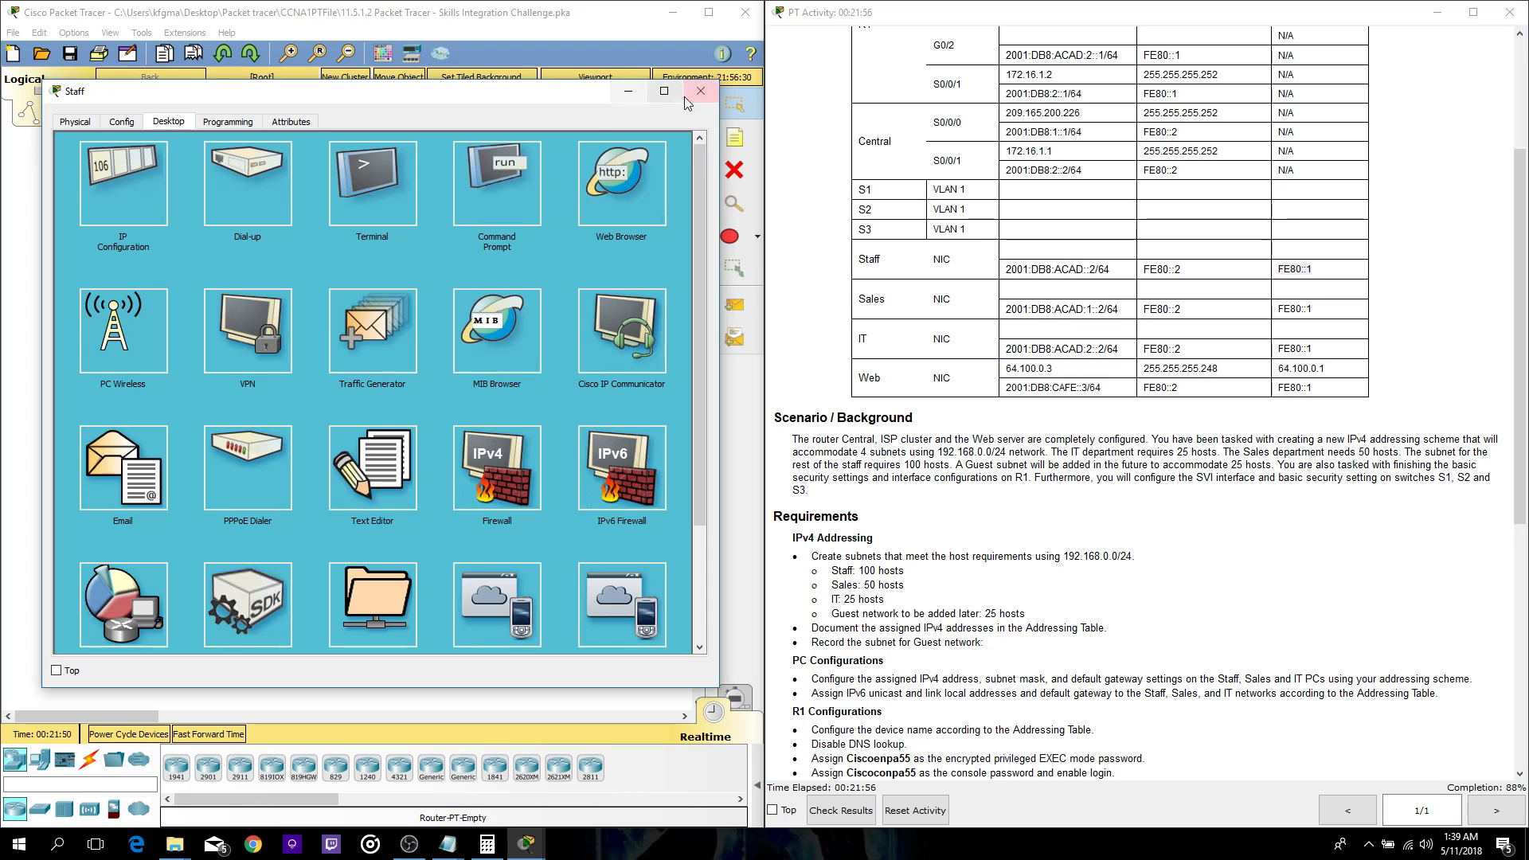
left_click(701, 91)
left_click(142, 170)
left_click(955, 212)
left_click_drag(761, 132, 489, 110)
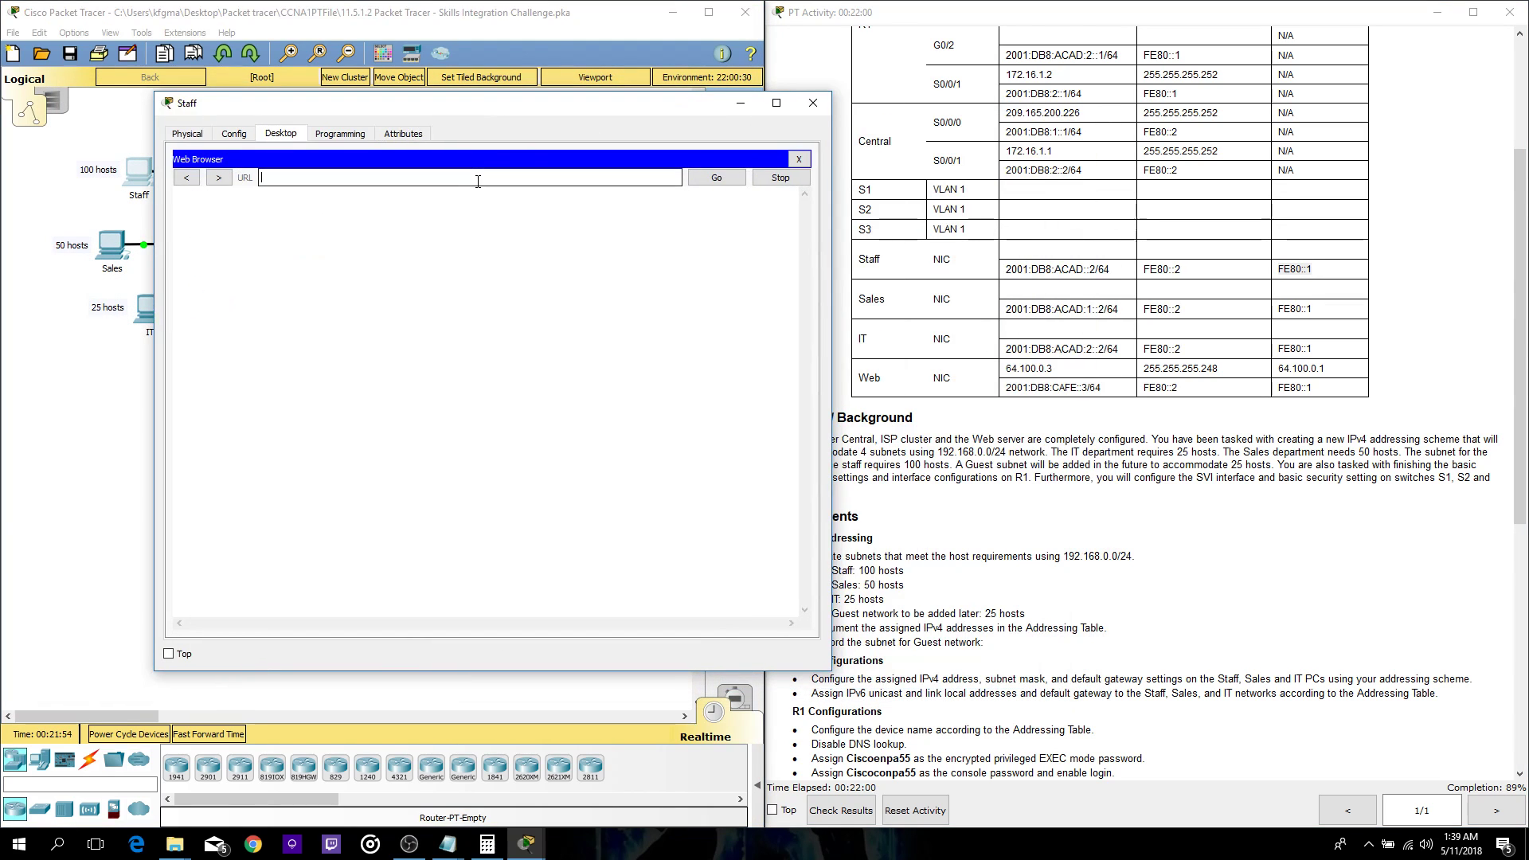
scroll(1034, 701, "down", 10)
left_click_drag(1196, 753, 1110, 753)
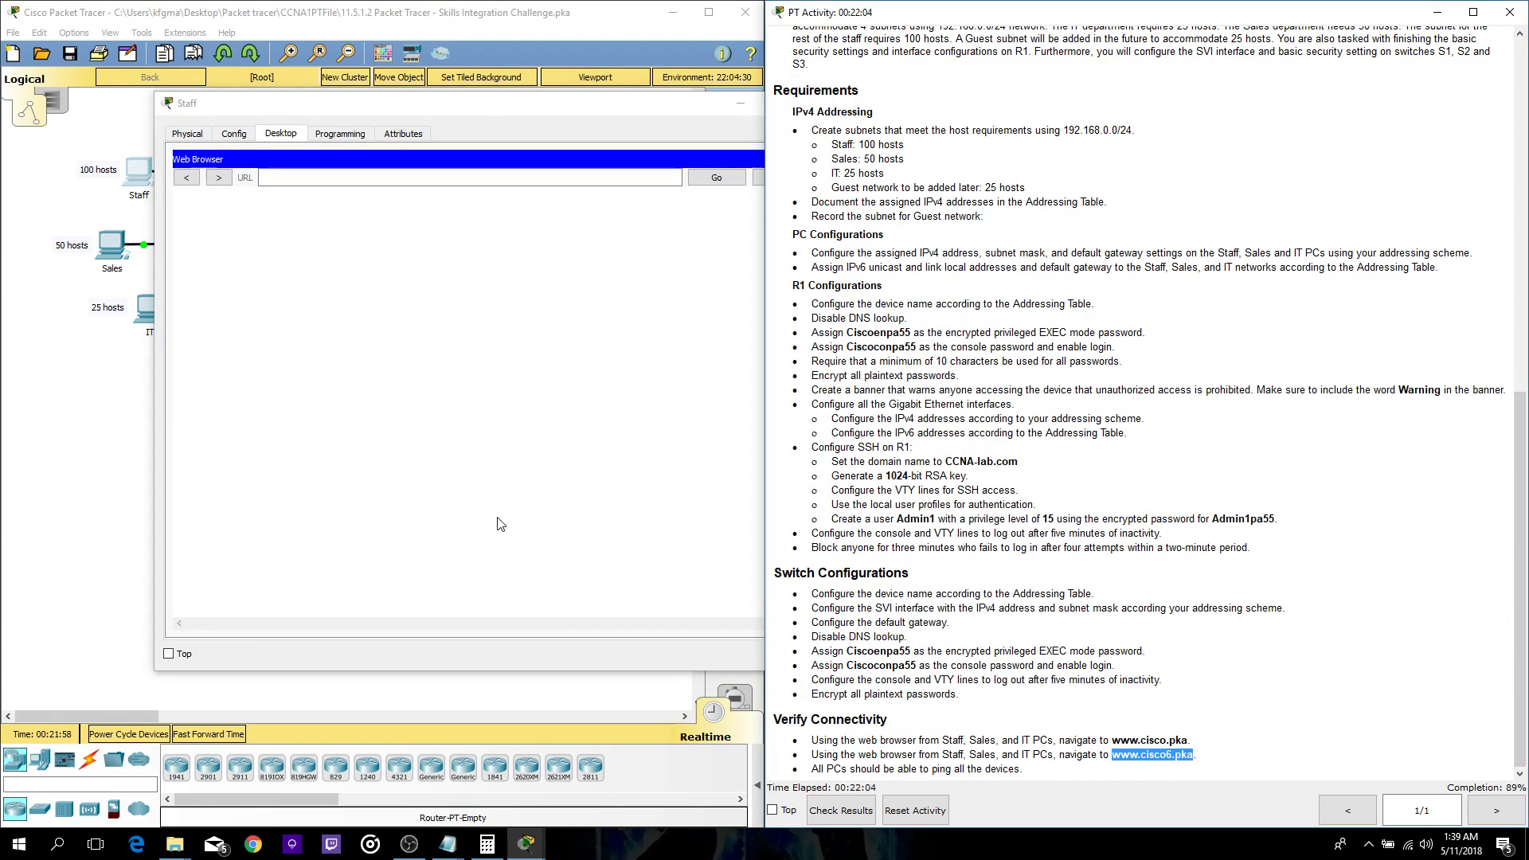
left_click(382, 178)
key("ctrl+v")
left_click(717, 178)
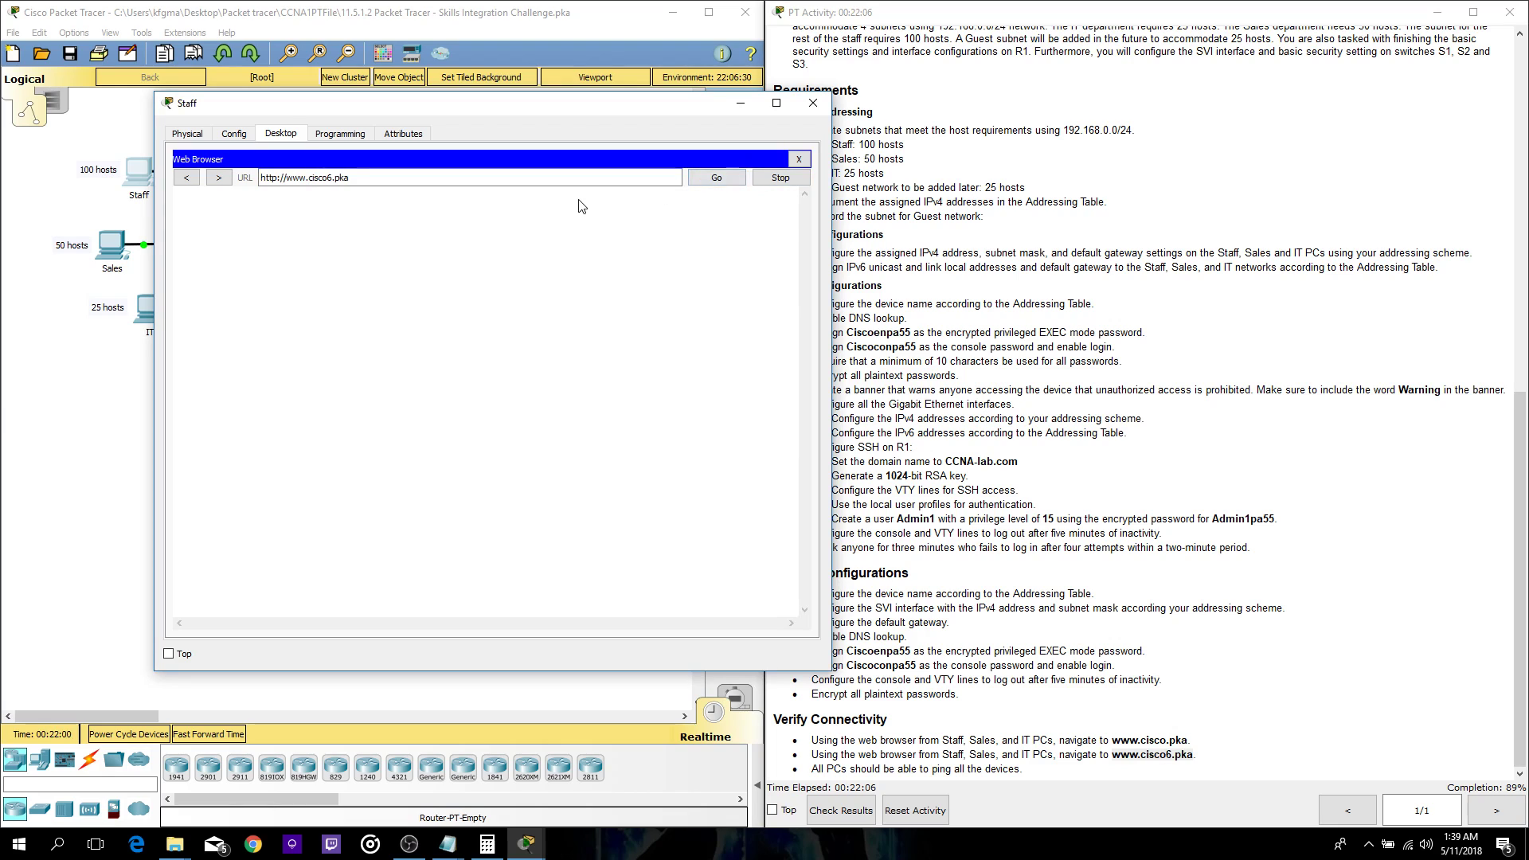
left_click(717, 178)
left_click(799, 158)
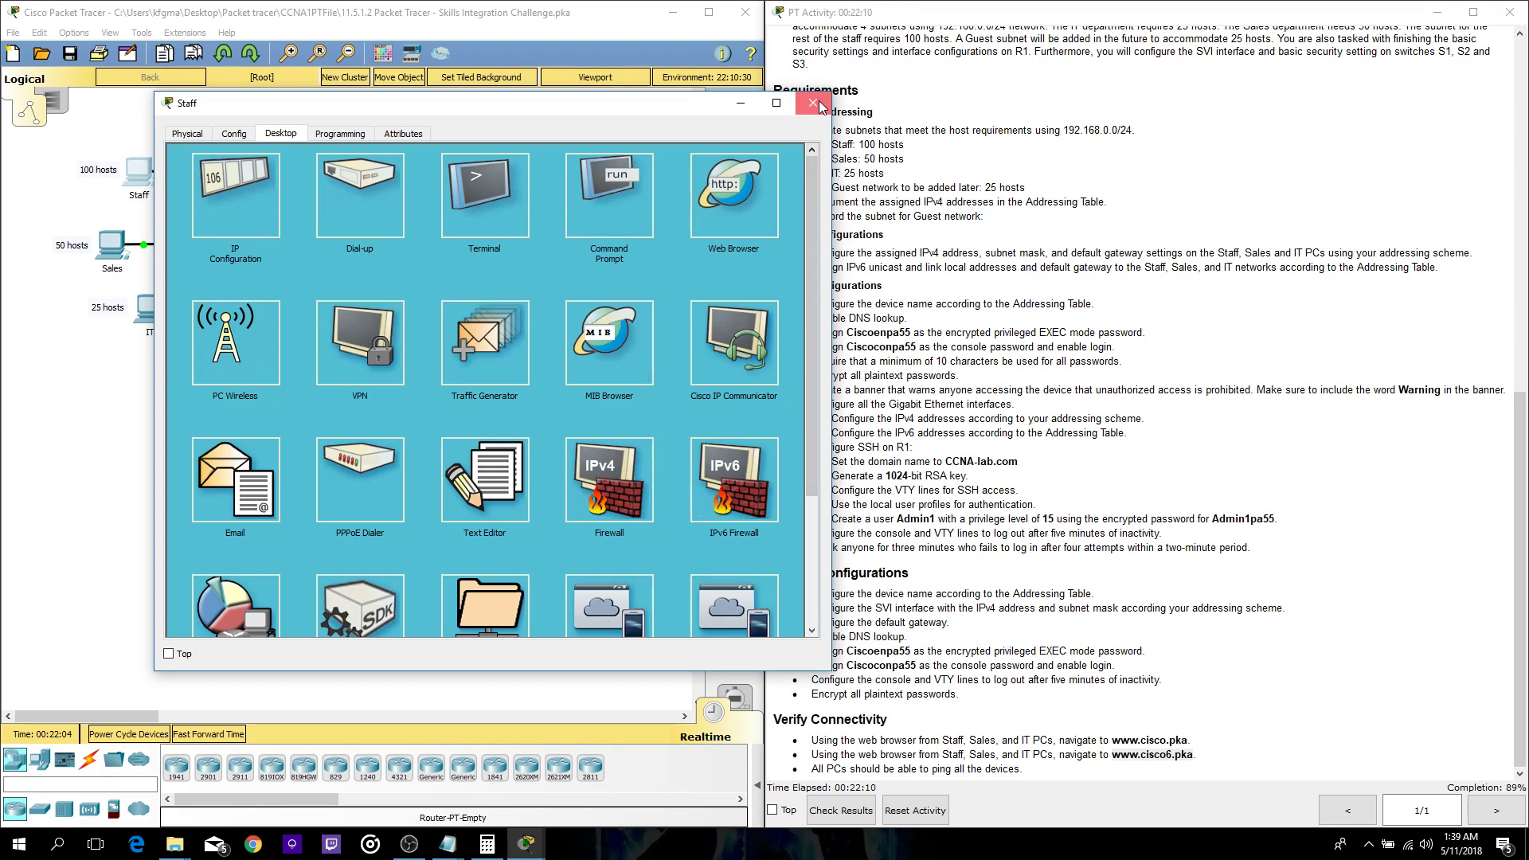
left_click(812, 102)
- Check the Sales PC's IPv6 gateway against FE80::1 in the addressing table
left_click(111, 245)
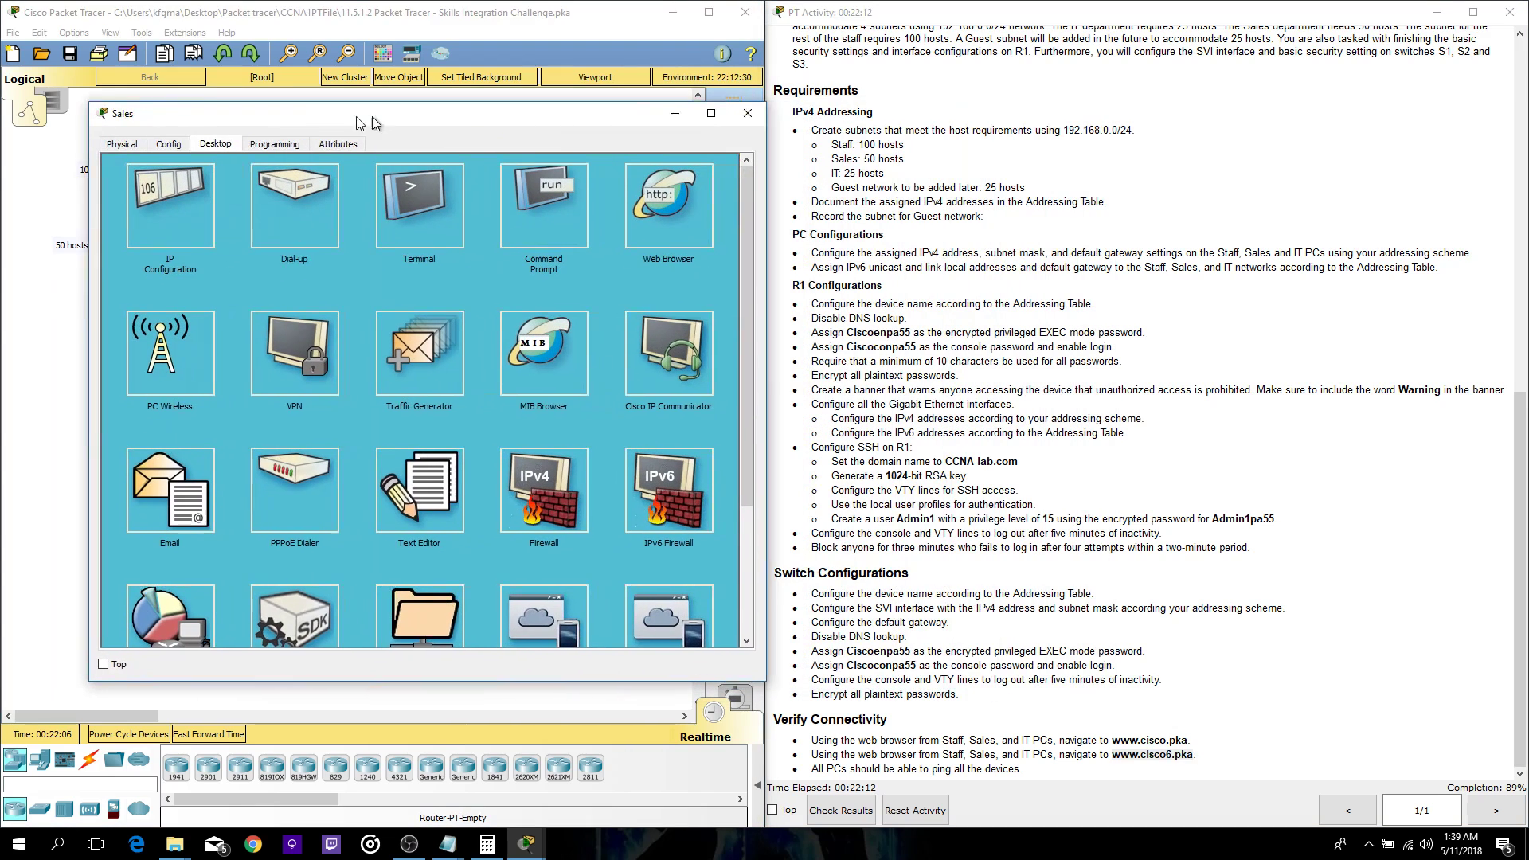
left_click(632, 194)
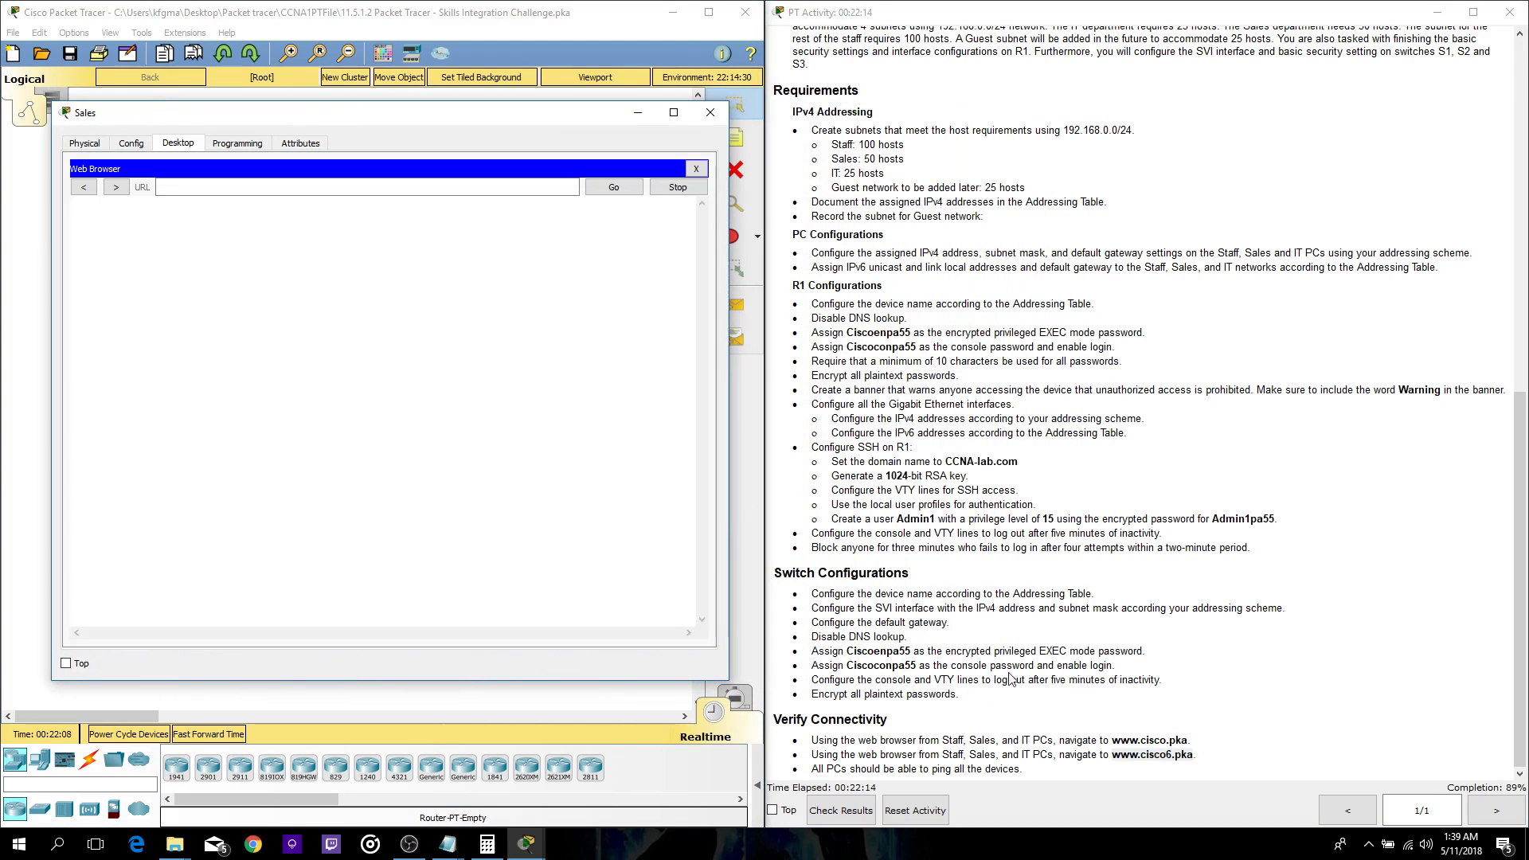
left_click_drag(1113, 754, 1188, 760)
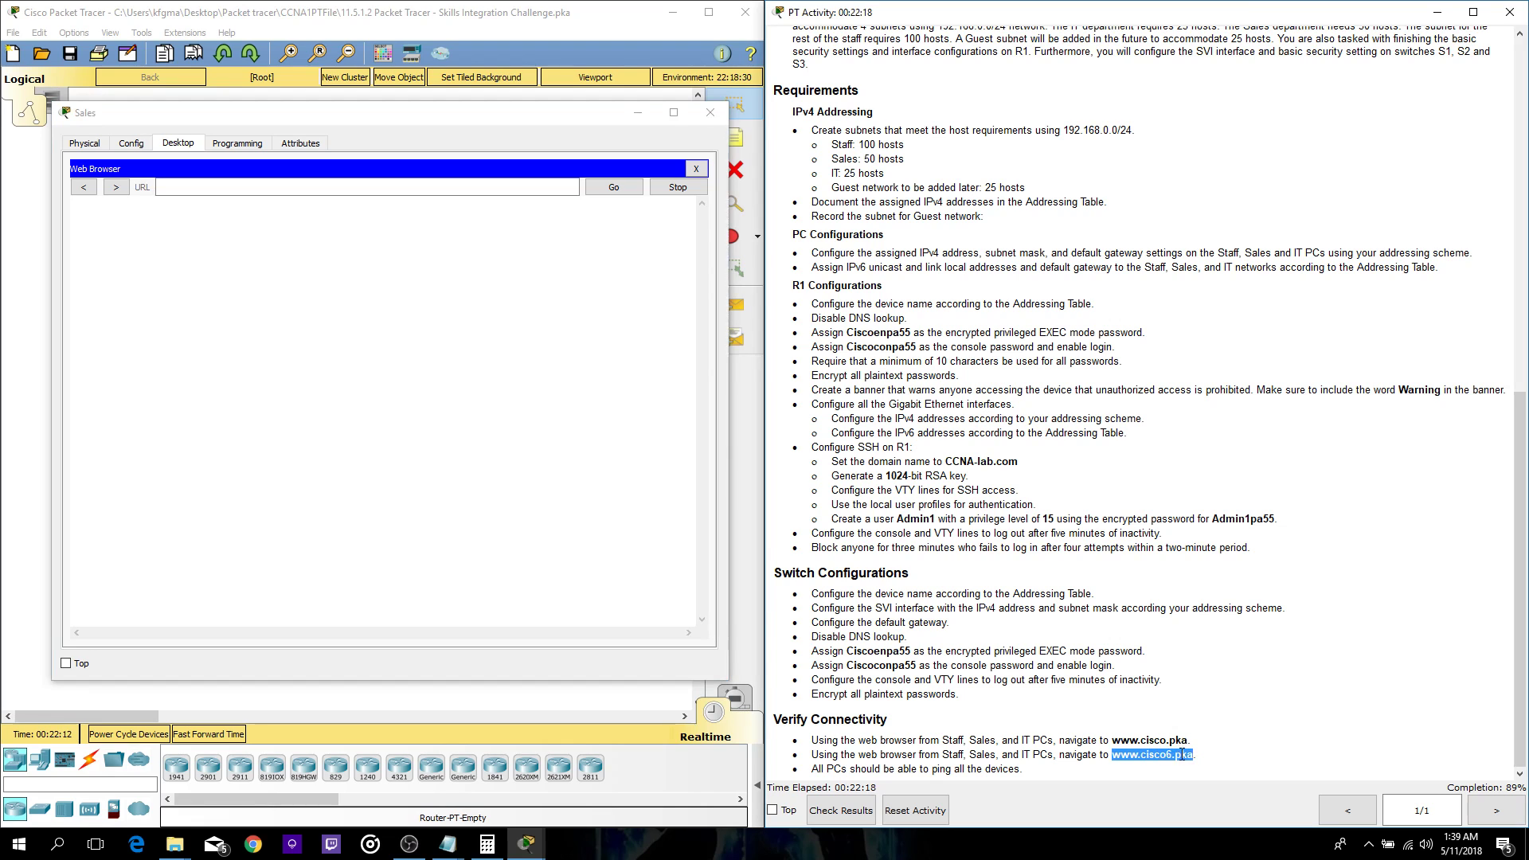
scroll(1217, 510, "up", 5)
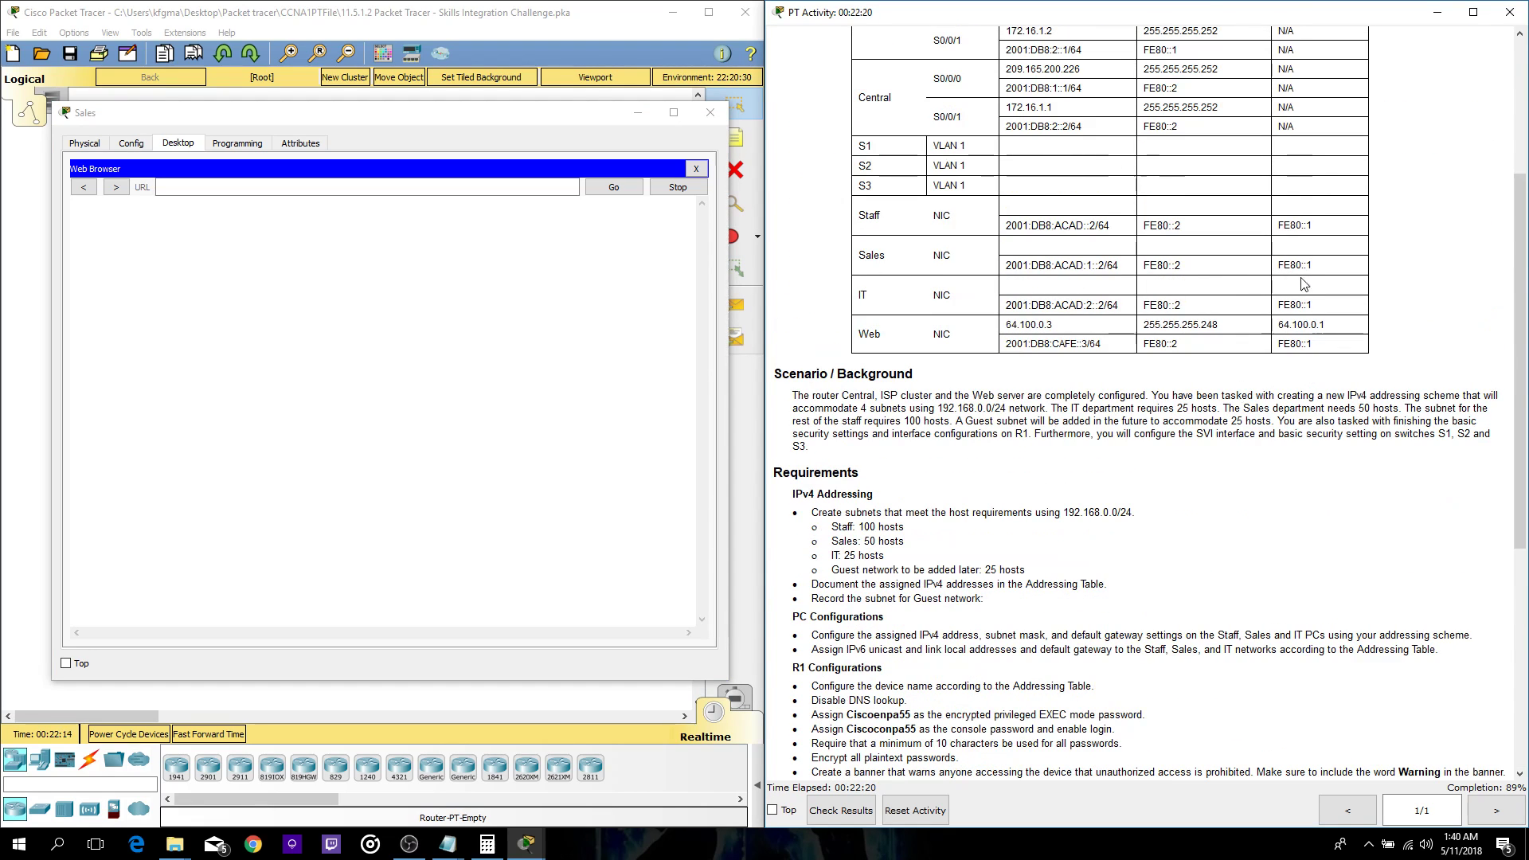
left_click_drag(1316, 266, 1277, 268)
left_click(695, 168)
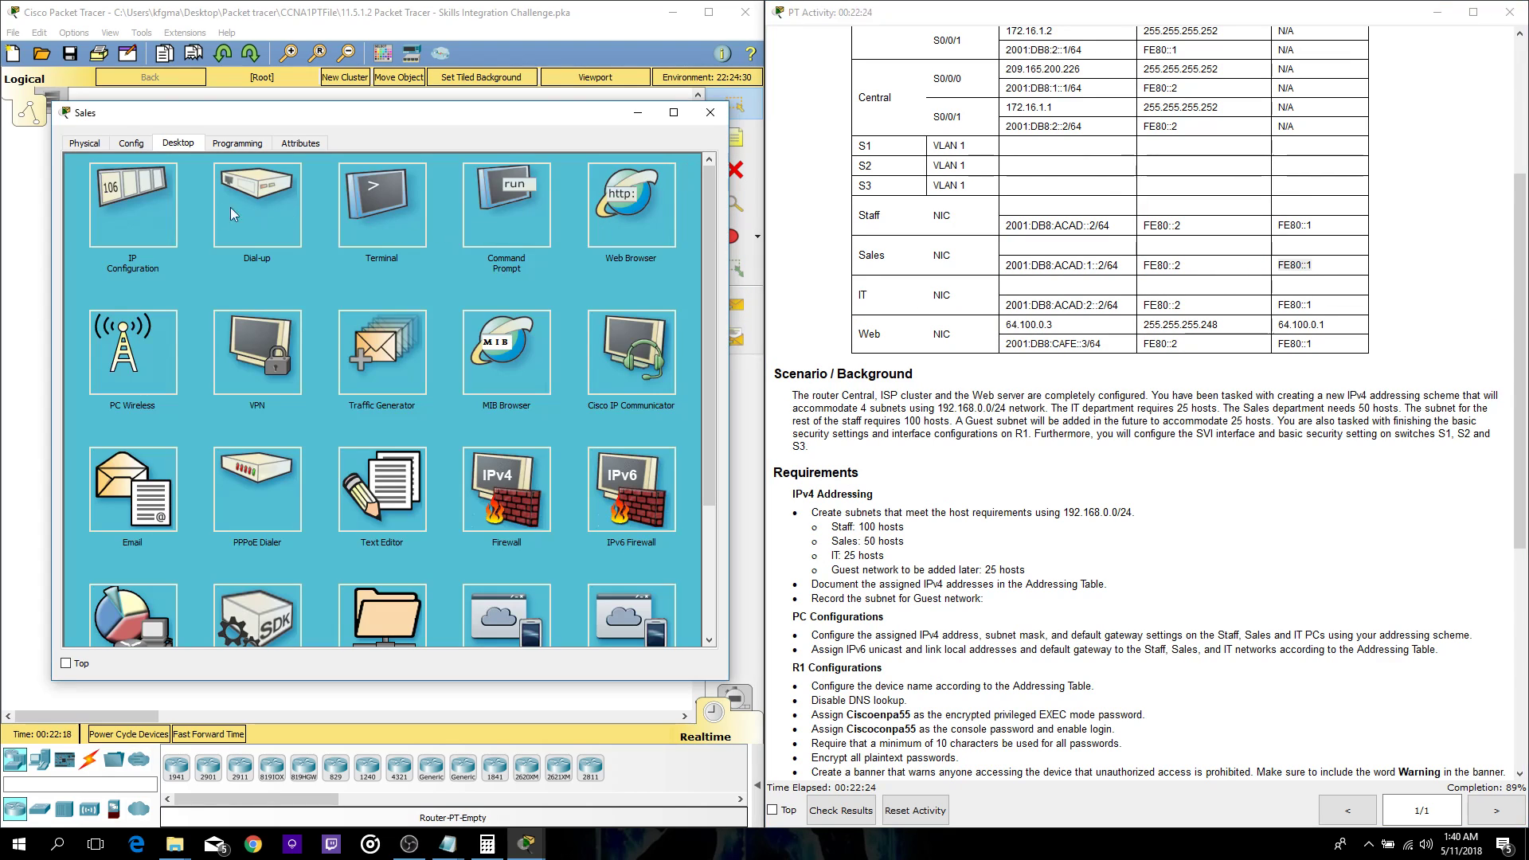
left_click(150, 204)
left_click(352, 400)
left_click(695, 169)
left_click(709, 112)
left_click(108, 251)
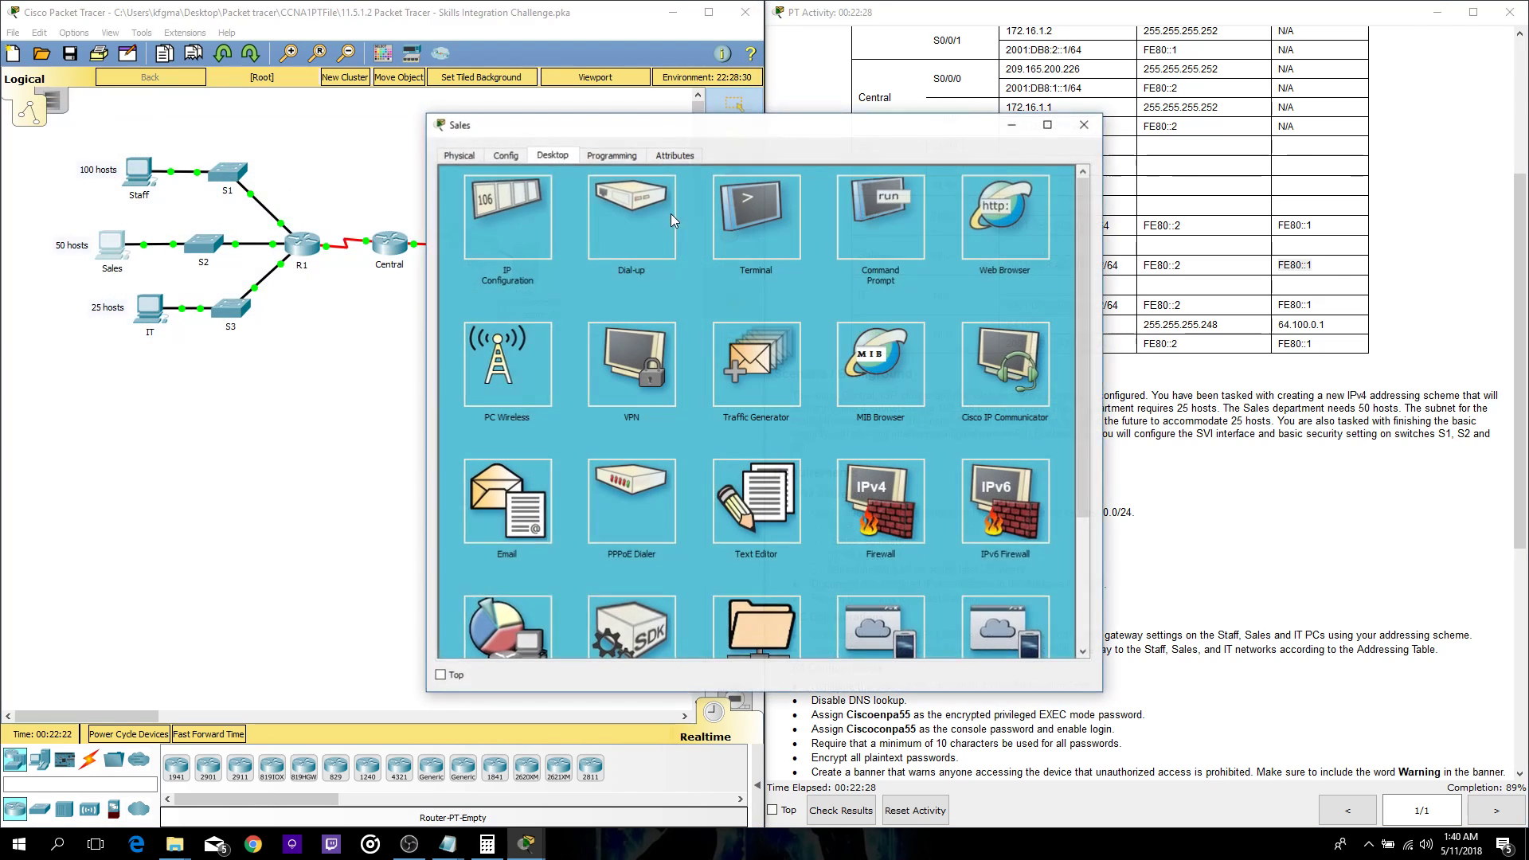
left_click(1004, 215)
left_click_drag(796, 125, 456, 145)
scroll(1095, 489, "down", 9)
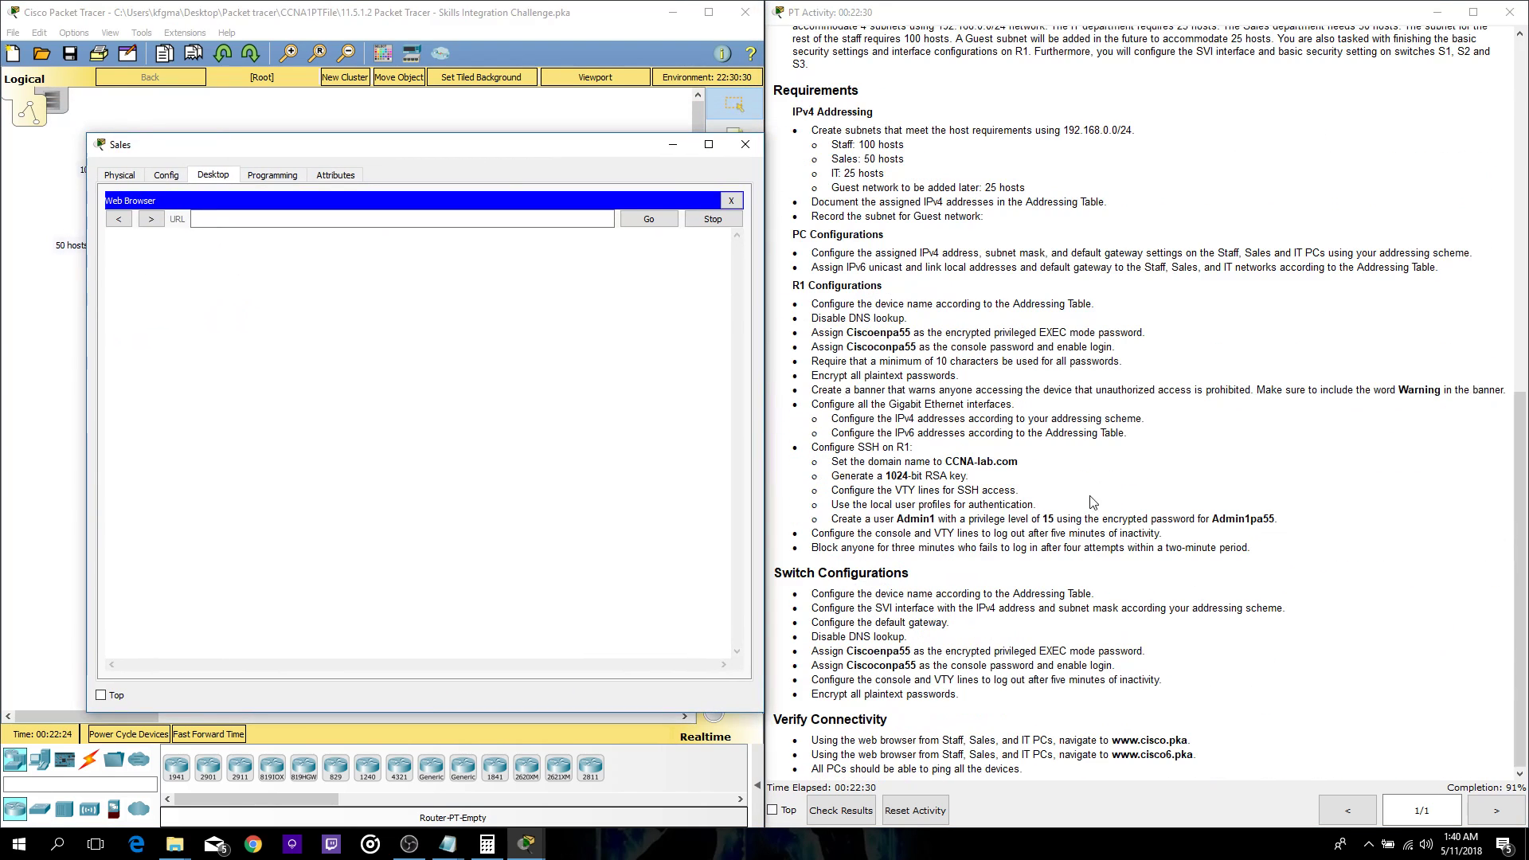
left_click_drag(1112, 755, 1194, 756)
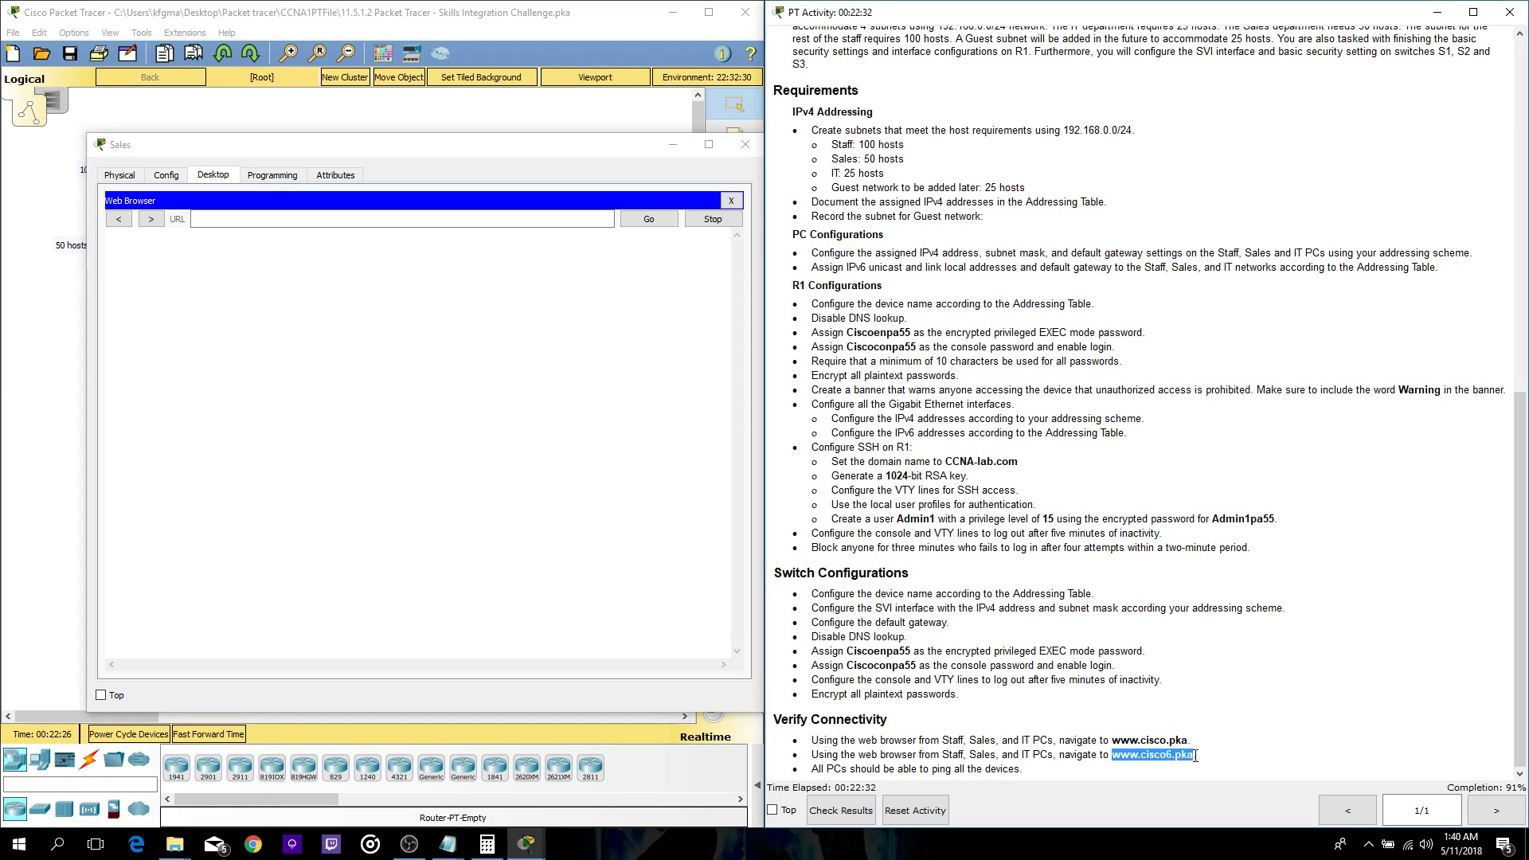
left_click(319, 218)
key("ctrl+v")
left_click(648, 219)
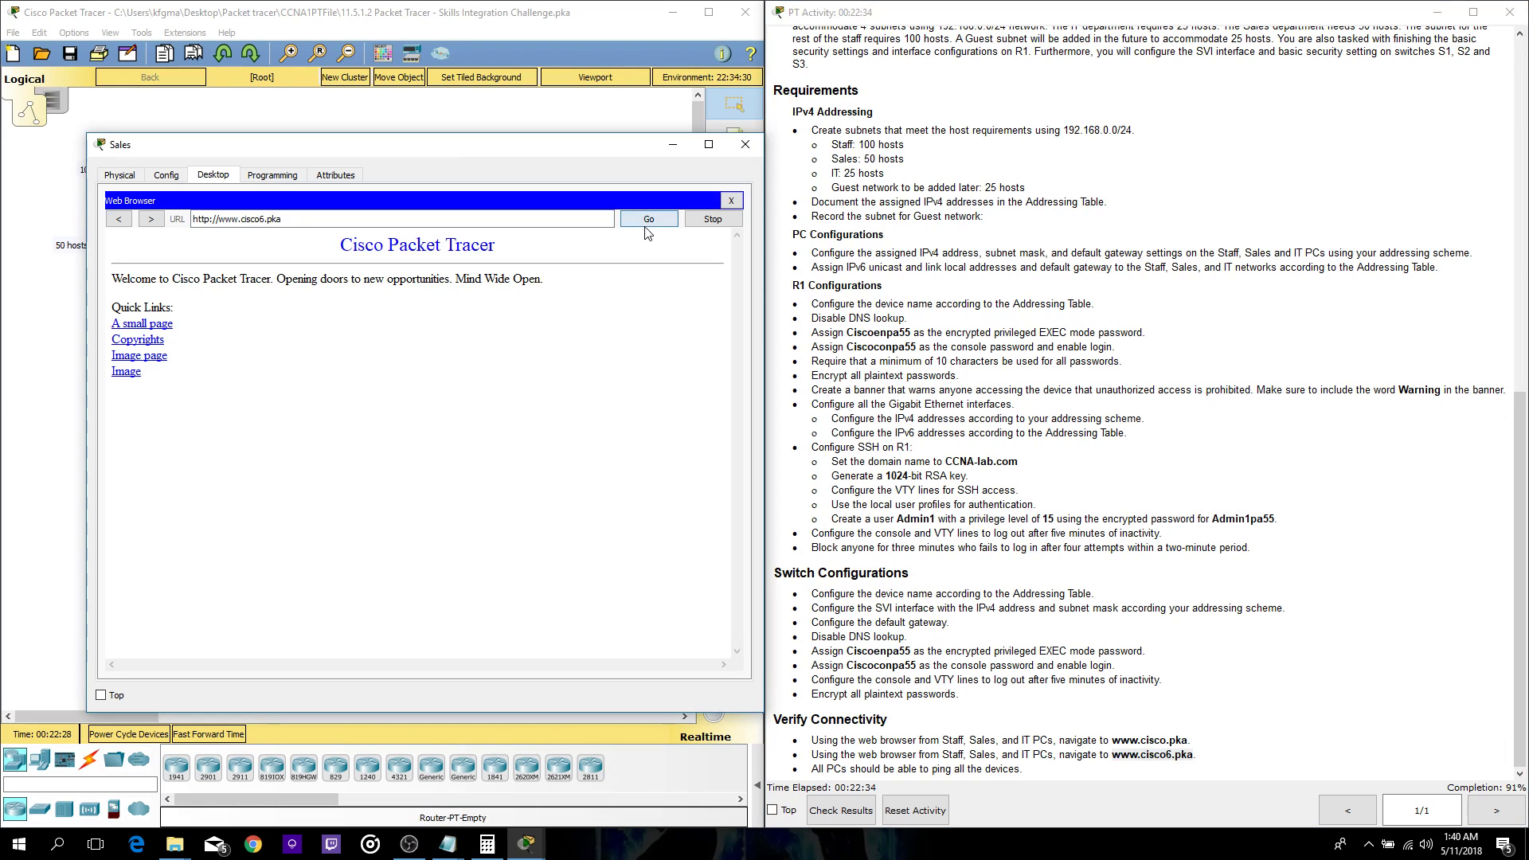
left_click(745, 144)
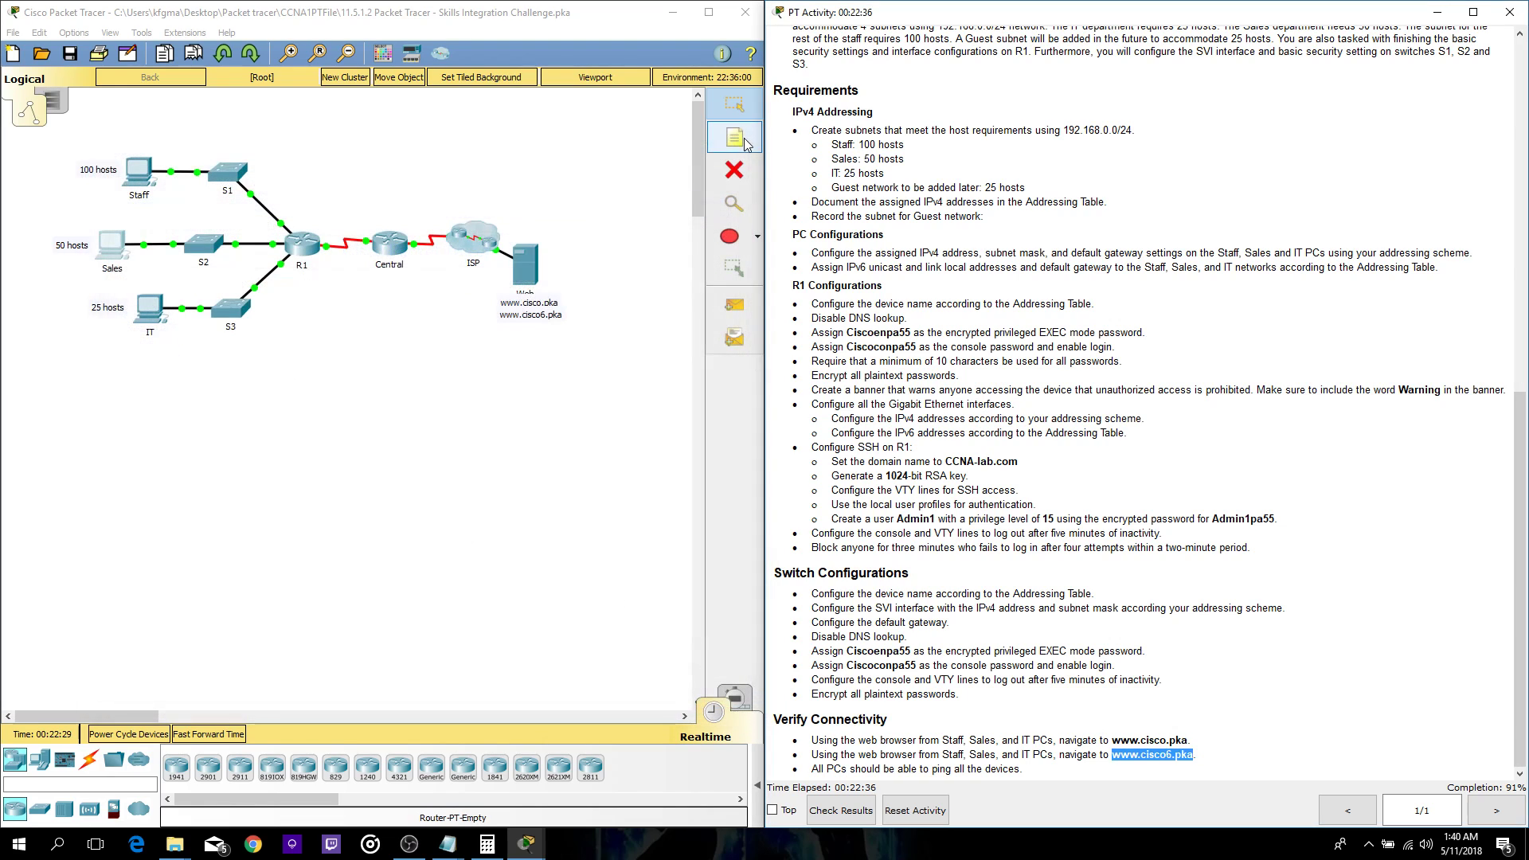
- Set the IT PC's IPv6 gateway to FE80::1, copied from the addressing table
left_click(156, 313)
left_click(529, 208)
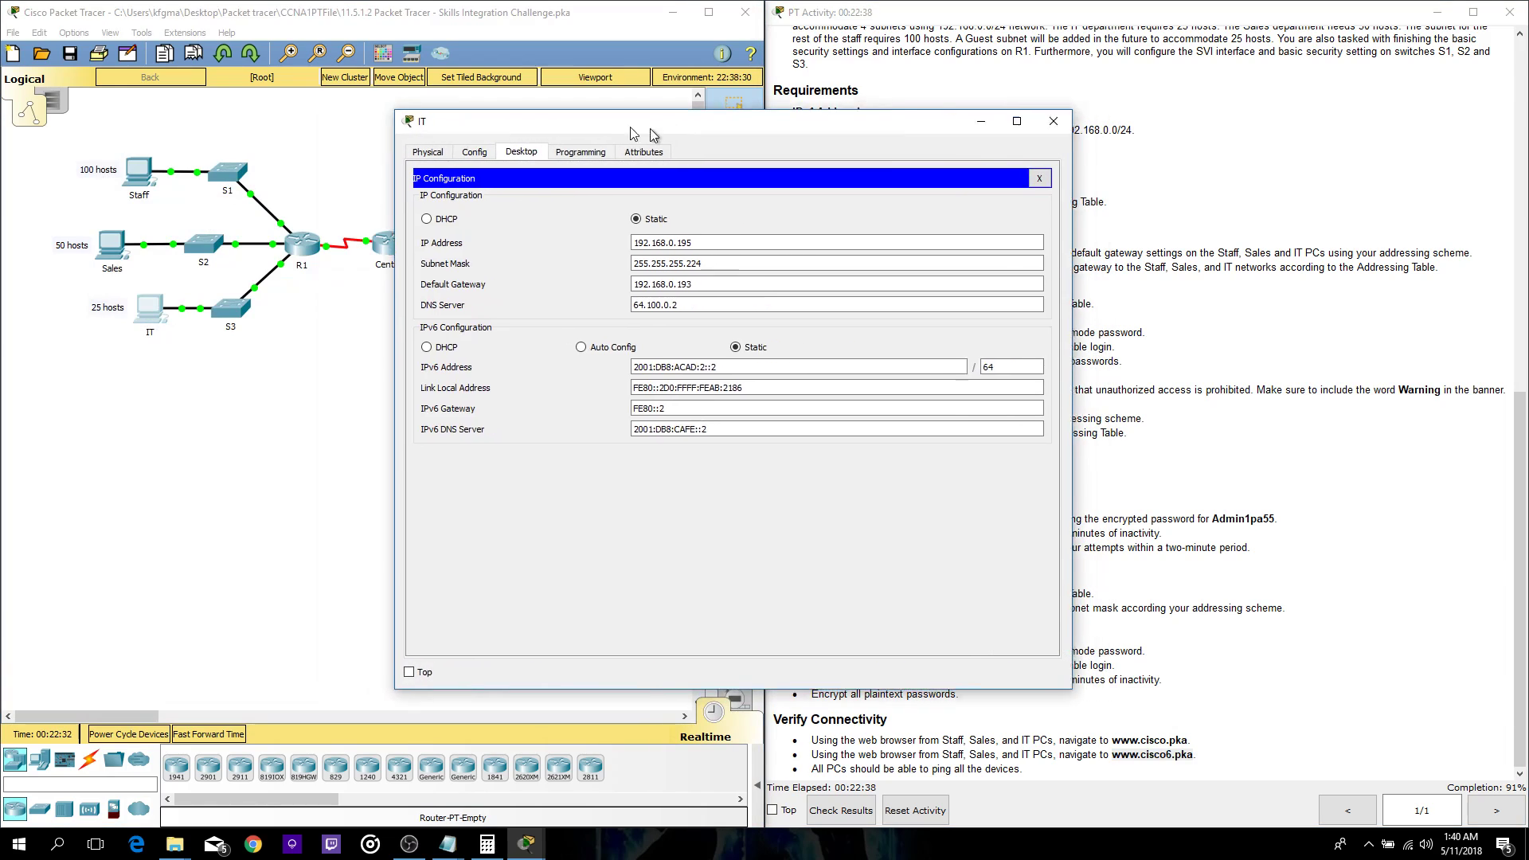
scroll(1316, 365, "up", 5)
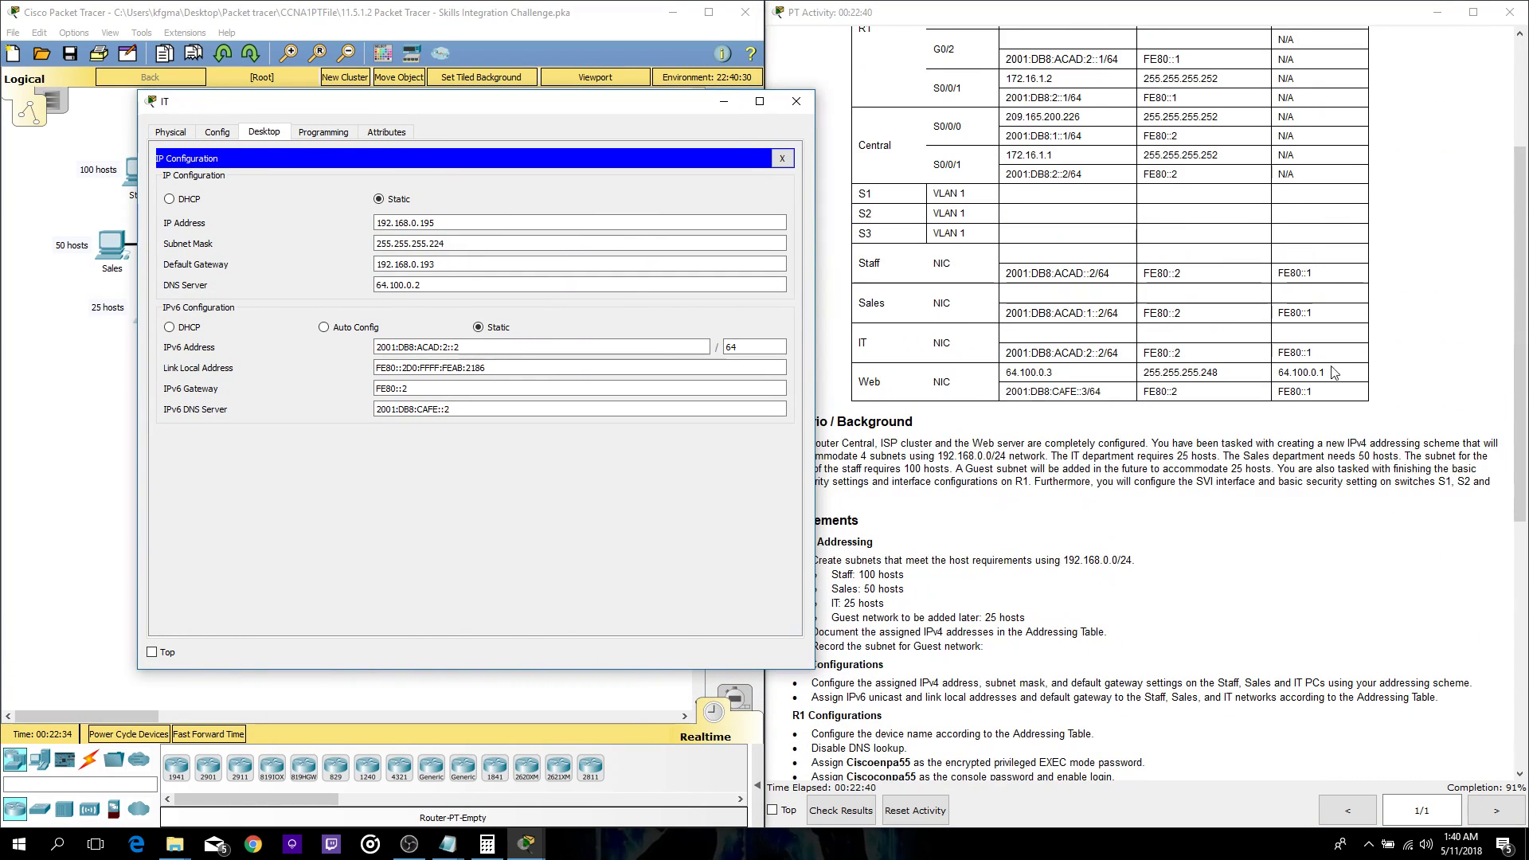
left_click_drag(1313, 352, 1288, 352)
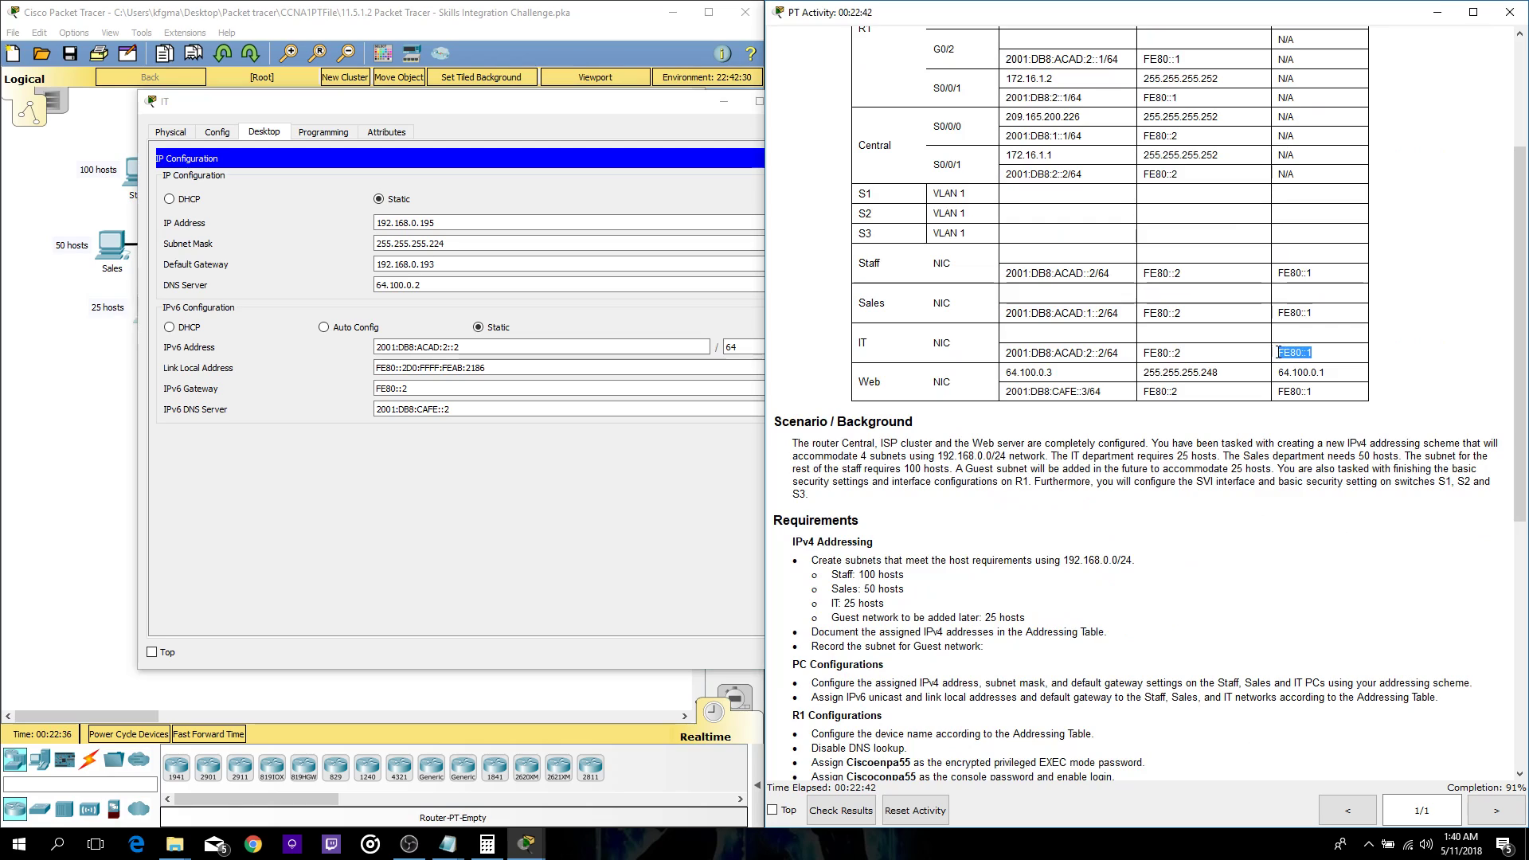
key("ctrl+c")
triple_click(422, 388)
key("ctrl+v")
left_click(782, 158)
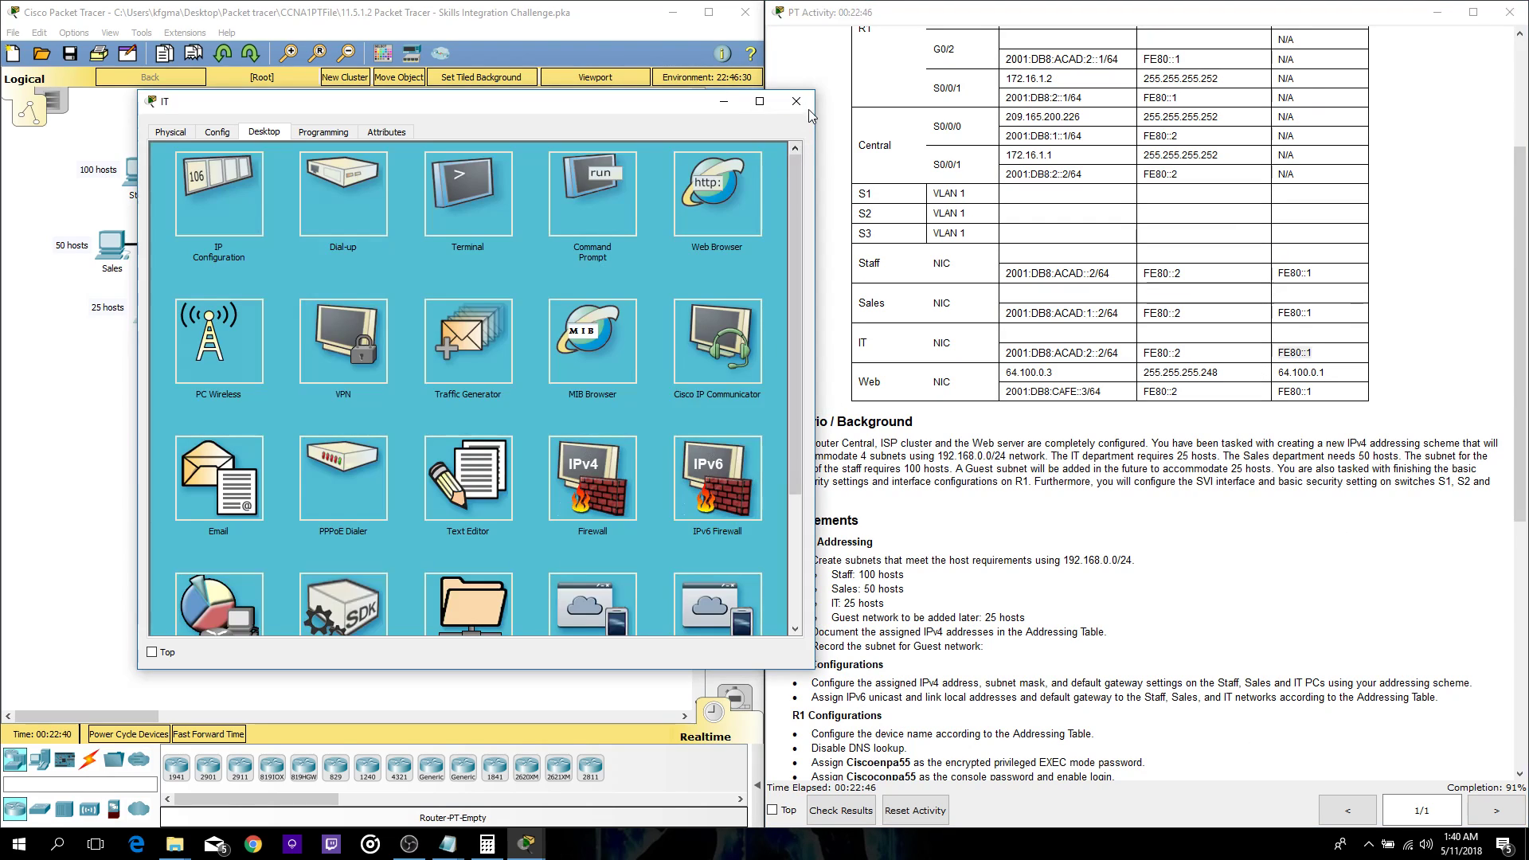
left_click(795, 101)
left_click(151, 309)
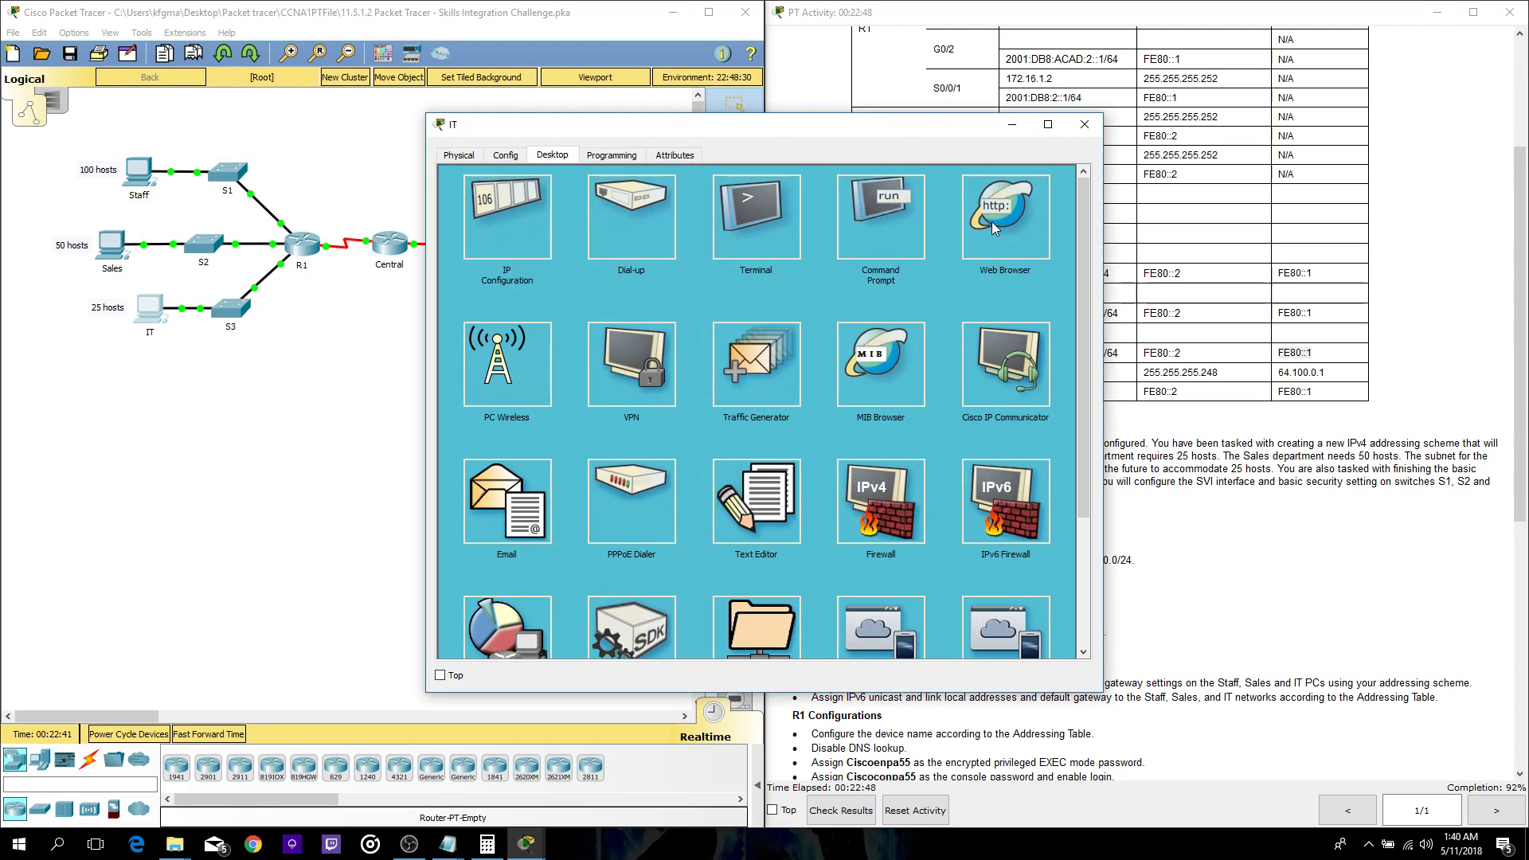
left_click(850, 256)
left_click_drag(810, 117, 449, 156)
scroll(1086, 720, "down", 5)
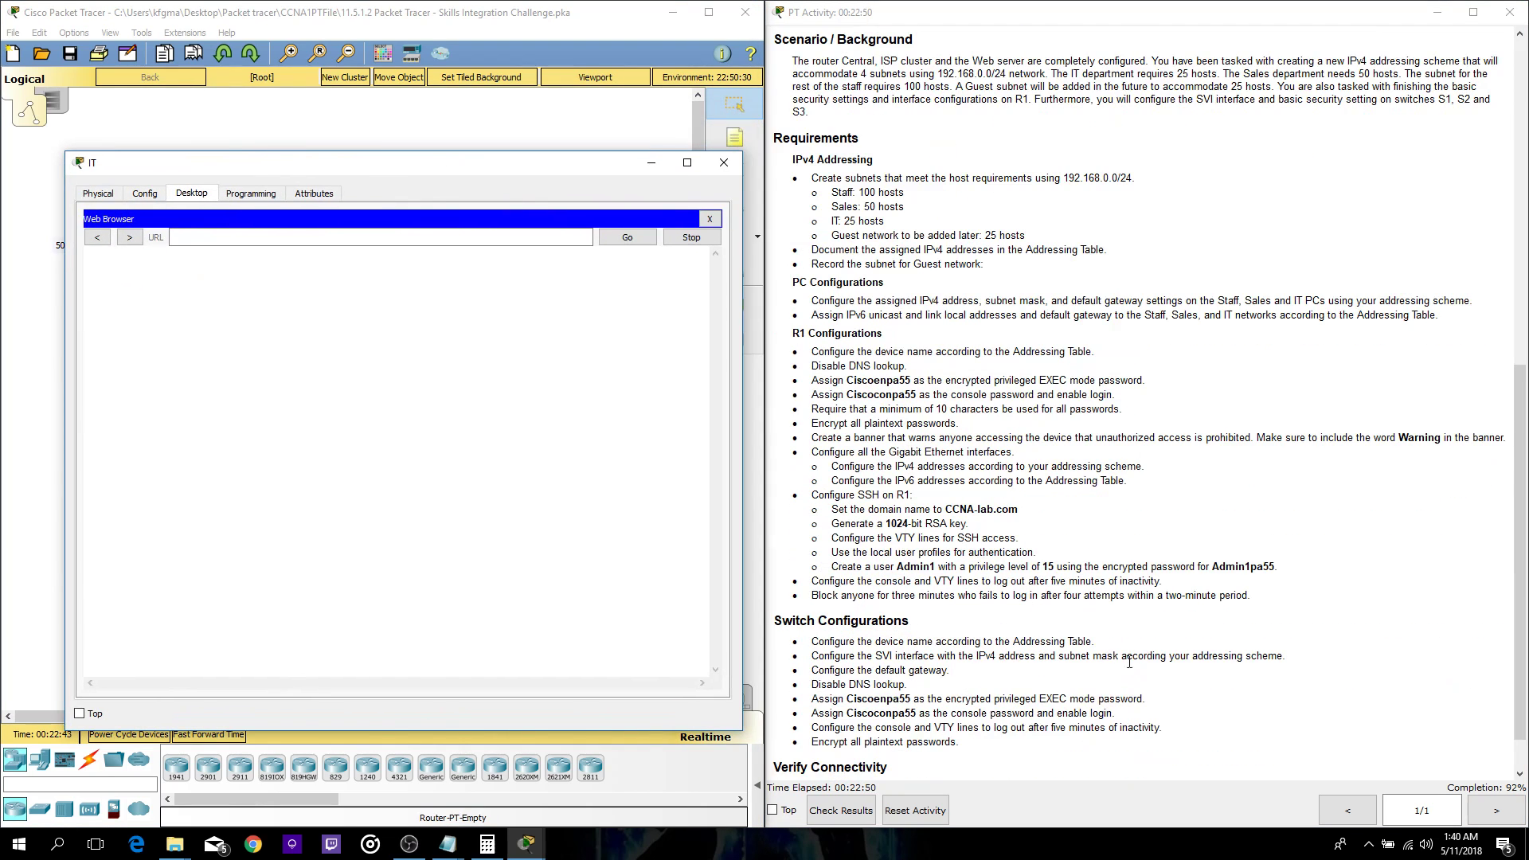
scroll(1087, 720, "down", 1)
left_click_drag(1113, 755, 1172, 754)
key("ctrl+c")
left_click(263, 237)
key("ctrl+v")
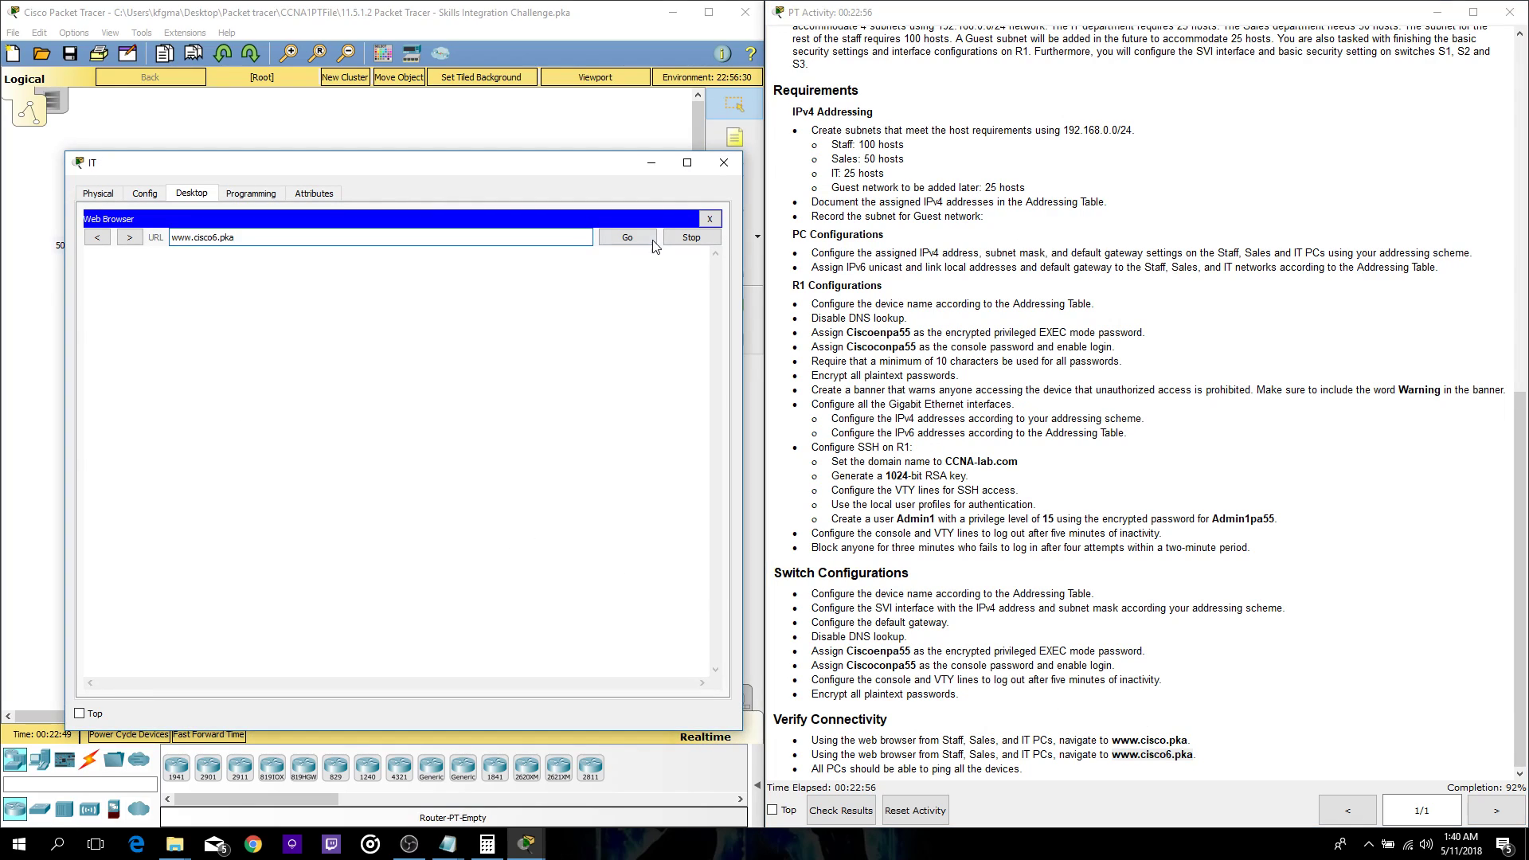
left_click(628, 237)
left_click(709, 218)
left_click(723, 163)
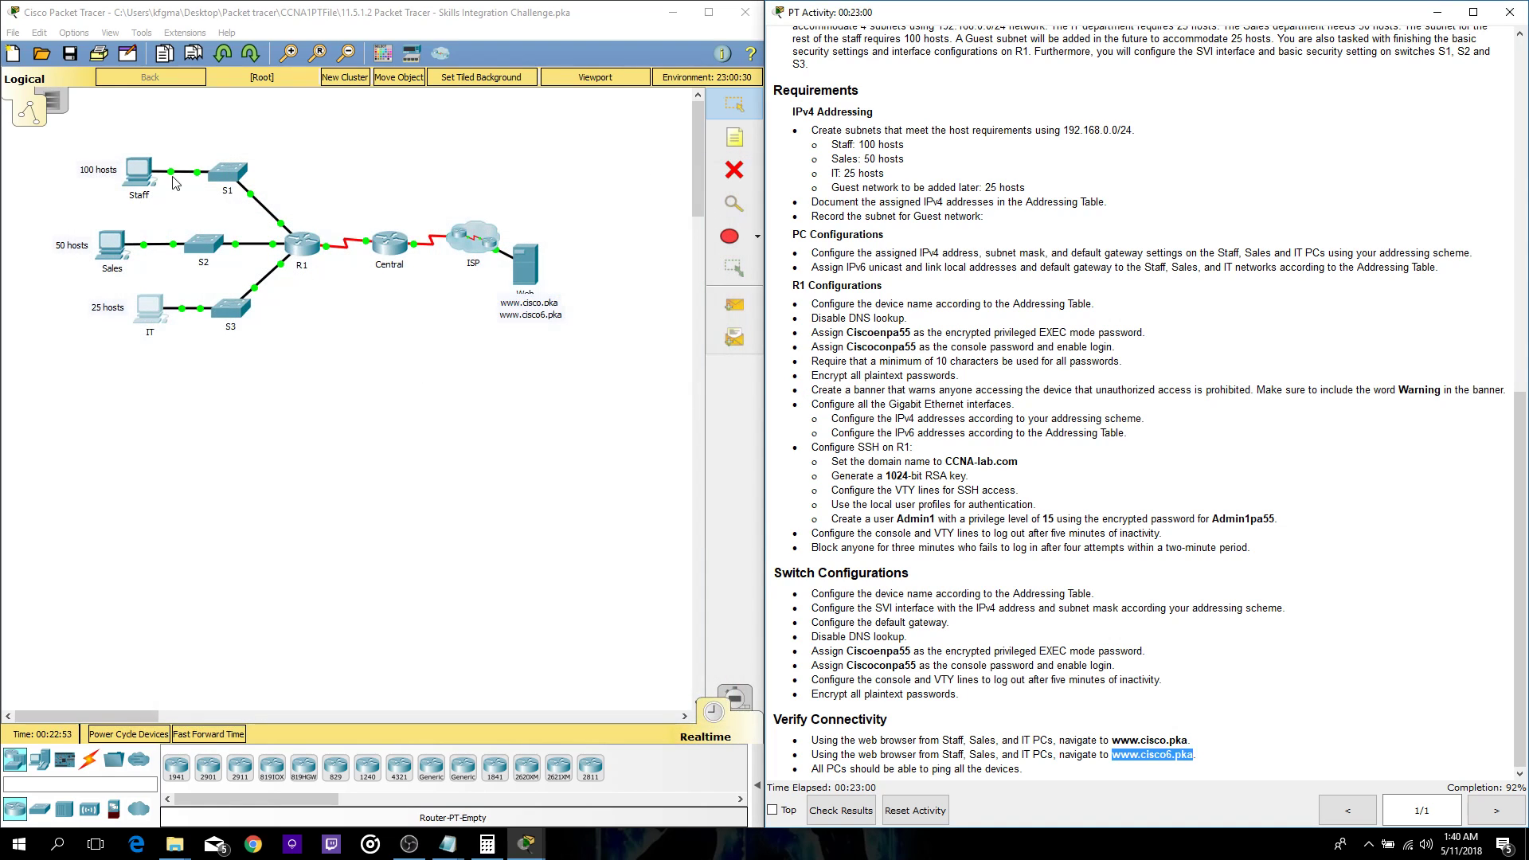
- Open the Staff PC's Command Prompt and arrange it beside the subnet notes in Notepad
left_click(149, 183)
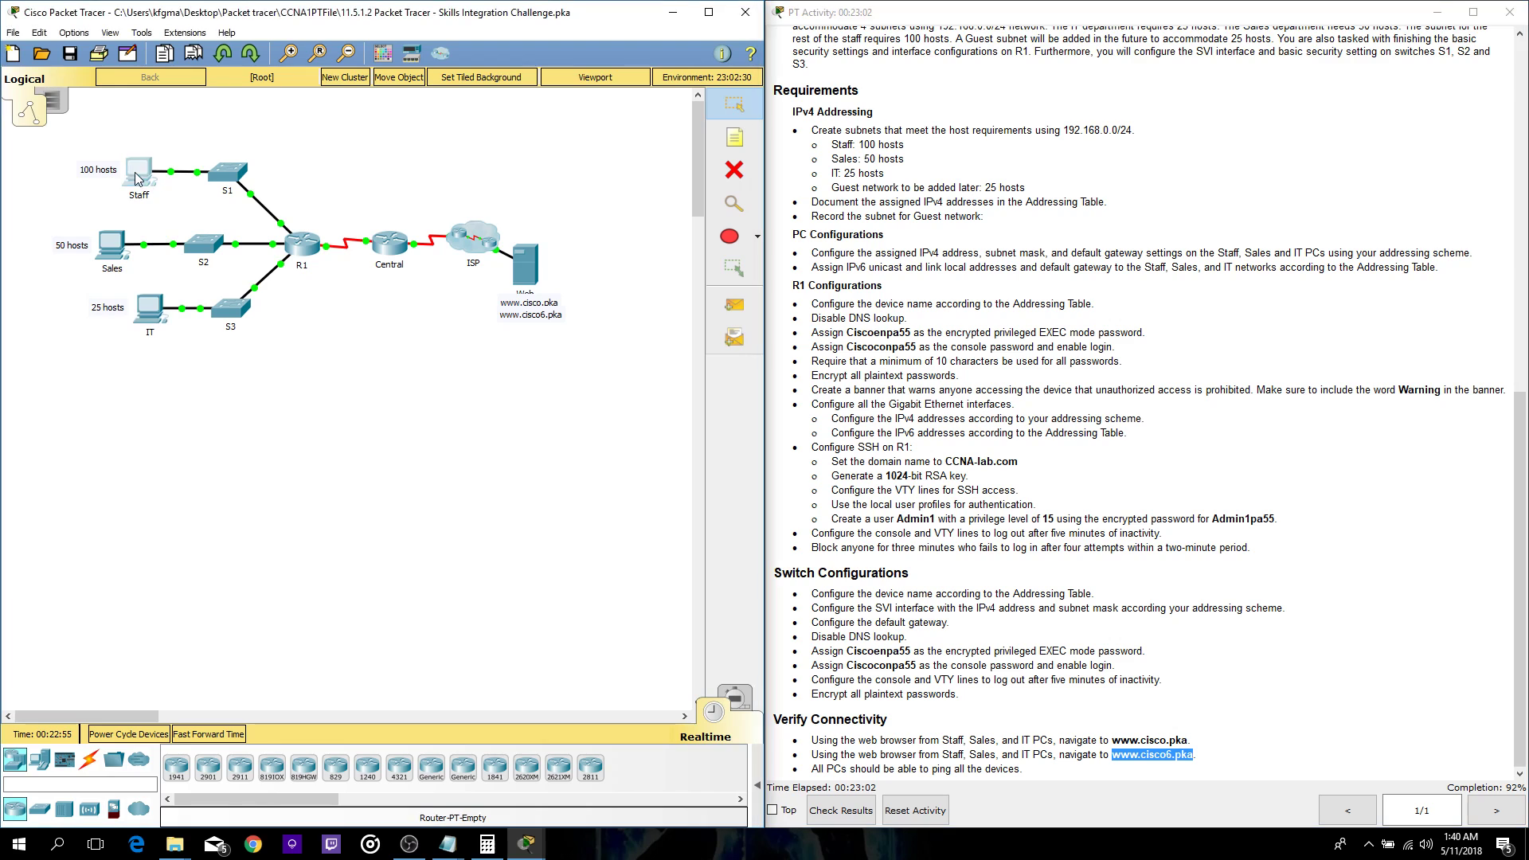
left_click(518, 203)
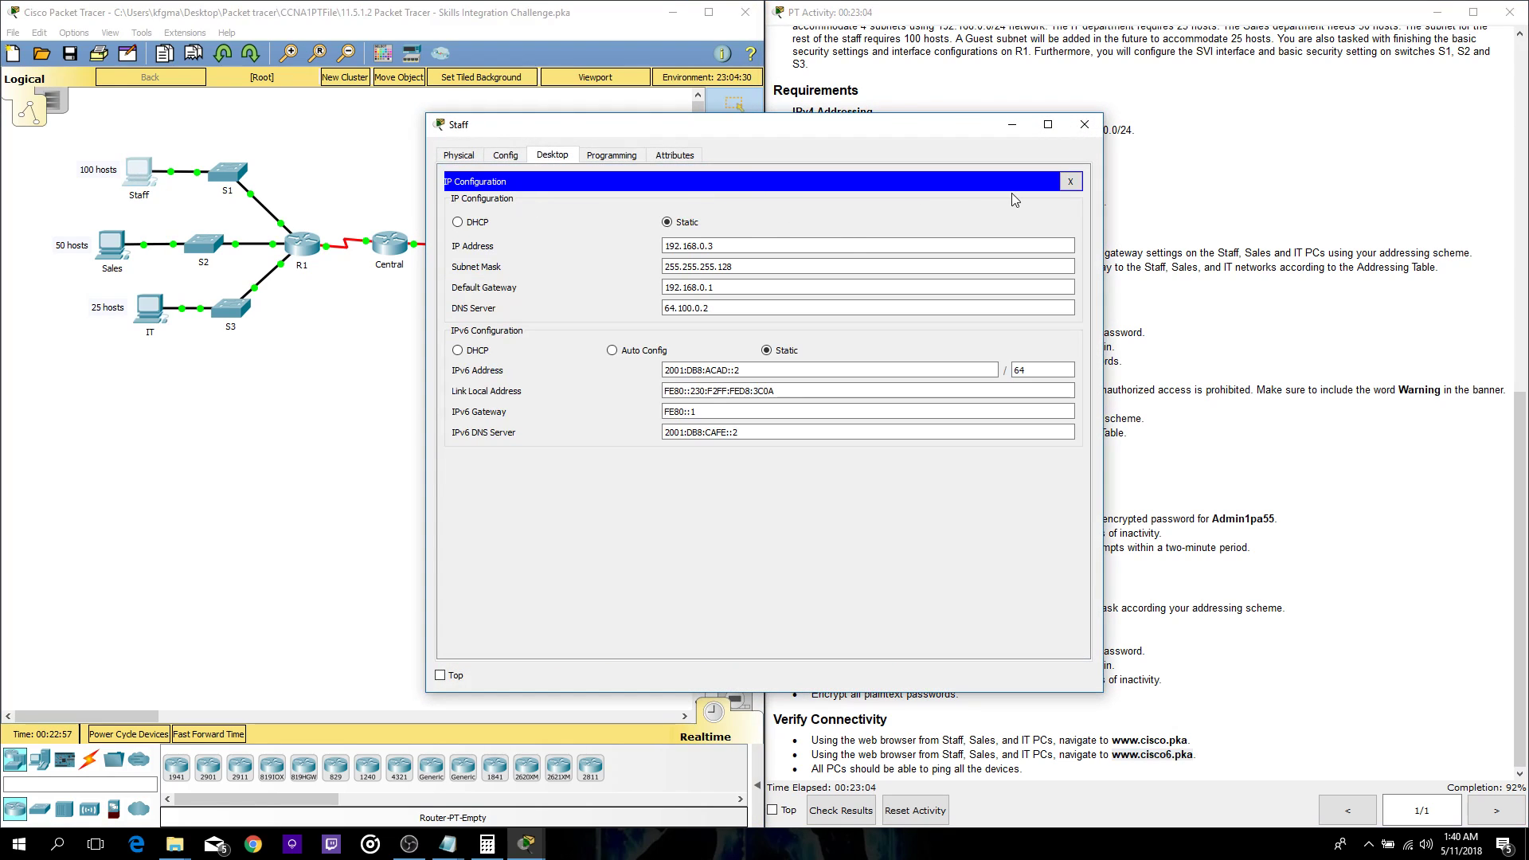
left_click(1077, 182)
left_click(911, 209)
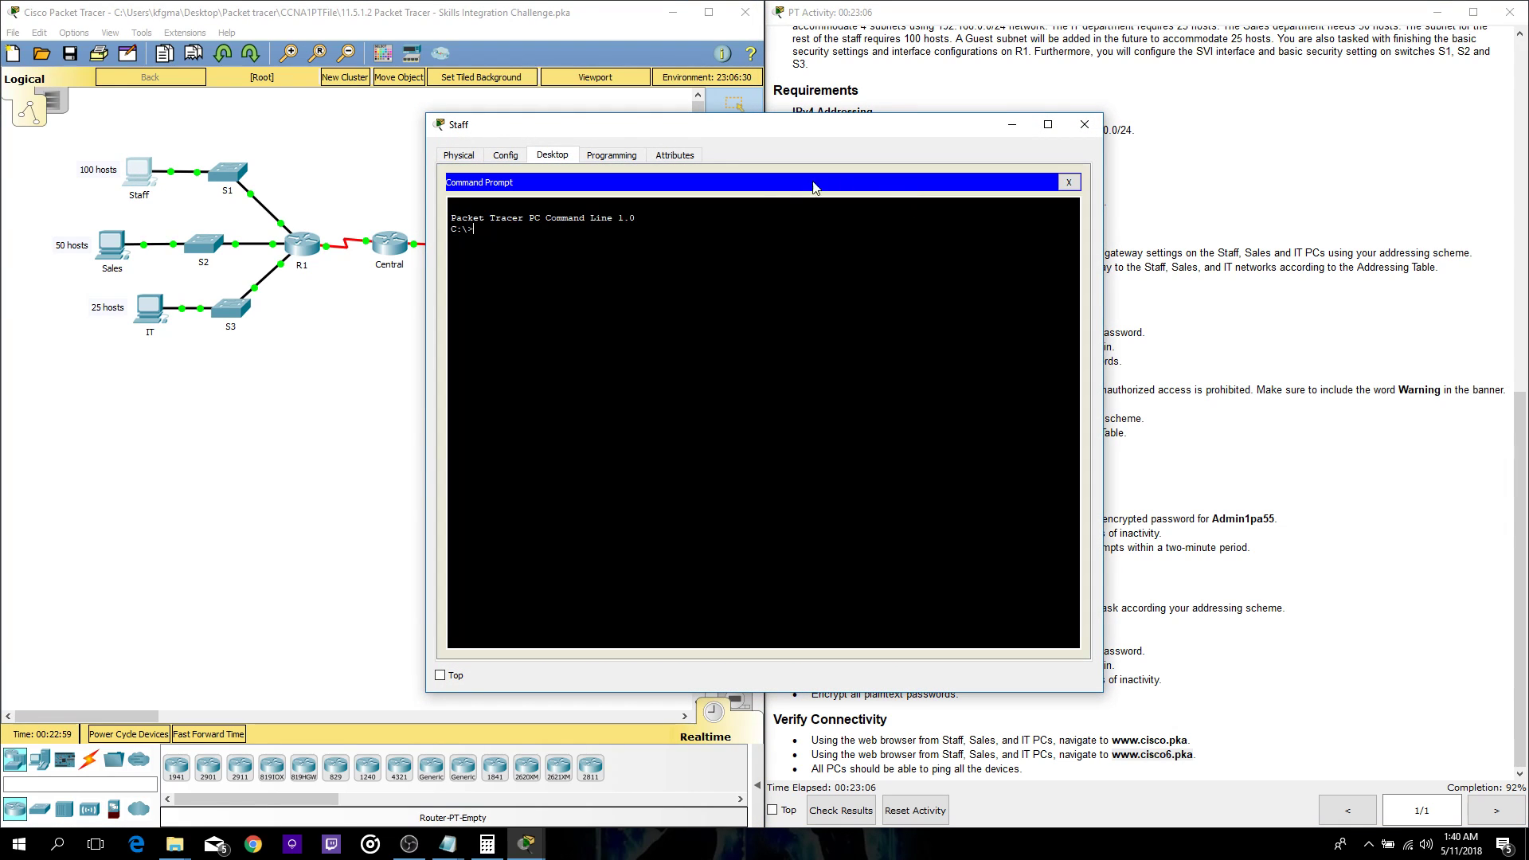
left_click_drag(767, 130, 311, 82)
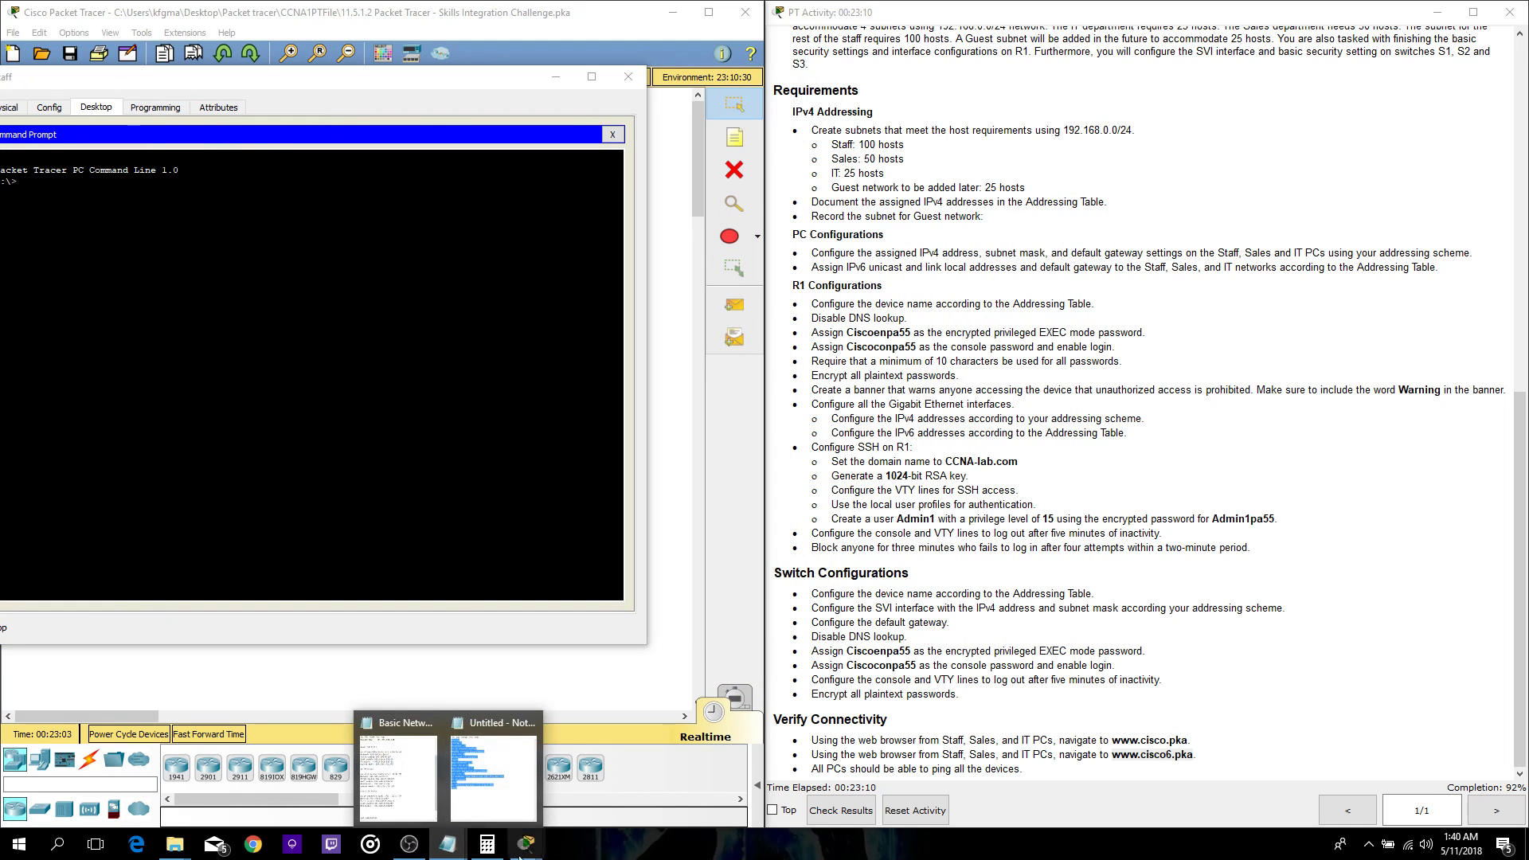
left_click(401, 801)
left_click_drag(939, 174, 809, 83)
left_click_drag(399, 84, 481, 106)
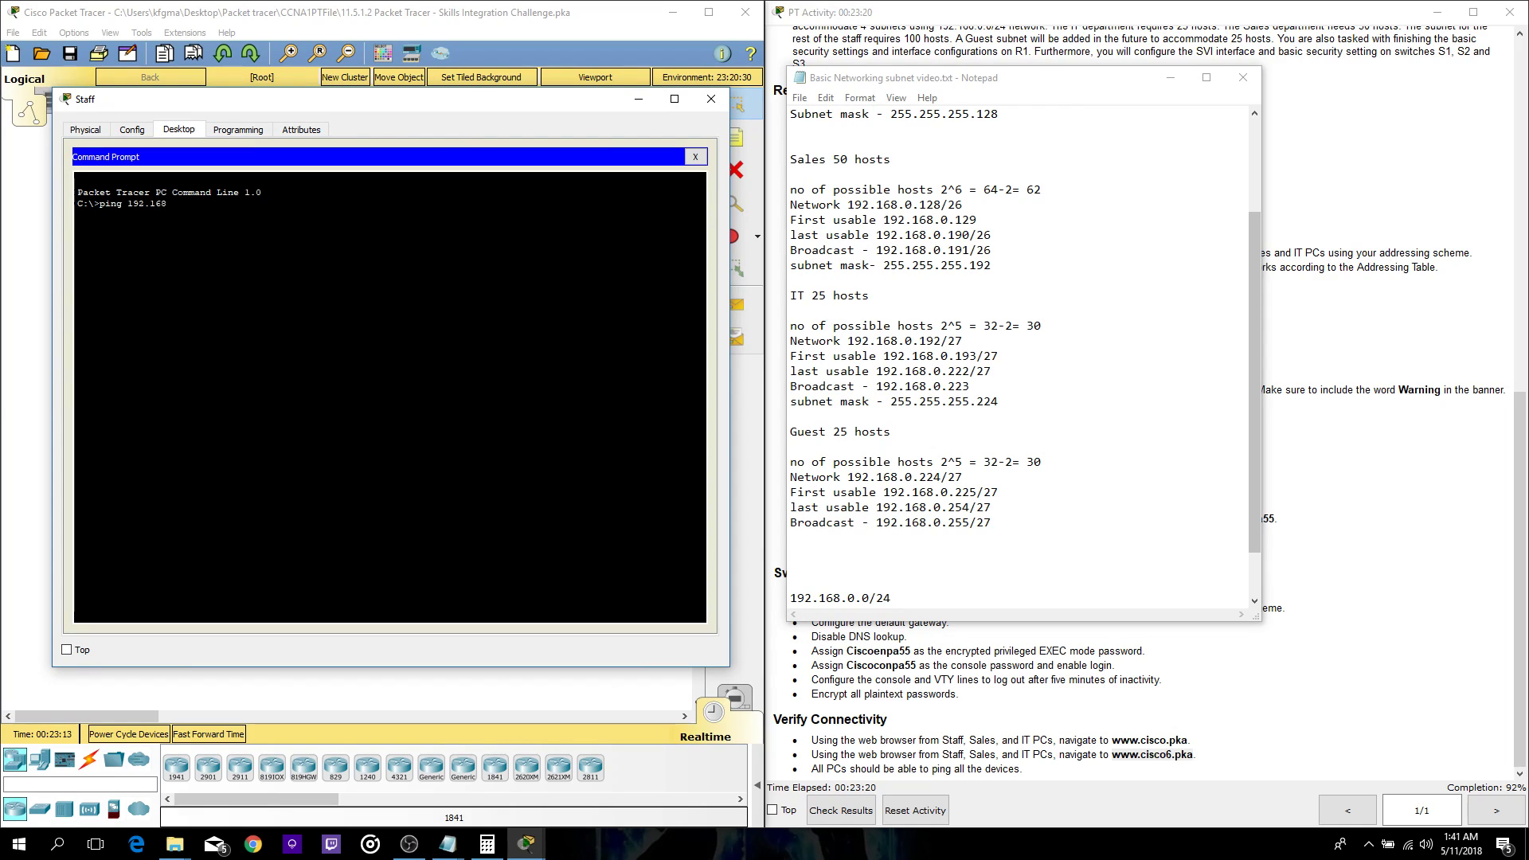
- Ping 192.168.0.129, then ping 192.168.0.130 twice from the Staff PC
key("Return")
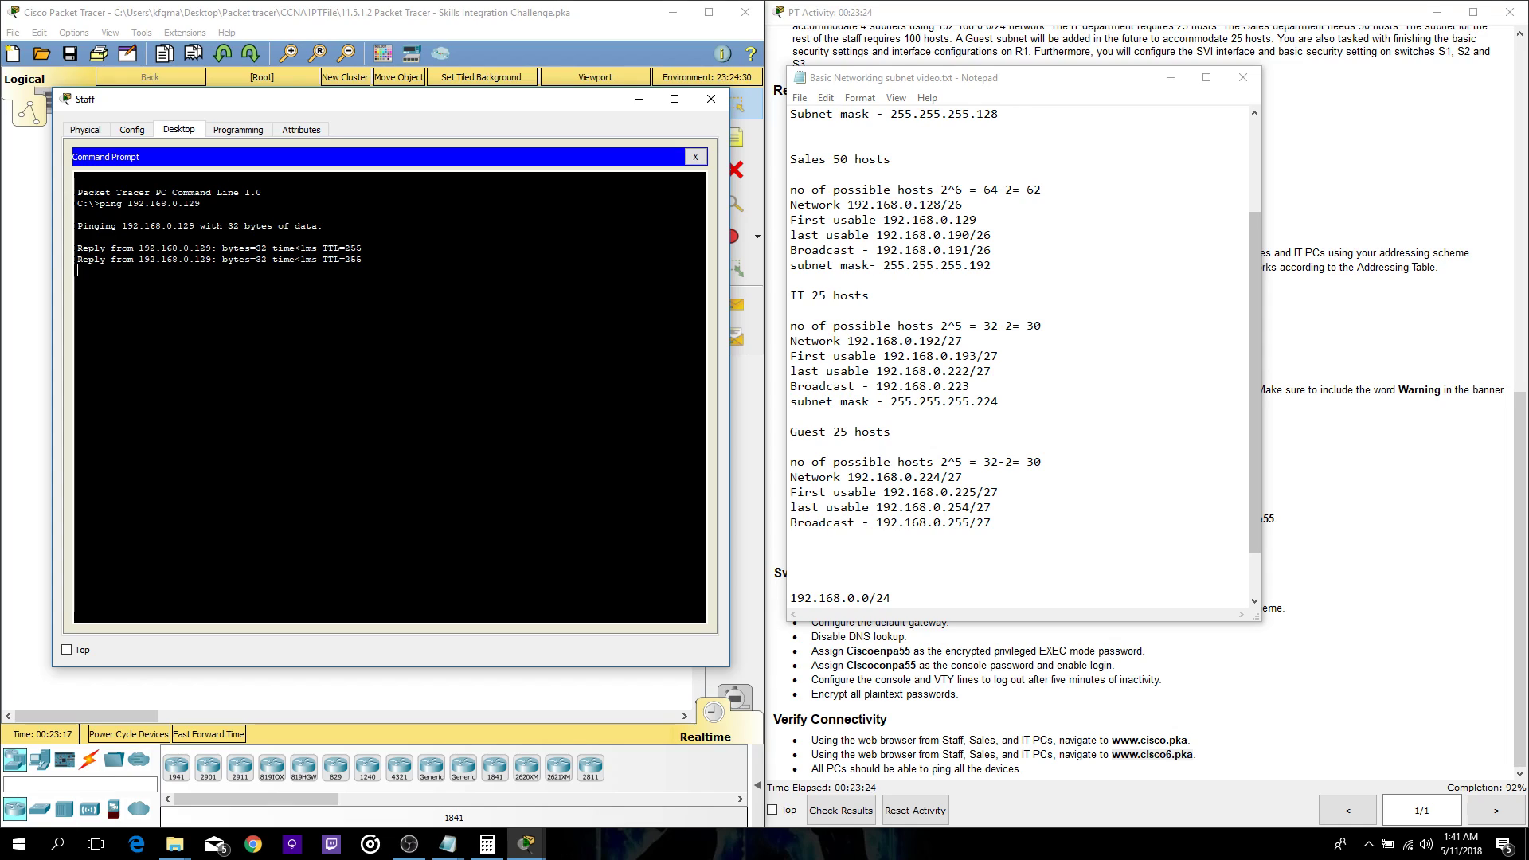
key("ctrl+c")
key("Up")
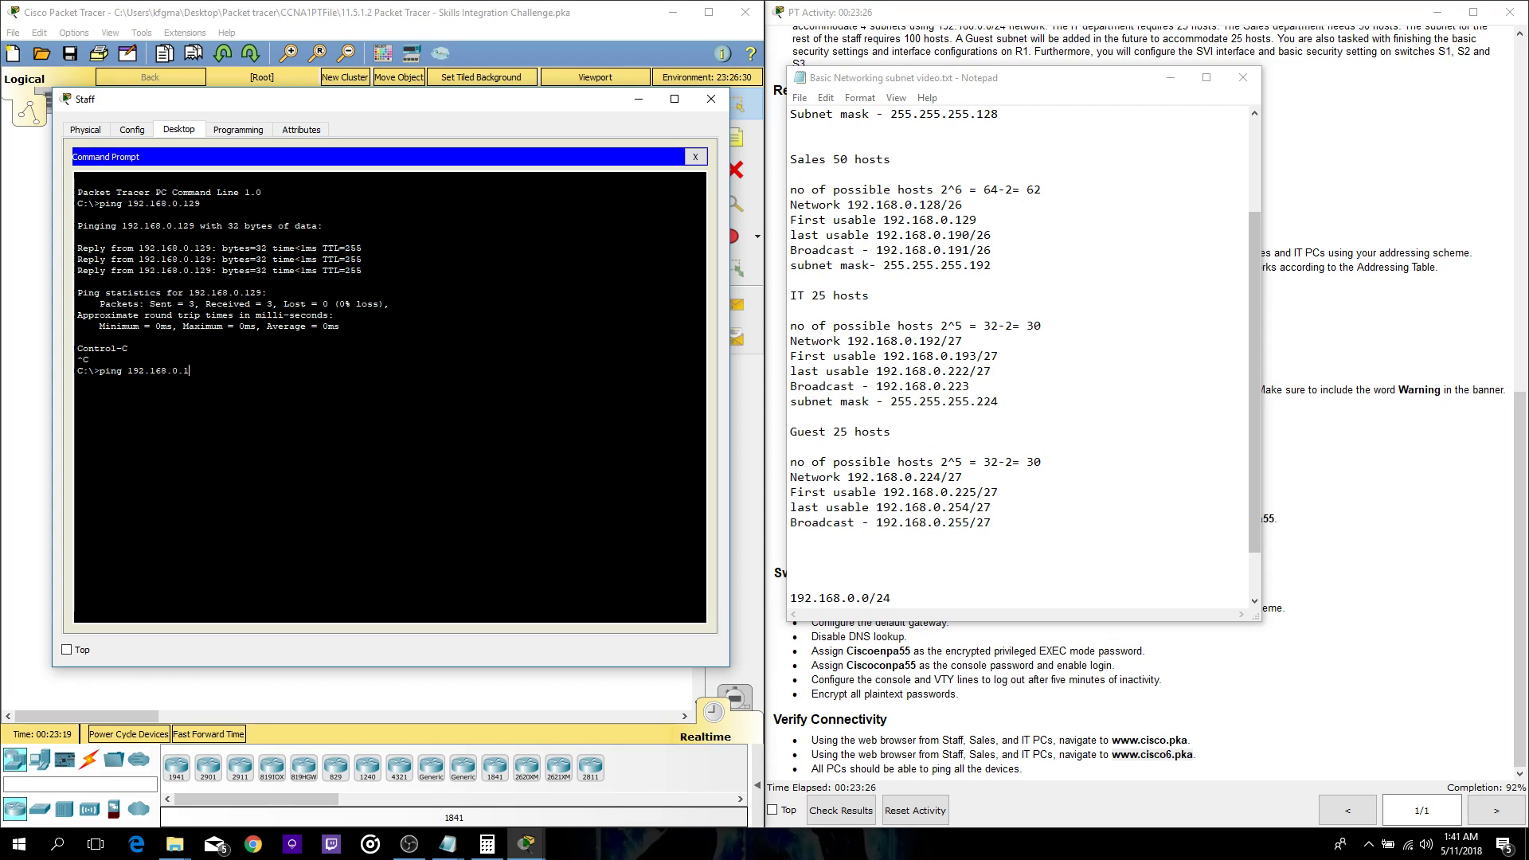
type("30")
key("Return")
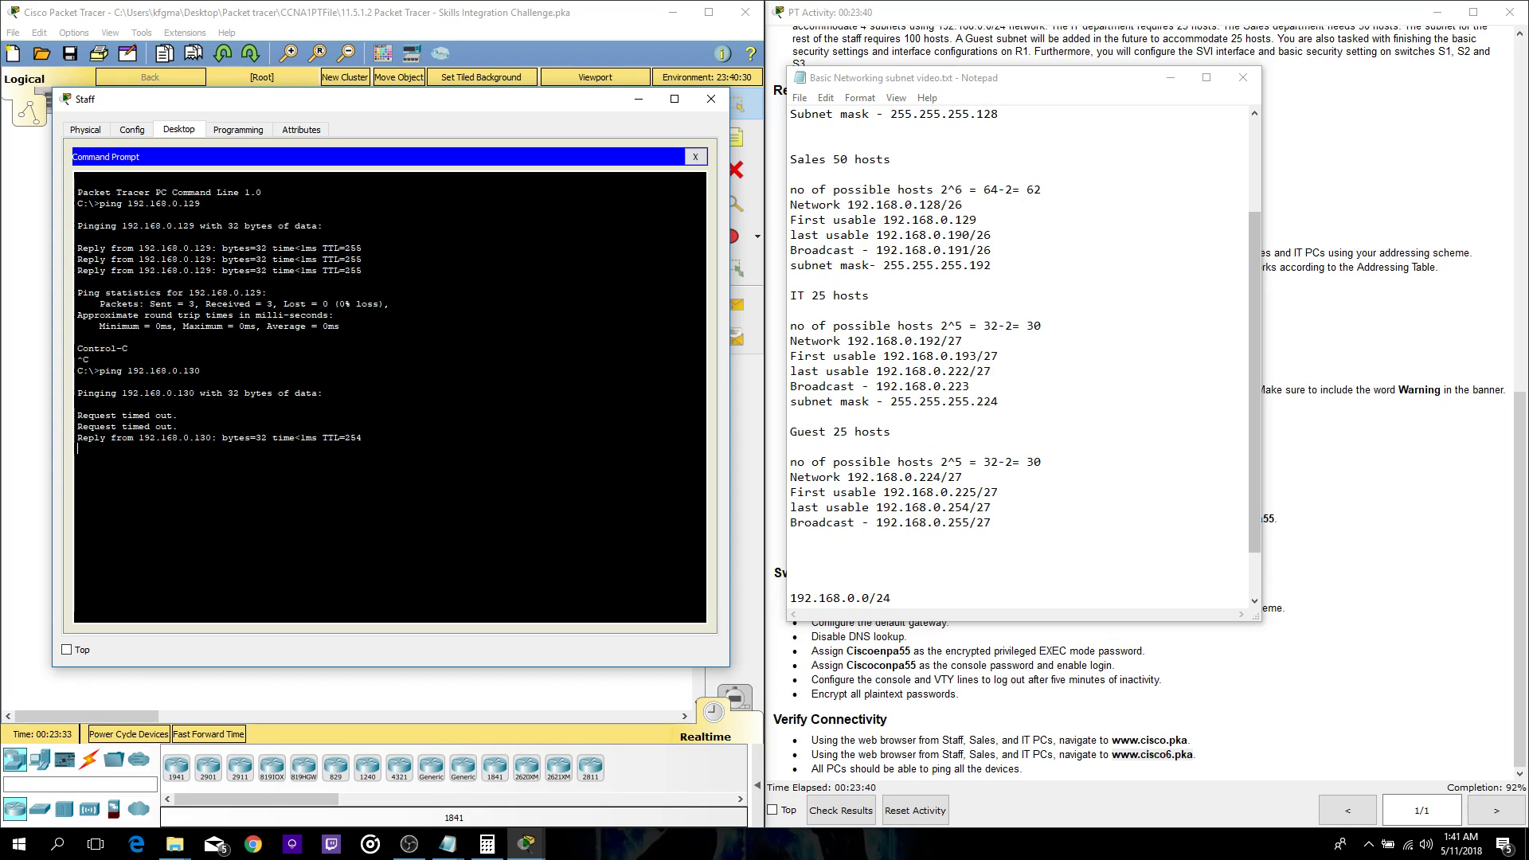
key("Up")
key("Return")
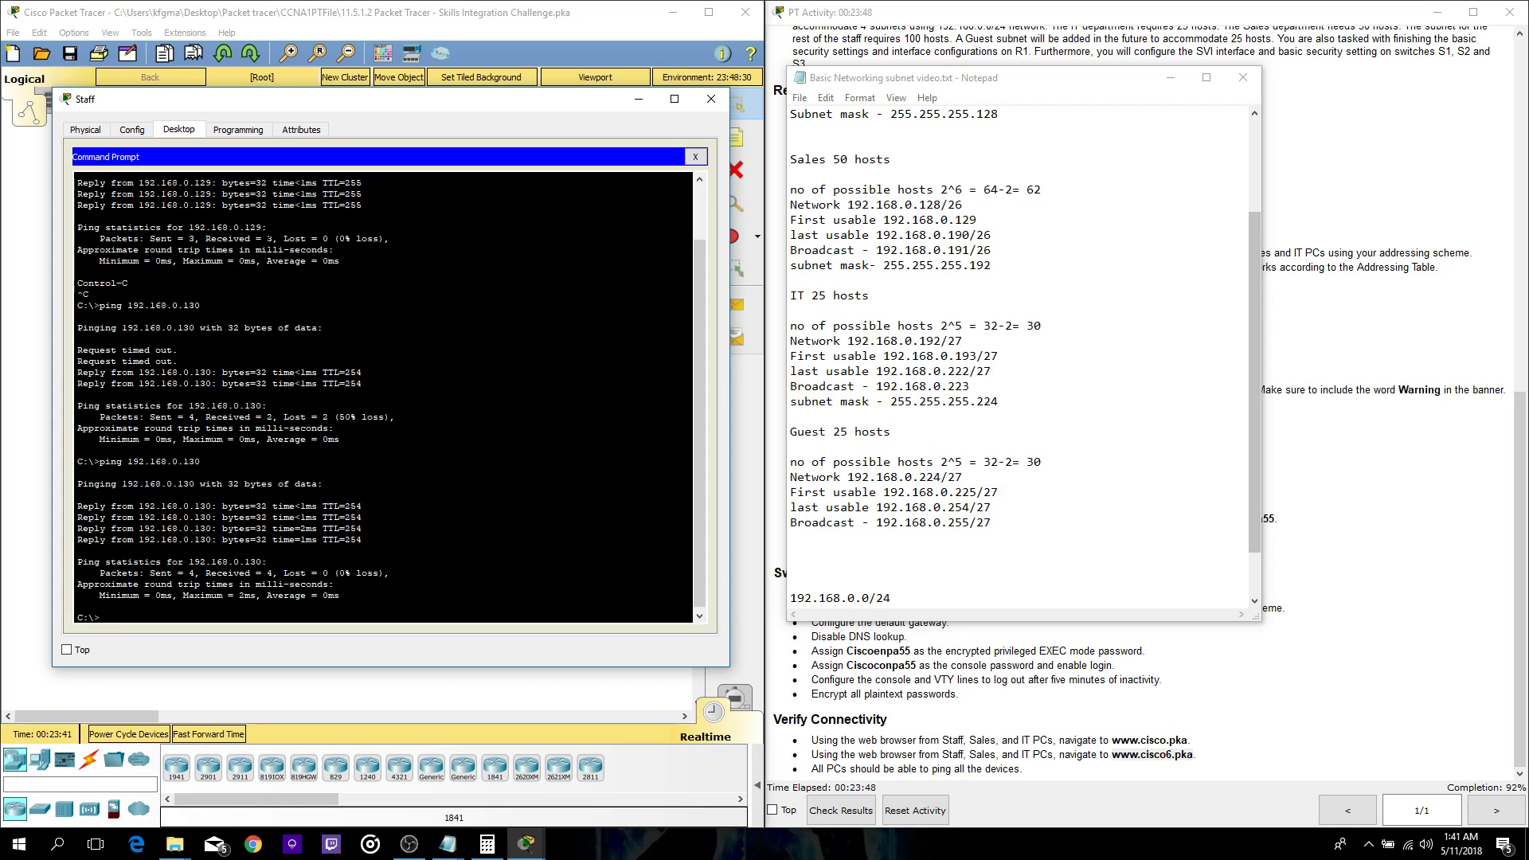
- Ping 192.168.0.131 from the Staff PC, then start editing the next target address
key("Up")
key("BackSpace")
type("192.168.0.")
key("Return")
key("ctrl+c")
key("Up")
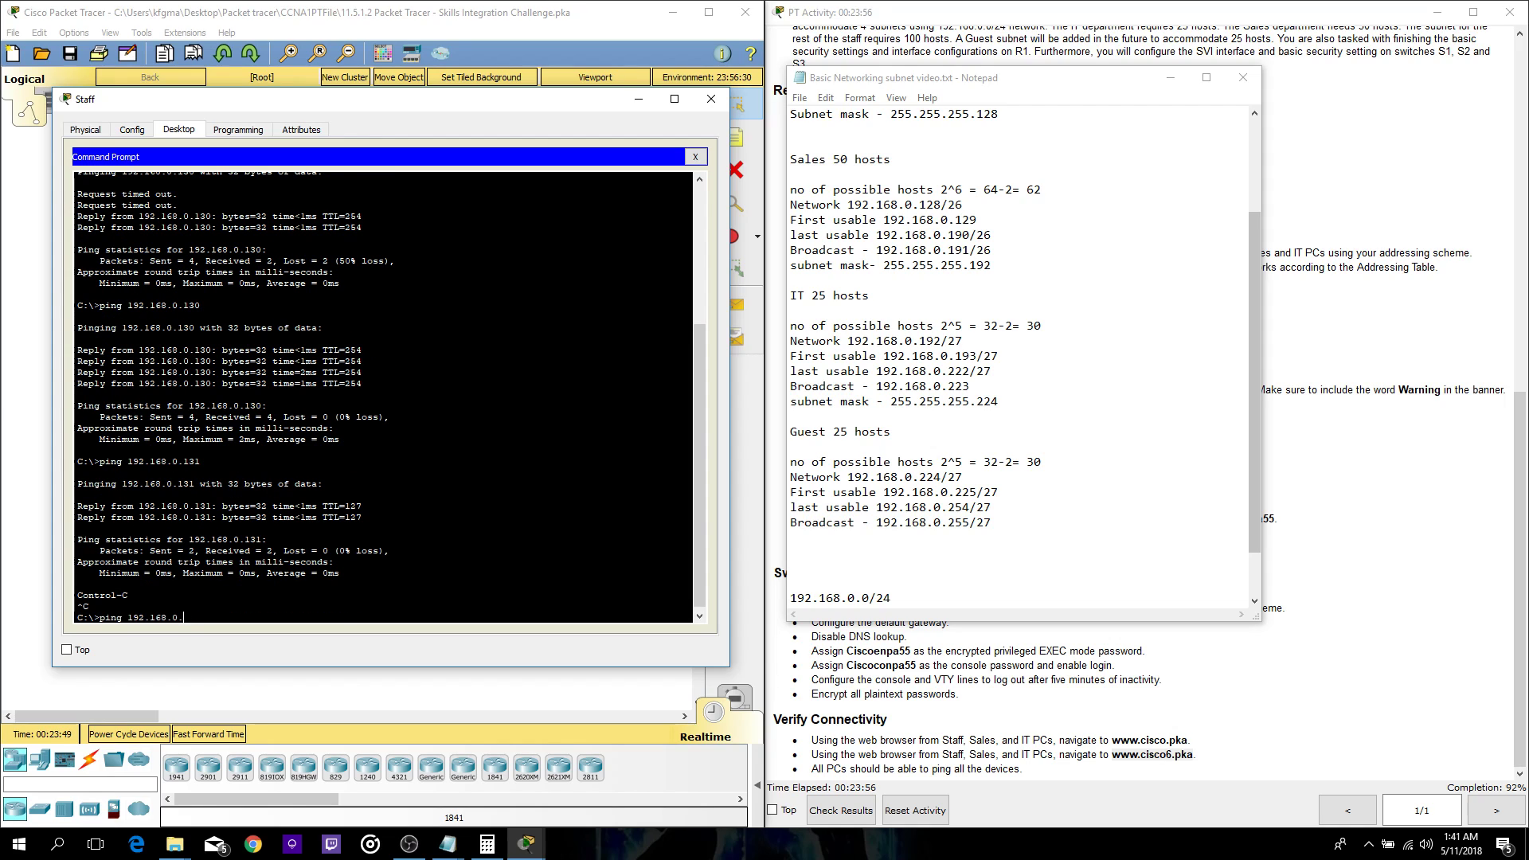
type("29")
key("BackSpace")
- From the Staff PC, ping IT addresses 192.168.0.193, .194 and .195
type("93")
key("Return")
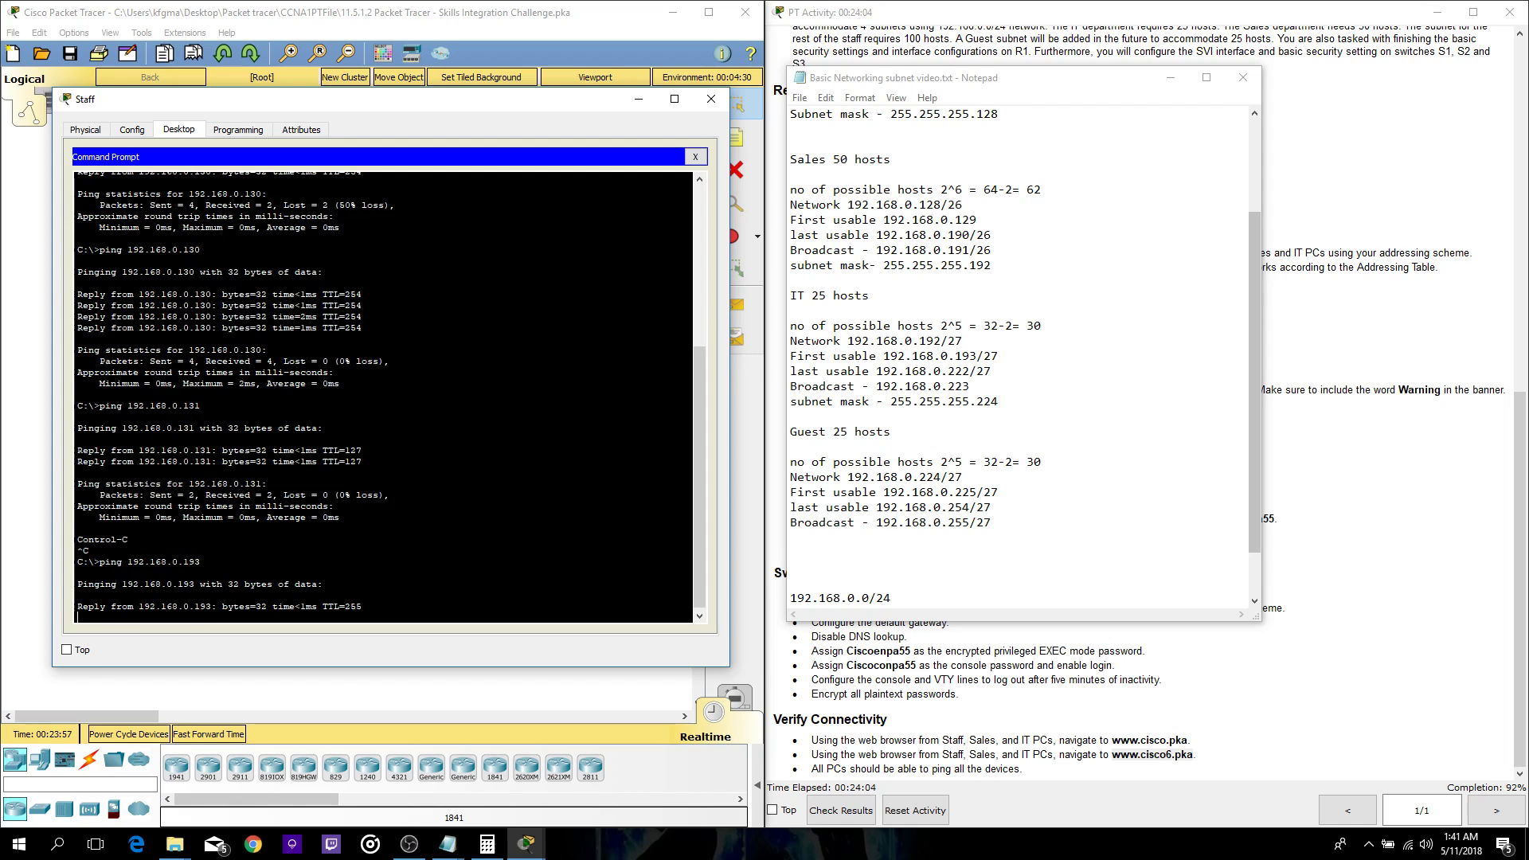
key("ctrl+c")
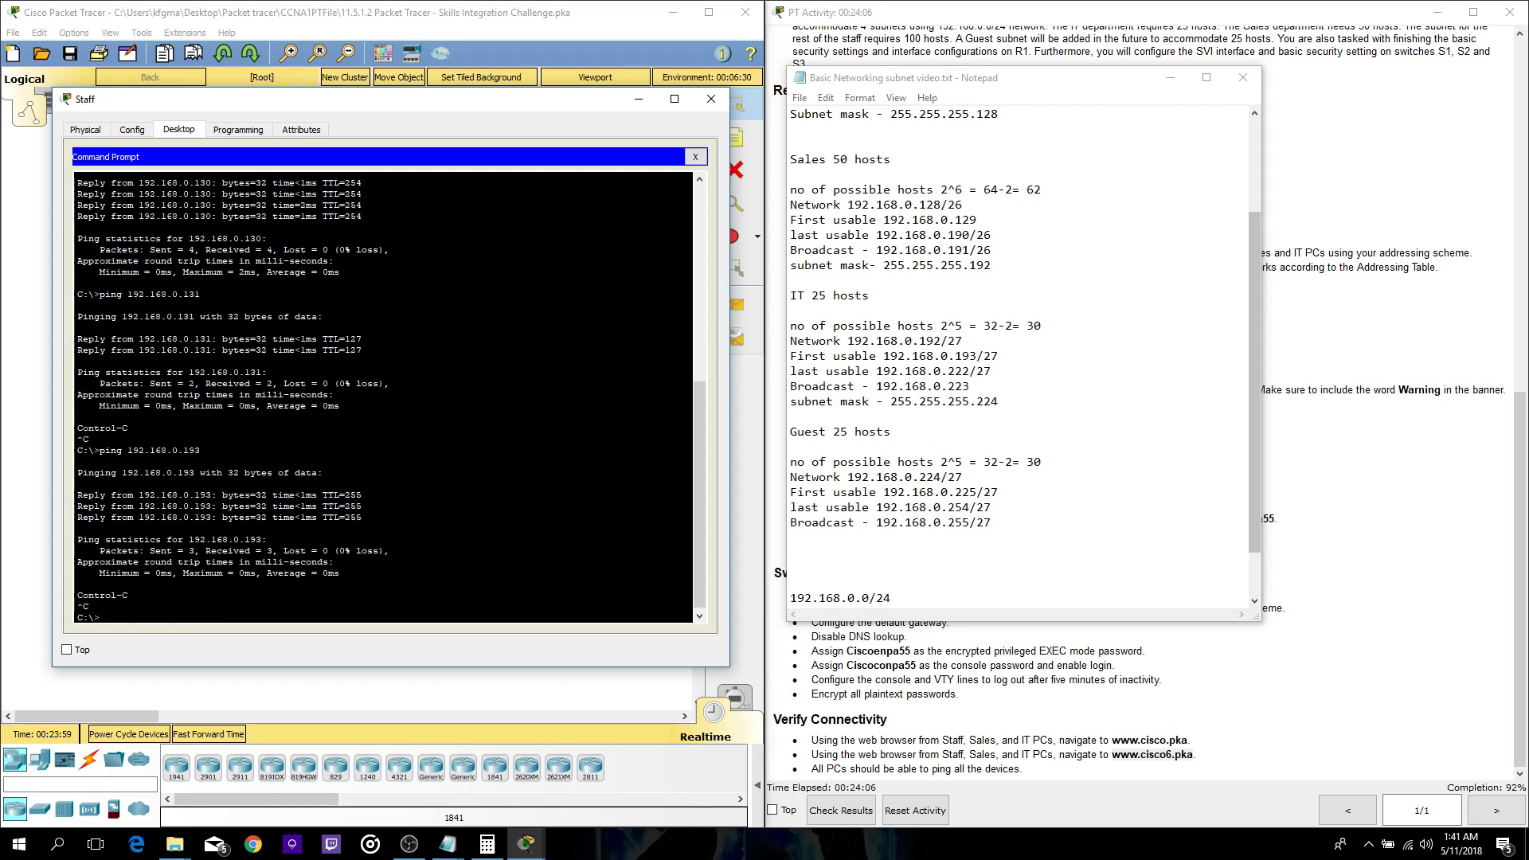
key("Up")
type("4")
key("Return")
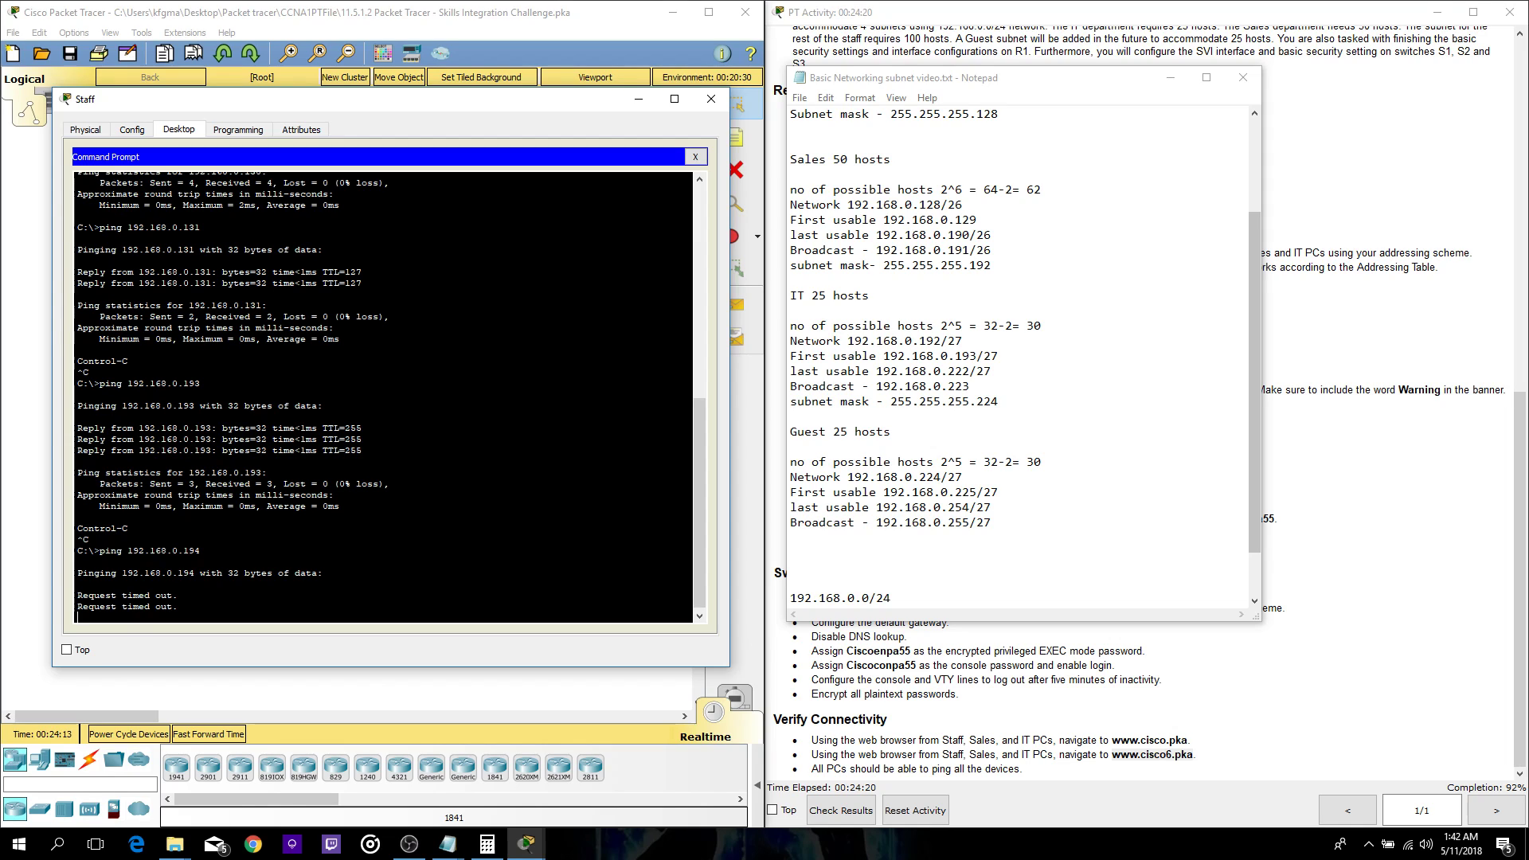
key("Up")
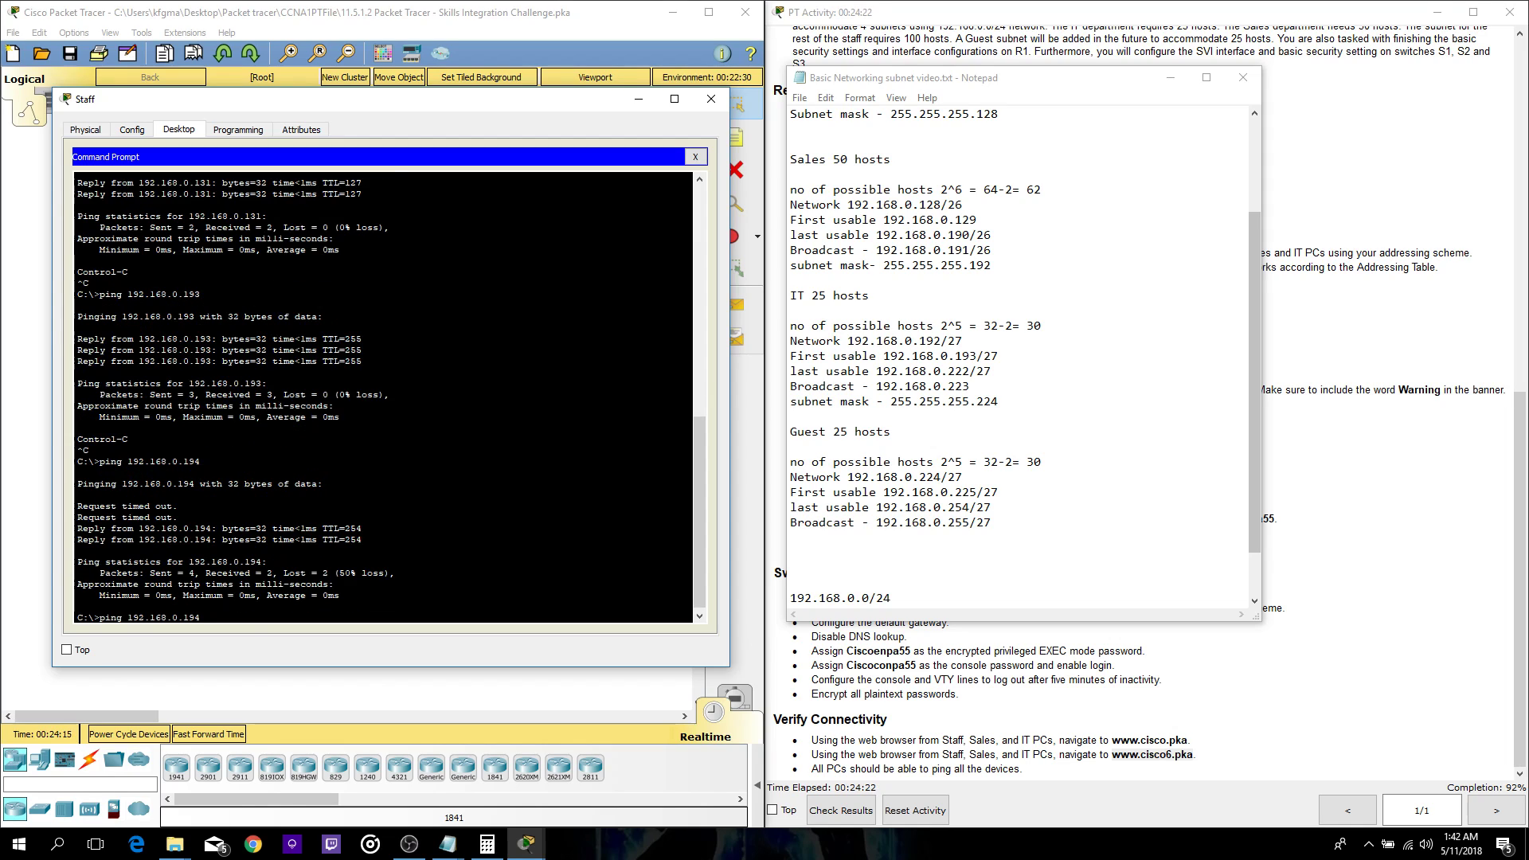
key("Return")
key("ctrl+c")
key("Up")
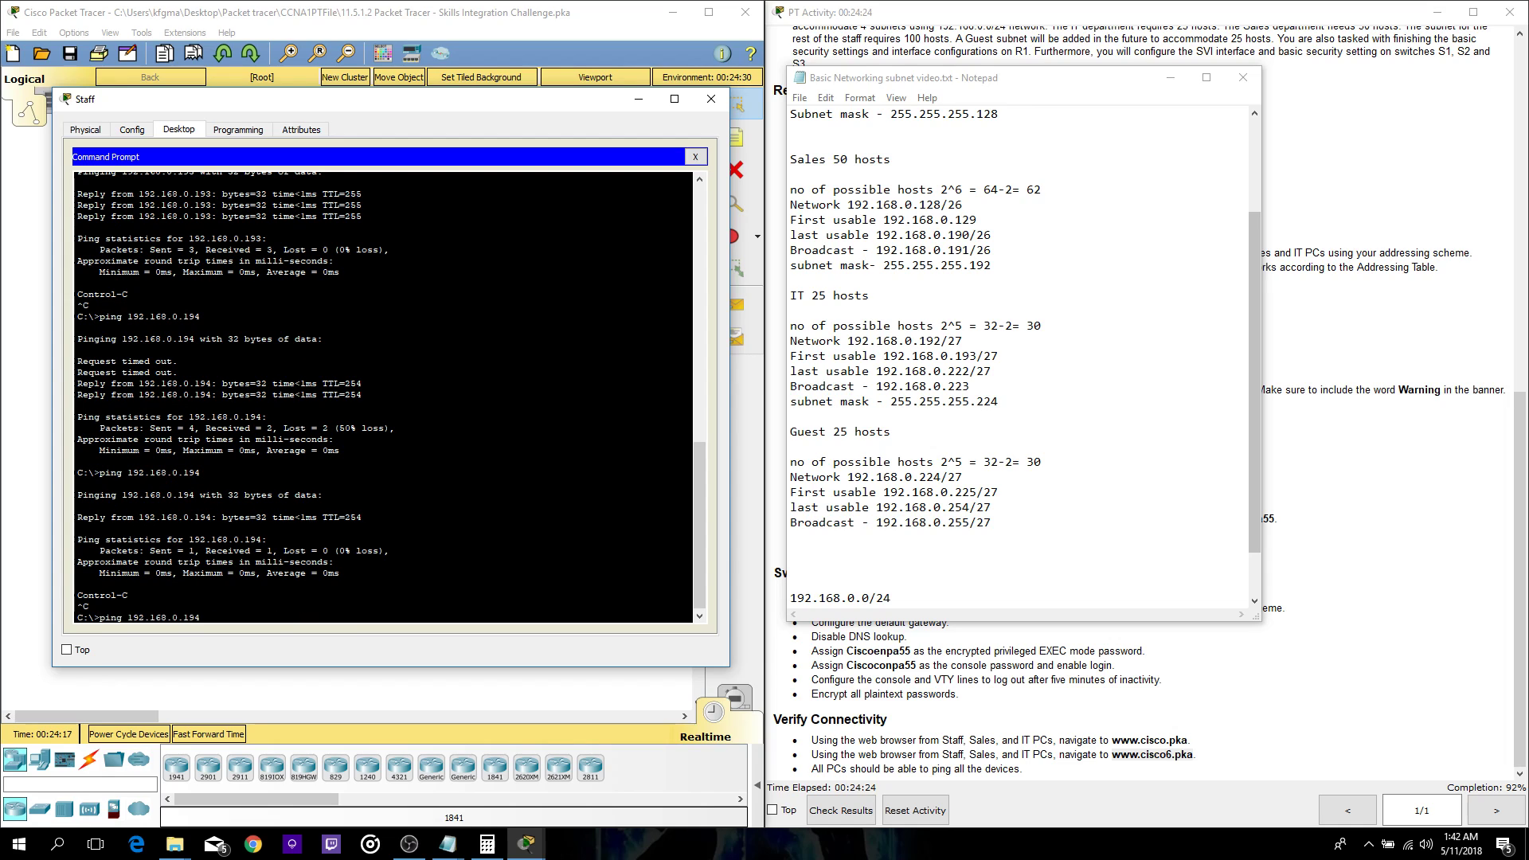
type("5")
key("Return")
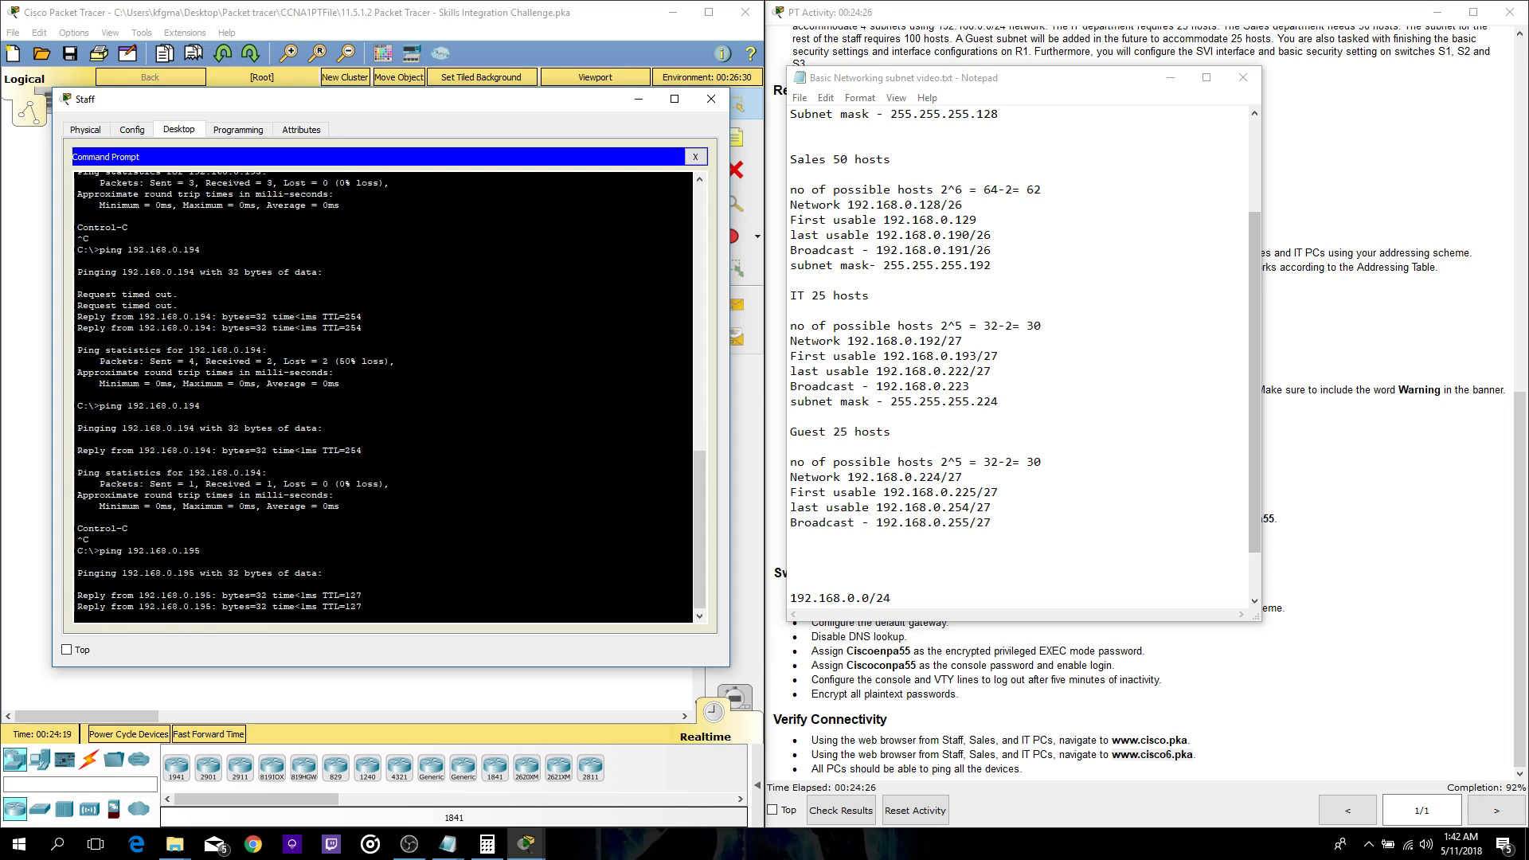
key("ctrl+c")
- Fix the recalled address and ping Sales host 192.168.0.129
key("Up")
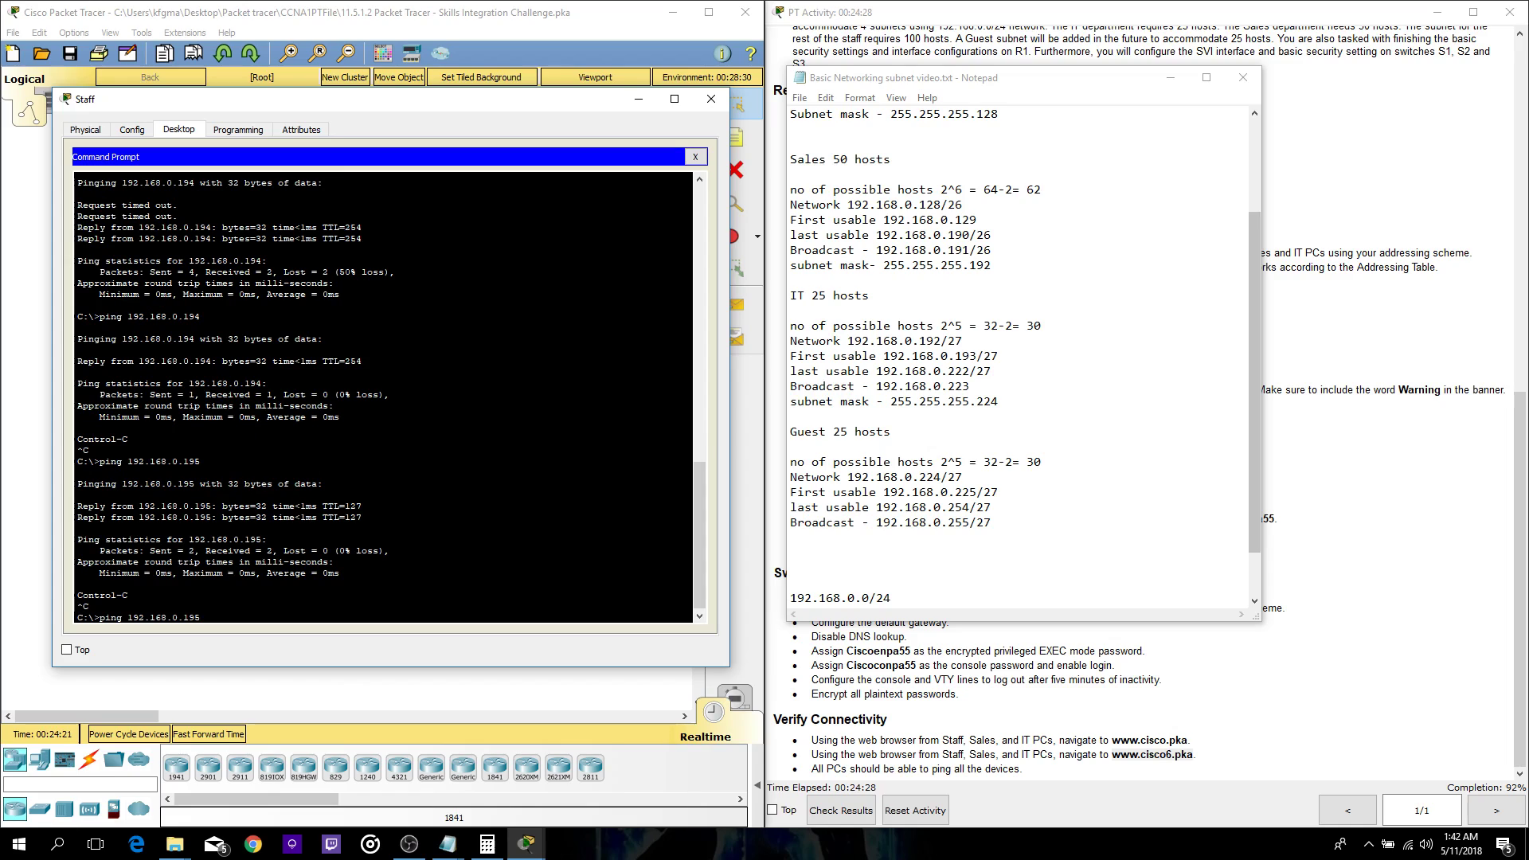
key("BackSpace")
type("19")
key("Return")
scroll(382, 398, "up", 3)
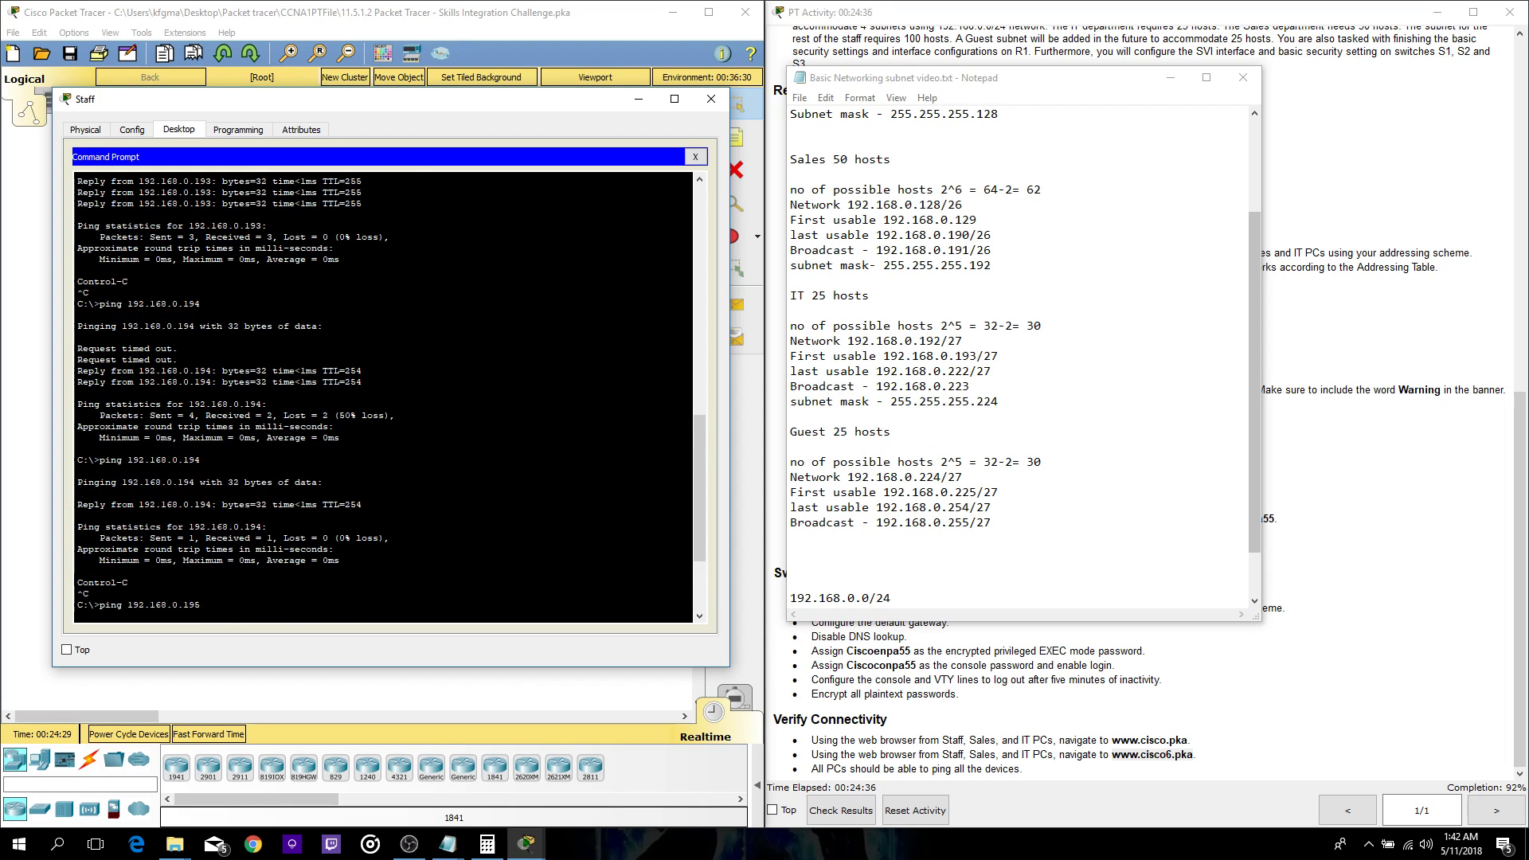
scroll(383, 398, "down", 2)
key("BackSpace")
key("BackSpace")
type("129")
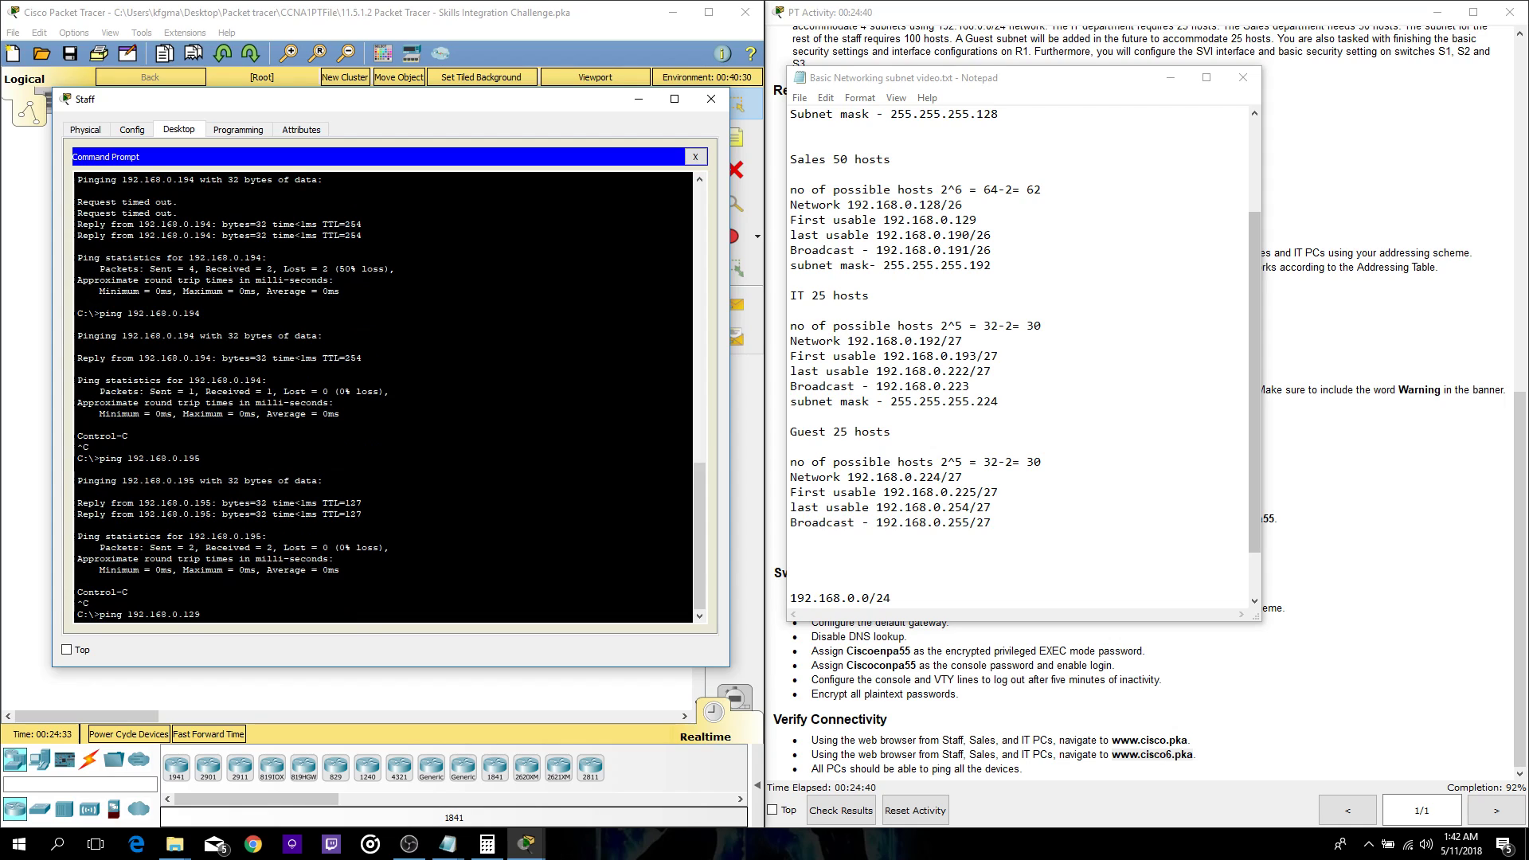
key("Return")
- Ping Sales addresses 192.168.0.130 and 192.168.0.131 from the Staff PC
key("ctrl+c")
key("Up")
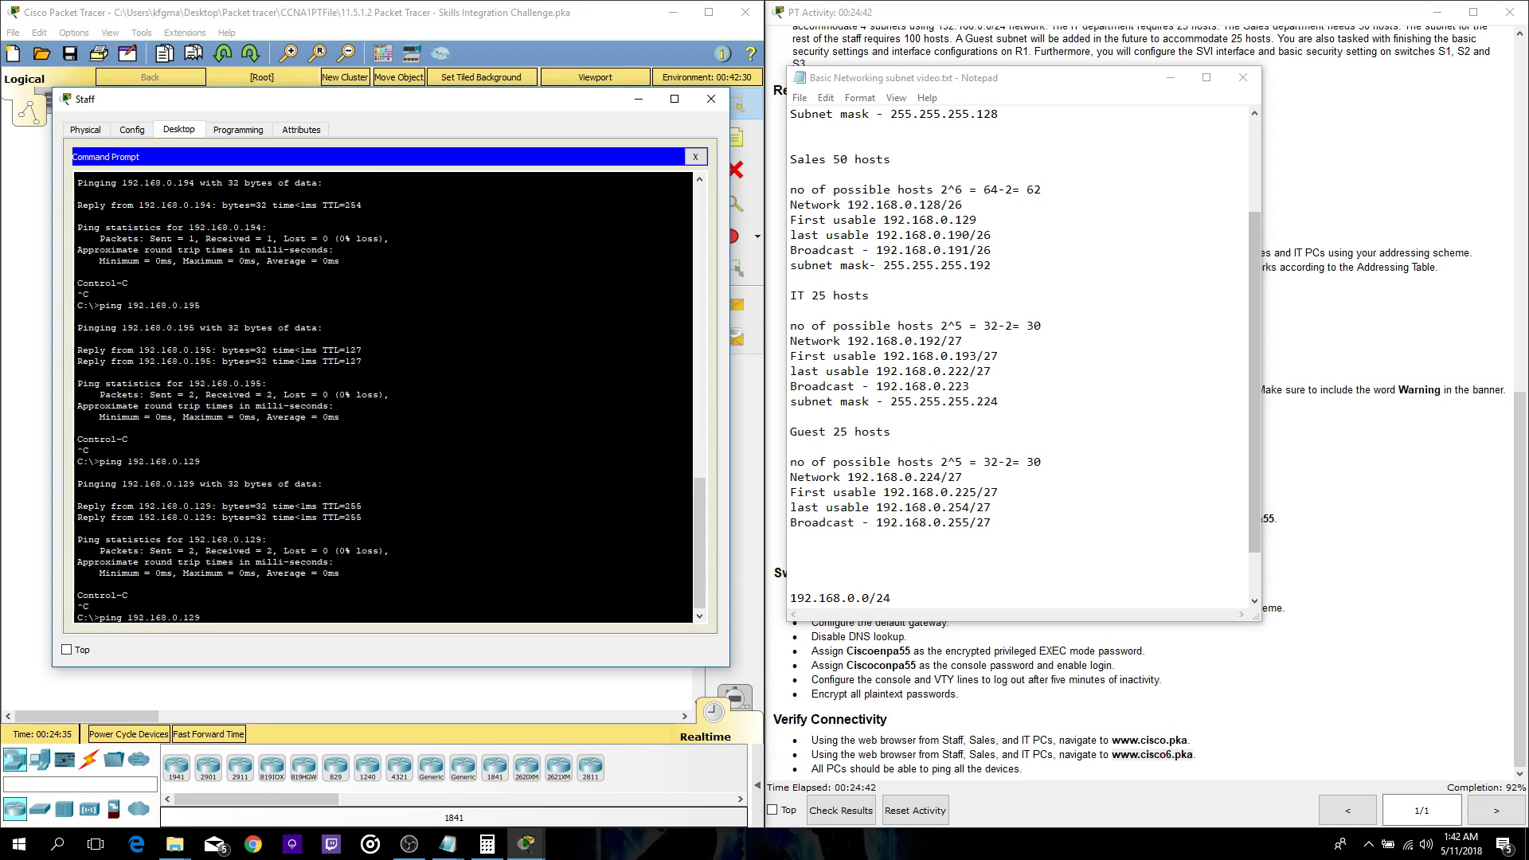
type("30")
key("Return")
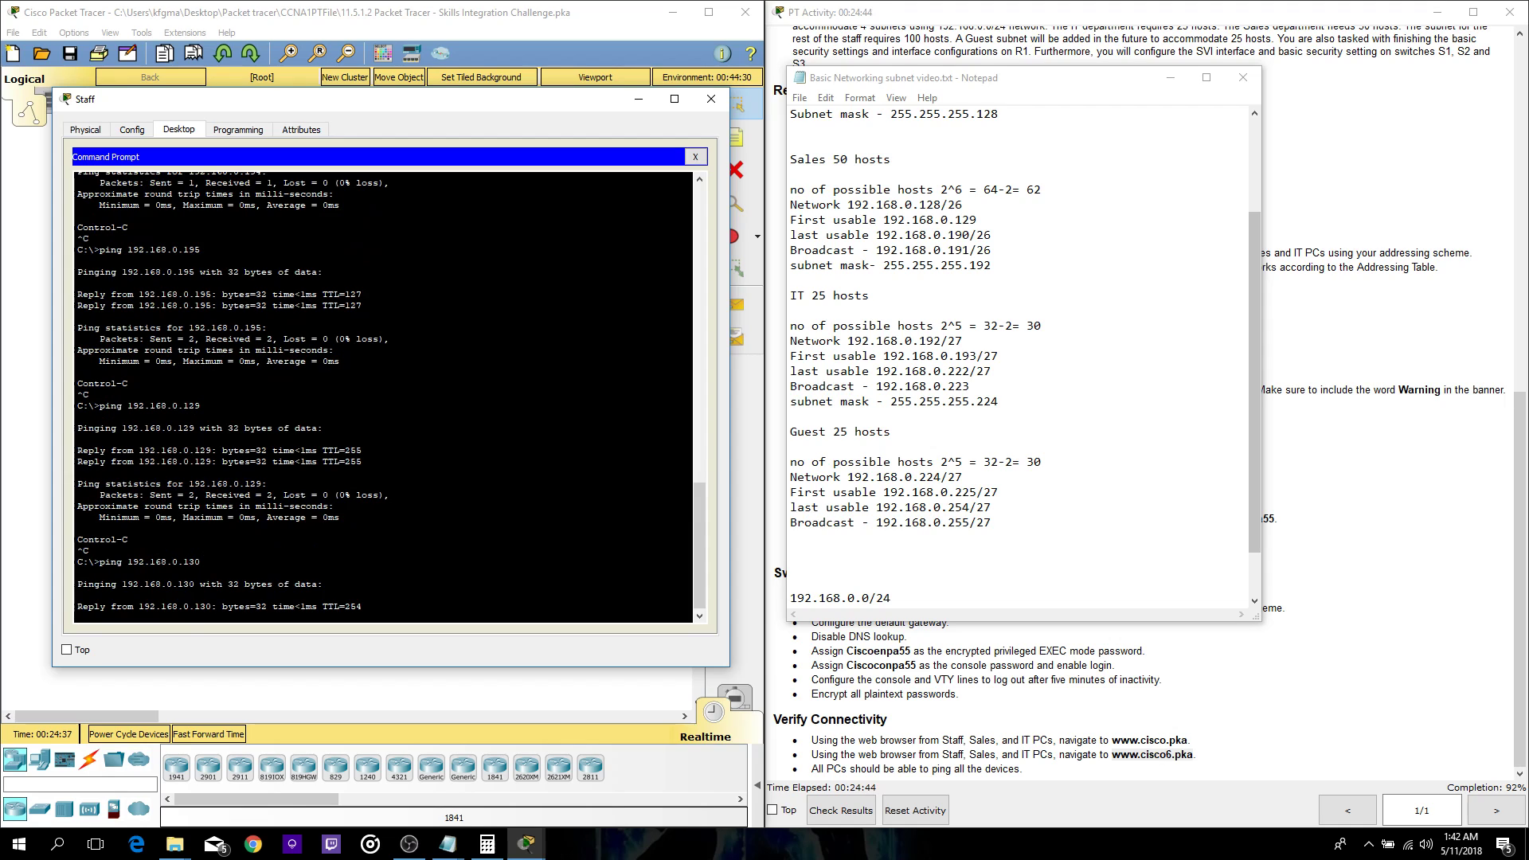
key("ctrl+c")
key("Up")
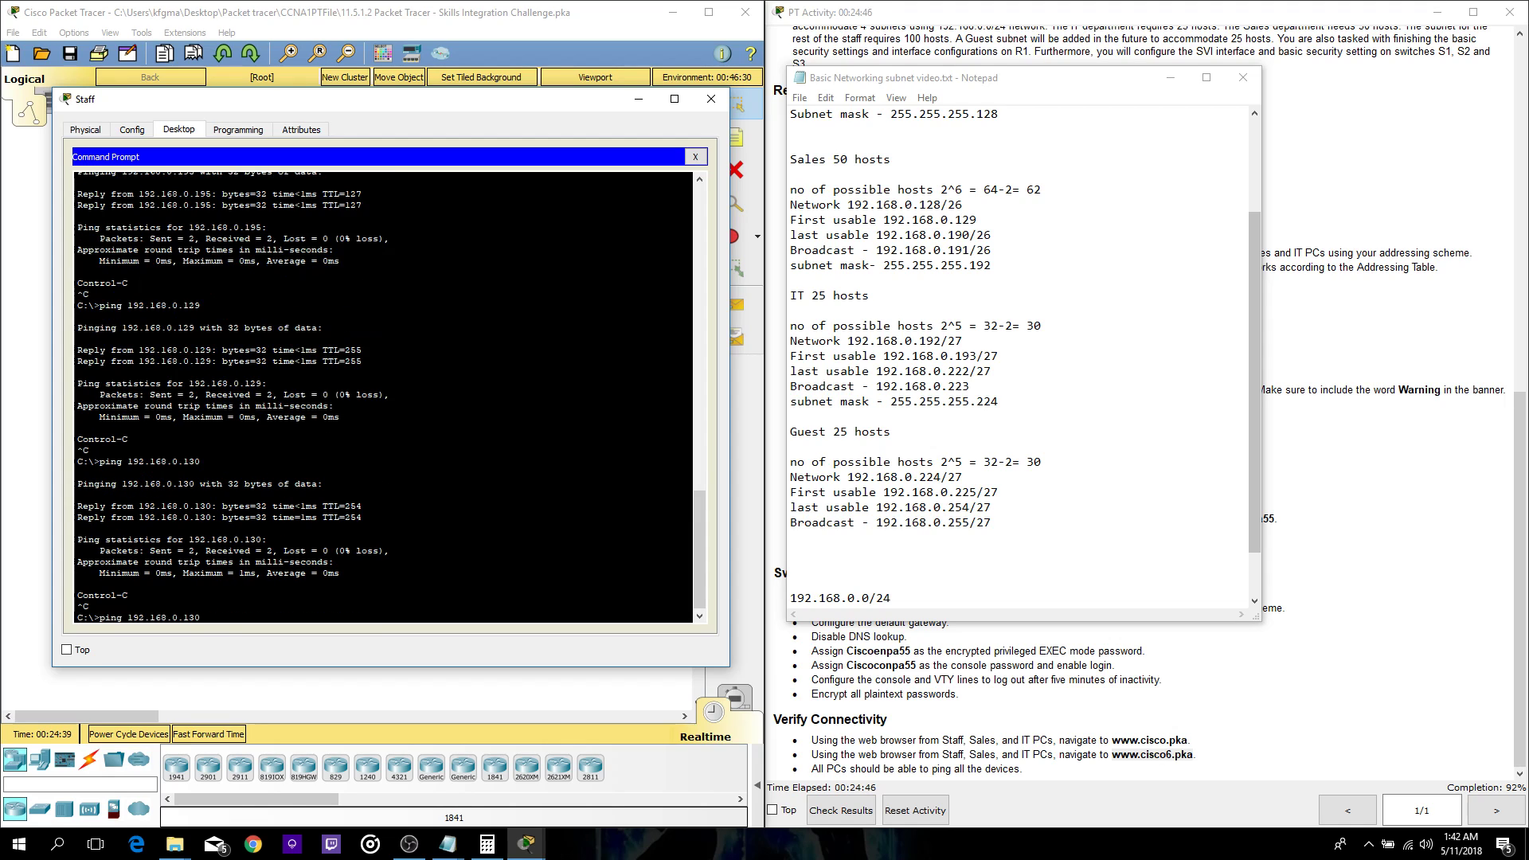
type("1")
key("Return")
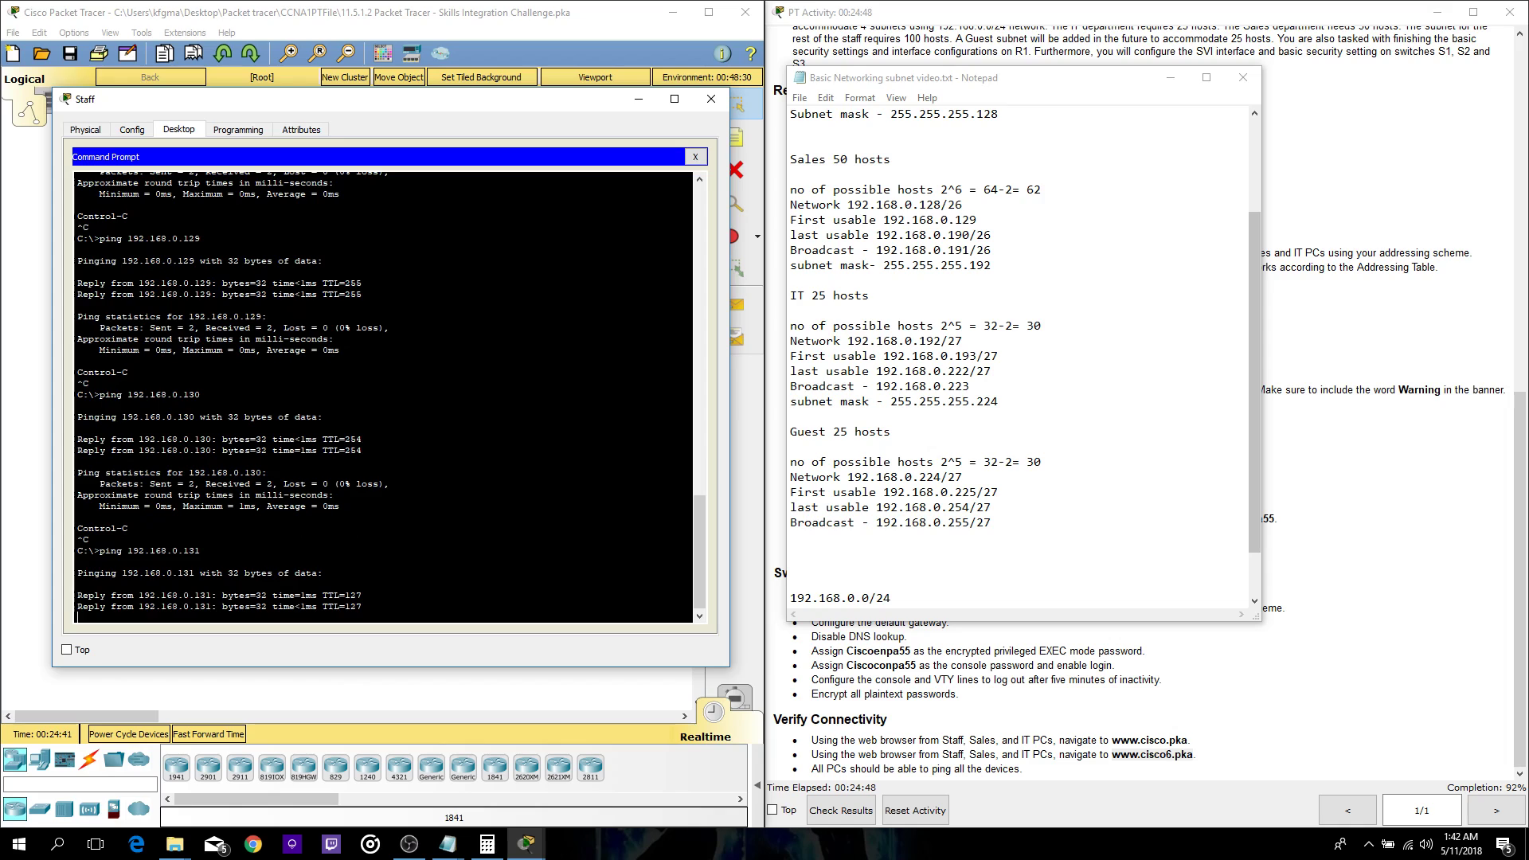
key("ctrl+c")
- Ping 192.168.0.195 once more, then close the Staff PC window
key("Up")
key("BackSpace")
key("BackSpace")
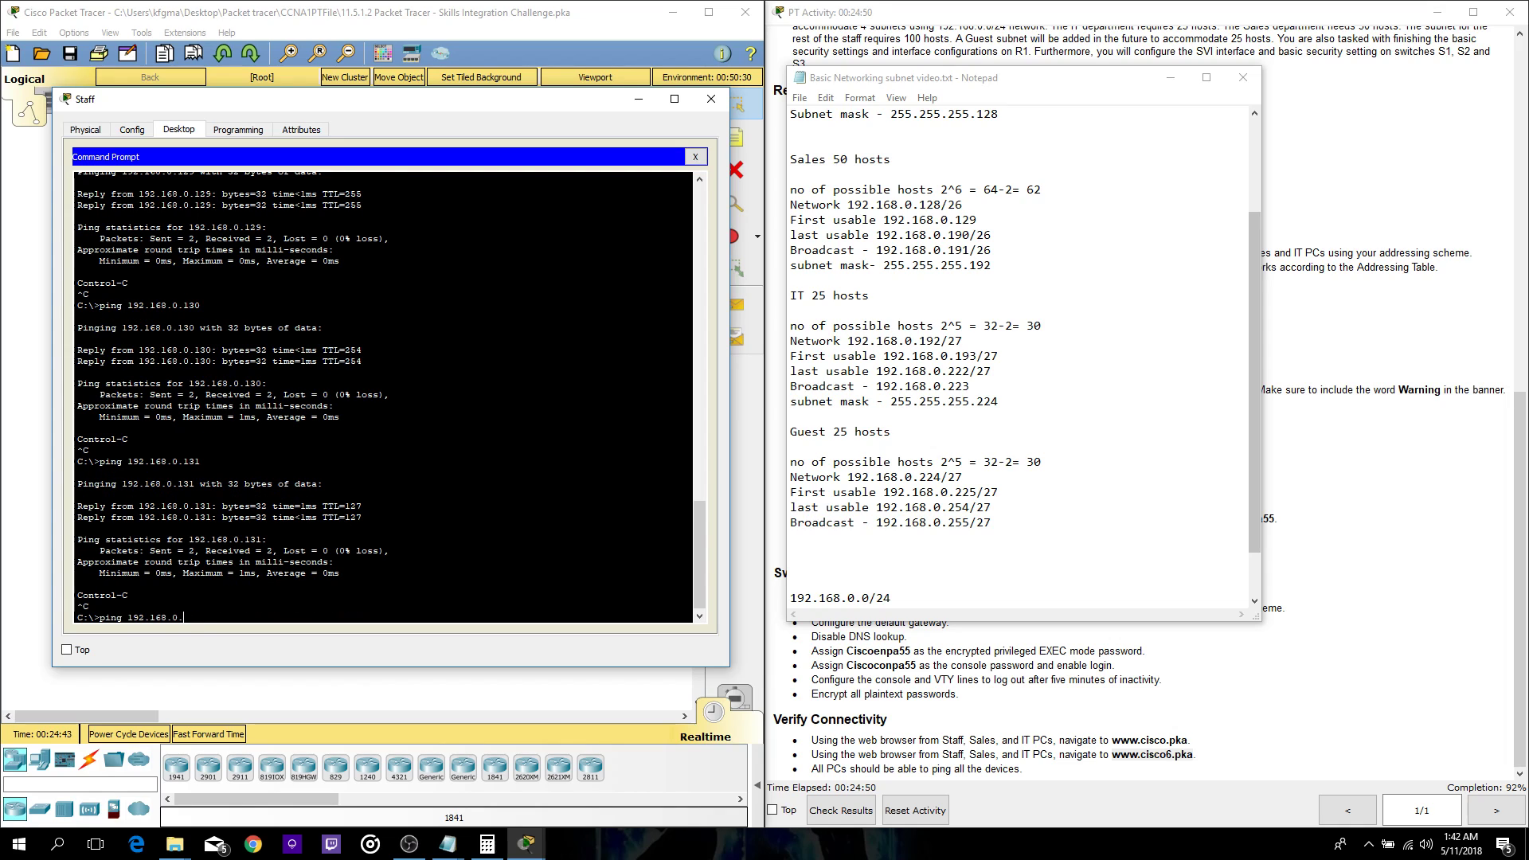
type("195")
key("Return")
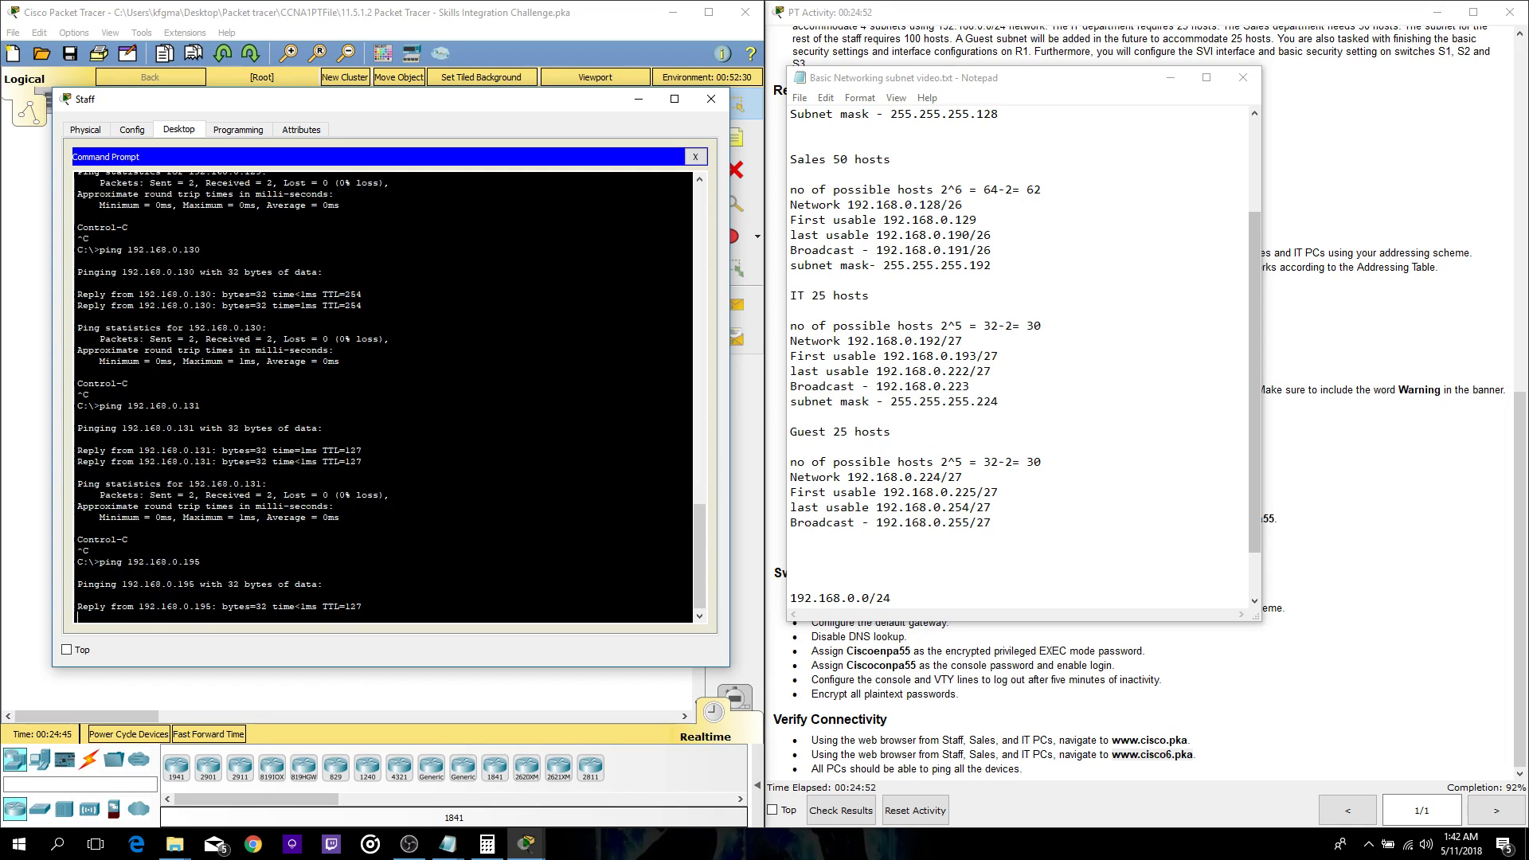
key("ctrl+c")
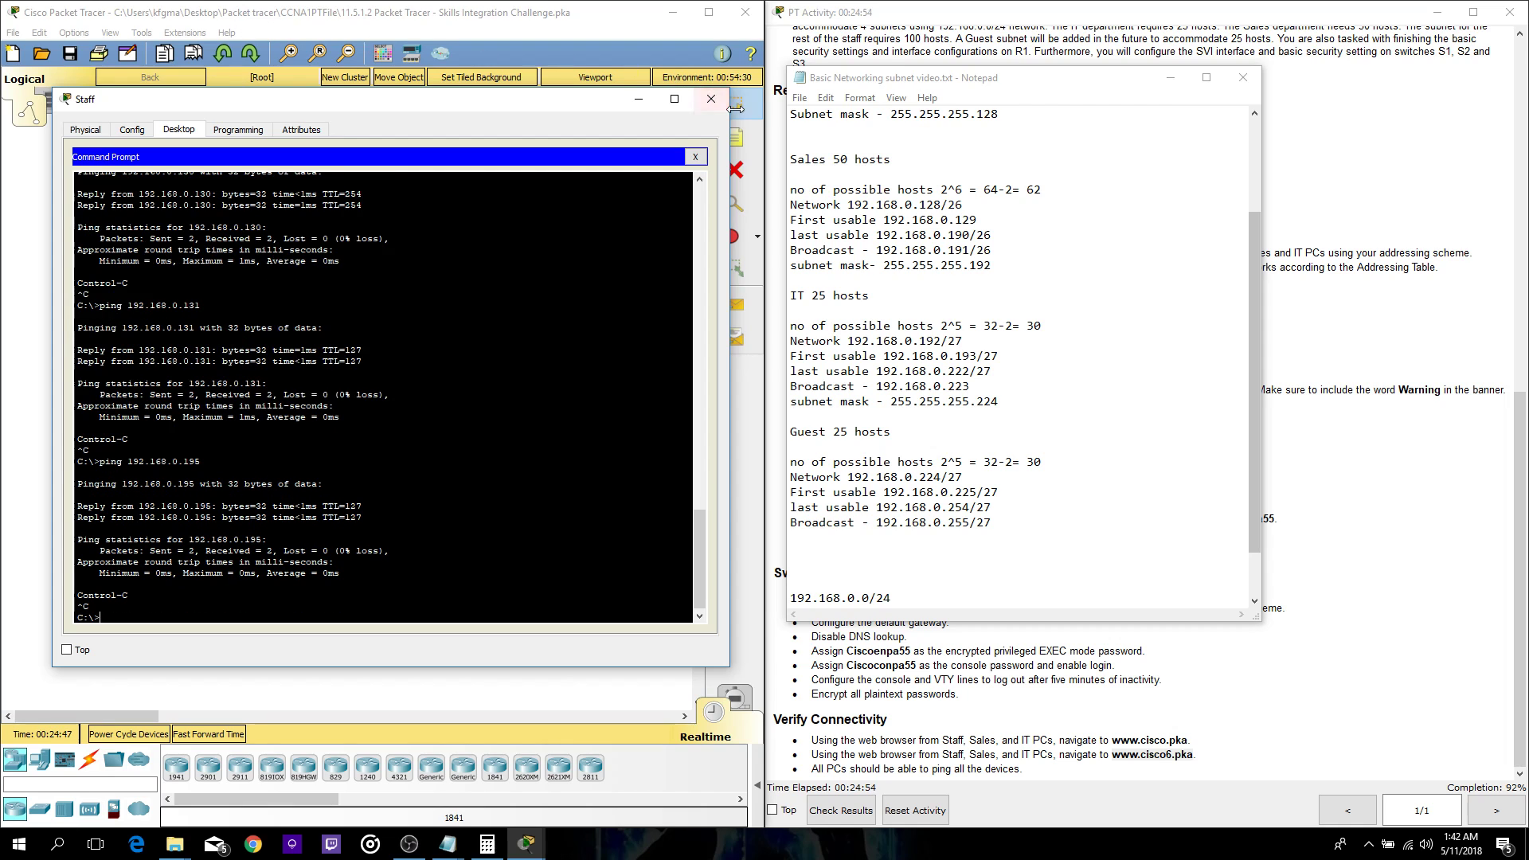
left_click(710, 100)
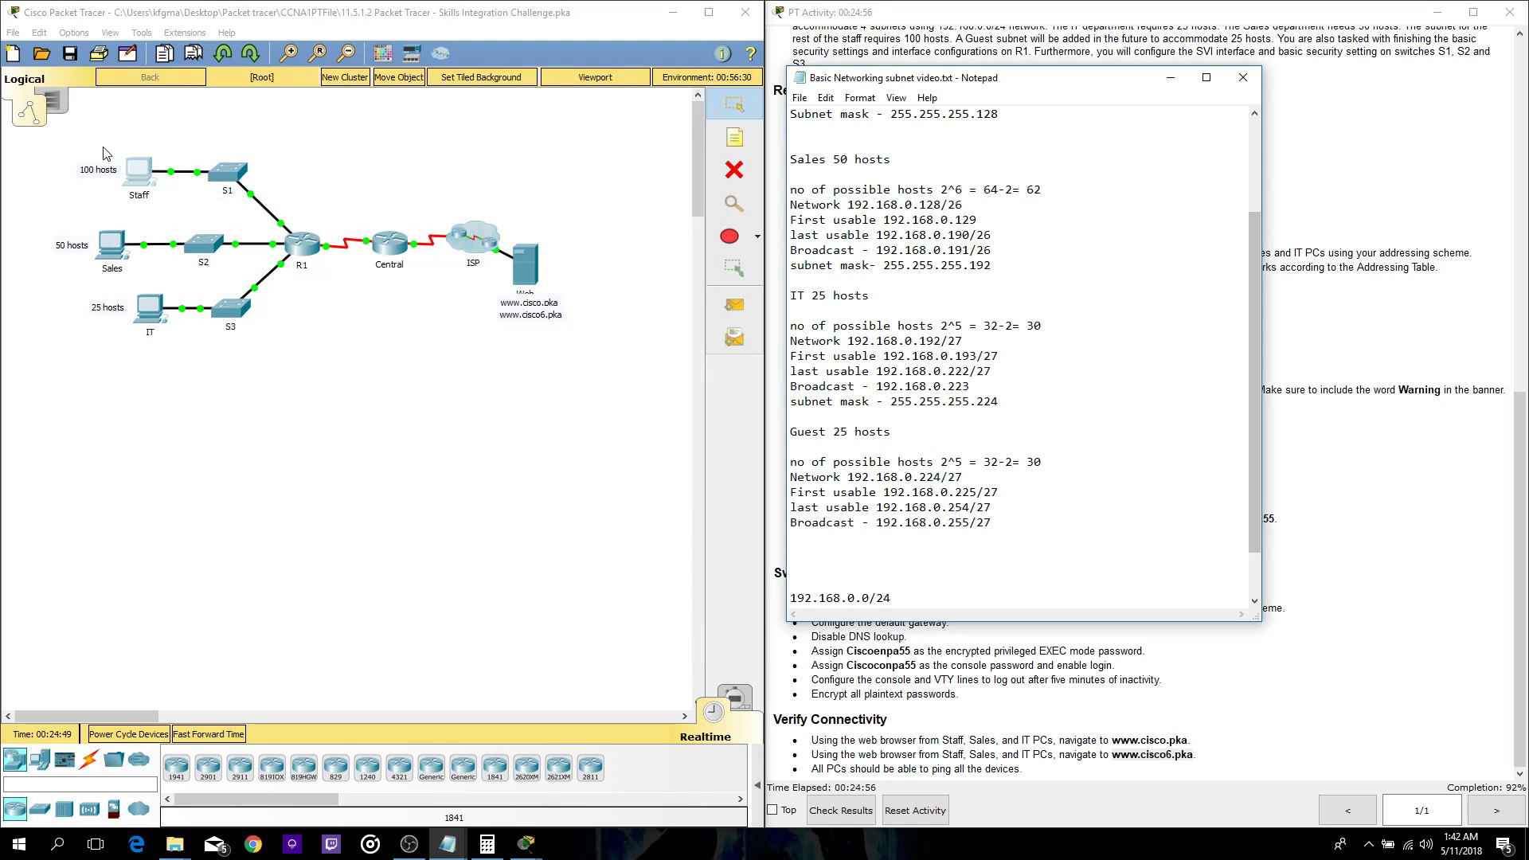
- Open the Sales PC's Command Prompt and move its window left beside the notes
left_click(96, 263)
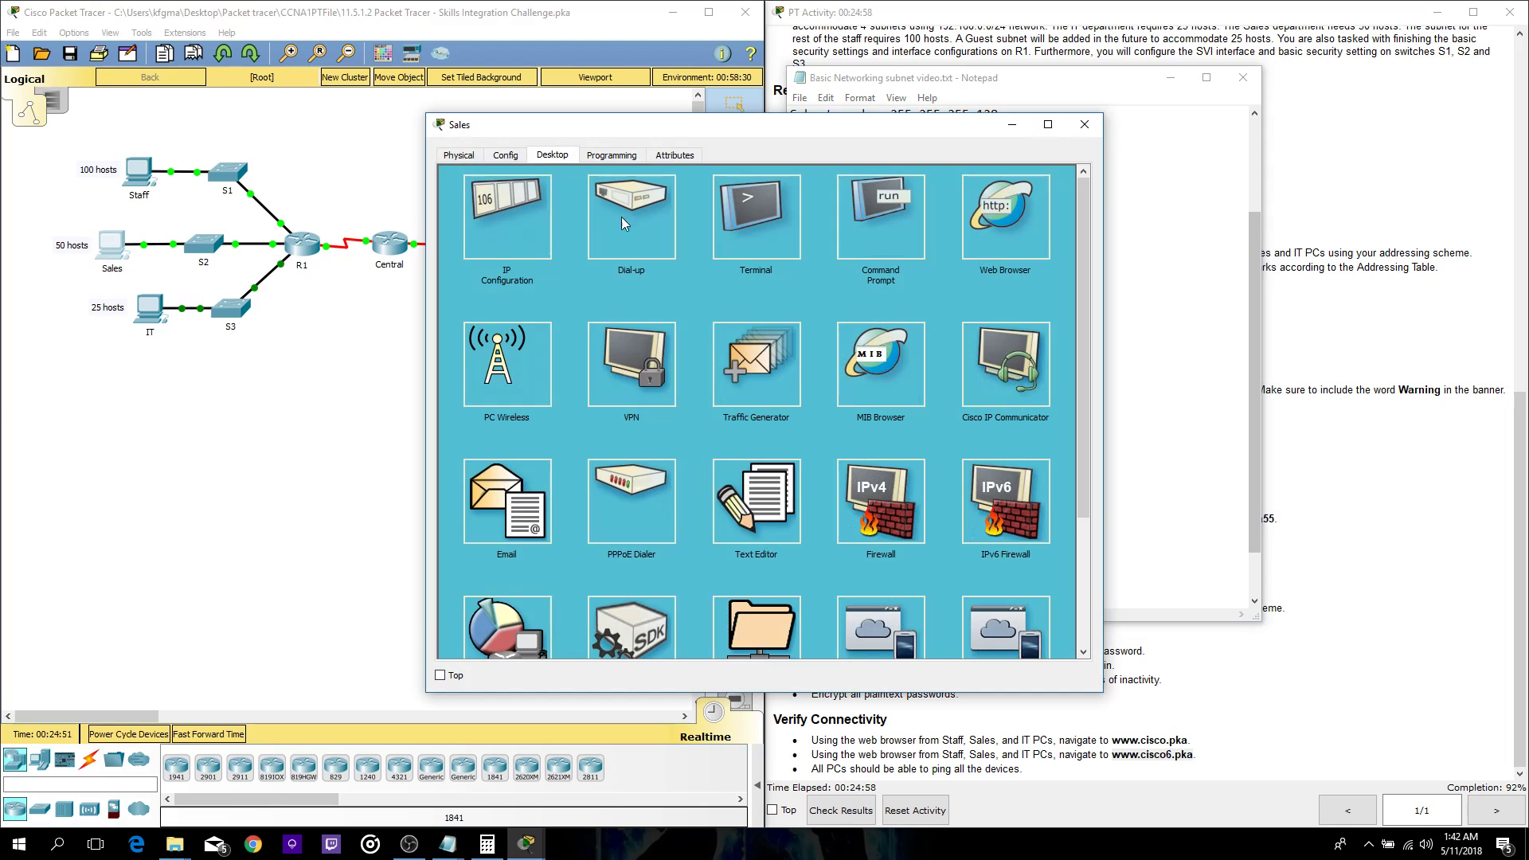
left_click(922, 248)
left_click_drag(859, 131, 482, 149)
- Ping Staff addresses 192.168.0.1 and 192.168.0.2 from the Sales PC
type("ping")
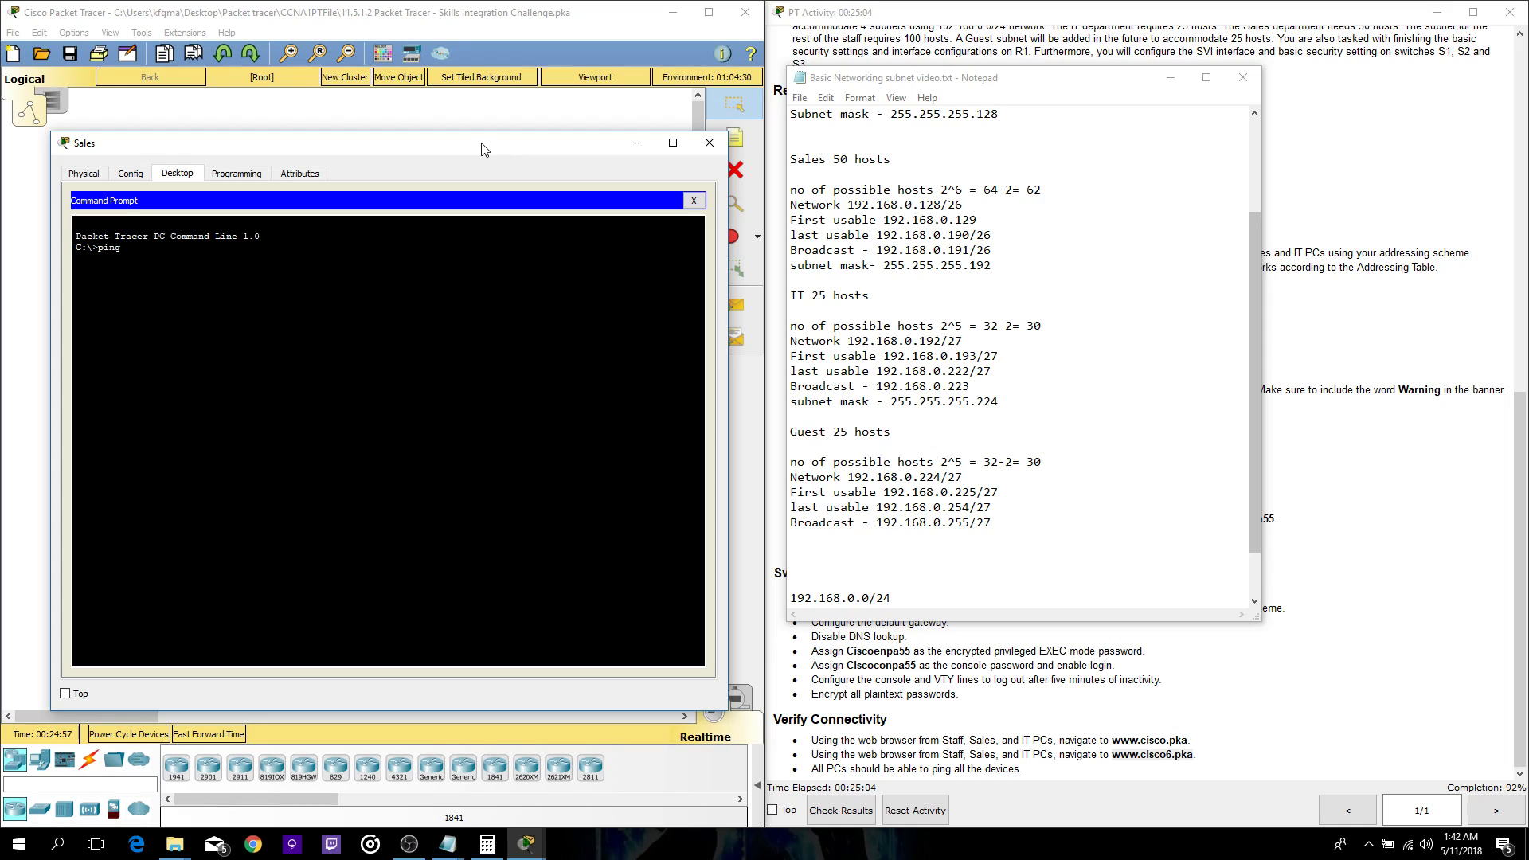
type(" 192")
scroll(933, 293, "up", 3)
type("2")
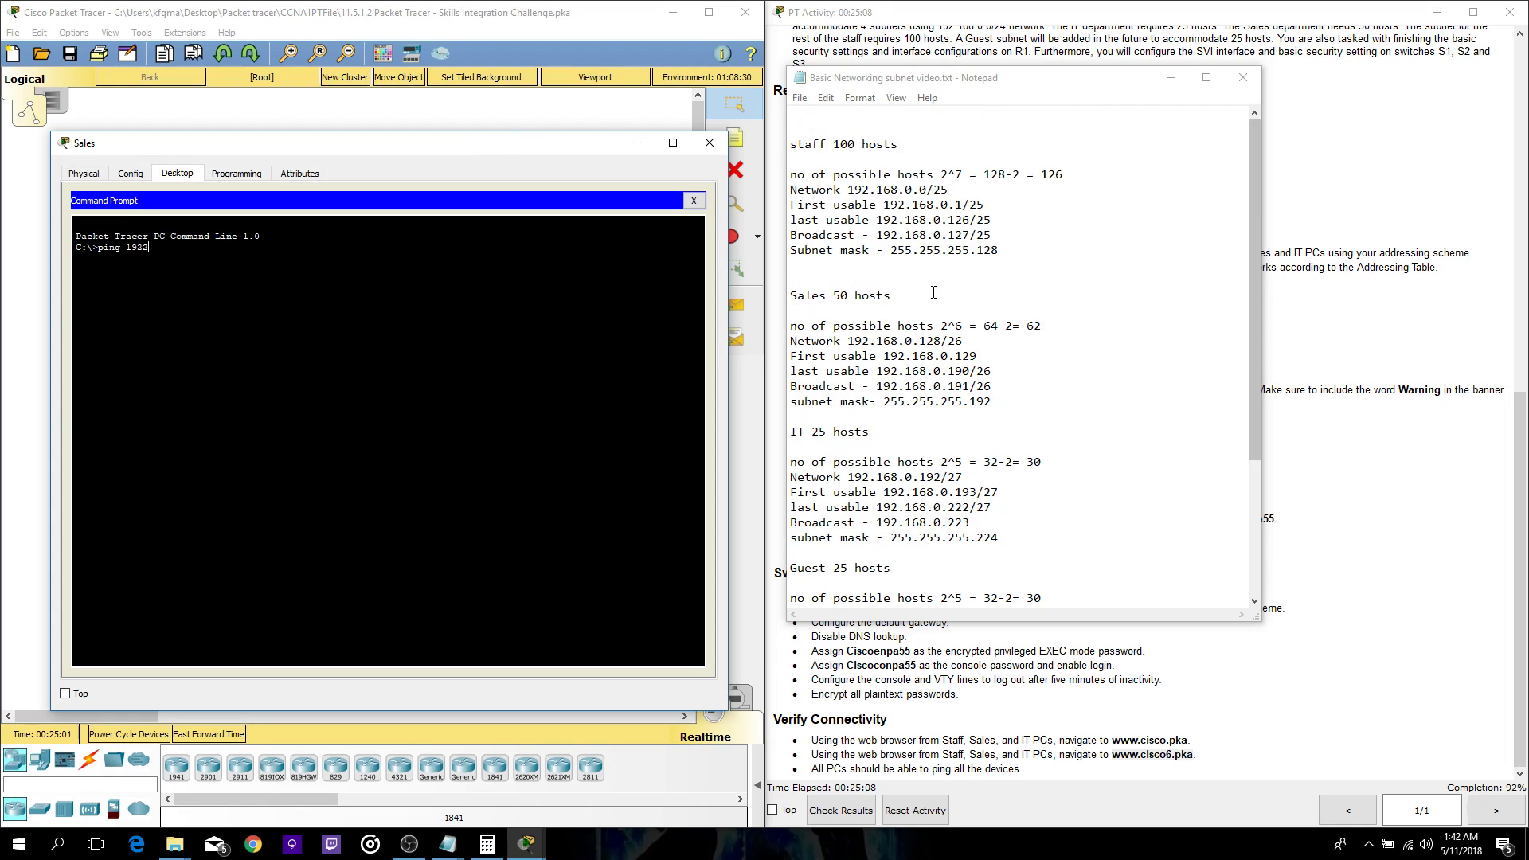
key("BackSpace")
type(".168.0.")
key("Return")
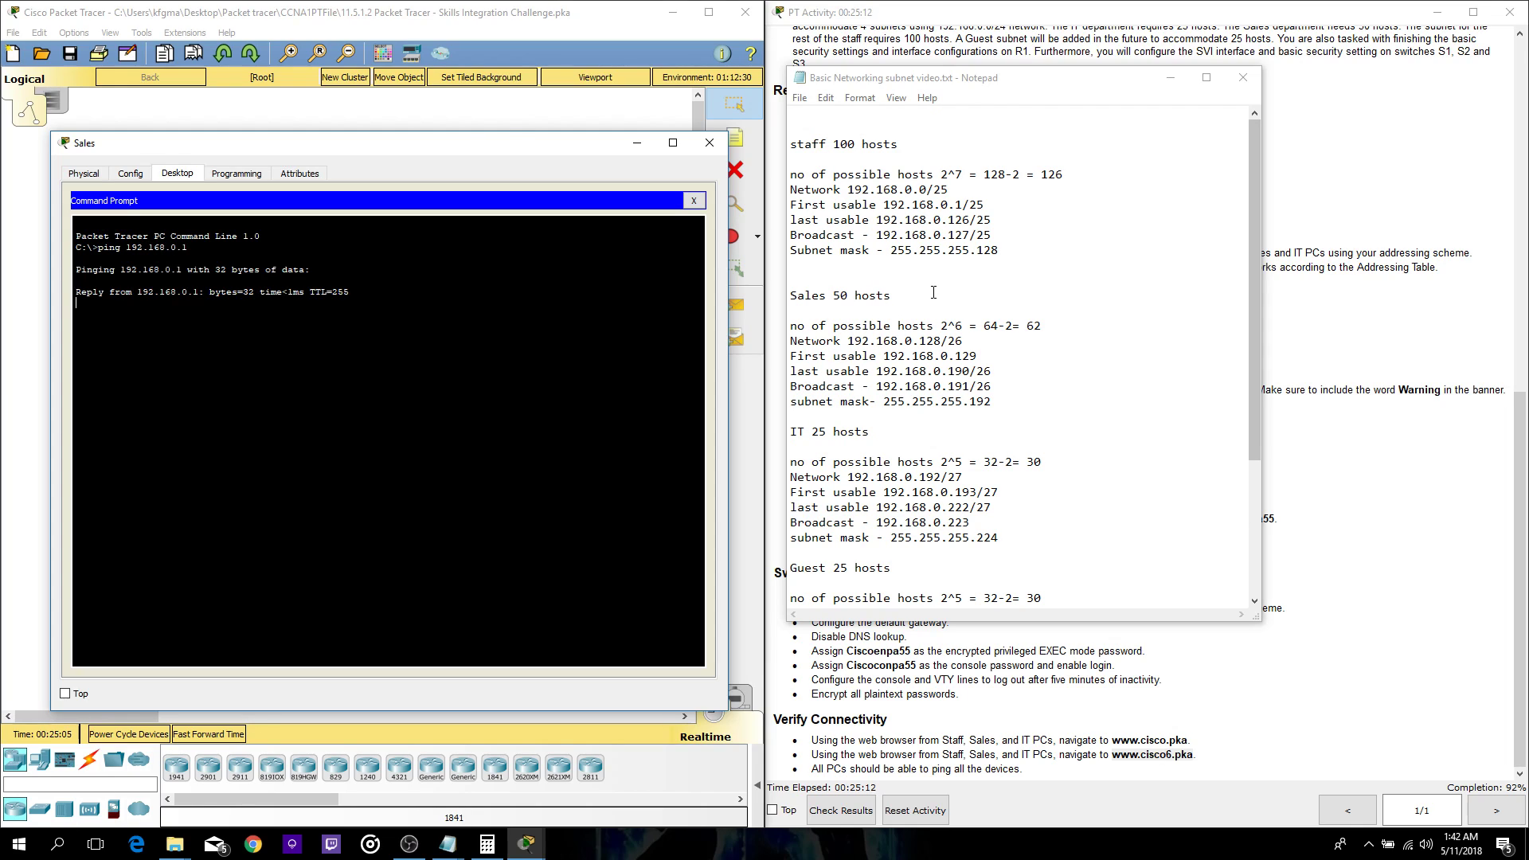
key("ctrl+c")
key("Up")
key("BackSpace")
type("2")
key("Return")
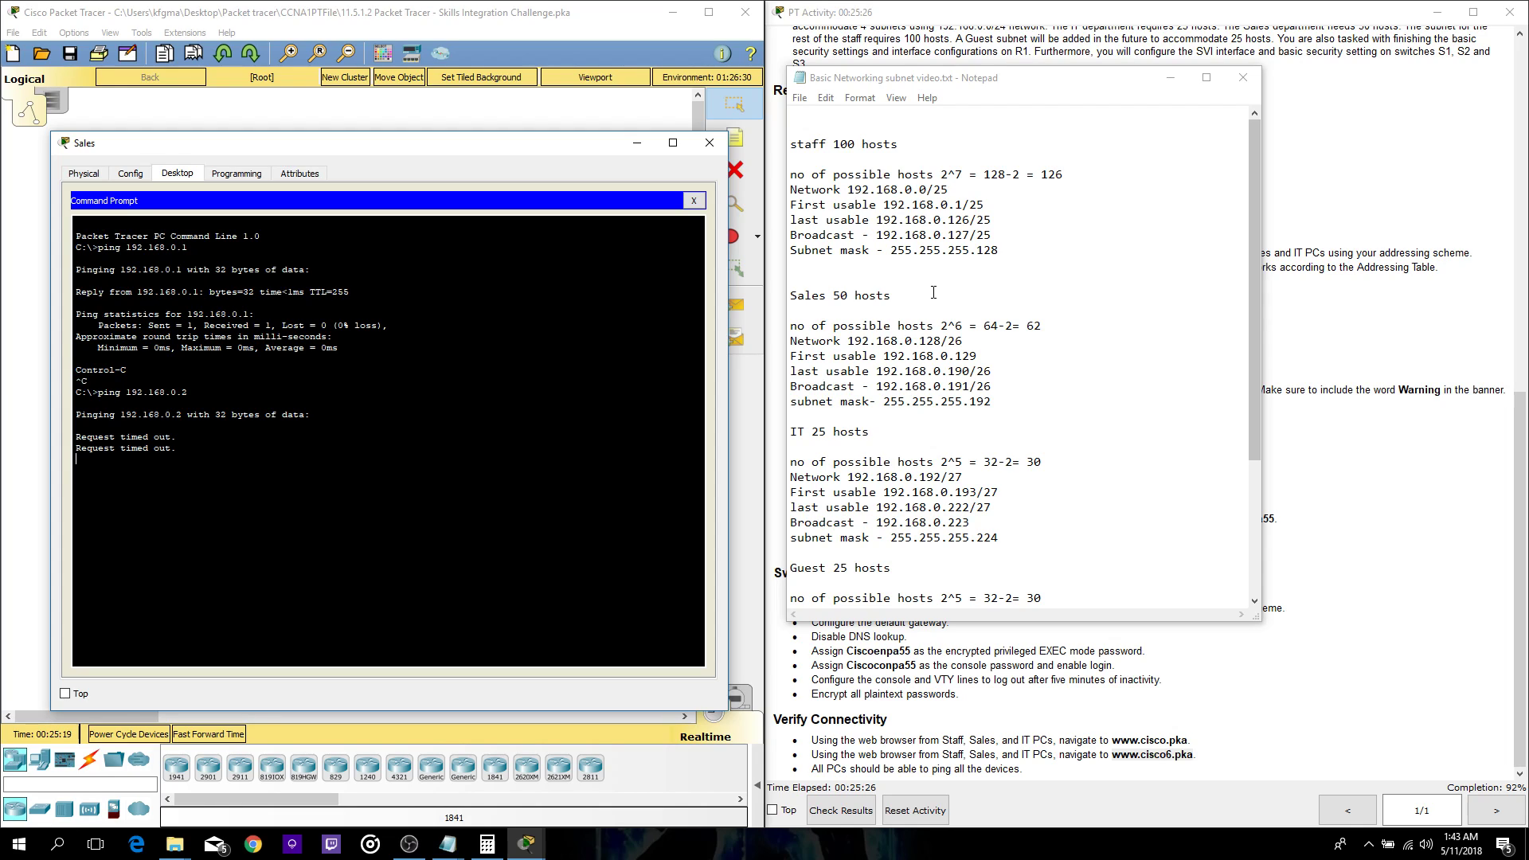
- Ping 192.168.0.1 again from a fresh prompt line
key("Return")
key("Up")
key("BackSpace")
type("1")
key("Return")
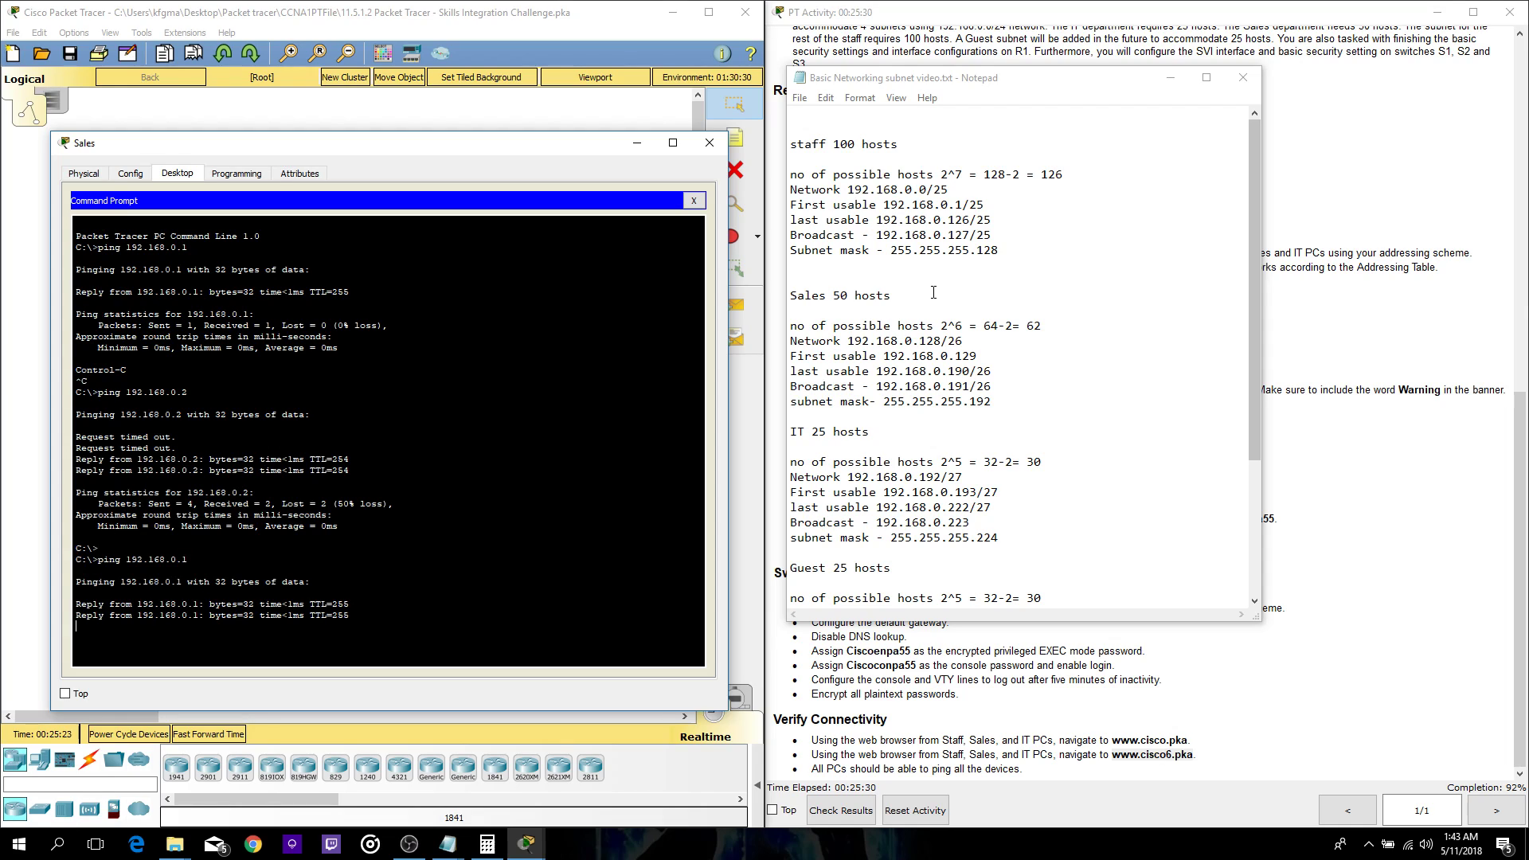
key("ctrl+c")
key("Up")
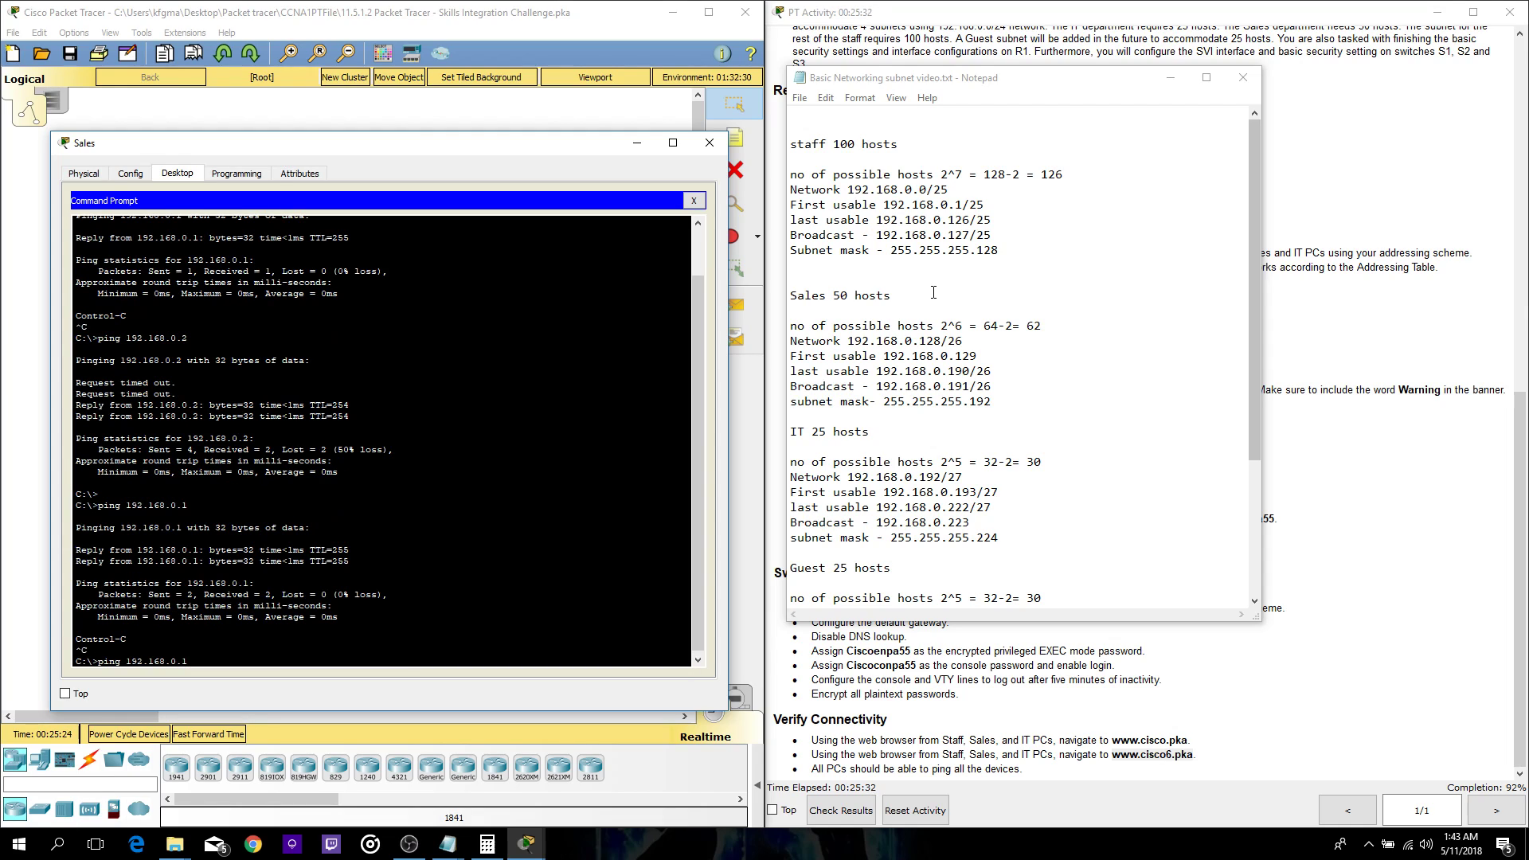
- From the Sales PC, ping 192.168.0.129, .130 and .131
type("129")
key("Return")
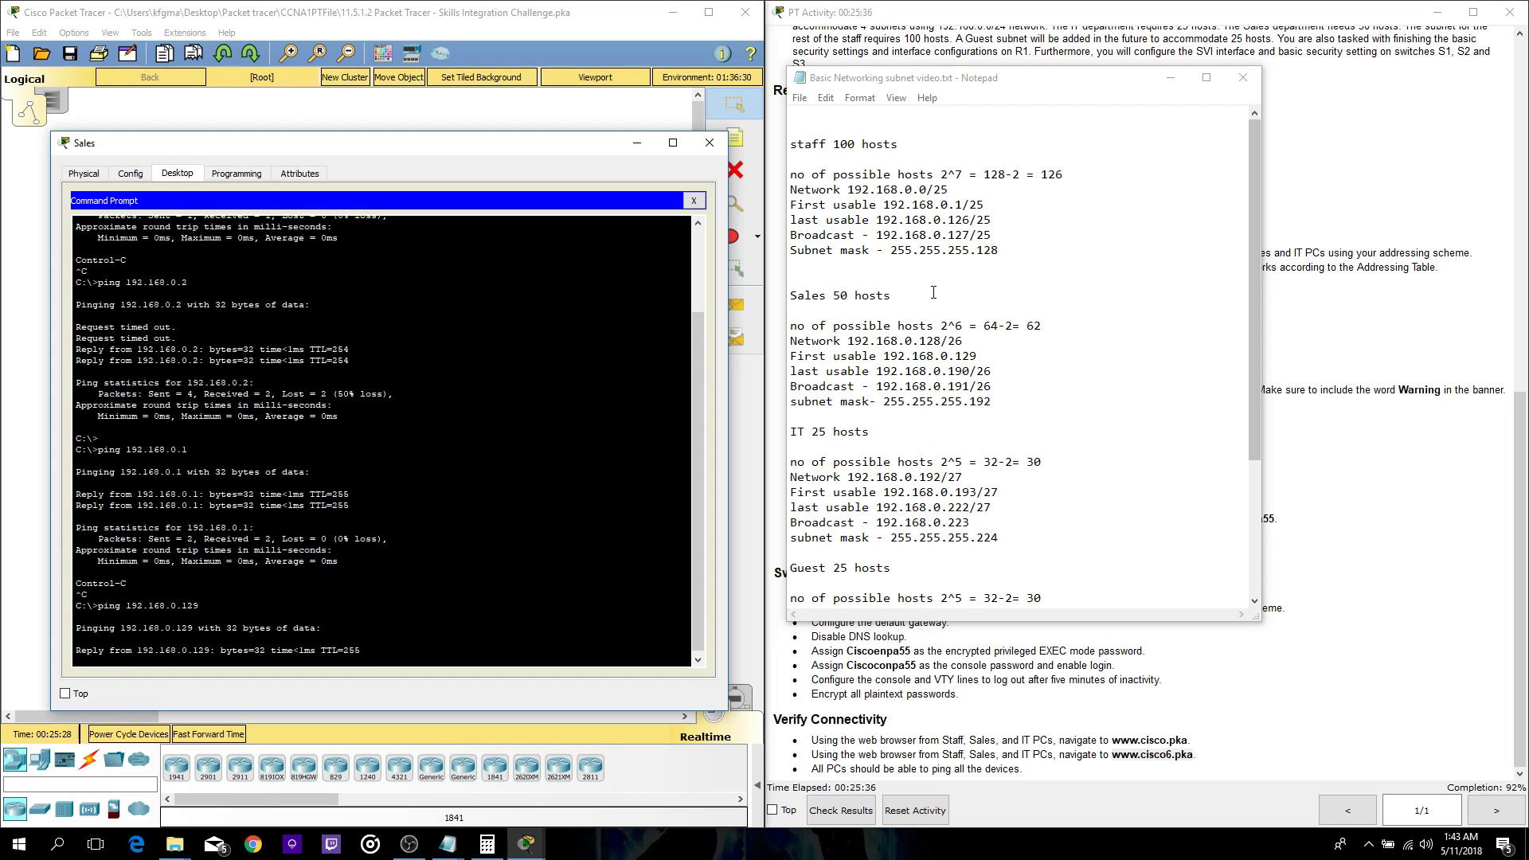
key("ctrl+c")
key("Up")
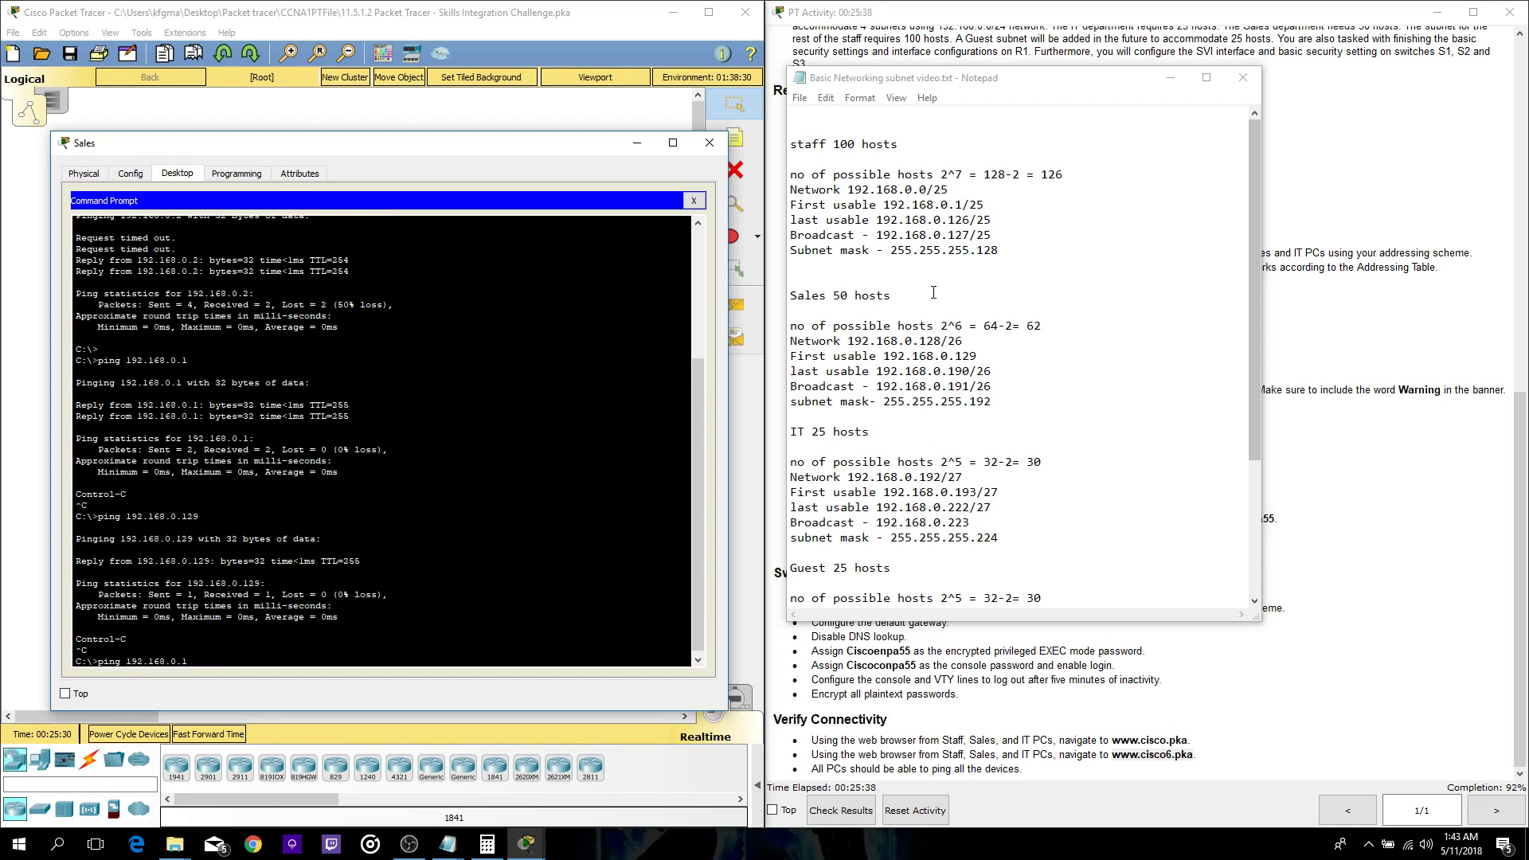
type("30")
key("Return")
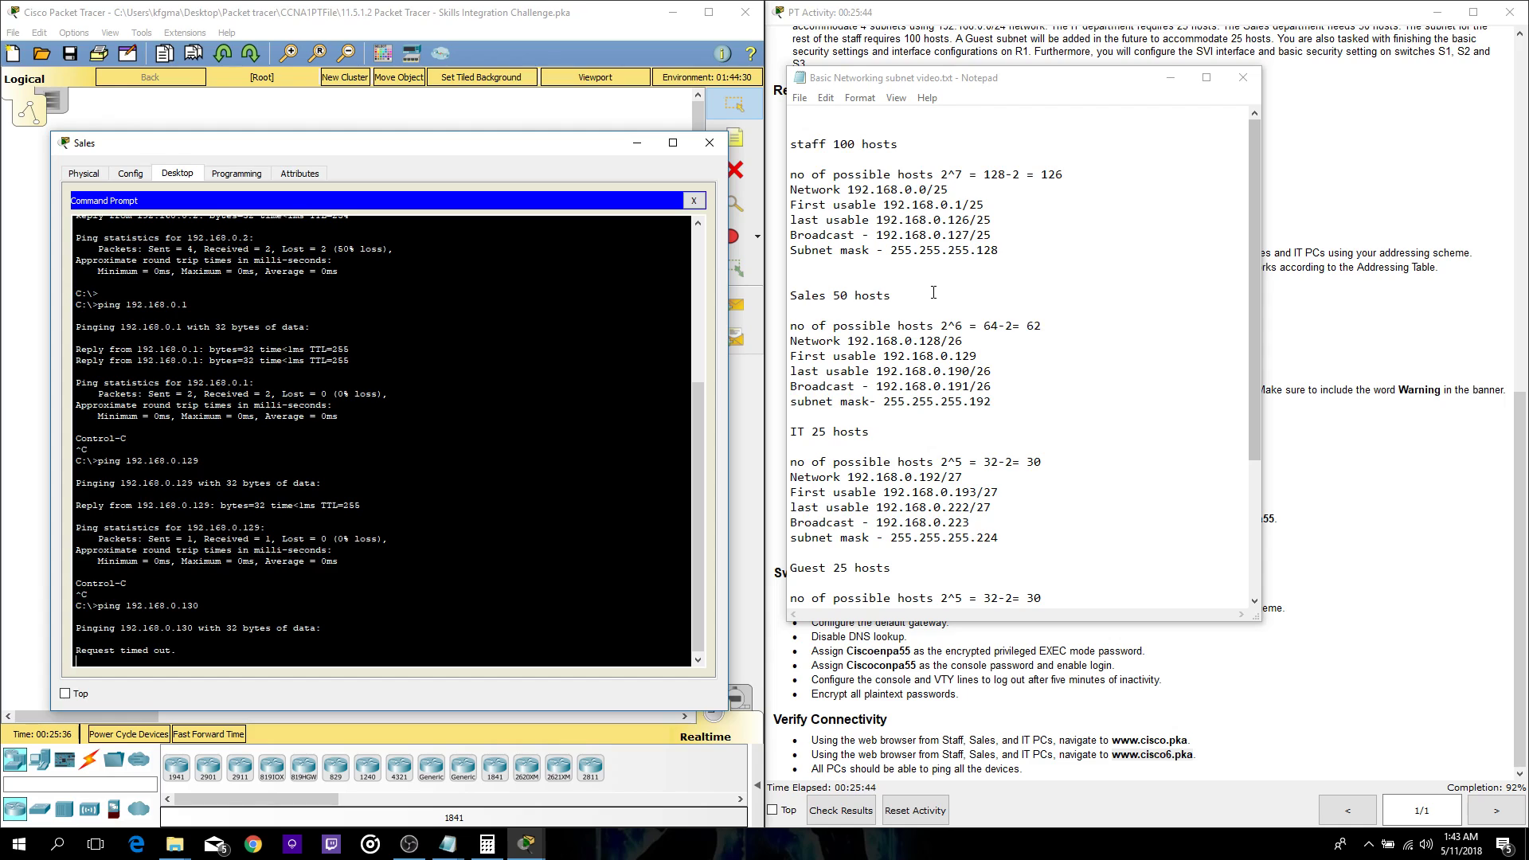
key("ctrl+c")
key("Up")
key("BackSpace")
type("192.168.0.131")
key("Return")
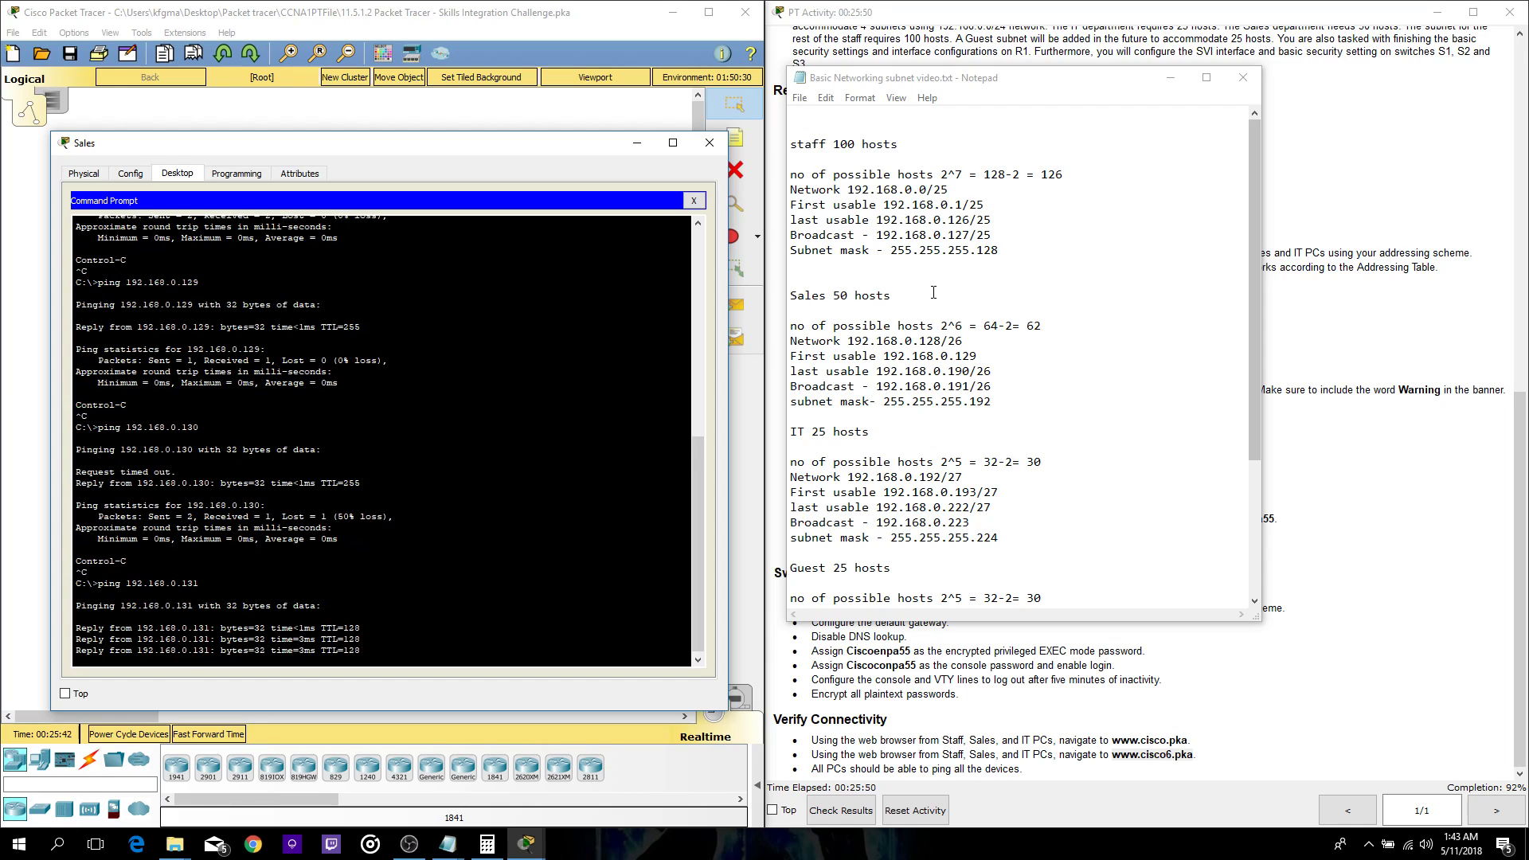
- Ping IT addresses 192.168.0.193, .194 and .195, then close the Sales window
key("Return")
key("Up")
key("BackSpace")
key("BackSpace")
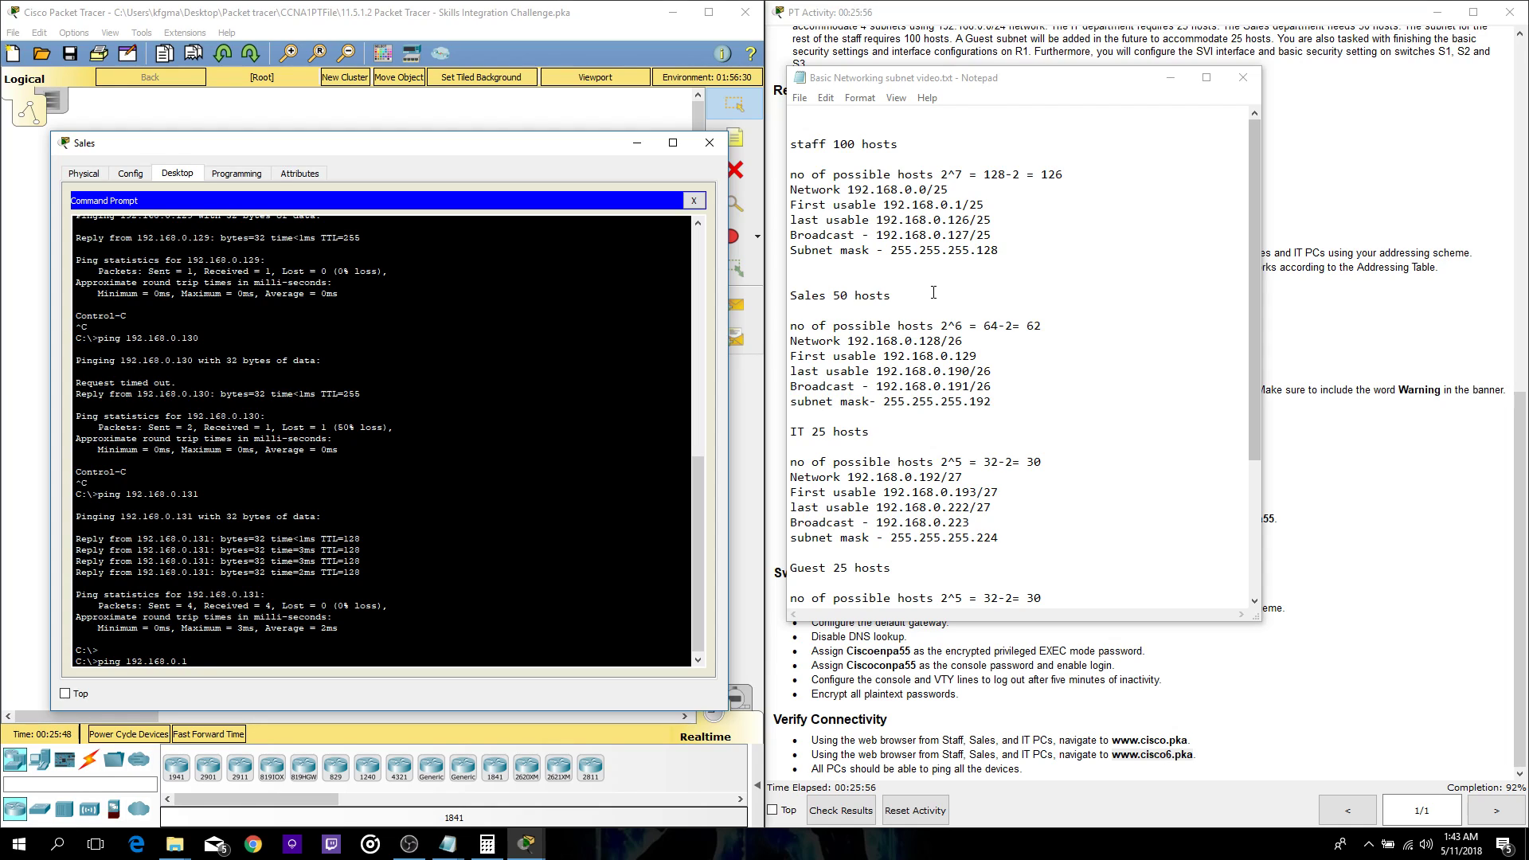
type("93")
key("Return")
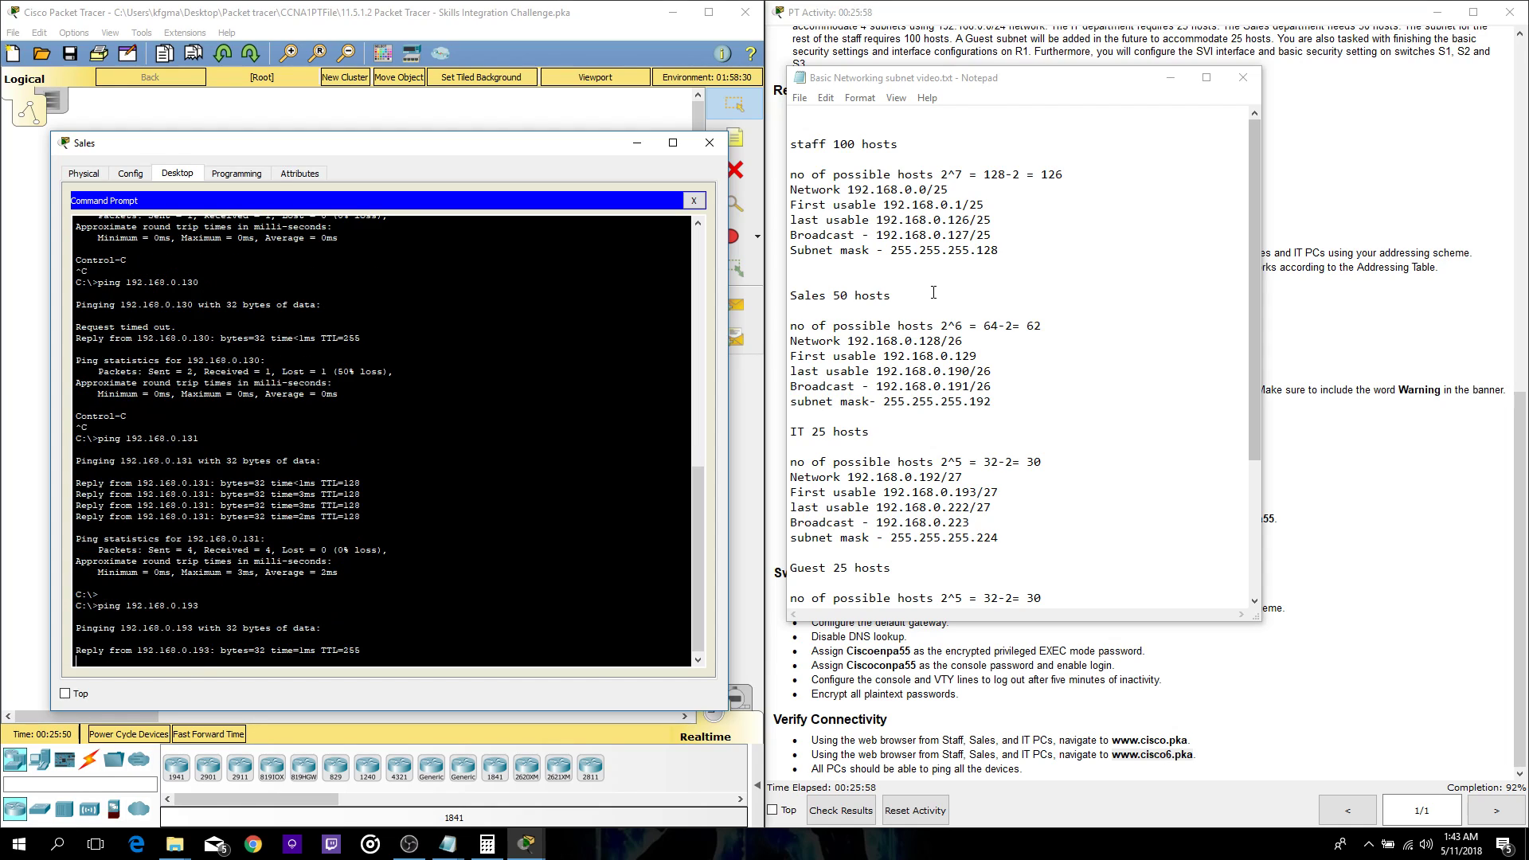
key("ctrl+c")
key("Up")
key("BackSpace")
type("4")
key("Return")
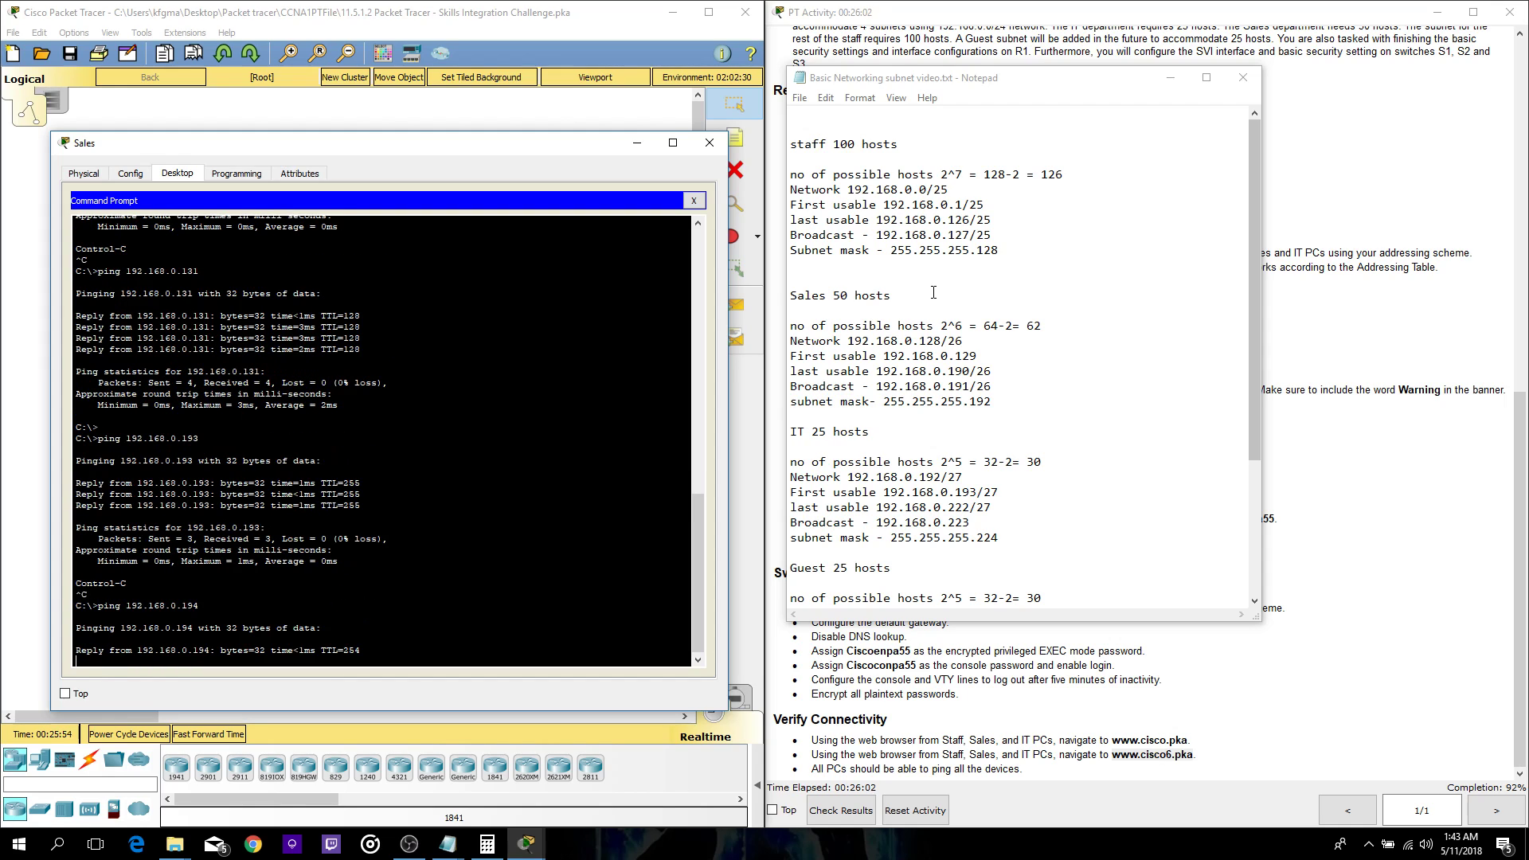
key("ctrl+c")
key("Up")
key("BackSpace")
type("5")
key("Return")
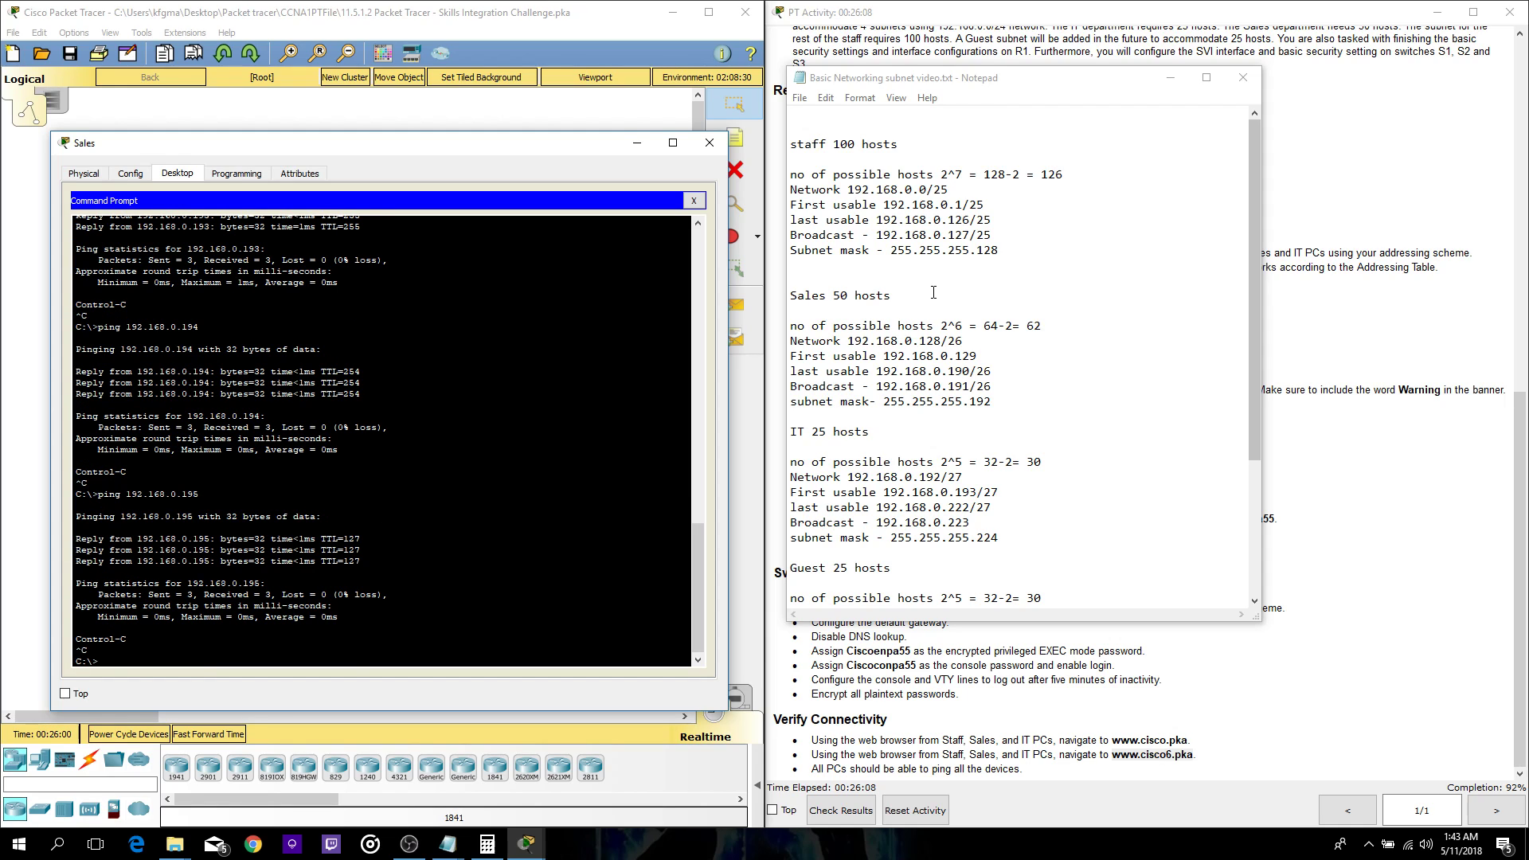
left_click(709, 142)
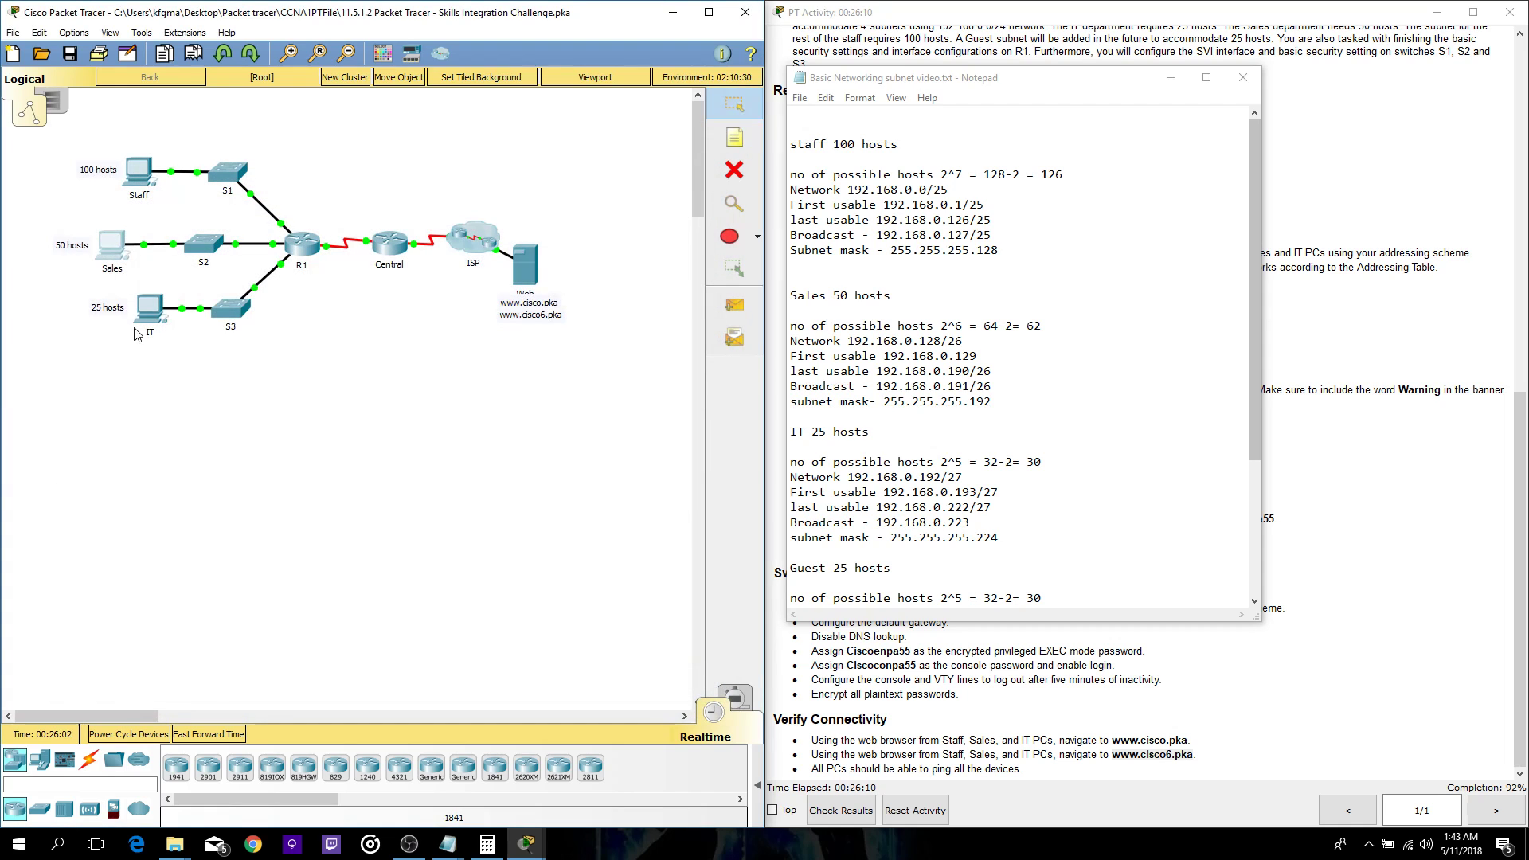
- Open the IT PC's Command Prompt with its window moved to the left
left_click(149, 309)
left_click_drag(713, 135, 371, 140)
left_click(549, 215)
key("Return")
key("Return")
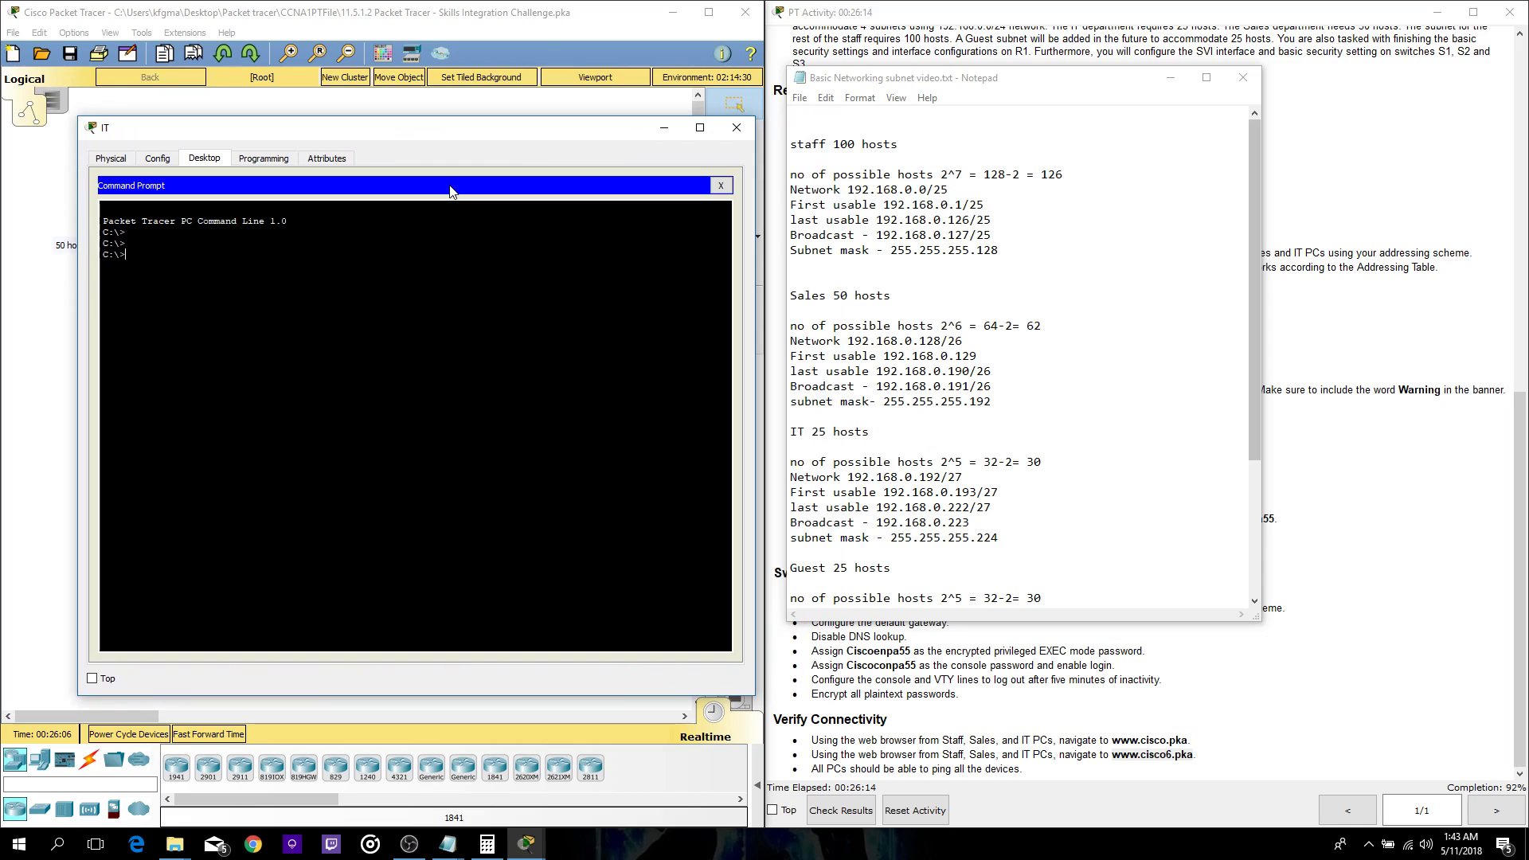
- From the IT PC, ping 192.168.0.1, .2 and .3, stopping each with Ctrl+C
type("ping")
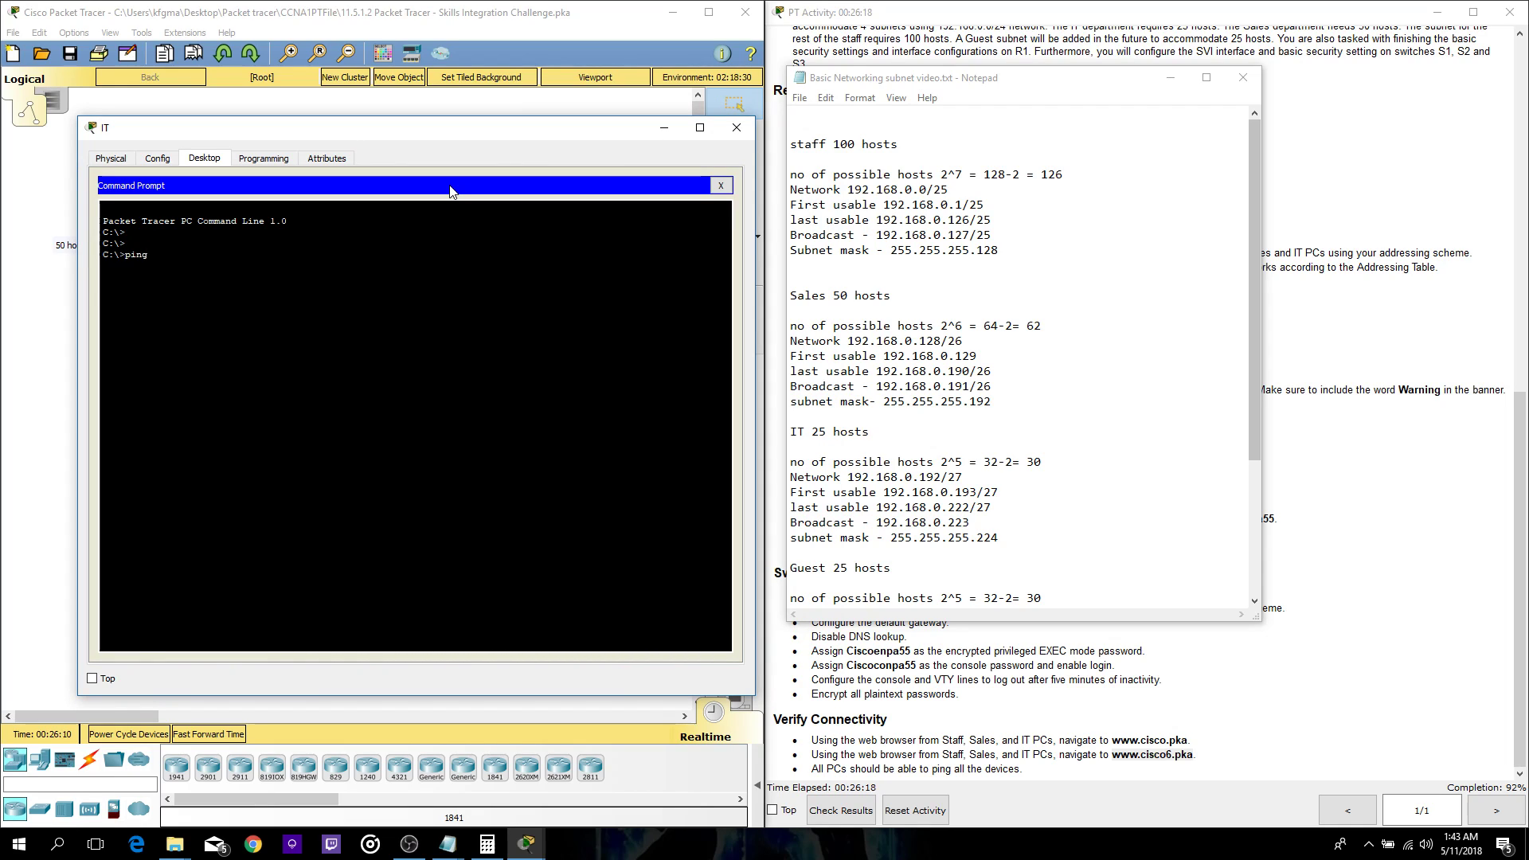
type(" 192.168.0.1")
key("Return")
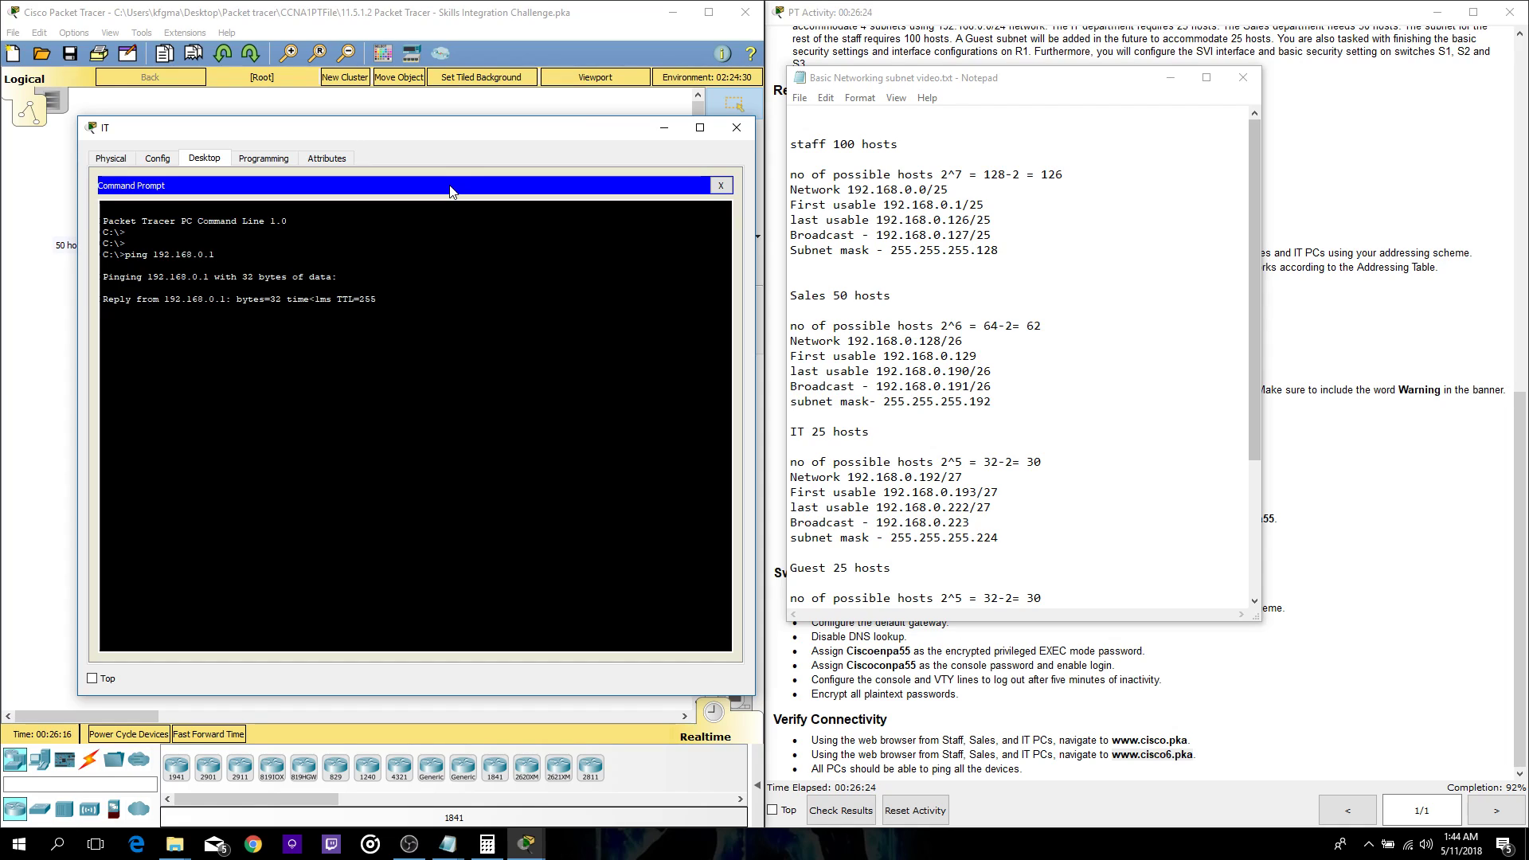
key("ctrl+c")
key("Up")
type("2")
key("Return")
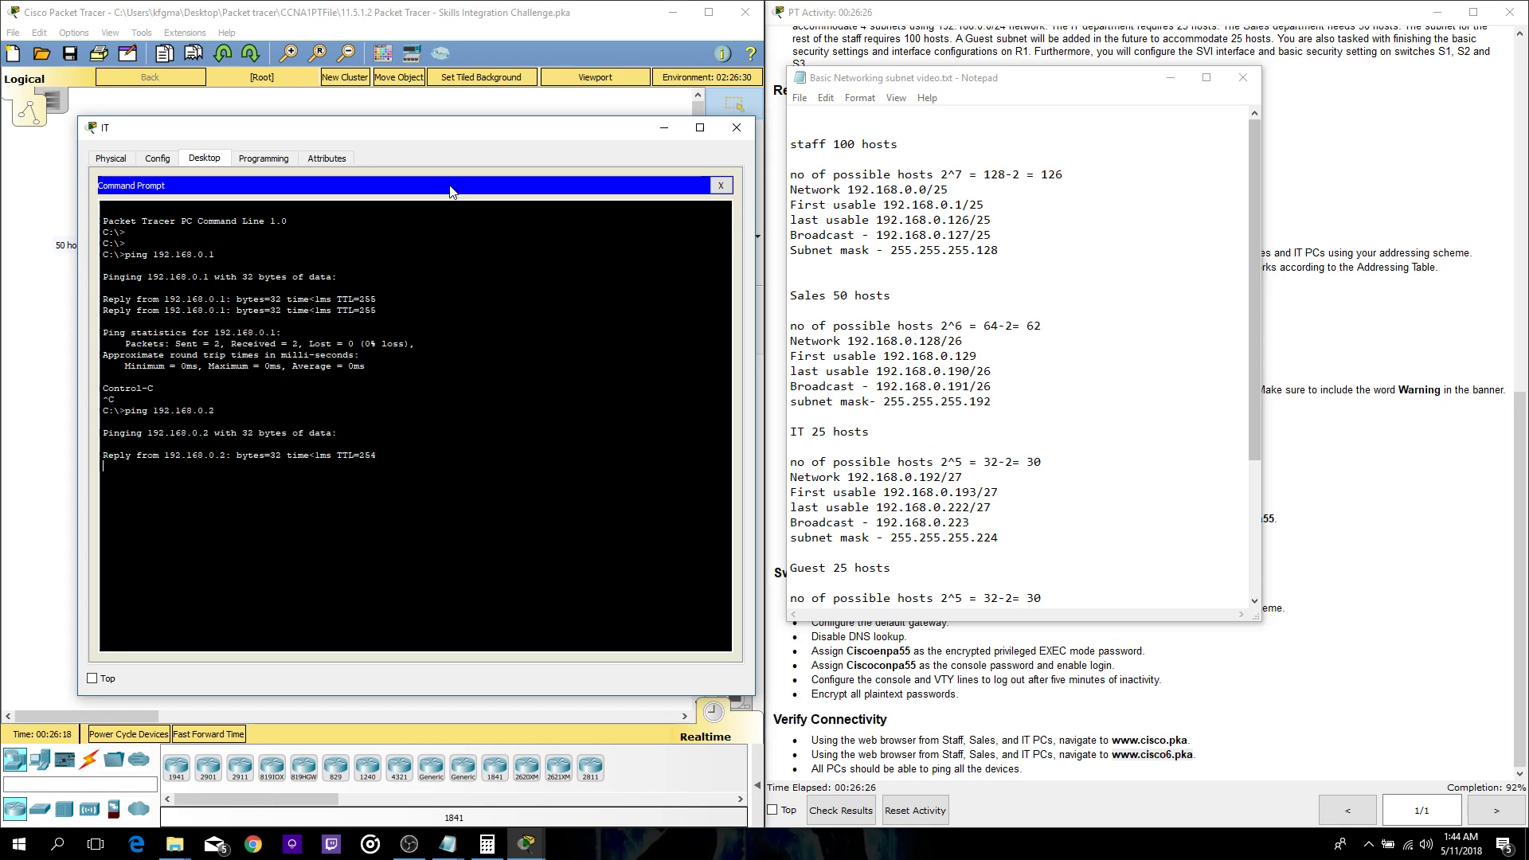
key("ctrl+c")
key("Up")
key("BackSpace")
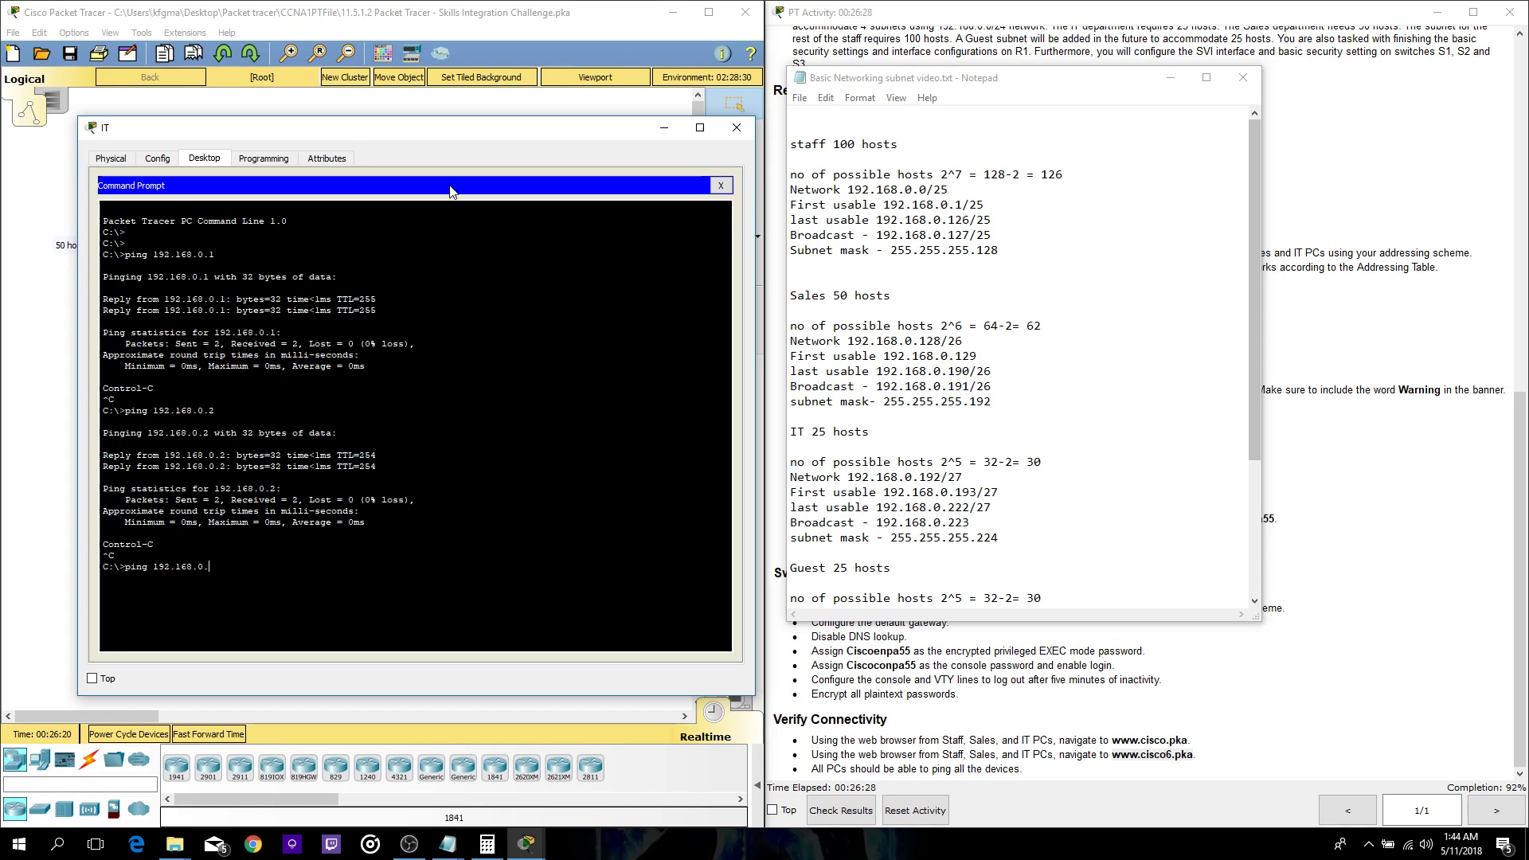
type("3")
key("Return")
key("ctrl+c")
key("Up")
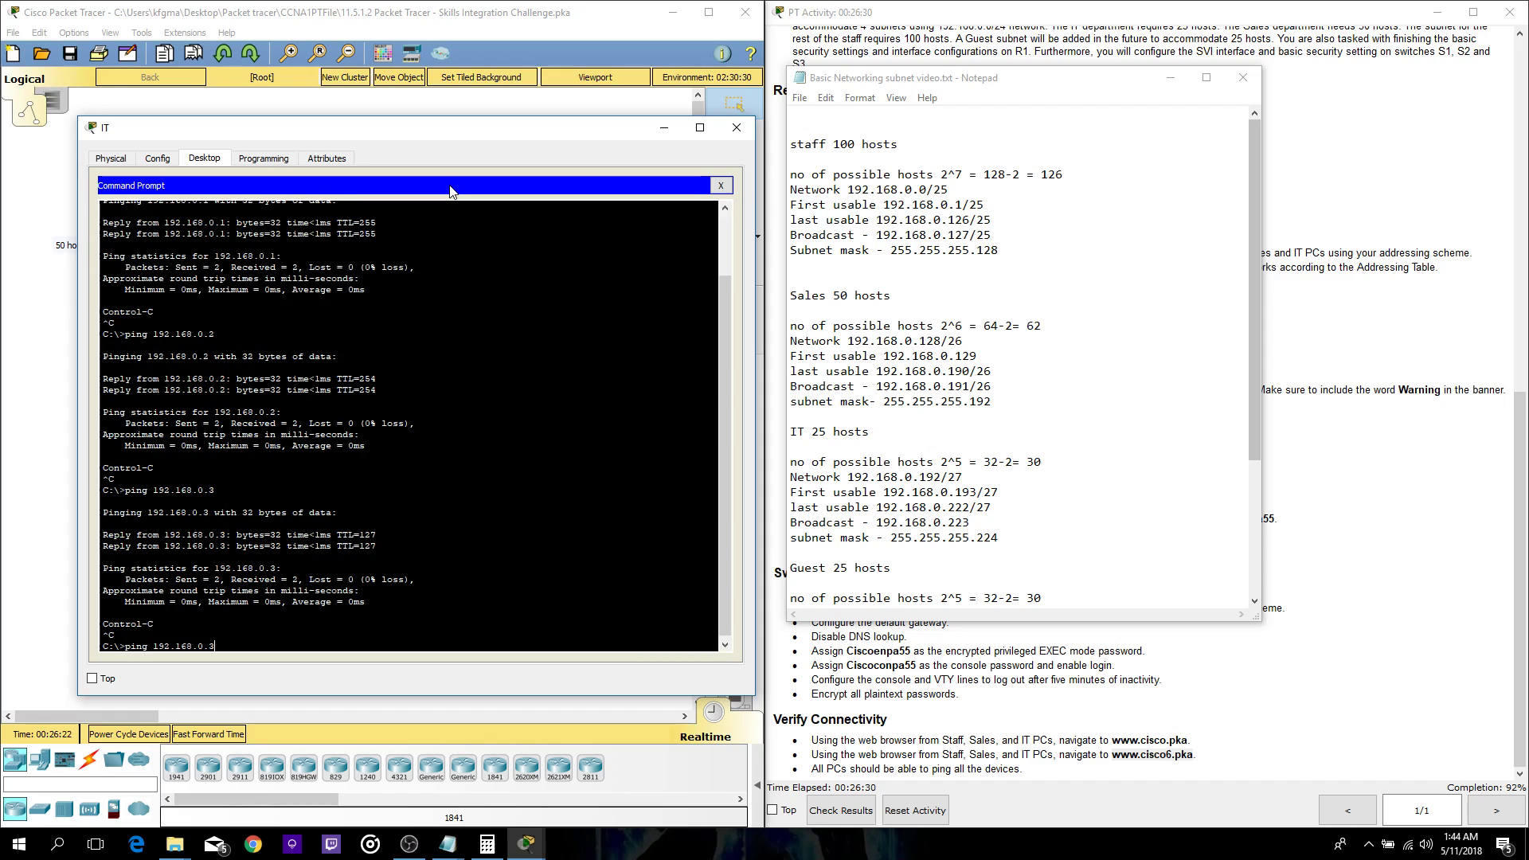
- From the IT PC, ping Sales addresses 192.168.0.129, .130 and .131
type("129")
key("Return")
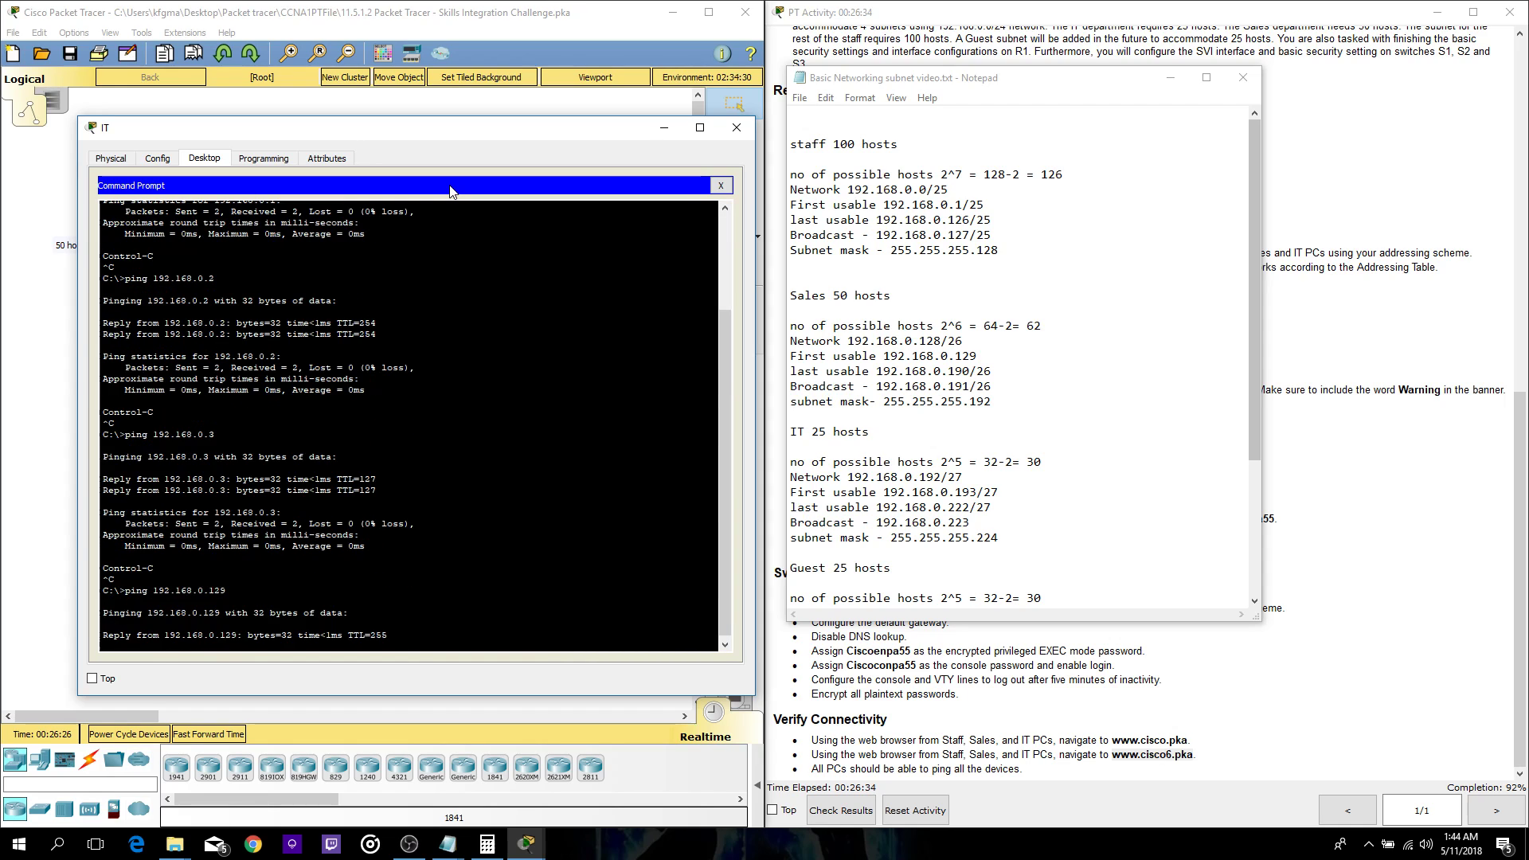
key("ctrl+c")
key("Up")
key("BackSpace")
key("BackSpace")
type("30")
key("Return")
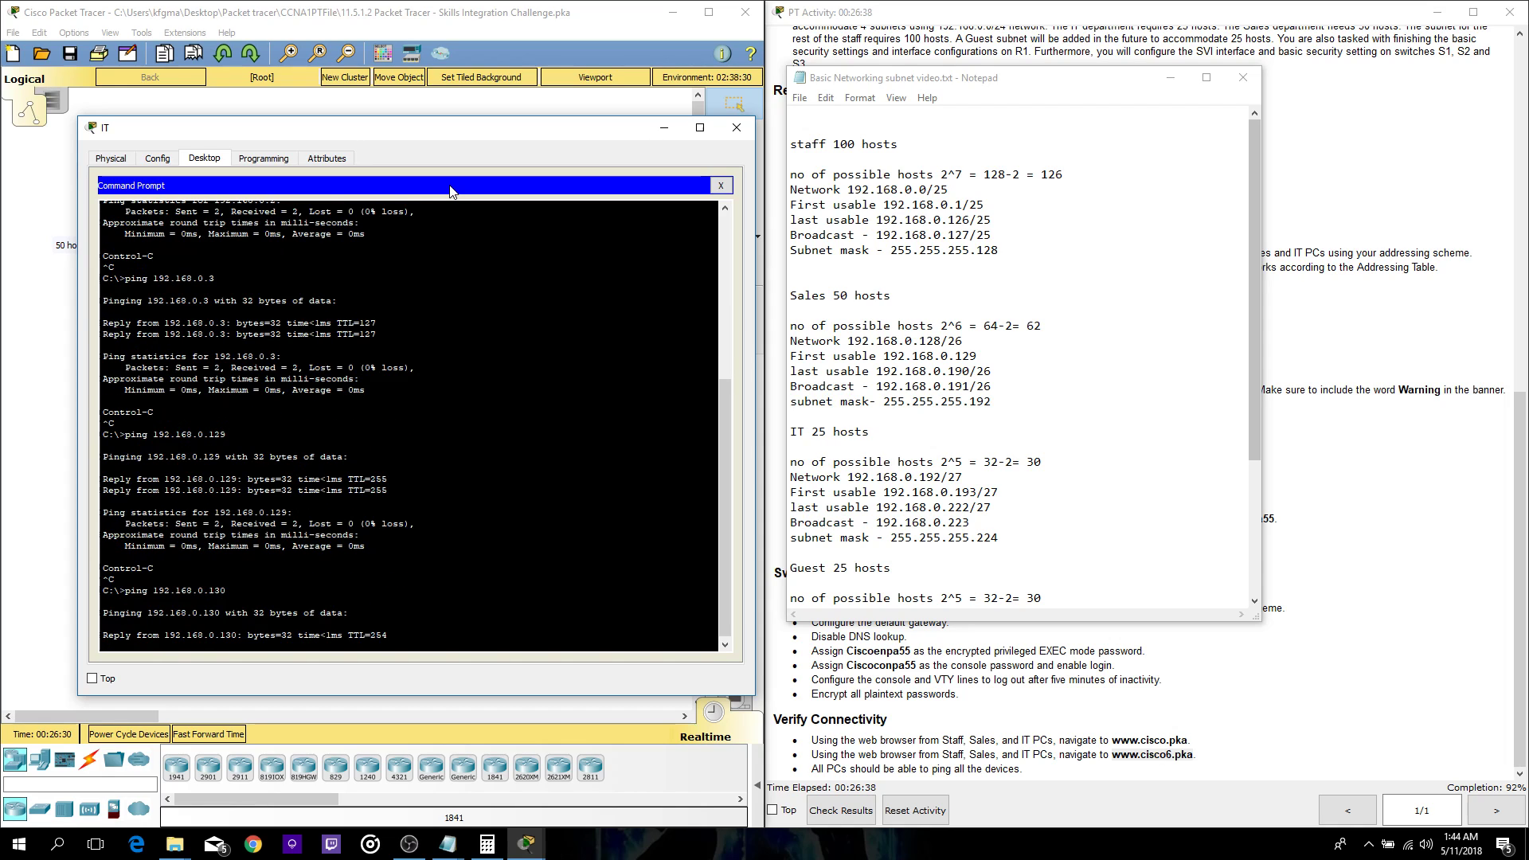
key("ctrl+c")
key("Up")
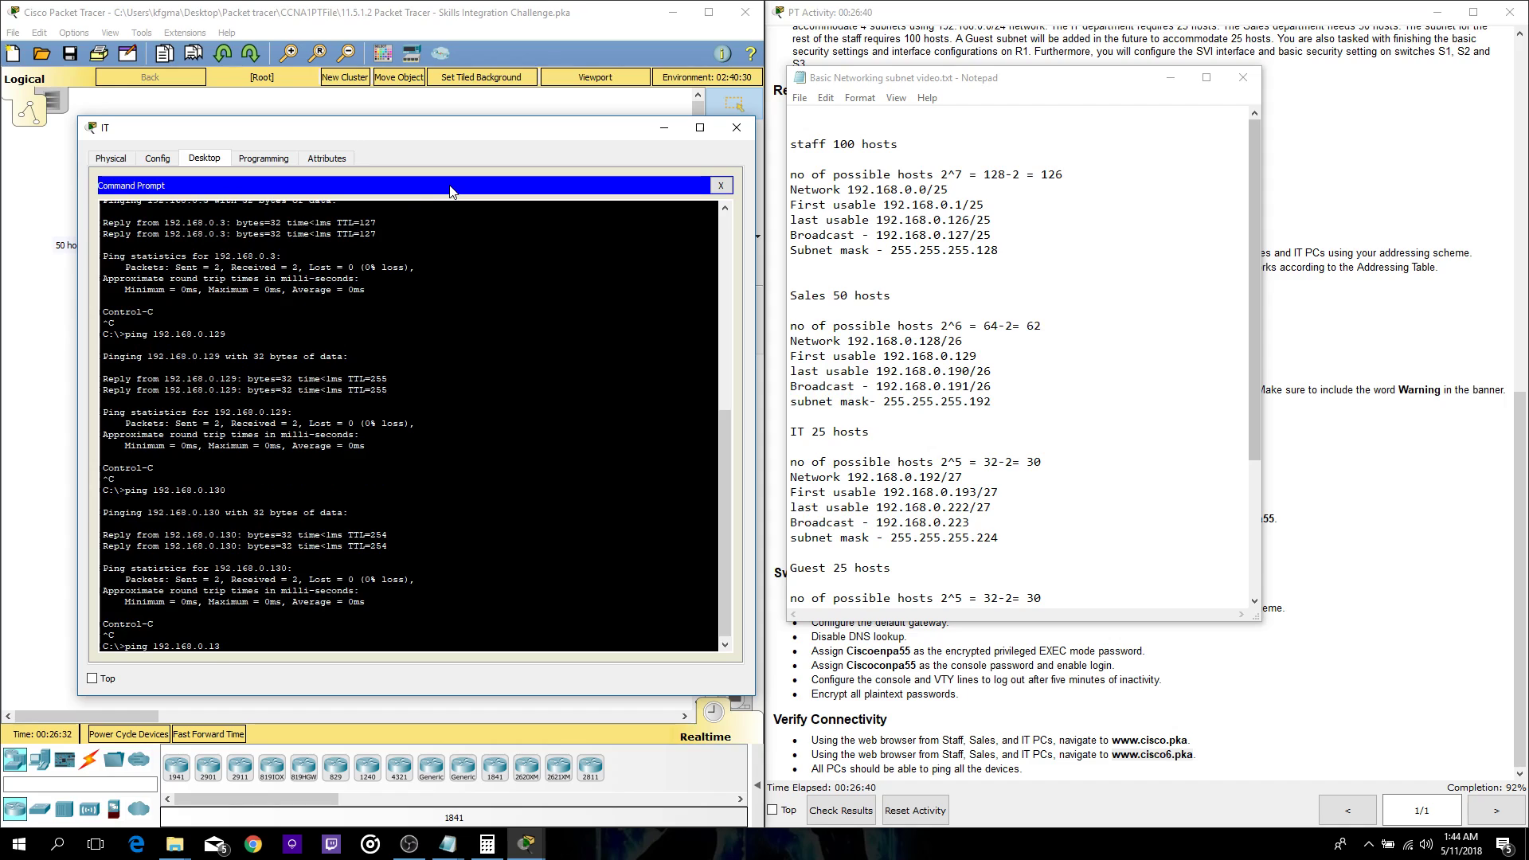
type("1")
key("Return")
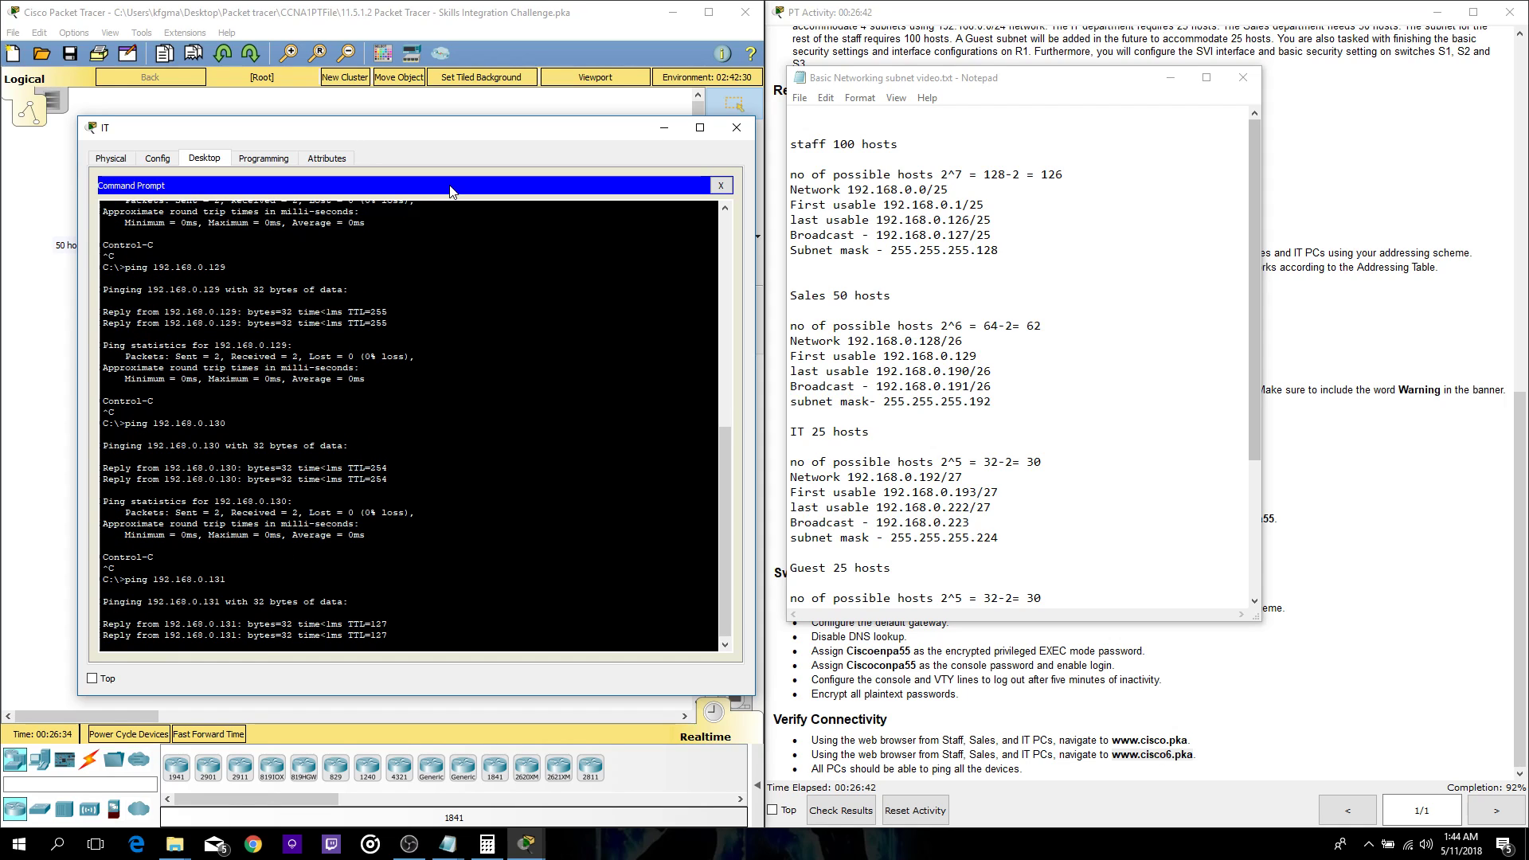
key("ctrl+c")
key("Up")
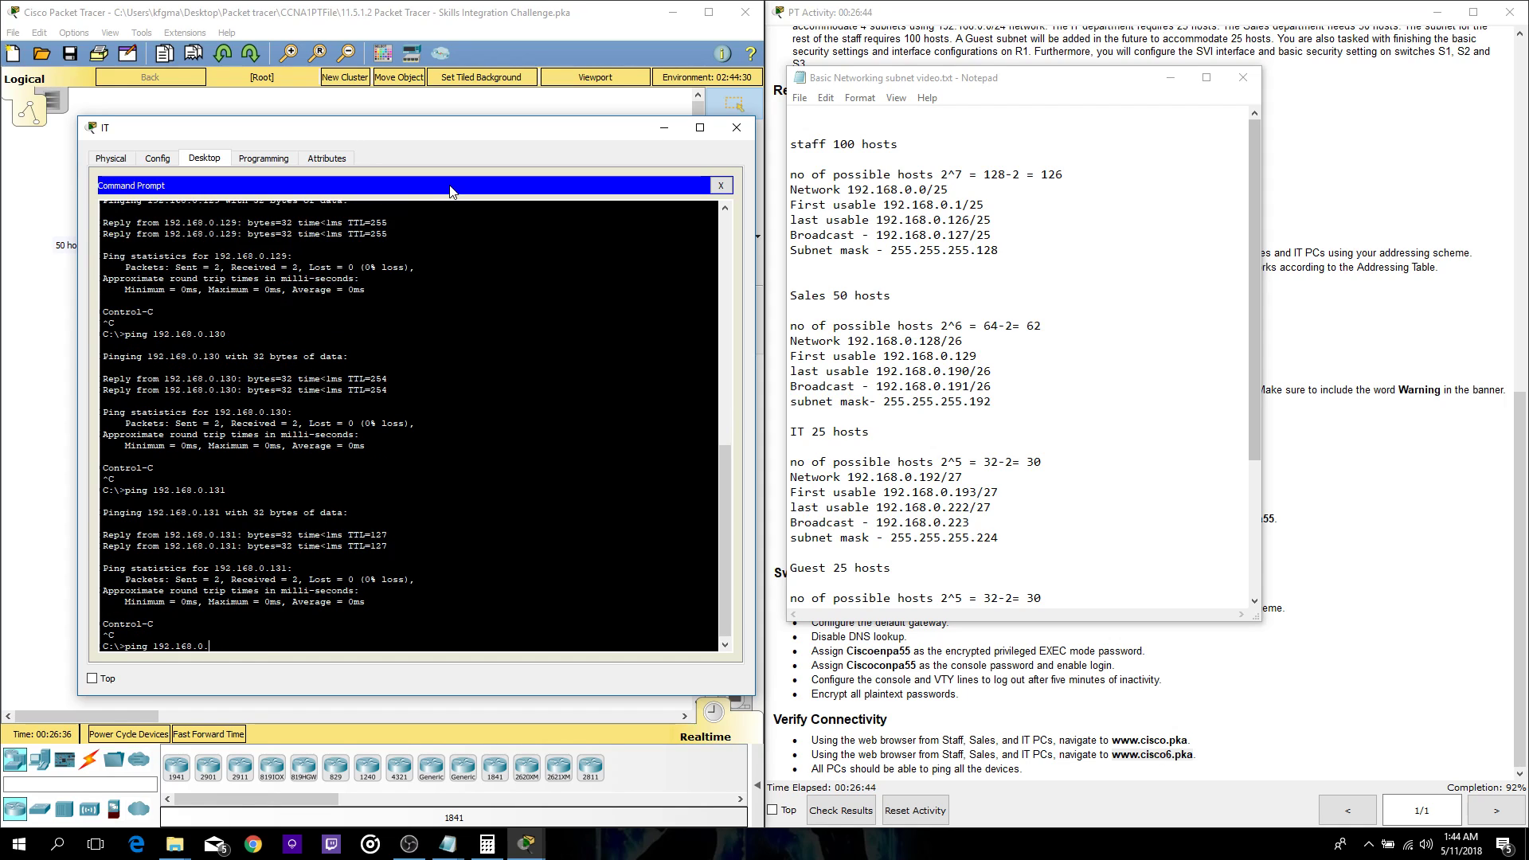
- Ping IT addresses 192.168.0.193, .194 and .195
type("19")
key("Return")
key("ctrl+c")
key("Up")
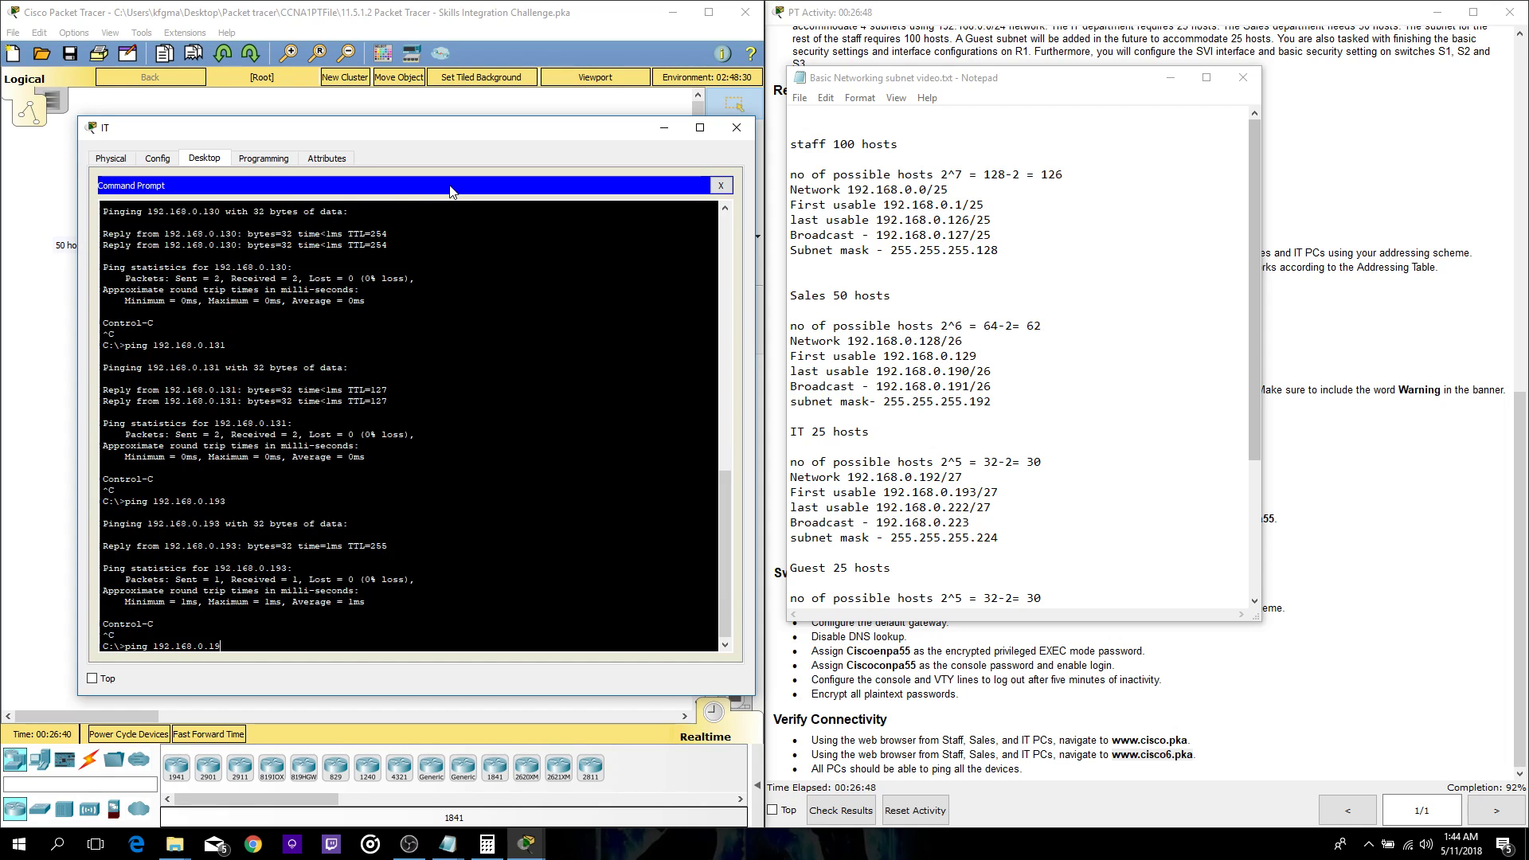
type("4")
key("Return")
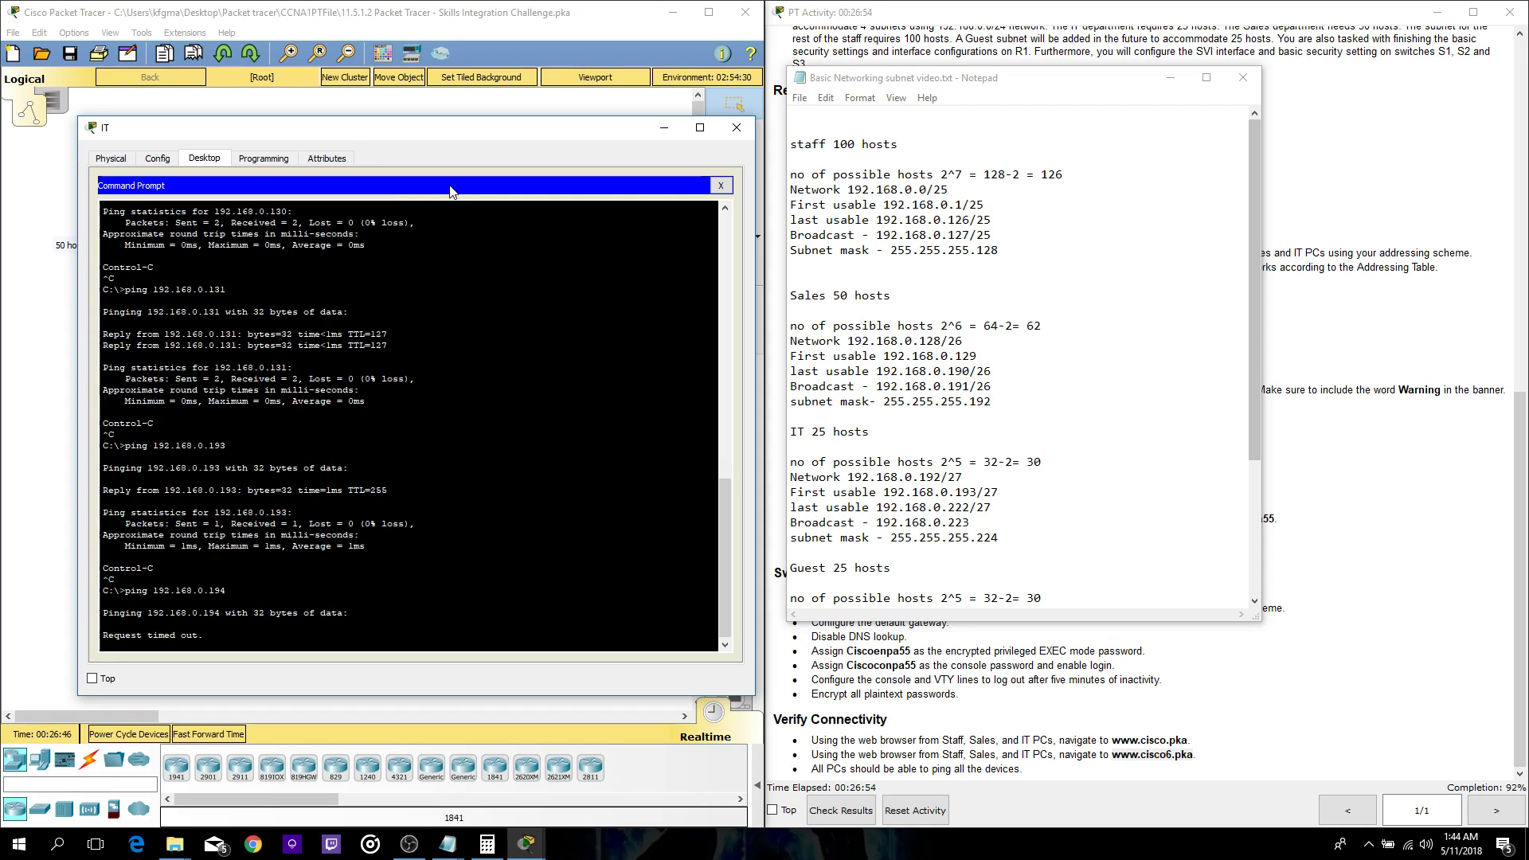
key("ctrl+c")
key("Up")
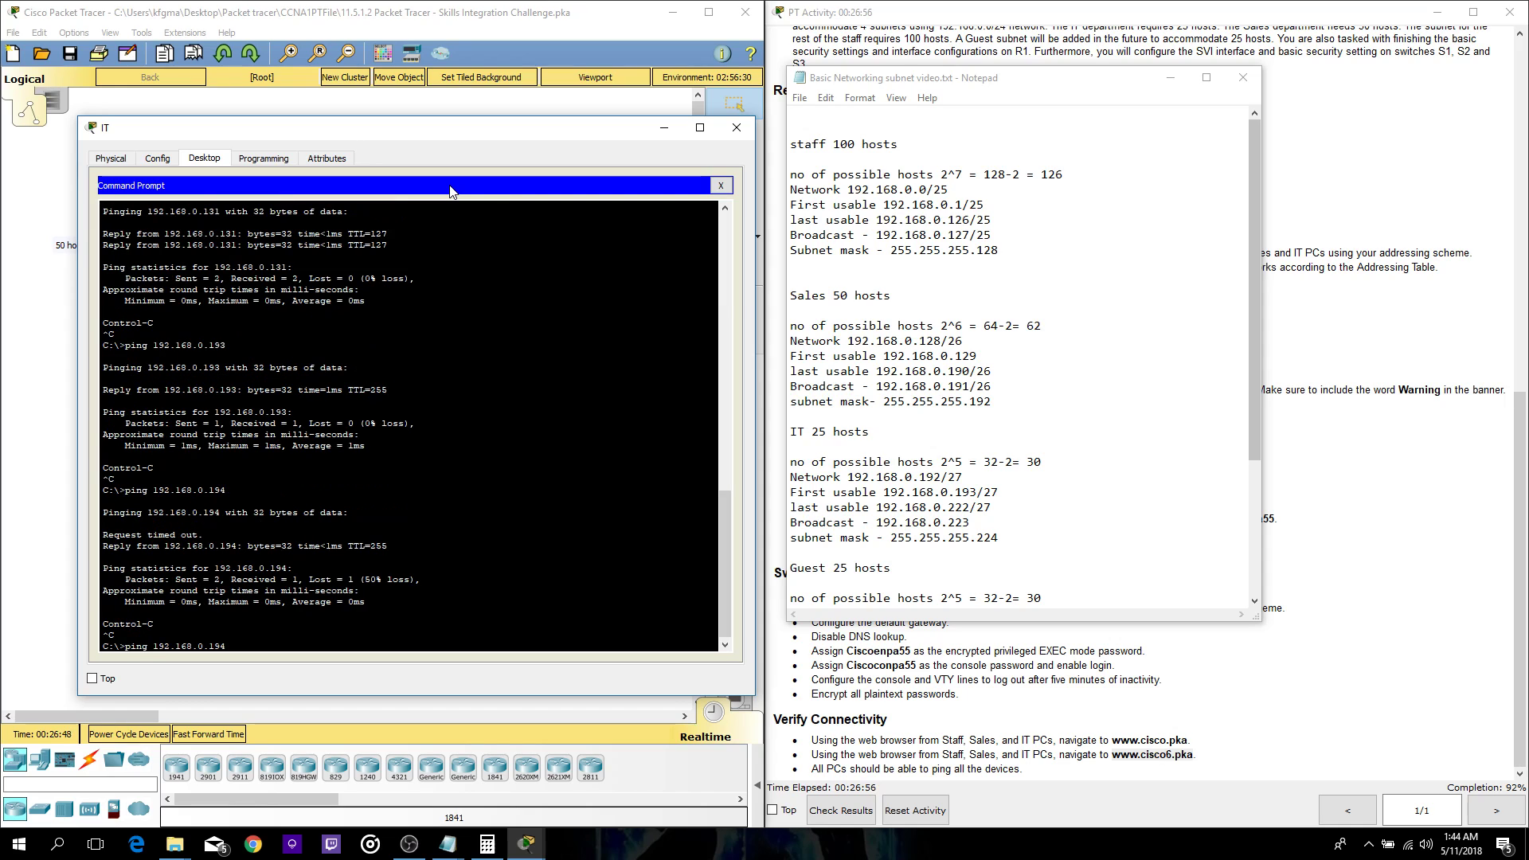
type("5")
key("Return")
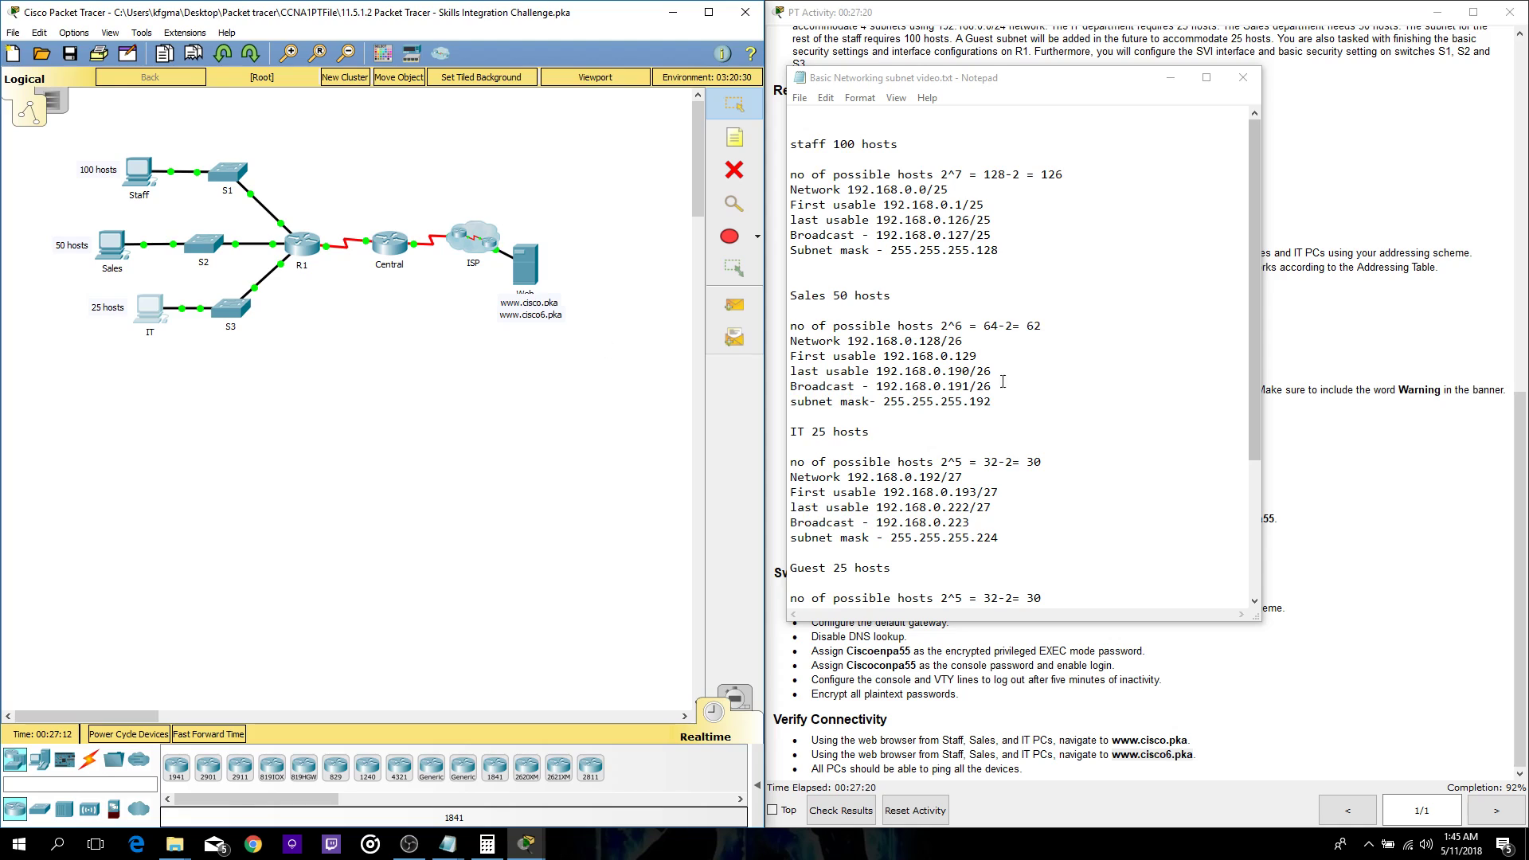
- Shift the subnet notes window slightly to the right
left_click_drag(916, 85, 998, 91)
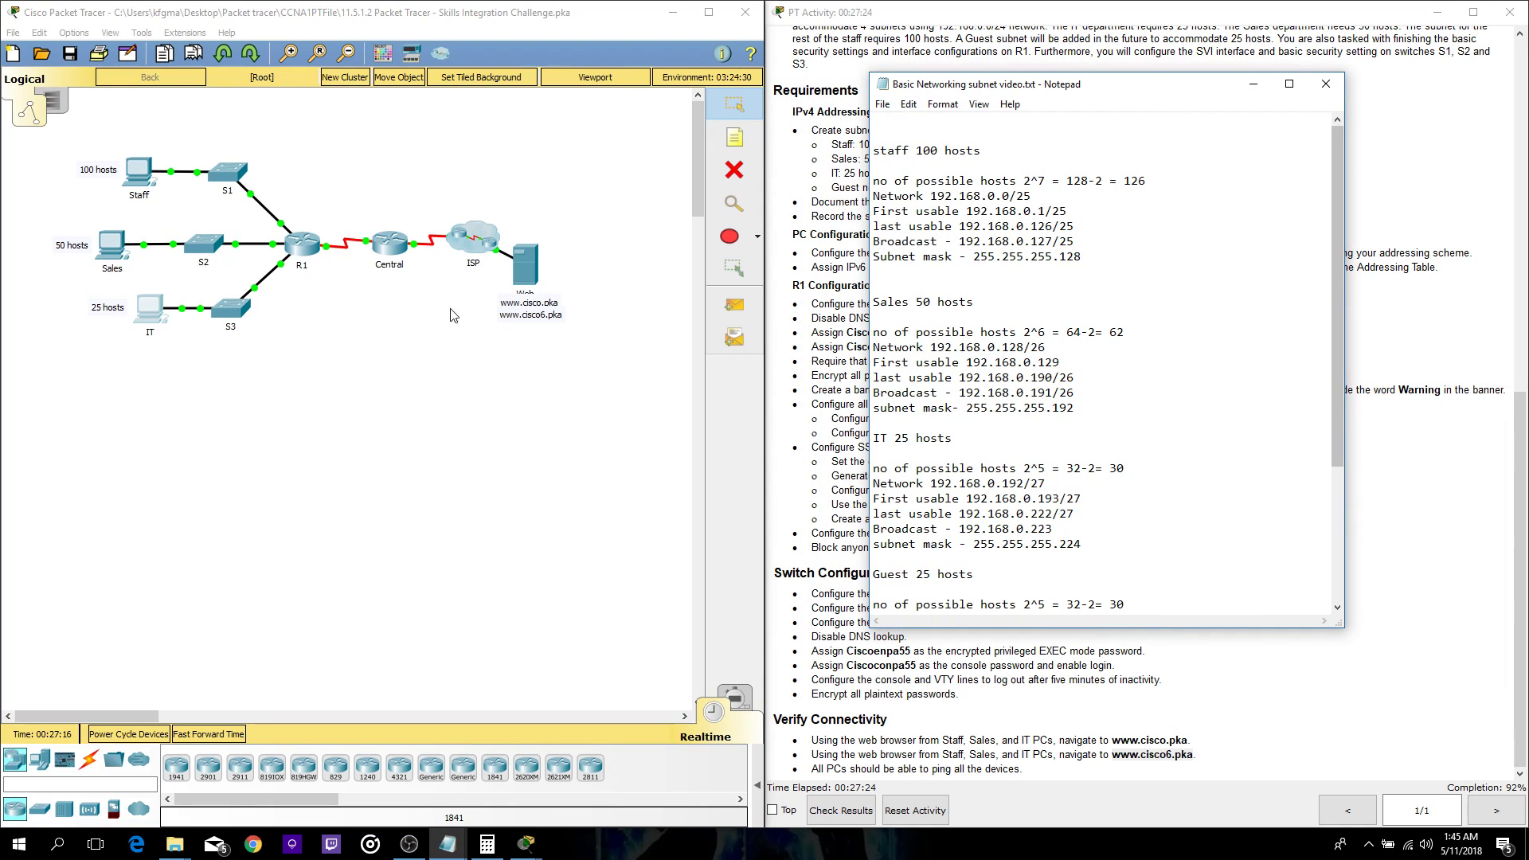